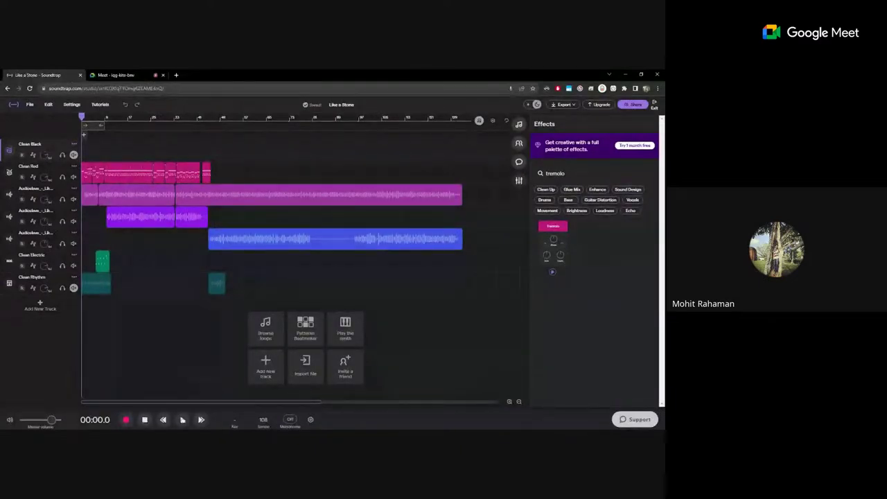
# - Play back the opening of the song, pause it, and return the playhead to the start
pyautogui.click(182, 419)
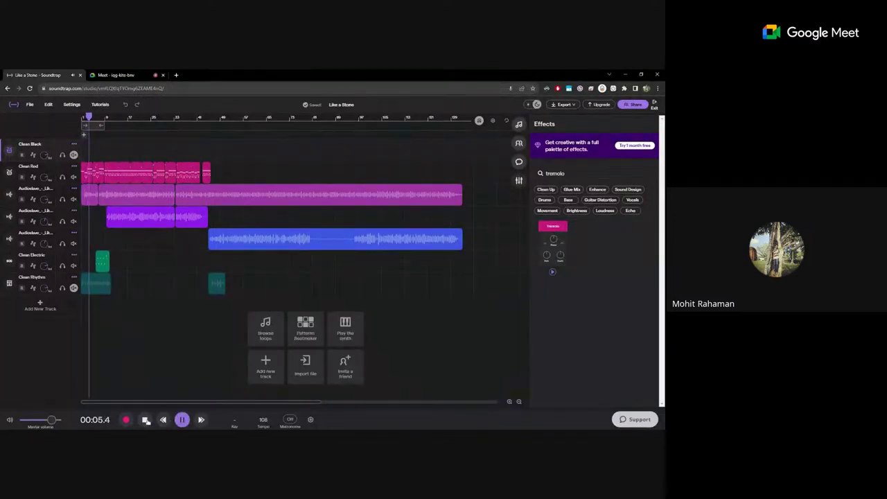
pyautogui.press('space')
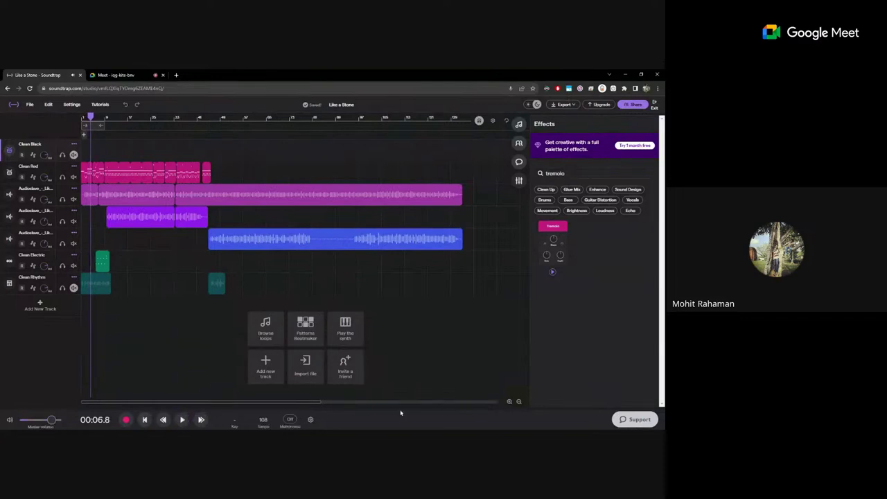
pyautogui.click(114, 77)
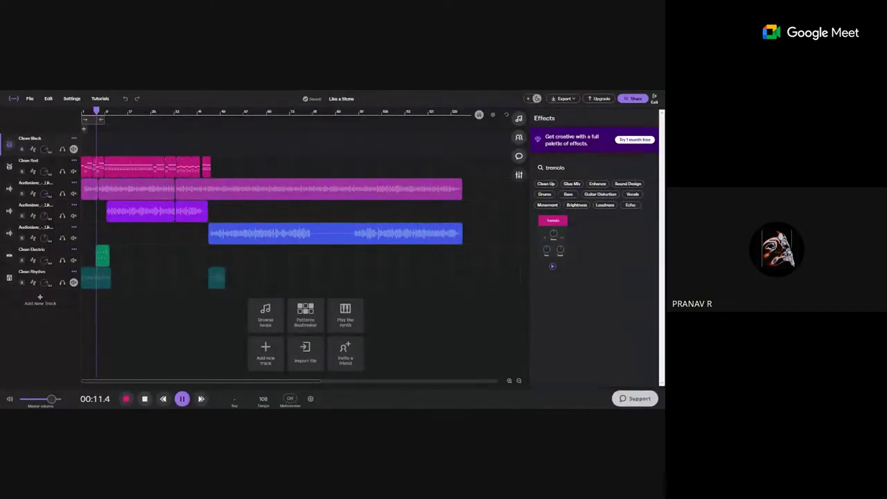
pyautogui.press('space')
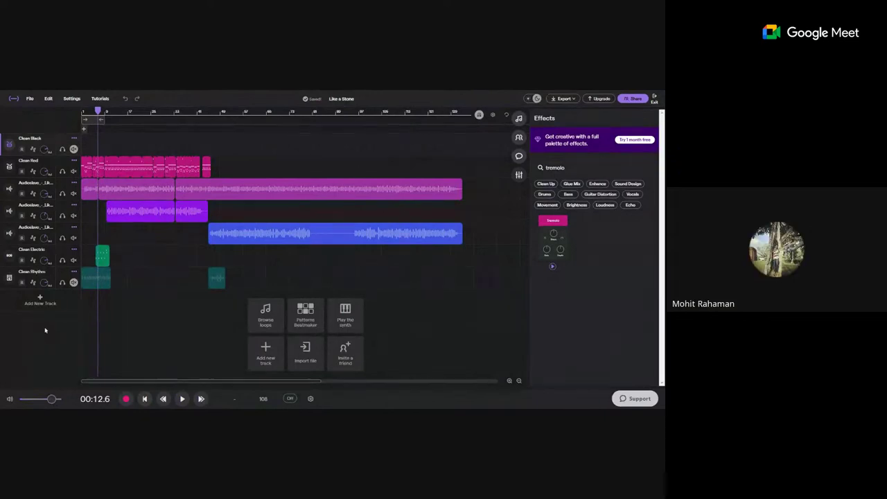
pyautogui.click(145, 399)
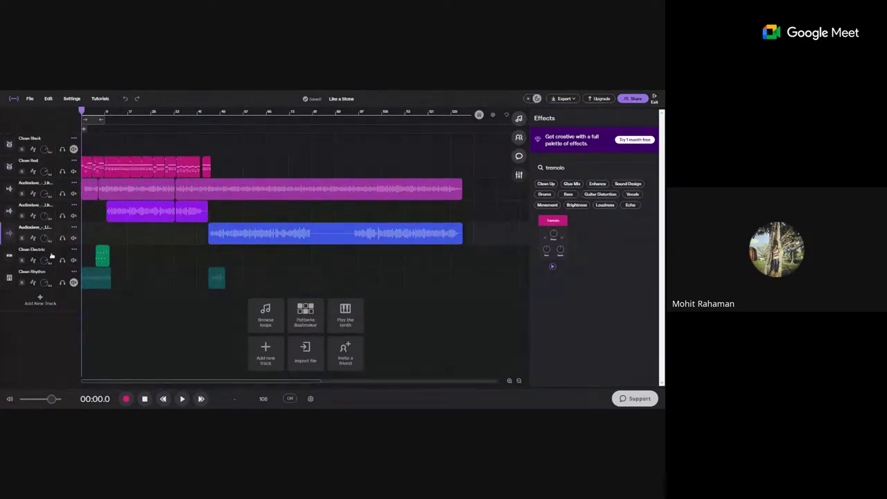
# - Enlarge the opening bars of the timeline and open the Clean Red drum track's instrument pads
pyautogui.click(43, 143)
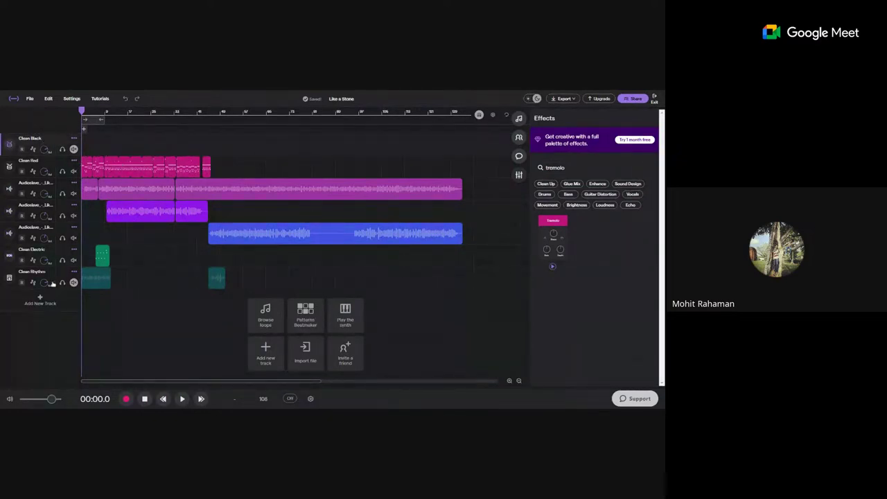
pyautogui.click(50, 165)
pyautogui.scroll(5, 148, 171)
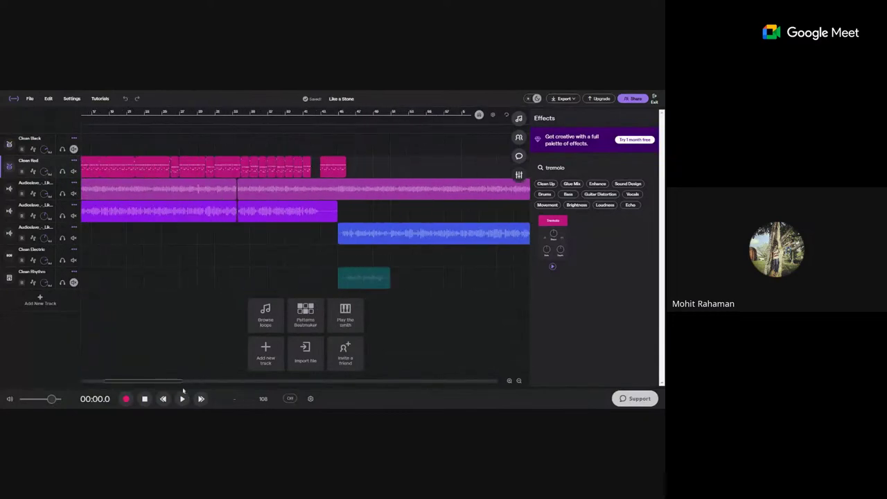
pyautogui.moveTo(176, 383); pyautogui.dragTo(153, 383)
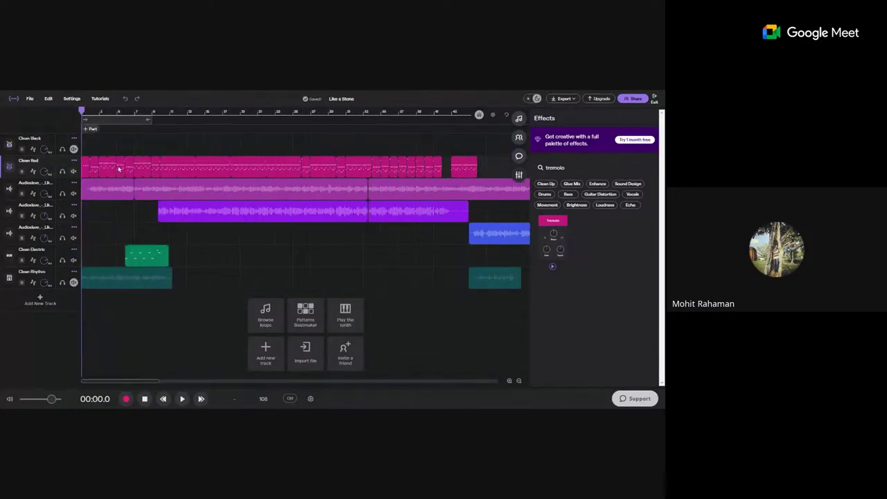
pyautogui.scroll(5, 146, 388)
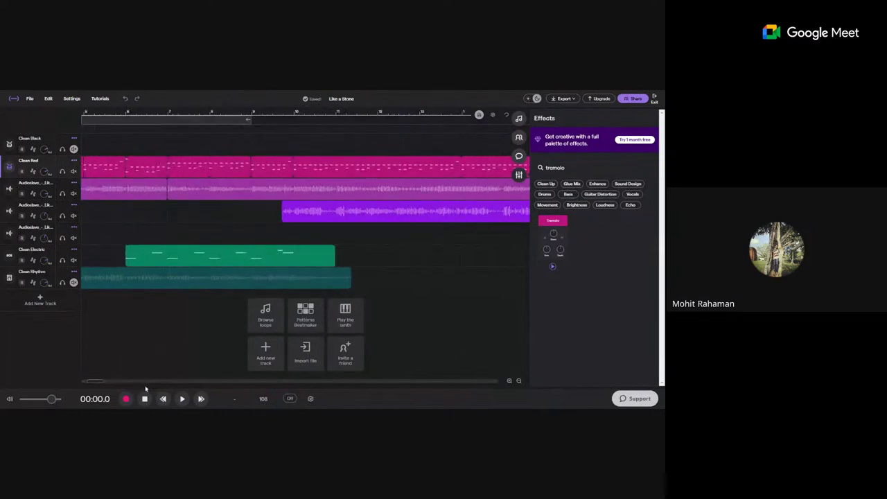
pyautogui.moveTo(99, 382); pyautogui.dragTo(87, 382)
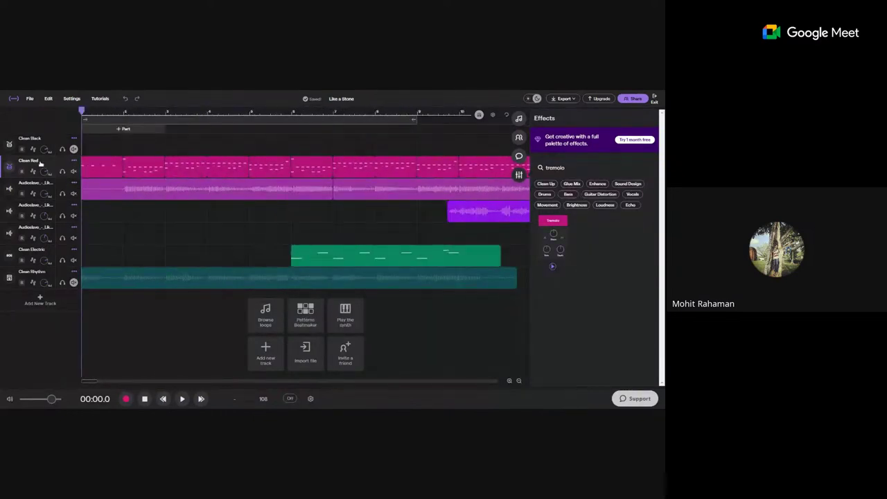
pyautogui.click(9, 167)
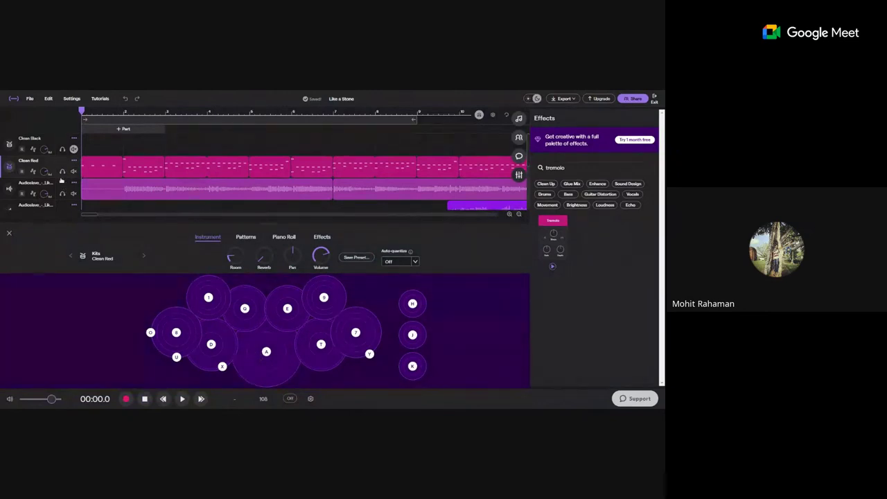
pyautogui.click(28, 162)
# - Make more room for the track list and add a new Drums & Machines track to the project
pyautogui.scroll(-2, 27, 174)
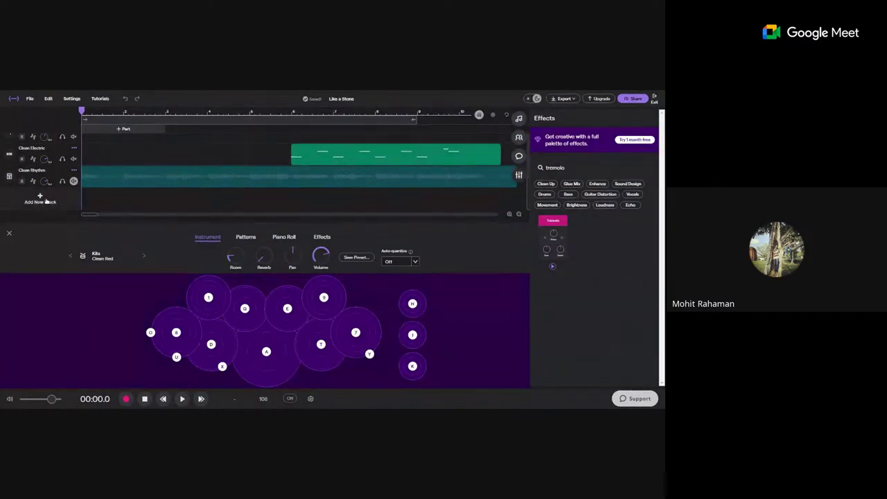
pyautogui.moveTo(112, 223); pyautogui.dragTo(119, 318)
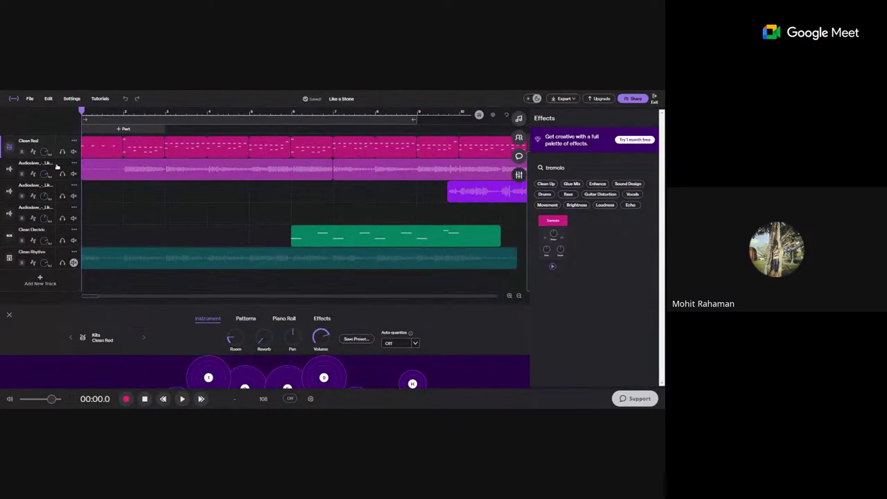
pyautogui.click(41, 283)
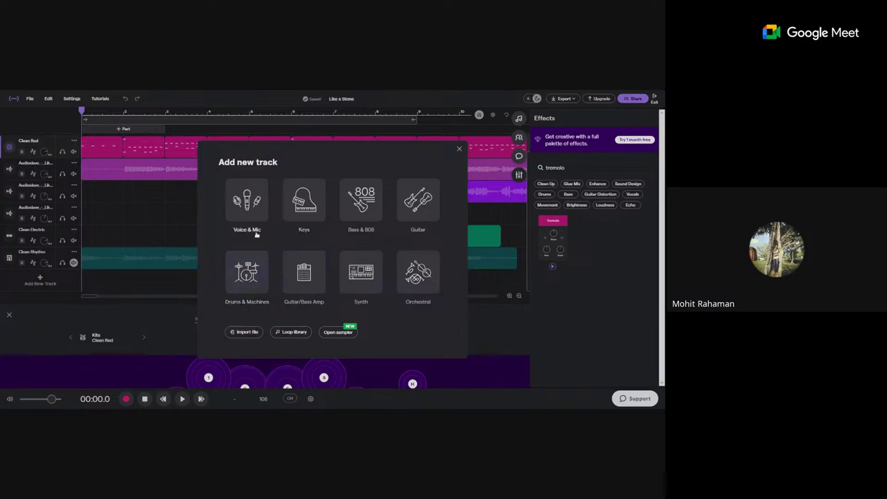
pyautogui.click(258, 267)
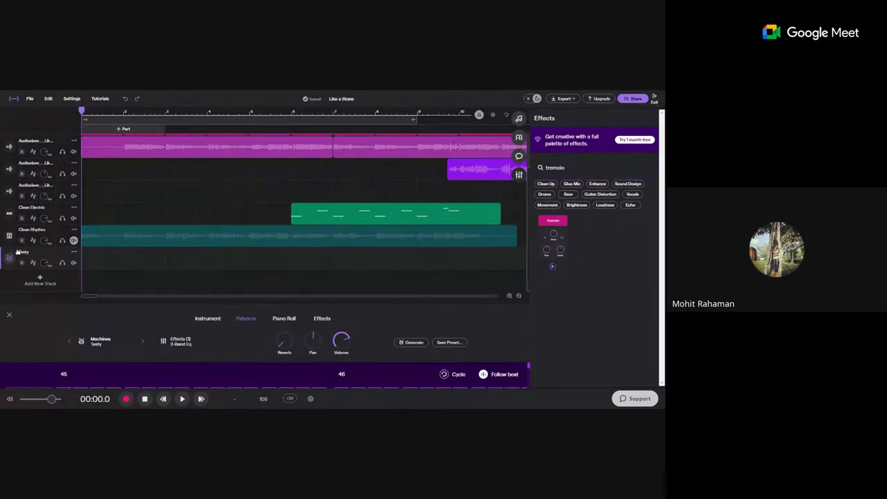
# - Look over the project's track list and open the instrument pads of the new Tasty drum track
pyautogui.scroll(2, 21, 173)
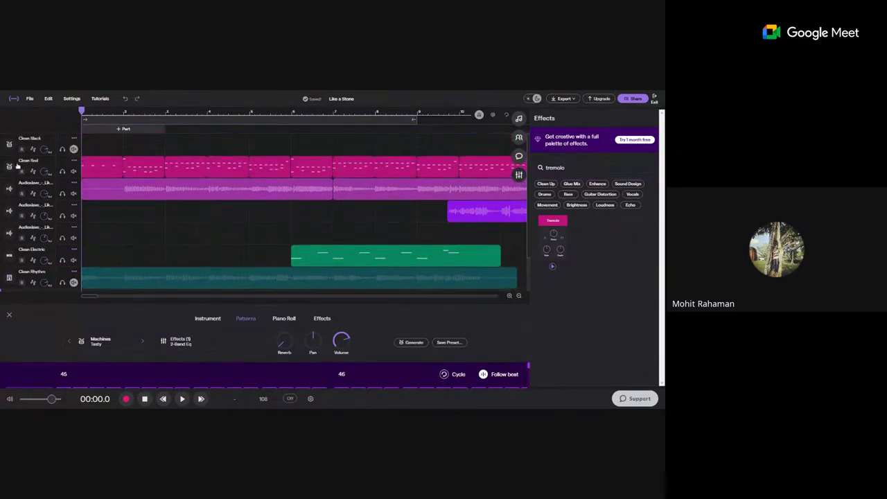
pyautogui.scroll(-2, 18, 165)
pyautogui.scroll(2, 18, 159)
pyautogui.scroll(-2, 19, 154)
pyautogui.scroll(2, 20, 151)
pyautogui.scroll(-2, 10, 149)
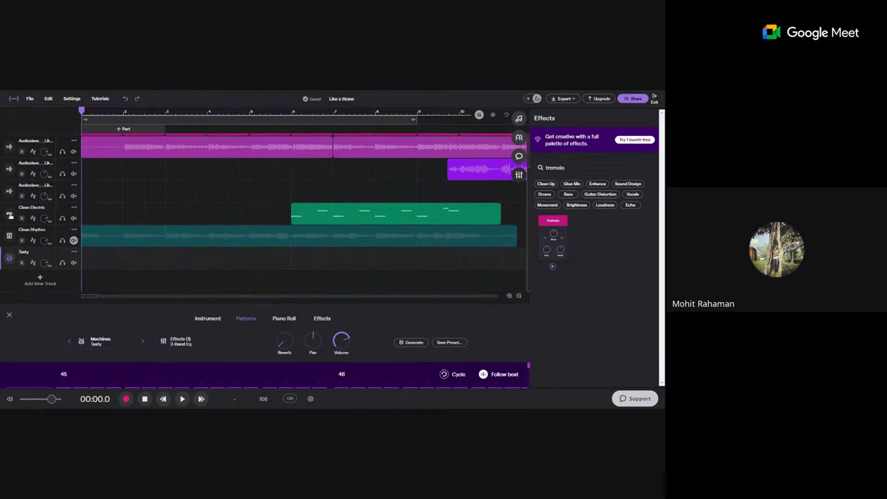
pyautogui.click(9, 258)
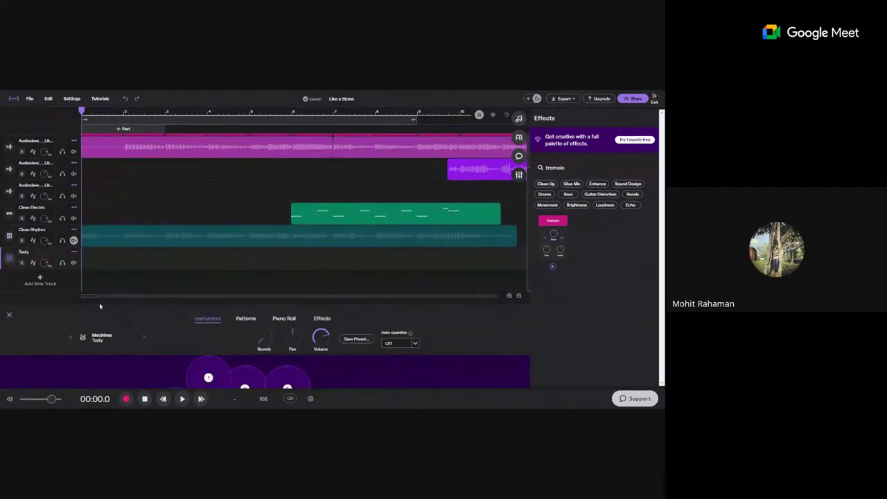
# - Open the Clean Rhythm track and examine its effects chain in an enlarged editor
pyautogui.click(11, 238)
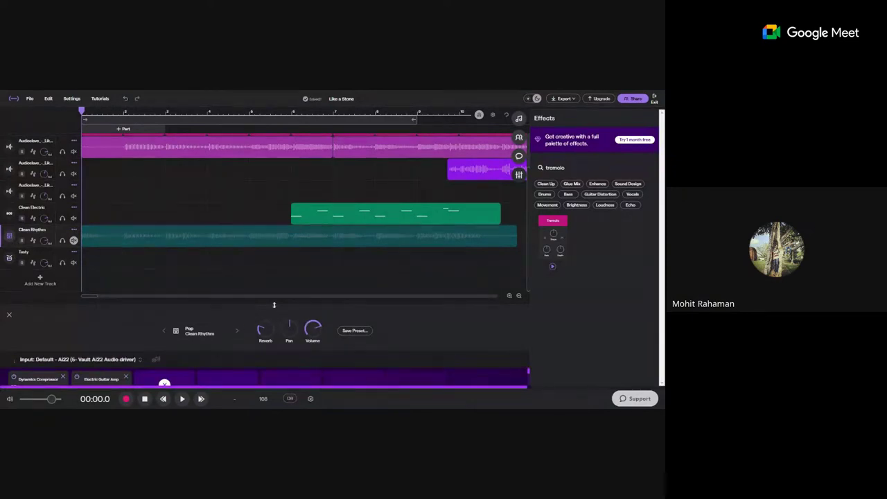
pyautogui.moveTo(280, 306); pyautogui.dragTo(229, 233)
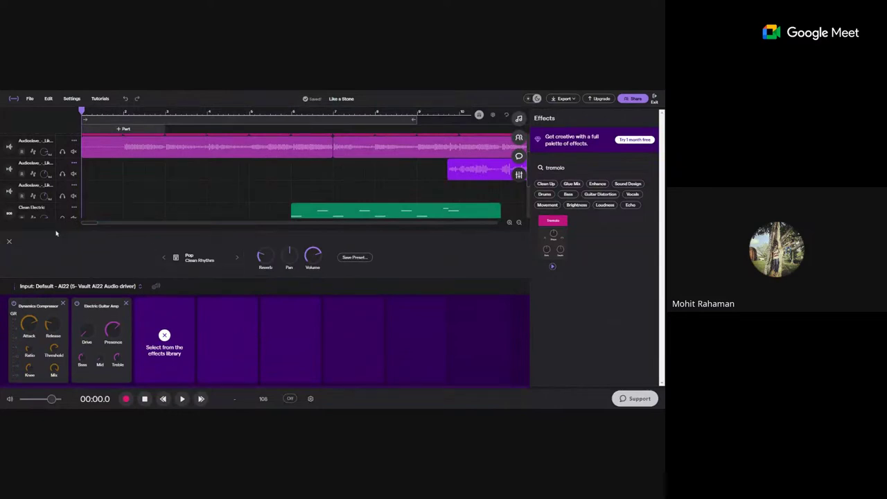
pyautogui.moveTo(57, 231); pyautogui.dragTo(54, 278)
pyautogui.scroll(-1, 16, 227)
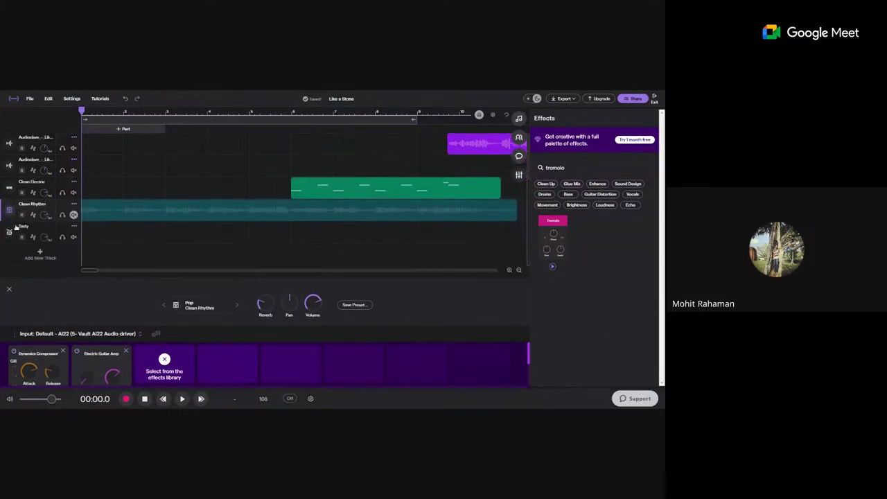
# - Reopen the Tasty track's instrument pads and enlarge the editor to show the whole drum layout
pyautogui.click(27, 229)
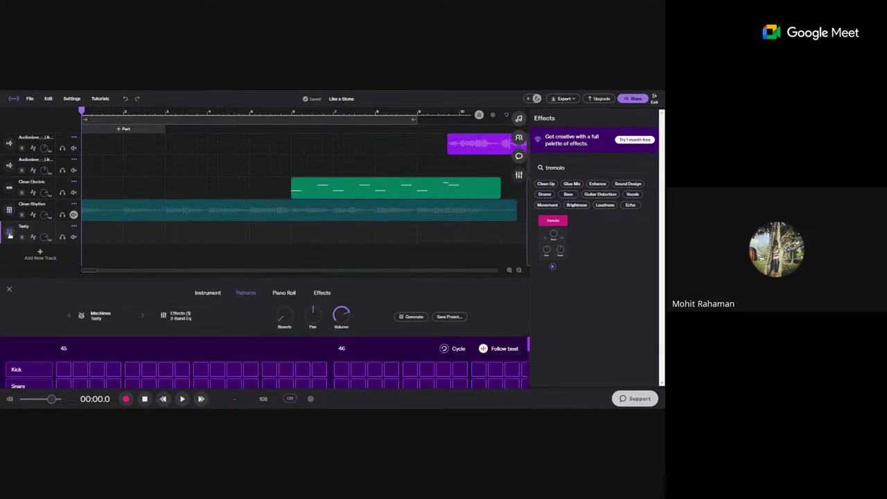
pyautogui.click(9, 234)
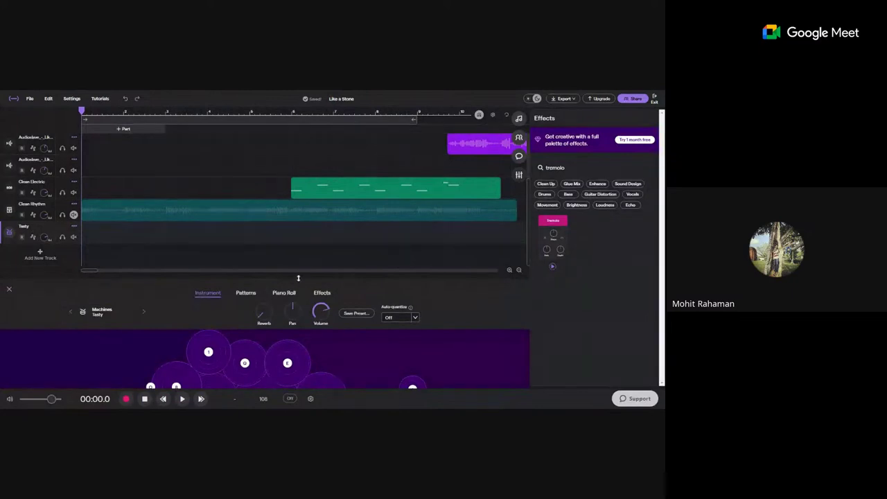
pyautogui.moveTo(298, 278); pyautogui.dragTo(208, 143)
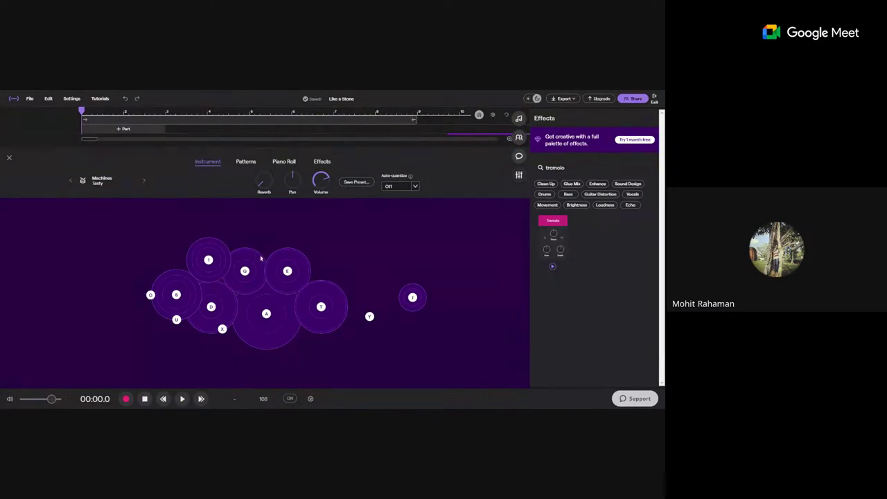
# - Examine the Tasty track's empty pattern grid and its piano roll
pyautogui.click(247, 163)
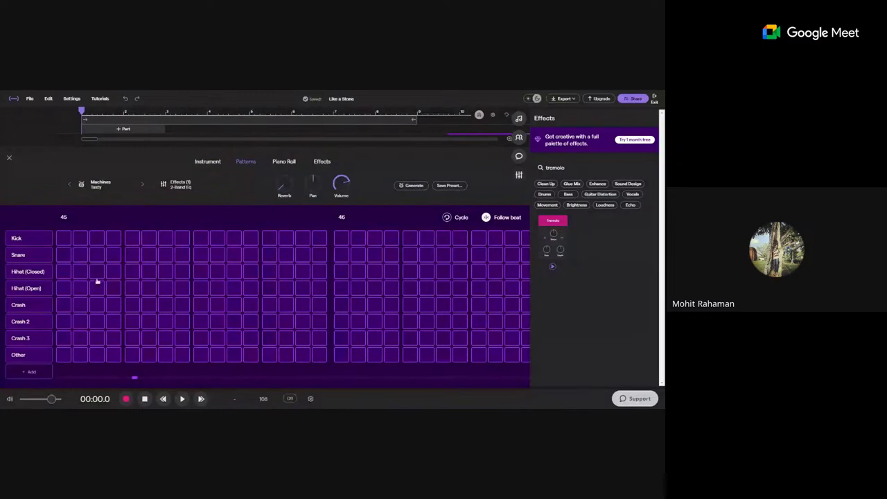
pyautogui.moveTo(133, 379); pyautogui.dragTo(58, 377)
pyautogui.click(284, 162)
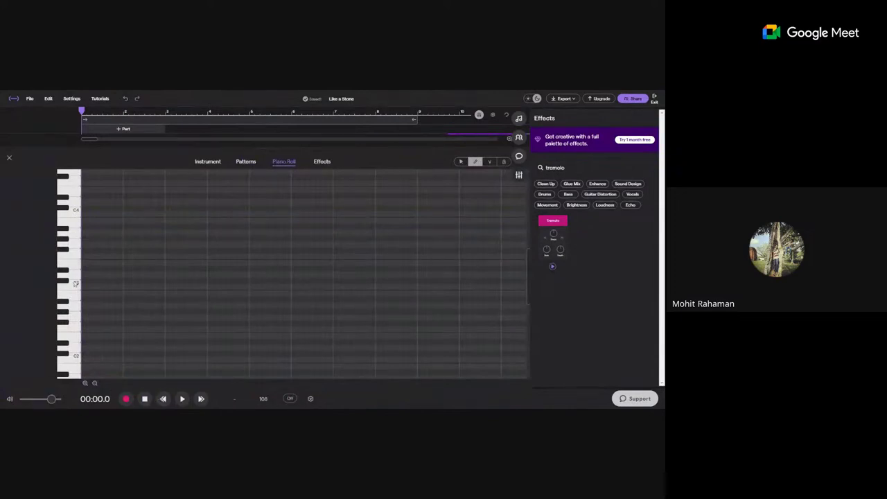
pyautogui.scroll(-1, 84, 278)
pyautogui.scroll(2, 84, 279)
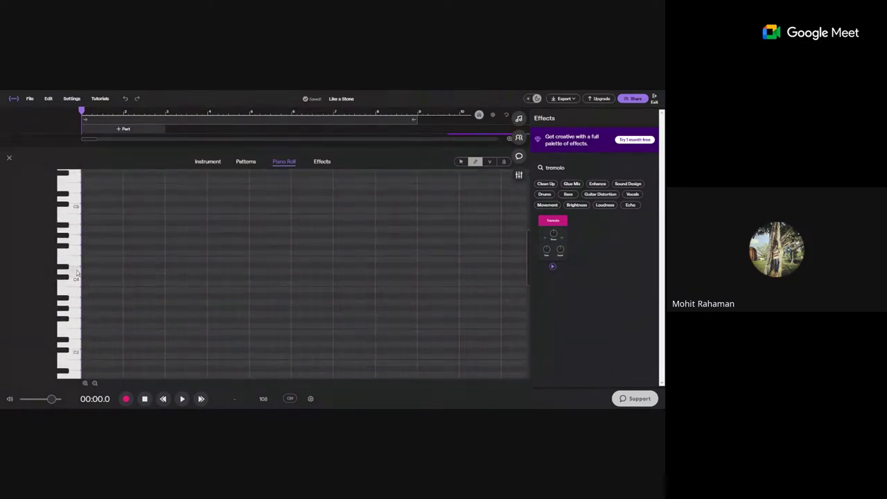
pyautogui.scroll(-2, 82, 302)
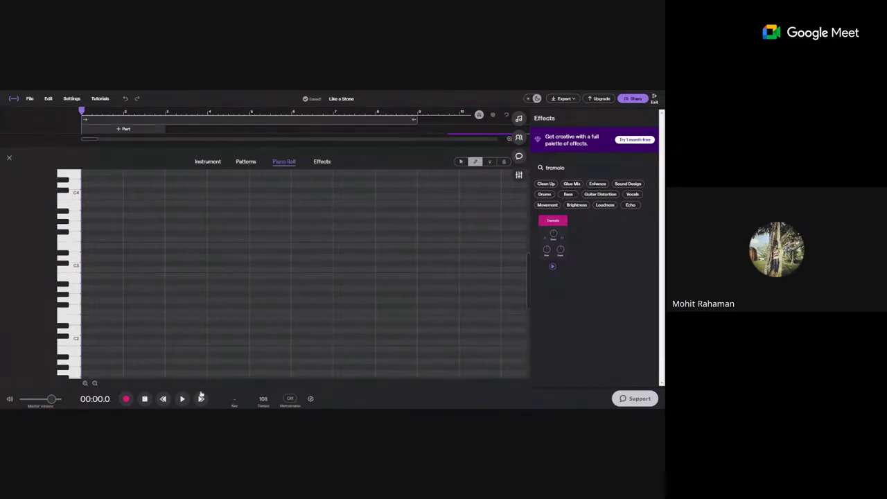
# - Return to the Tasty track's instrument pads and audition the A drum pad several times
pyautogui.click(240, 162)
pyautogui.click(211, 163)
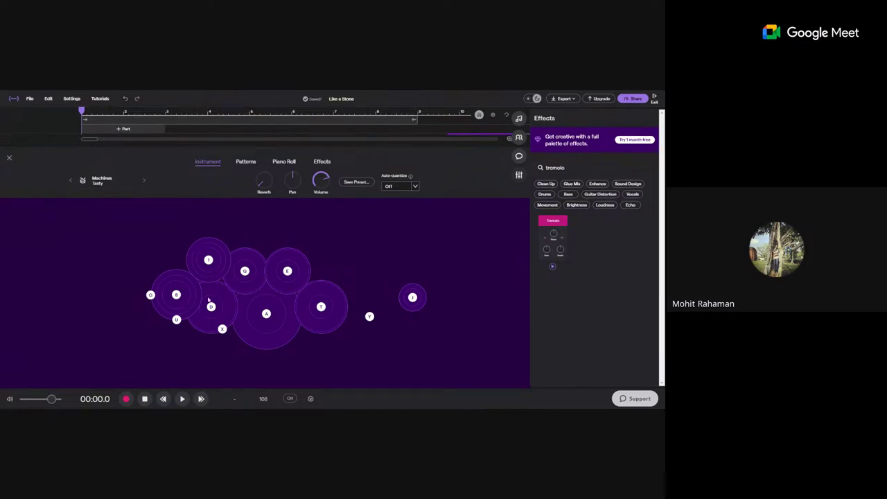
pyautogui.click(270, 319)
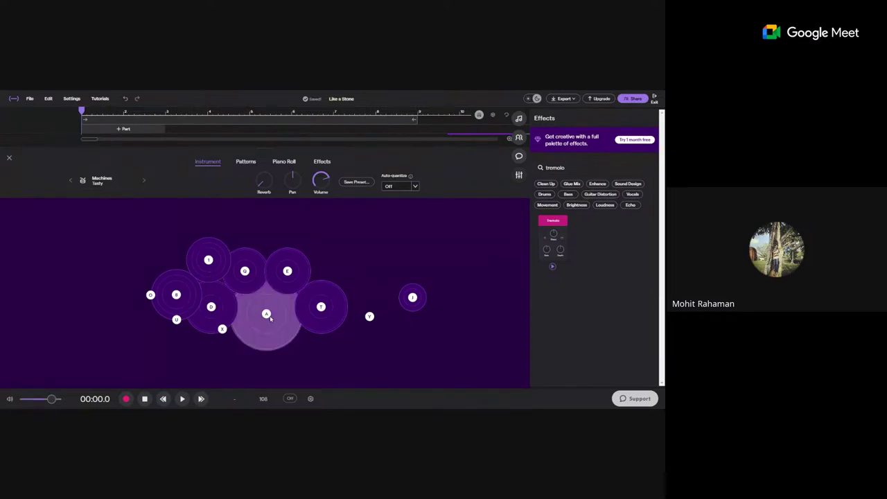
pyautogui.click(270, 318)
pyautogui.click(271, 319)
# - Browse the Drums & Machines presets and load the Clean Red kit on the drum track
pyautogui.click(144, 181)
pyautogui.click(108, 185)
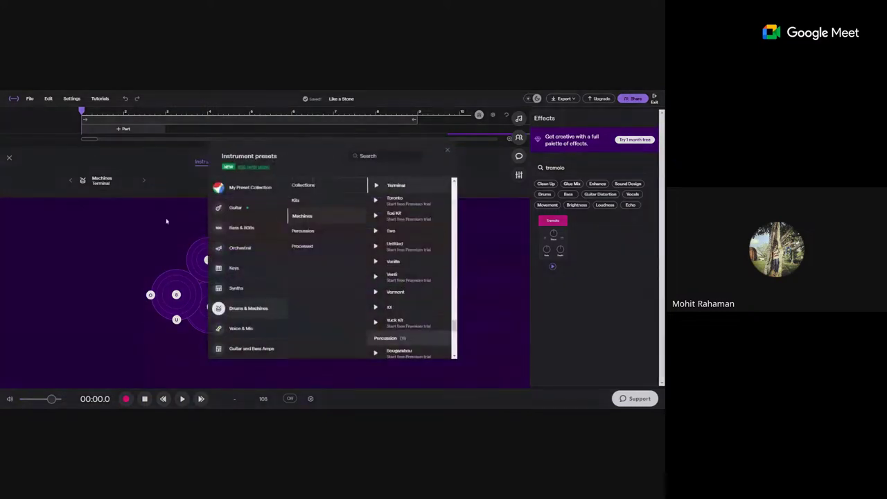
pyautogui.click(298, 201)
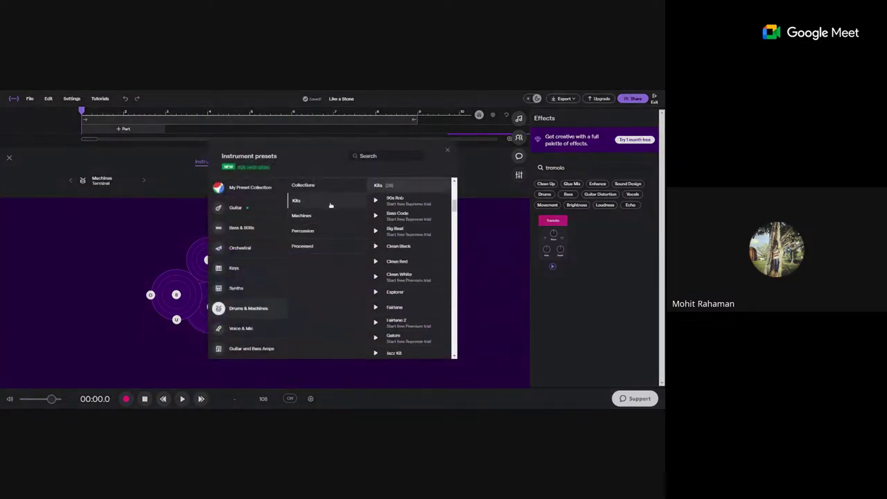
pyautogui.scroll(-2, 409, 260)
pyautogui.scroll(3, 390, 235)
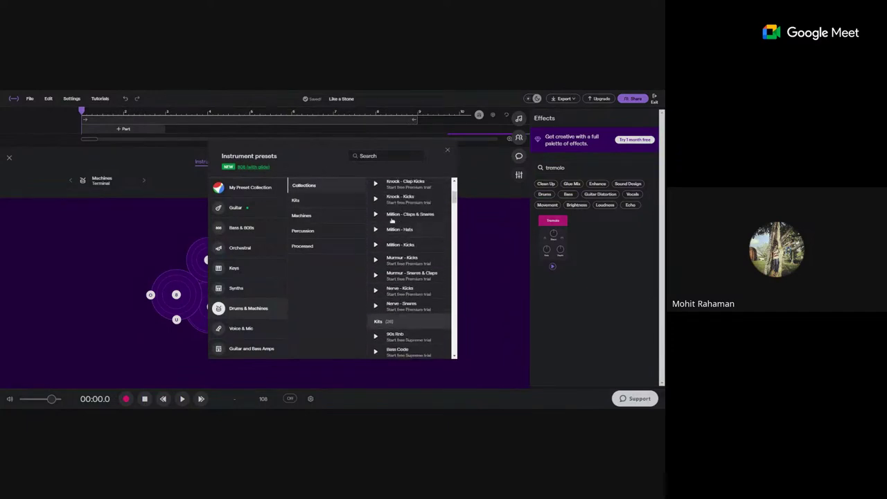
pyautogui.click(338, 201)
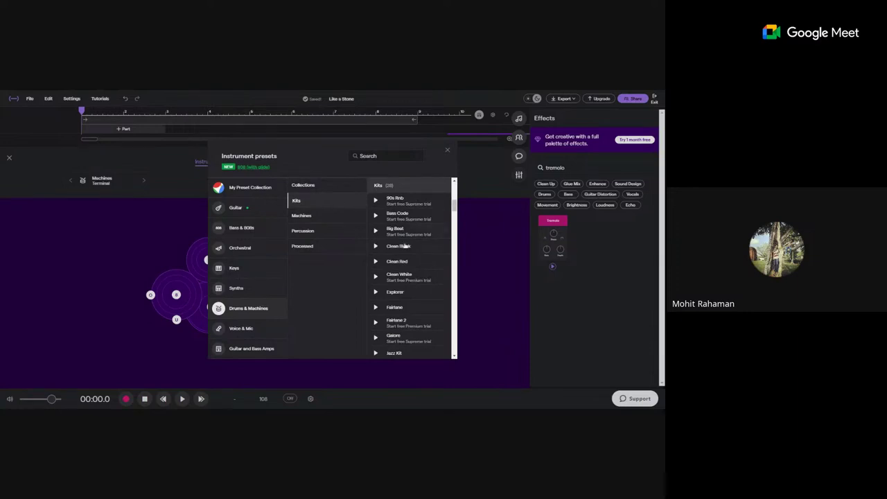
pyautogui.scroll(-2, 410, 274)
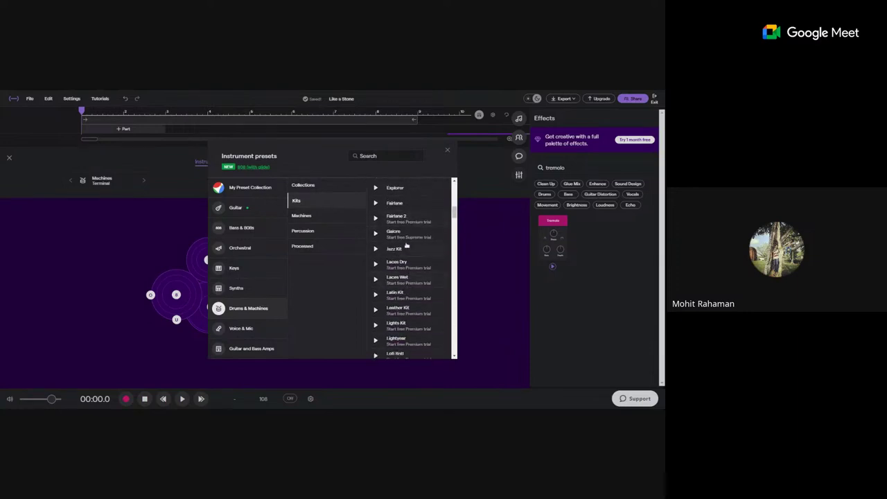
pyautogui.scroll(4, 406, 246)
pyautogui.scroll(-2, 395, 260)
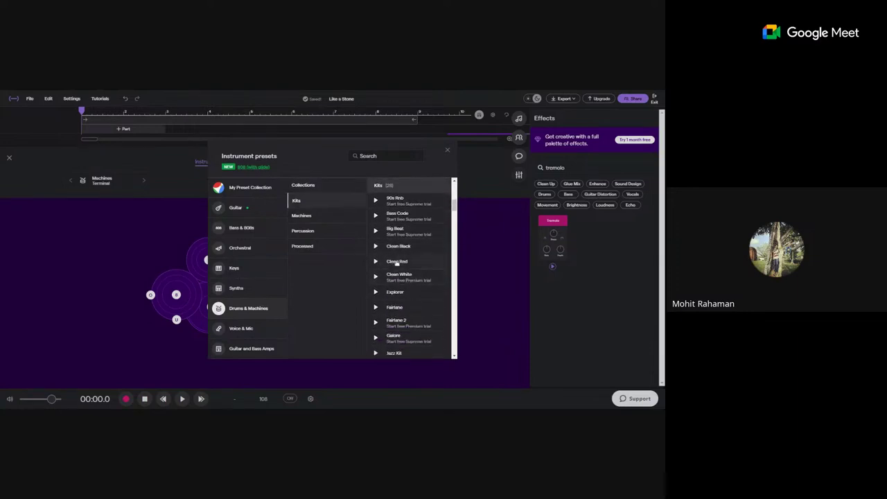
pyautogui.click(392, 264)
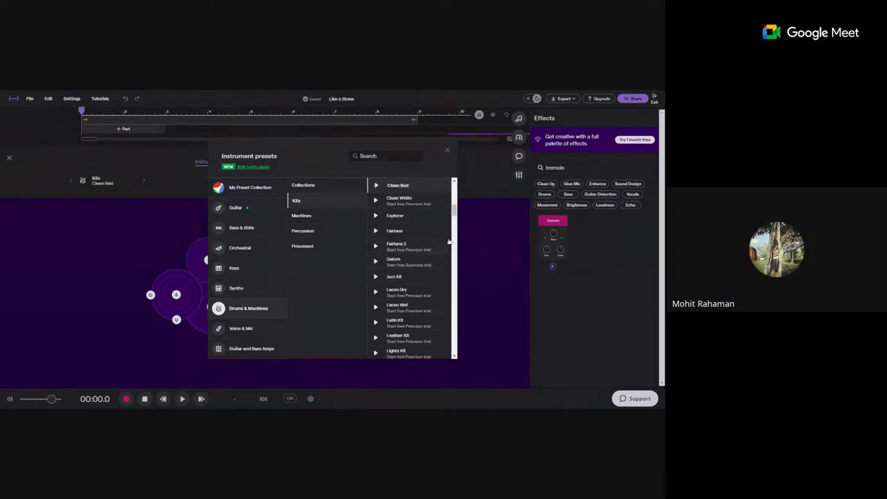
pyautogui.click(446, 150)
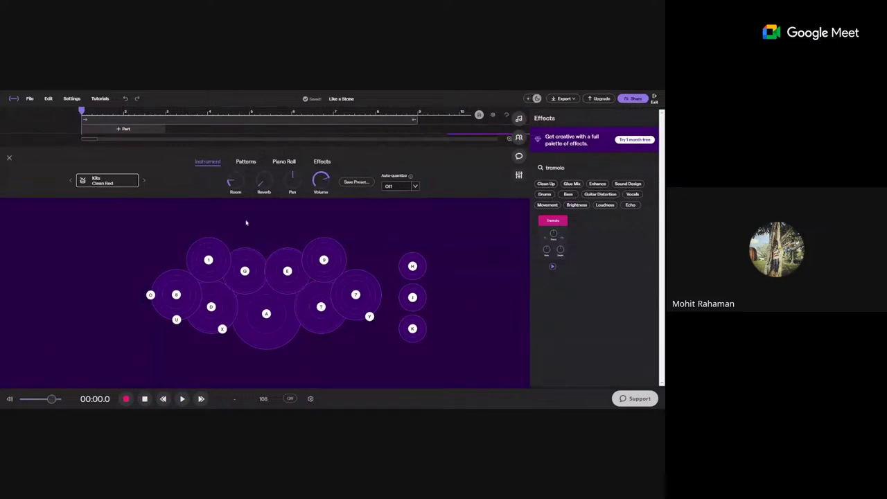
# - Audition the Clean Red kit's A and D drum pads
pyautogui.click(256, 299)
pyautogui.click(275, 321)
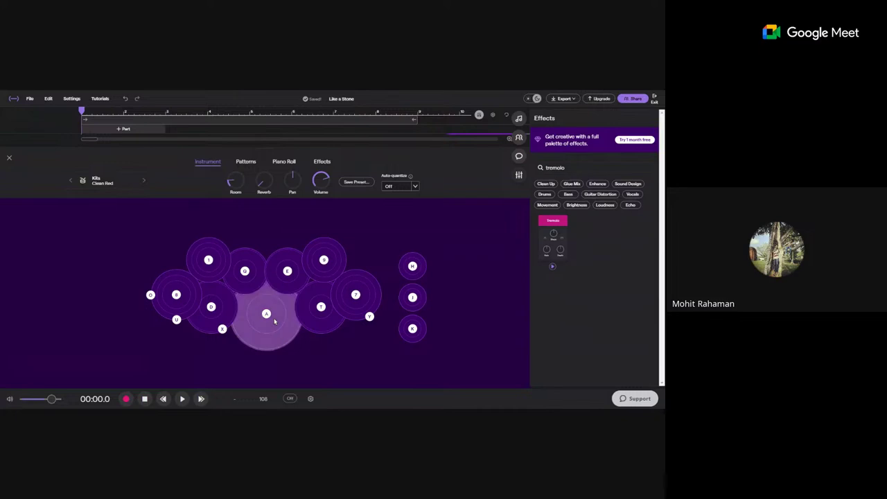
pyautogui.click(274, 321)
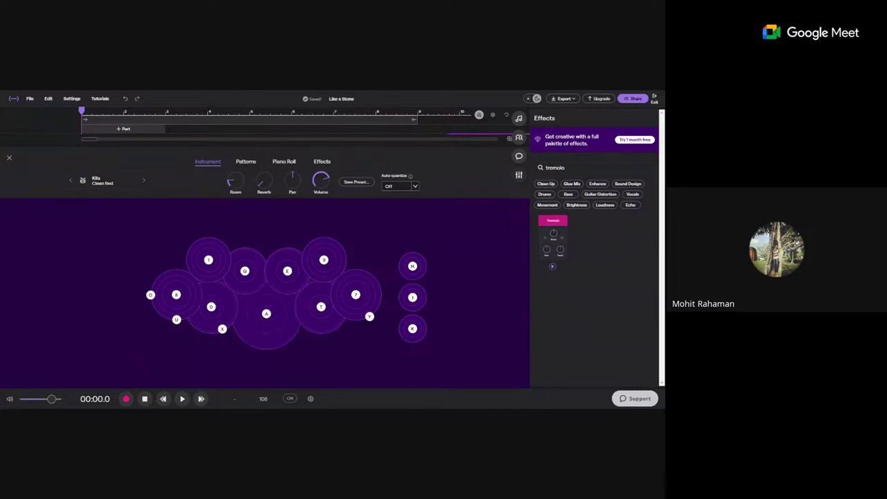
pyautogui.press('a')
pyautogui.press('d')
pyautogui.press('a')
# - Place a kick on the first step of bar 1 in the pattern grid and check the project's tempo setting
pyautogui.click(246, 163)
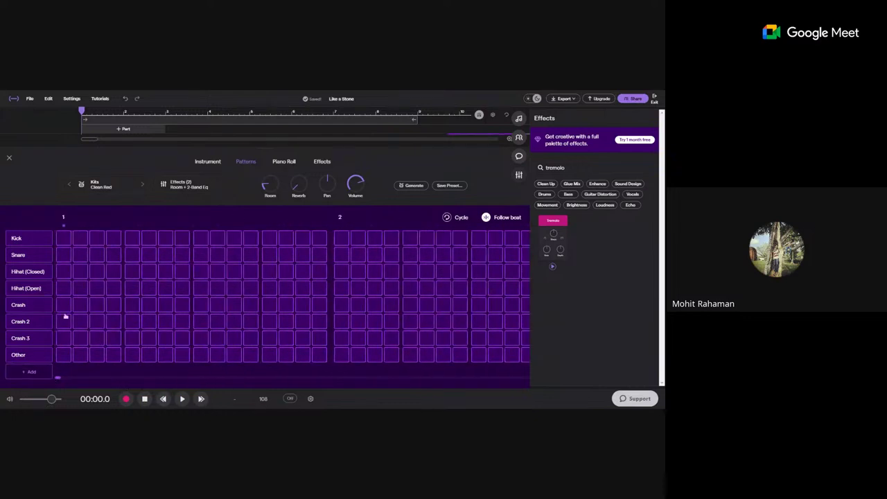
pyautogui.click(63, 238)
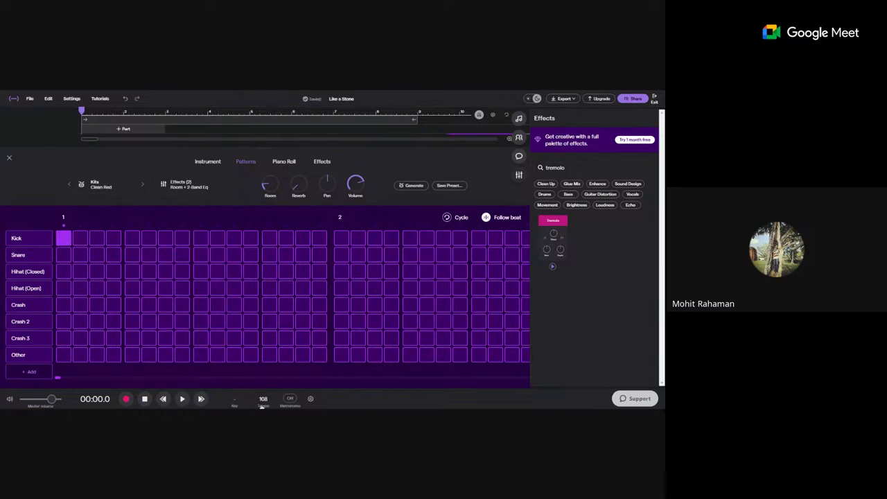
pyautogui.click(264, 400)
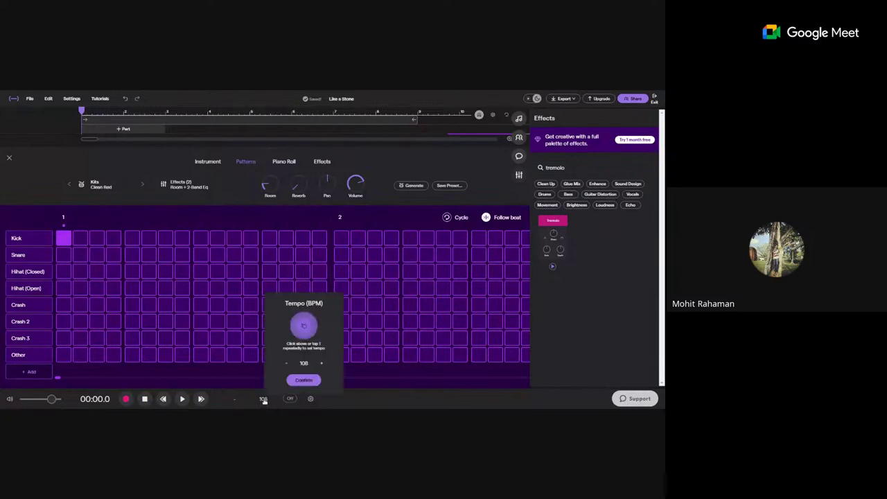
pyautogui.click(303, 363)
pyautogui.click(312, 379)
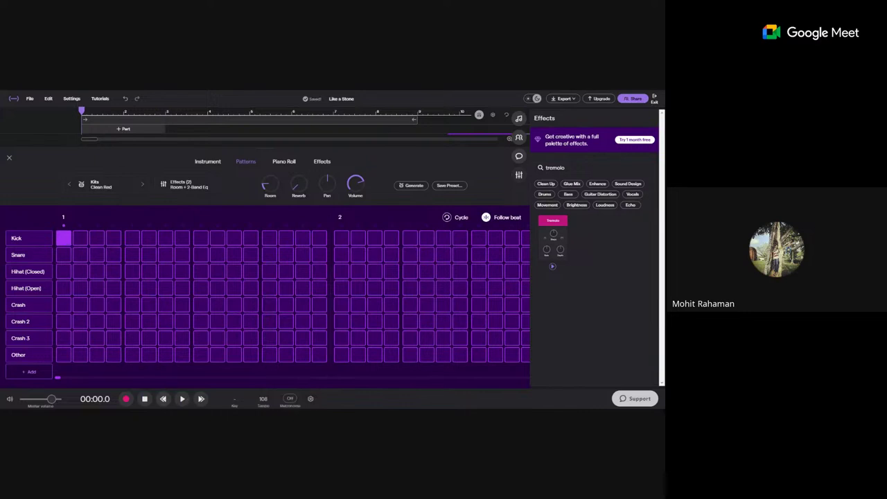
# - Turn on the metronome, play the pattern briefly against it and return playback to the start
pyautogui.click(291, 399)
pyautogui.click(181, 400)
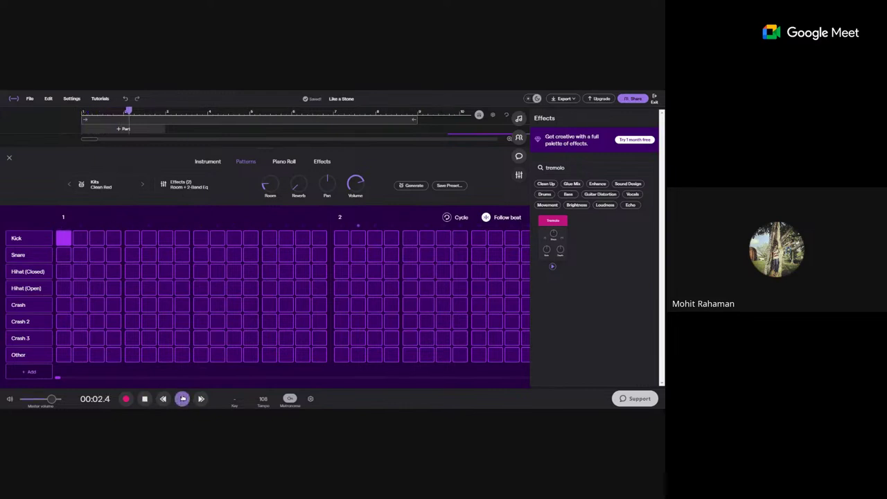
pyautogui.click(182, 399)
pyautogui.click(144, 398)
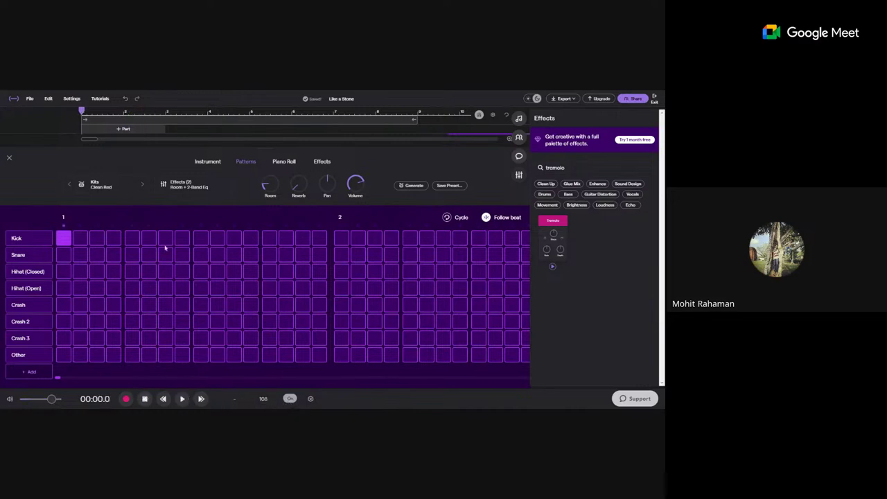
# - Create a new empty music project
pyautogui.click(30, 99)
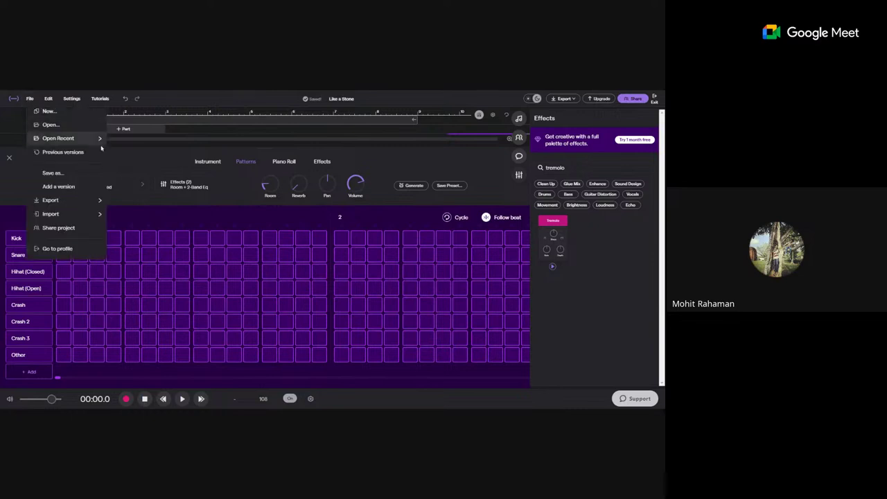
pyautogui.click(69, 112)
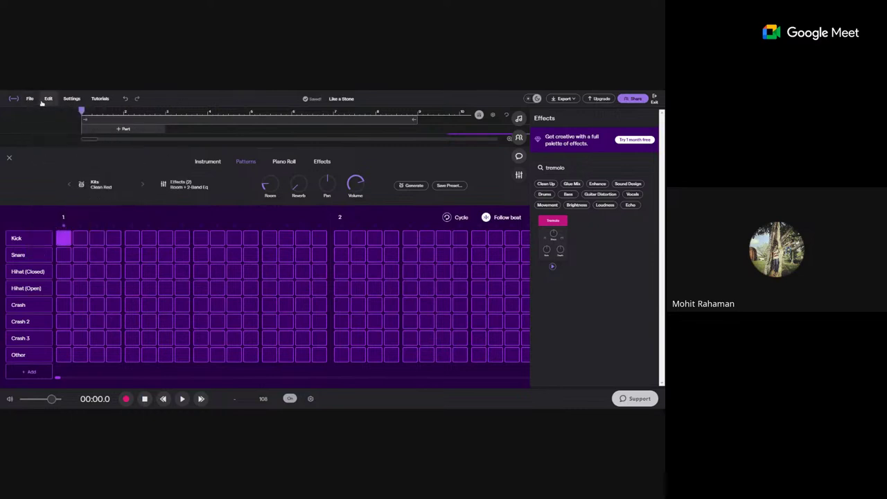
pyautogui.click(29, 98)
pyautogui.click(46, 111)
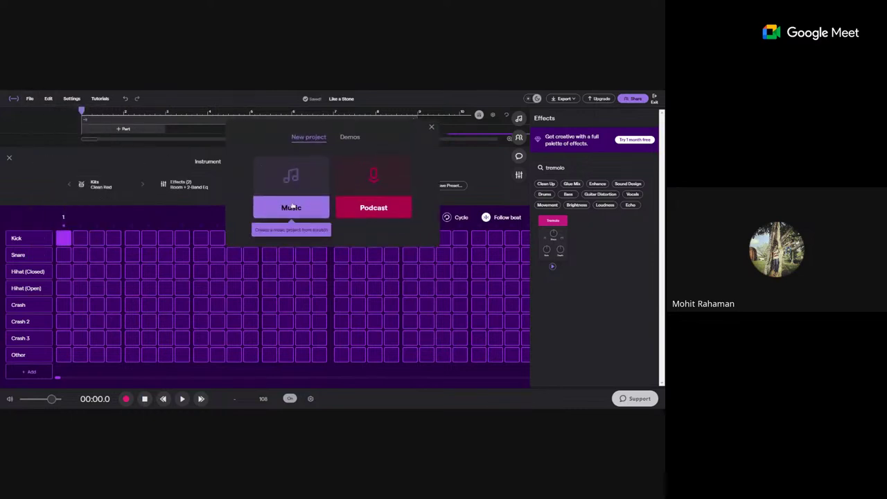
pyautogui.click(291, 242)
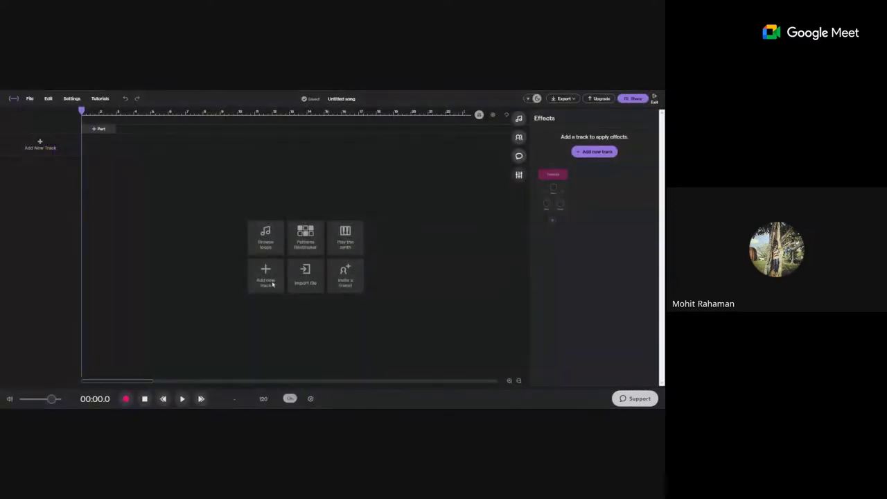
# - Set the new project's tempo to 108 BPM
pyautogui.click(266, 399)
pyautogui.click(304, 363)
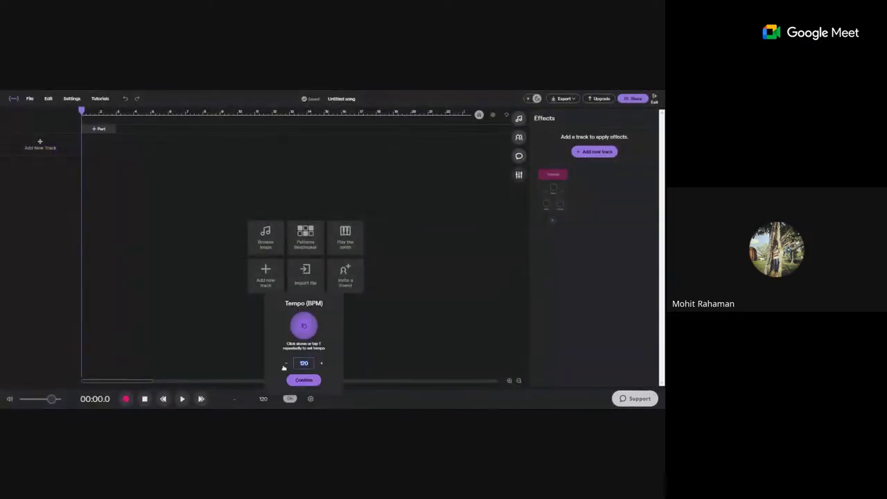
pyautogui.click(302, 378)
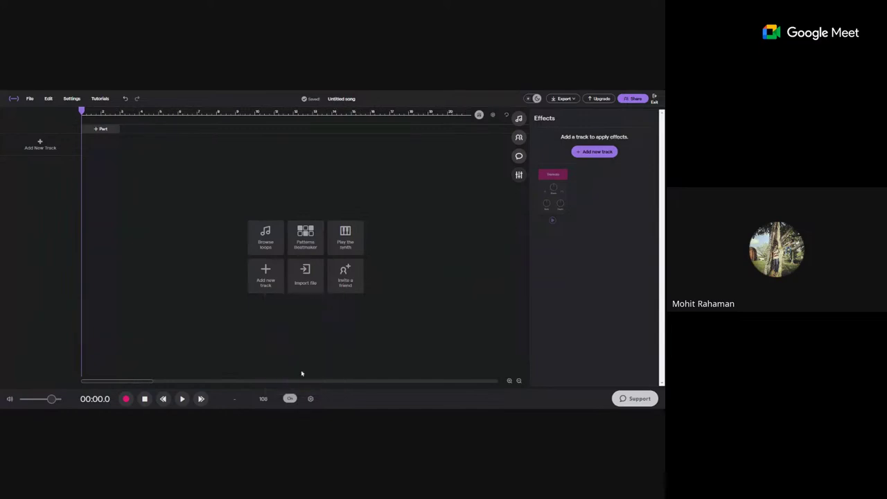
# - Add a Drums & Machines track and load the Clean Red kit on it
pyautogui.click(39, 145)
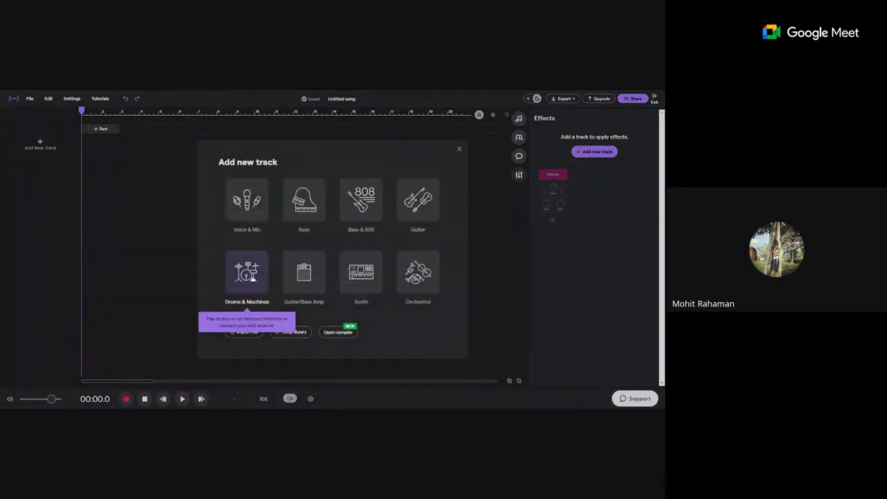
pyautogui.click(252, 280)
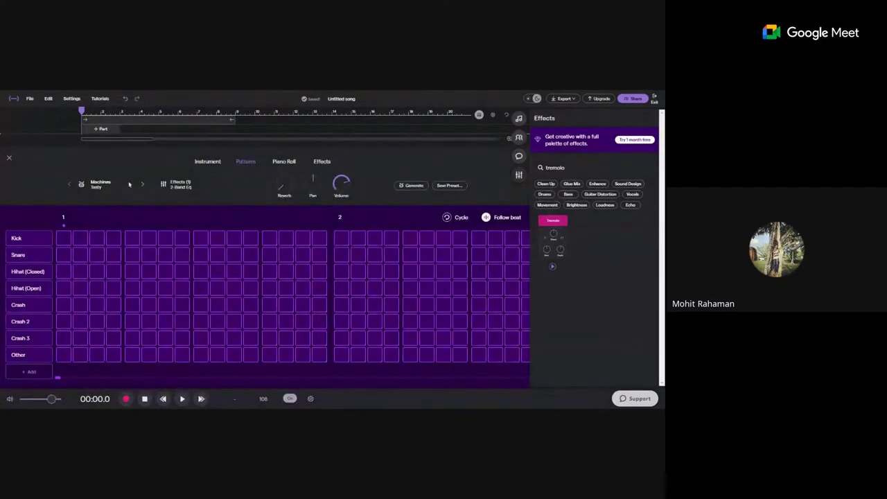
pyautogui.click(129, 189)
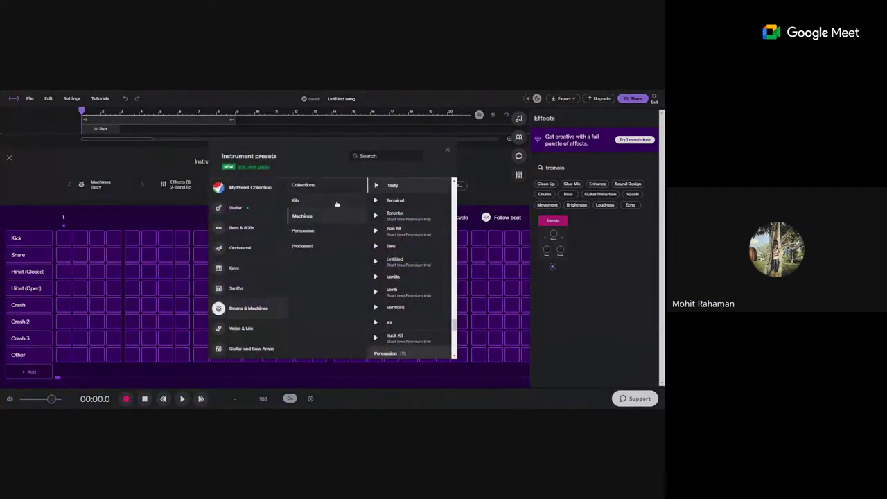
pyautogui.click(404, 263)
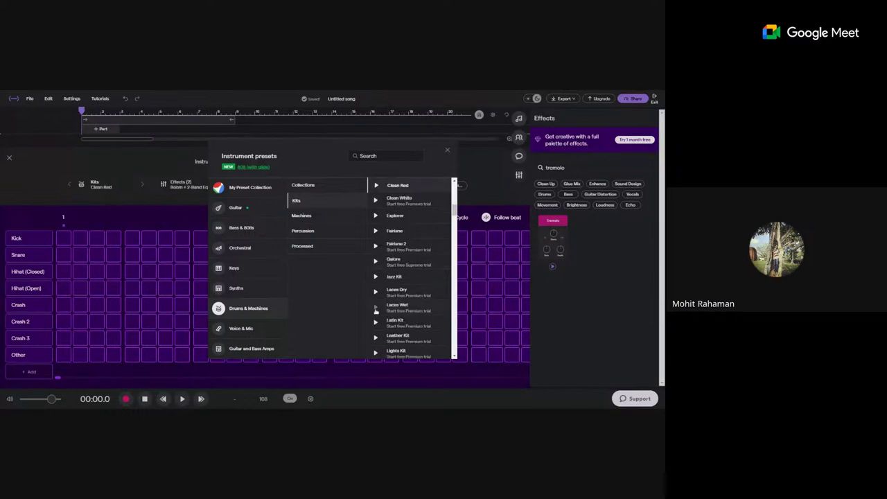
pyautogui.click(448, 150)
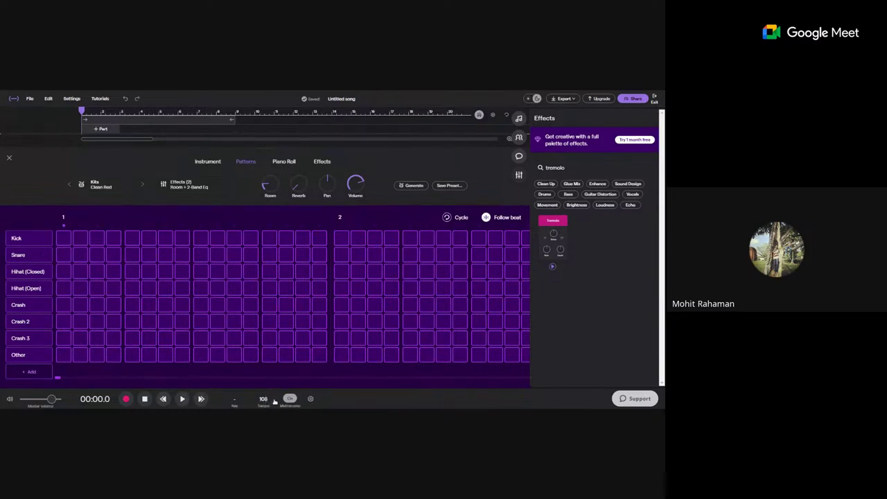
# - Play the empty pattern to hear the metronome and rewind to the start
pyautogui.click(183, 400)
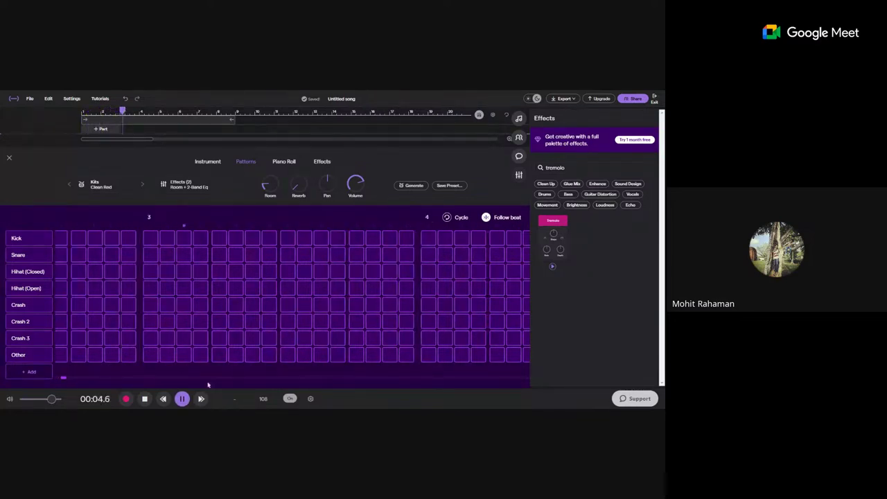
pyautogui.click(182, 399)
pyautogui.click(163, 400)
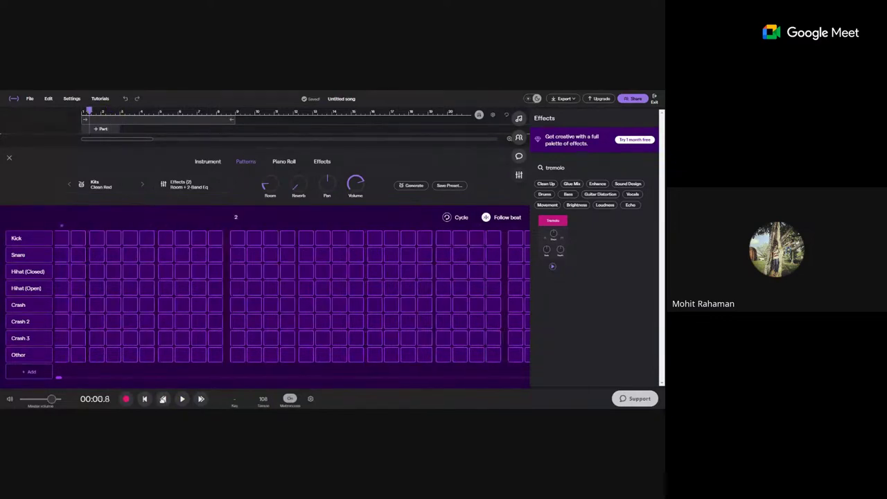
pyautogui.click(163, 400)
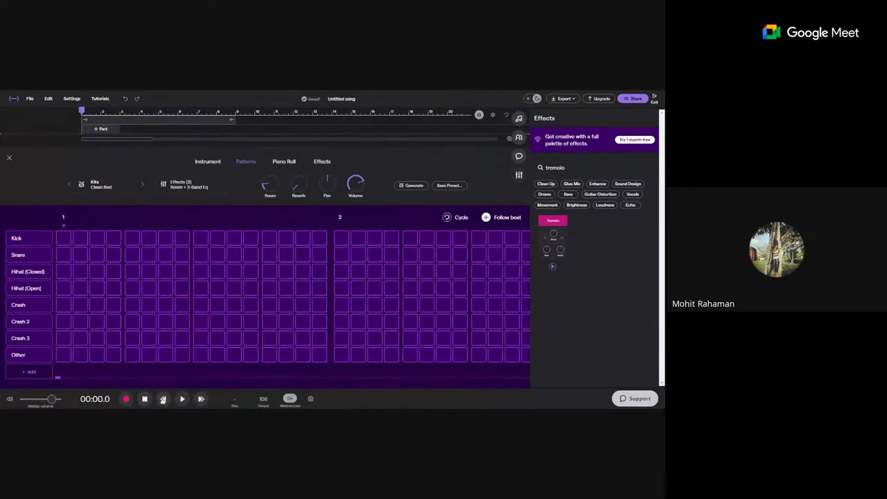
# - Place kicks on the first and fifth steps of bar 1 and play them back briefly
pyautogui.click(64, 239)
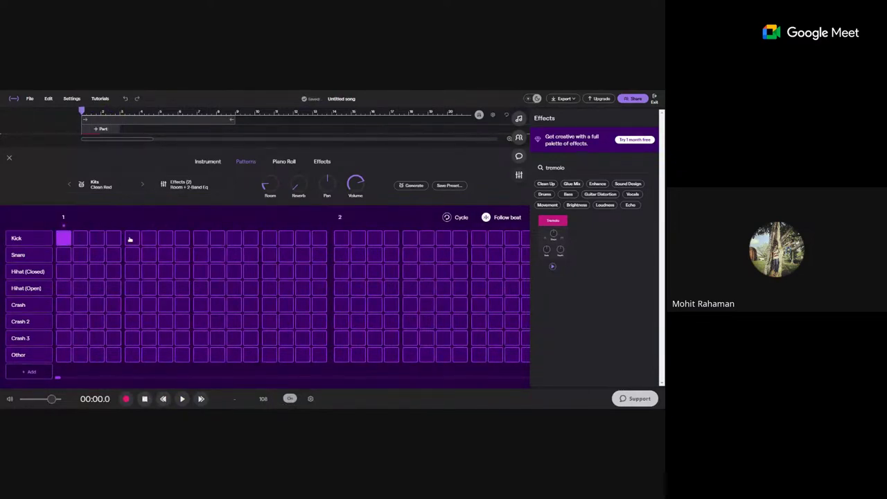
pyautogui.click(132, 239)
pyautogui.click(182, 399)
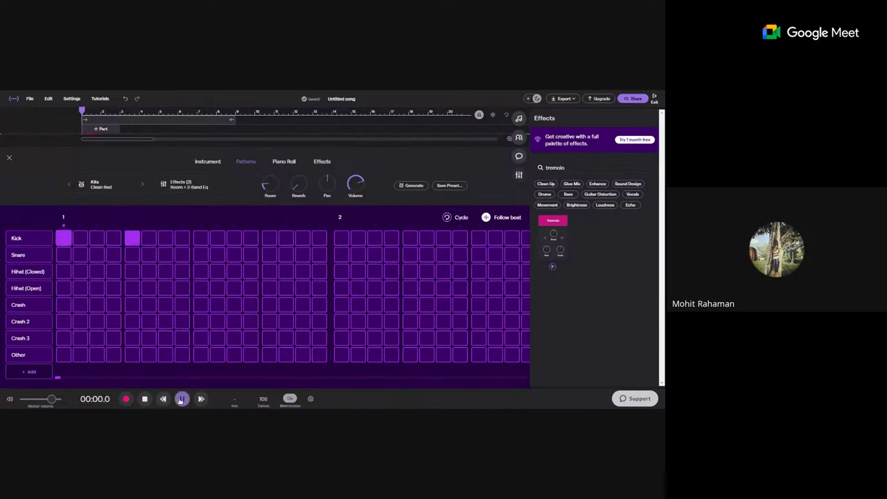
pyautogui.press('space')
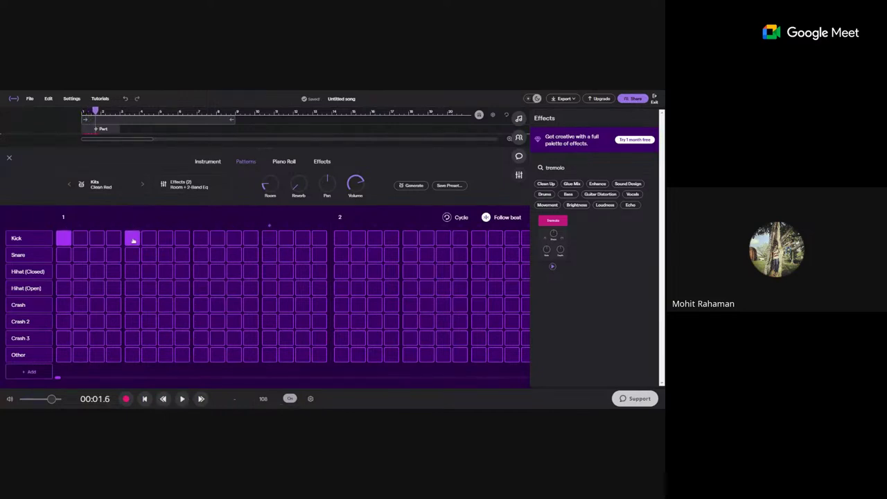
# - Replace the kick on step 5 of bar 1 with one on step 9, clearing the stray kicks between them
pyautogui.moveTo(131, 238); pyautogui.dragTo(200, 239)
pyautogui.click(148, 239)
pyautogui.click(165, 238)
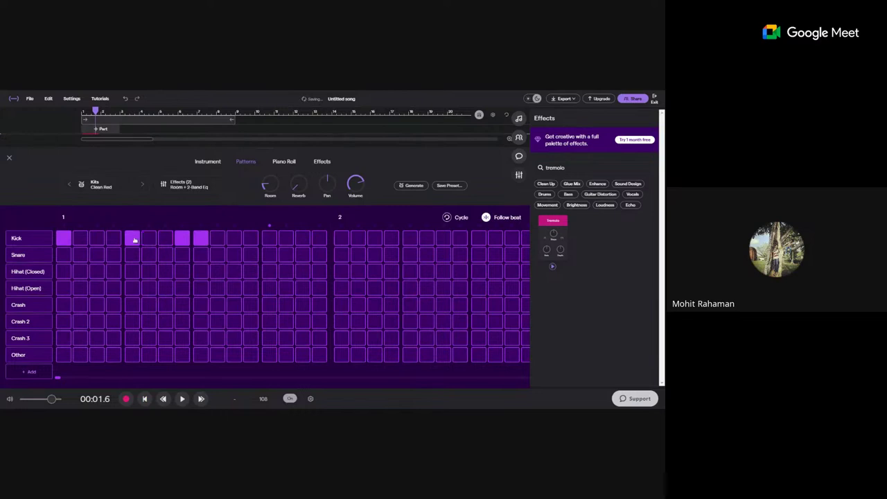
pyautogui.click(131, 238)
pyautogui.click(182, 238)
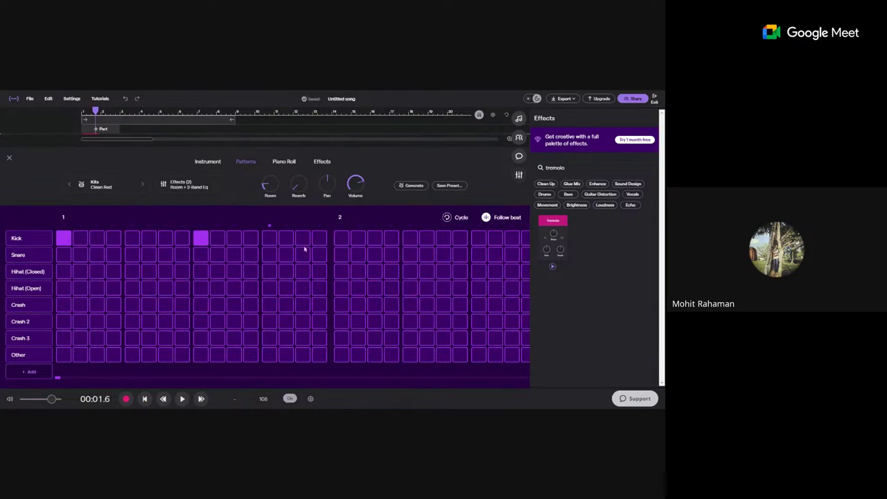
# - Place snares on steps 5 and 13 of bar 1 and play the beat briefly
pyautogui.click(131, 255)
pyautogui.click(269, 255)
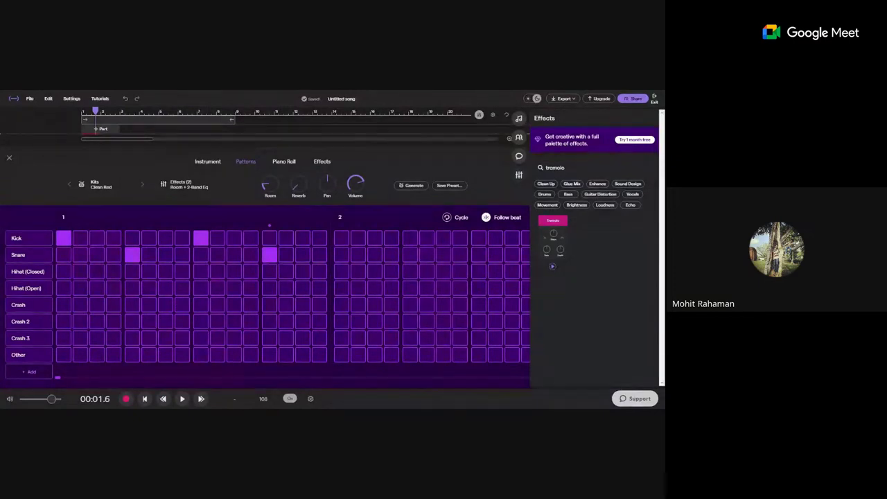
pyautogui.click(181, 399)
pyautogui.press('space')
# - Shrink the pattern editor to reveal the timeline and loop the one-bar drum region to the start of bar 7
pyautogui.moveTo(171, 147); pyautogui.dragTo(161, 255)
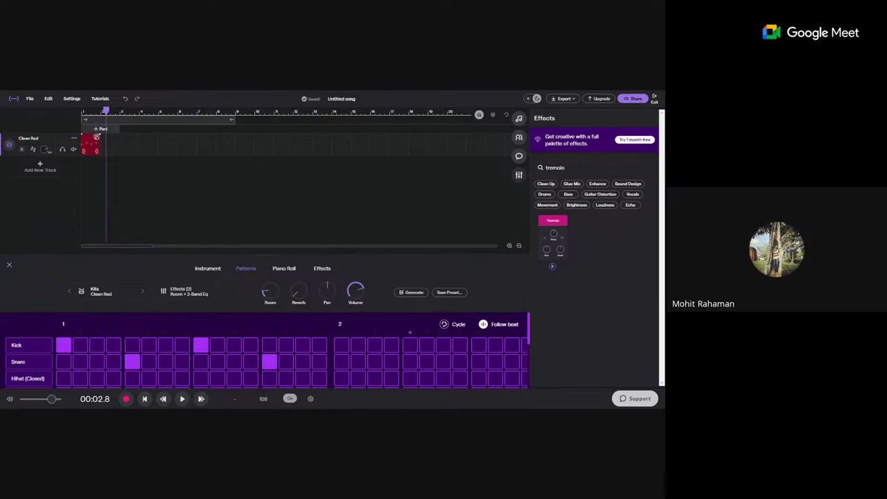
pyautogui.moveTo(97, 138); pyautogui.dragTo(196, 139)
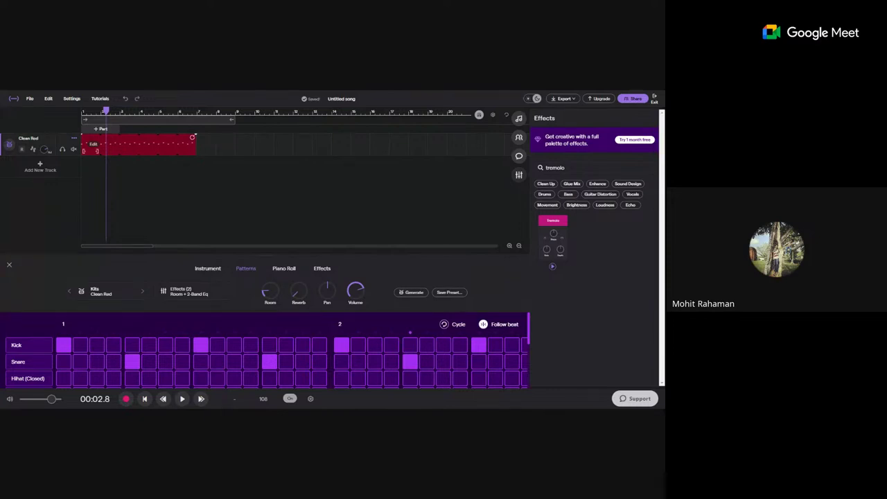
pyautogui.hotkey('ctrl', 'z')
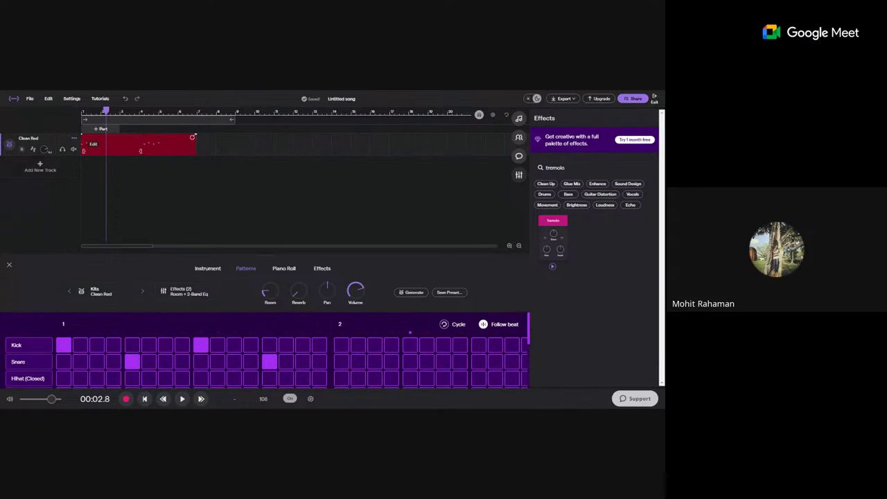
pyautogui.hotkey('ctrl', 'shift', 'z')
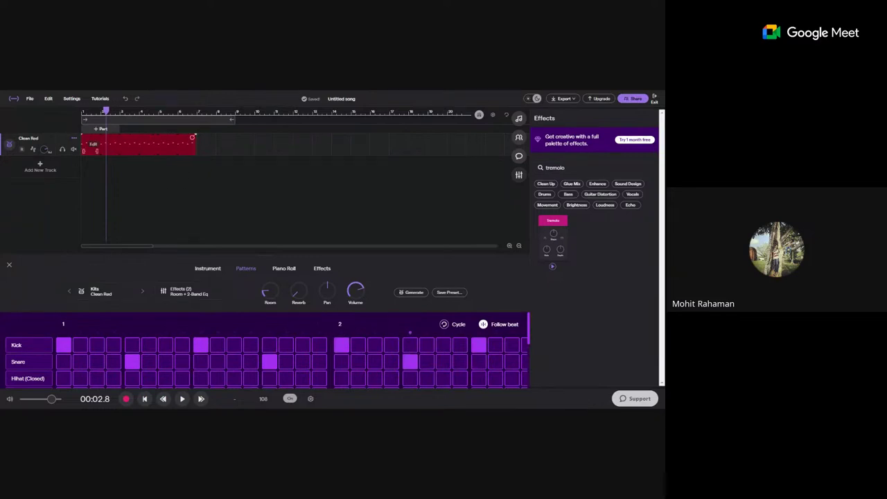
pyautogui.moveTo(83, 144); pyautogui.dragTo(90, 144)
pyautogui.hotkey('ctrl', 'z')
# - Split the looped drum region at the start of bar 5
pyautogui.rightClick(104, 143)
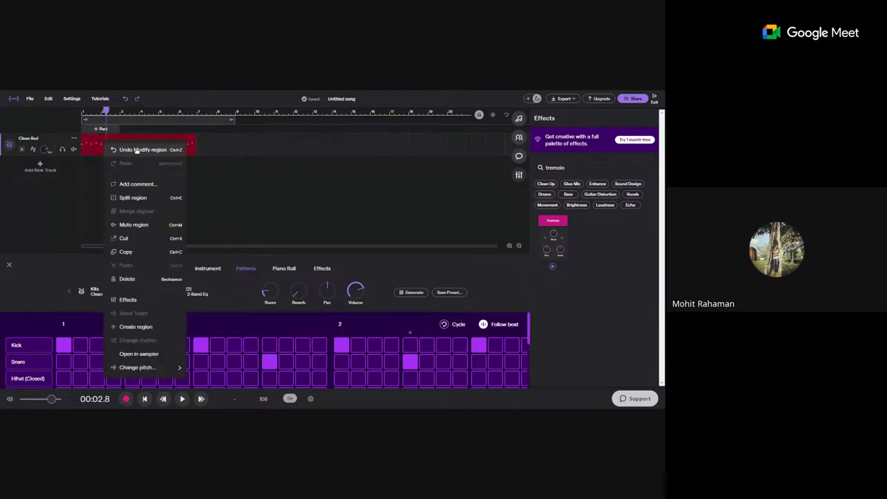
pyautogui.click(180, 147)
pyautogui.rightClick(181, 147)
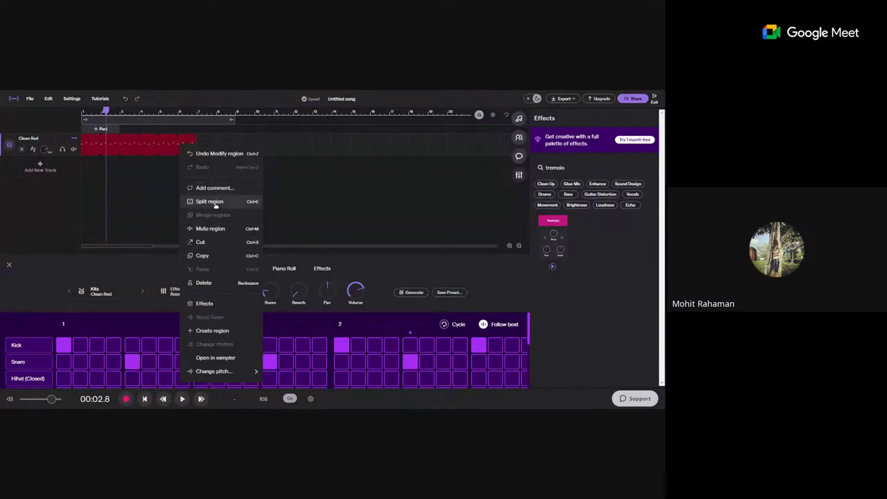
pyautogui.click(157, 148)
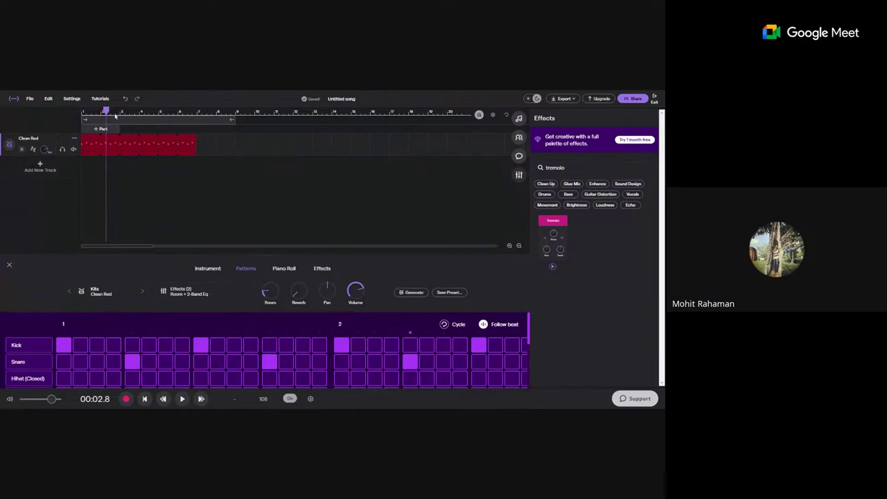
pyautogui.moveTo(108, 114); pyautogui.dragTo(158, 116)
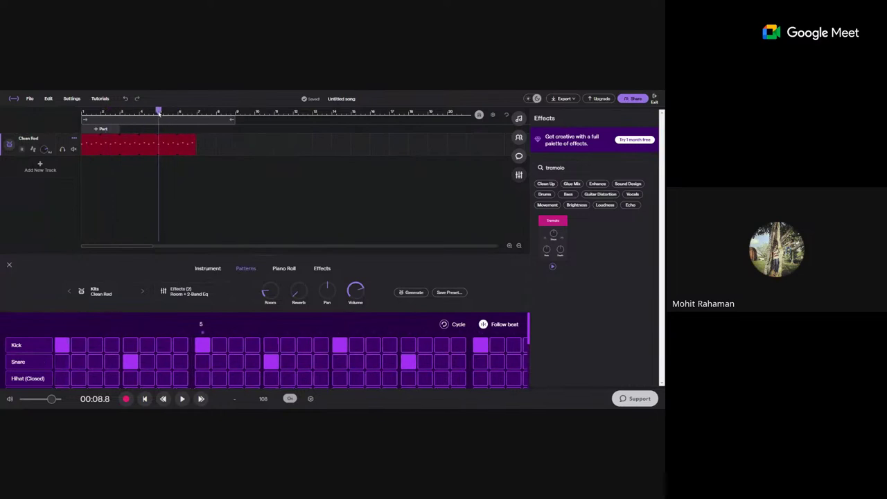
pyautogui.rightClick(161, 146)
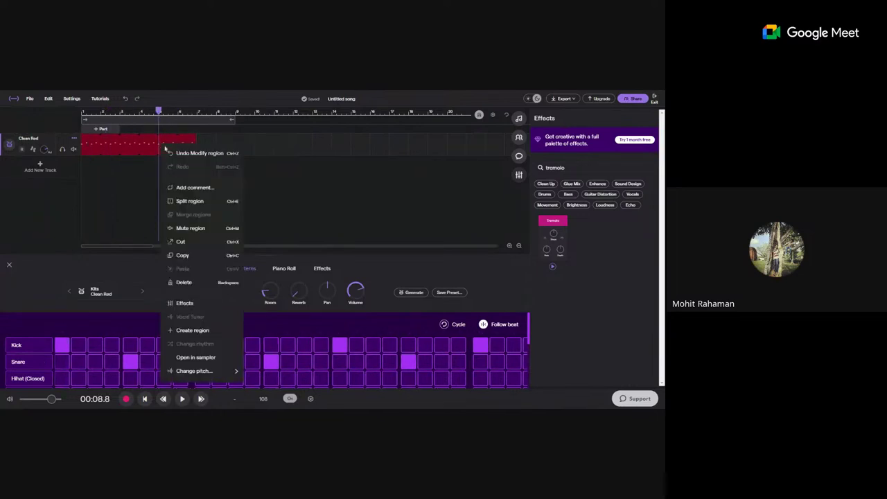
pyautogui.click(191, 201)
# - Move the second drum region out to about bar 8, try the playhead in the gap, and return the region to bar 5
pyautogui.moveTo(169, 141); pyautogui.dragTo(246, 149)
pyautogui.click(173, 147)
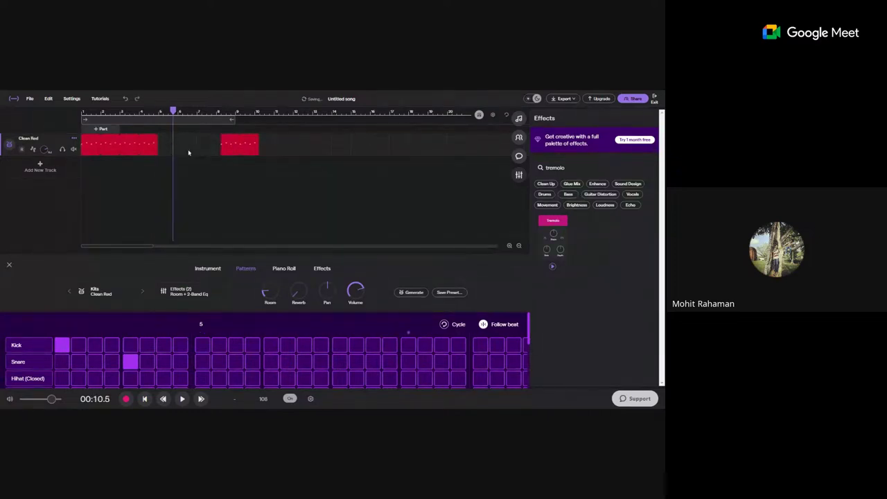
pyautogui.click(164, 145)
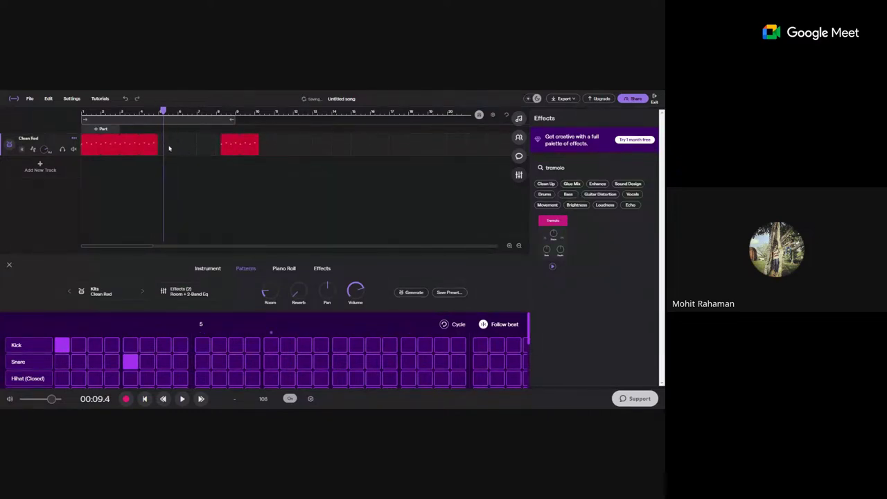
pyautogui.click(170, 149)
pyautogui.click(207, 148)
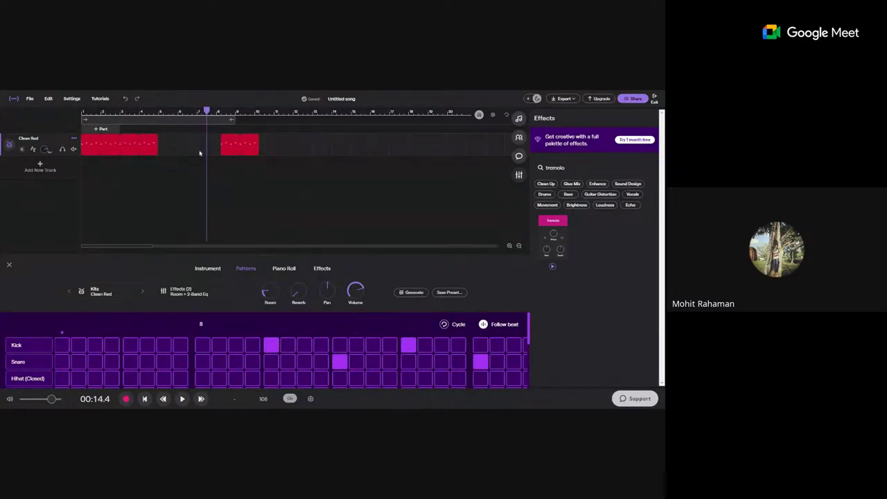
pyautogui.click(182, 148)
pyautogui.click(163, 149)
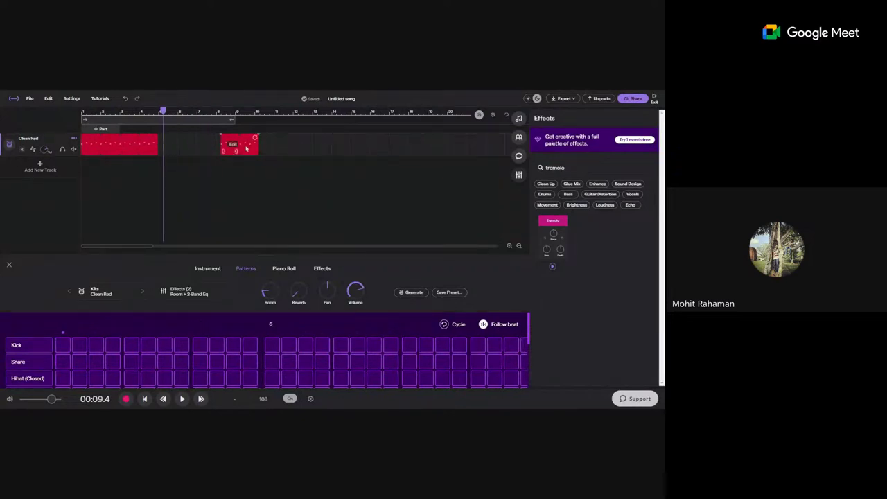
pyautogui.moveTo(247, 145); pyautogui.dragTo(185, 148)
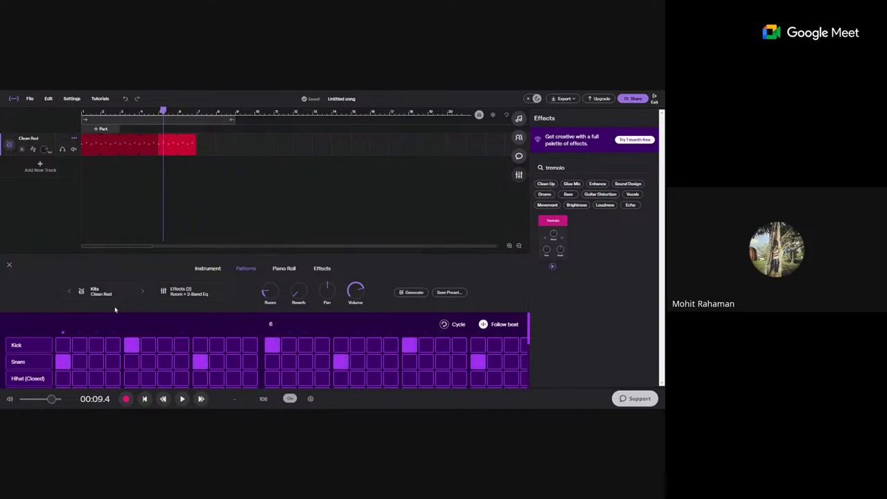
# - Enlarge the editor panel and look through the drum track's instrument, pattern and effects views
pyautogui.scroll(-2, 138, 373)
pyautogui.scroll(2, 171, 340)
pyautogui.moveTo(224, 256); pyautogui.dragTo(220, 202)
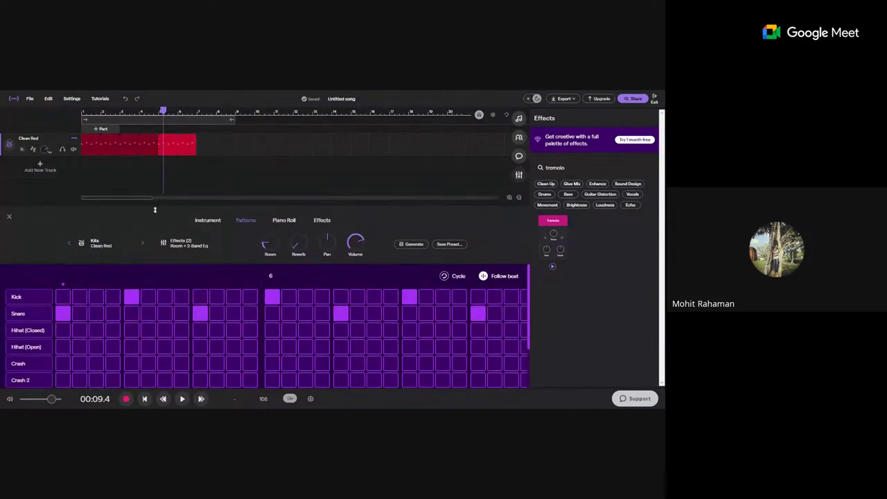
pyautogui.moveTo(155, 213); pyautogui.dragTo(115, 216)
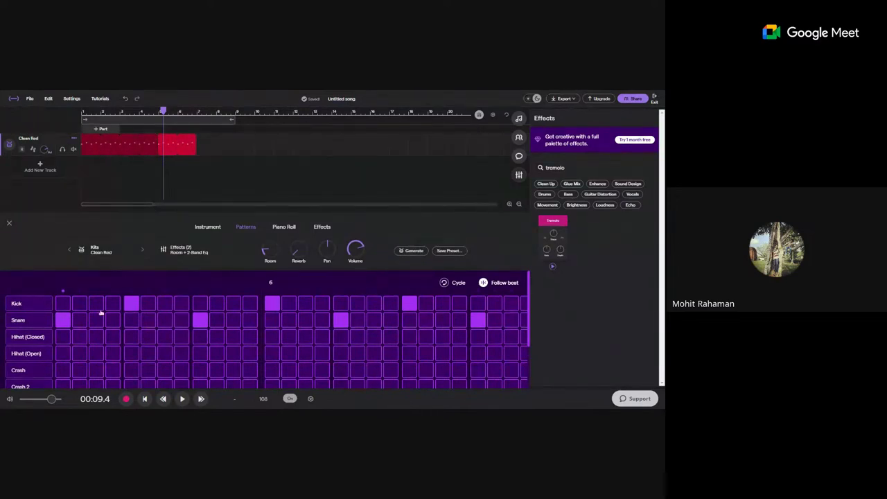
pyautogui.moveTo(166, 149)
pyautogui.click(210, 234)
pyautogui.click(251, 230)
pyautogui.click(322, 232)
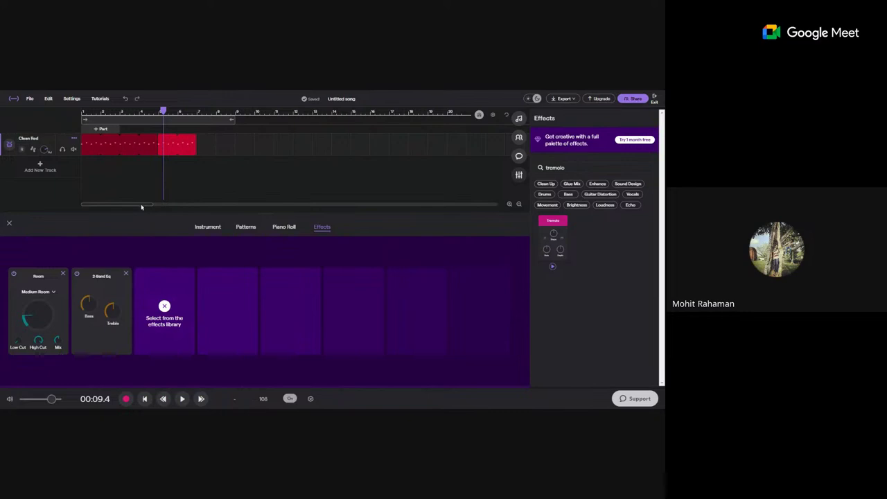
# - Add a Keys track and a Guitar/Bass Amp track to the project
pyautogui.click(71, 170)
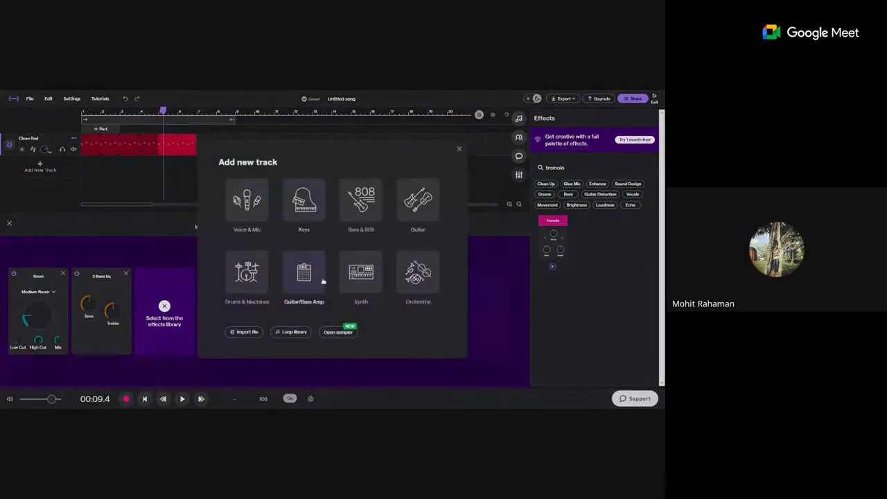
pyautogui.click(304, 203)
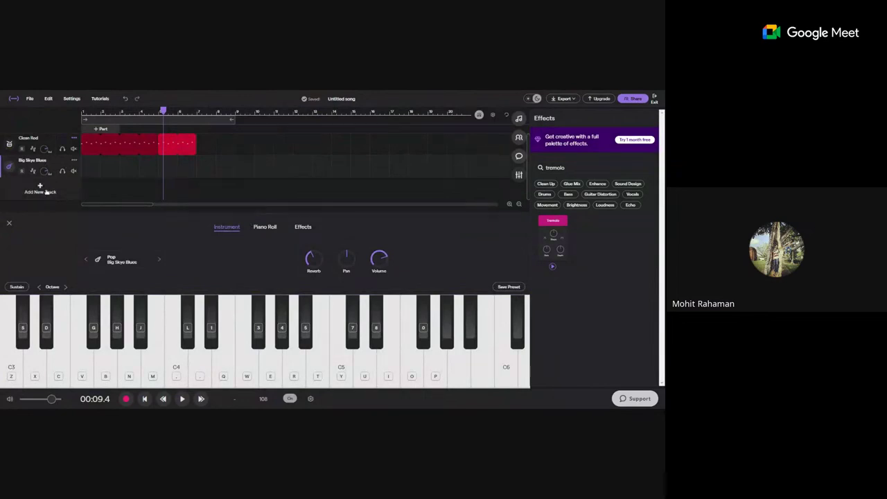
pyautogui.click(42, 188)
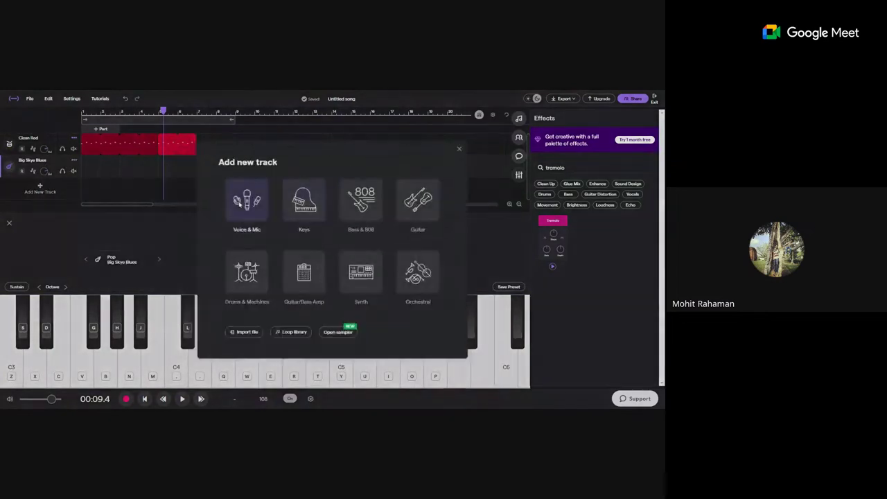
pyautogui.click(303, 277)
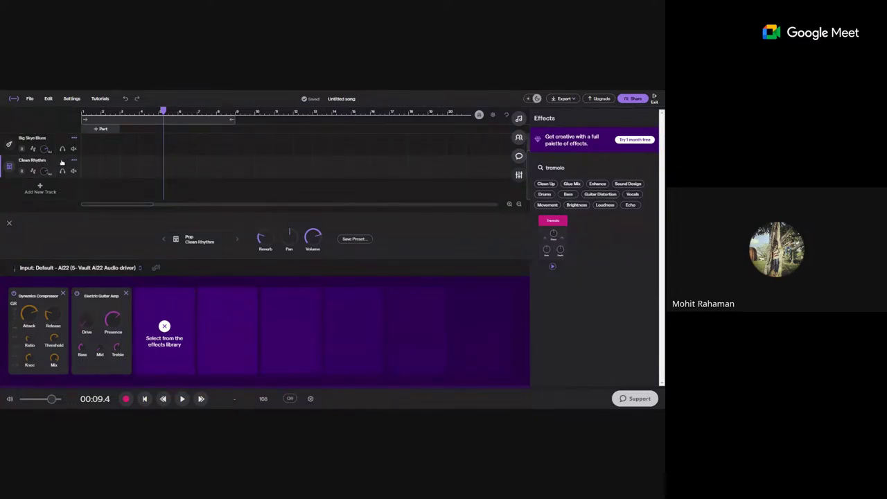
# - Arm the Clean Rhythm track, rewind to the start, and start a recording, stopping it during the count-in
pyautogui.click(21, 171)
pyautogui.click(163, 399)
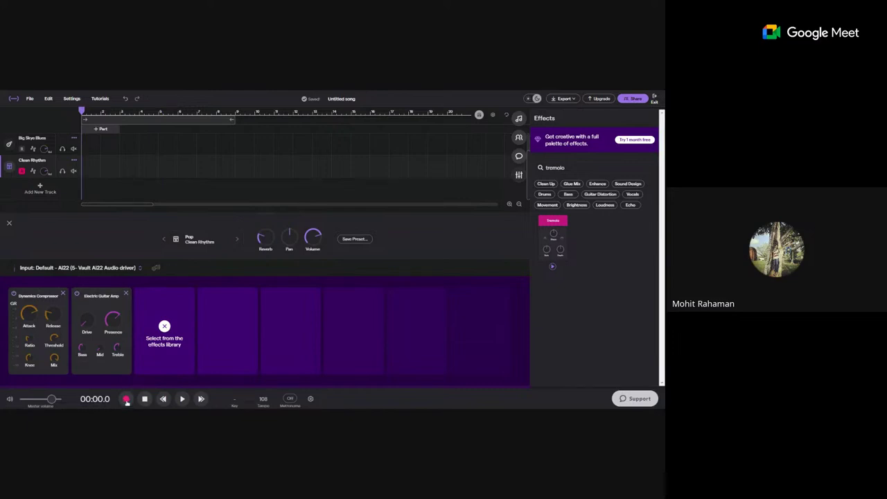
pyautogui.click(126, 400)
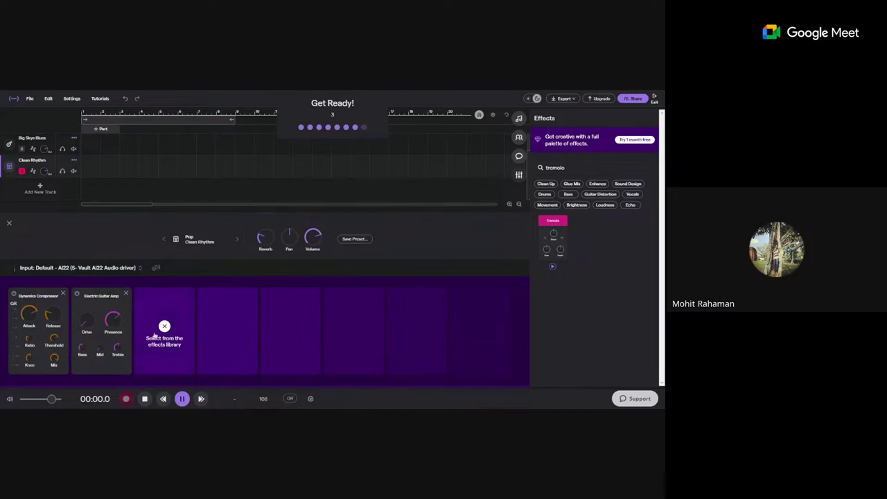
pyautogui.click(142, 399)
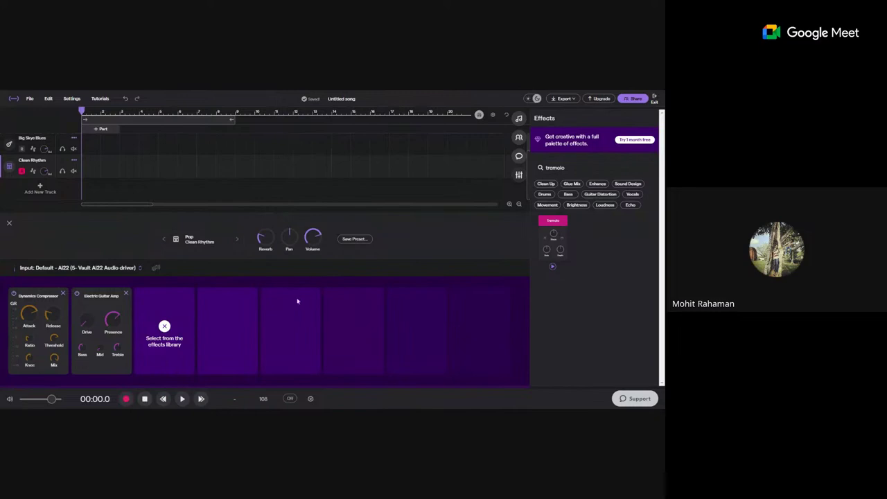
# - Turn on the metronome and record a take of about 7.8 seconds on the Clean Rhythm track
pyautogui.click(289, 399)
pyautogui.click(127, 399)
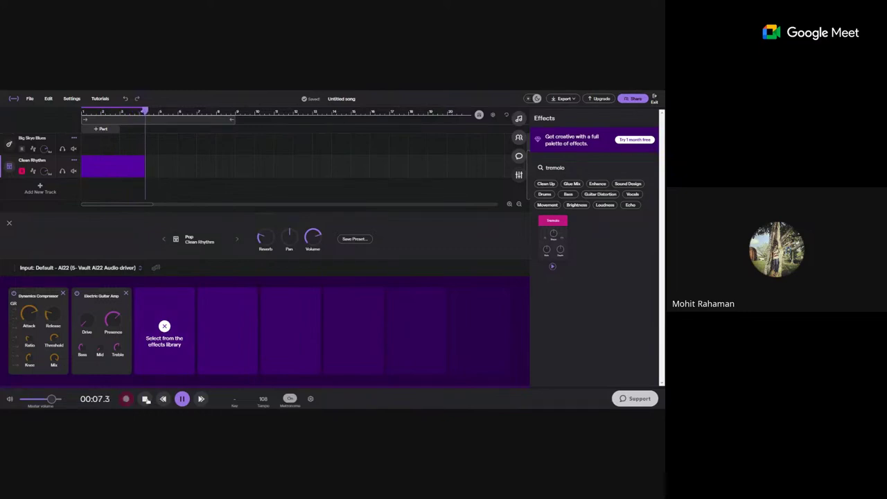
pyautogui.click(146, 398)
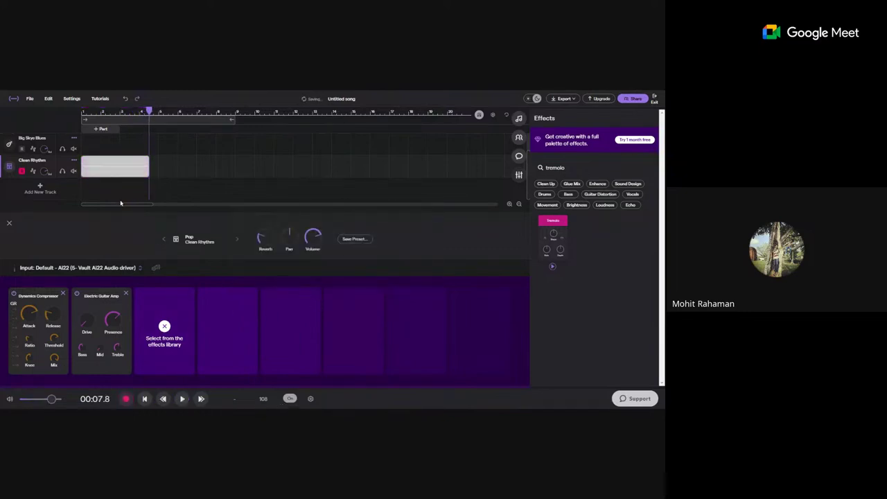
# - Play back the recorded Clean Rhythm take from the start
pyautogui.moveTo(122, 205); pyautogui.dragTo(103, 206)
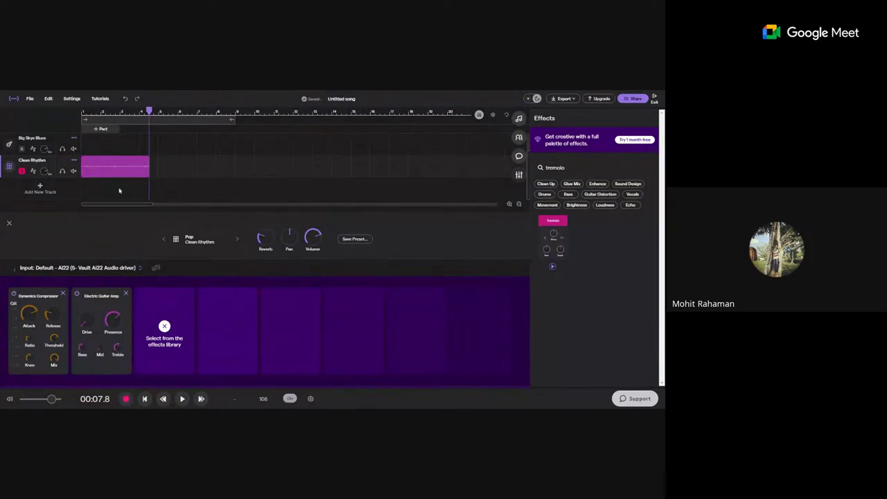
pyautogui.moveTo(119, 206)
pyautogui.mouseDown()
pyautogui.moveTo(137, 208)
pyautogui.moveTo(117, 207)
pyautogui.mouseUp()
pyautogui.moveTo(118, 170); pyautogui.dragTo(95, 168)
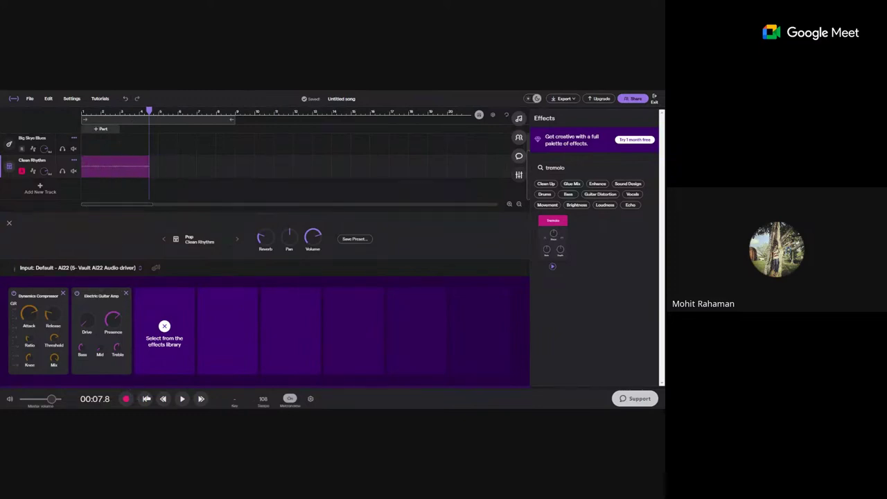
pyautogui.click(146, 399)
pyautogui.click(182, 399)
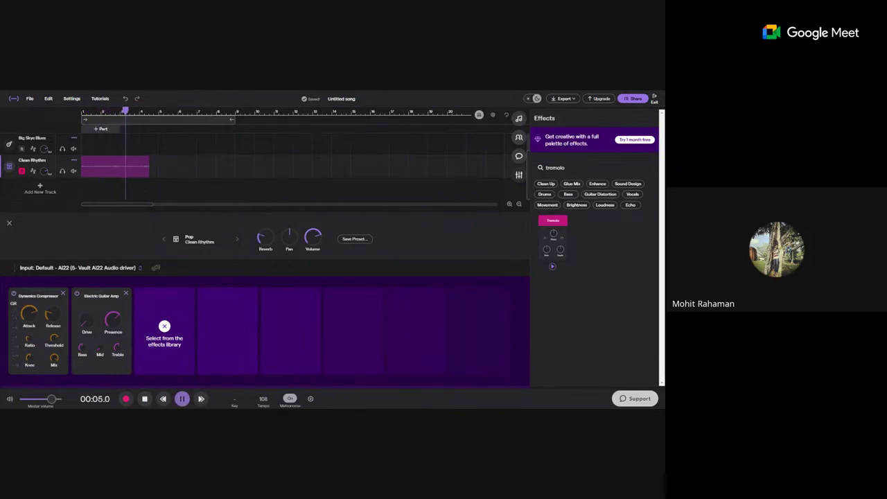
pyautogui.click(145, 399)
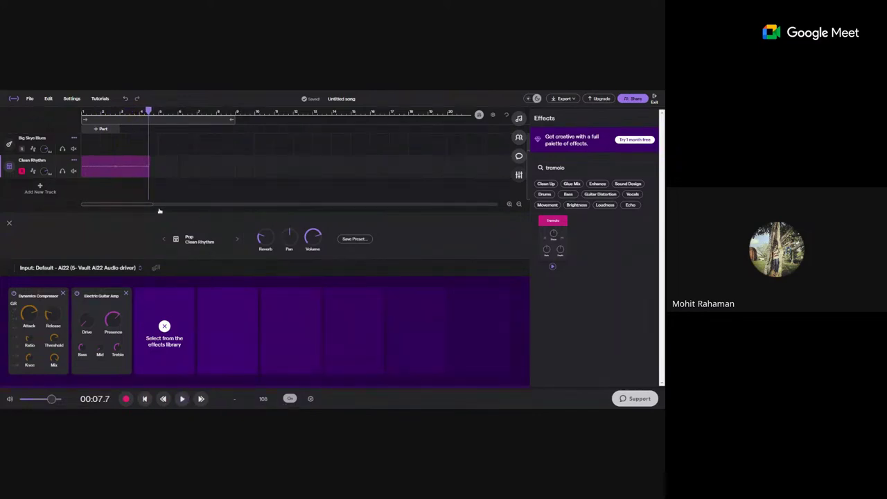
# - Rewind to the start and delete the recorded take from the Clean Rhythm track
pyautogui.click(145, 399)
pyautogui.press('Delete')
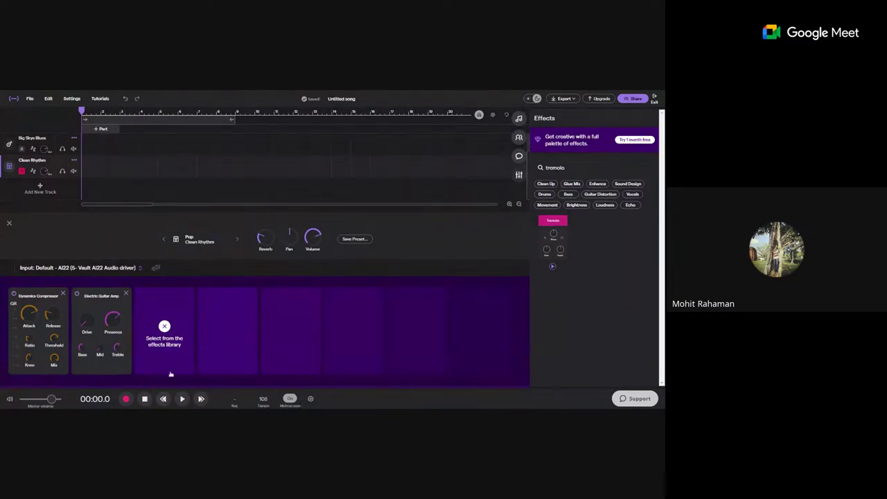
pyautogui.moveTo(118, 206); pyautogui.dragTo(97, 207)
# - Check the available audio inputs, keep the default one, and record a take of about 21 seconds on the Clean Rhythm track
pyautogui.click(113, 269)
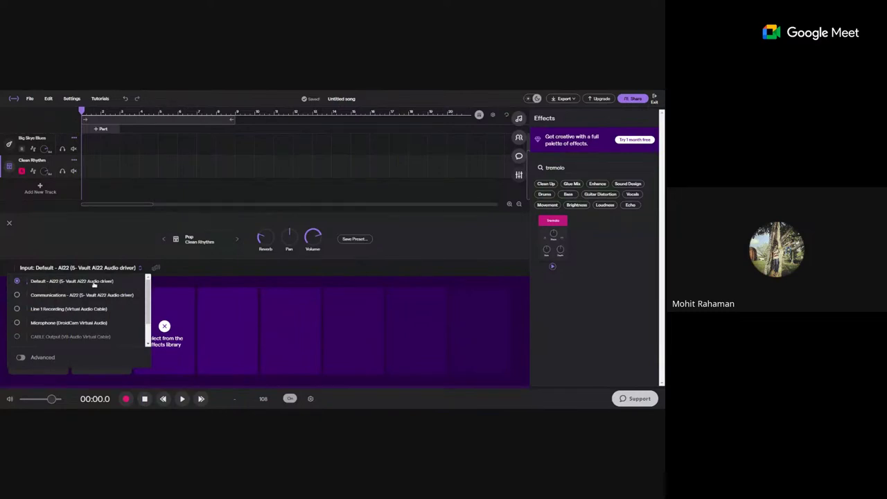
pyautogui.click(108, 231)
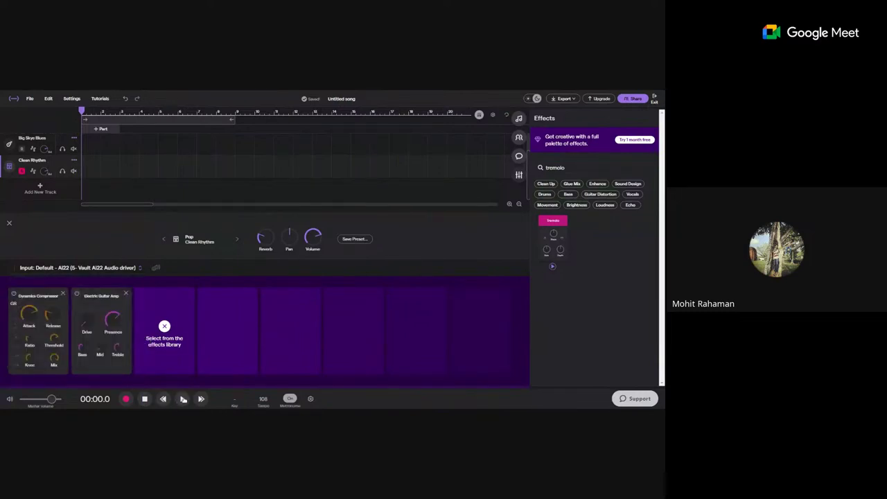
pyautogui.click(126, 400)
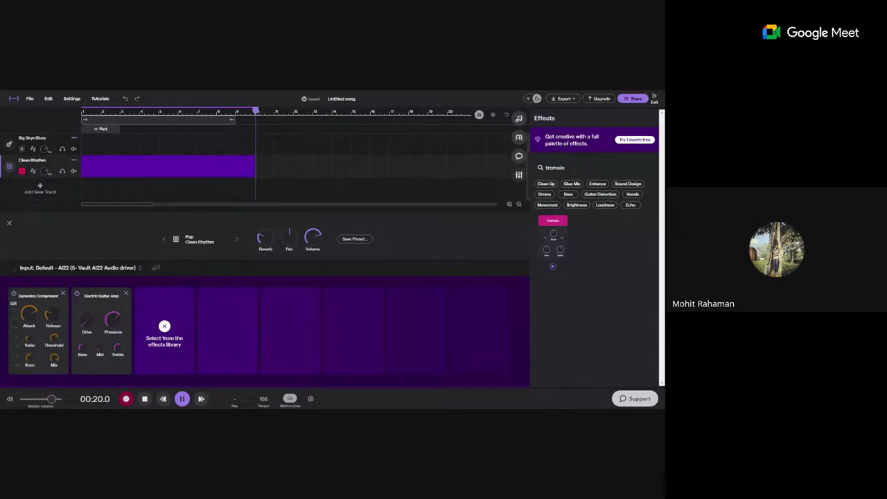
pyautogui.click(182, 398)
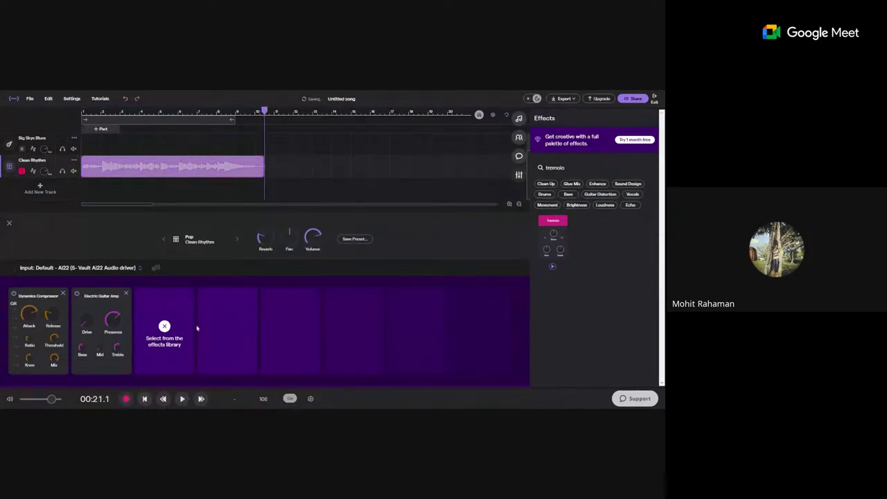
# - Step the playhead back to about 16.6 seconds and move the Big Skye Blues track below the Clean Rhythm track
pyautogui.click(165, 404)
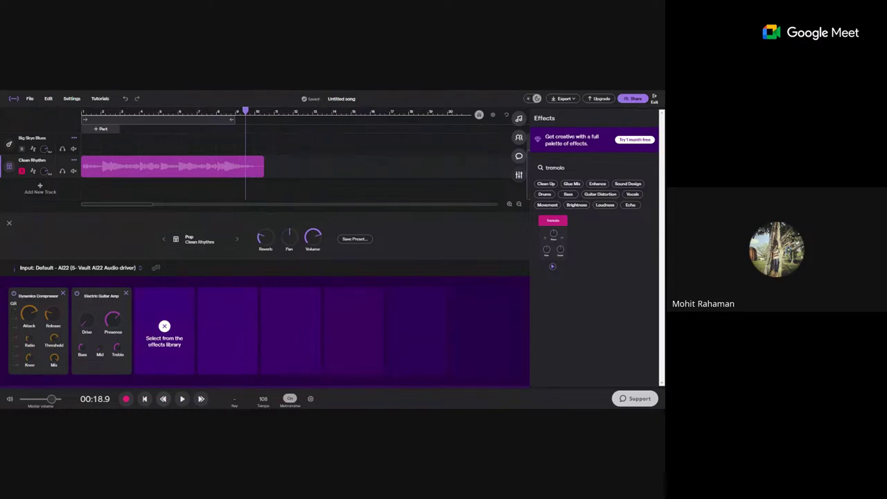
pyautogui.click(163, 399)
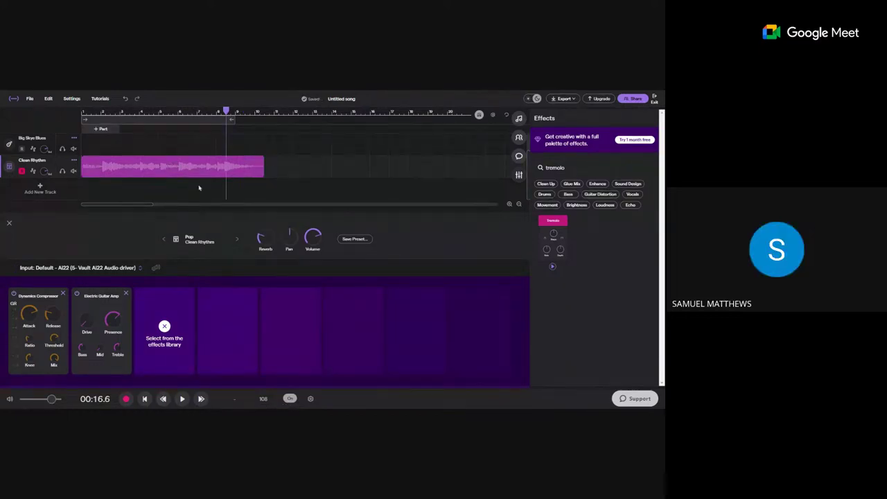
pyautogui.scroll(1, 73, 147)
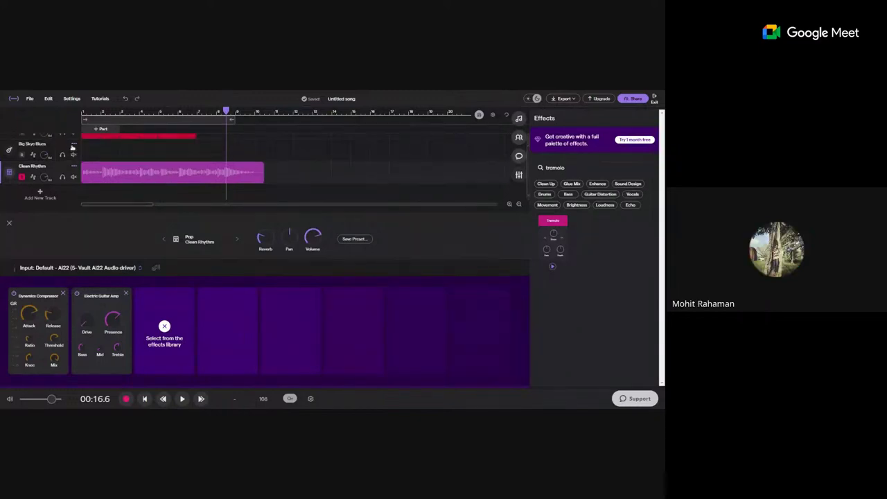
pyautogui.scroll(2, 72, 149)
pyautogui.scroll(-3, 54, 152)
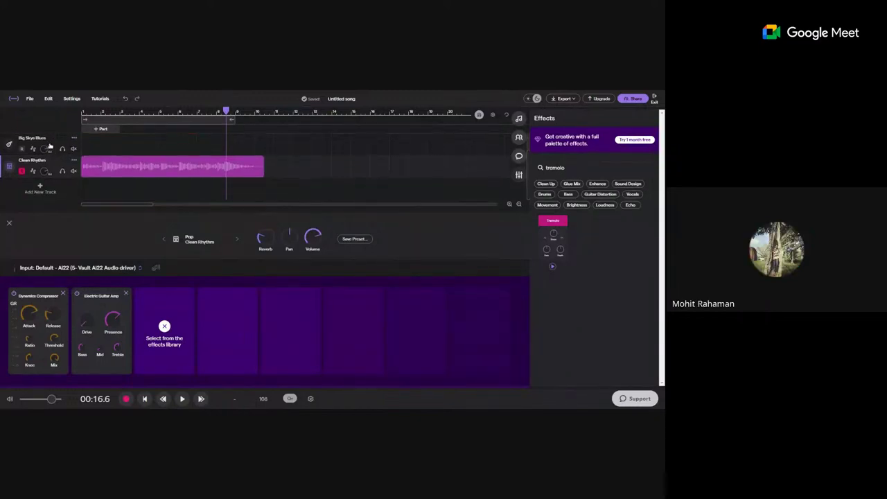
pyautogui.moveTo(50, 147); pyautogui.dragTo(52, 191)
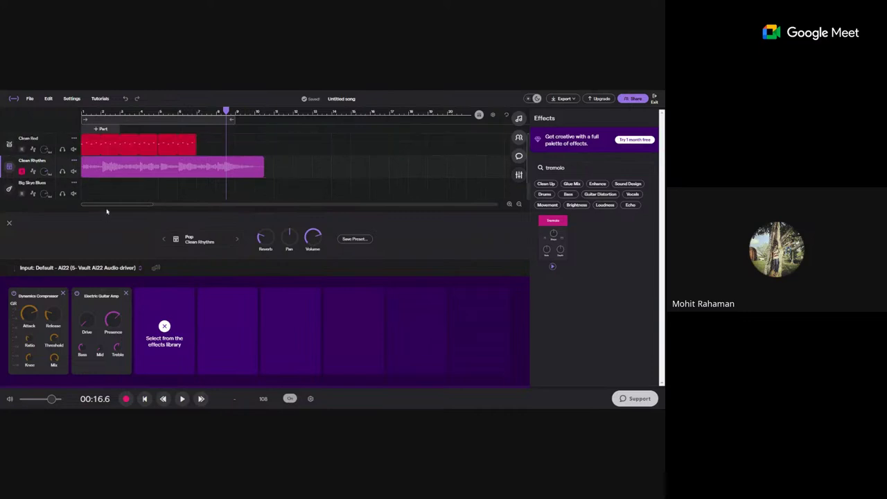
# - Play the Clean Rhythm take with the drums from the start for about 11 seconds
pyautogui.click(145, 400)
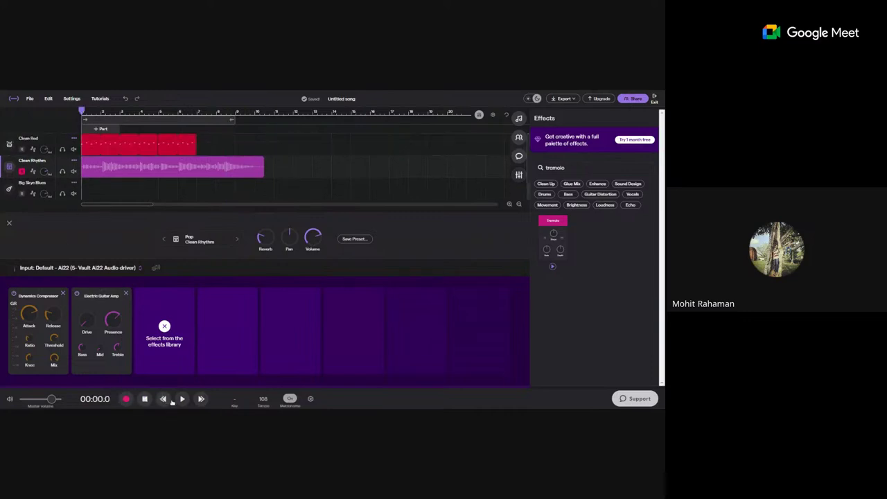
pyautogui.click(182, 399)
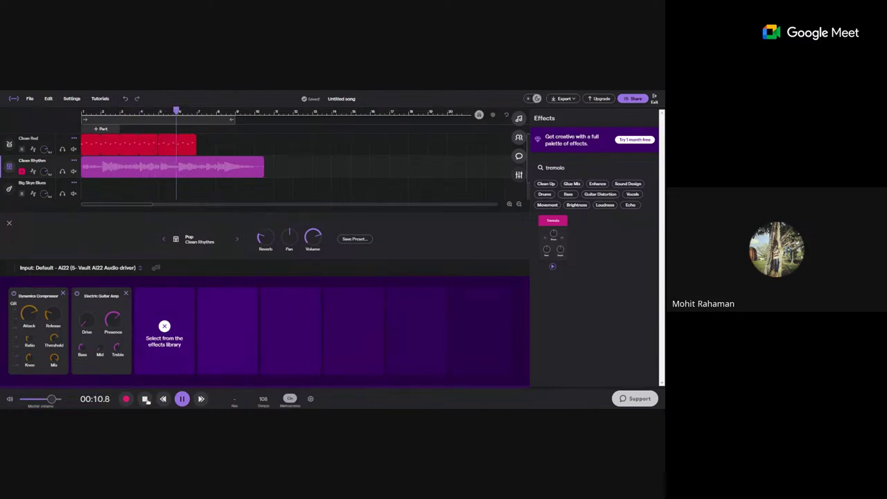
pyautogui.press('space')
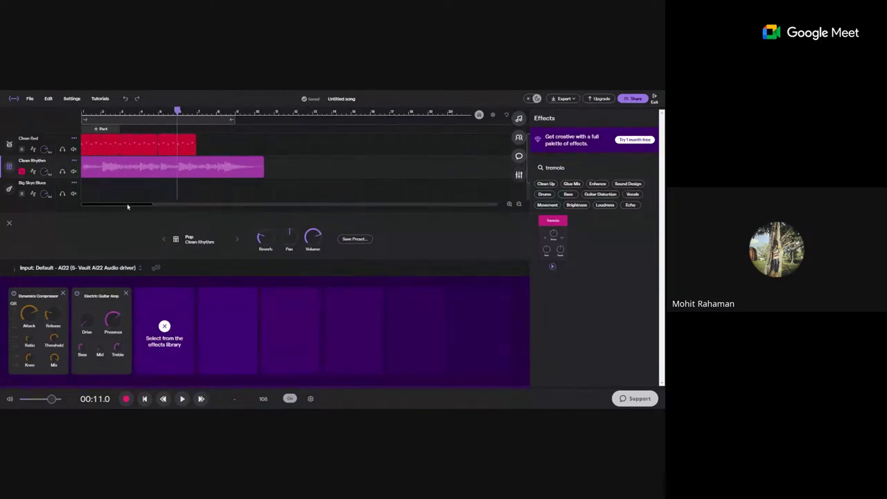
# - Trim the Clean Rhythm take's start to about bar 2 and its end to just before bar 10, and nudge it slightly earlier
pyautogui.moveTo(142, 165)
pyautogui.click(115, 168)
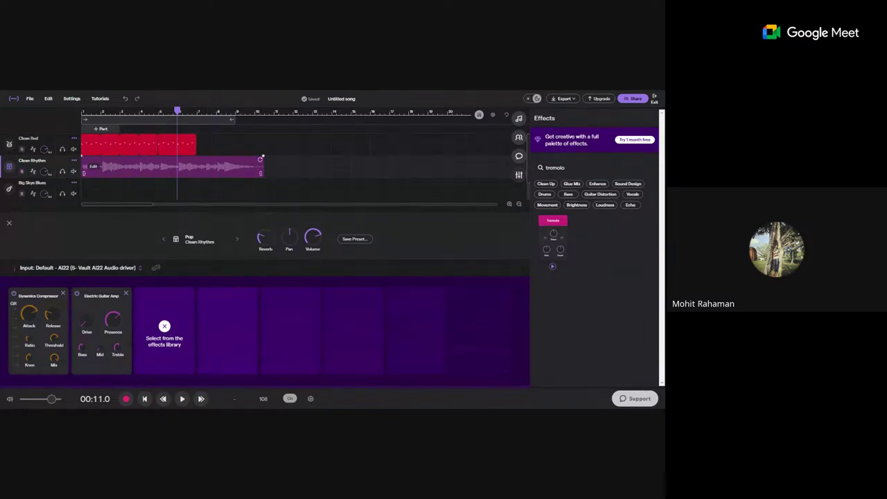
pyautogui.moveTo(84, 170); pyautogui.dragTo(103, 170)
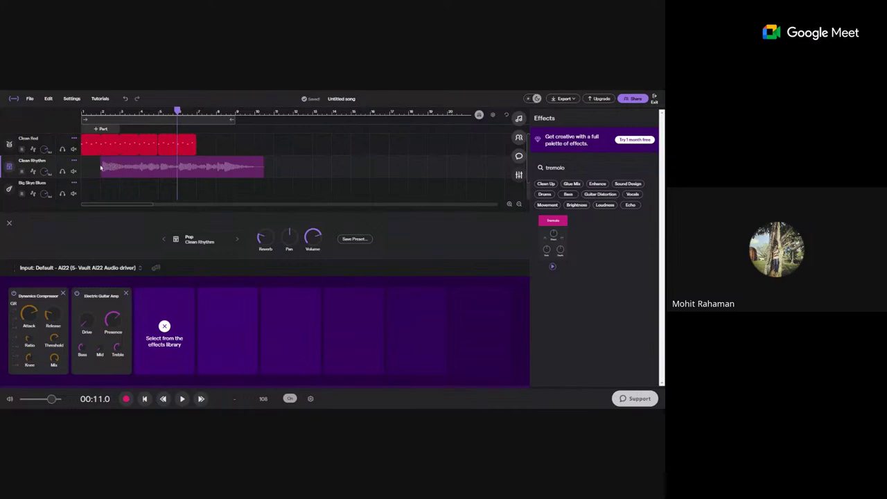
pyautogui.moveTo(262, 170); pyautogui.dragTo(253, 170)
pyautogui.moveTo(134, 168); pyautogui.dragTo(131, 168)
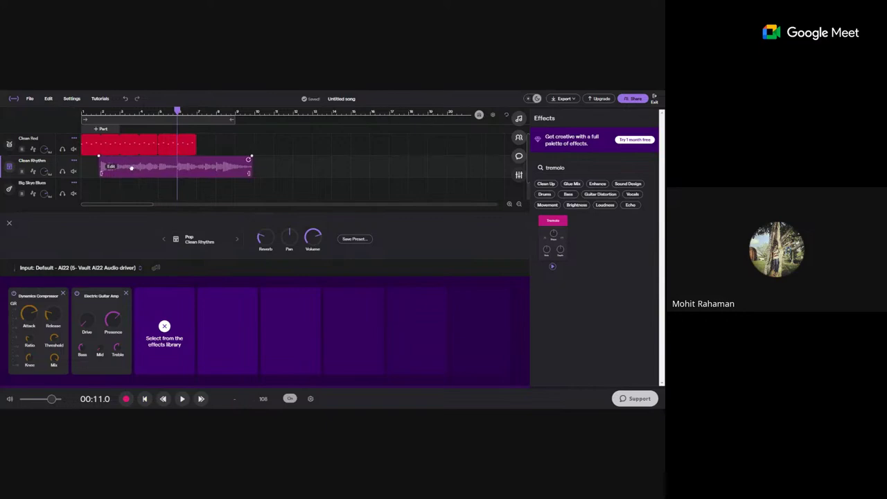
# - Enlarge the timeline area and the track lanes to examine the Clean Rhythm waveform from its beginning against the drum regions
pyautogui.scroll(6, 130, 169)
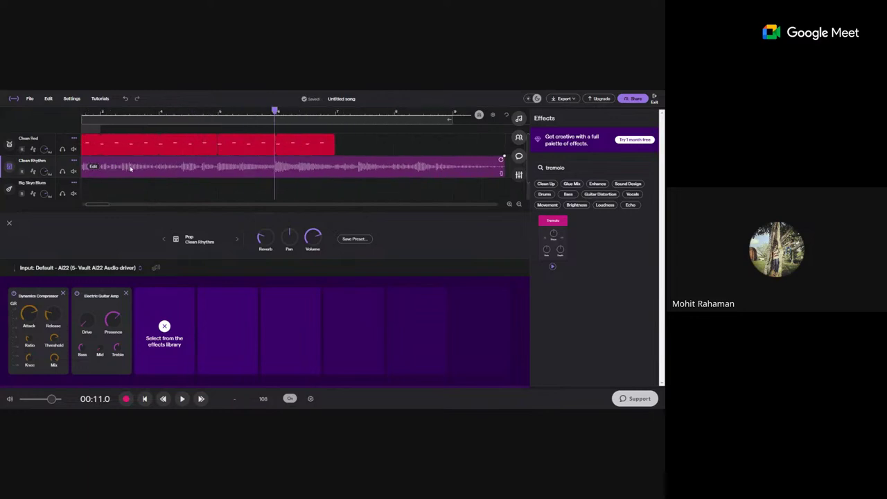
pyautogui.scroll(2, 162, 174)
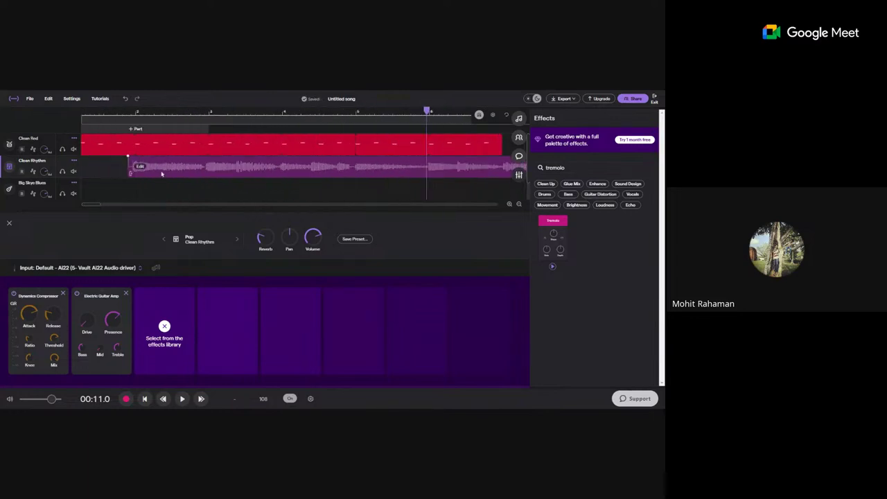
pyautogui.scroll(-3, 182, 191)
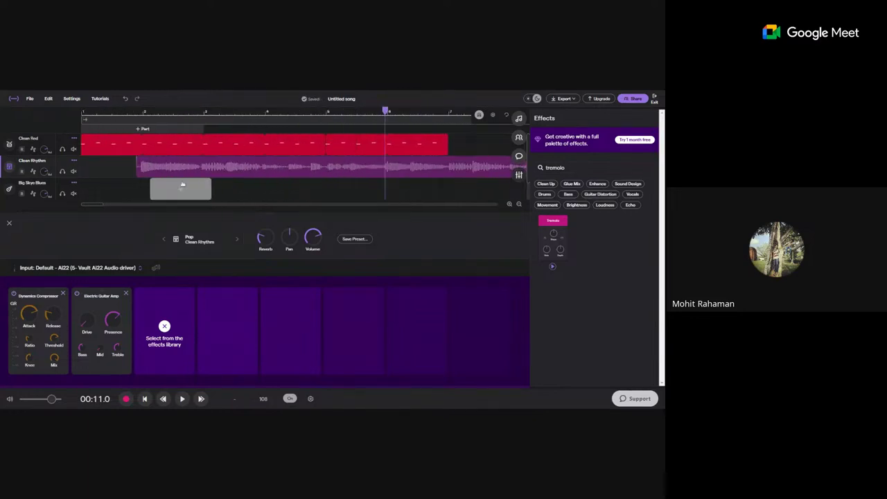
pyautogui.scroll(3, 337, 149)
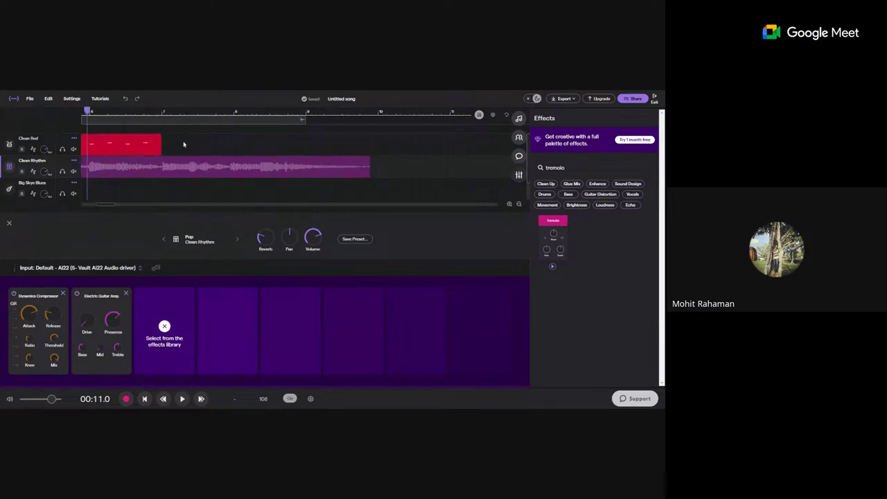
pyautogui.scroll(-3, 184, 145)
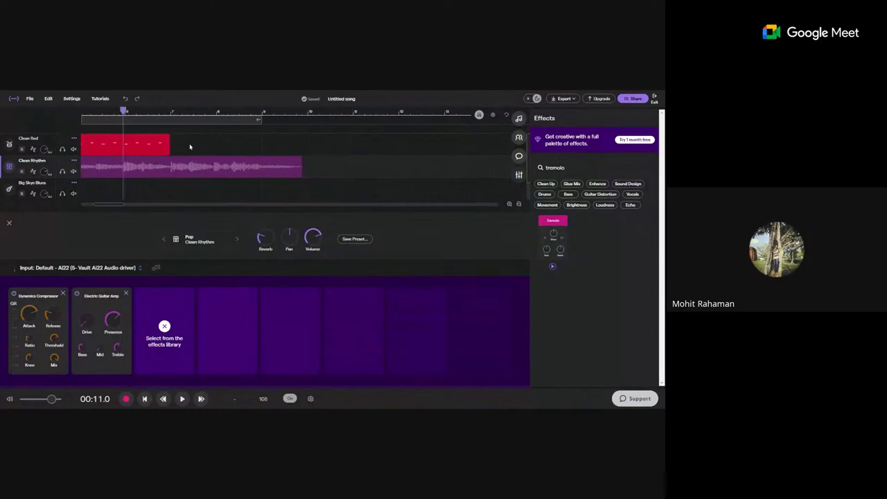
pyautogui.scroll(1, 190, 147)
pyautogui.scroll(2, 189, 144)
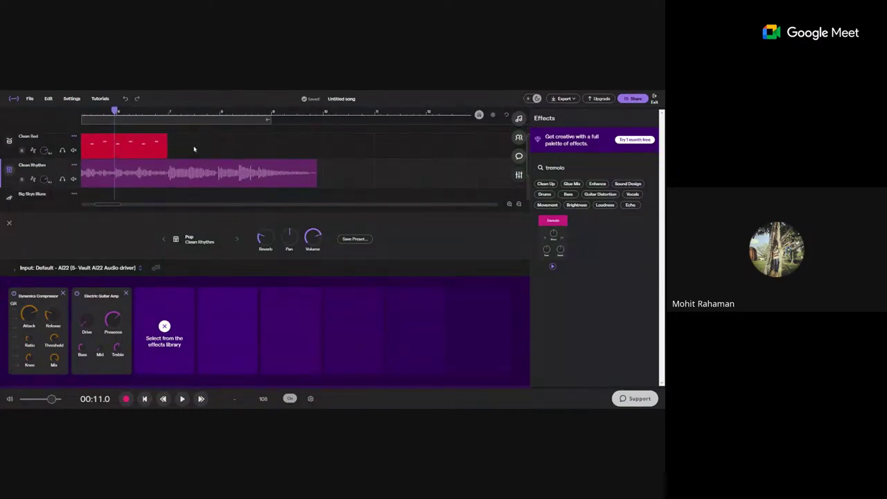
pyautogui.scroll(3, 194, 149)
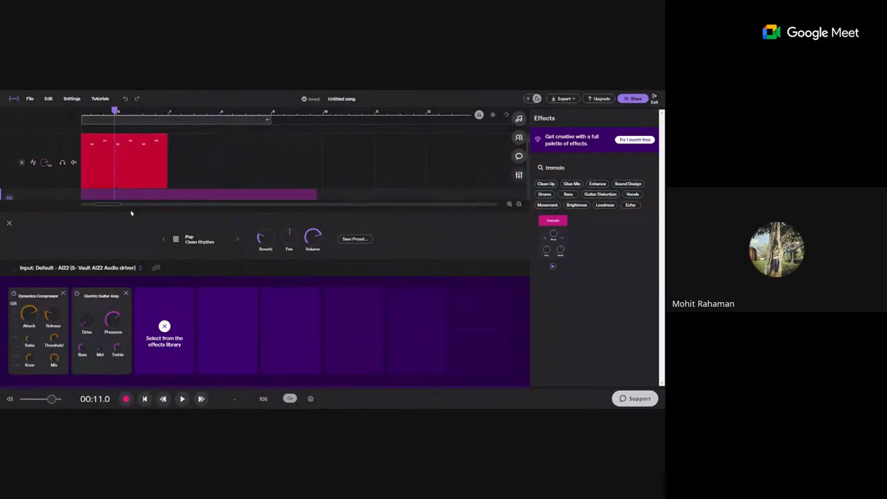
pyautogui.moveTo(130, 215); pyautogui.dragTo(116, 316)
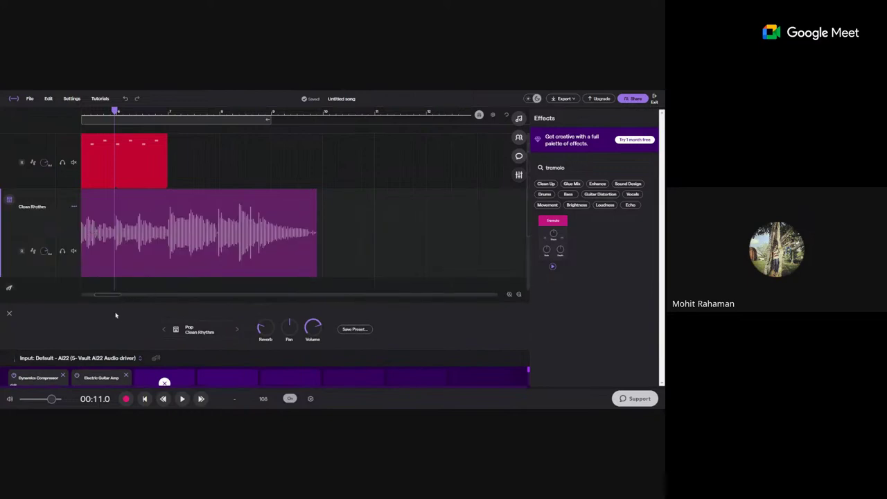
pyautogui.hscroll(-5, 233, 156)
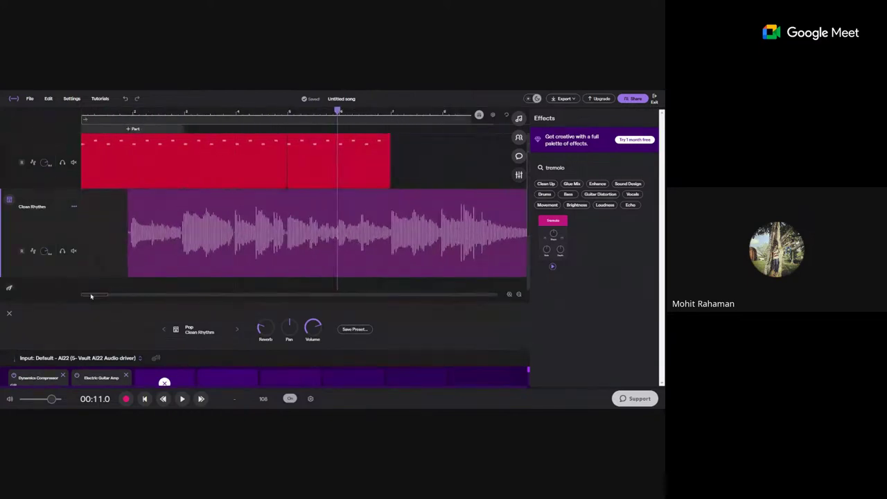
# - Move the playhead along the bar lines from bar 1 to bar 7 to check the Clean Rhythm waveform's timing
pyautogui.click(184, 113)
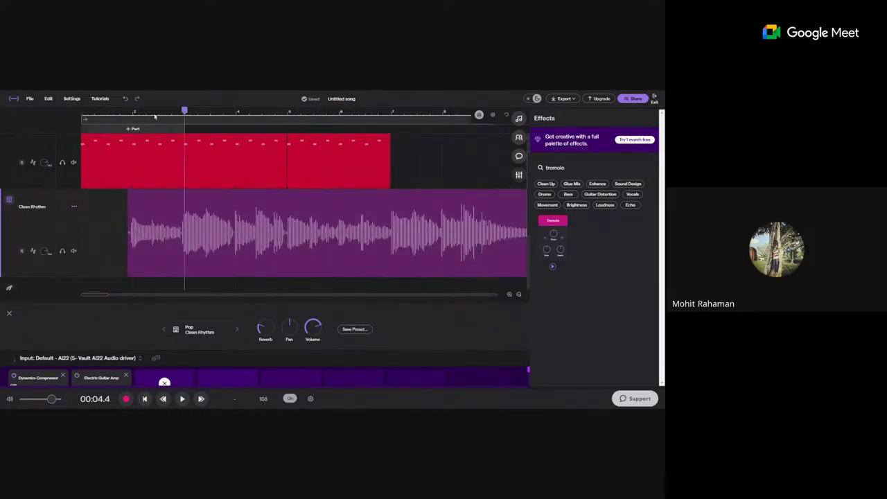
pyautogui.click(134, 113)
pyautogui.click(189, 113)
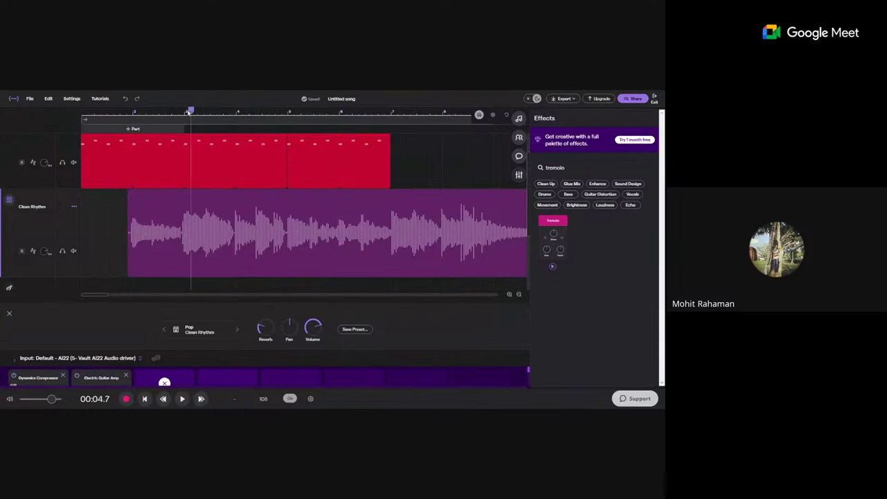
pyautogui.click(133, 114)
pyautogui.click(185, 113)
pyautogui.click(236, 113)
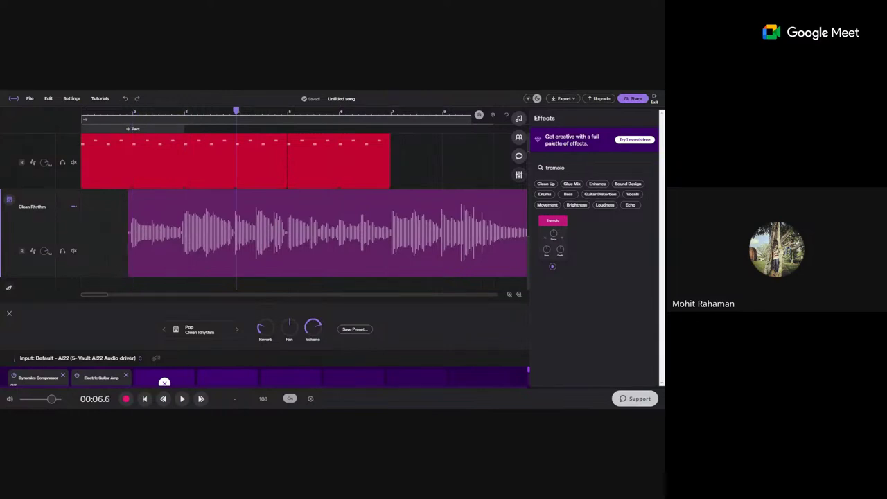
pyautogui.click(84, 114)
pyautogui.click(133, 113)
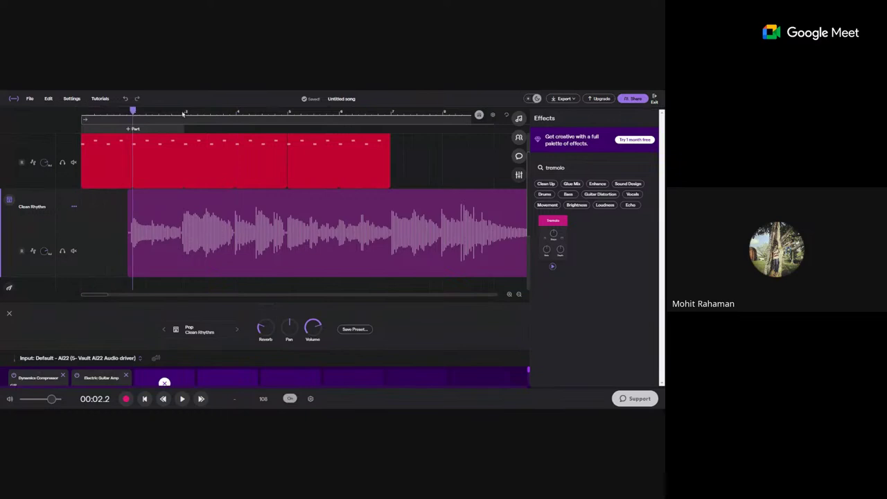
pyautogui.click(185, 113)
pyautogui.click(237, 113)
pyautogui.click(288, 113)
pyautogui.click(344, 113)
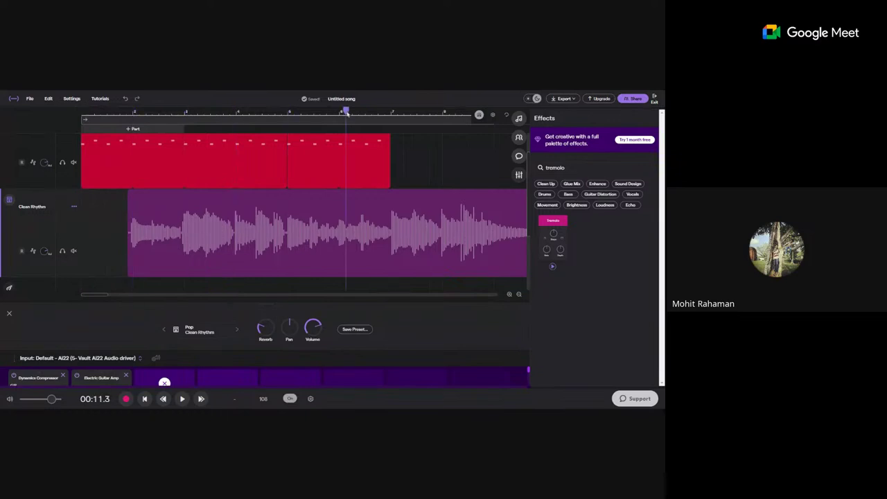
pyautogui.click(392, 113)
# - Place the playhead at bar 3 and shift the Clean Rhythm take so that it starts at bar 2
pyautogui.click(190, 113)
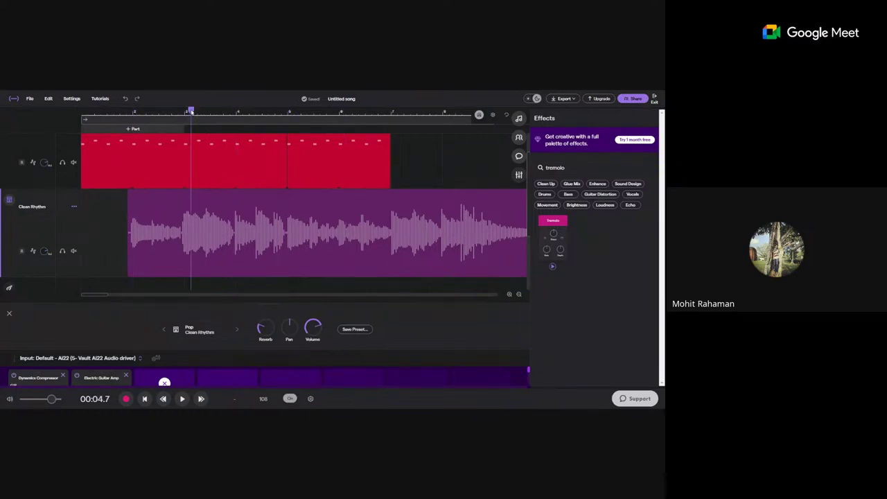
pyautogui.click(184, 111)
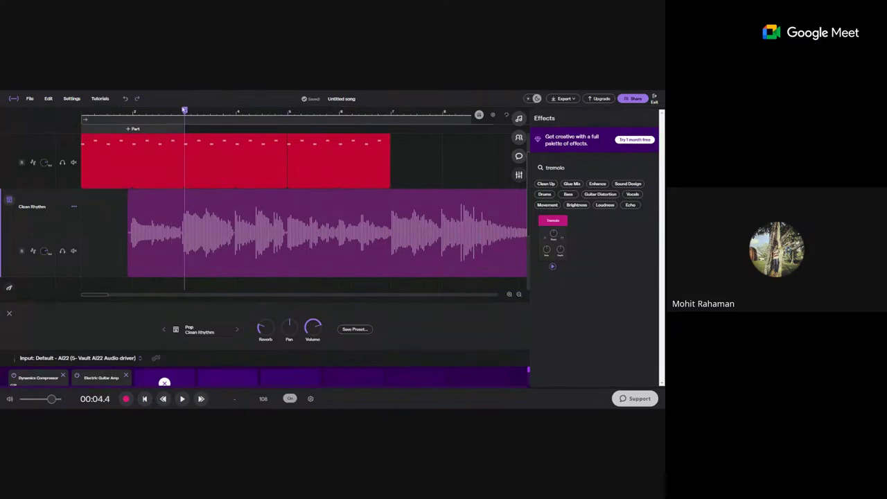
pyautogui.moveTo(185, 111); pyautogui.dragTo(165, 111)
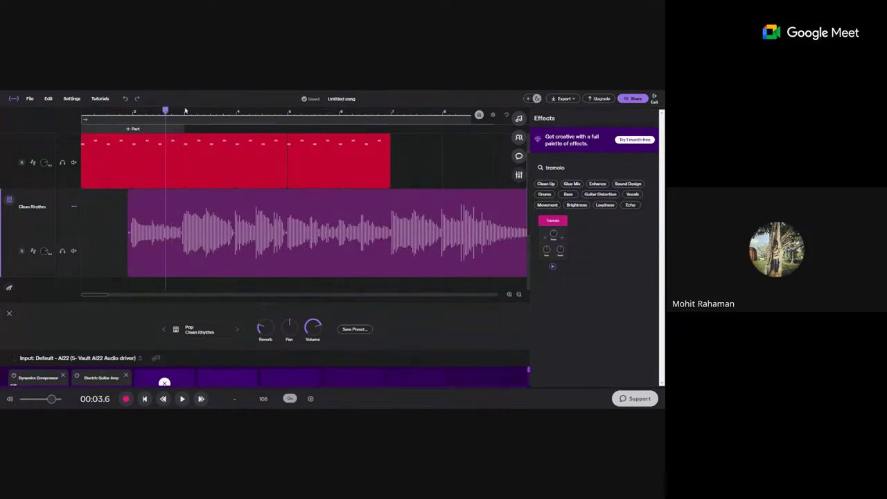
pyautogui.click(185, 111)
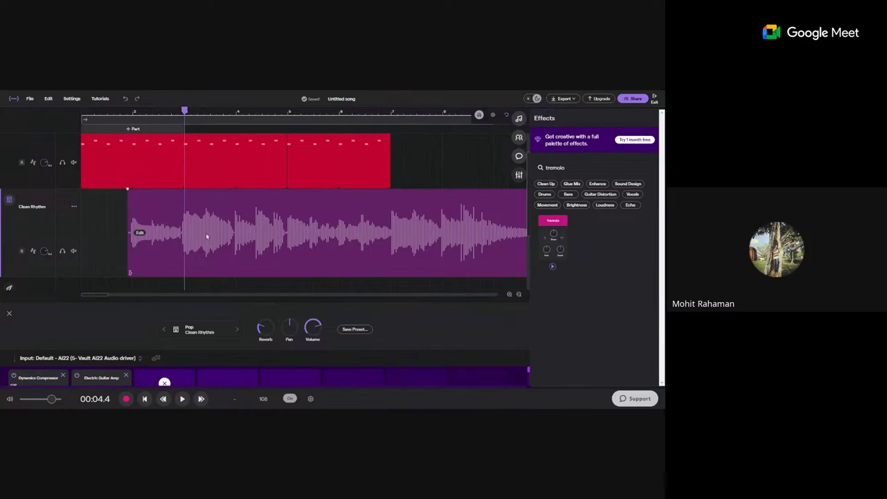
pyautogui.moveTo(206, 237); pyautogui.dragTo(201, 215)
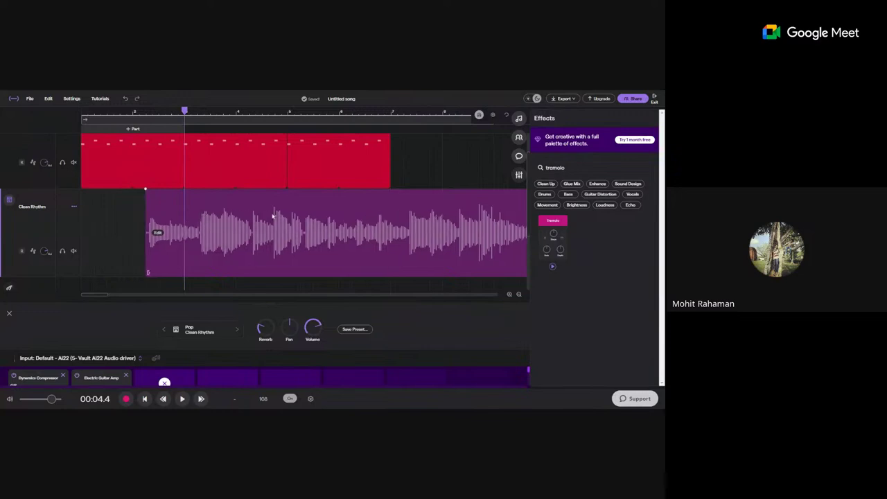
pyautogui.moveTo(267, 229); pyautogui.dragTo(197, 218)
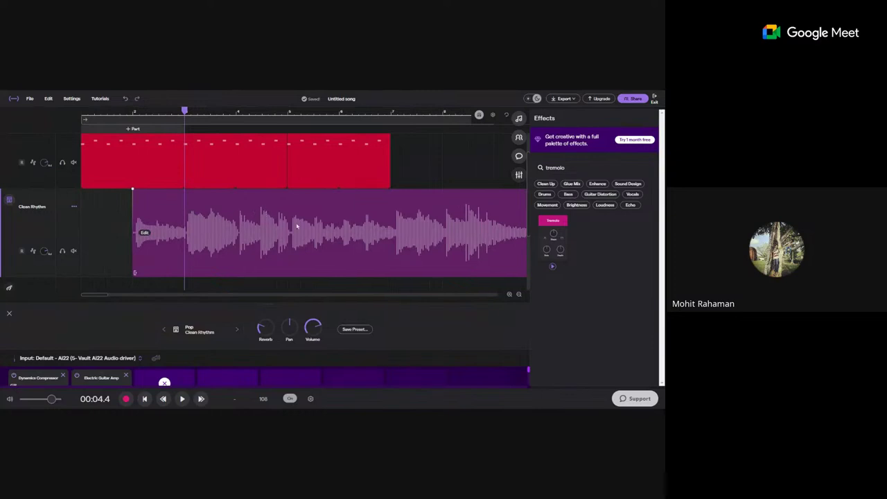
# - Shift the Clean Rhythm take slightly earlier so its second chord meets bar 3, and trim its start to bar 2
pyautogui.moveTo(294, 222); pyautogui.dragTo(284, 222)
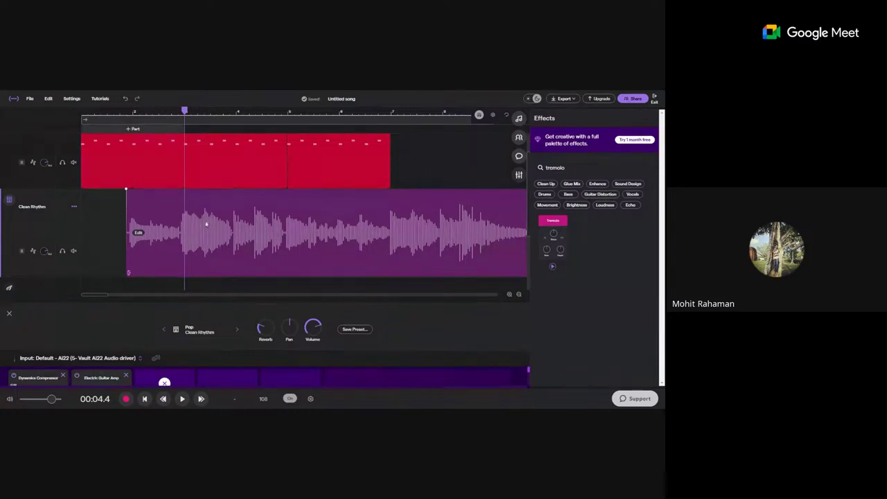
pyautogui.moveTo(203, 225)
pyautogui.mouseDown()
pyautogui.moveTo(232, 226)
pyautogui.moveTo(208, 226)
pyautogui.mouseUp()
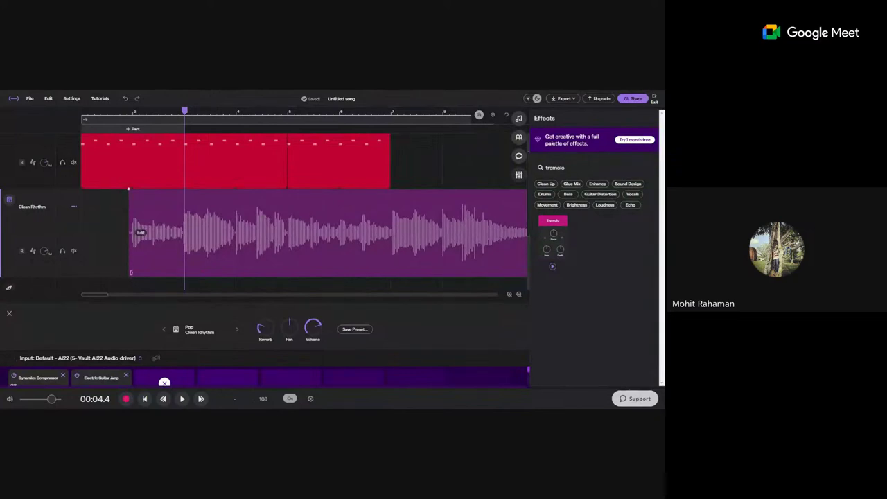
pyautogui.hotkey('ctrl', 'z')
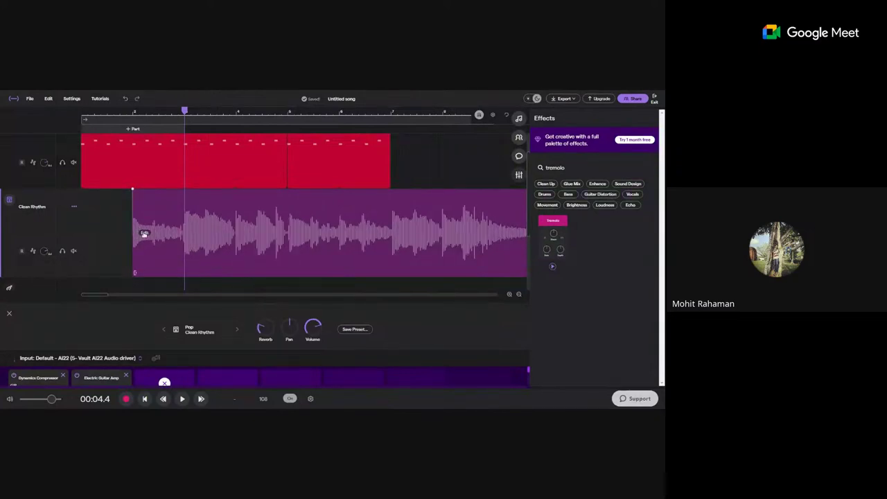
# - Play the song from the start through bar 7 to check the Clean Rhythm take against the drums
pyautogui.click(144, 399)
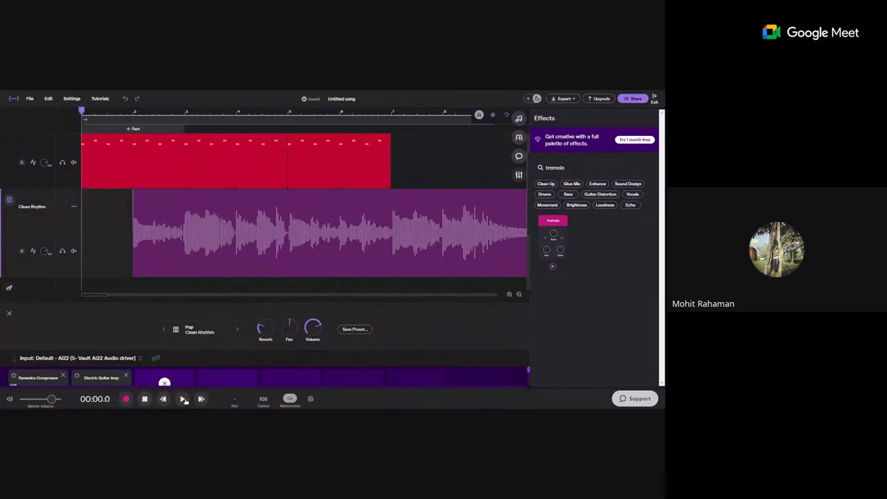
pyautogui.click(182, 399)
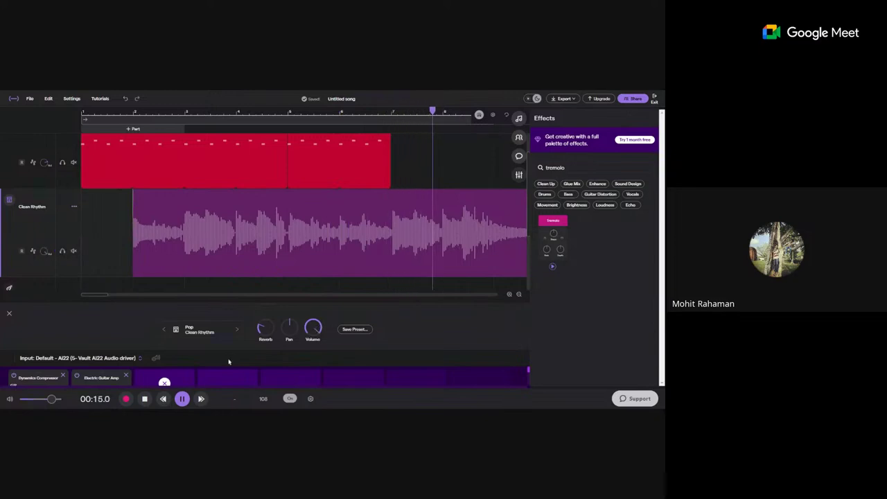
pyautogui.click(144, 401)
# - Open the first drum region's pattern from the start of the song and add a kick on step 11 of bar 1
pyautogui.click(144, 231)
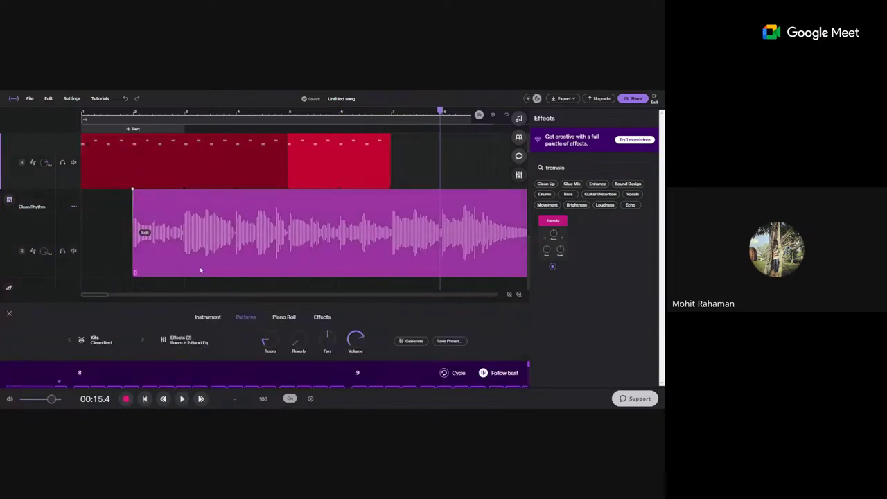
pyautogui.click(145, 398)
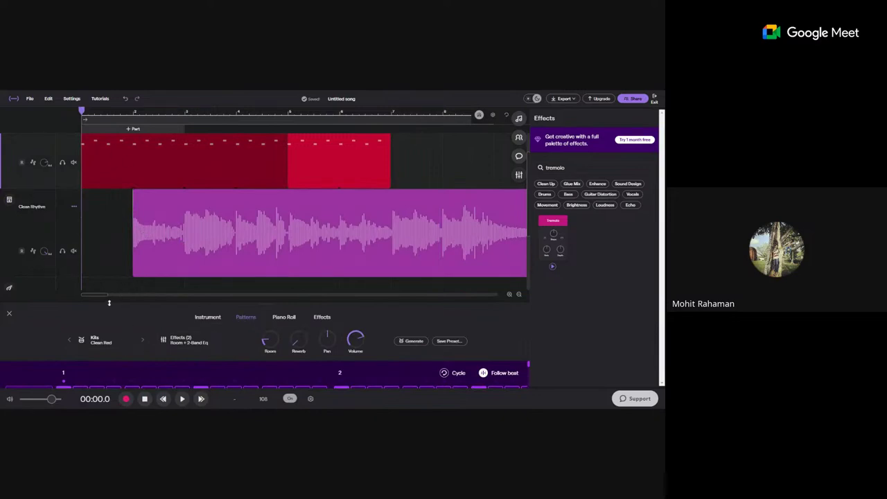
pyautogui.moveTo(108, 304); pyautogui.dragTo(109, 184)
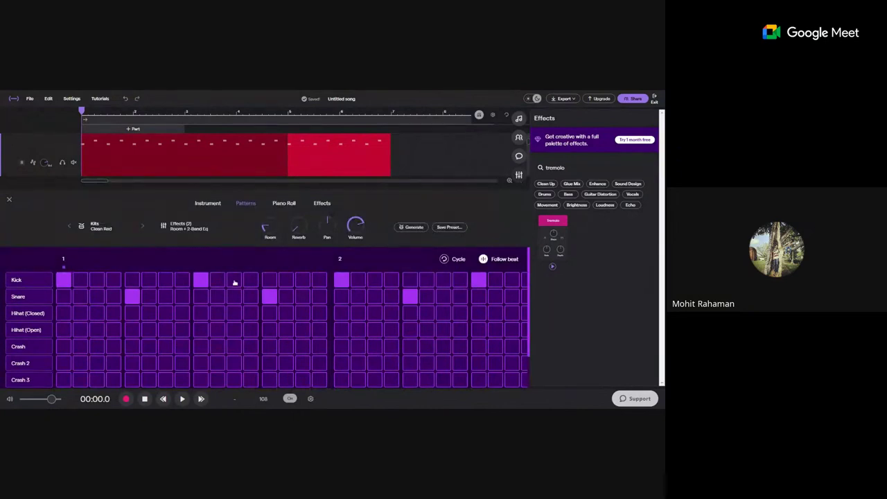
pyautogui.click(183, 400)
pyautogui.click(183, 399)
pyautogui.click(234, 279)
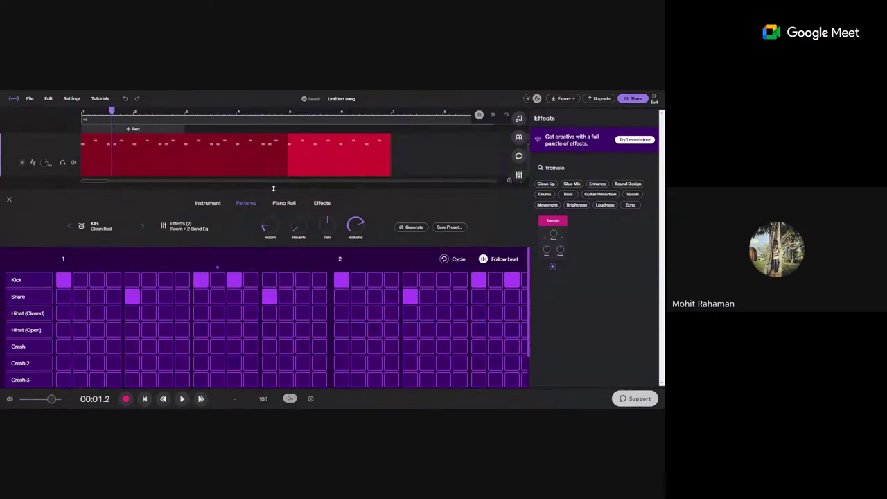
# - Enlarge the pattern grid to show all drum rows and play bar 1 from the start to hear the kicks
pyautogui.moveTo(274, 188); pyautogui.dragTo(273, 152)
pyautogui.click(164, 402)
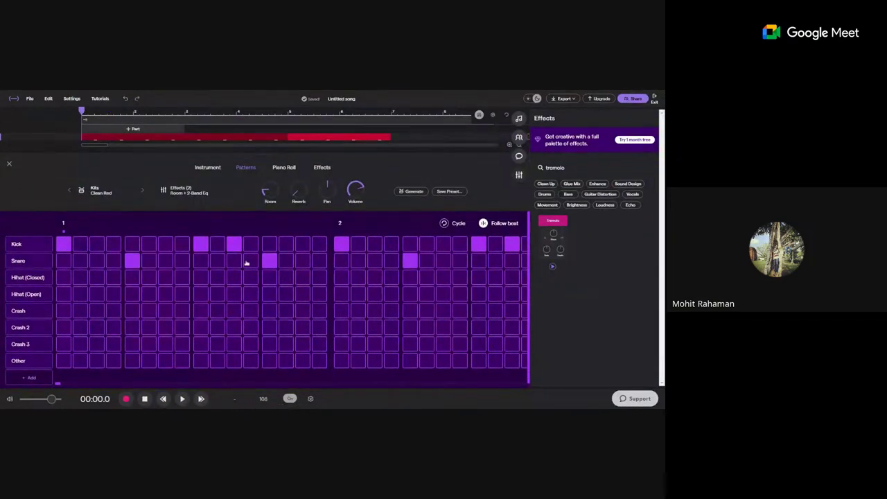
pyautogui.press('space')
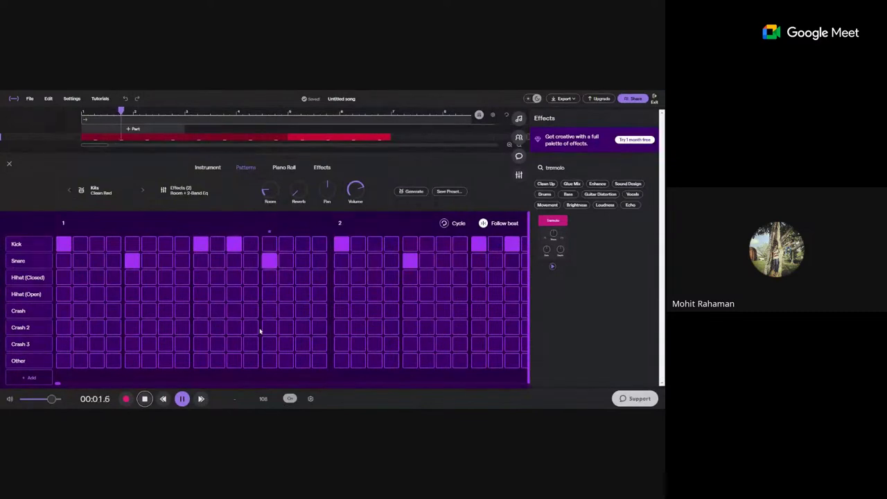
pyautogui.press('space')
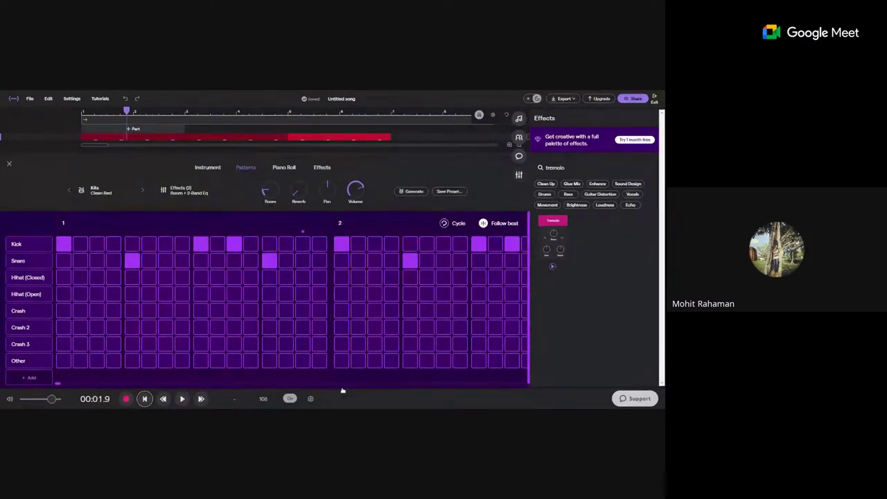
# - Play the drum beat on to bar 6 to compare both drum regions, and step the playhead back to bar 4
pyautogui.click(62, 313)
pyautogui.click(62, 313)
pyautogui.press('space')
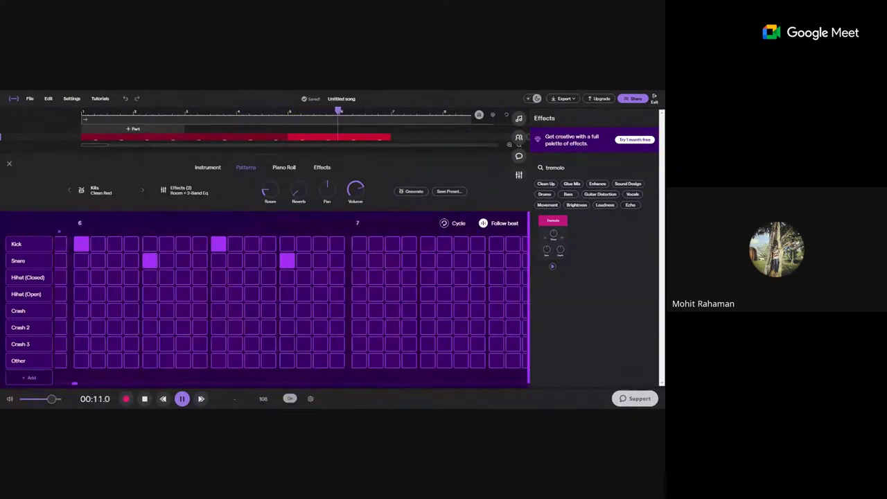
pyautogui.press('space')
pyautogui.click(163, 400)
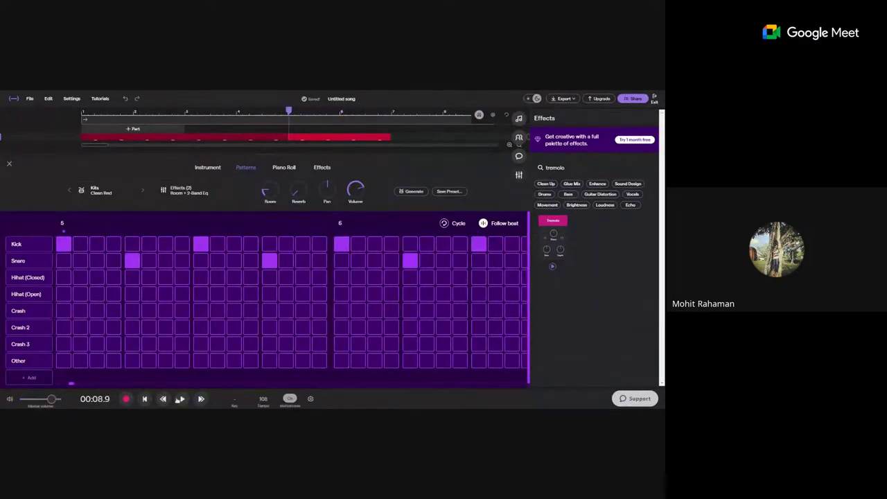
pyautogui.click(163, 399)
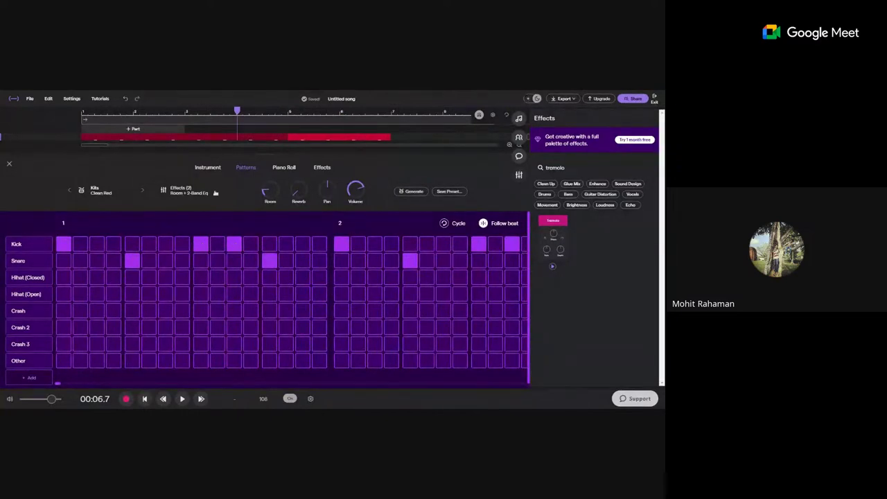
# - Extend the second drum region's loop to bar 8 and return the playhead to the start of the song
pyautogui.moveTo(208, 155); pyautogui.dragTo(111, 276)
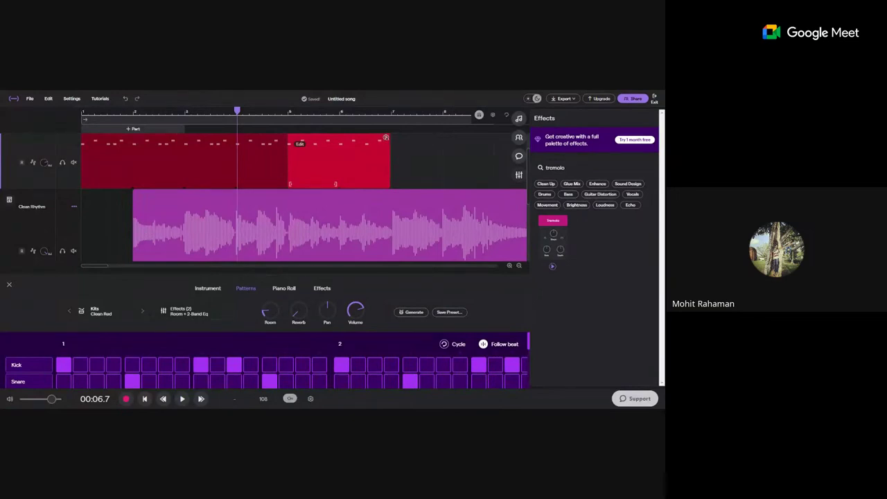
pyautogui.moveTo(386, 137); pyautogui.dragTo(441, 137)
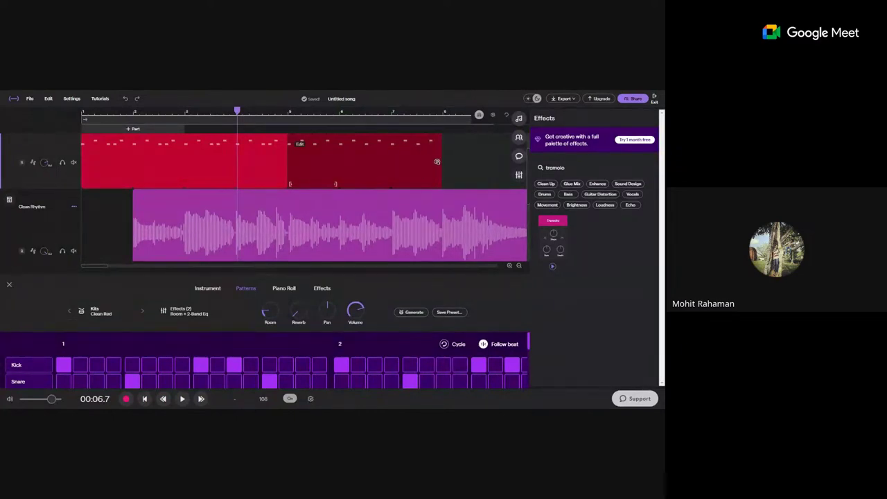
pyautogui.click(145, 399)
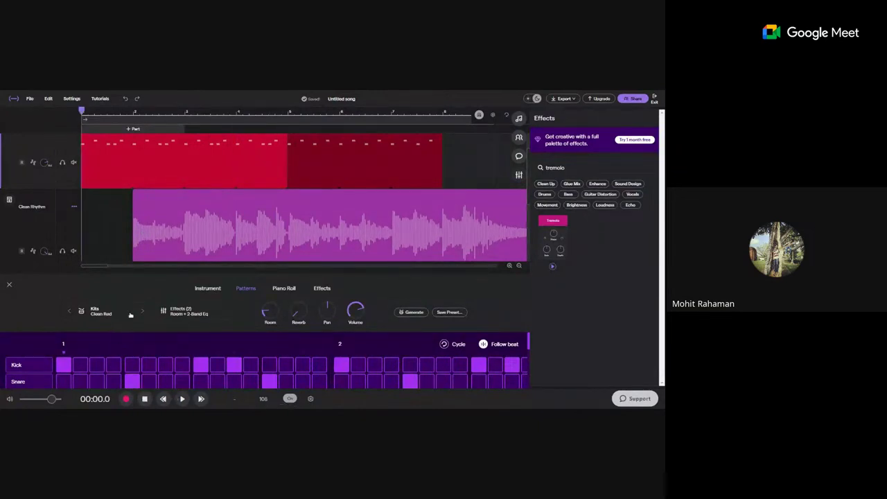
# - Open the Piano Roll for the drum track and examine the kick and snare notes of both regions
pyautogui.moveTo(146, 276); pyautogui.dragTo(156, 152)
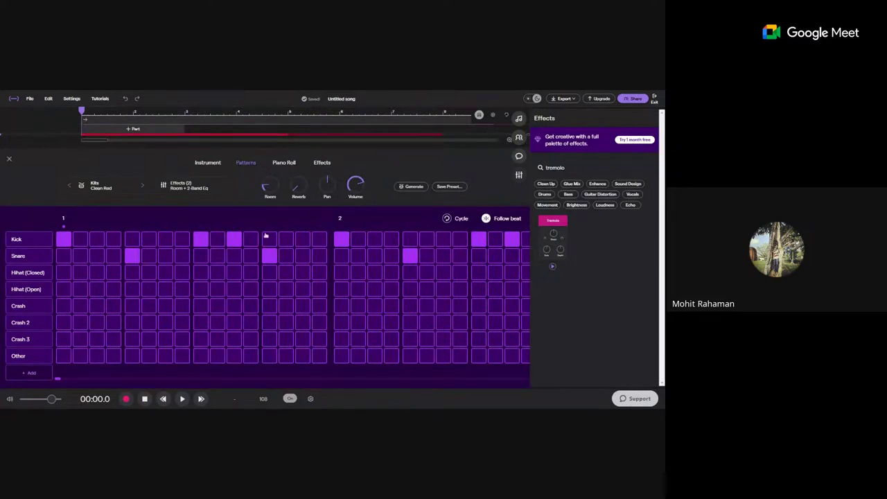
pyautogui.click(284, 163)
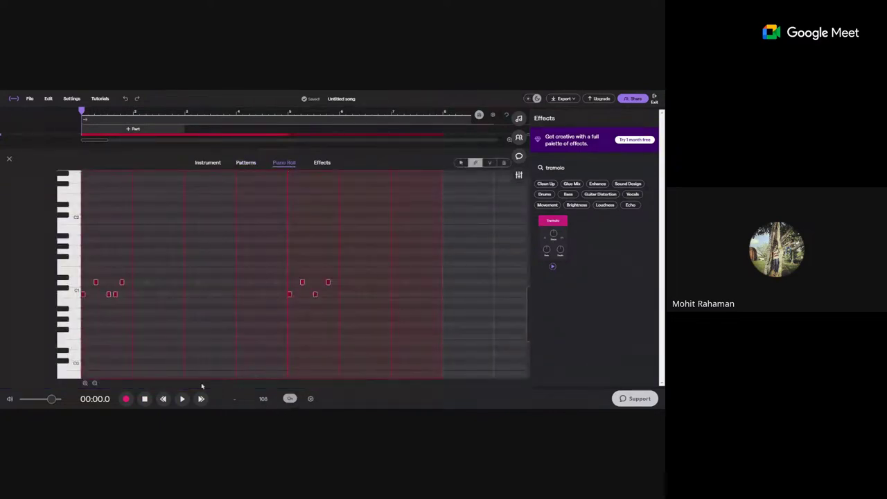
pyautogui.scroll(3, 164, 319)
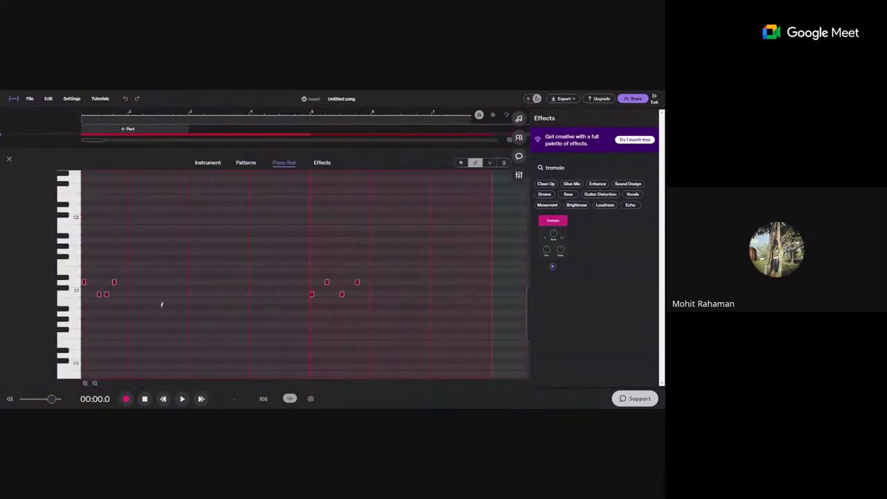
pyautogui.scroll(3, 207, 310)
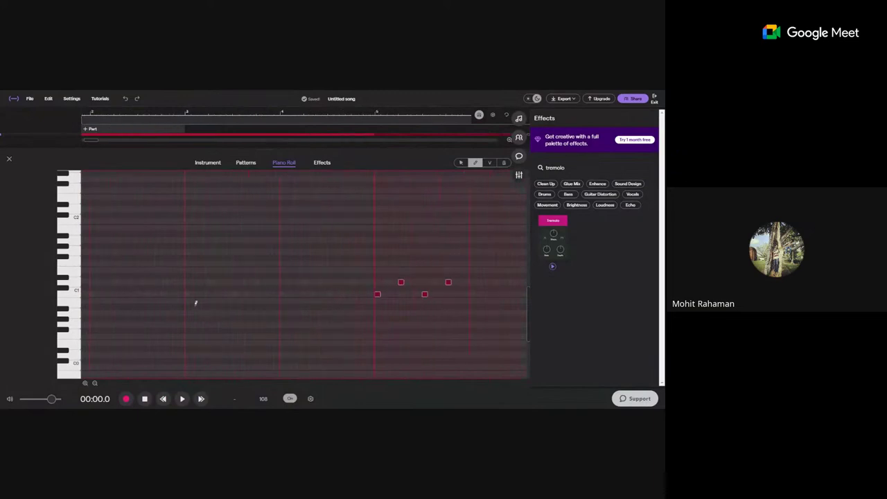
pyautogui.scroll(-4, 163, 294)
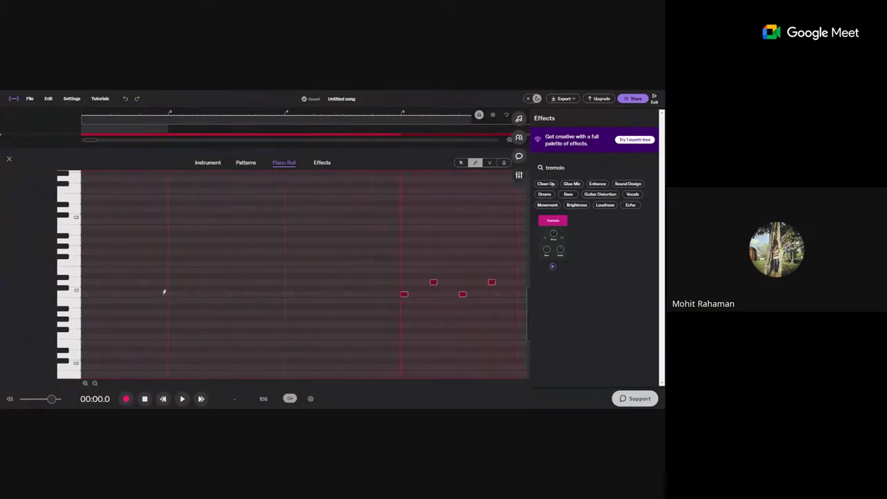
pyautogui.scroll(-2, 206, 290)
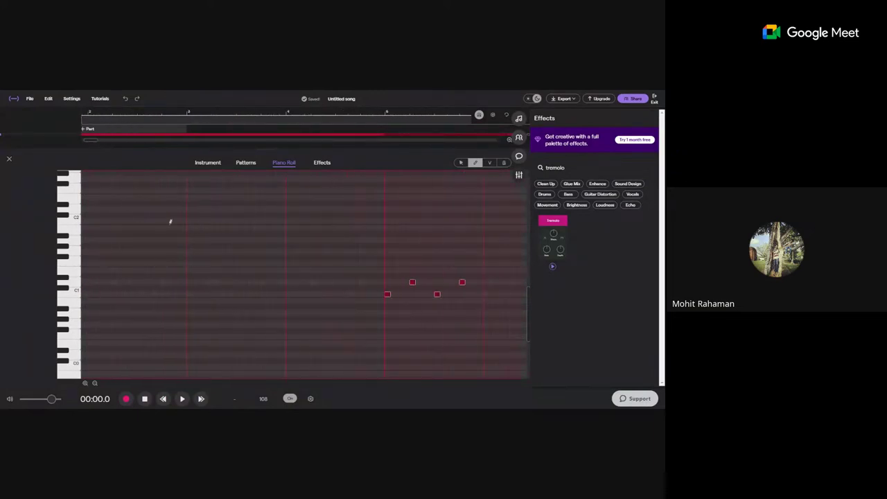
pyautogui.moveTo(94, 143)
pyautogui.mouseDown()
pyautogui.moveTo(137, 143)
pyautogui.moveTo(82, 143)
pyautogui.mouseUp()
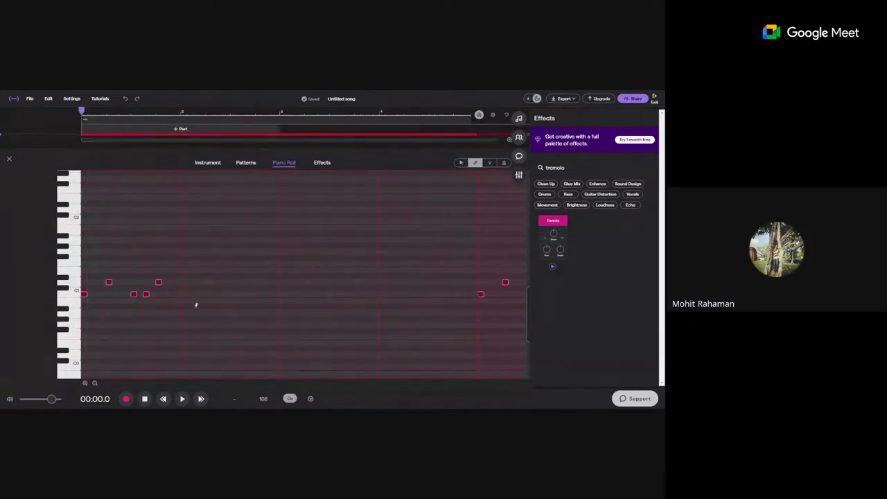
# - Play the drum notes in the Piano Roll from the start into bar 5, inspect both regions, and return to the beginning
pyautogui.click(183, 399)
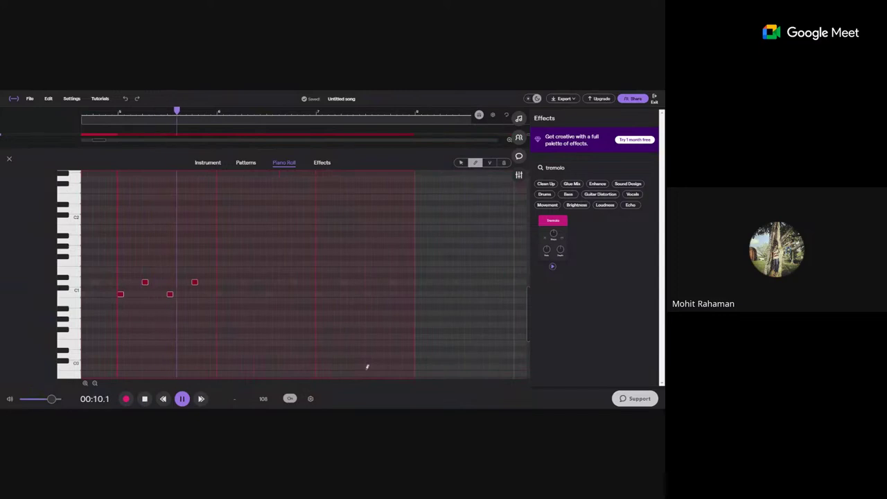
pyautogui.press('space')
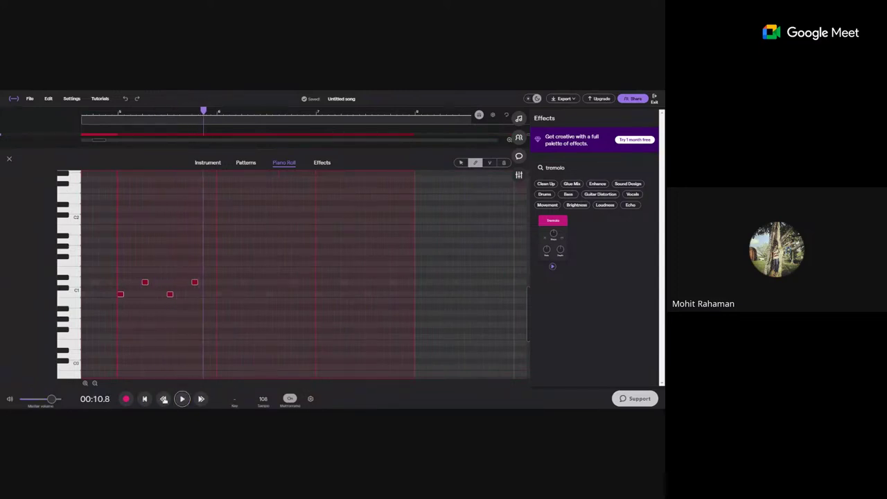
pyautogui.click(162, 399)
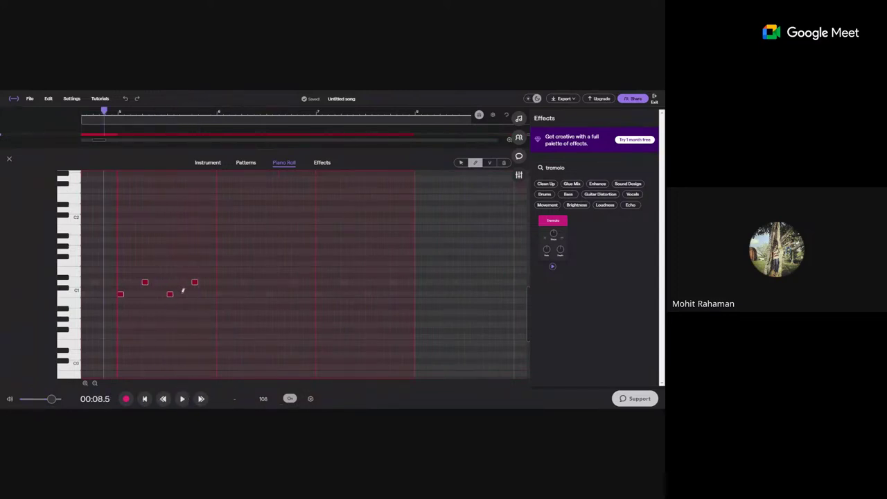
pyautogui.click(162, 399)
pyautogui.click(162, 399)
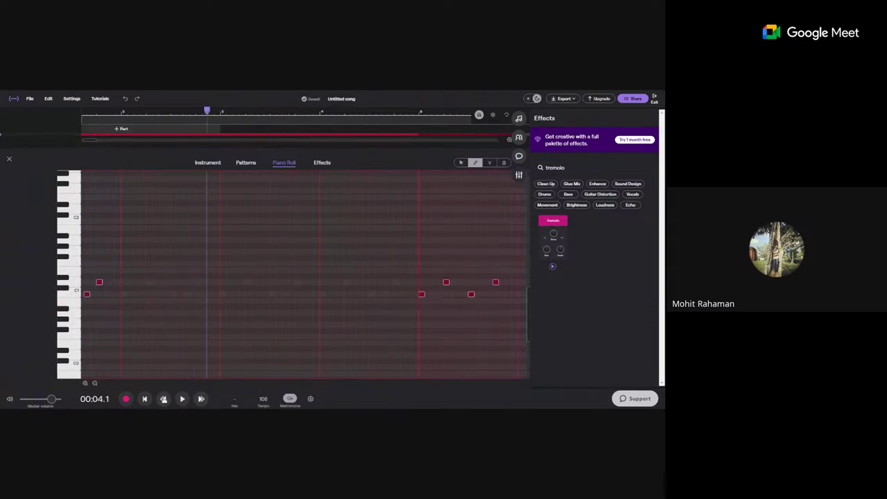
pyautogui.click(162, 398)
pyautogui.click(162, 398)
pyautogui.press('Right')
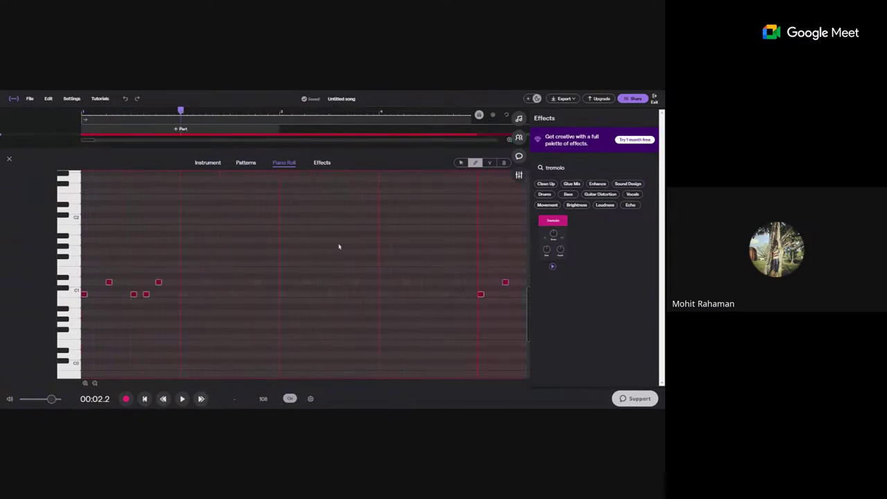
pyautogui.hscroll(-3, 90, 141)
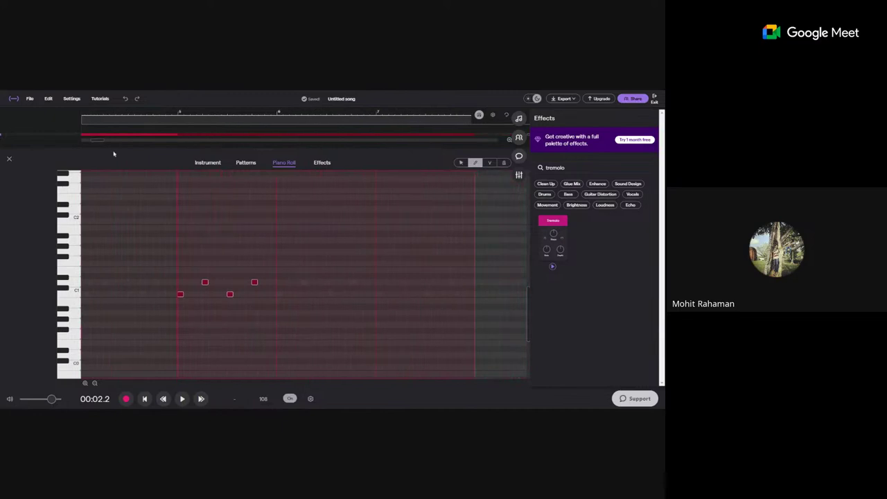
pyautogui.moveTo(241, 294)
pyautogui.mouseDown()
pyautogui.moveTo(268, 294)
pyautogui.moveTo(248, 296)
pyautogui.mouseUp()
pyautogui.click(163, 400)
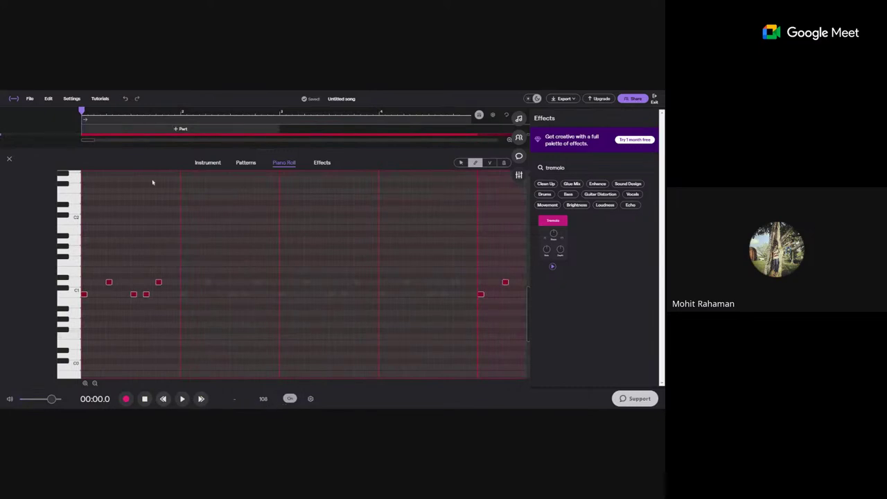
# - Return to the drum pattern grid and add an open hi-hat on the first step of bar 1
pyautogui.click(206, 163)
pyautogui.click(247, 162)
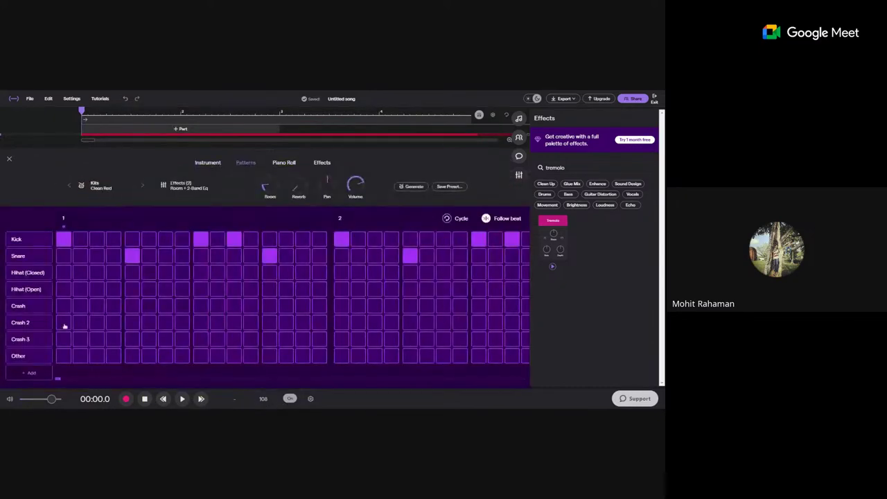
pyautogui.click(27, 289)
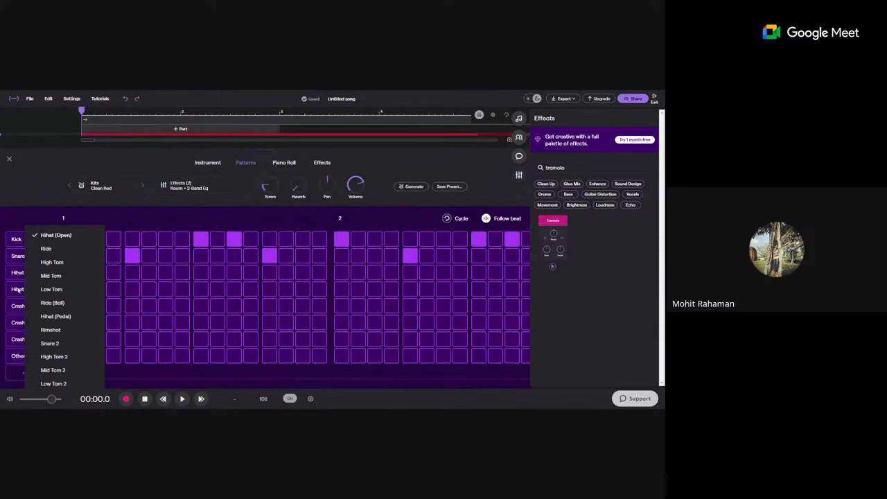
pyautogui.click(21, 291)
pyautogui.click(64, 289)
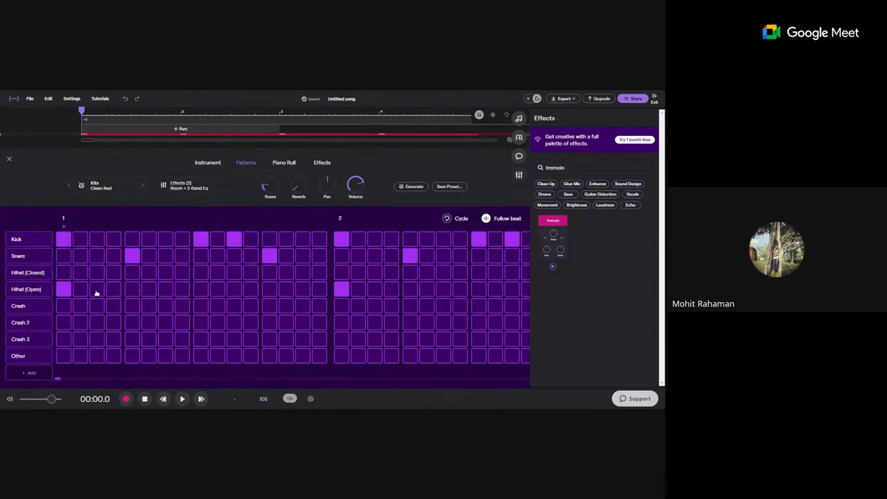
# - Try open hi-hats on steps 3, 5 and 7 of bar 1 and play the beat briefly
pyautogui.click(97, 290)
pyautogui.click(148, 290)
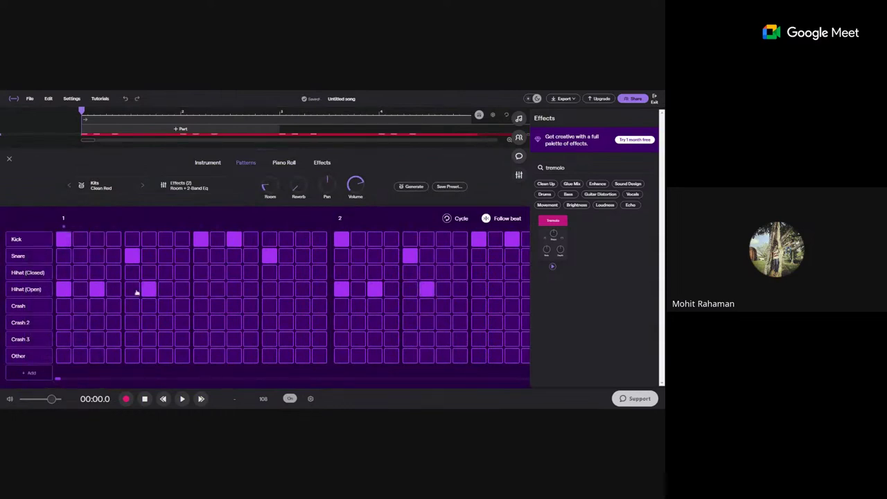
pyautogui.click(136, 290)
pyautogui.click(150, 291)
pyautogui.click(166, 290)
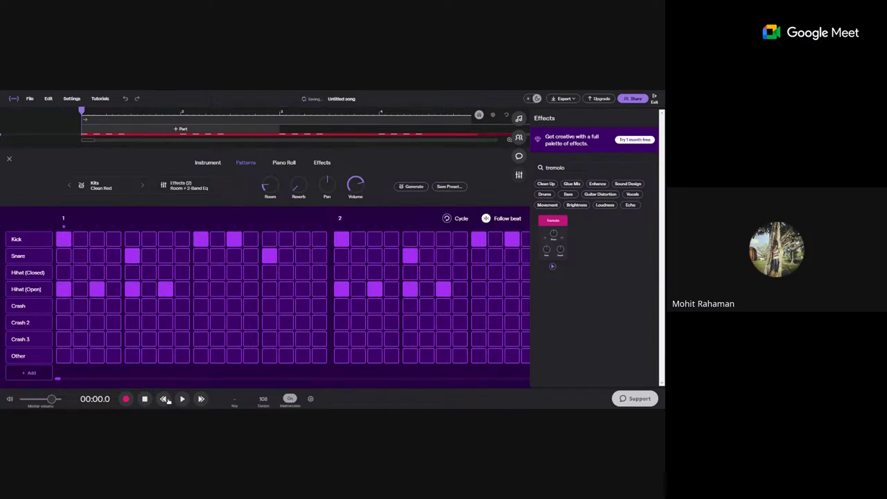
pyautogui.press('space')
pyautogui.press('space')
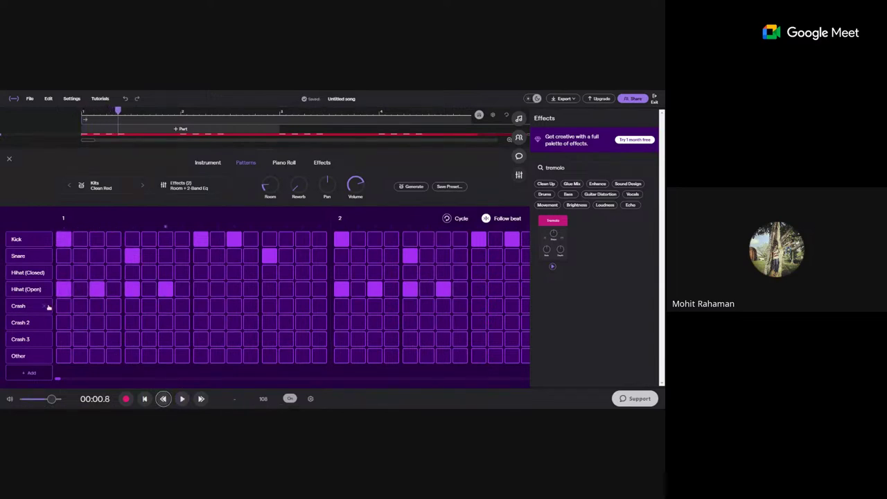
# - Replace bar 1's open hi-hats with closed hi-hats on steps 1, 3, 5 and 7, preview the beat and return to the start
pyautogui.click(64, 290)
pyautogui.click(97, 290)
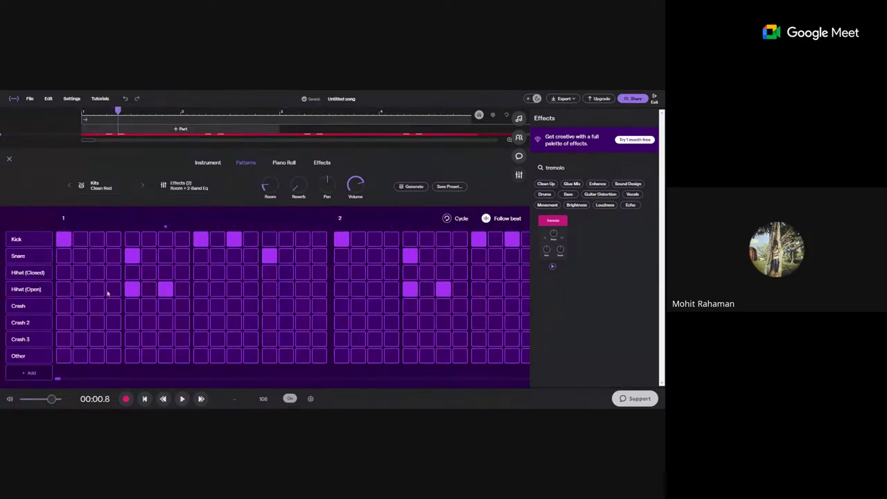
pyautogui.click(131, 290)
pyautogui.click(166, 290)
pyautogui.click(64, 274)
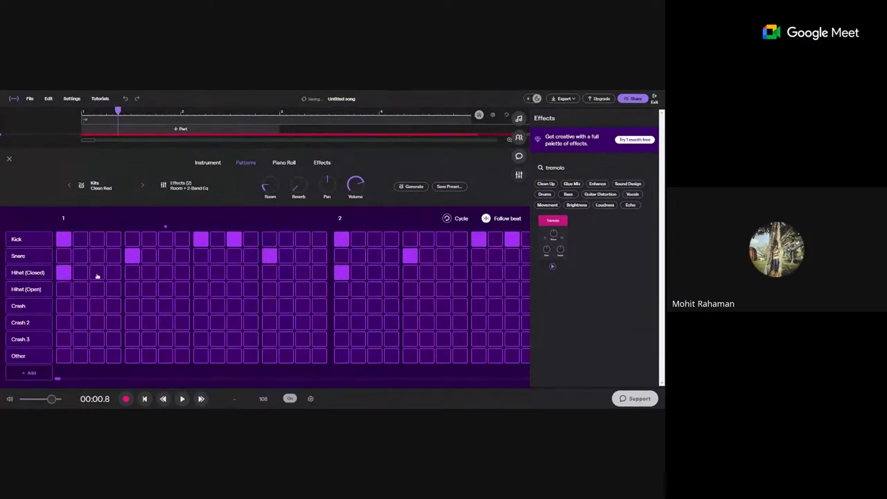
pyautogui.click(97, 274)
pyautogui.click(132, 274)
pyautogui.click(166, 273)
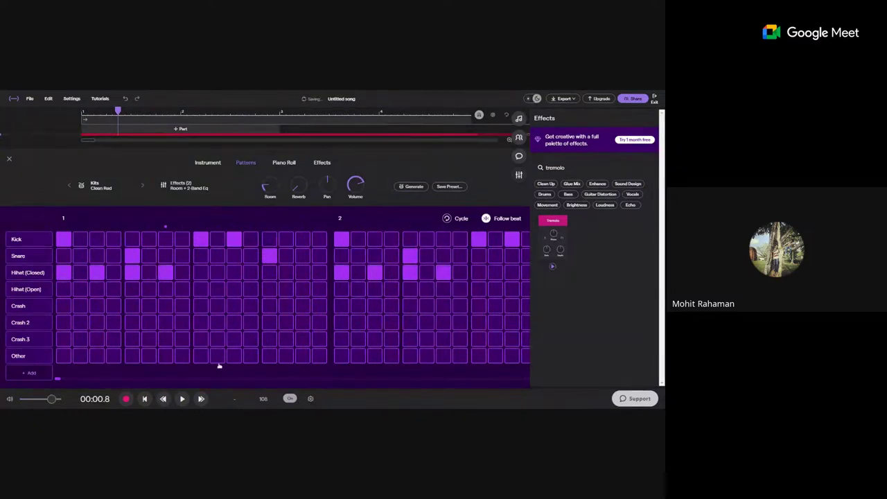
pyautogui.click(183, 398)
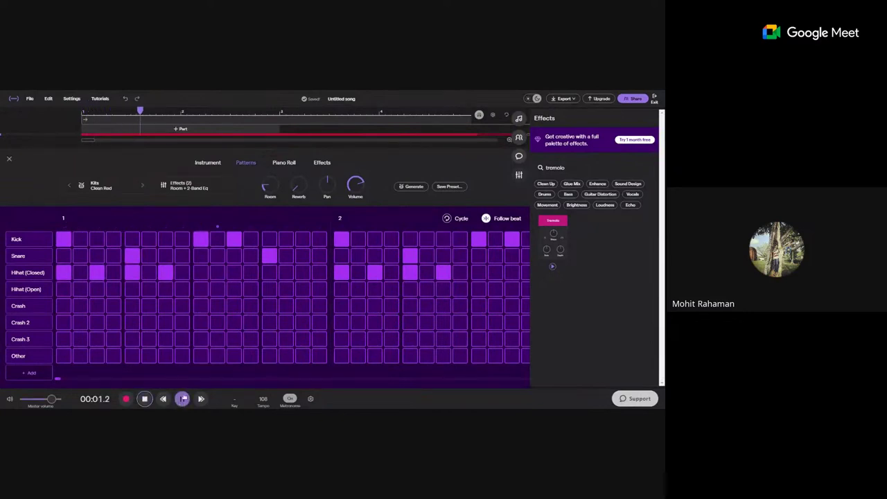
pyautogui.click(182, 398)
pyautogui.click(145, 398)
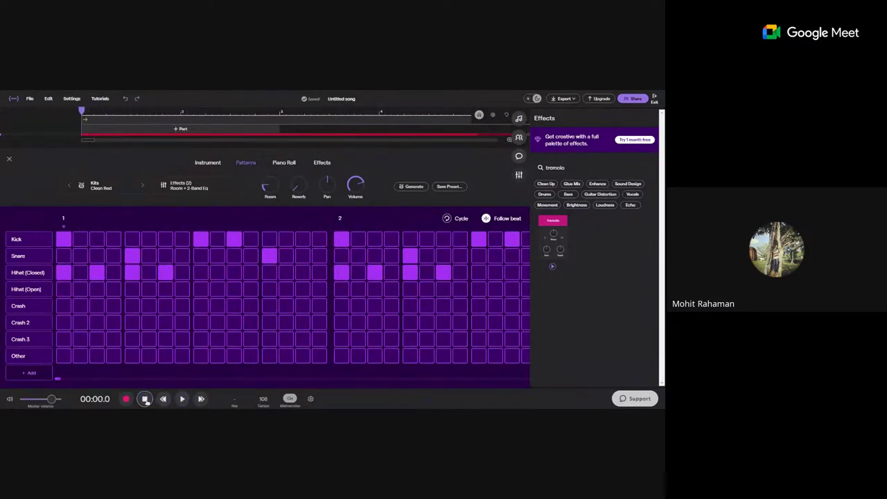
# - Add closed hi-hats on steps 9, 11, 13 and 15 of bar 1 and play the beat from the start
pyautogui.click(200, 272)
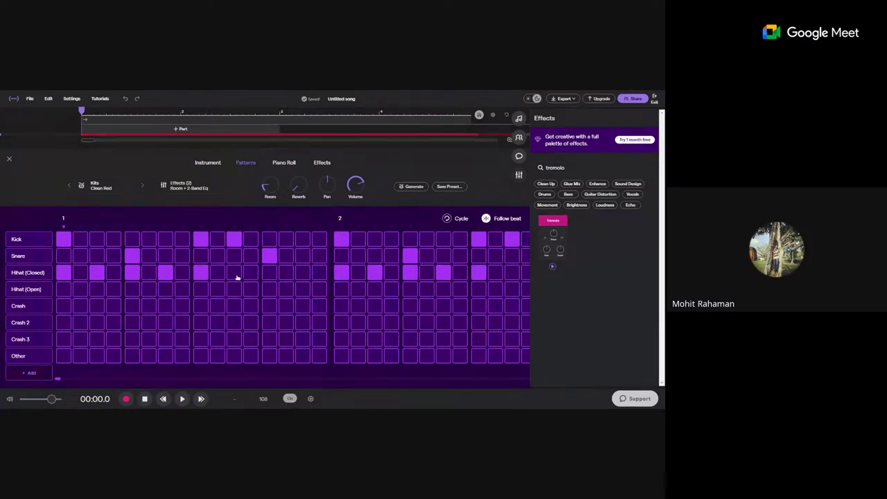
pyautogui.click(233, 273)
pyautogui.click(269, 273)
pyautogui.click(303, 273)
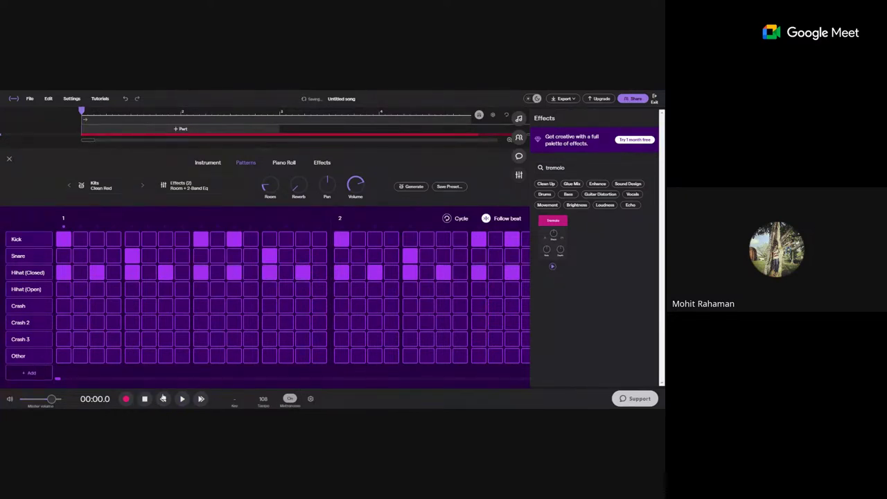
pyautogui.click(182, 398)
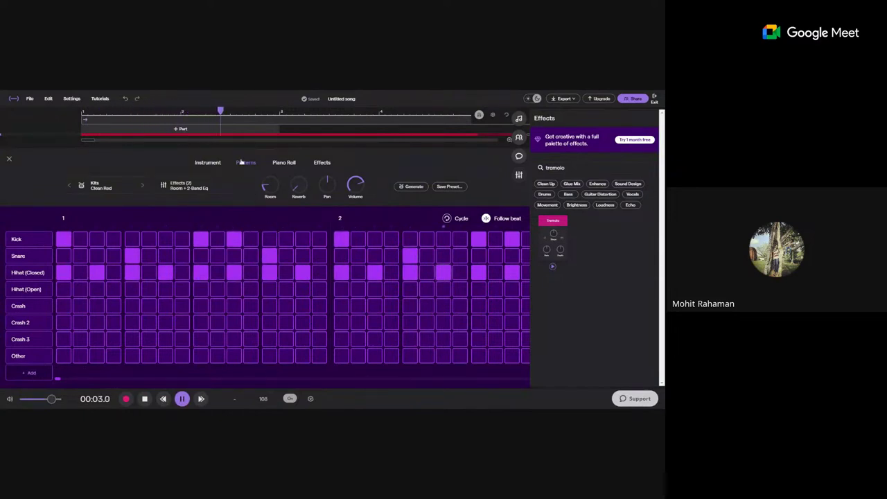
# - Extend the start of the Clean Rhythm guitar region slightly ahead of bar 2, then return the playhead to the song's beginning
pyautogui.moveTo(238, 159); pyautogui.dragTo(223, 305)
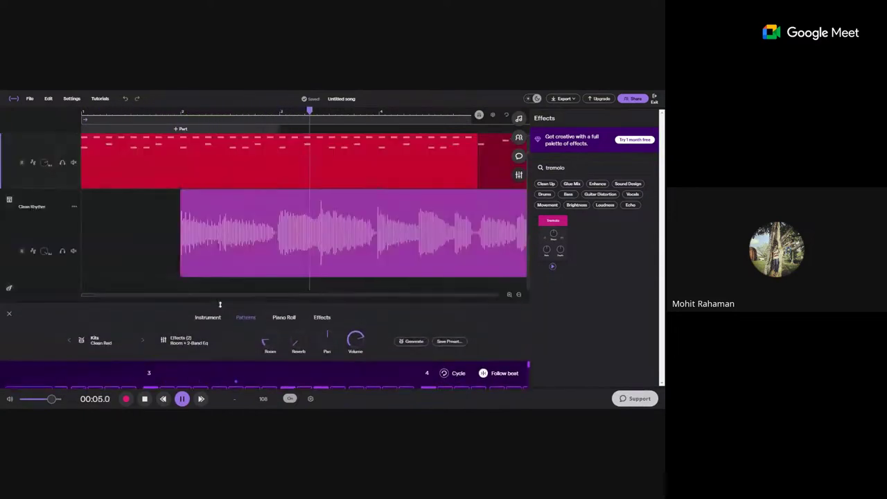
pyautogui.click(184, 231)
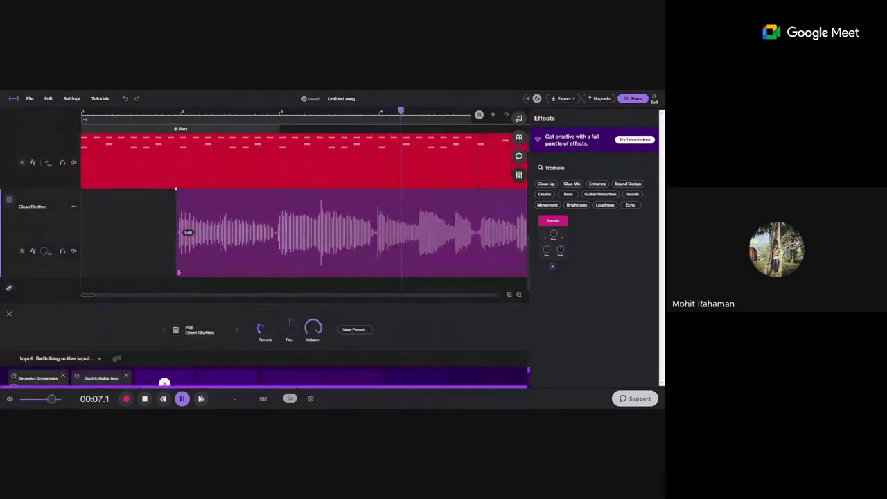
pyautogui.moveTo(172, 232); pyautogui.dragTo(93, 234)
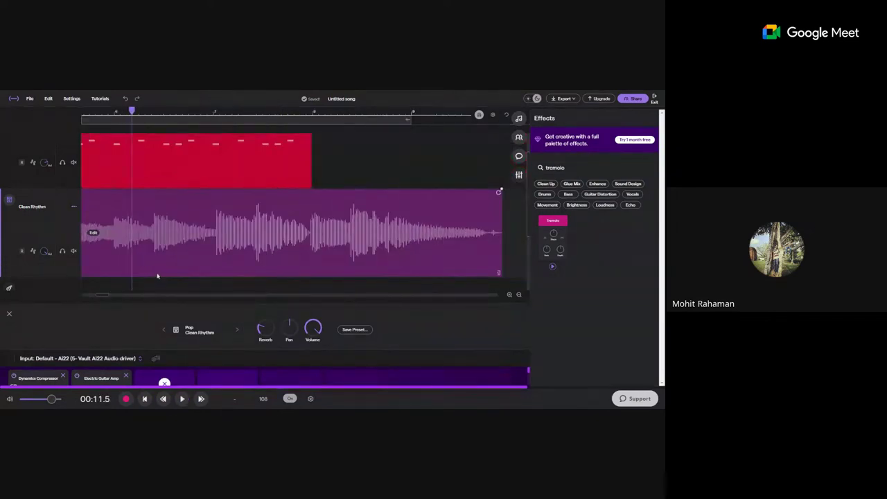
pyautogui.click(144, 398)
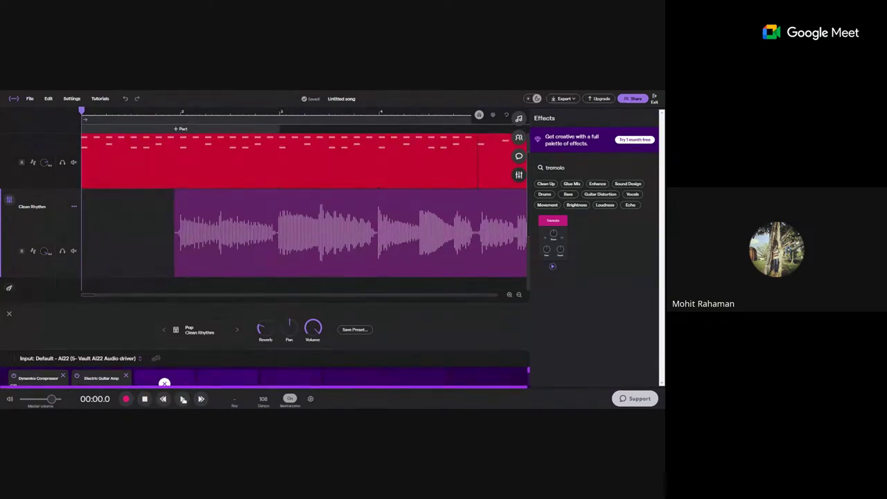
# - Play the drums and guitar together from the start into bar 5 and view both tracks around that point
pyautogui.click(182, 399)
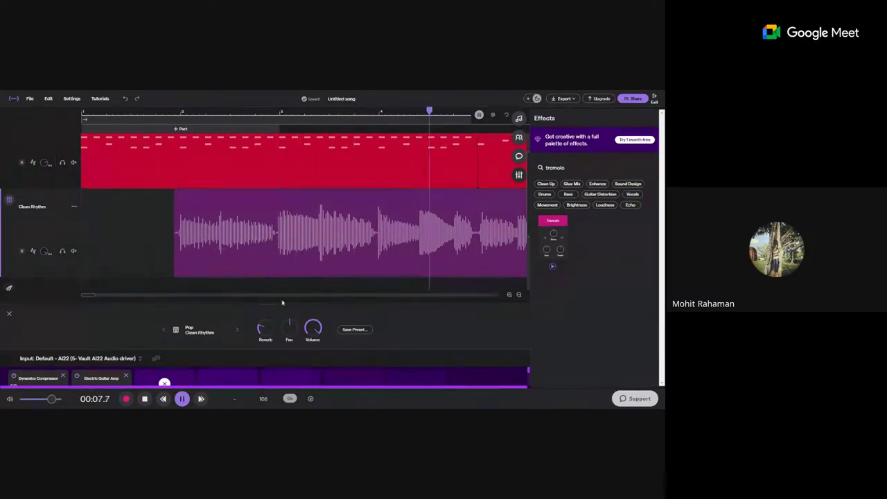
pyautogui.press('space')
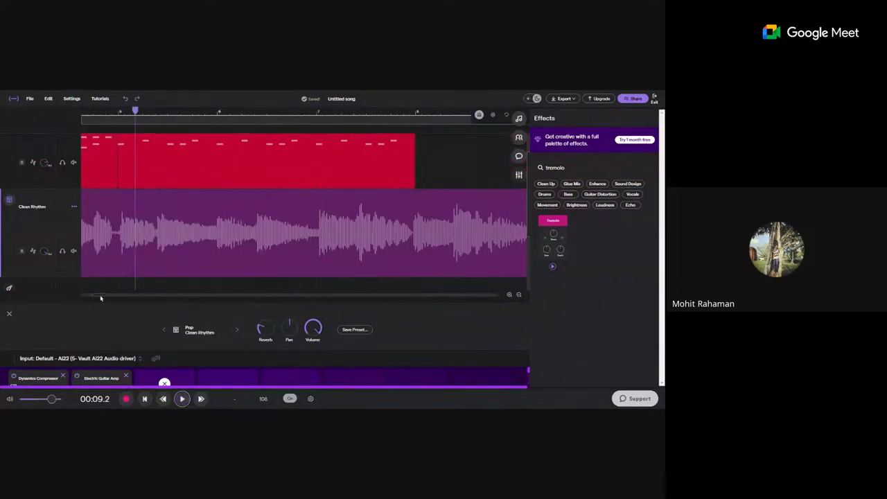
pyautogui.scroll(-3, 97, 296)
pyautogui.scroll(3, 97, 297)
pyautogui.hscroll(-5, 97, 297)
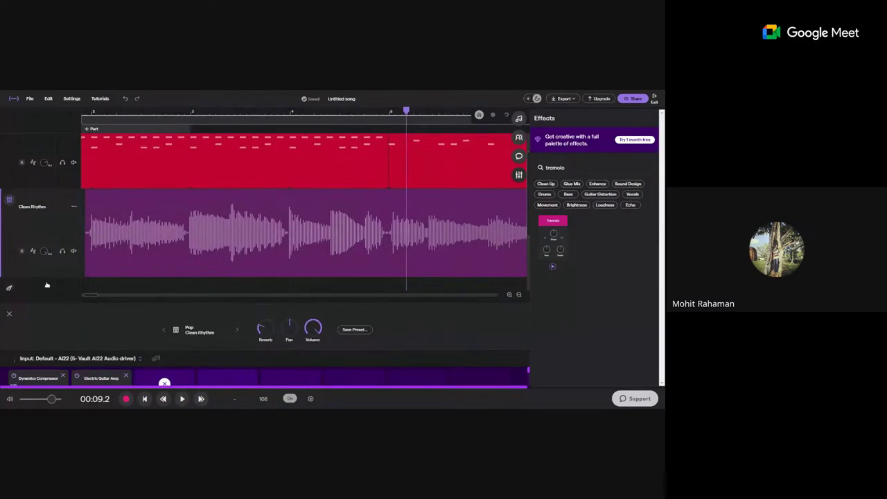
# - Delete the empty Big Skye Blues track below Clean Rhythm
pyautogui.moveTo(47, 277); pyautogui.dragTo(51, 168)
pyautogui.click(41, 204)
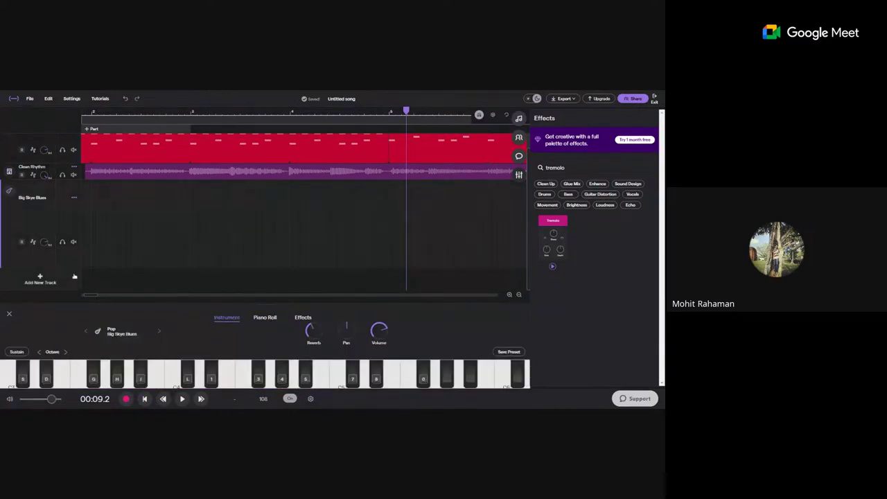
pyautogui.click(73, 197)
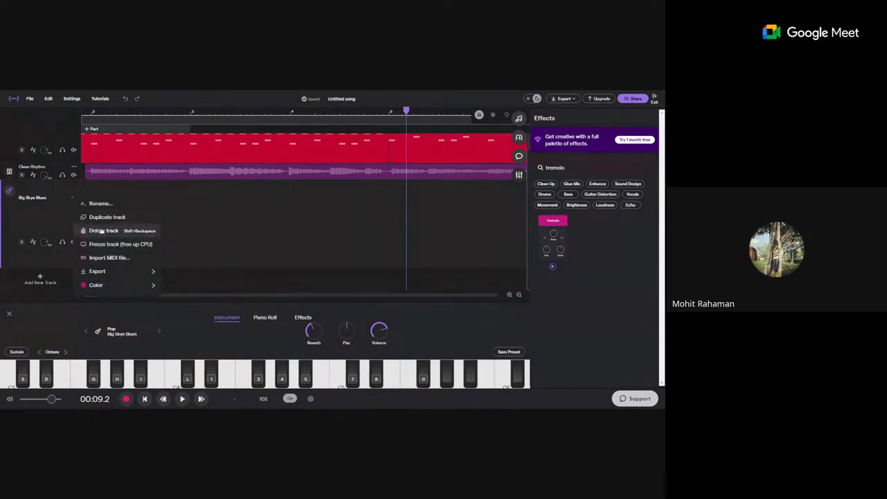
pyautogui.click(103, 231)
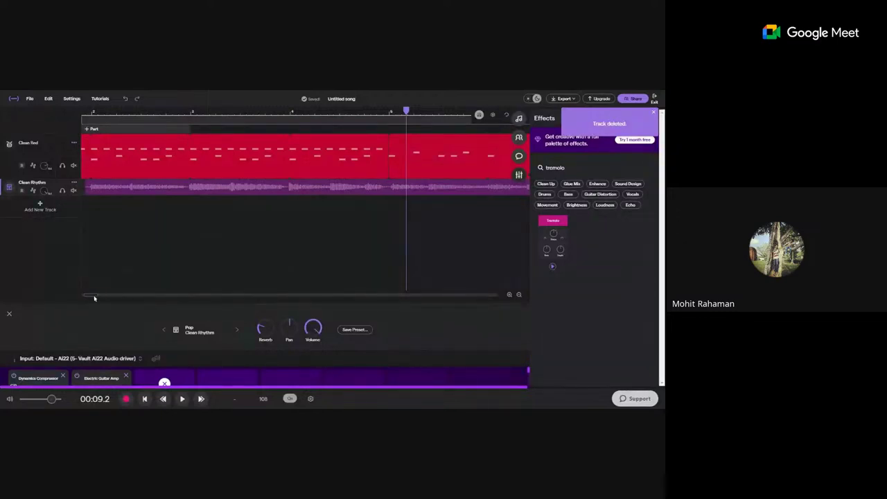
# - Examine the arrangement of the Clean Red drum regions and the Clean Rhythm guitar region from start to end
pyautogui.hscroll(-3, 89, 297)
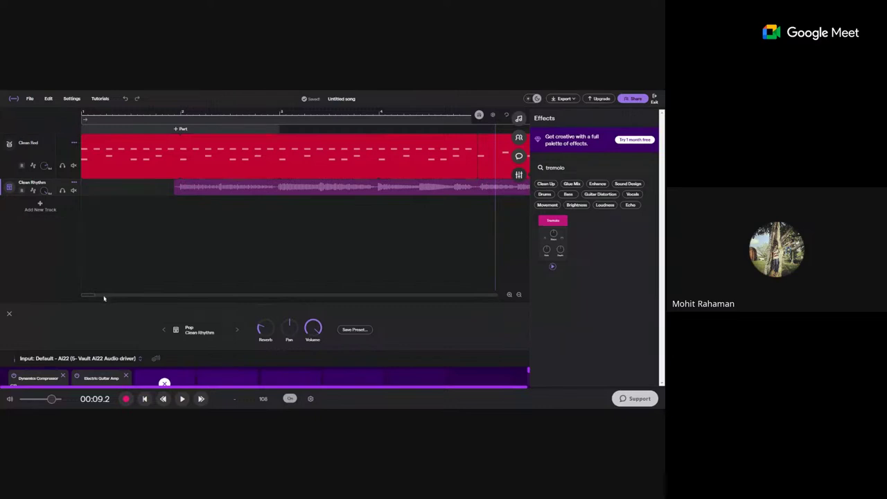
pyautogui.hscroll(5, 108, 296)
pyautogui.hscroll(1, 111, 296)
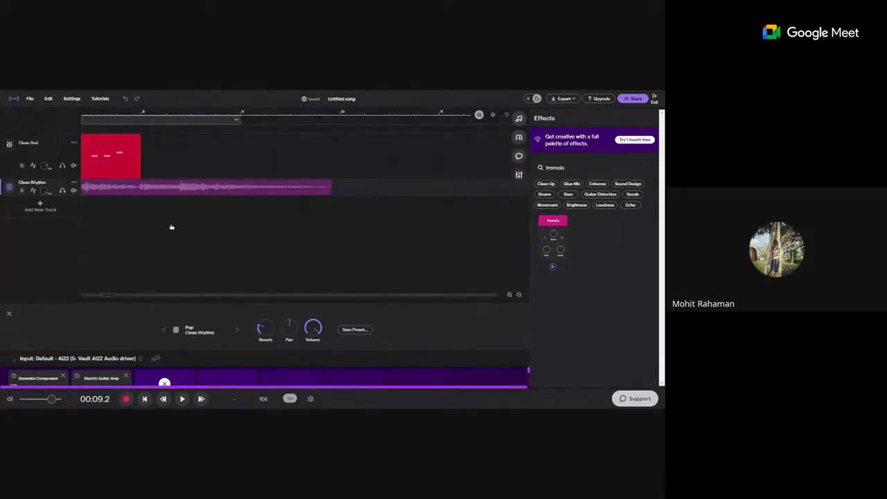
pyautogui.hscroll(-6, 104, 296)
pyautogui.hscroll(-3, 97, 298)
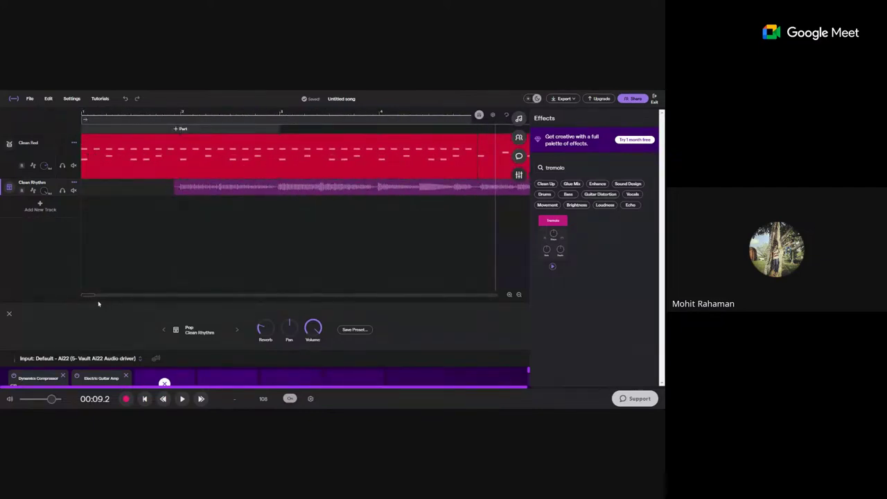
pyautogui.hscroll(1, 92, 298)
pyautogui.hscroll(-1, 92, 298)
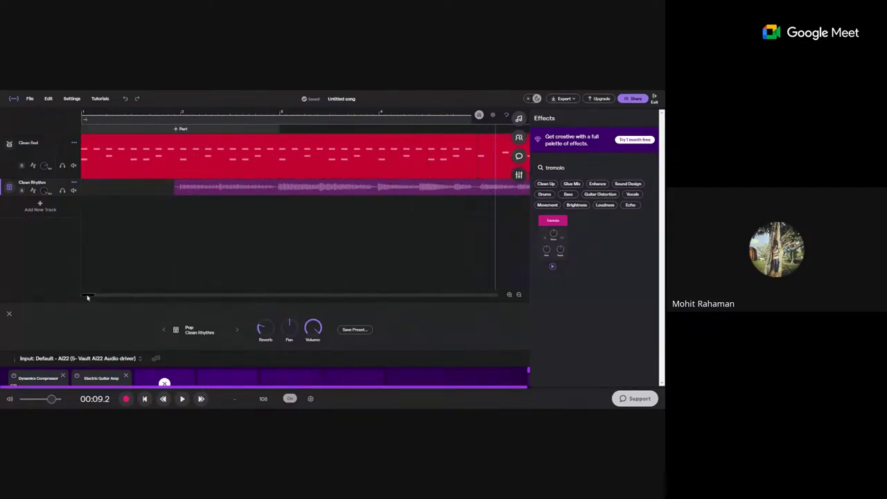
pyautogui.click(239, 169)
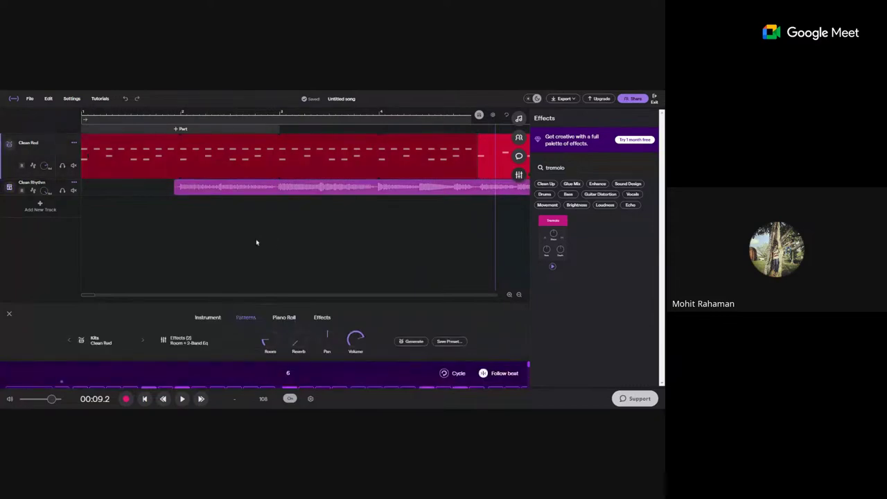
pyautogui.click(268, 187)
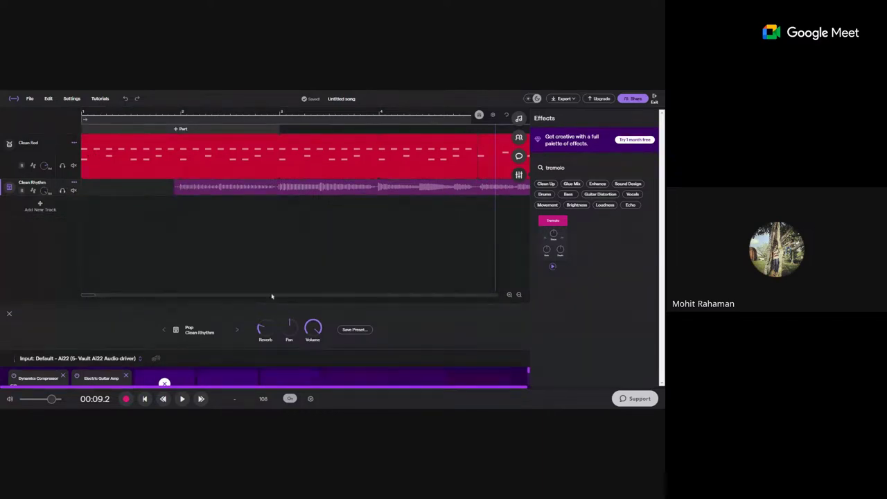
# - Bring the Clean Rhythm effects chain fully into view alongside both tracks and check where the drum and guitar regions end
pyautogui.moveTo(265, 305); pyautogui.dragTo(282, 214)
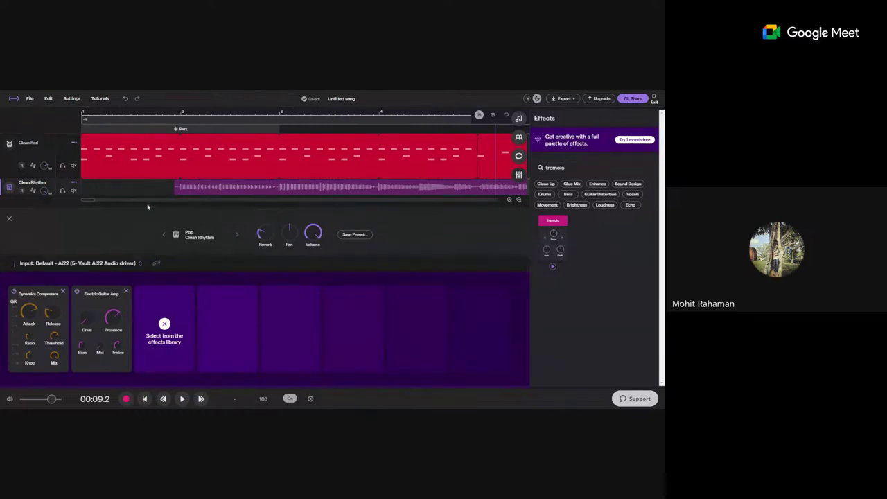
pyautogui.moveTo(155, 208); pyautogui.dragTo(155, 214)
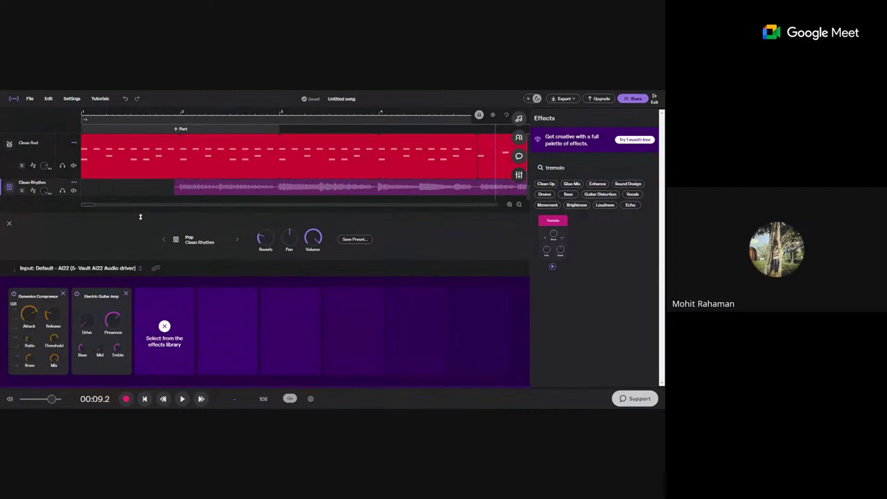
pyautogui.moveTo(134, 213); pyautogui.dragTo(142, 227)
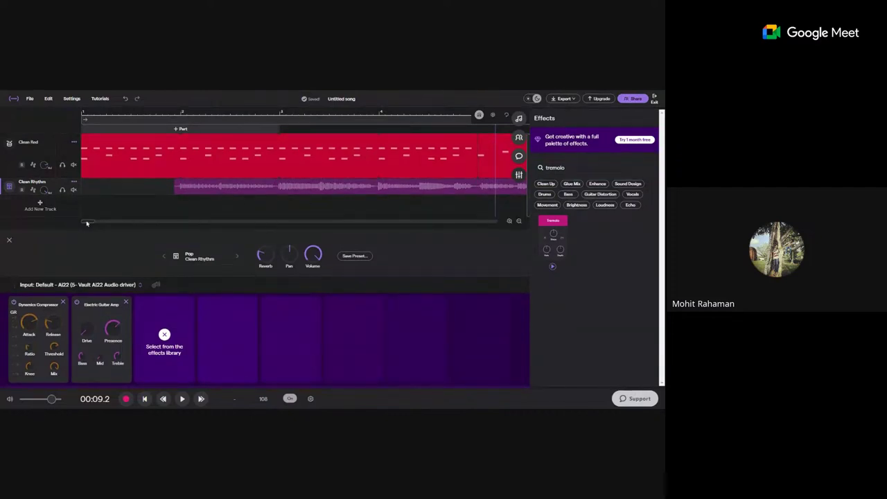
pyautogui.hscroll(10, 87, 223)
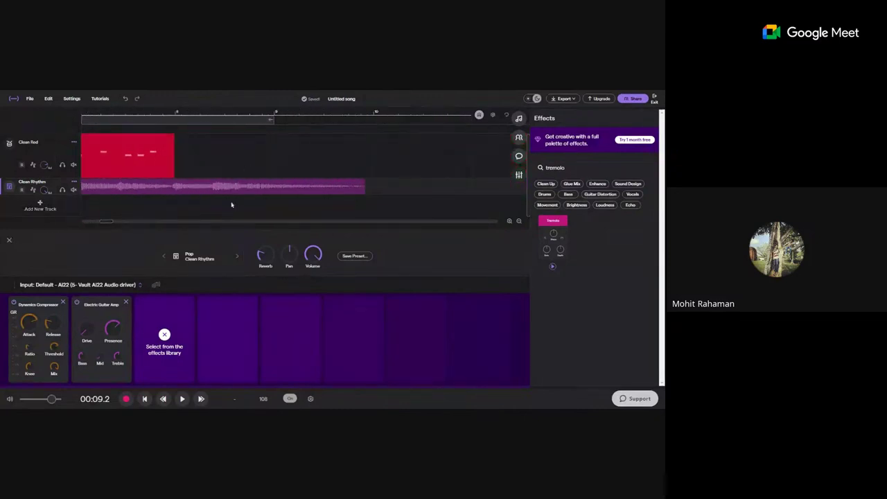
pyautogui.hscroll(-10, 111, 224)
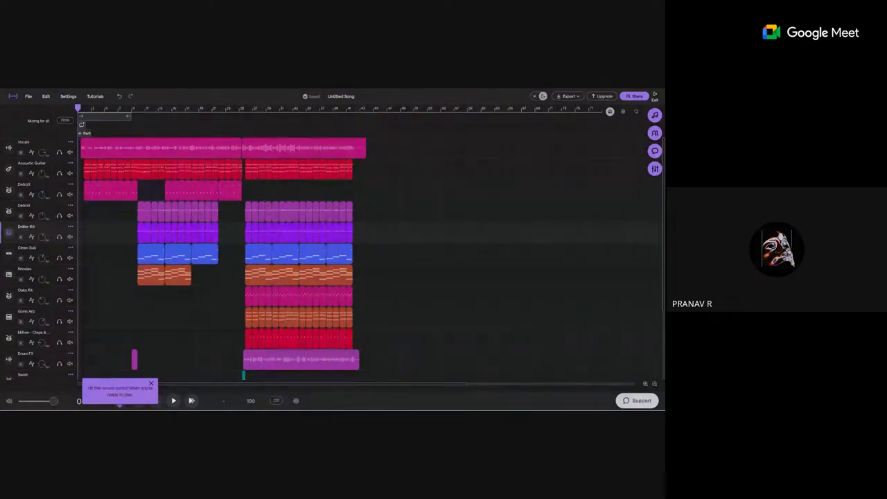
# - Look over all tracks of the 100 BPM multi-track song and dismiss the recording hint
pyautogui.scroll(-5, 142, 310)
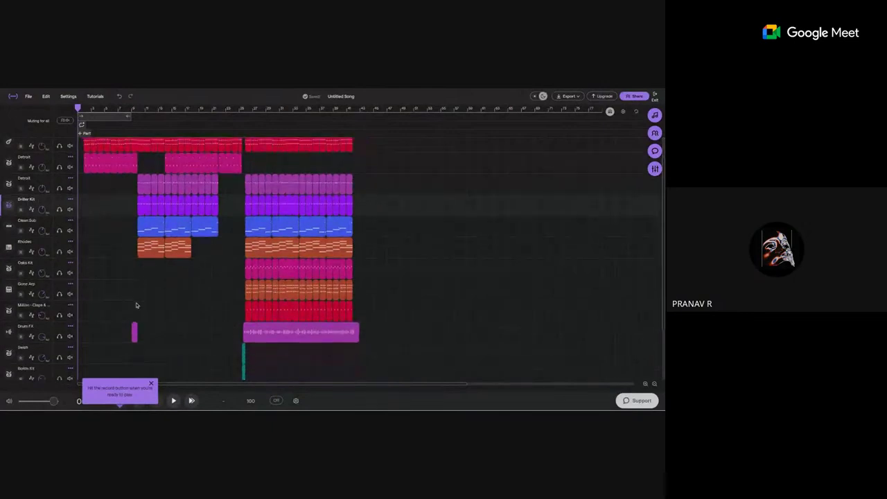
pyautogui.scroll(5, 155, 314)
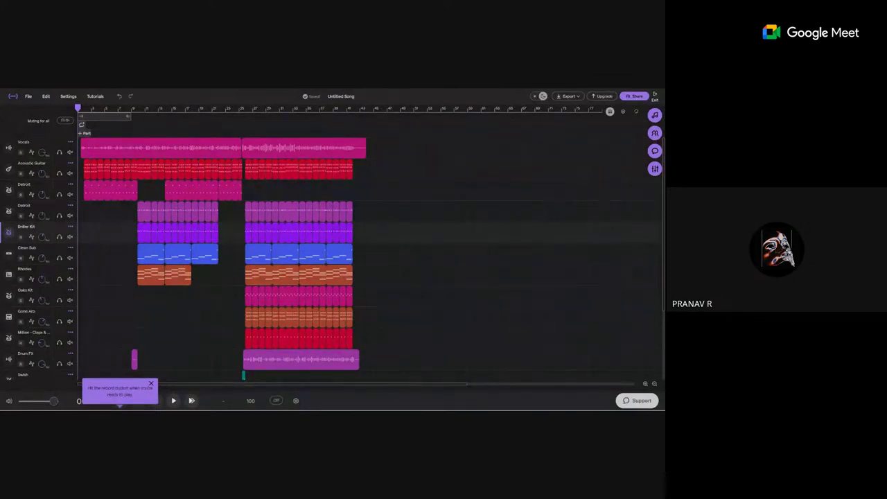
pyautogui.click(150, 385)
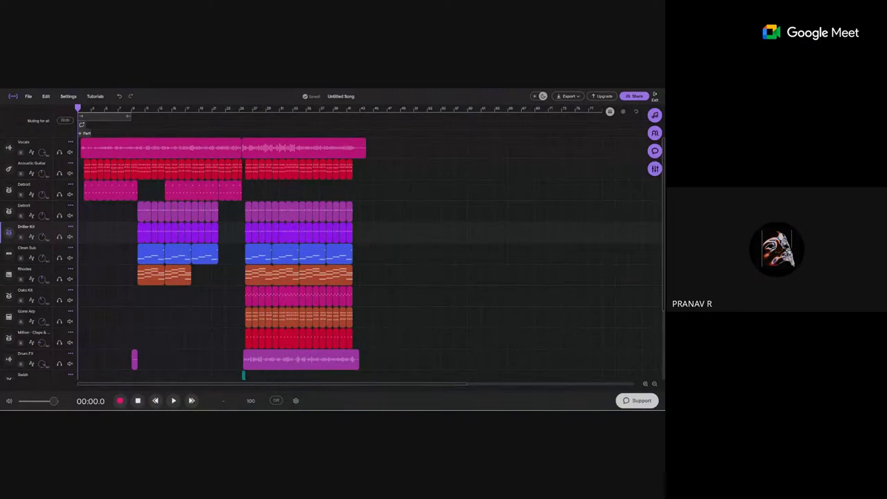
# - Play the song from the beginning and look over every track down to the last one during playback
pyautogui.click(173, 401)
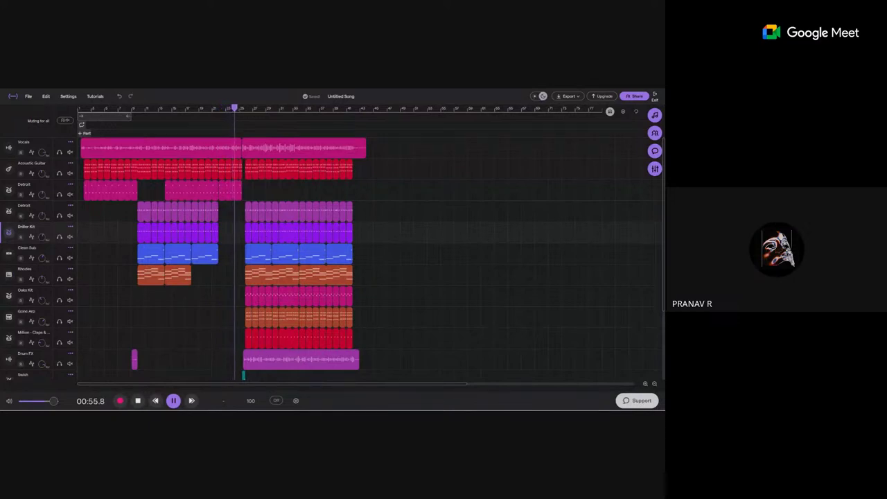
pyautogui.scroll(-3, 221, 263)
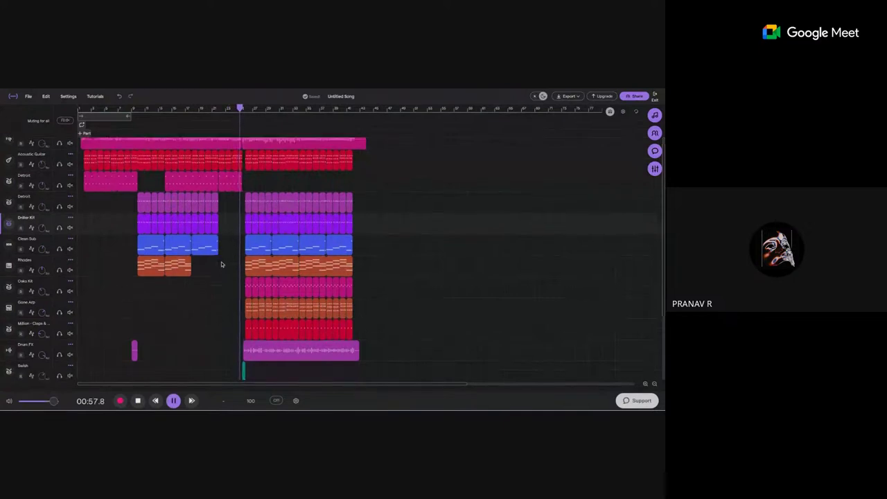
pyautogui.scroll(-2, 221, 261)
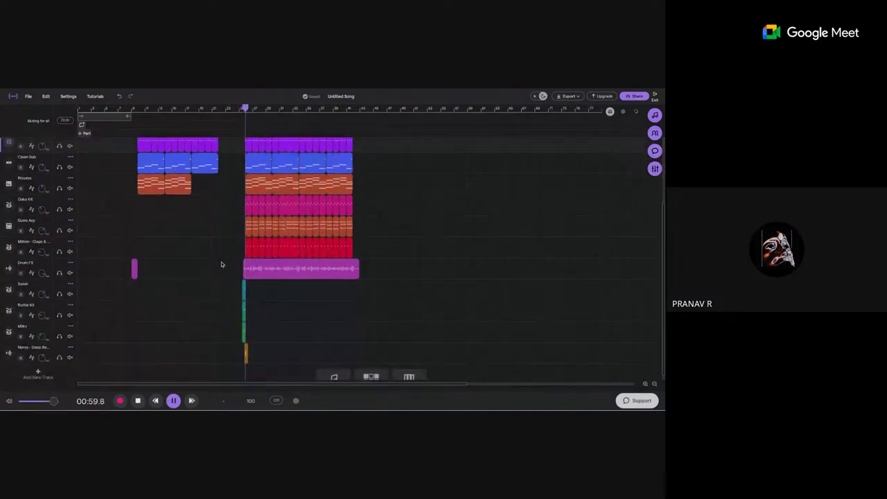
pyautogui.scroll(3, 221, 261)
pyautogui.scroll(2, 221, 261)
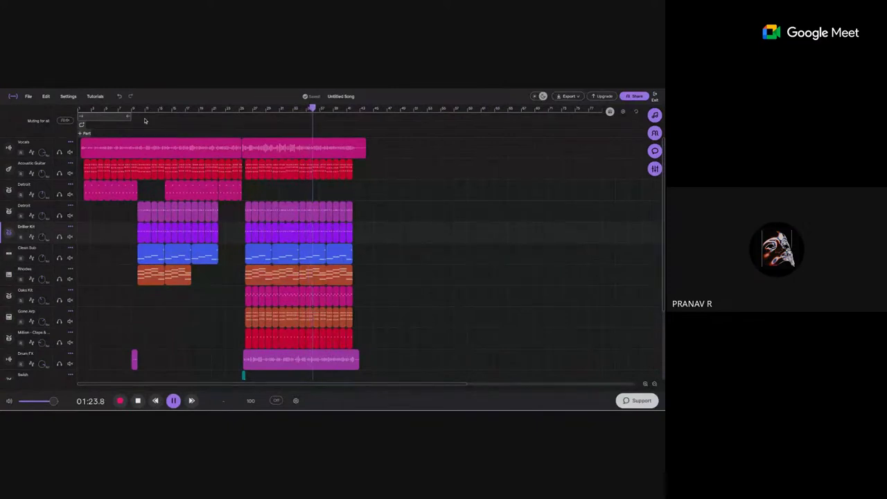
# - Rename the song as "We Don't Talk Anymore" and stop playback at the end of the arrangement
pyautogui.click(350, 97)
pyautogui.write('We')
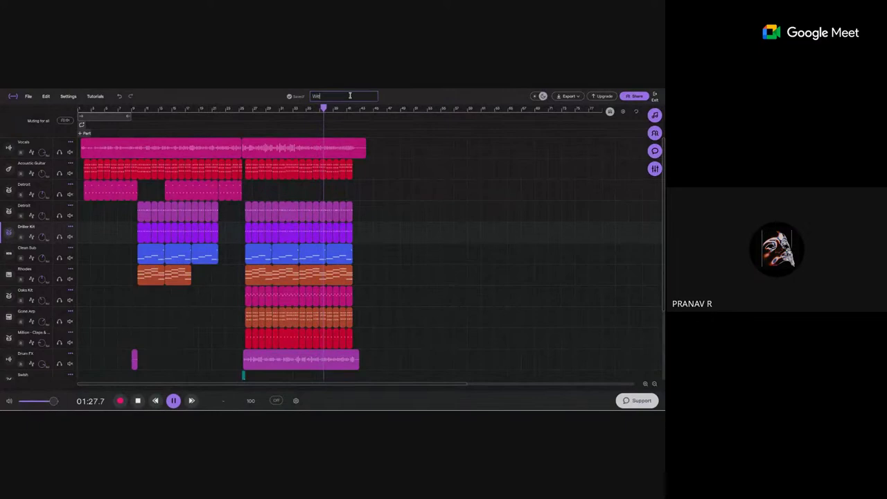
pyautogui.write(' don')
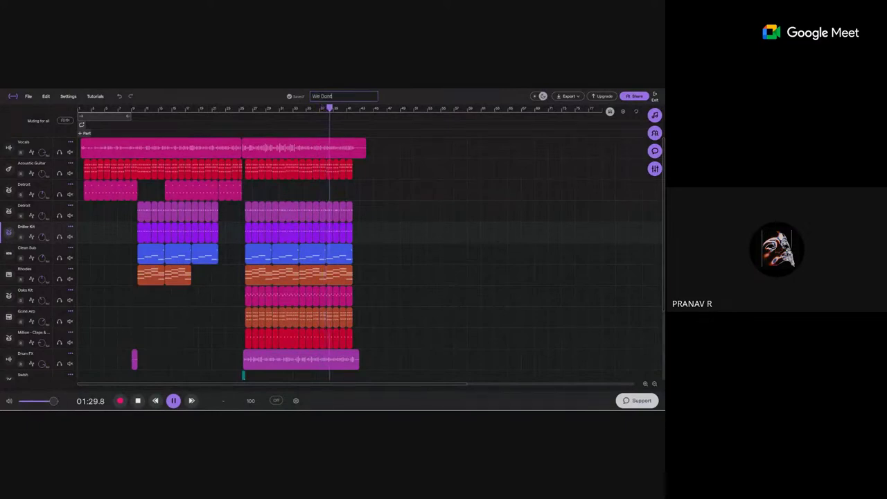
pyautogui.write("'t Ta")
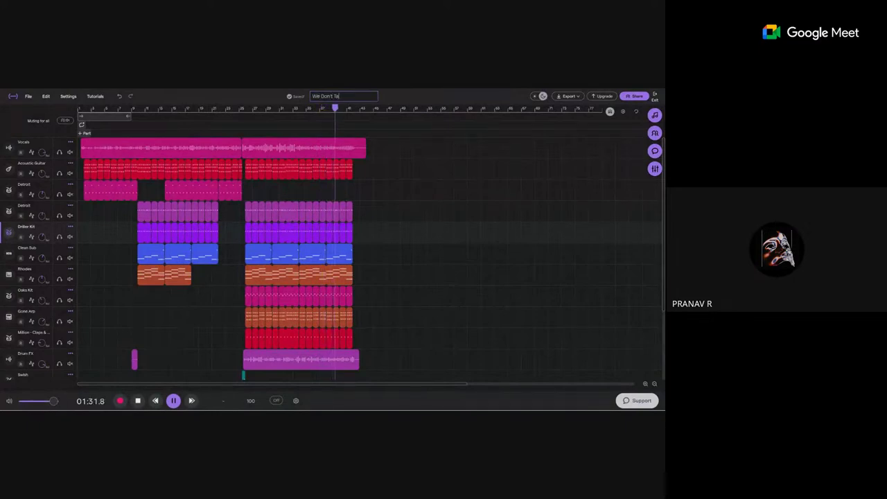
pyautogui.write('lk Anymore')
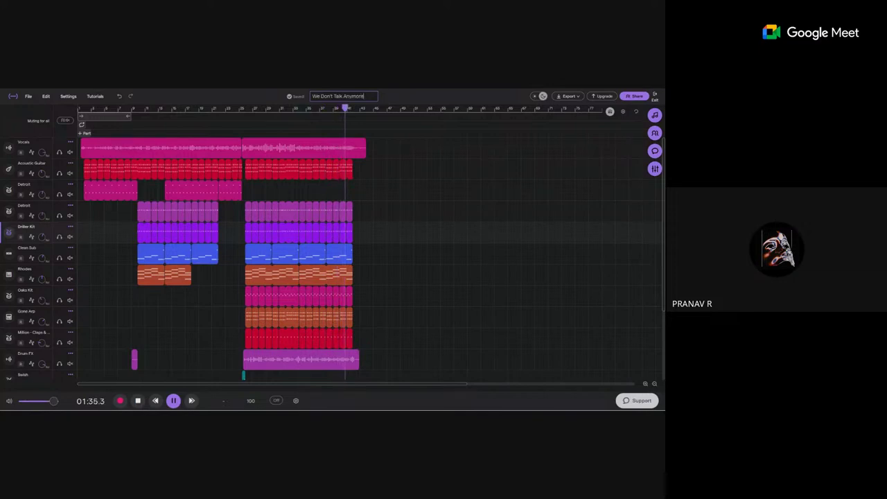
pyautogui.press('Return')
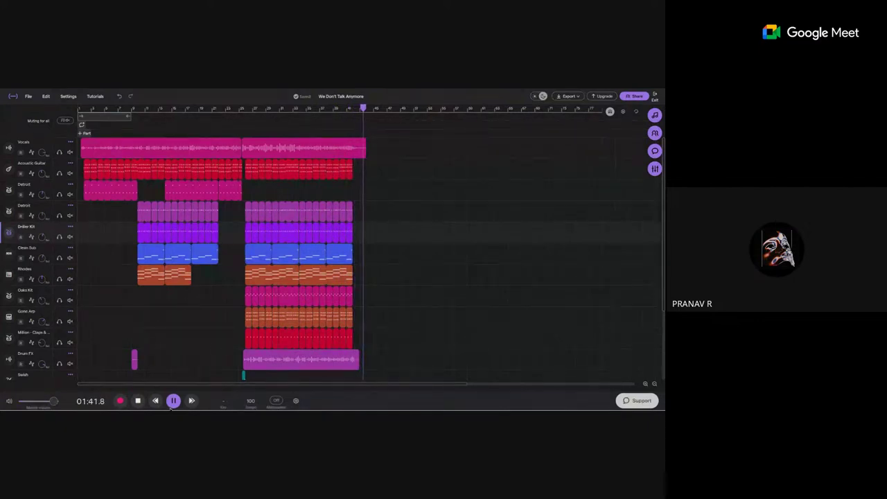
pyautogui.click(173, 401)
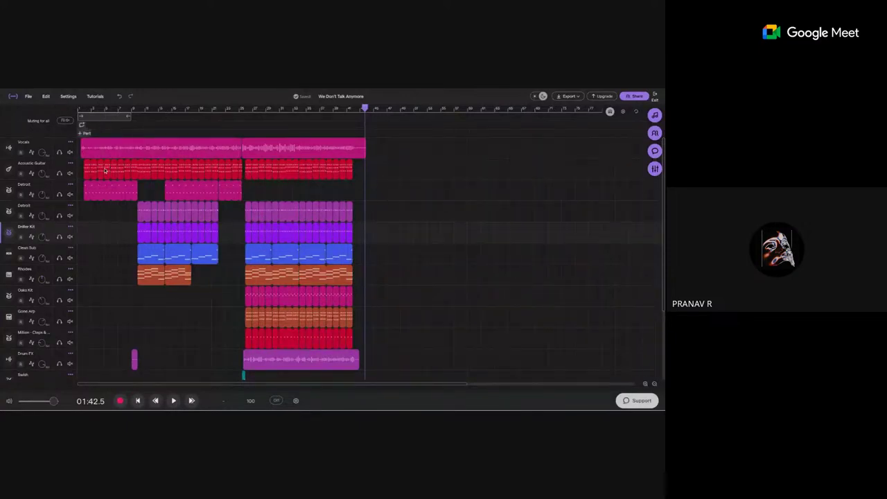
# - Open the notes of the first Acoustic Guitar region in the piano roll
pyautogui.scroll(3, 104, 169)
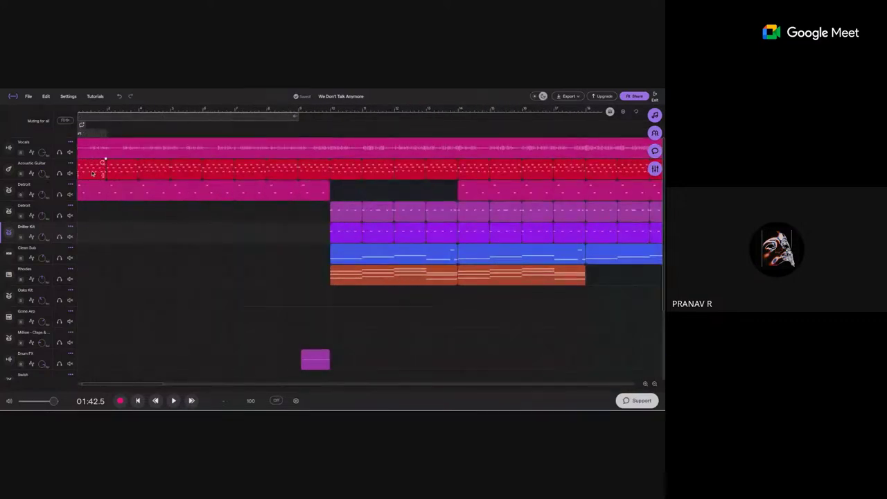
pyautogui.hscroll(-2, 104, 173)
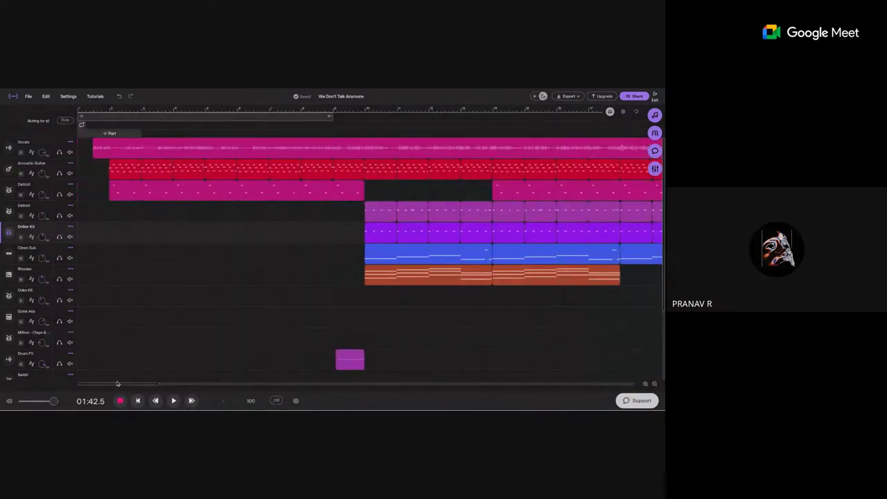
pyautogui.rightClick(121, 172)
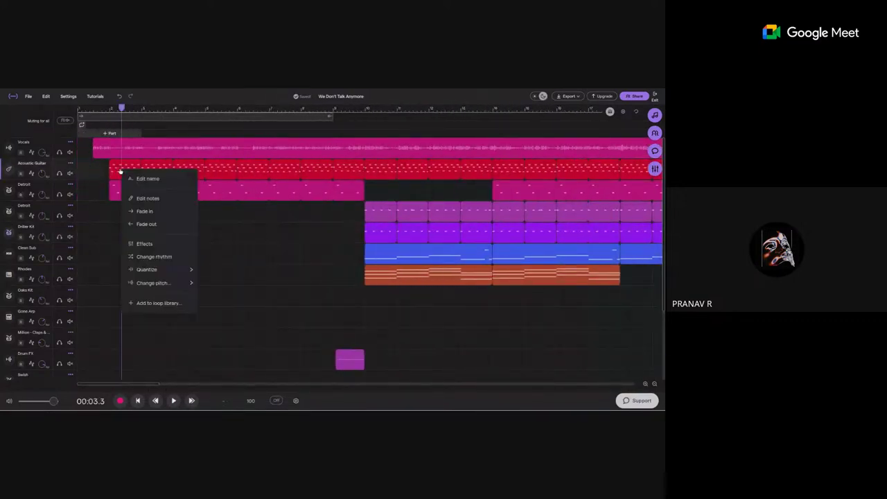
pyautogui.click(143, 200)
pyautogui.click(297, 243)
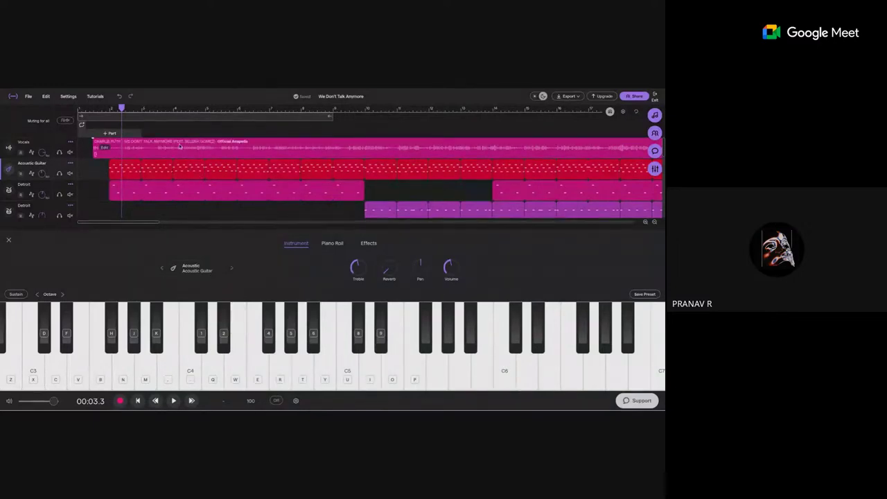
pyautogui.click(336, 243)
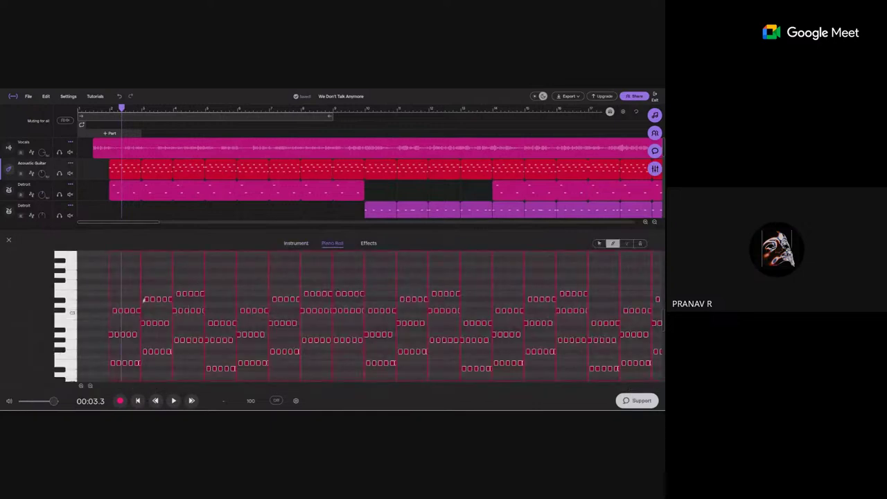
# - Examine the Acoustic Guitar chord notes across the low and high octaves, then close the note editor
pyautogui.scroll(-2, 144, 298)
pyautogui.scroll(2, 144, 299)
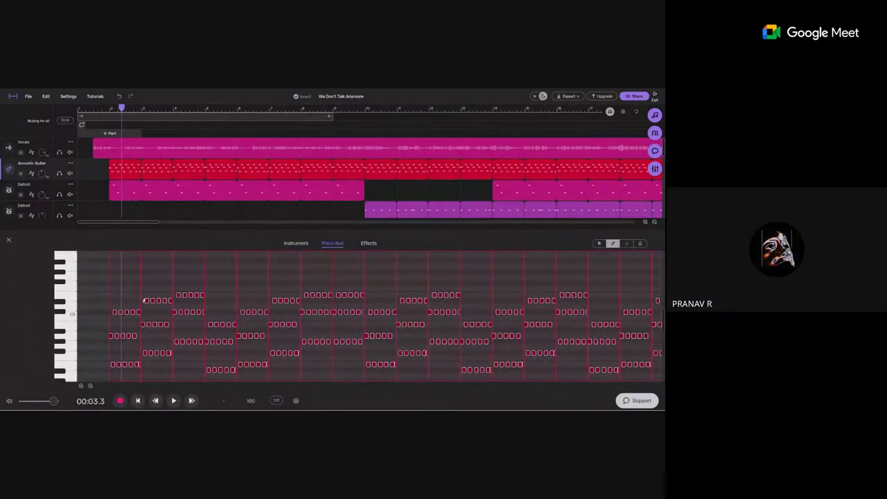
pyautogui.scroll(-1, 188, 313)
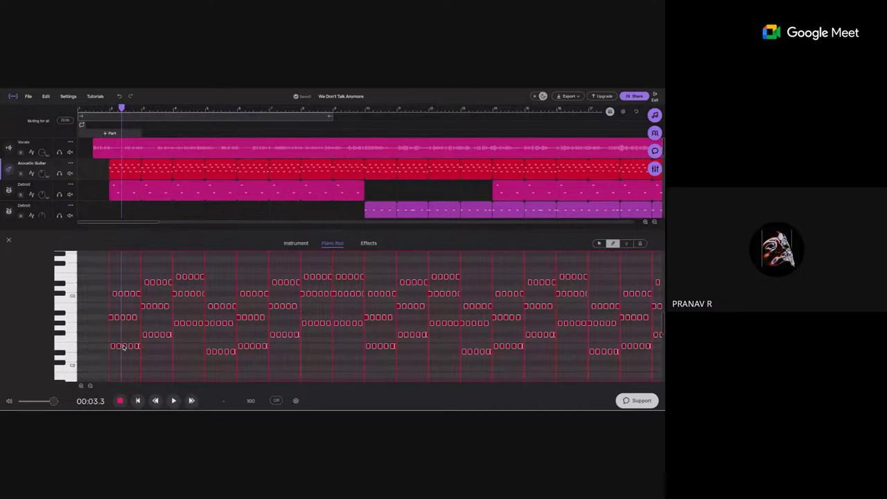
pyautogui.click(120, 402)
pyautogui.scroll(4, 191, 348)
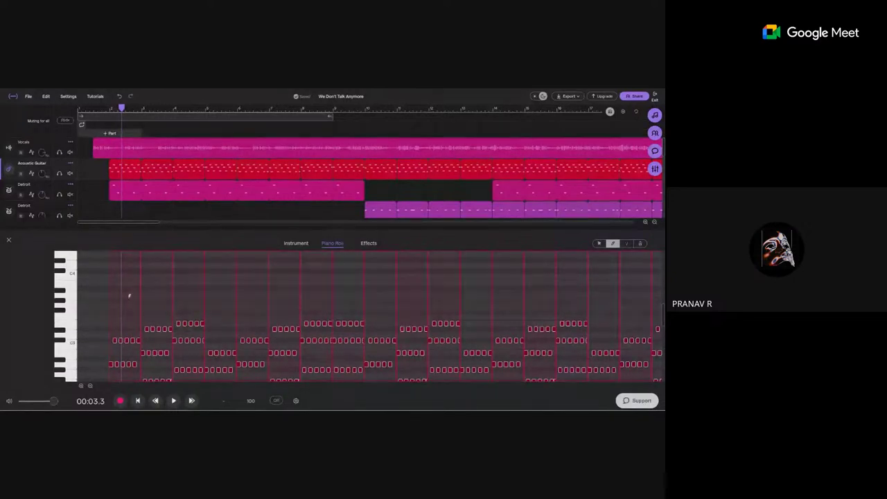
pyautogui.scroll(-2, 129, 296)
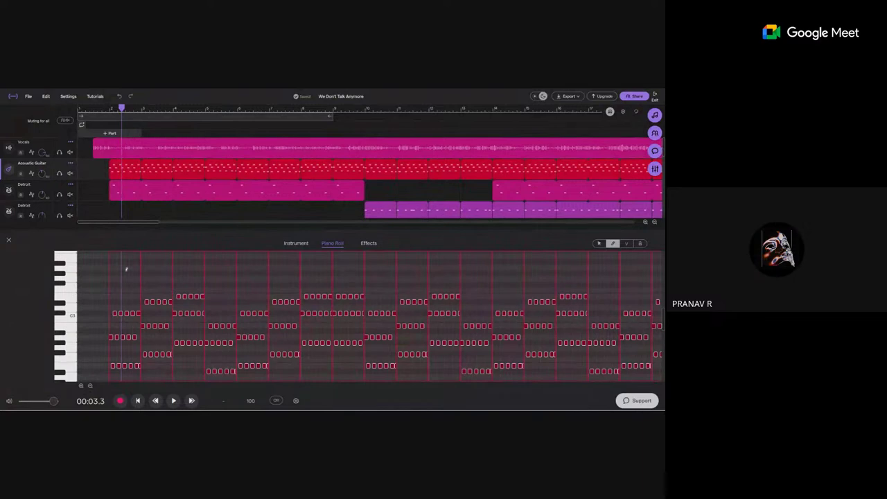
pyautogui.scroll(2, 126, 269)
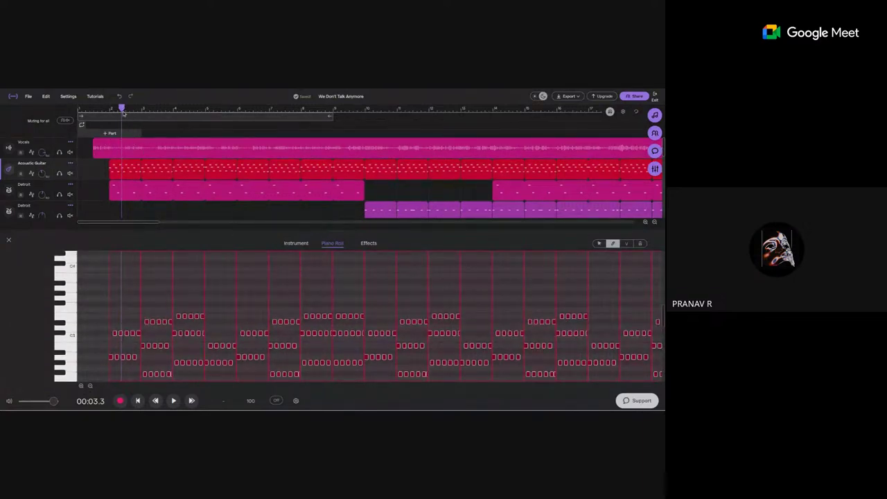
pyautogui.moveTo(338, 236); pyautogui.dragTo(338, 246)
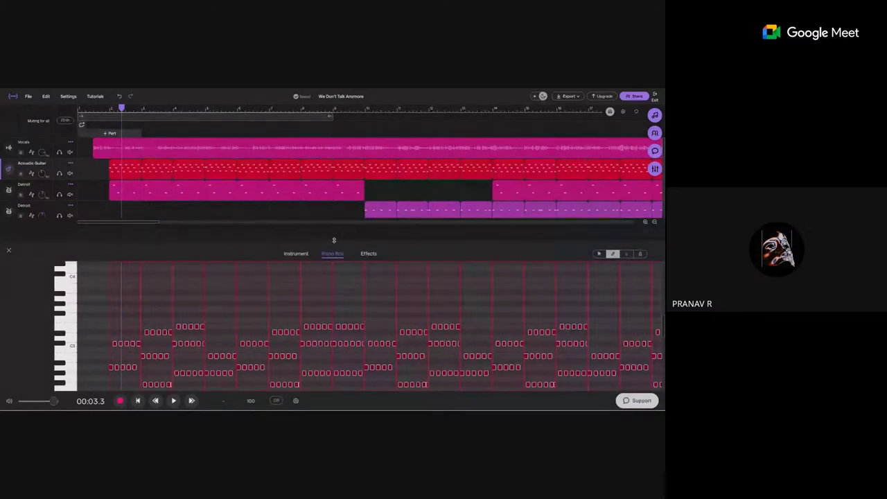
pyautogui.click(8, 251)
# - Add a Grand Piano track, place a short sample note in bar 3 of its piano roll and remove that note
pyautogui.scroll(-3, 39, 346)
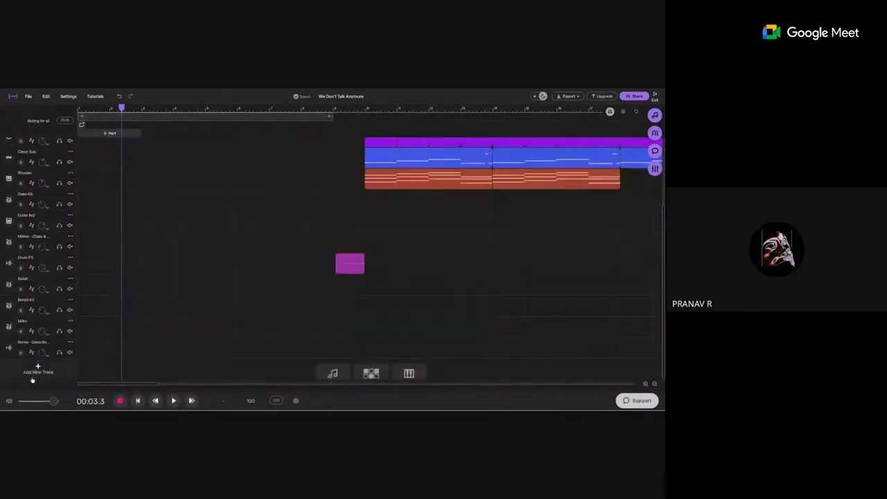
pyautogui.click(37, 370)
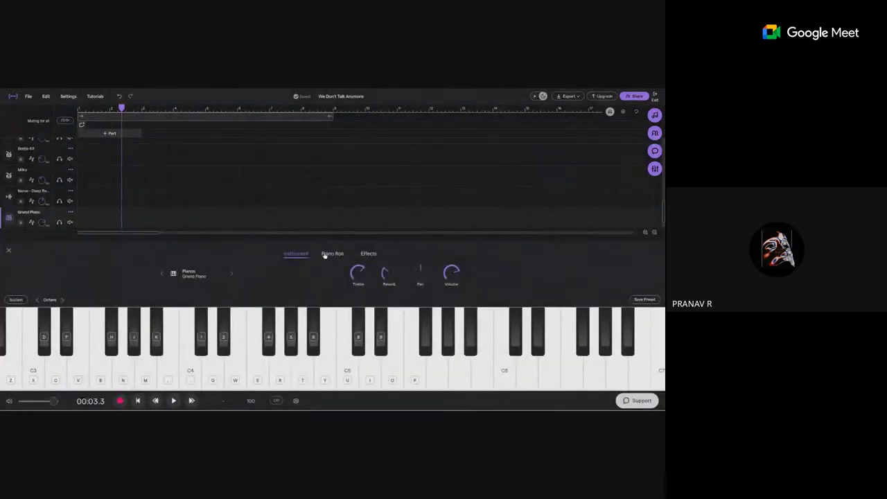
pyautogui.click(327, 254)
pyautogui.click(150, 314)
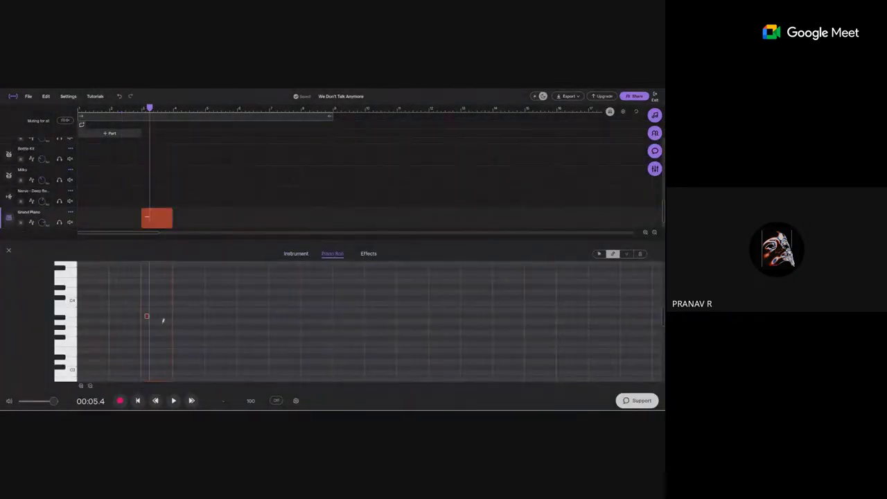
pyautogui.moveTo(148, 316)
pyautogui.mouseDown()
pyautogui.moveTo(173, 318)
pyautogui.moveTo(149, 317)
pyautogui.moveTo(148, 290)
pyautogui.moveTo(149, 353)
pyautogui.moveTo(150, 322)
pyautogui.mouseUp()
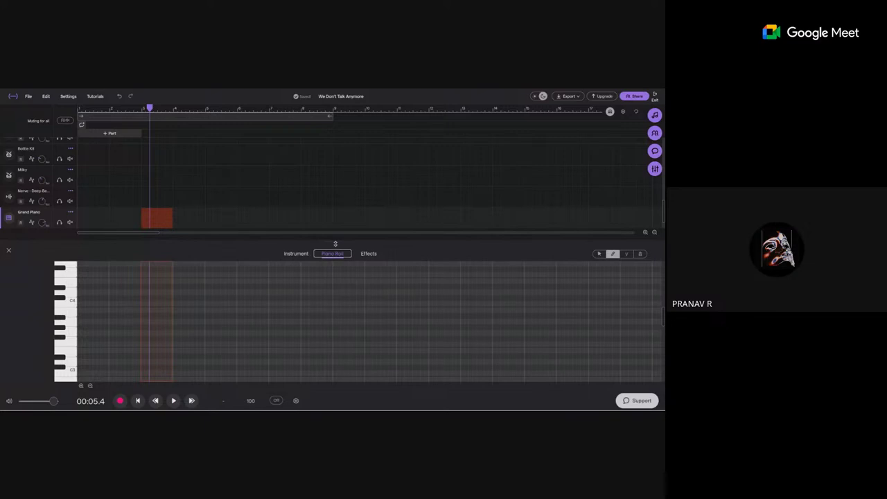
# - Delete the empty bar 3 region from the Grand Piano track and close its note editor
pyautogui.moveTo(335, 243); pyautogui.dragTo(334, 270)
pyautogui.moveTo(159, 223)
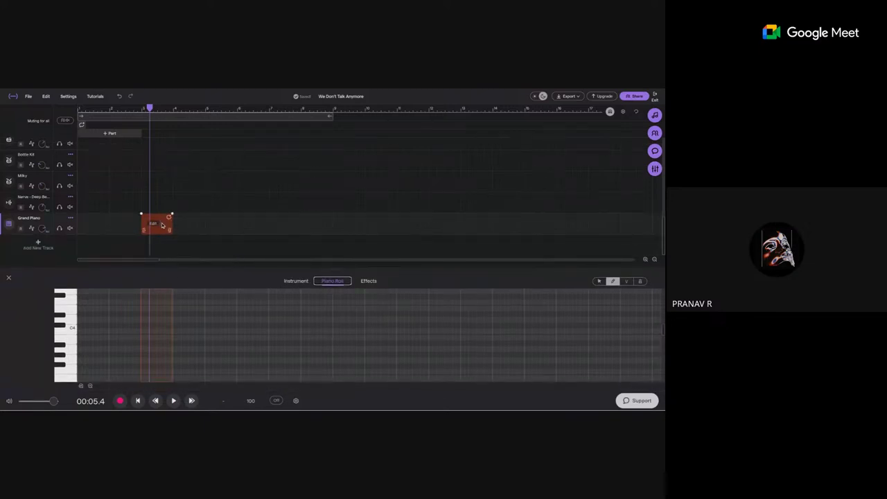
pyautogui.press('Delete')
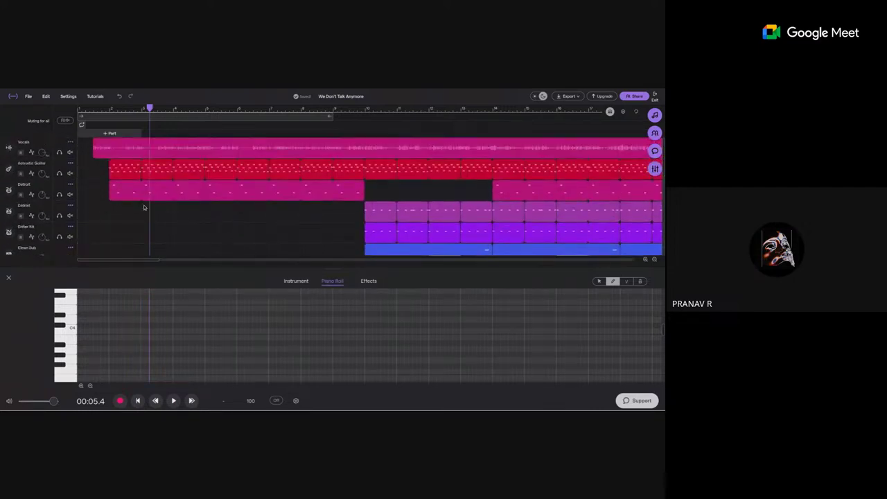
pyautogui.scroll(-2, 122, 237)
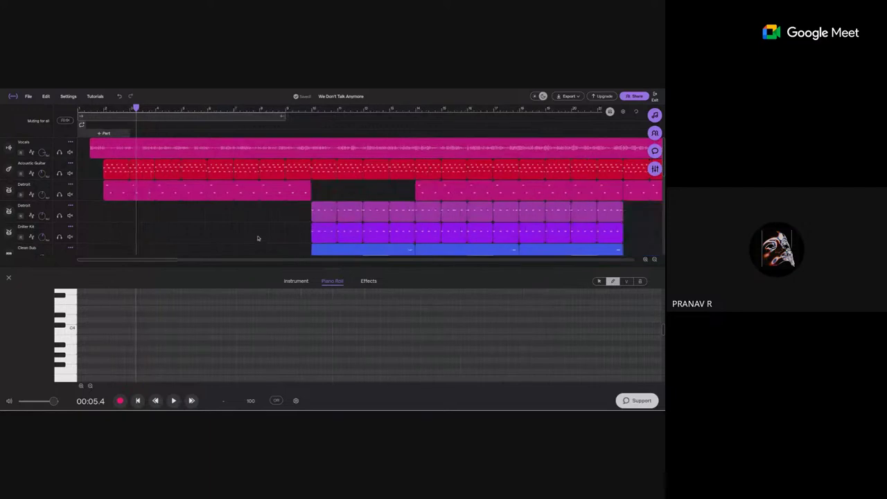
pyautogui.moveTo(336, 268); pyautogui.dragTo(333, 311)
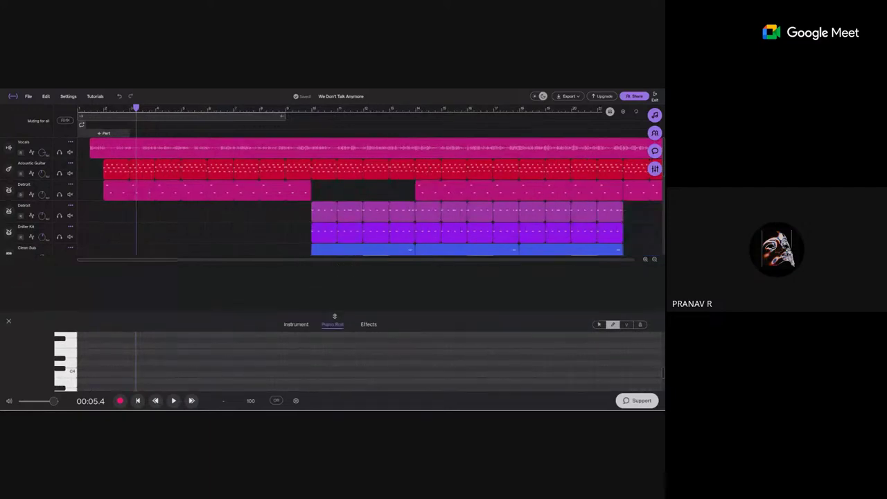
pyautogui.click(7, 321)
# - Mute the Vocals and Acoustic Guitar tracks and play the opening Detroit drum pattern from bar 2
pyautogui.scroll(3, 103, 253)
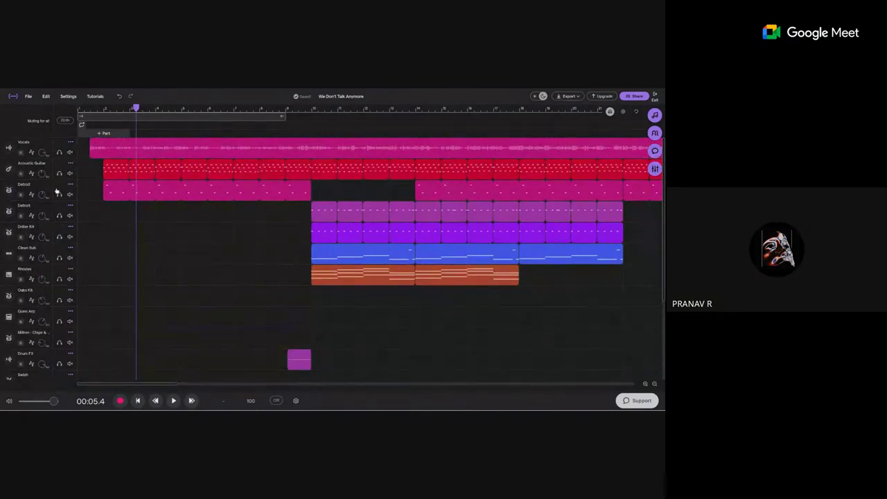
pyautogui.click(70, 152)
pyautogui.click(70, 173)
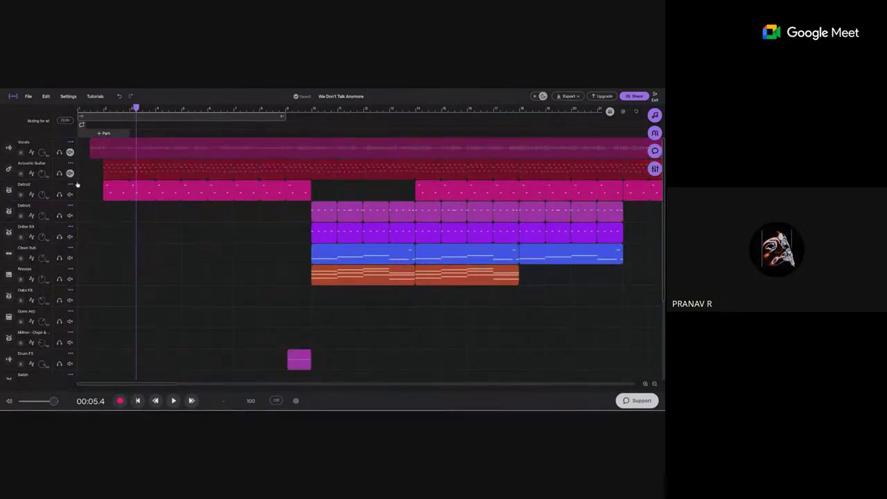
pyautogui.click(104, 108)
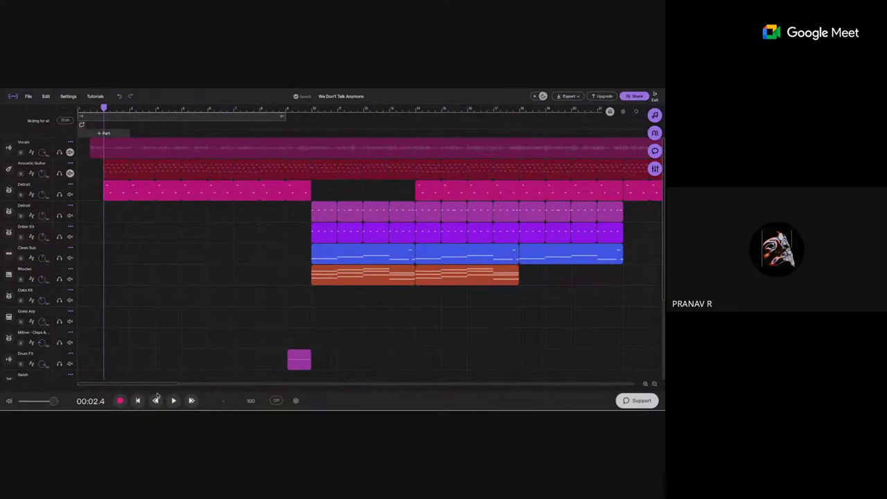
pyautogui.click(173, 401)
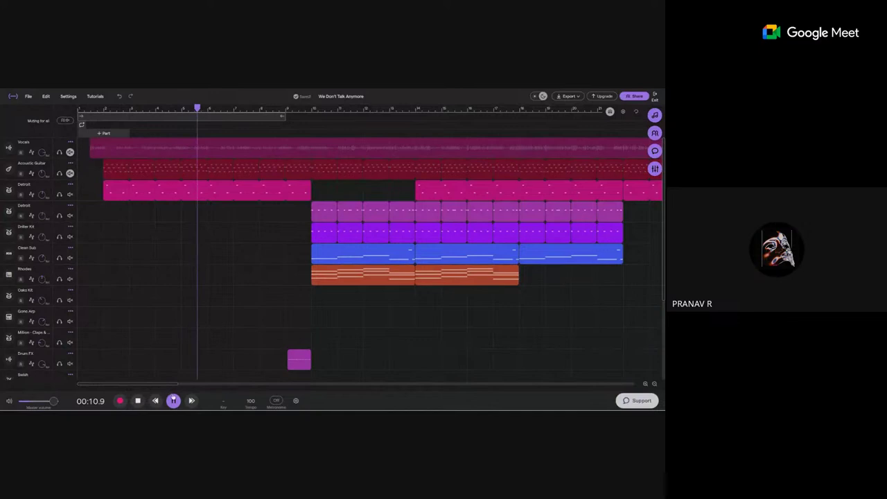
pyautogui.click(174, 401)
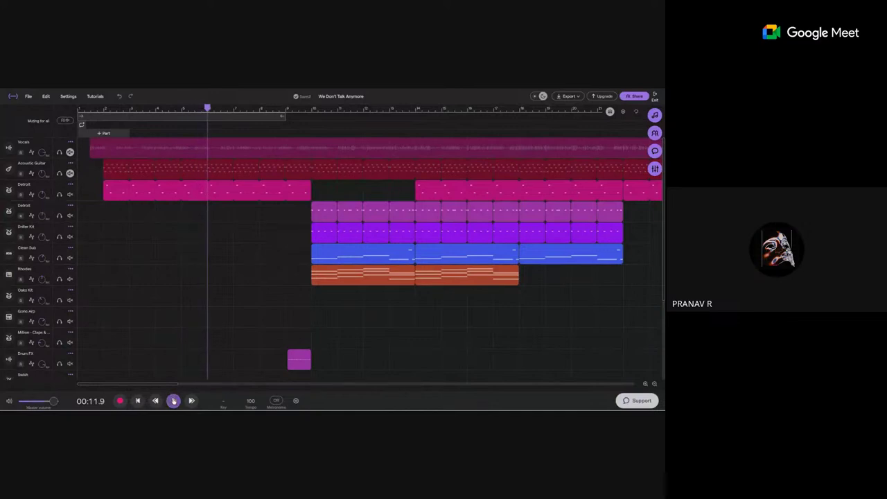
# - Inspect the beat pattern of the upper Detroit track's opening region in the Patterns editor, then close the editor
pyautogui.rightClick(115, 190)
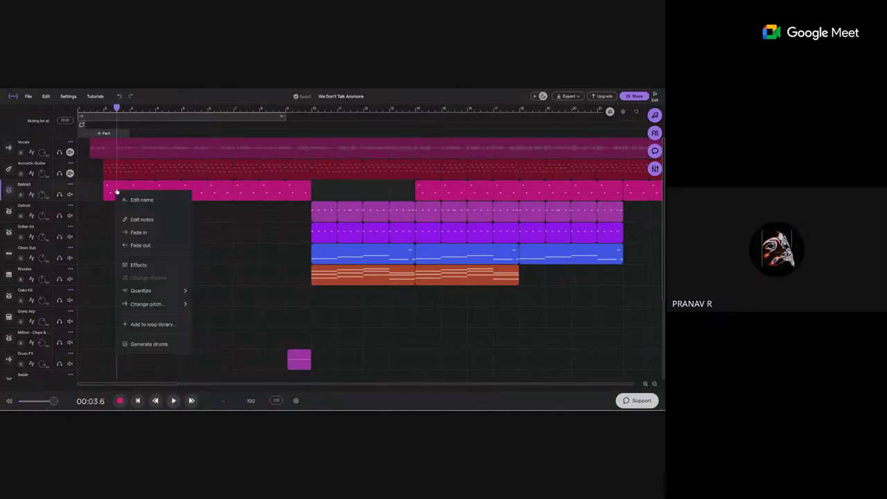
pyautogui.click(146, 222)
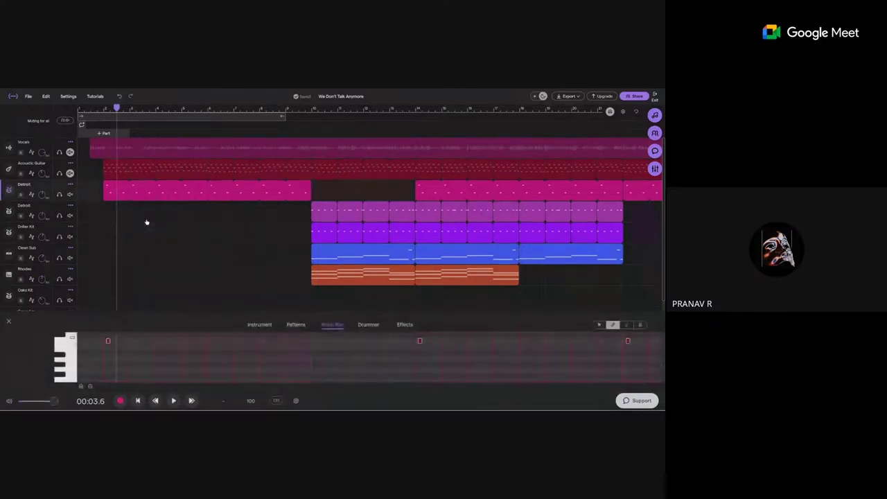
pyautogui.click(294, 324)
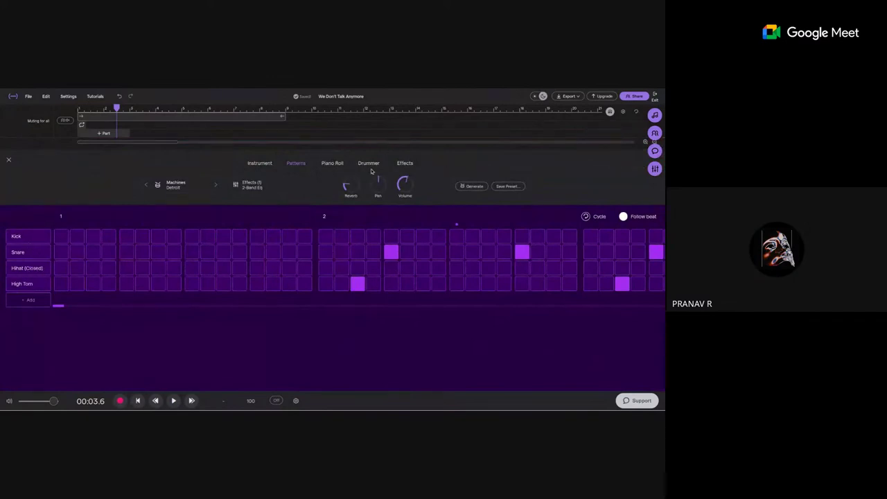
pyautogui.moveTo(331, 150); pyautogui.dragTo(328, 317)
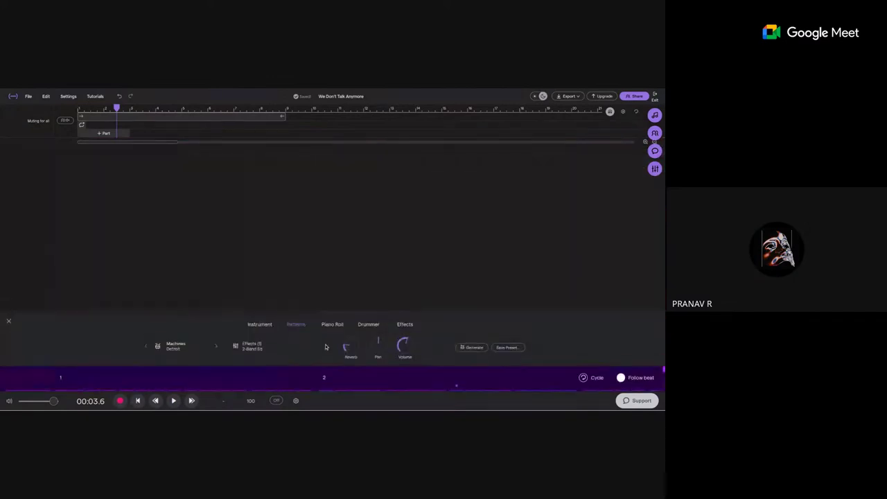
pyautogui.click(11, 321)
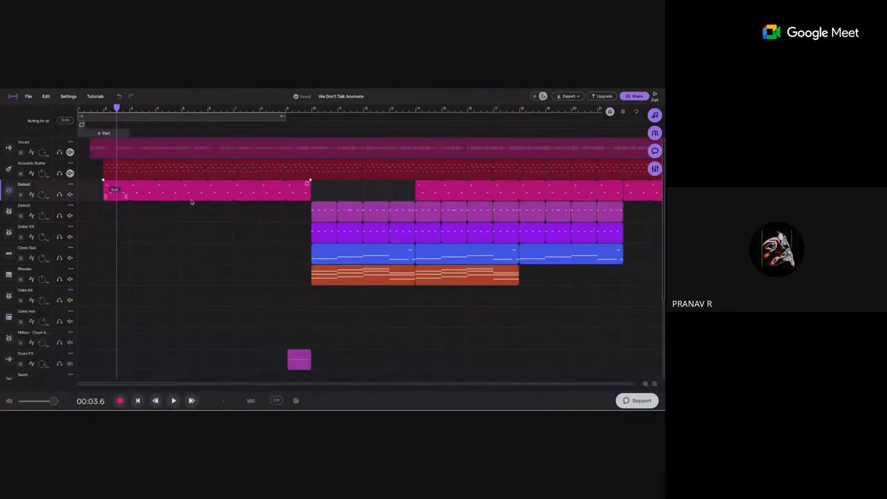
pyautogui.click(70, 194)
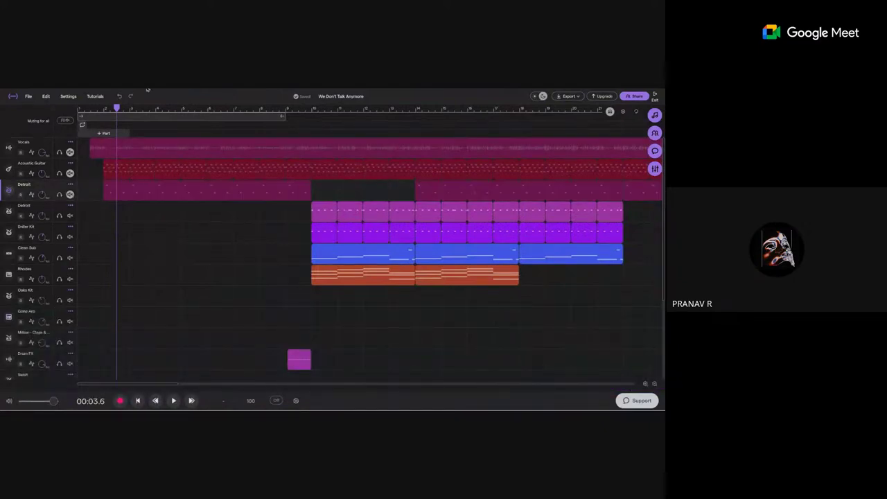
pyautogui.moveTo(119, 110); pyautogui.dragTo(313, 144)
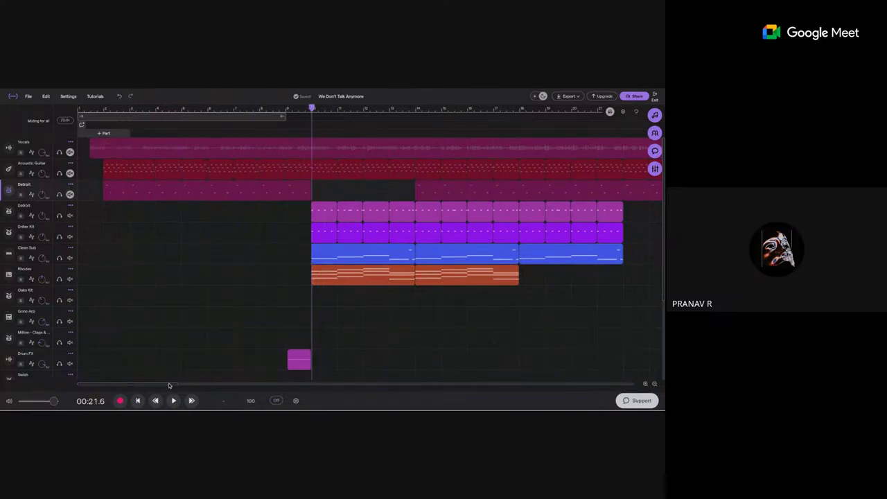
pyautogui.moveTo(178, 387); pyautogui.dragTo(205, 387)
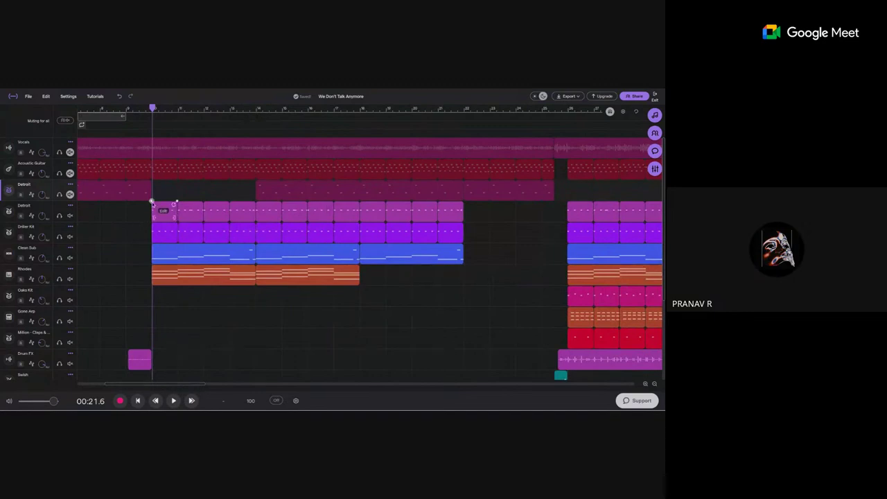
pyautogui.click(139, 111)
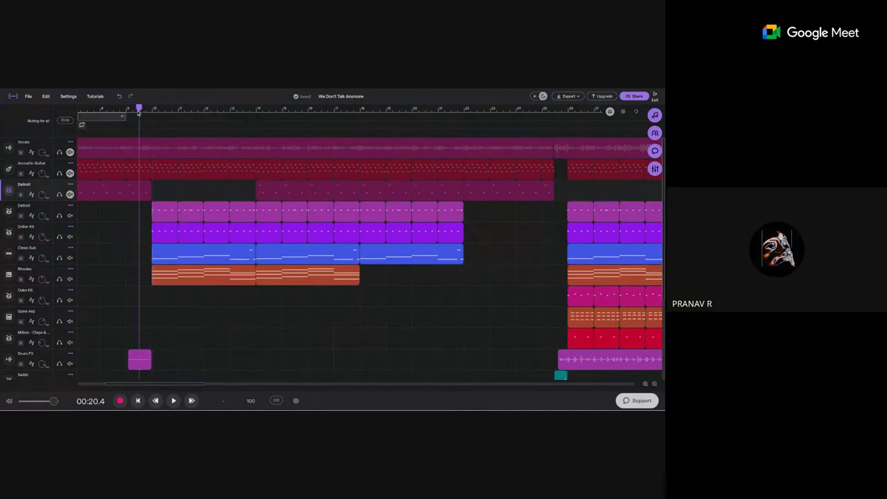
# - Unmute the Vocals, Acoustic Guitar and upper Detroit tracks and play a short passage of the full mix from bar 10
pyautogui.click(70, 194)
pyautogui.click(70, 173)
pyautogui.click(70, 152)
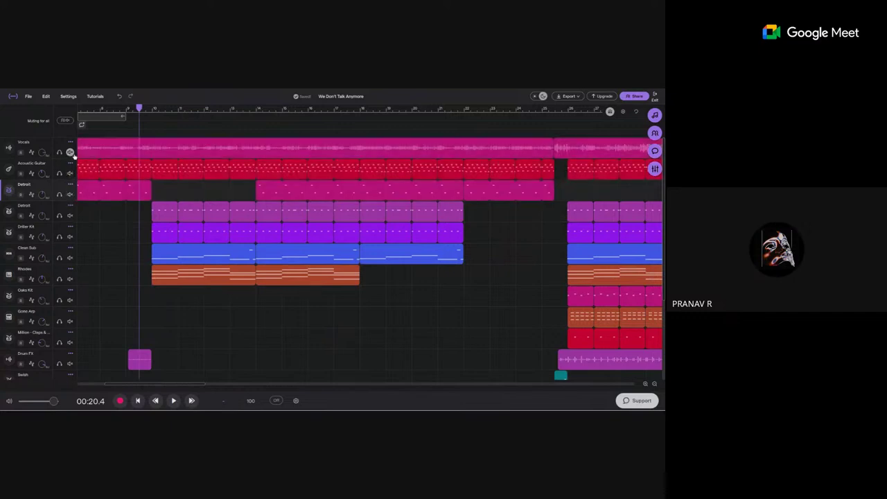
pyautogui.click(153, 109)
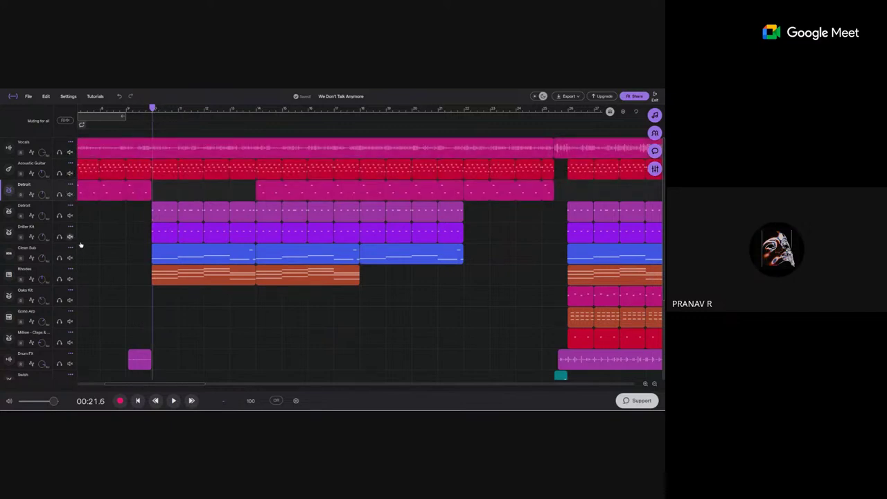
pyautogui.click(173, 400)
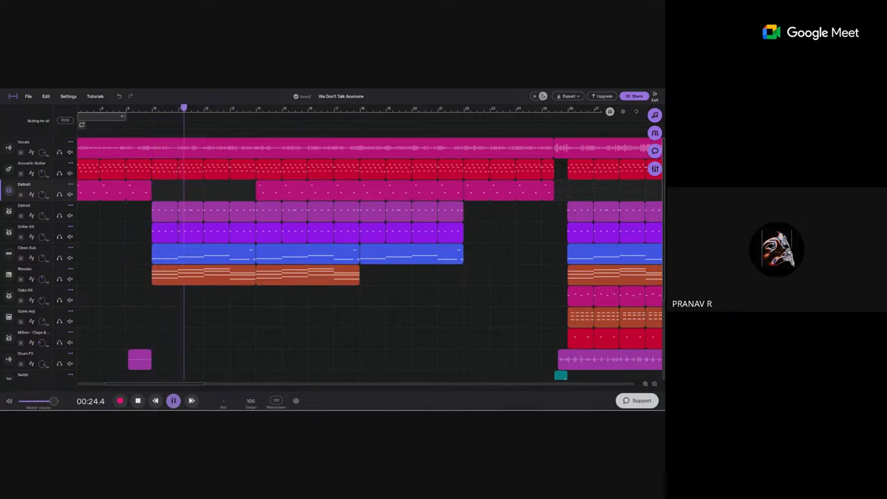
pyautogui.click(173, 400)
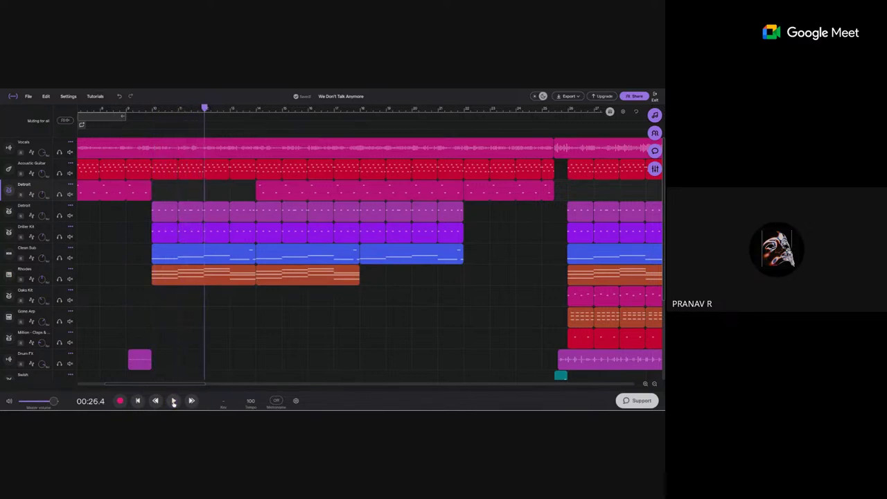
# - Mute Vocals, Acoustic Guitar, the upper Detroit, Clean Sub and Rhodes, and play the remaining drum tracks from bar 10
pyautogui.moveTo(204, 109); pyautogui.dragTo(153, 108)
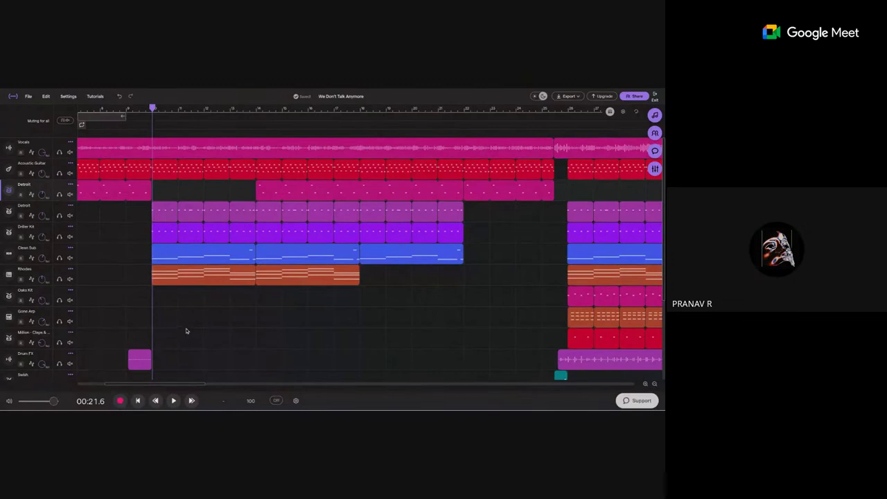
pyautogui.click(70, 194)
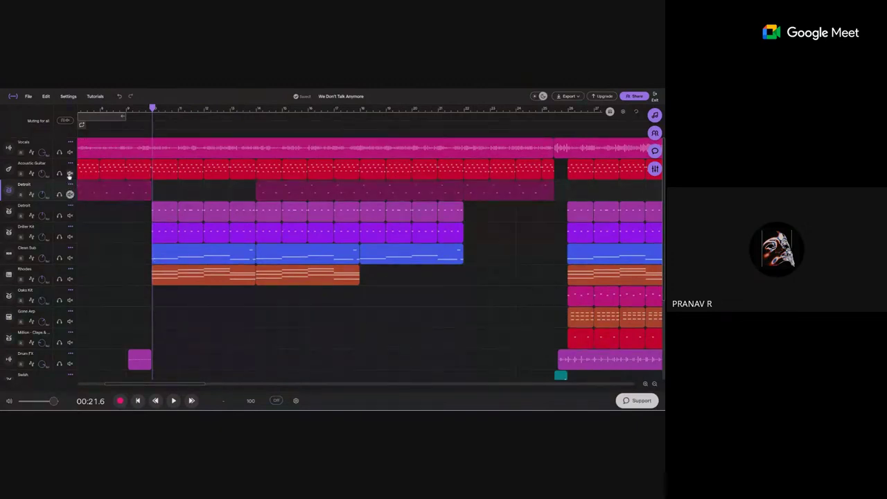
pyautogui.click(70, 172)
pyautogui.click(70, 152)
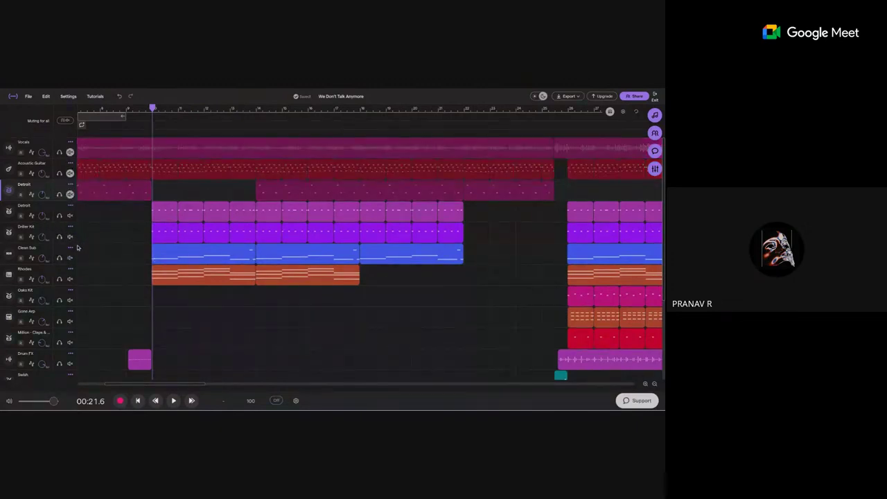
pyautogui.click(70, 258)
pyautogui.click(70, 279)
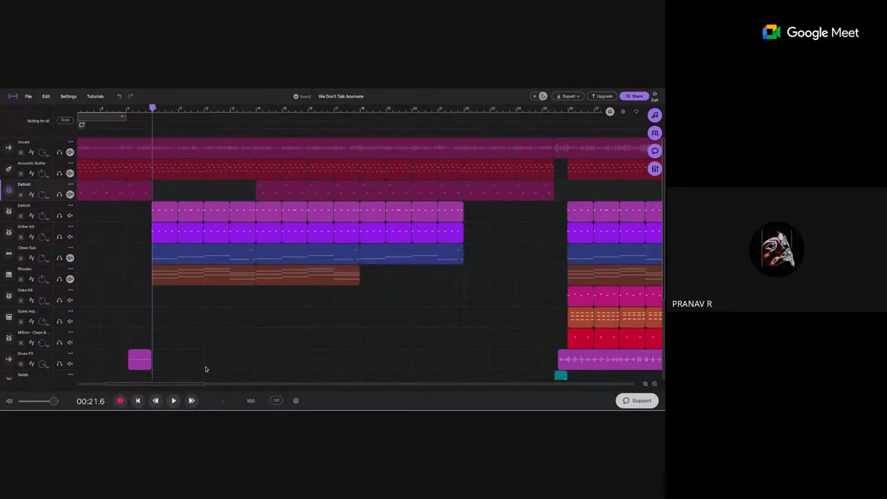
pyautogui.click(174, 401)
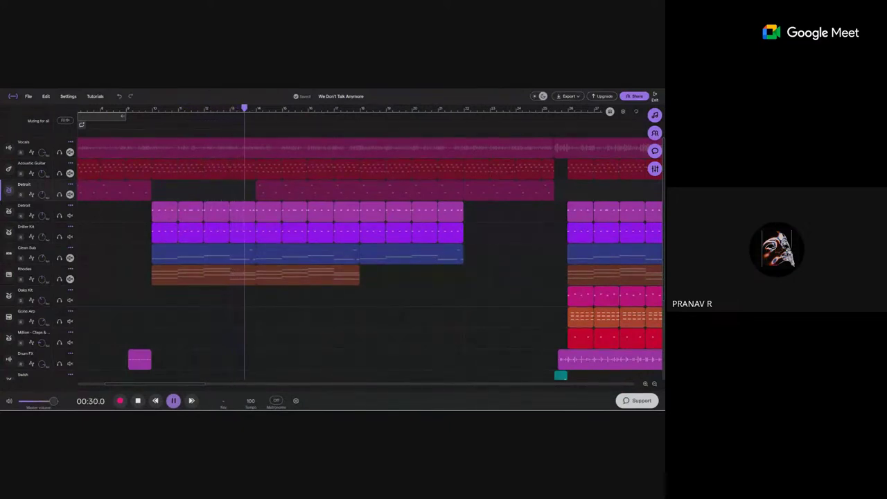
pyautogui.press('space')
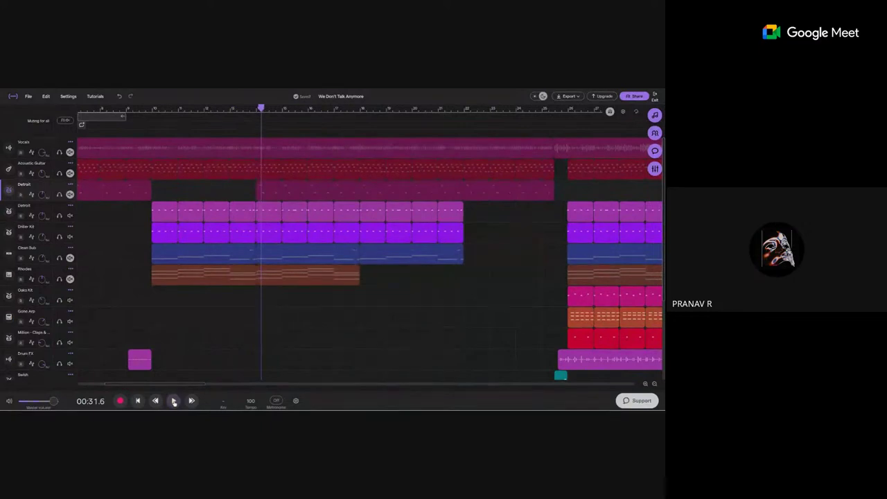
# - Mute the lower Detroit and Driller Kit tracks, unmute Clean Sub, and play the bass line from bar 10
pyautogui.moveTo(261, 111); pyautogui.dragTo(152, 116)
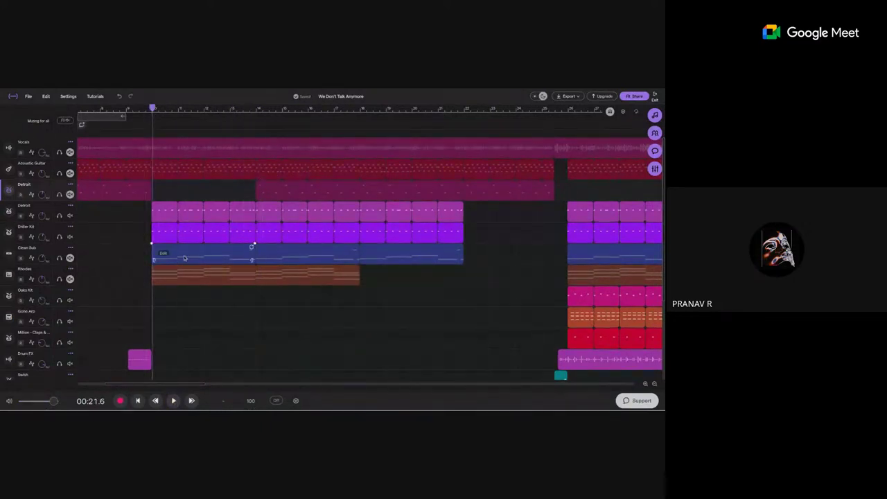
pyautogui.click(70, 216)
pyautogui.click(70, 237)
pyautogui.click(70, 257)
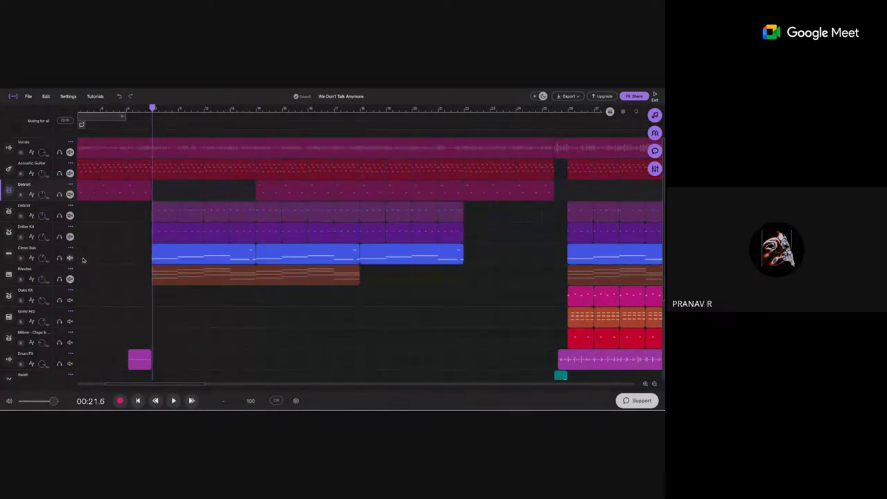
pyautogui.moveTo(152, 109)
pyautogui.mouseDown()
pyautogui.moveTo(133, 110)
pyautogui.moveTo(157, 115)
pyautogui.mouseUp()
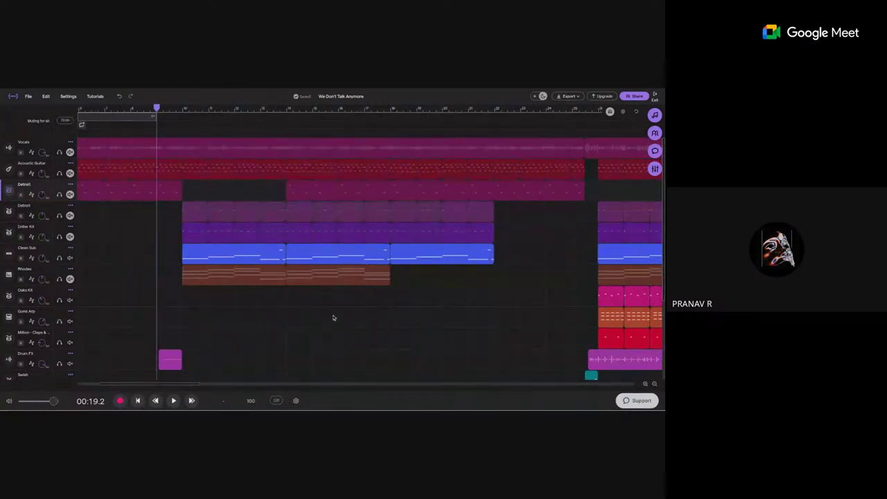
pyautogui.click(184, 108)
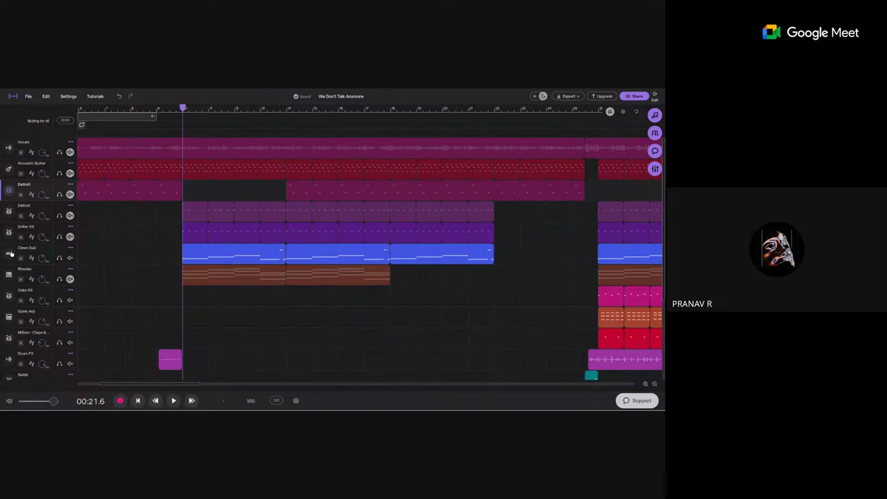
pyautogui.click(173, 401)
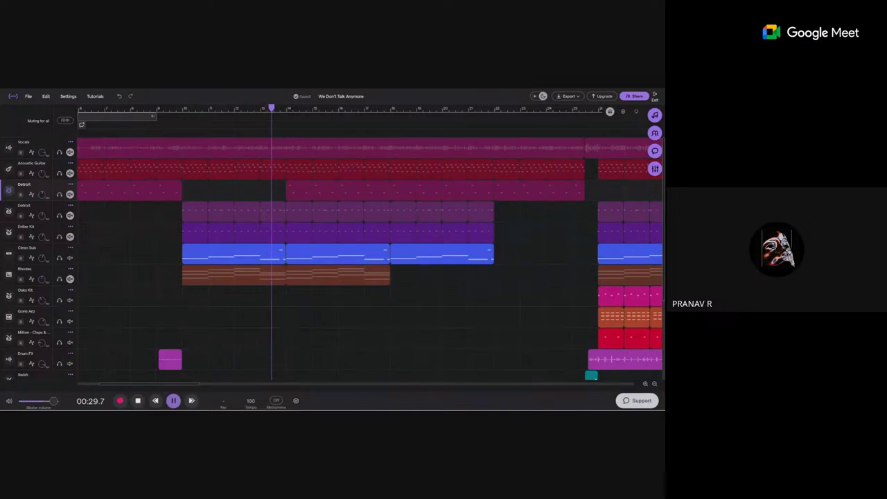
pyautogui.press('space')
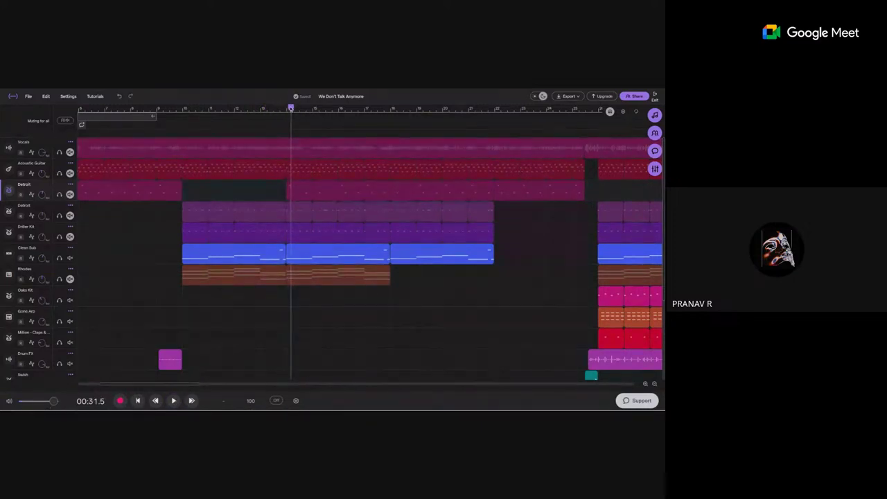
# - Mute Clean Sub, unmute Rhodes, and play the Rhodes chords from bar 10
pyautogui.click(213, 109)
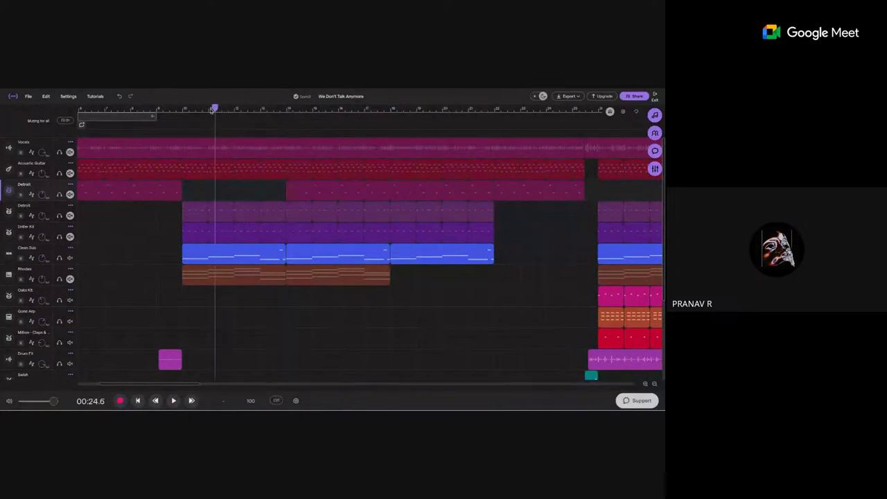
pyautogui.click(183, 109)
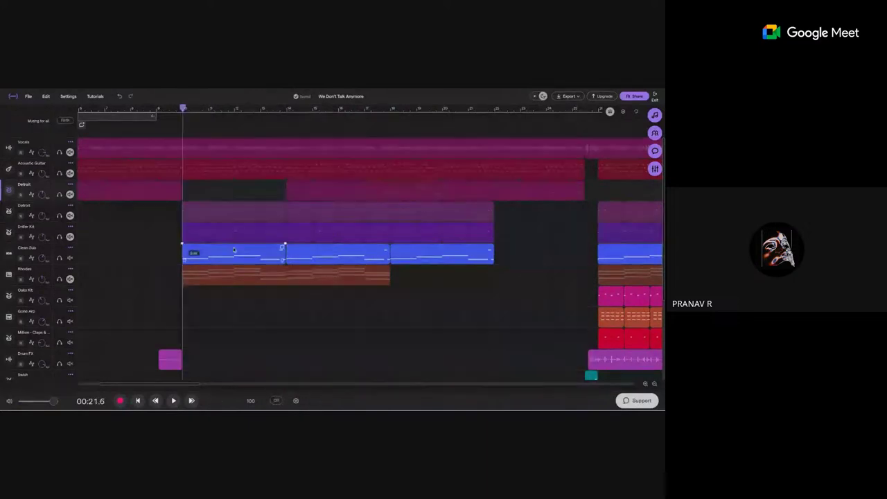
pyautogui.click(70, 258)
pyautogui.click(70, 279)
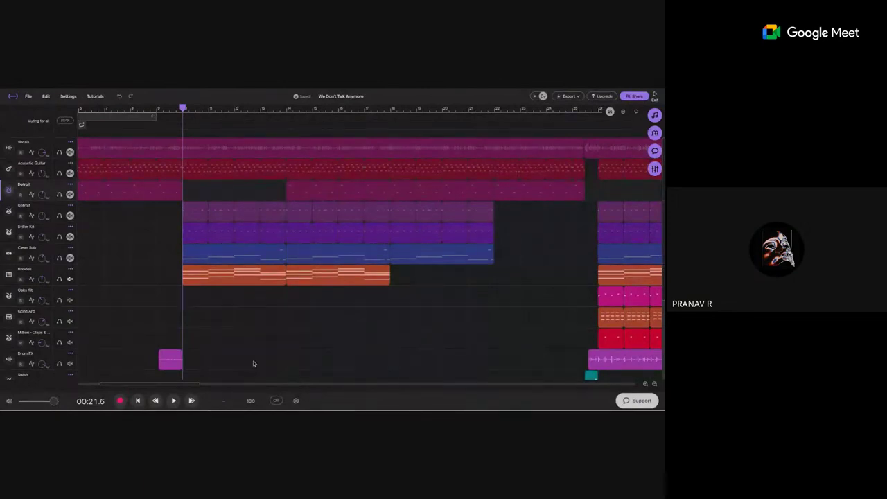
pyautogui.click(173, 400)
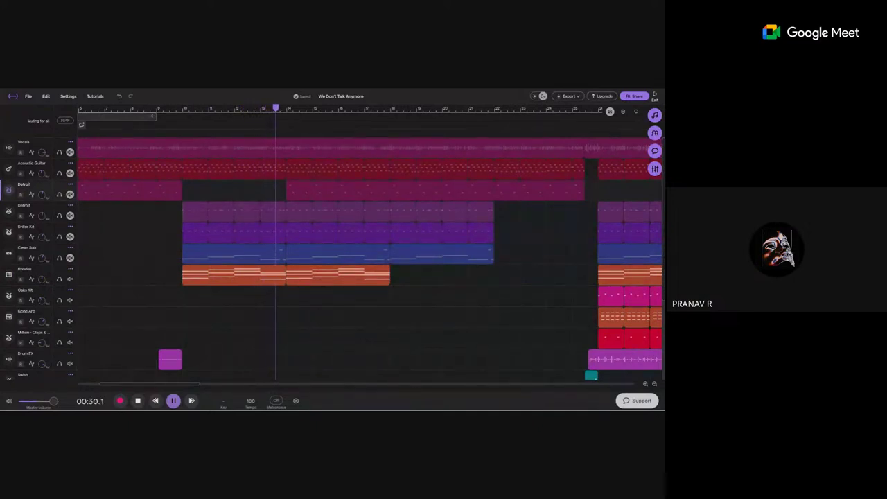
pyautogui.press('space')
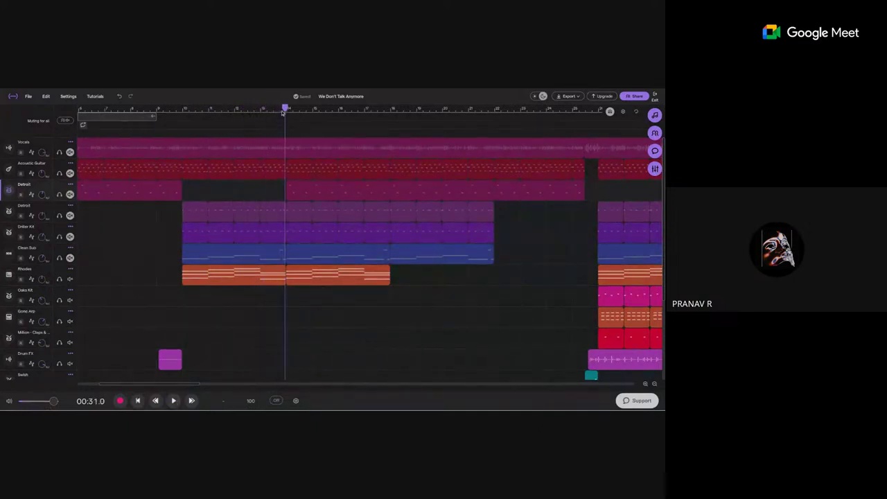
# - Place the playhead at bar 25, just before the song's second full section
pyautogui.moveTo(284, 109); pyautogui.dragTo(182, 111)
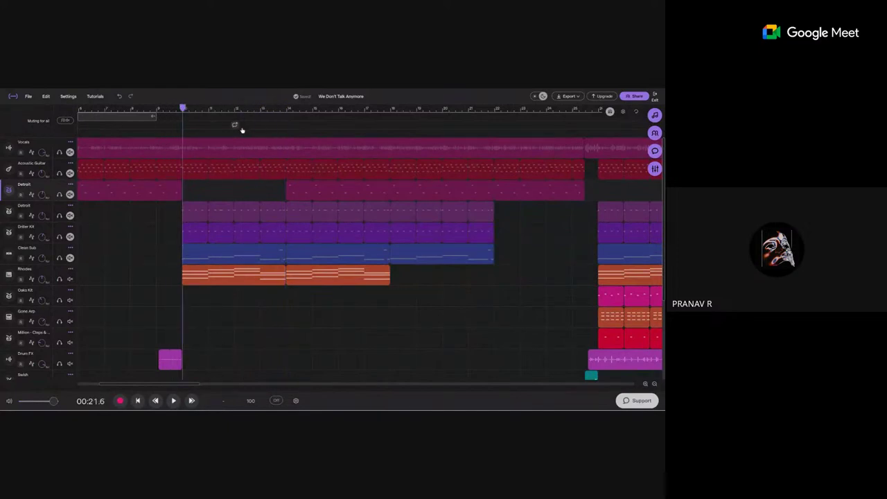
pyautogui.scroll(-5, 235, 124)
pyautogui.scroll(-1, 277, 134)
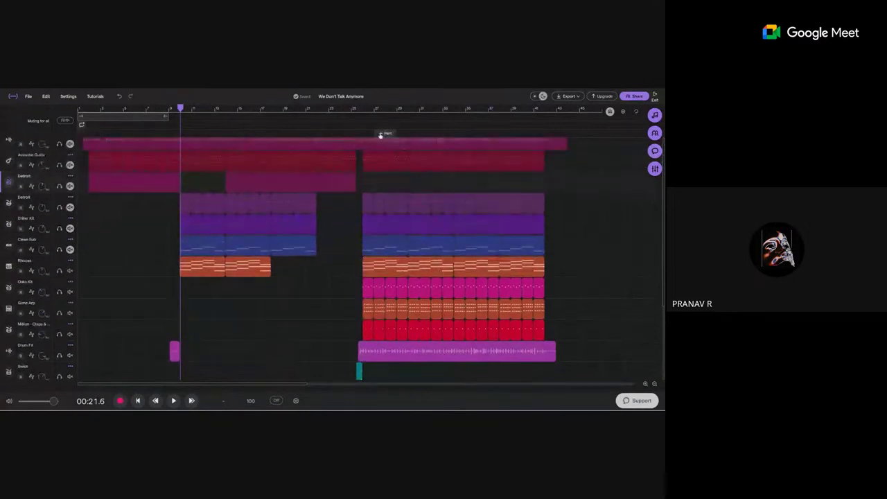
pyautogui.click(369, 113)
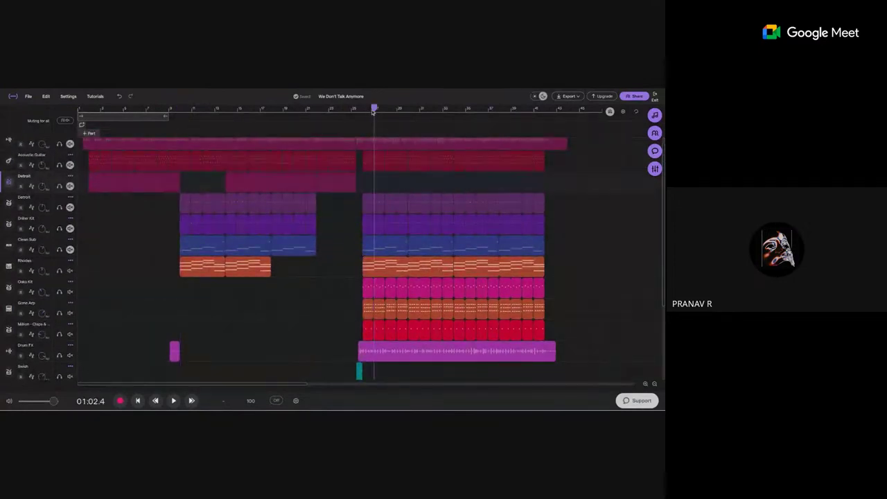
pyautogui.click(362, 113)
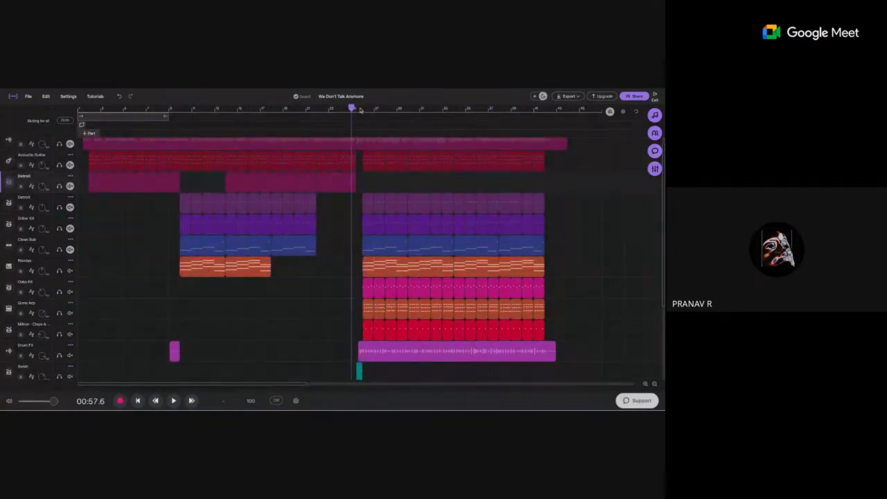
pyautogui.scroll(3, 389, 264)
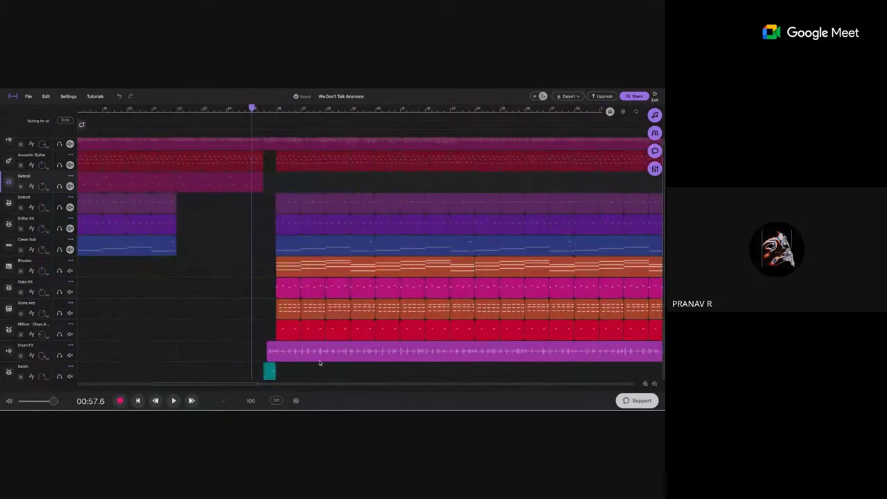
# - Place the playhead at bar 26, where the second full section begins
pyautogui.click(276, 110)
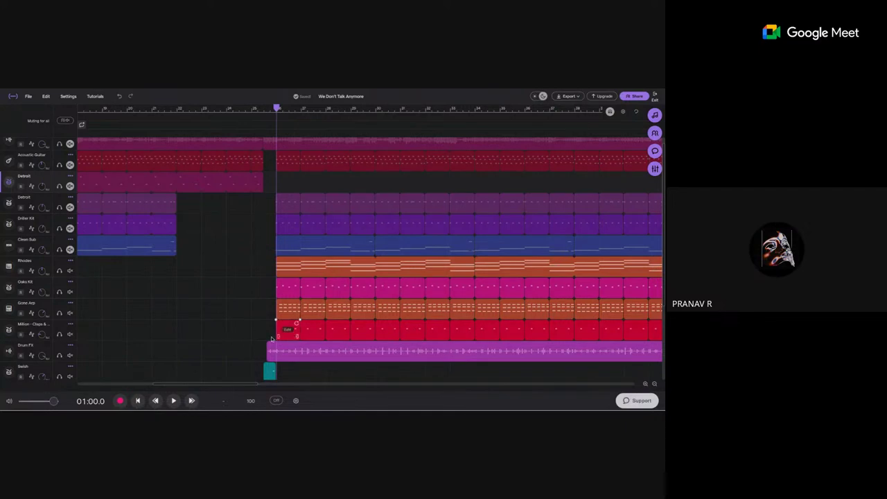
# - Examine the Drum FX track's options and the Rhodes track's export formats without choosing any of them
pyautogui.click(70, 346)
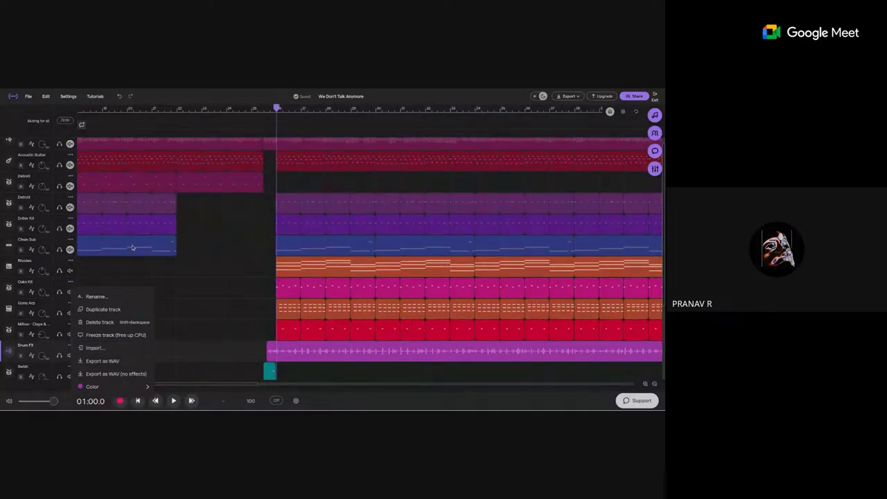
pyautogui.click(72, 242)
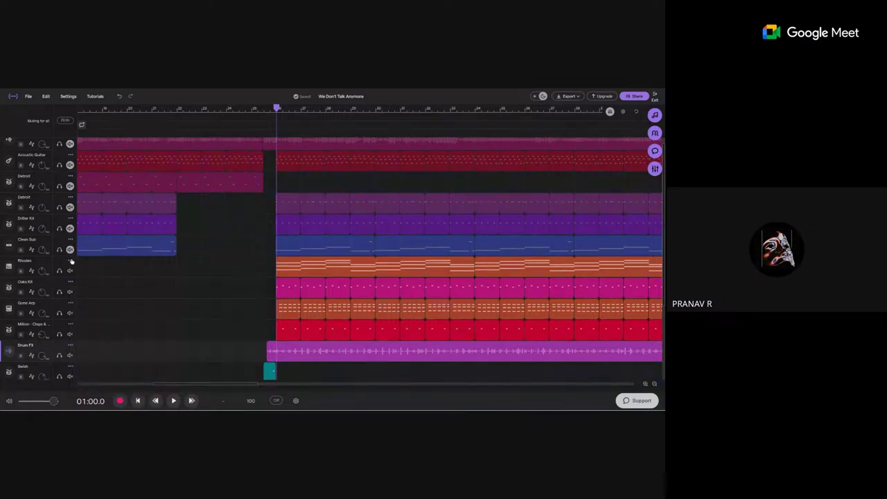
pyautogui.click(71, 261)
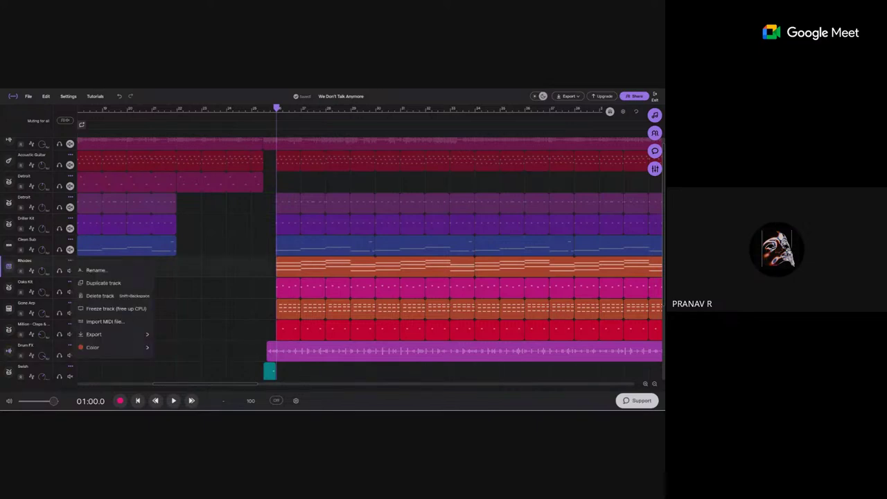
pyautogui.moveTo(107, 337)
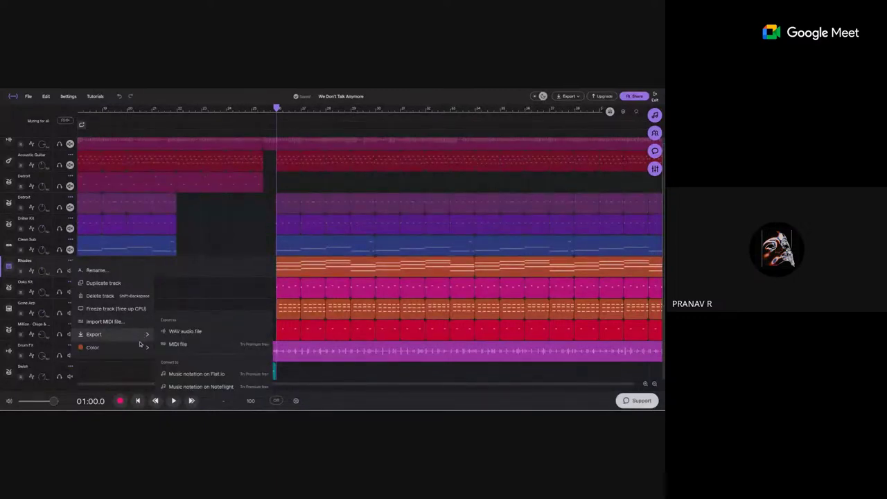
pyautogui.click(201, 266)
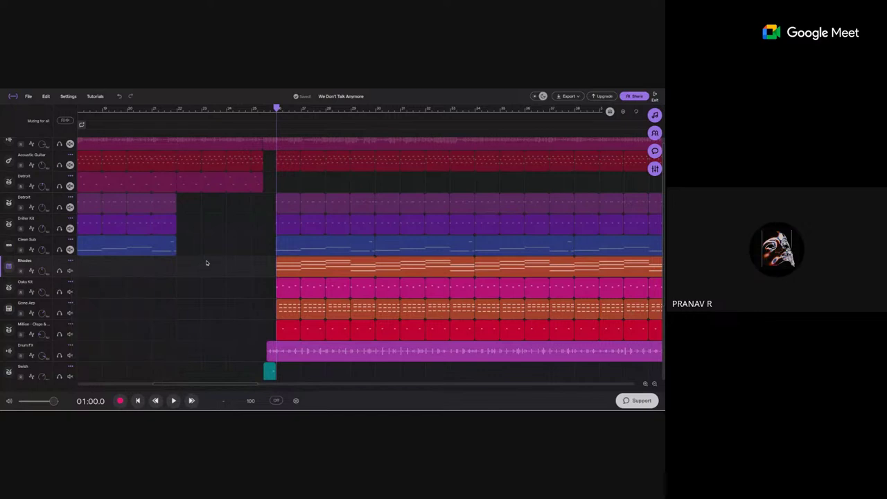
# - Unmute the Vocals track at the top of the song arrangement
pyautogui.scroll(-5, 242, 213)
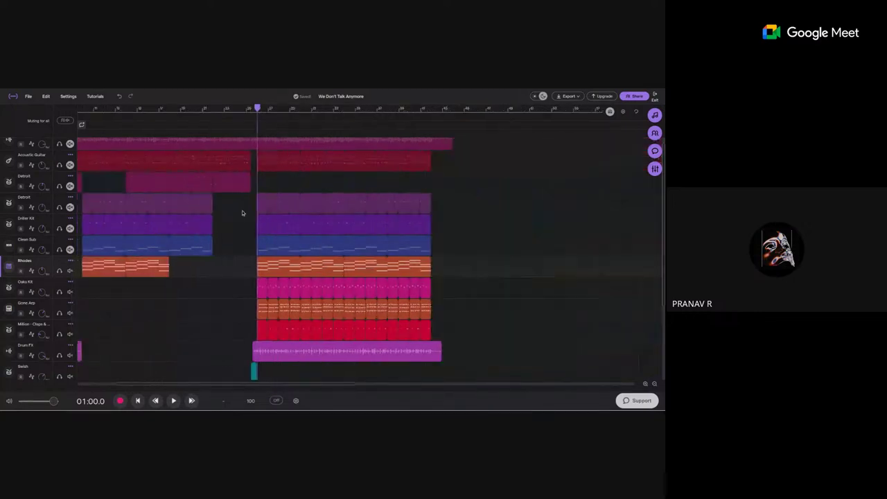
pyautogui.scroll(-1, 242, 213)
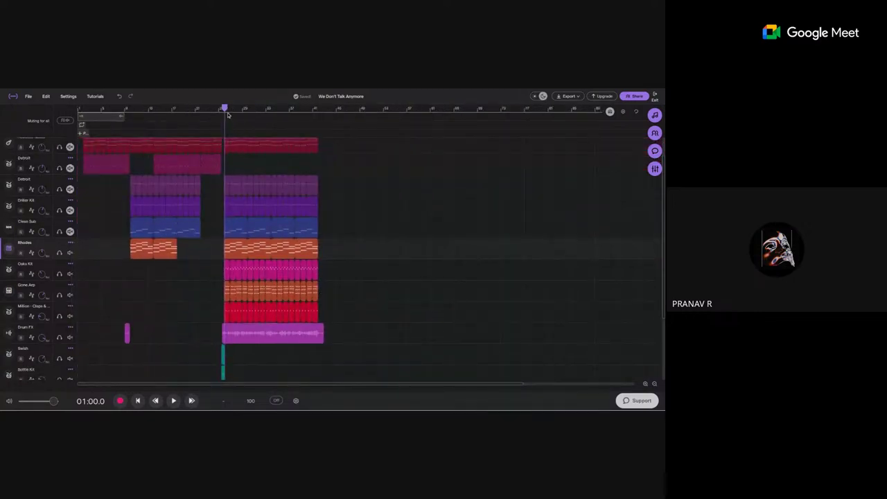
pyautogui.scroll(1, 261, 216)
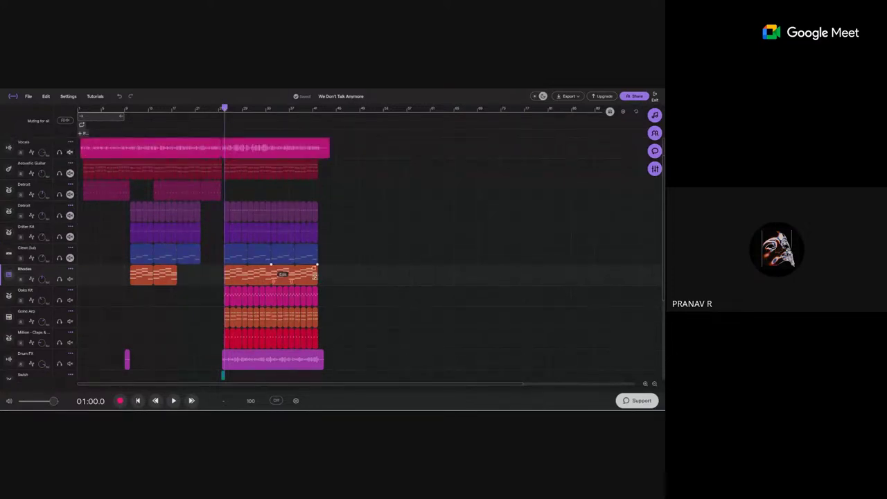
pyautogui.scroll(-1, 315, 276)
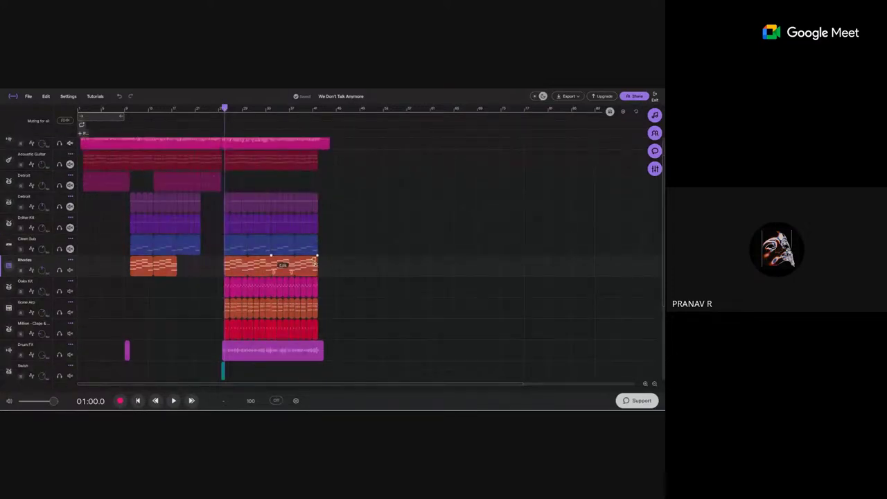
# - Mute the Rhodes, Vocals and Gone Arp tracks one by one while playing the second section, and pause playback
pyautogui.click(70, 269)
pyautogui.press('space')
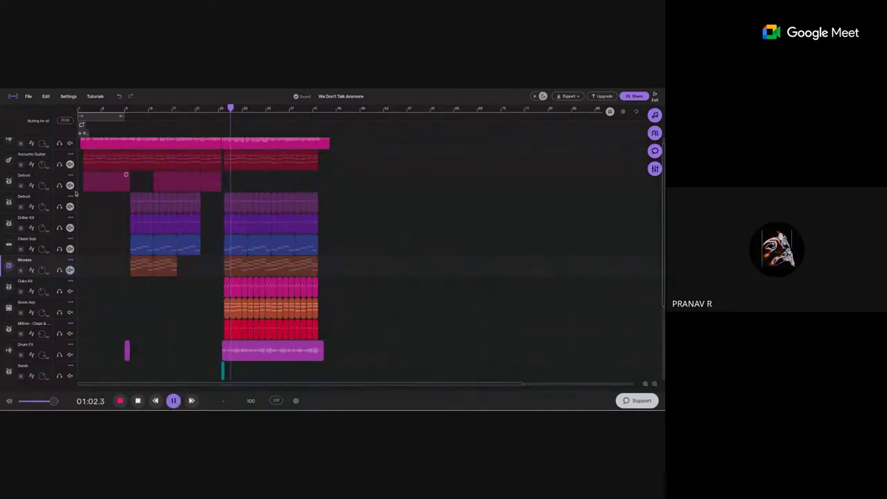
pyautogui.click(70, 143)
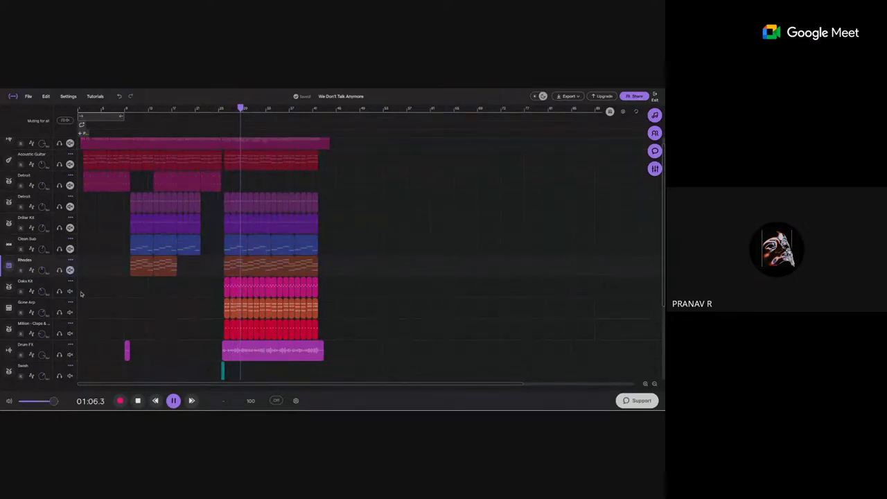
pyautogui.click(70, 313)
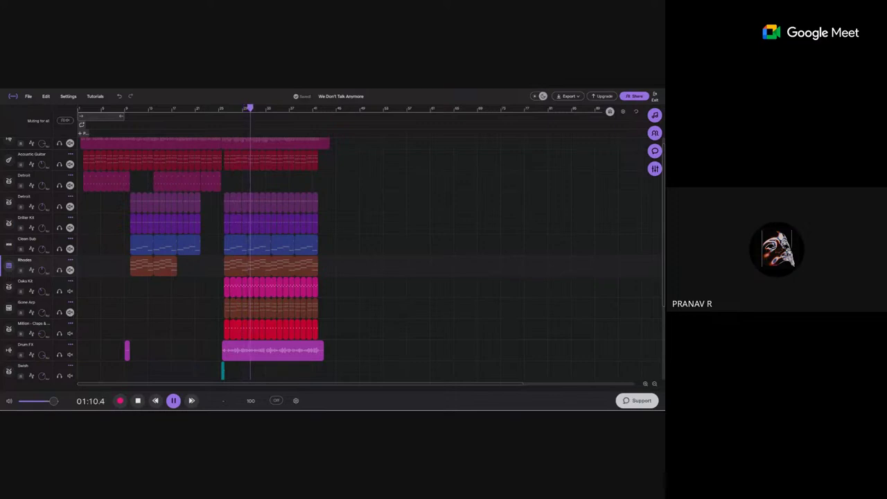
pyautogui.press('space')
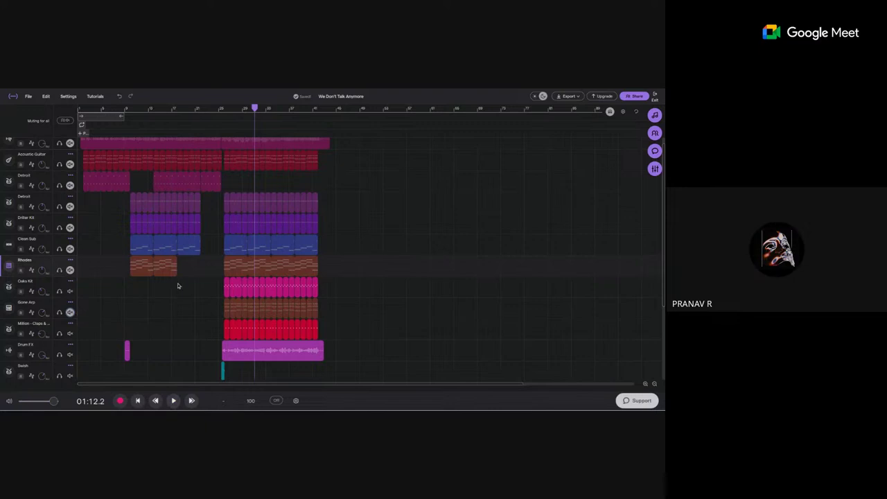
# - Unmute the Gone Arp track and mute the Oaks Kit and Million - Claps tracks
pyautogui.click(69, 313)
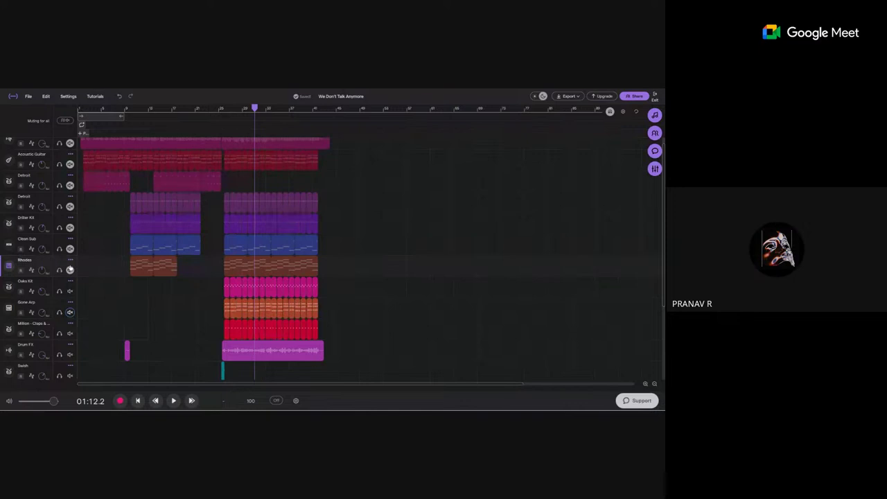
pyautogui.click(69, 271)
pyautogui.click(69, 271)
pyautogui.click(69, 313)
pyautogui.click(70, 291)
pyautogui.click(69, 313)
pyautogui.click(69, 334)
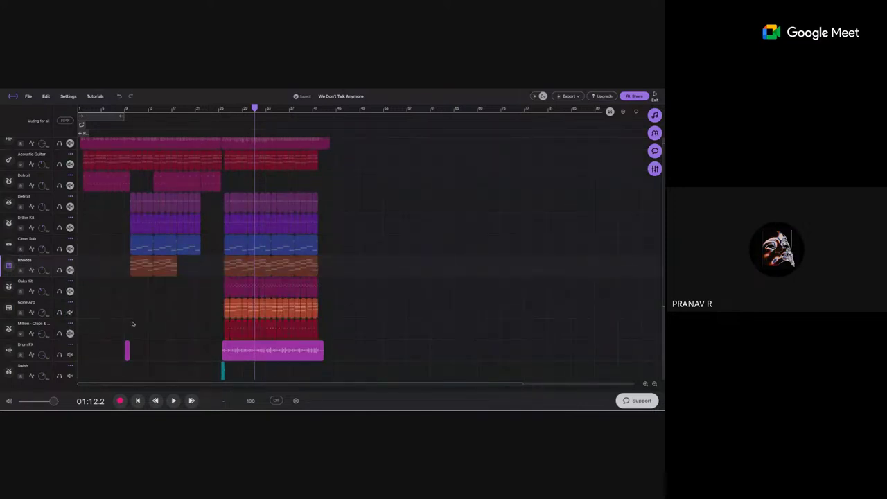
# - Play the song from the start of the second section and mute the Drum FX track during playback
pyautogui.click(221, 110)
pyautogui.press('space')
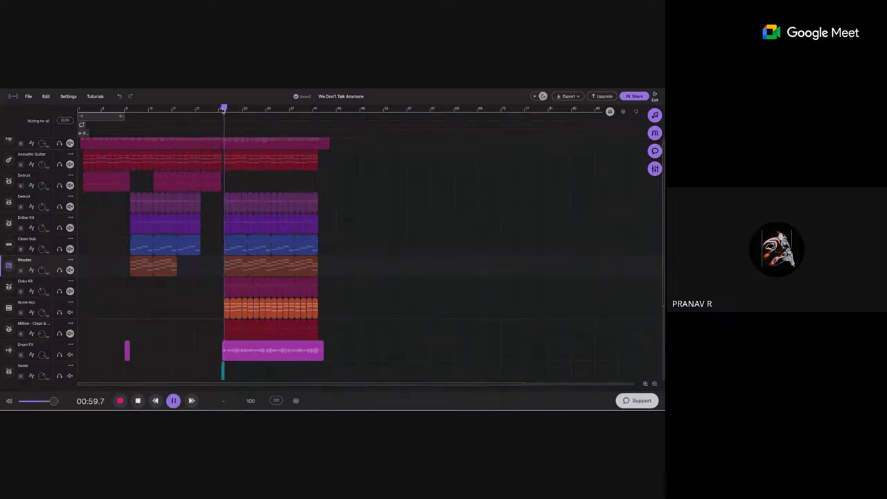
pyautogui.click(69, 354)
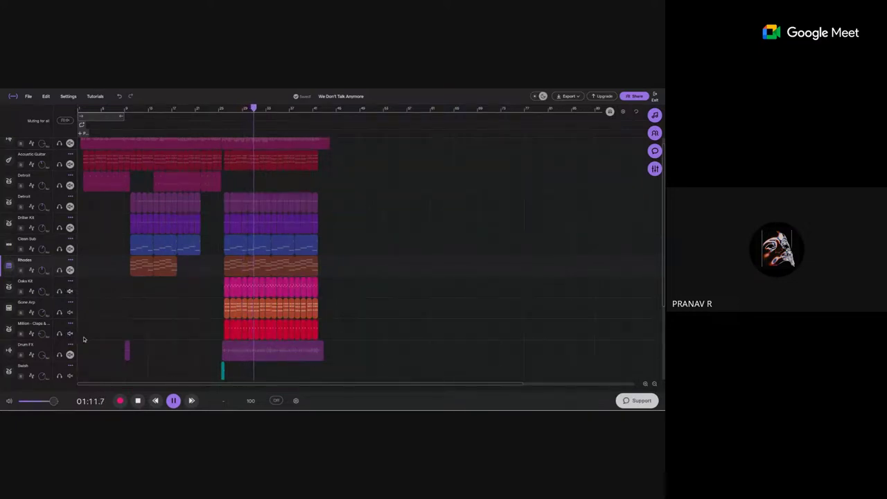
# - Bring the Driller Kit and second Detroit tracks back in during playback, and pause the song
pyautogui.click(70, 228)
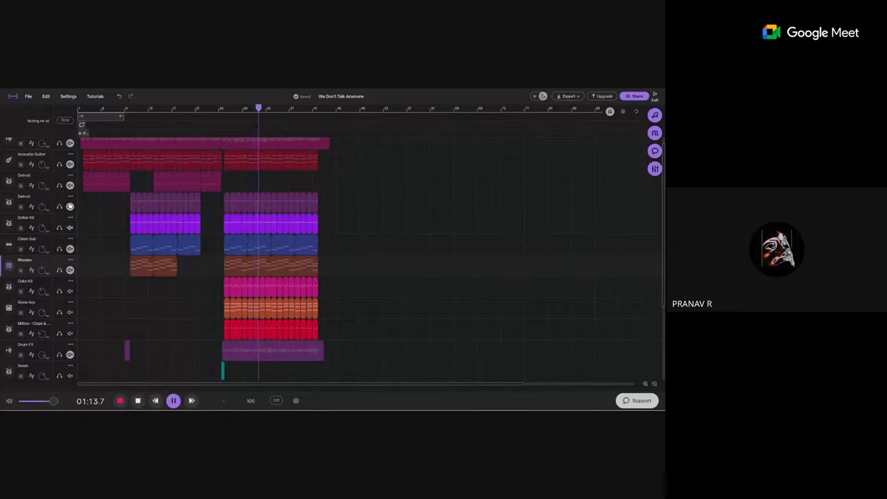
pyautogui.click(69, 206)
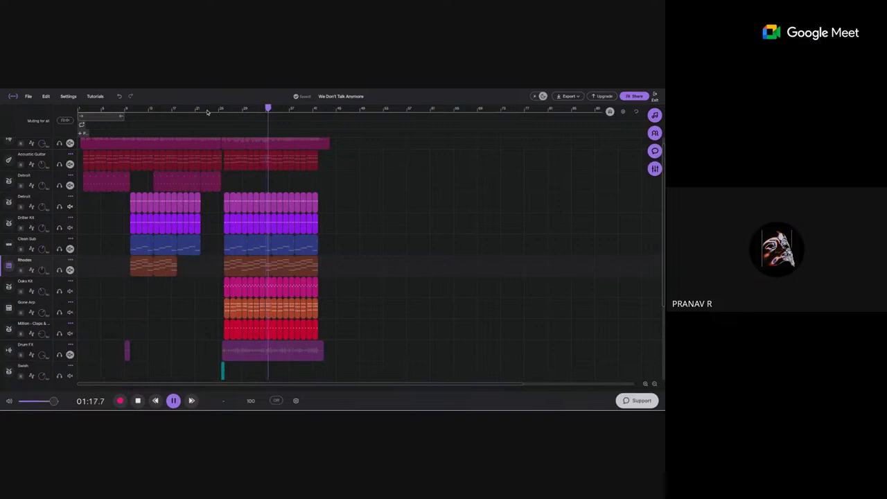
pyautogui.press('space')
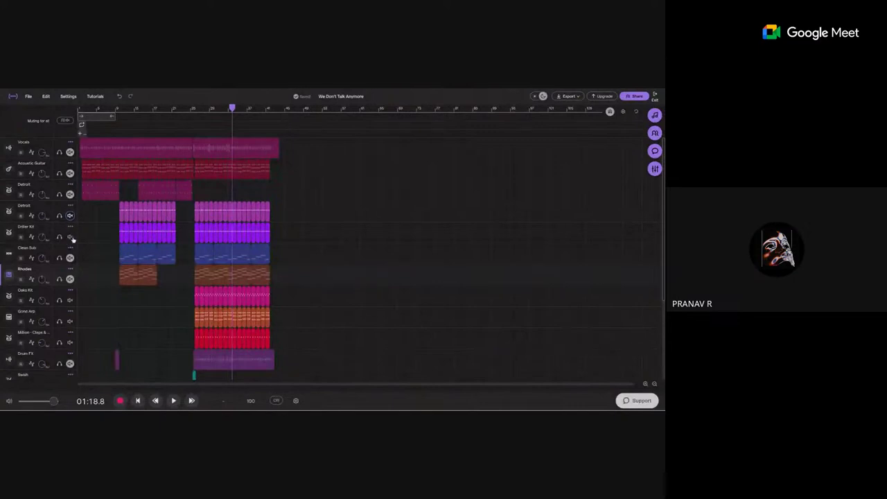
# - Unmute the remaining muted tracks: Clean Sub, Rhodes, Drum FX, first Detroit, Acoustic Guitar and Vocals
pyautogui.click(70, 258)
pyautogui.click(70, 279)
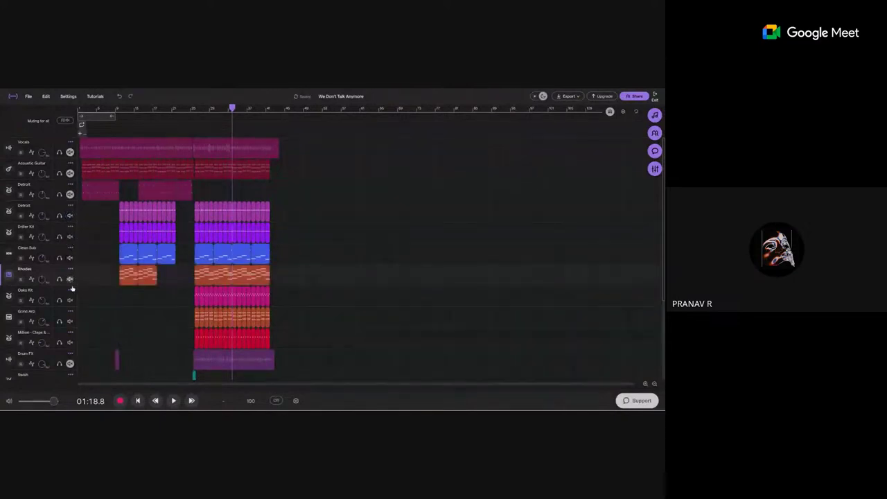
pyautogui.click(70, 364)
pyautogui.click(70, 194)
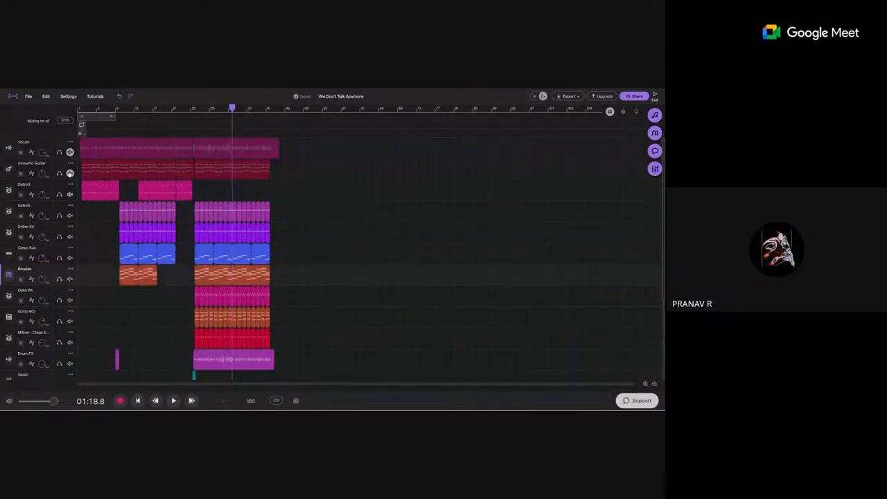
pyautogui.click(70, 174)
pyautogui.click(69, 153)
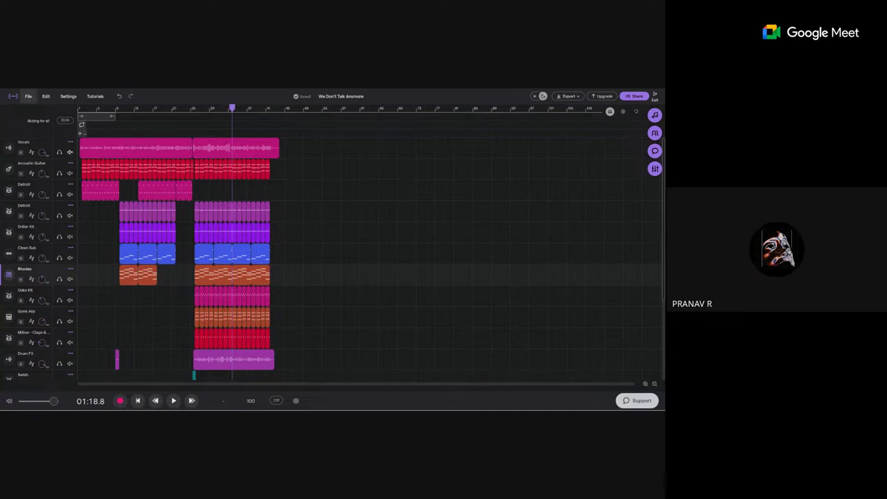
pyautogui.click(29, 97)
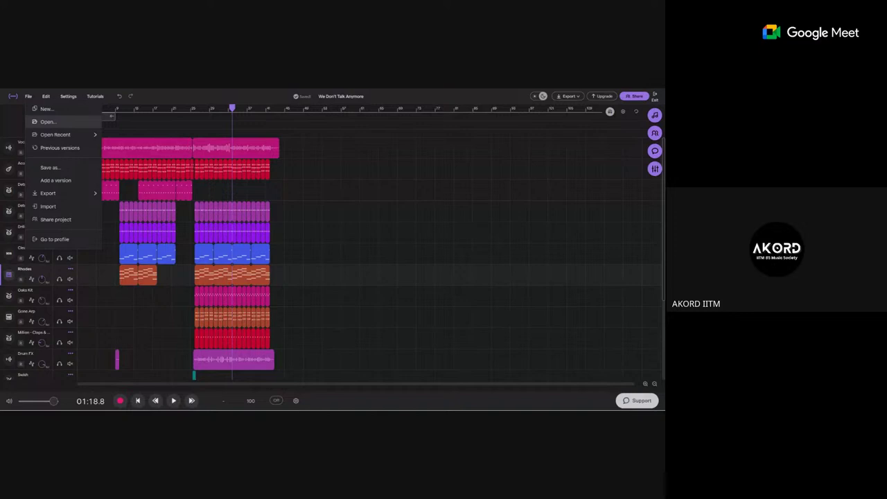
pyautogui.click(128, 122)
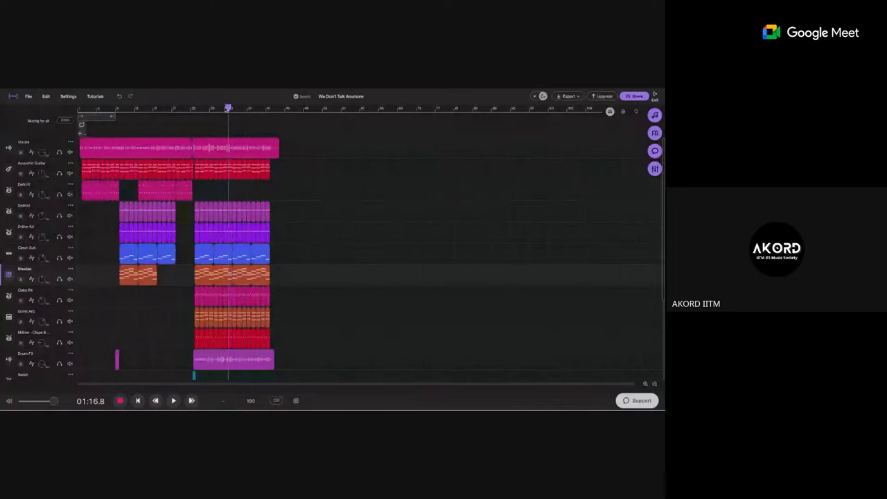
# - Mute every track from Acoustic Guitar down to Million - Claps, leaving Vocals audible
pyautogui.click(70, 172)
pyautogui.click(69, 194)
pyautogui.click(69, 215)
pyautogui.click(69, 236)
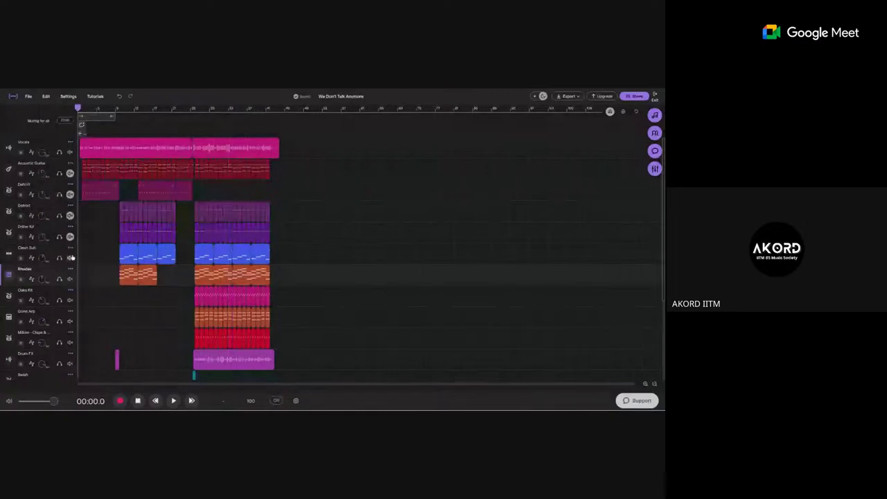
pyautogui.click(69, 258)
pyautogui.click(70, 279)
pyautogui.click(70, 311)
pyautogui.click(69, 298)
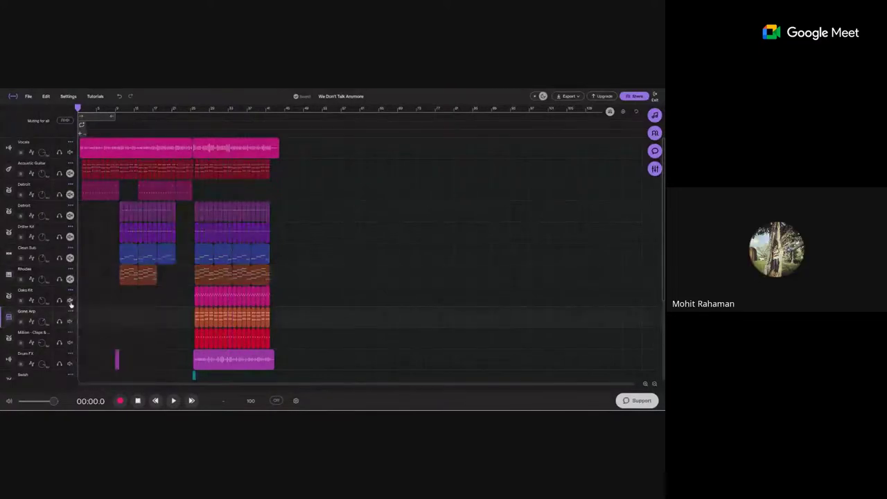
pyautogui.click(69, 300)
pyautogui.click(69, 321)
pyautogui.click(70, 342)
# - Mute the Drum FX track and the four tracks below it
pyautogui.scroll(-3, 69, 342)
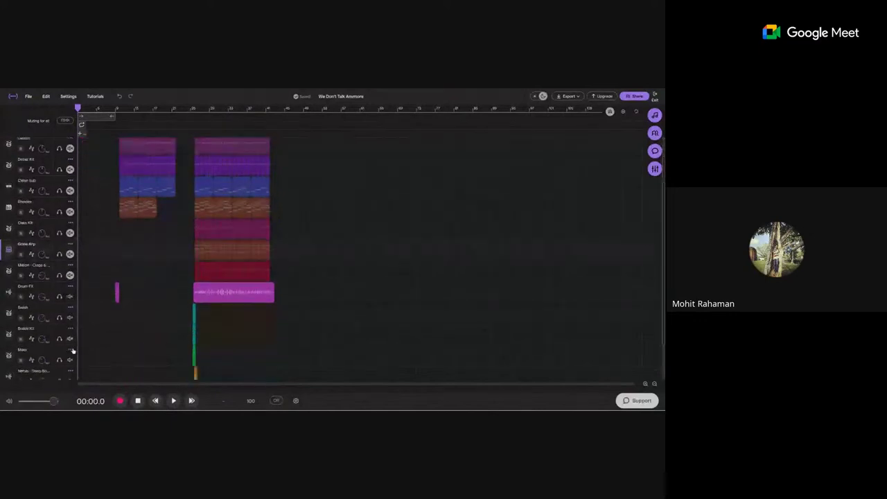
pyautogui.click(70, 284)
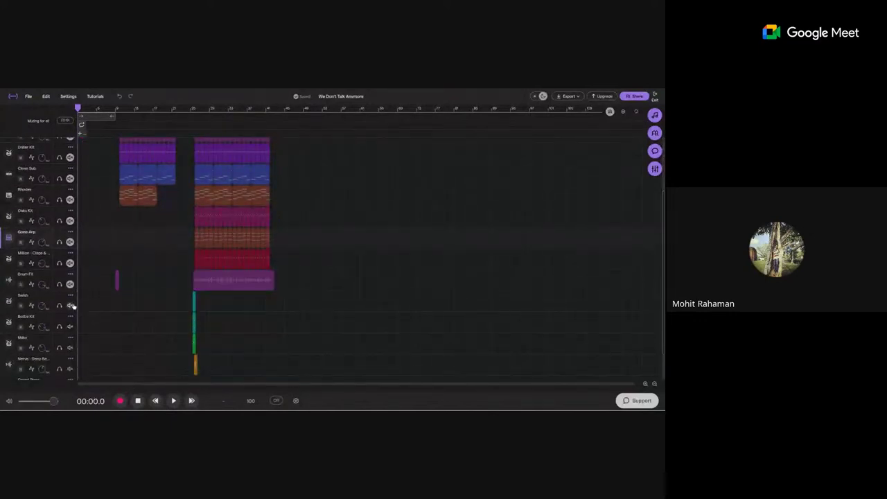
pyautogui.click(70, 306)
pyautogui.click(70, 327)
pyautogui.click(70, 347)
pyautogui.click(71, 368)
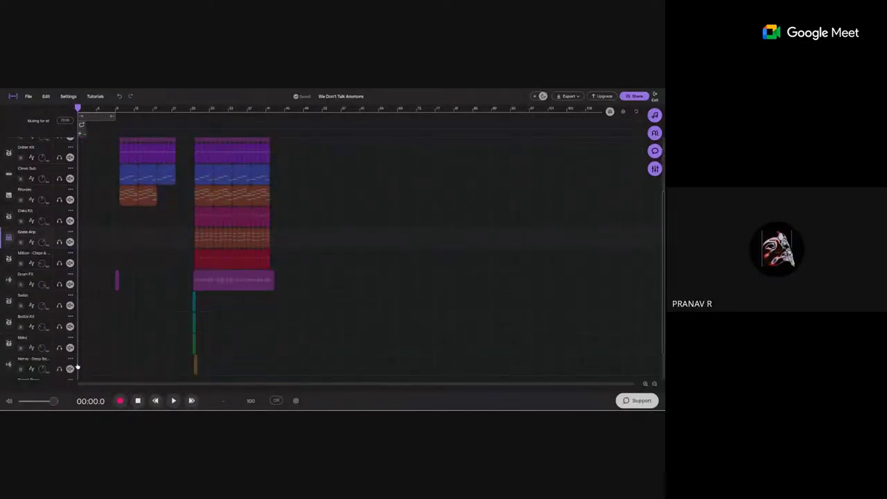
pyautogui.scroll(-2, 132, 307)
pyautogui.scroll(5, 139, 301)
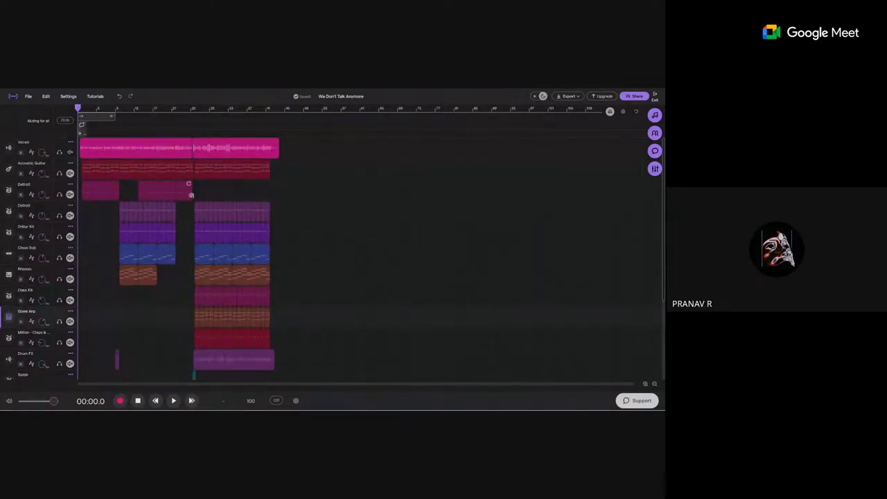
# - Play the song from the beginning to listen to the vocals alone, and pause it
pyautogui.press('space')
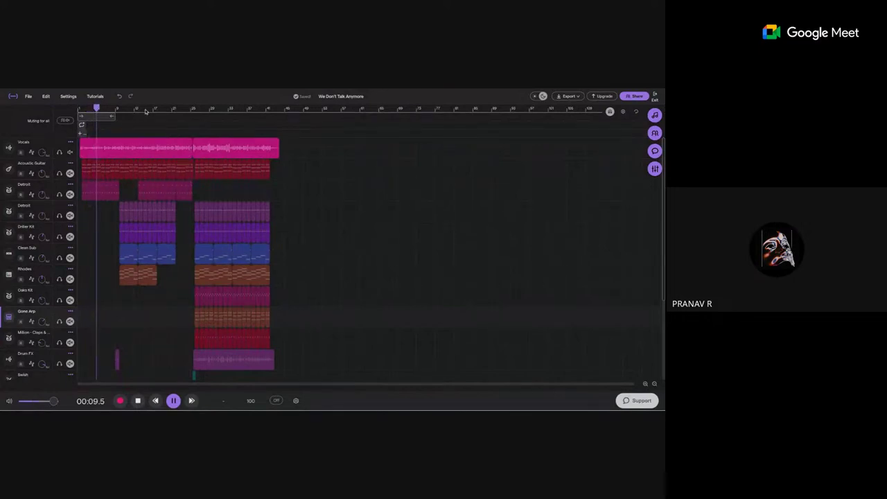
pyautogui.press('space')
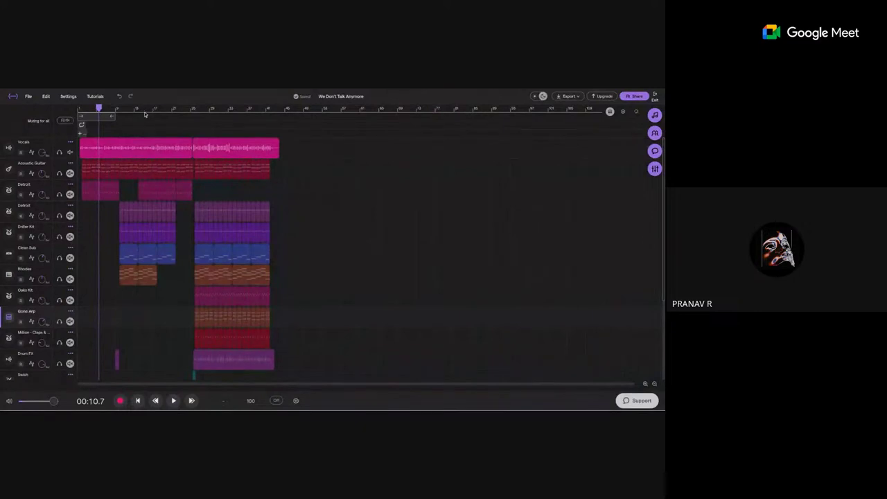
# - Mute Vocals, unmute Acoustic Guitar, and resume playback, adding the first Detroit track while the song plays
pyautogui.click(69, 153)
pyautogui.click(70, 174)
pyautogui.press('space')
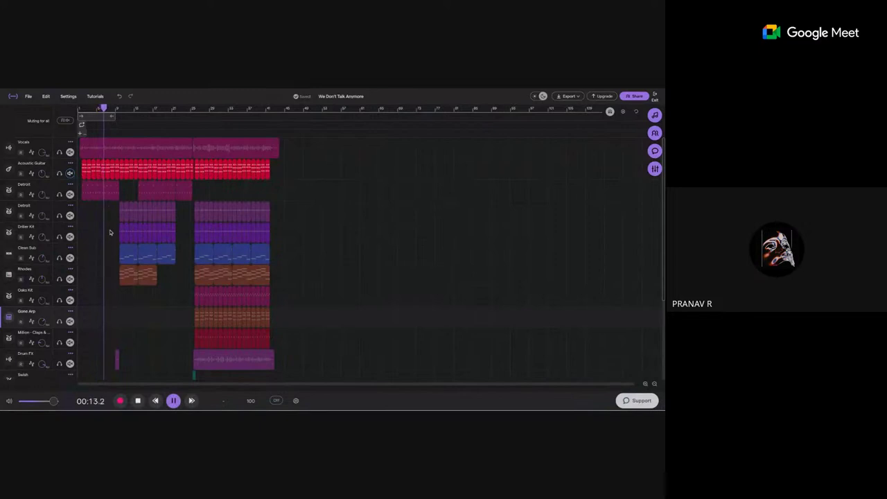
pyautogui.click(70, 195)
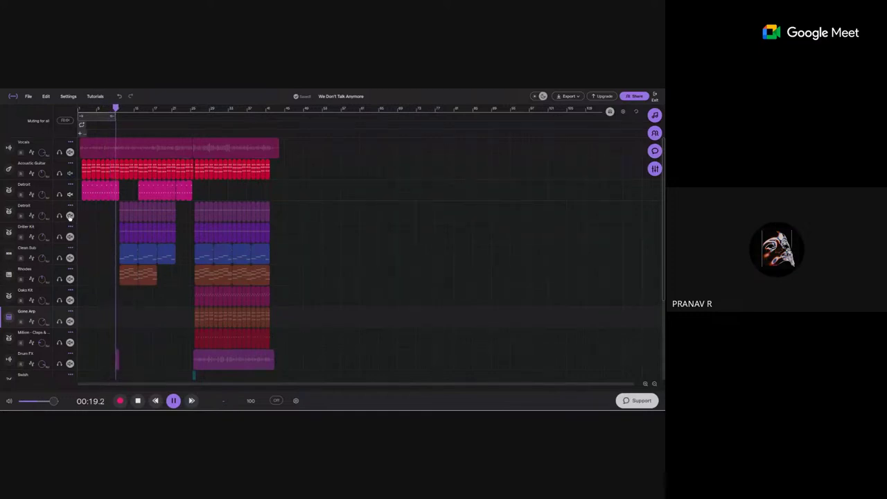
# - Unmute the second Detroit, Driller Kit, Clean Sub and Rhodes tracks one after another during playback
pyautogui.click(70, 216)
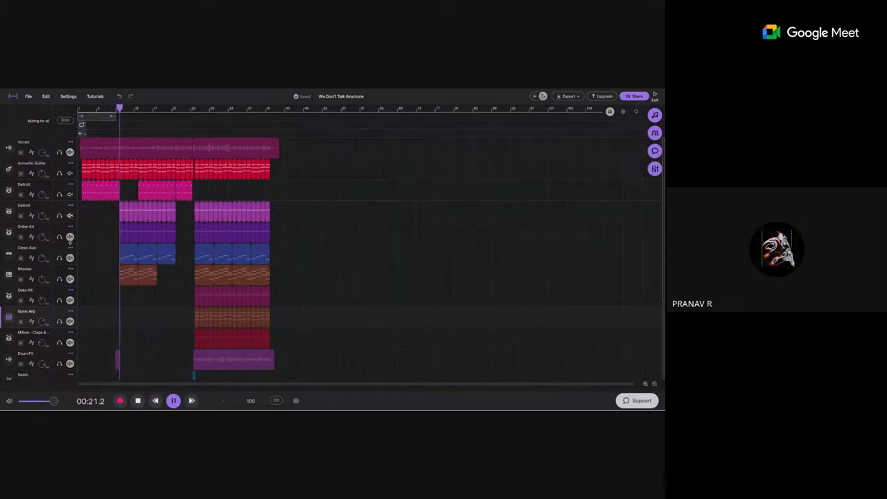
pyautogui.click(69, 237)
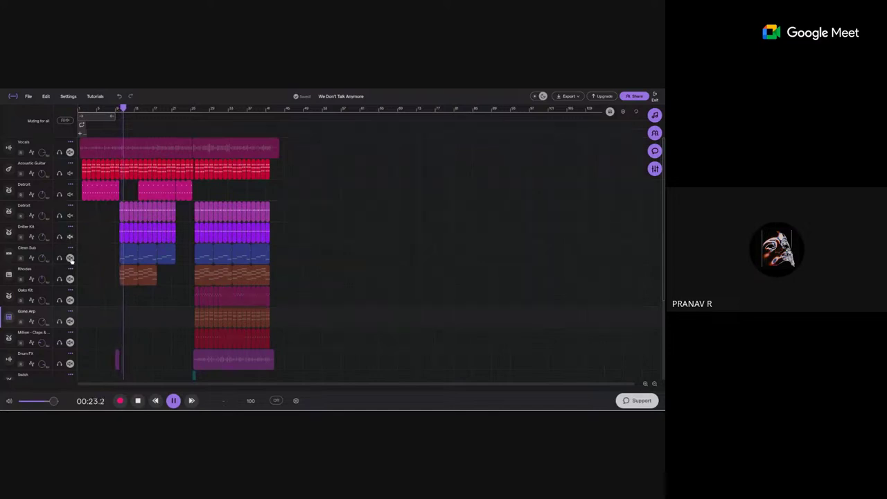
pyautogui.click(69, 258)
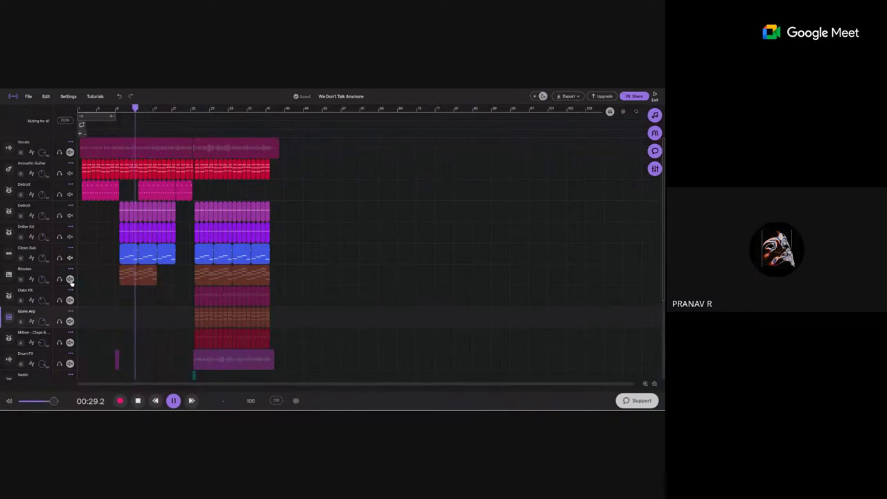
pyautogui.click(70, 279)
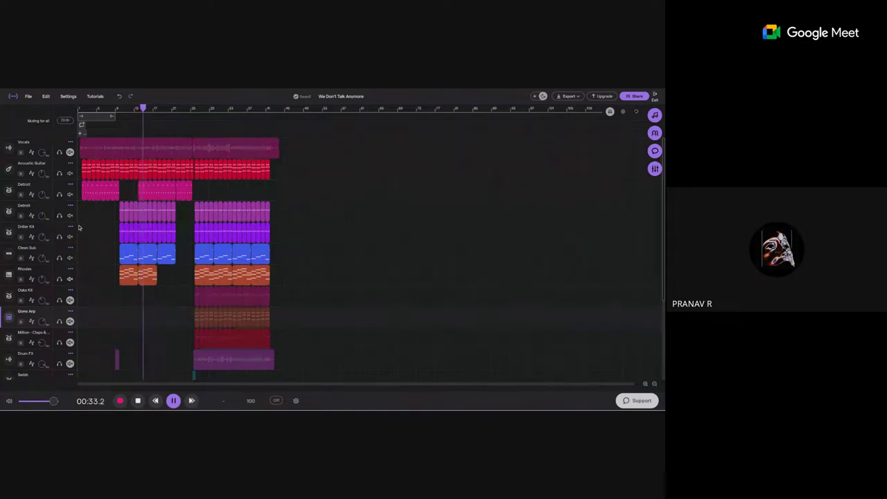
# - Unmute the Oaks Kit, Gone Arp and Million - Claps tracks while the song keeps playing
pyautogui.click(70, 300)
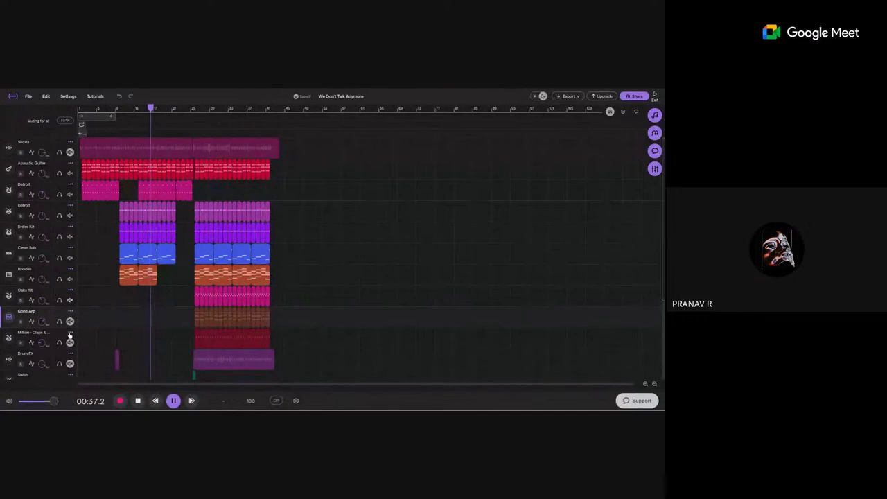
pyautogui.click(70, 322)
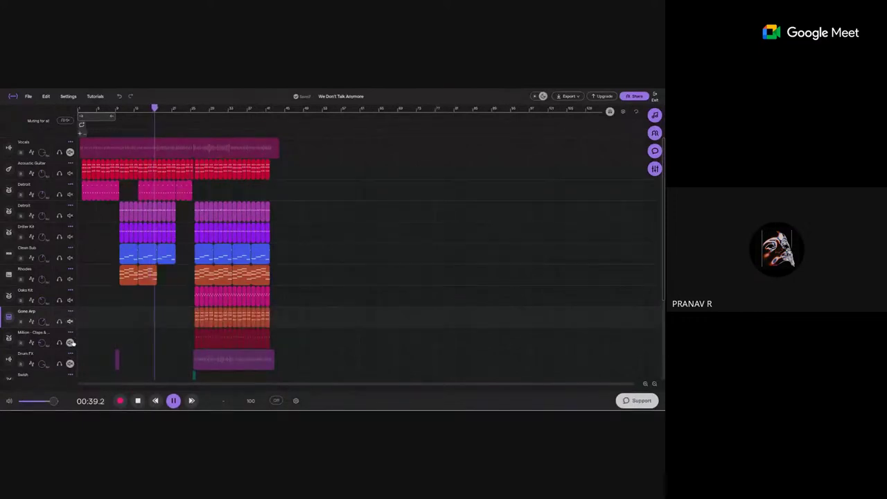
pyautogui.click(70, 342)
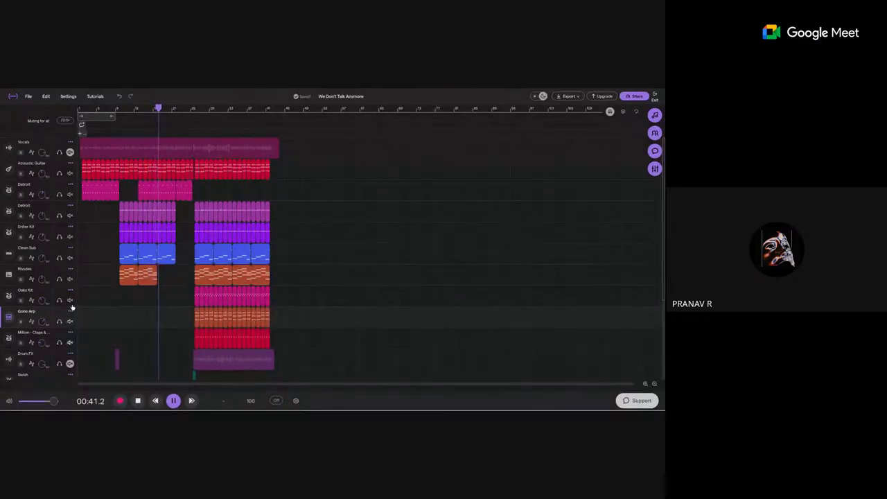
# - Mute the Driller Kit and both Detroit tracks during playback
pyautogui.click(70, 237)
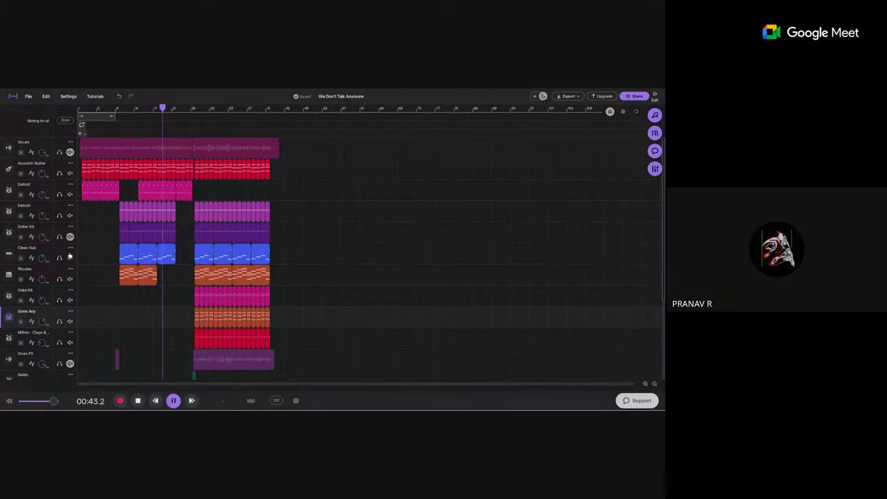
pyautogui.click(70, 215)
pyautogui.click(70, 194)
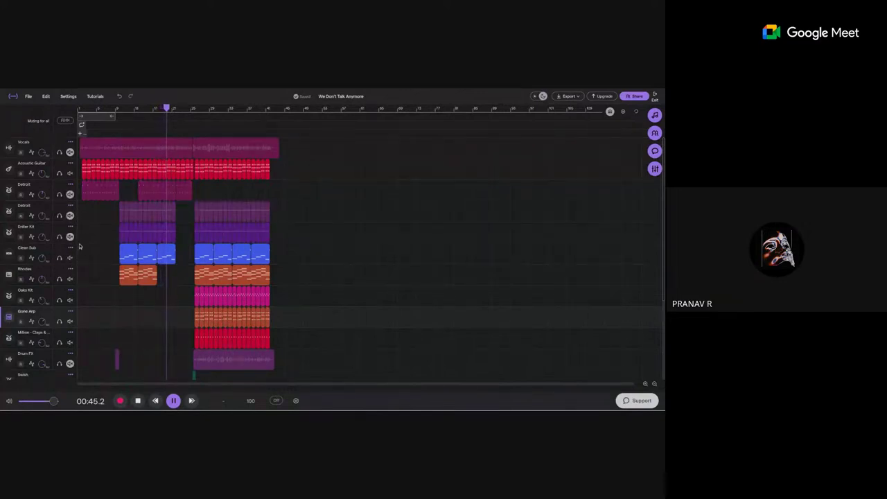
# - Mute Acoustic Guitar while restoring both Detroit tracks and Driller Kit, and bring Acoustic Guitar back in during playback
pyautogui.click(70, 173)
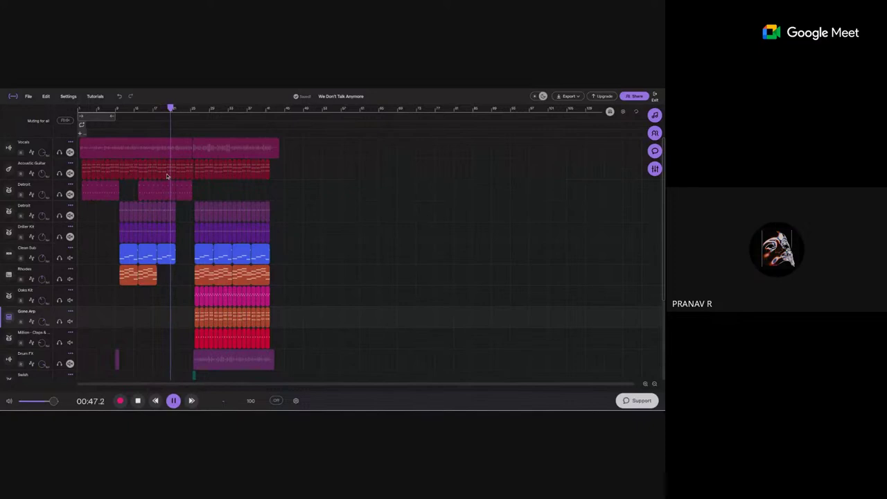
pyautogui.click(70, 194)
pyautogui.click(70, 215)
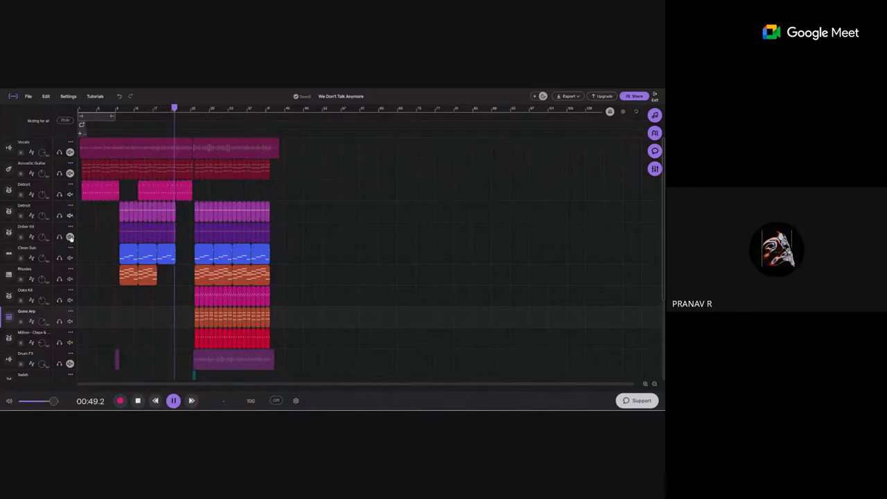
pyautogui.click(70, 236)
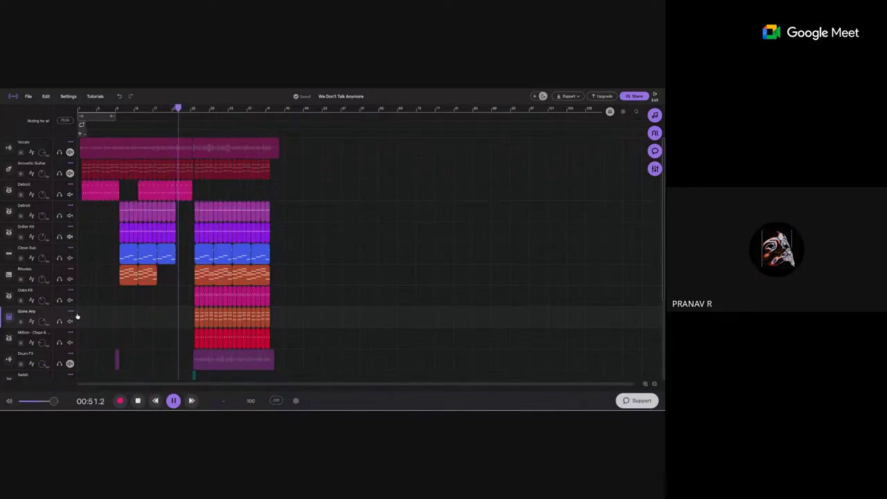
pyautogui.click(70, 173)
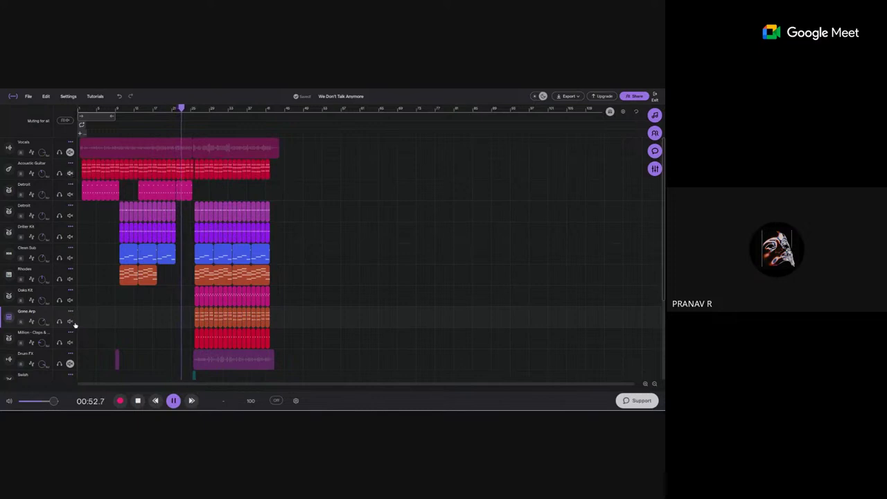
# - Unmute the Drum FX, Swish, Bottle Kit, Milky and Nerve tracks while the song keeps playing
pyautogui.click(70, 363)
pyautogui.scroll(-5, 125, 347)
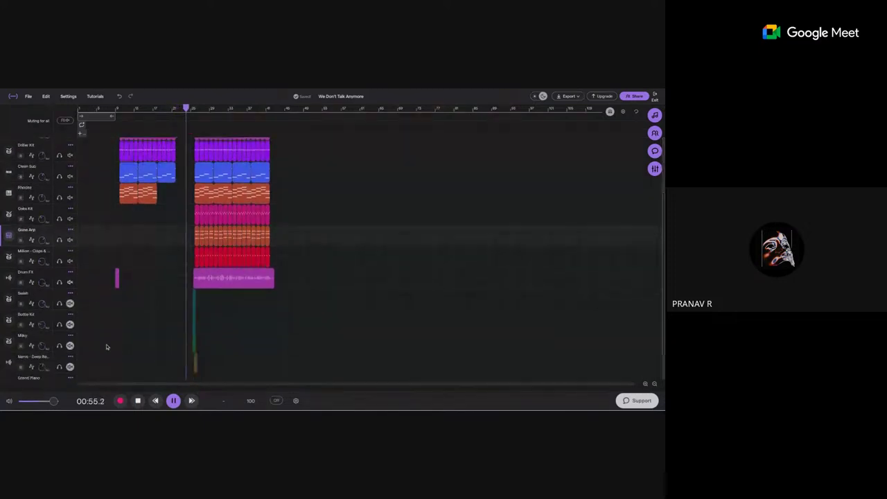
pyautogui.click(70, 304)
pyautogui.click(70, 325)
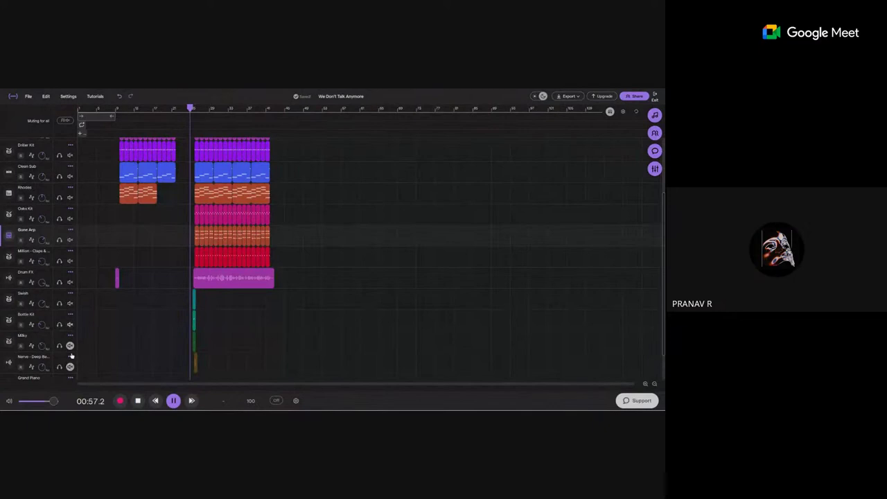
pyautogui.click(70, 345)
pyautogui.click(70, 367)
pyautogui.scroll(-2, 145, 354)
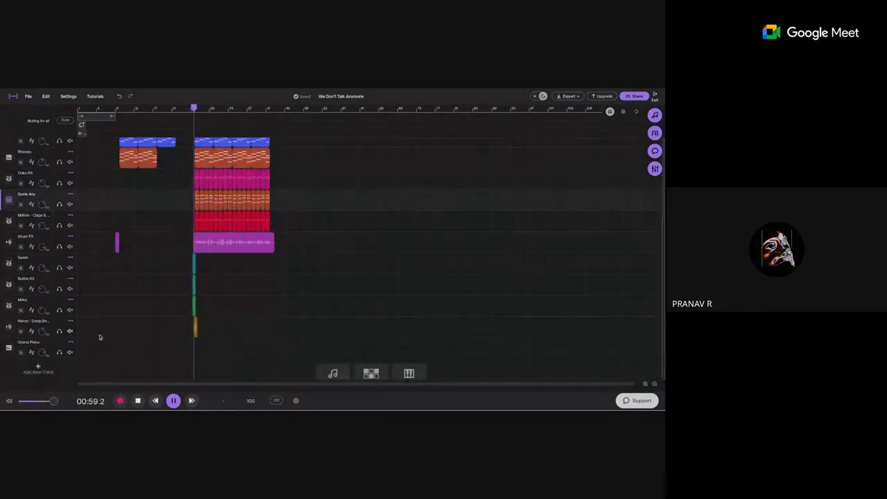
# - Unmute the Vocals track for the final section while the full arrangement plays
pyautogui.scroll(7, 104, 335)
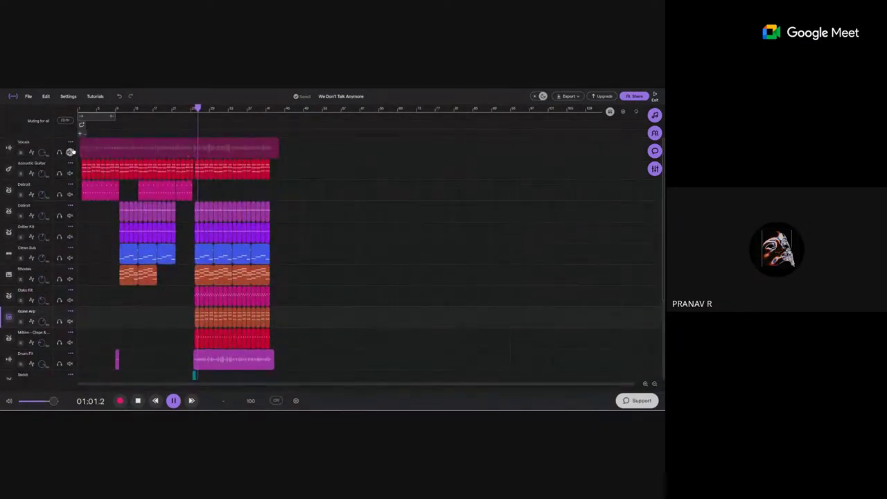
pyautogui.click(70, 152)
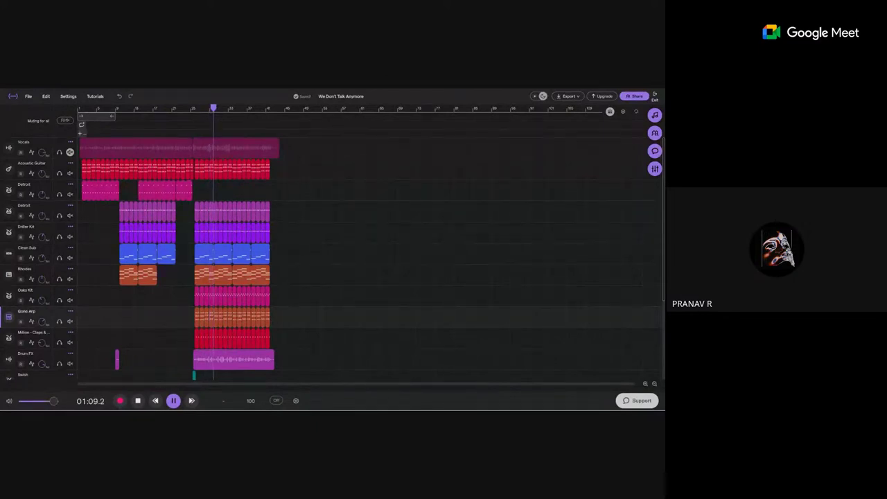
pyautogui.click(69, 152)
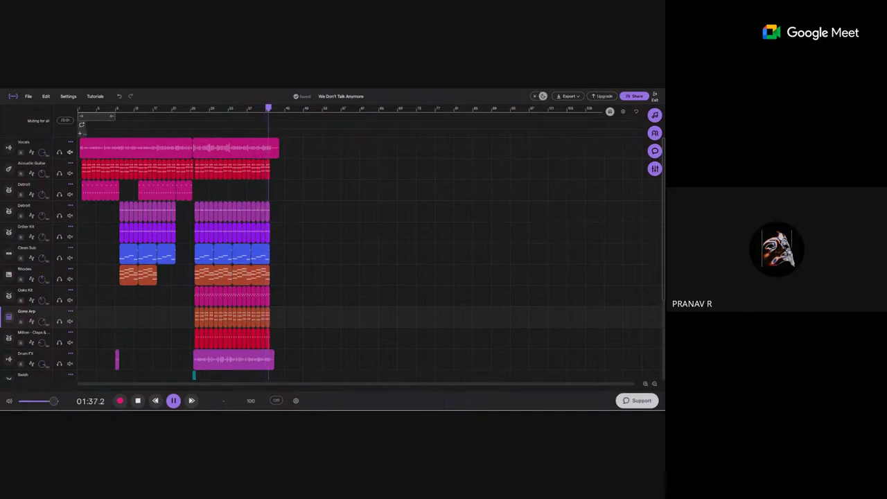
# - Pause playback at the end of the arrangement and return the playhead to the start of the song
pyautogui.press('space')
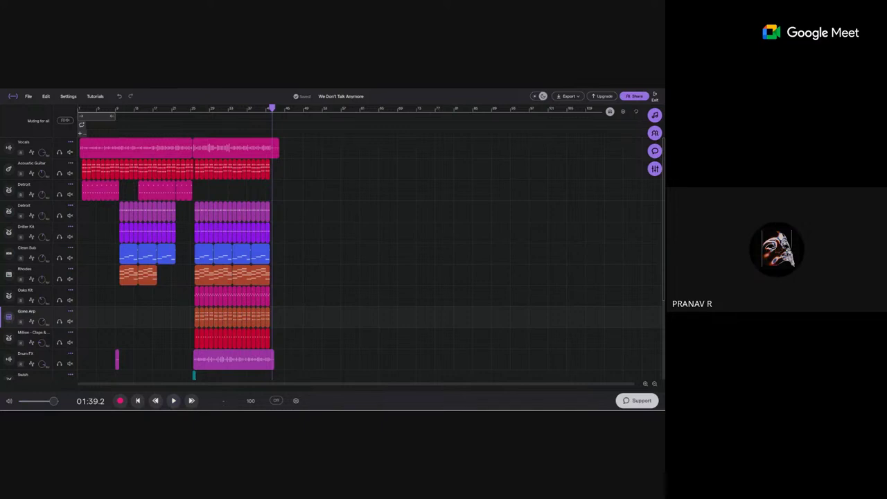
pyautogui.click(69, 152)
pyautogui.moveTo(272, 109); pyautogui.dragTo(62, 109)
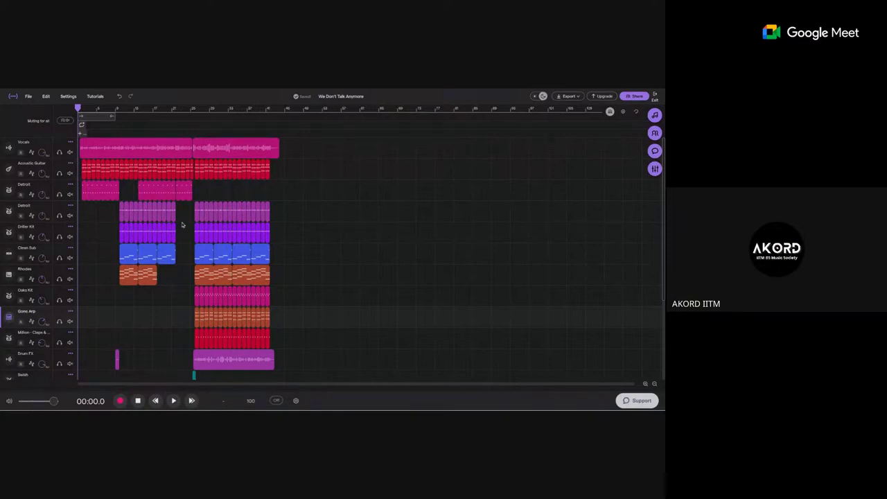
# - Add a new Keys track below the existing Grand Piano track
pyautogui.scroll(-4, 40, 319)
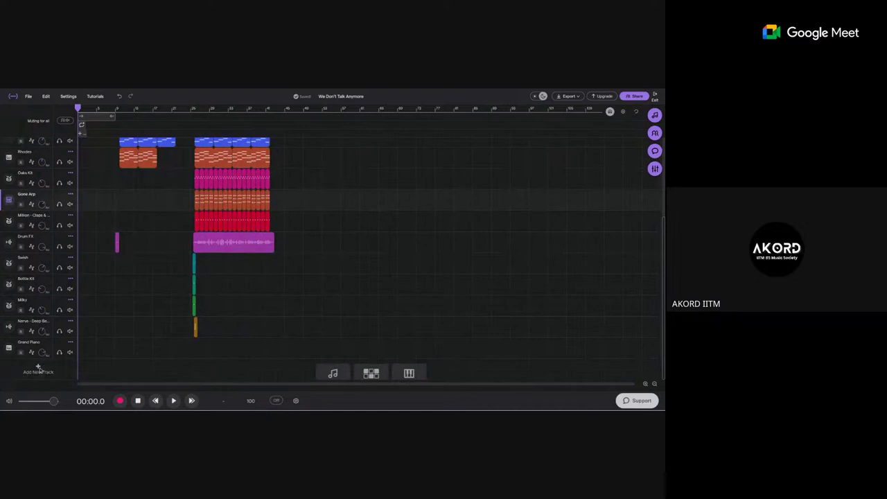
pyautogui.click(39, 367)
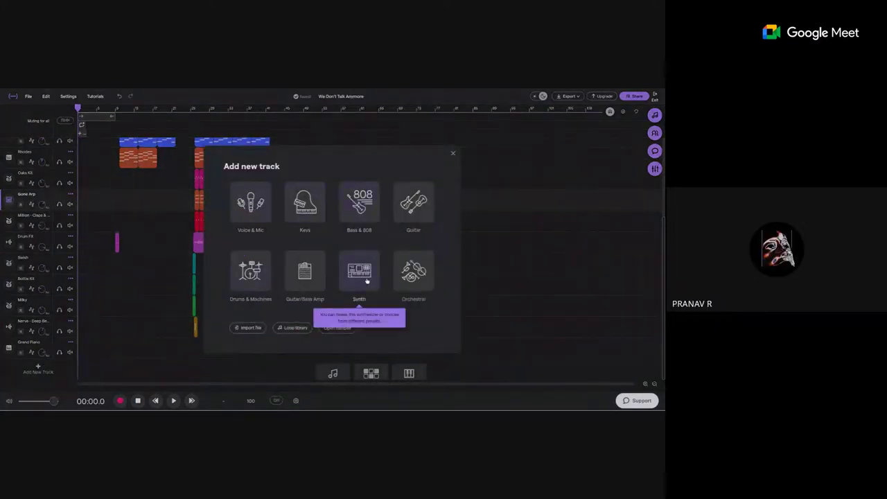
pyautogui.click(298, 209)
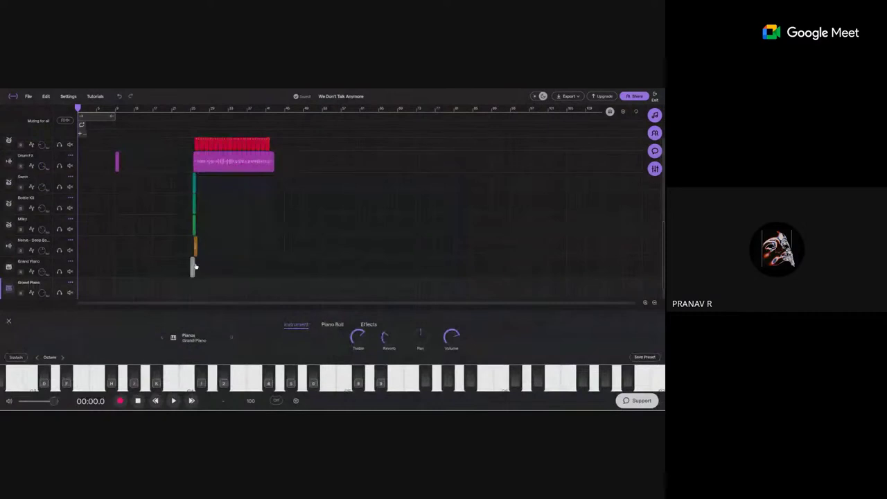
# - Open the new track's instrument presets and look through the Choir and Organs presets under Keys
pyautogui.click(199, 340)
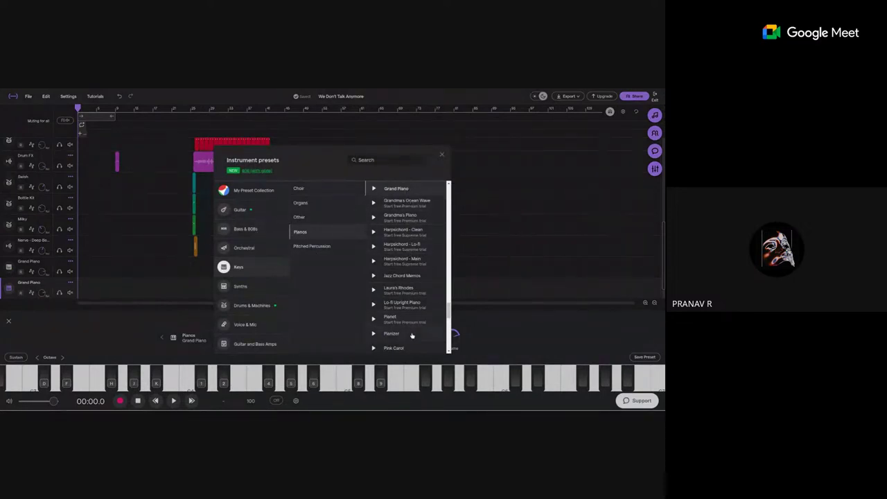
pyautogui.click(311, 187)
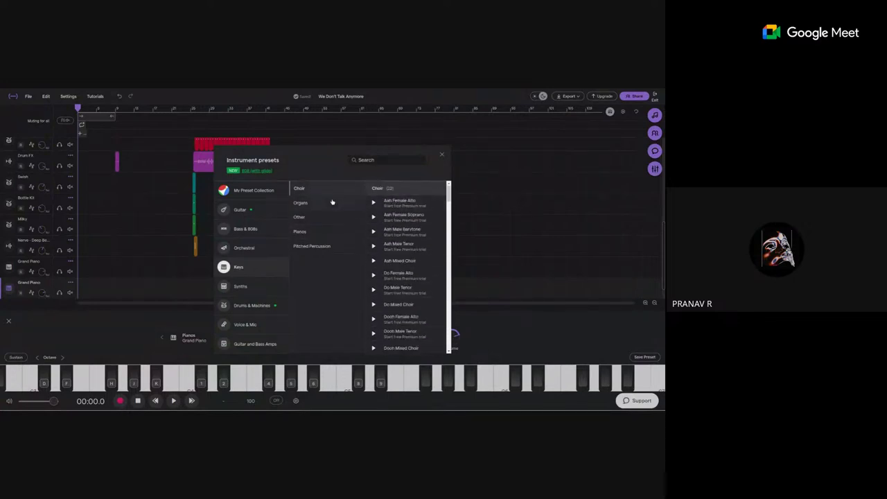
pyautogui.click(332, 202)
pyautogui.scroll(-3, 406, 227)
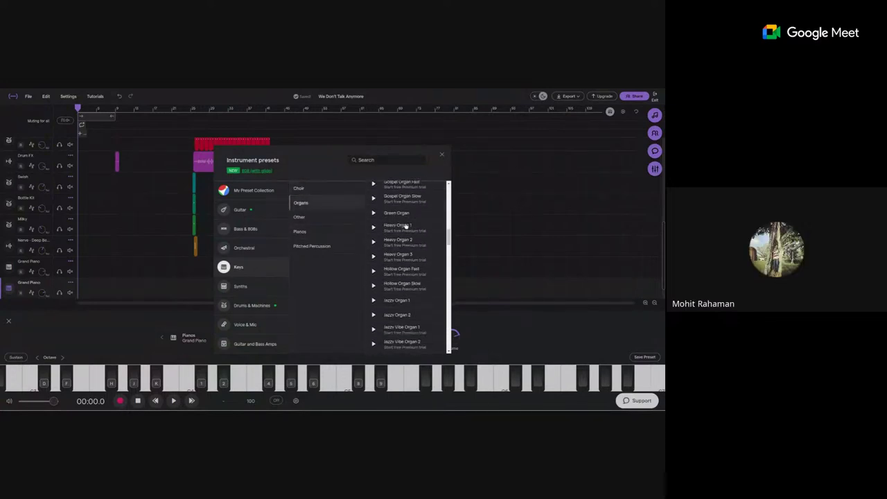
pyautogui.click(382, 161)
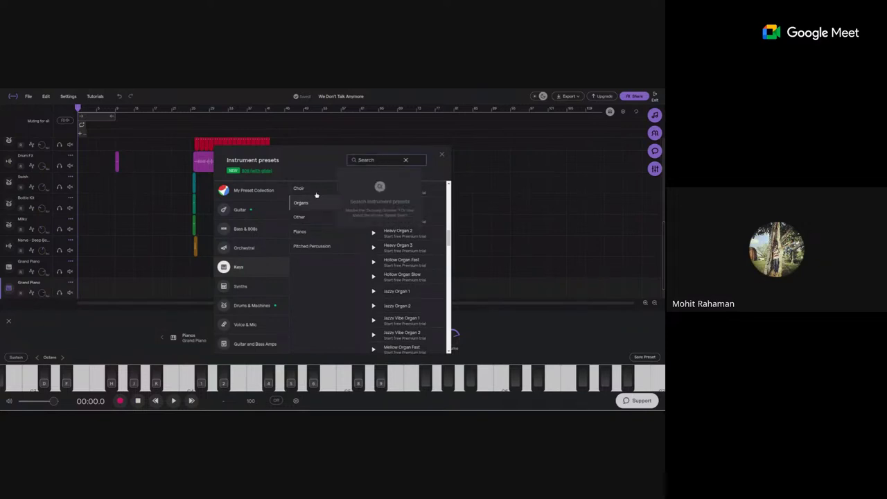
# - Change the new track's instrument to the Clarinet preset from the Orchestral Woodwind category
pyautogui.click(266, 247)
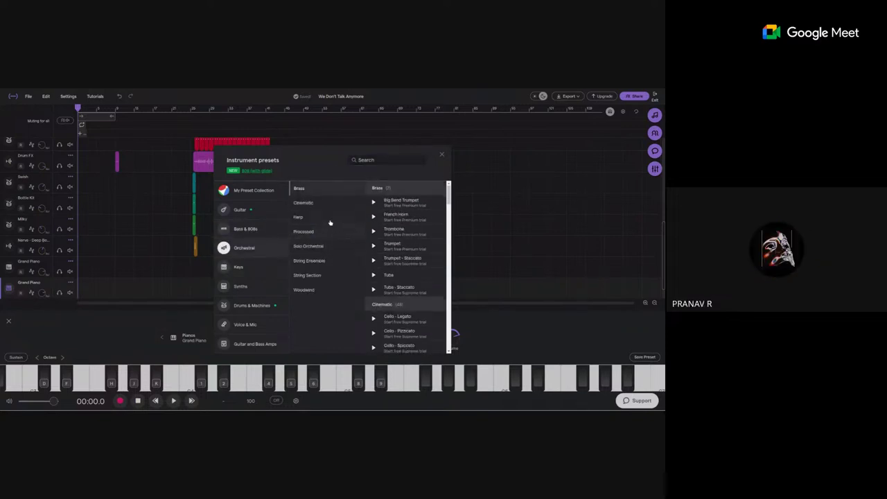
pyautogui.click(332, 294)
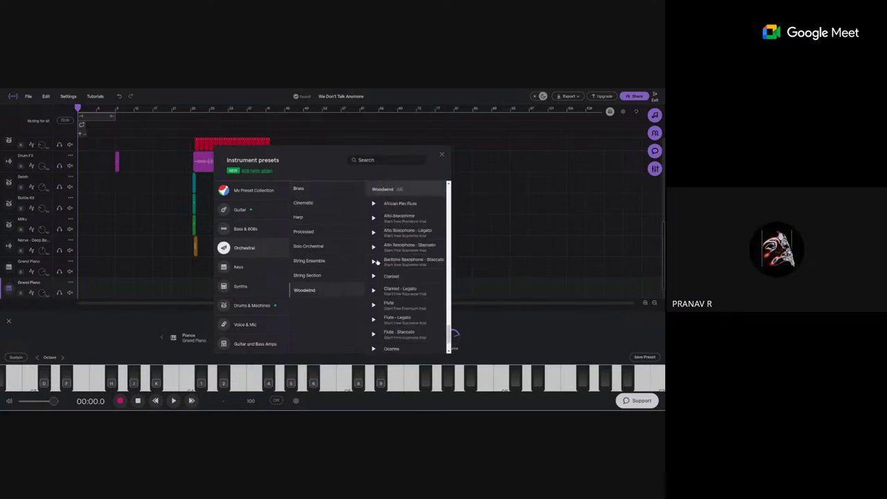
pyautogui.click(415, 277)
# - Examine the available Woodwind presets, including the saxophones, flutes and ocarina
pyautogui.scroll(-1, 413, 271)
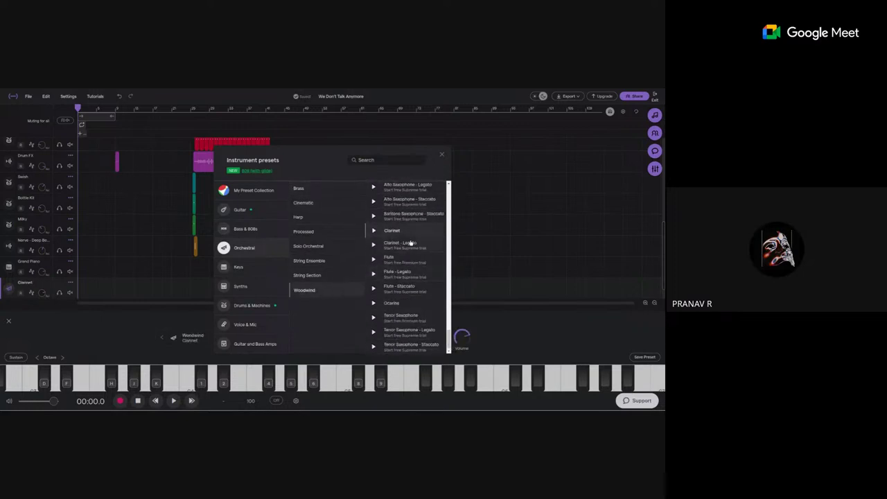
pyautogui.scroll(5, 411, 246)
pyautogui.click(329, 291)
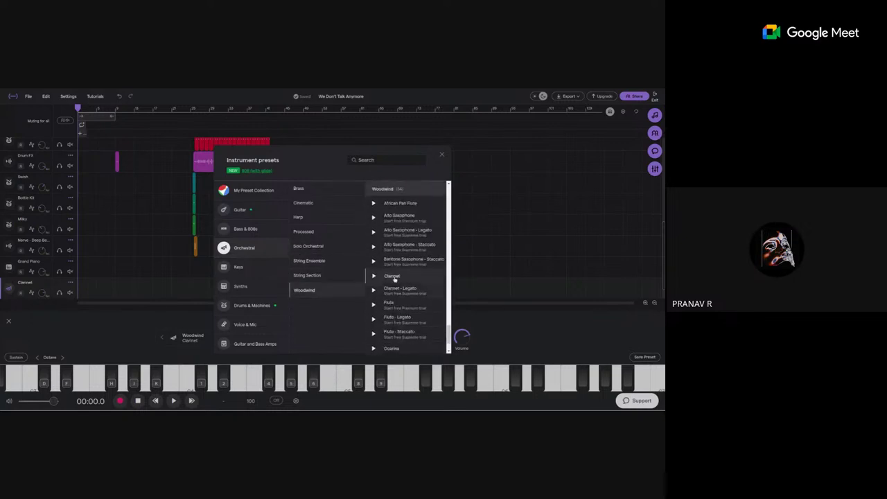
pyautogui.scroll(-2, 404, 291)
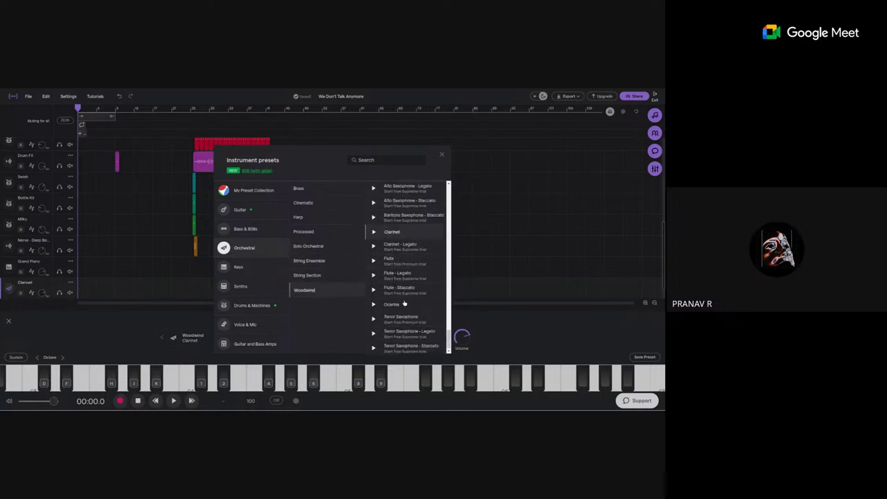
pyautogui.scroll(2, 407, 306)
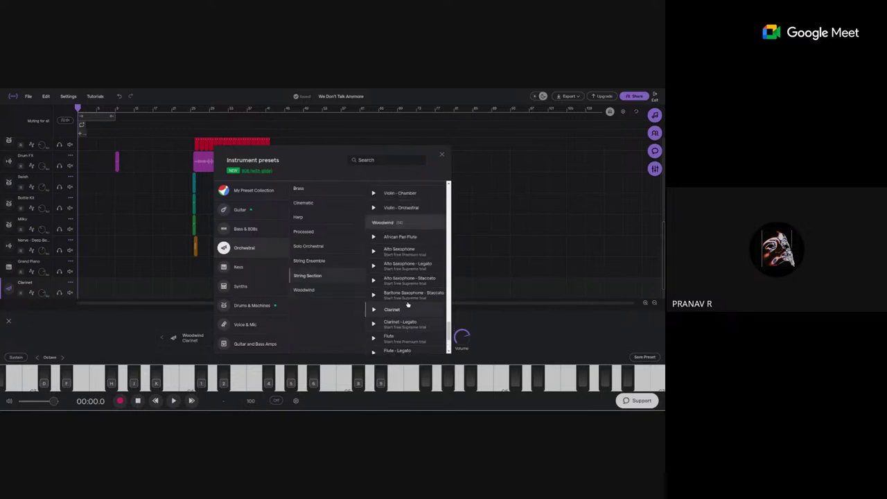
pyautogui.scroll(-2, 407, 304)
pyautogui.scroll(3, 408, 291)
pyautogui.scroll(-3, 413, 267)
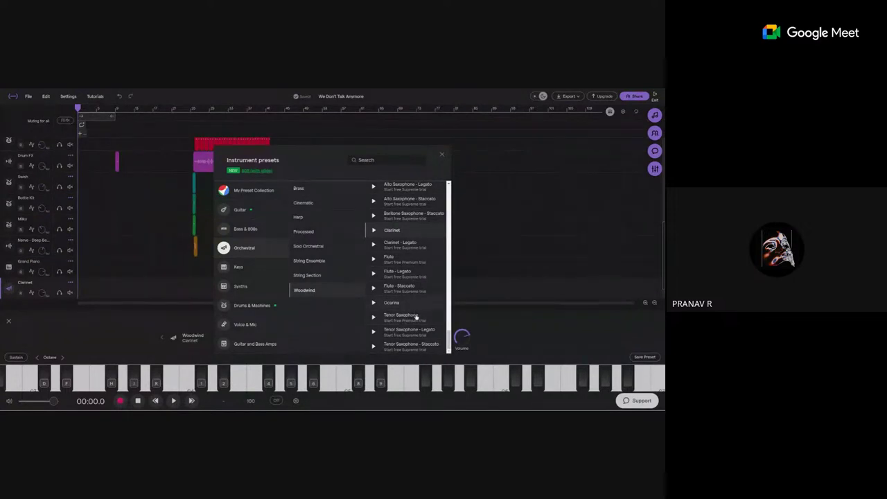
pyautogui.scroll(1, 416, 277)
pyautogui.scroll(1, 416, 278)
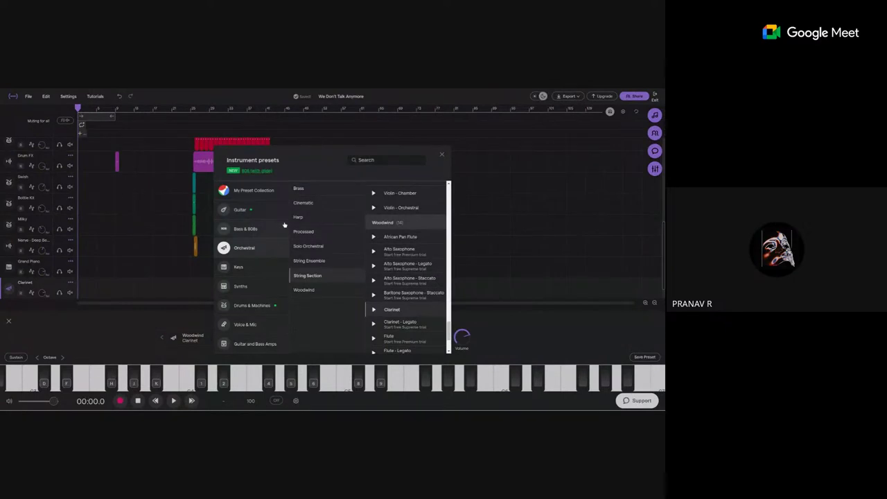
# - Browse the Guitar presets across the Acoustic, Guitar Chords, Jazz, Pop and Rock categories
pyautogui.click(263, 210)
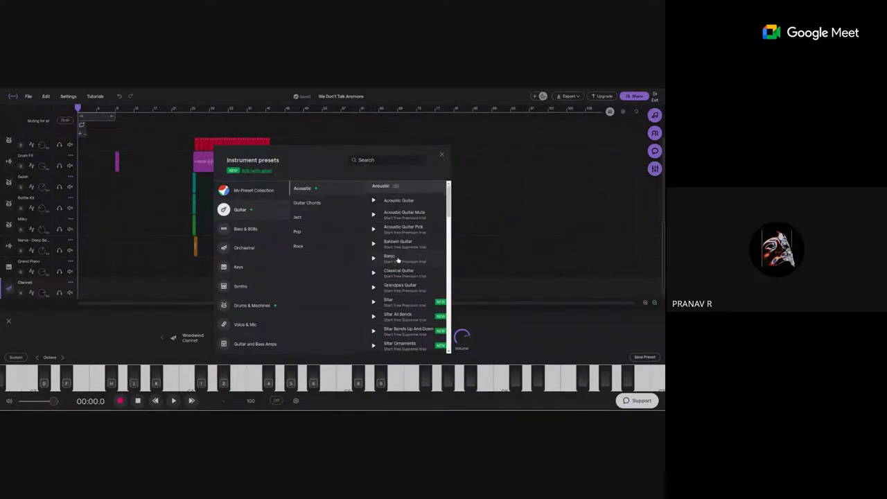
pyautogui.scroll(-3, 402, 262)
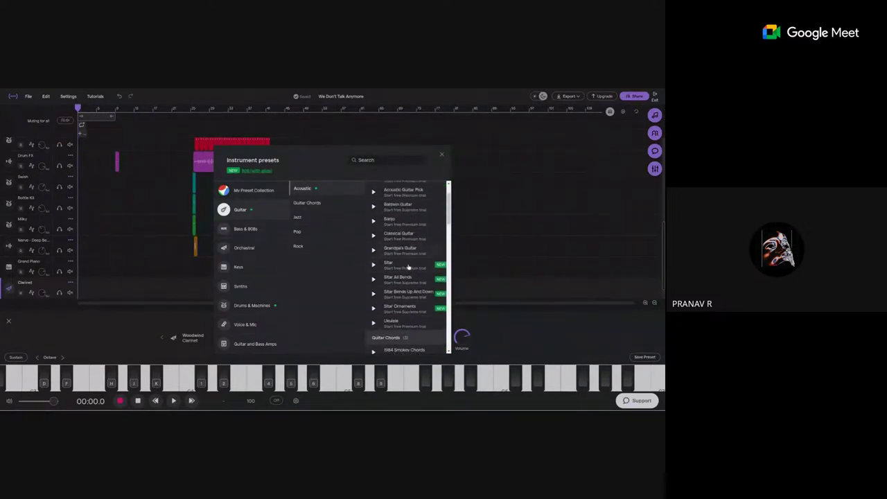
pyautogui.scroll(2, 376, 212)
pyautogui.click(322, 202)
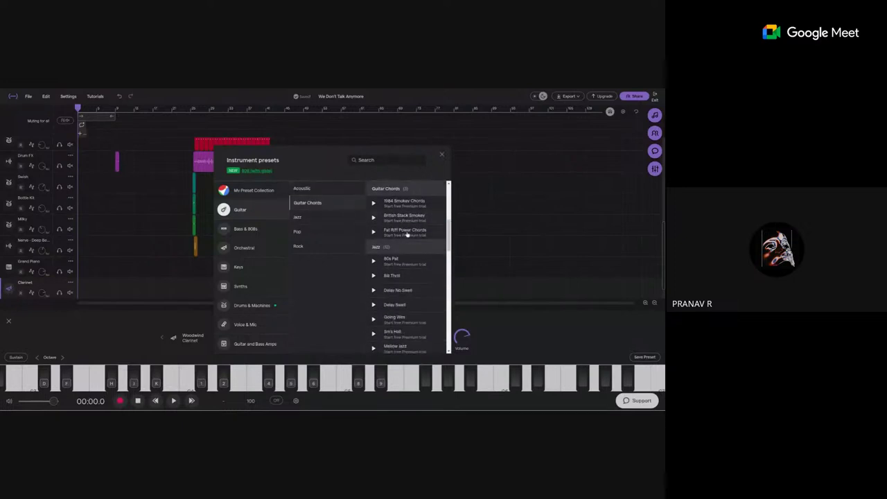
pyautogui.click(334, 218)
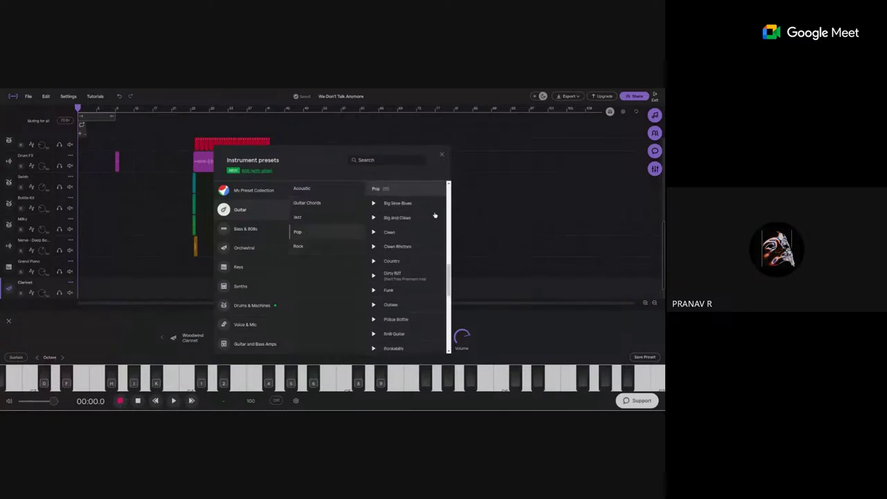
pyautogui.click(354, 248)
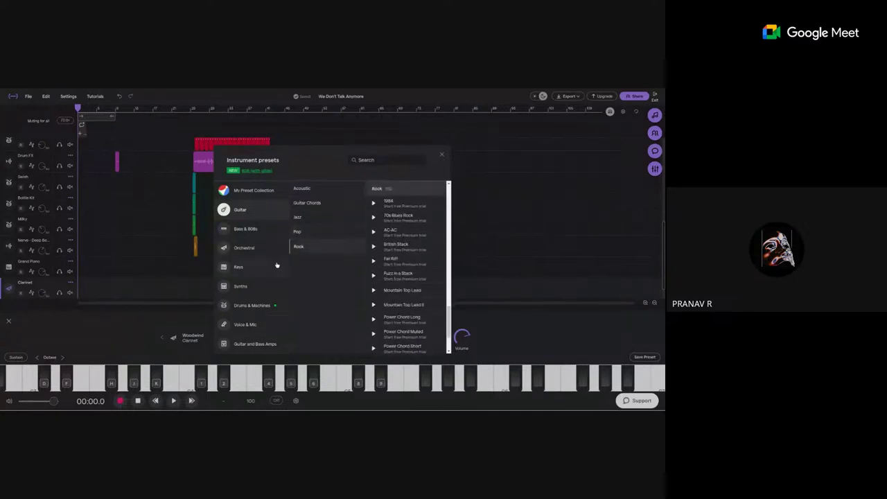
# - Look over the Bass & 808s presets and return to Orchestral to view the Brass presets
pyautogui.click(271, 233)
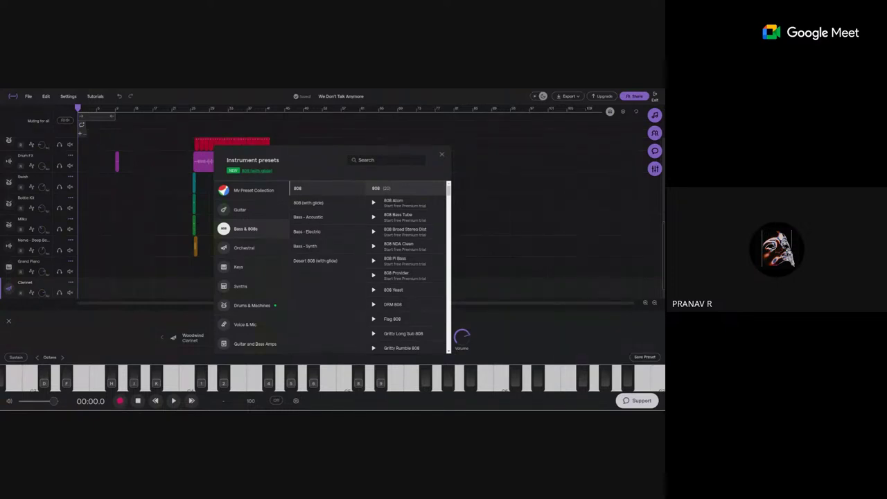
pyautogui.click(254, 250)
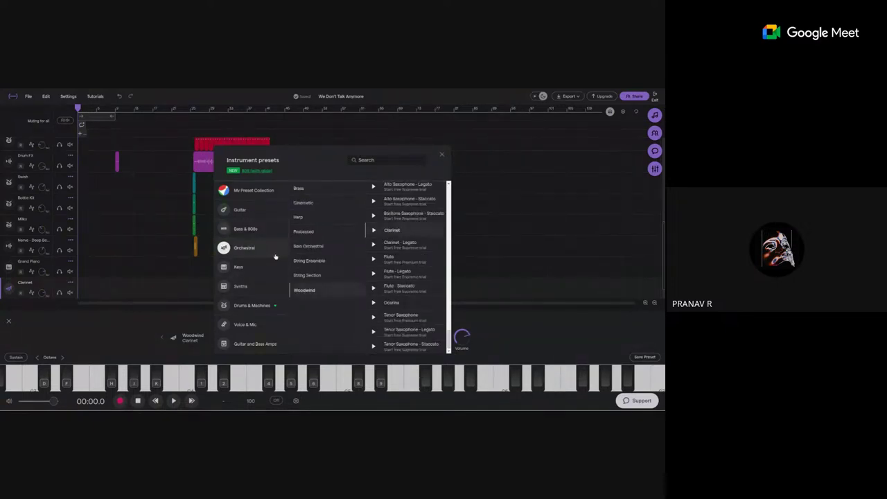
pyautogui.click(317, 193)
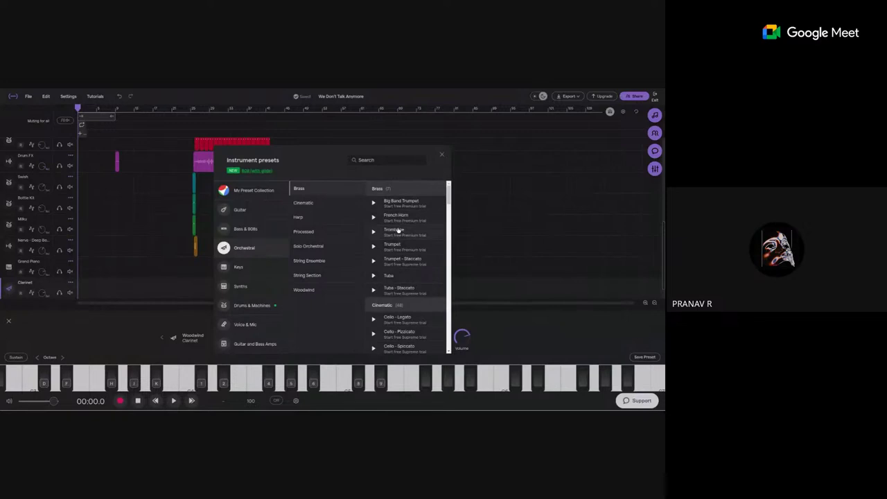
# - Browse the Orchestral presets across the Cinematic, Harp, Processed, Solo Orchestral, String Ensemble, String Section and Woodwind categories
pyautogui.click(330, 204)
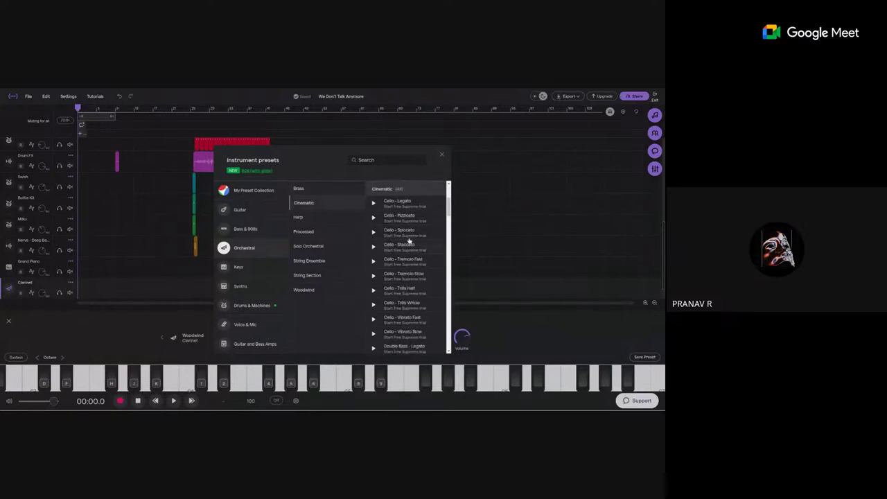
pyautogui.scroll(-3, 409, 287)
pyautogui.scroll(-5, 408, 287)
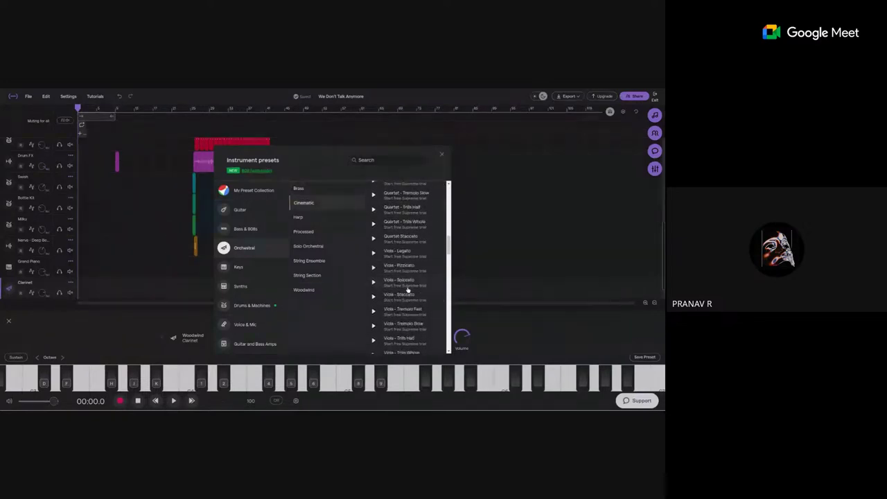
pyautogui.scroll(-5, 407, 305)
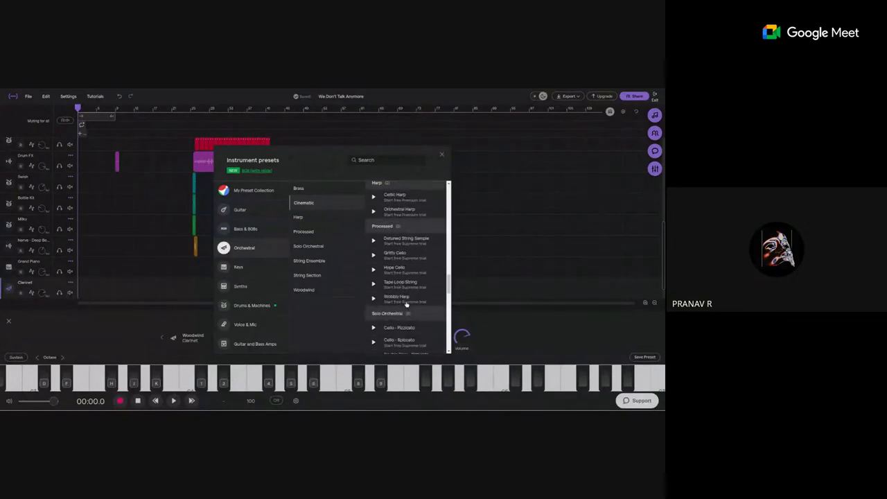
pyautogui.click(343, 220)
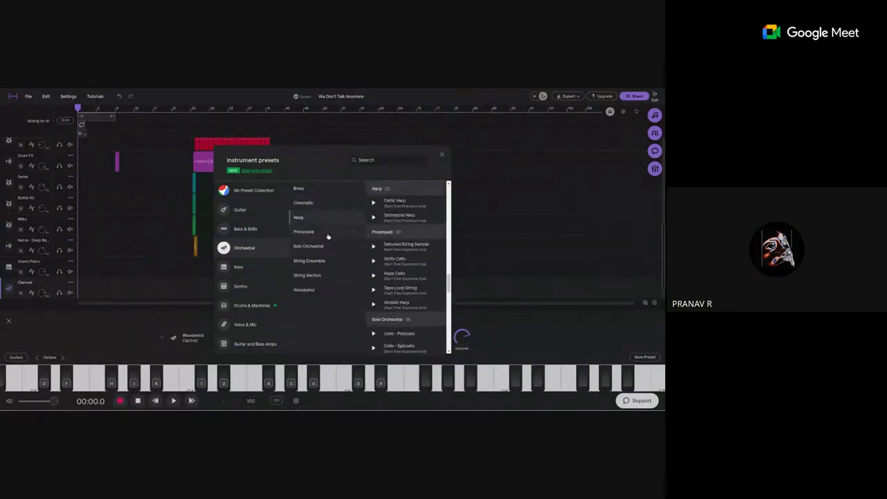
pyautogui.click(328, 234)
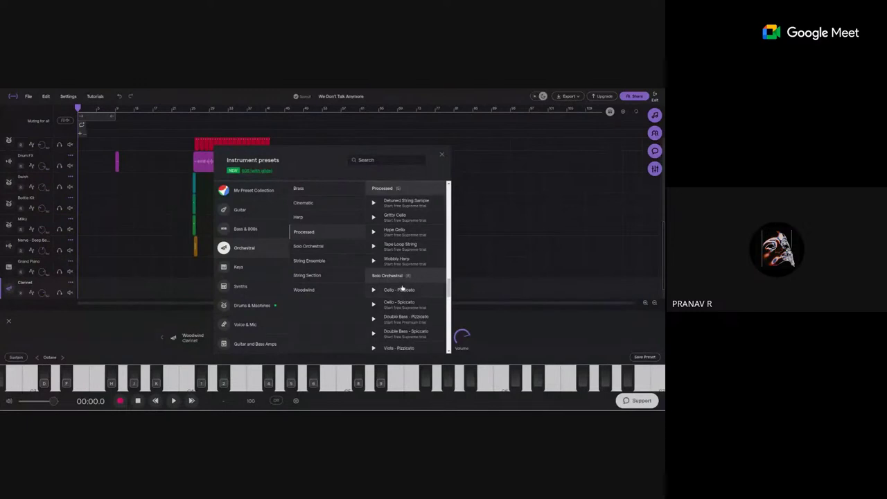
pyautogui.click(329, 251)
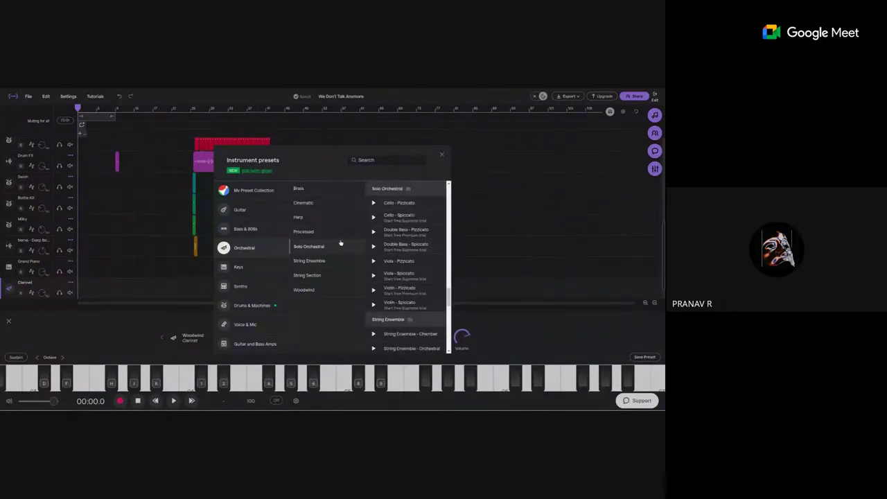
pyautogui.click(335, 262)
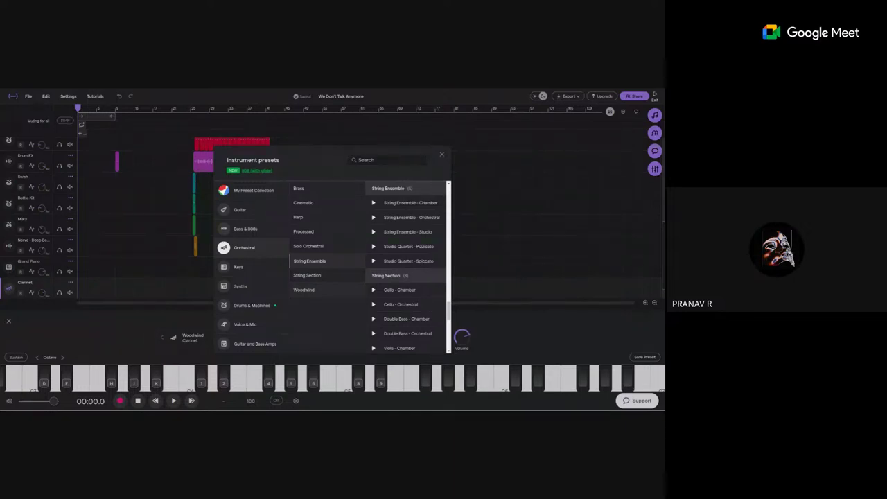
pyautogui.click(326, 277)
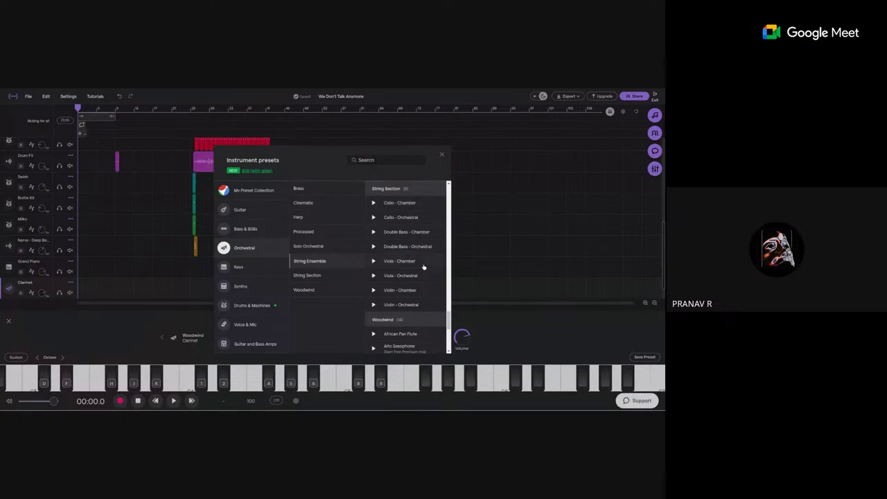
pyautogui.click(325, 290)
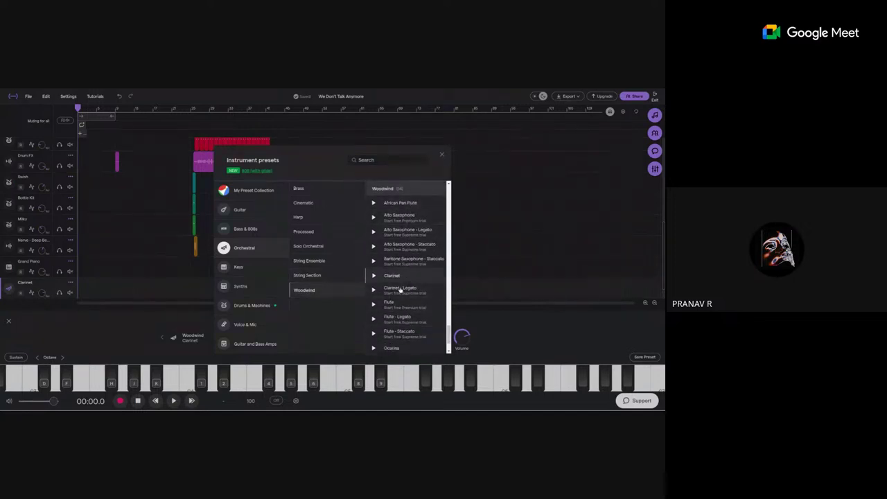
pyautogui.scroll(-2, 402, 305)
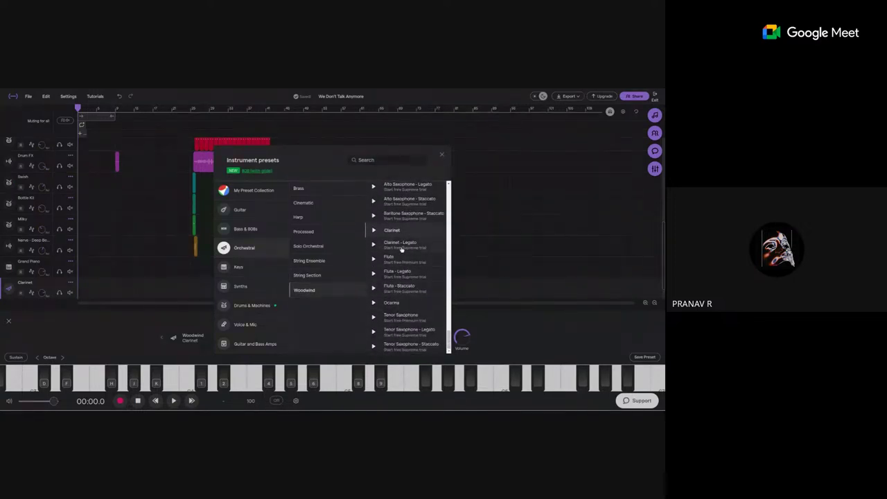
# - Examine the Keys presets across the Choir, Organs, Other, Pianos and Pitched Percussion categories
pyautogui.click(240, 267)
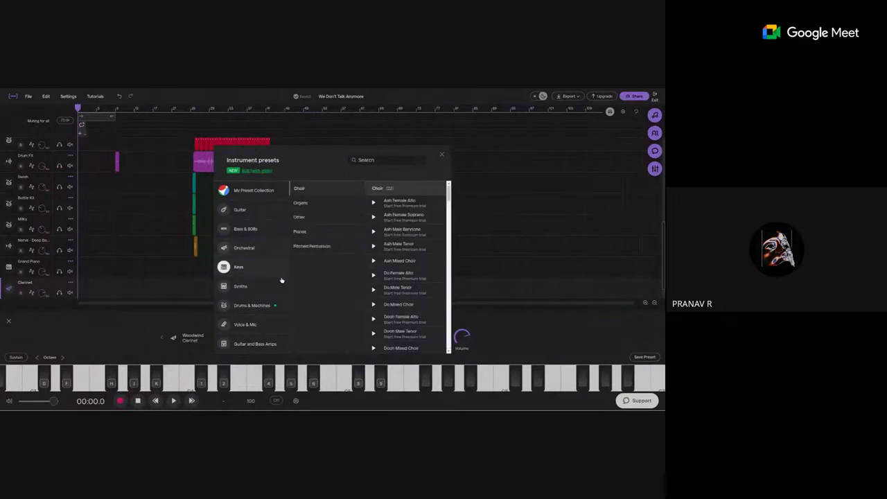
pyautogui.click(322, 203)
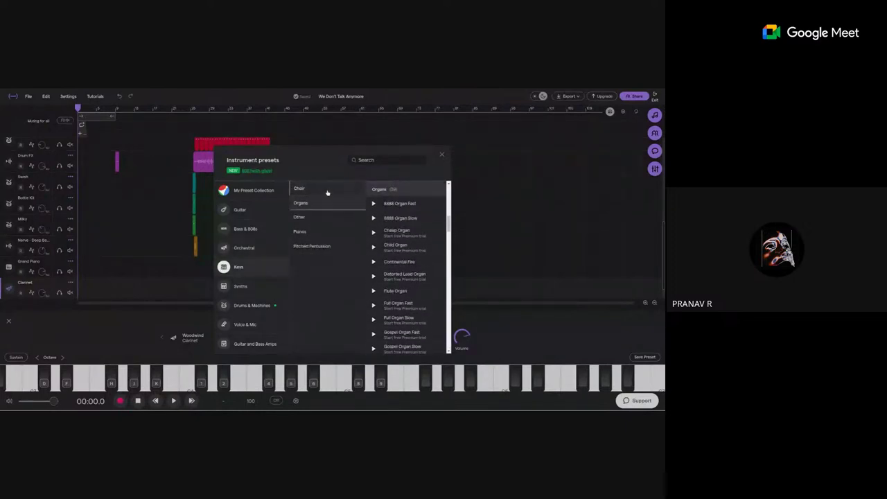
pyautogui.click(328, 192)
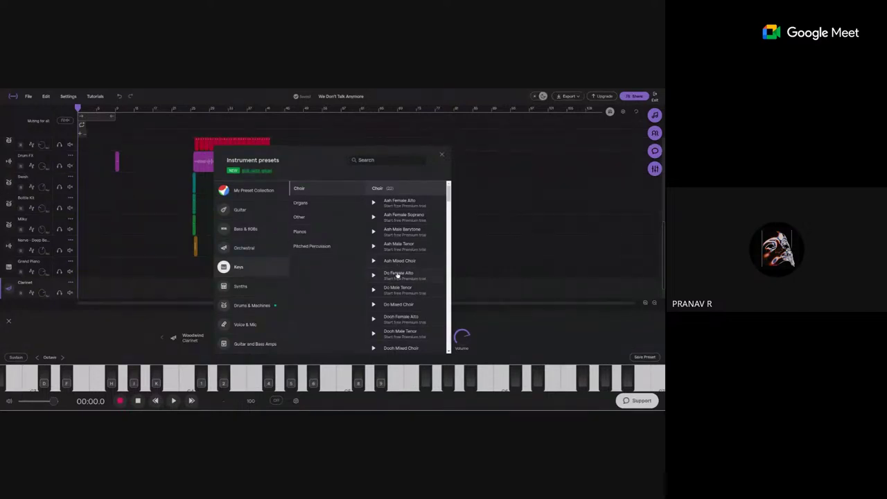
pyautogui.click(331, 216)
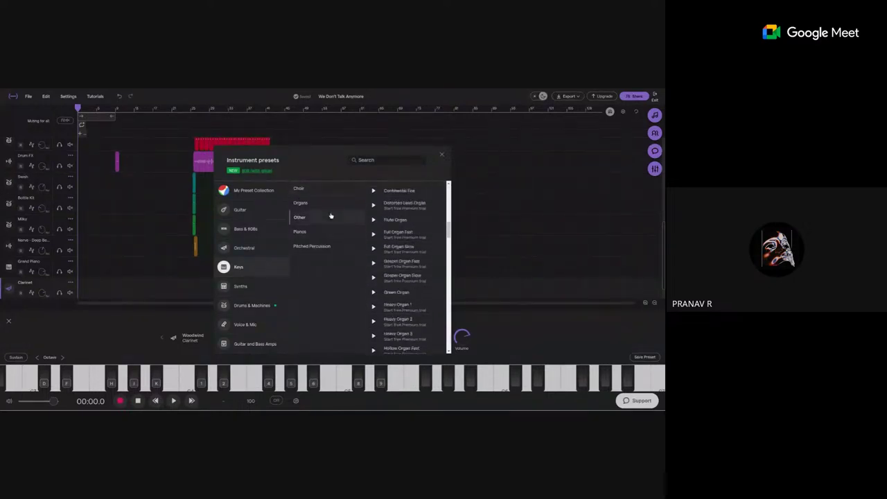
pyautogui.click(327, 202)
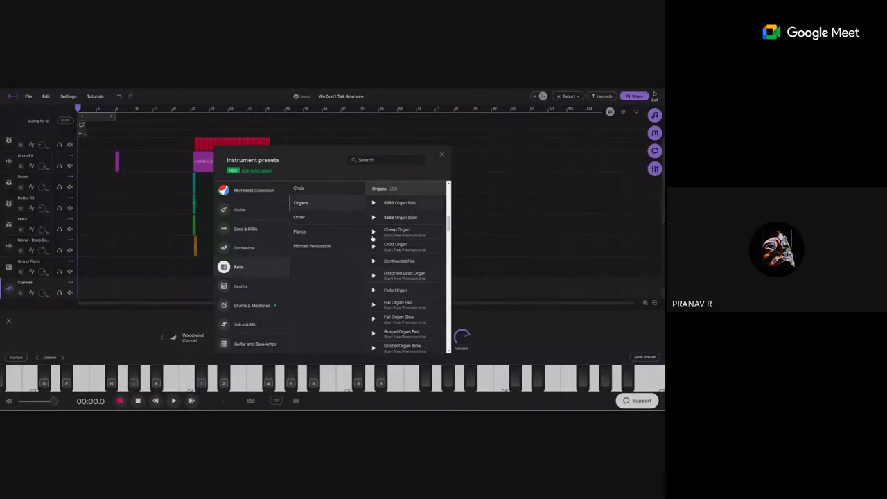
pyautogui.click(320, 219)
pyautogui.click(327, 233)
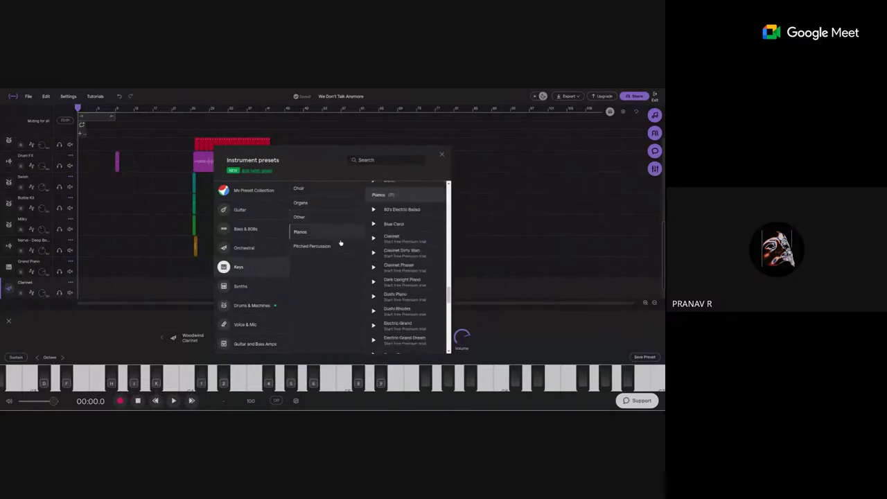
pyautogui.click(319, 247)
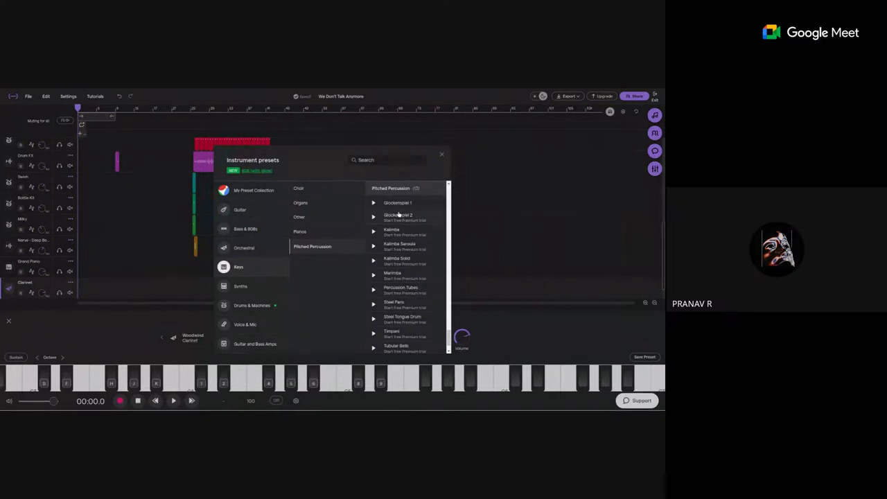
pyautogui.scroll(-2, 411, 269)
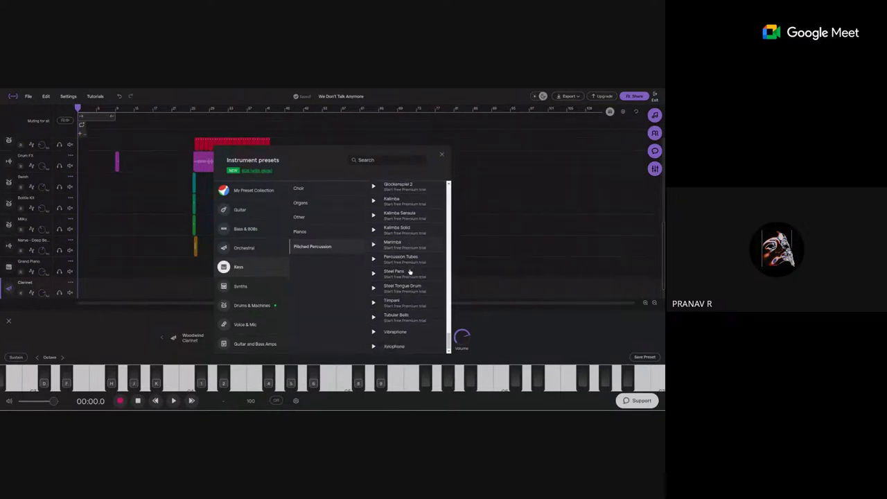
# - View the Synths presets, close the preset browser and return to the first tracks of the arrangement
pyautogui.click(247, 288)
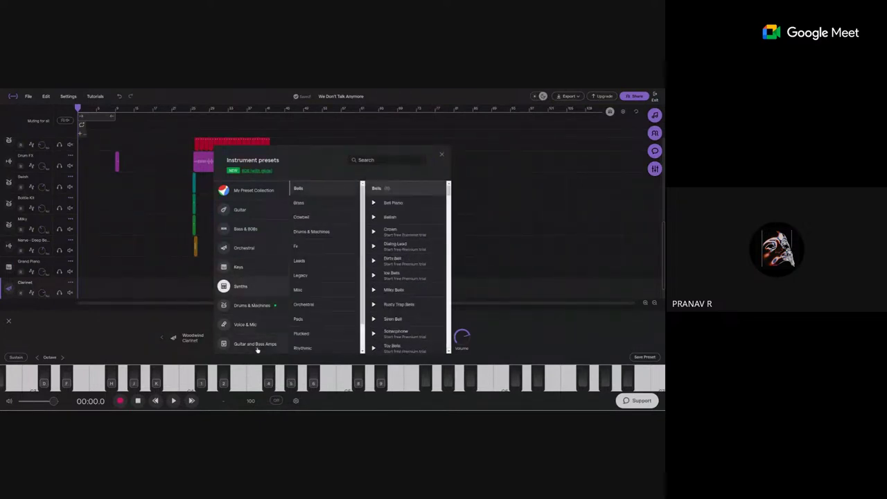
pyautogui.click(442, 157)
pyautogui.scroll(5, 105, 218)
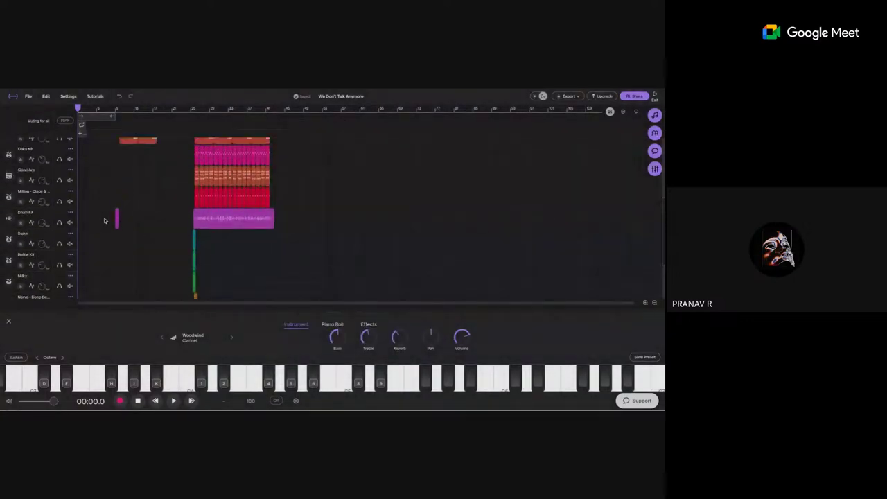
# - Create a new empty song project
pyautogui.click(29, 96)
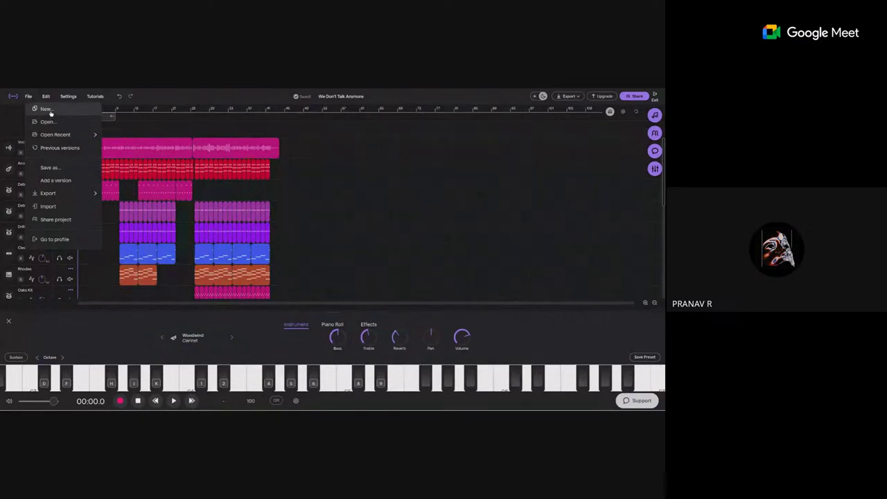
pyautogui.click(47, 110)
pyautogui.click(280, 194)
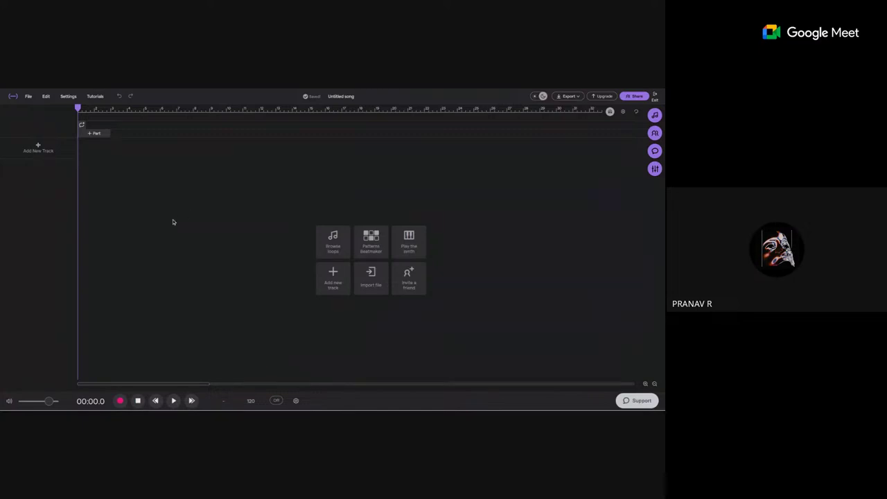
pyautogui.click(39, 149)
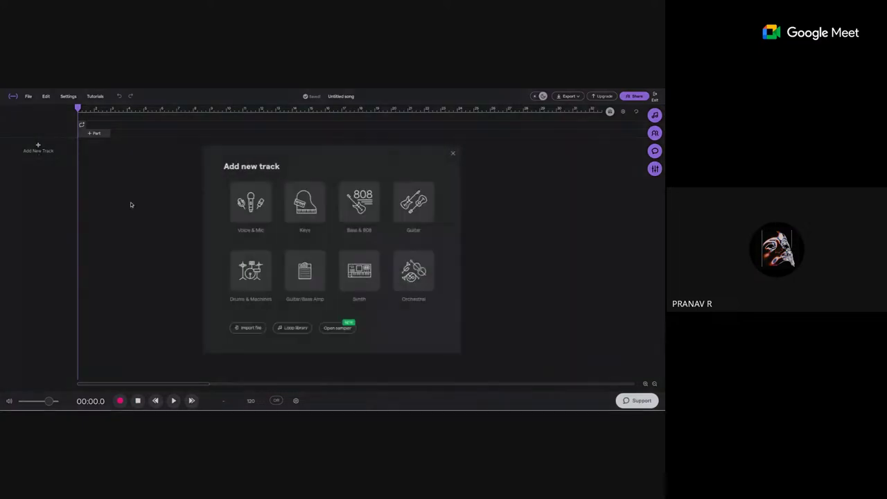
pyautogui.click(452, 153)
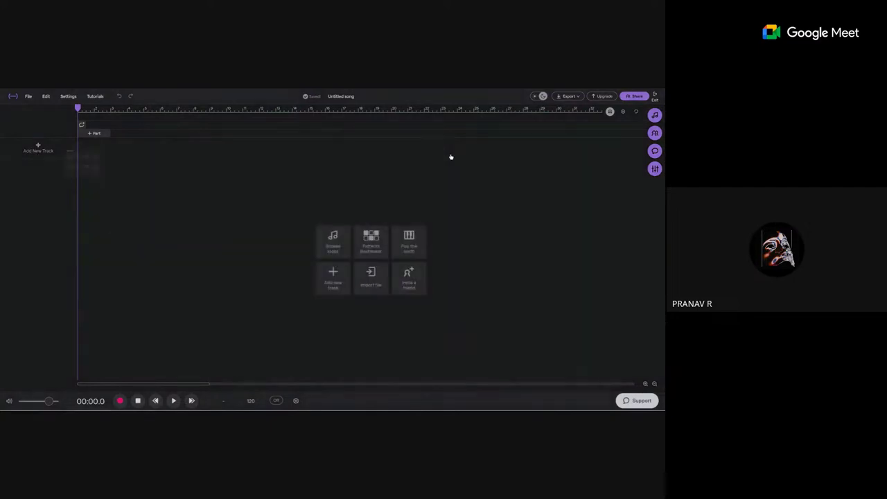
# - Rename the untitled song as "Shape of You - Ed Sheeran"
pyautogui.click(335, 96)
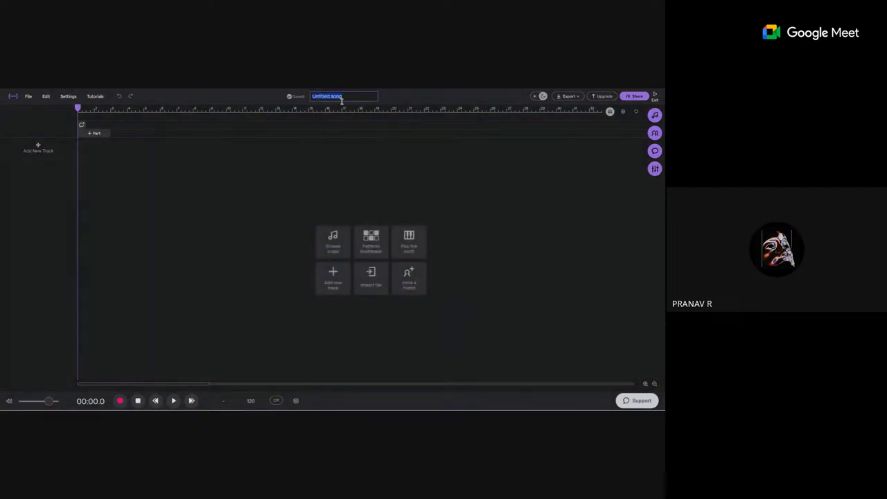
pyautogui.write('Shape of You - Ed Sheeran')
pyautogui.press('Return')
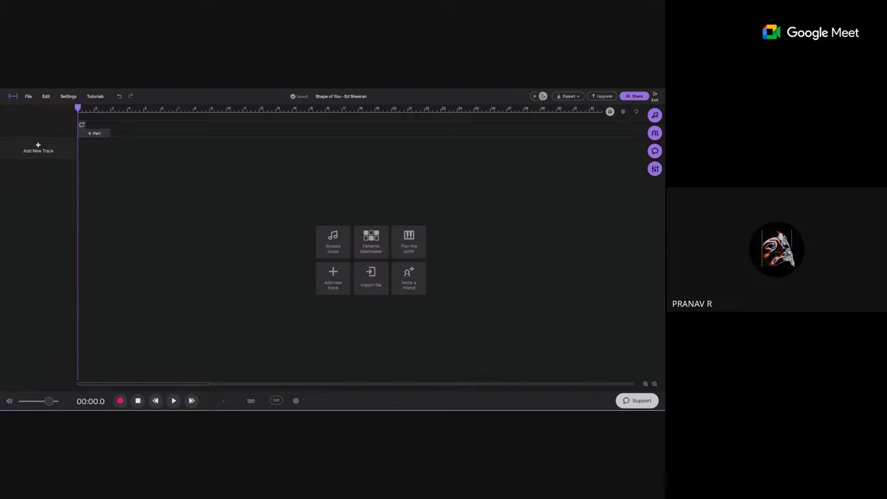
# - Add a Keys track to the song and enlarge its on-screen keyboard area
pyautogui.click(38, 148)
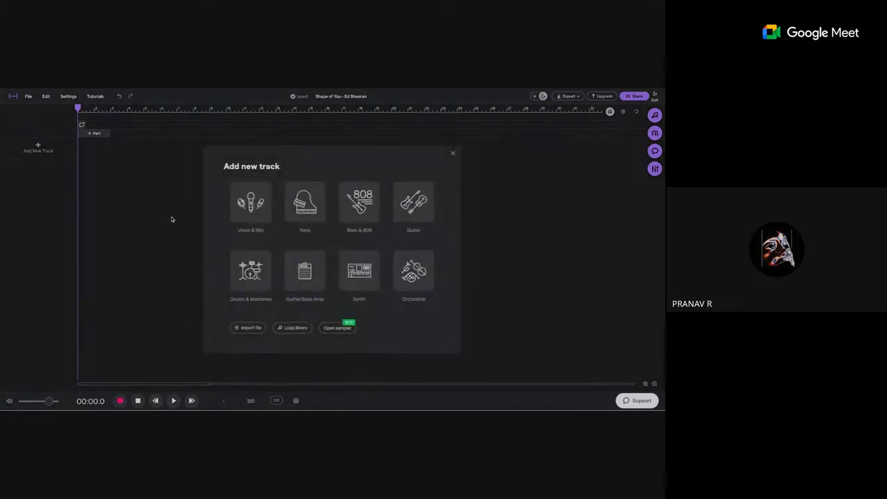
pyautogui.click(305, 205)
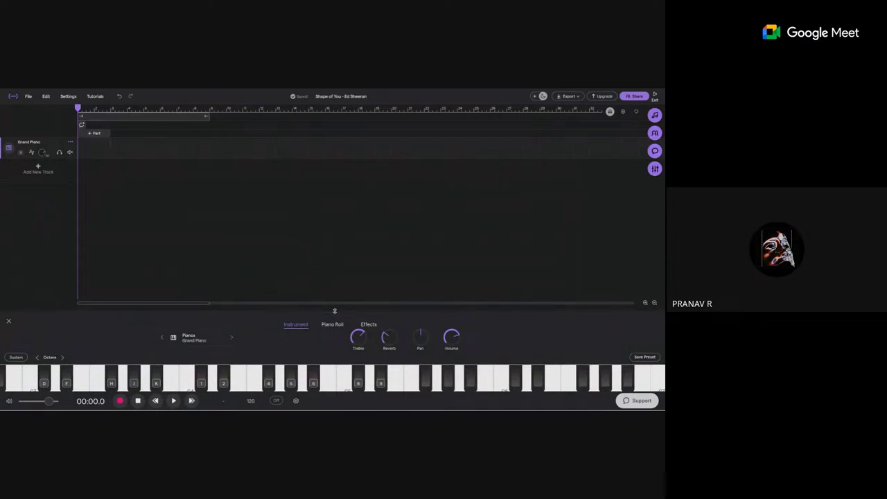
pyautogui.moveTo(334, 310); pyautogui.dragTo(338, 227)
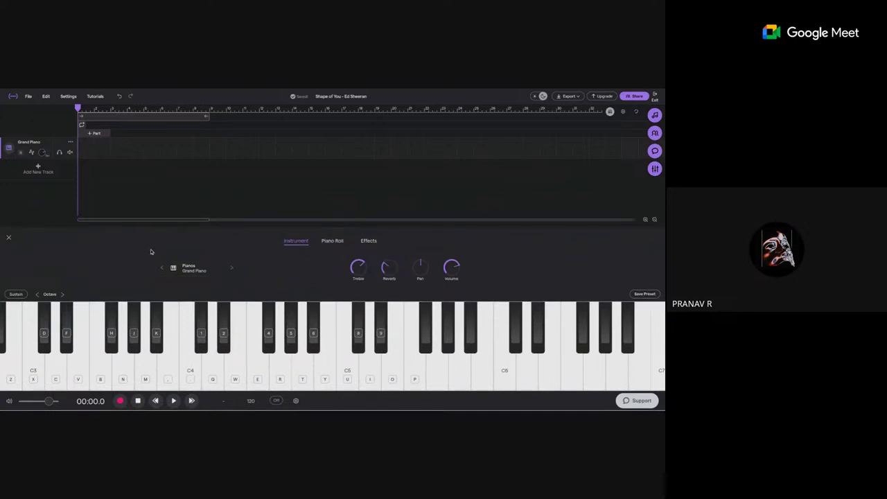
# - Change the track's instrument to the Vibraphone preset from the Keys Pitched Percussion category
pyautogui.click(194, 269)
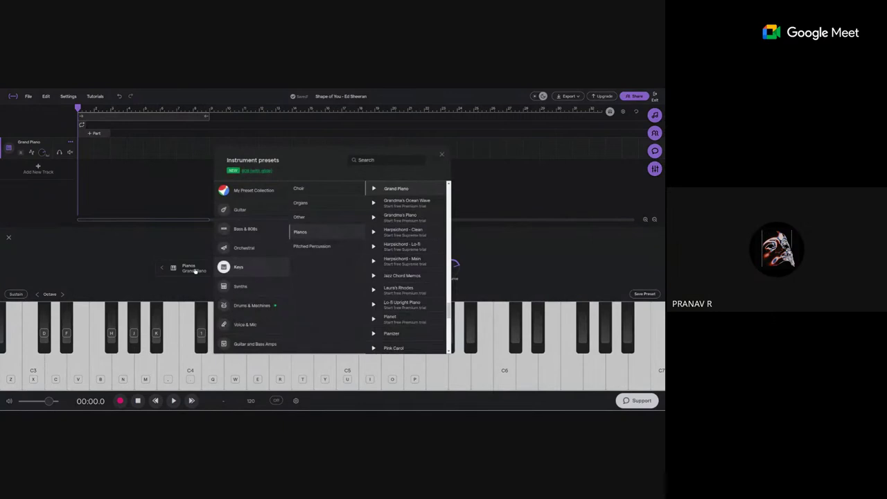
pyautogui.click(168, 267)
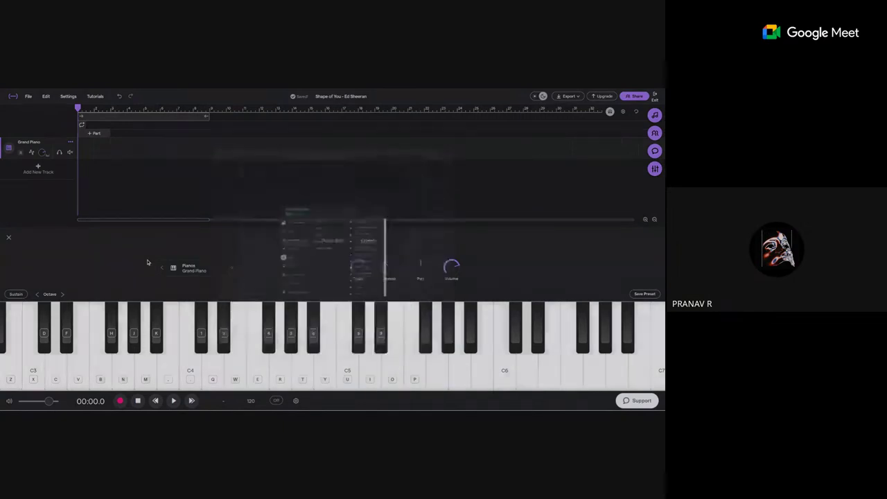
pyautogui.click(190, 272)
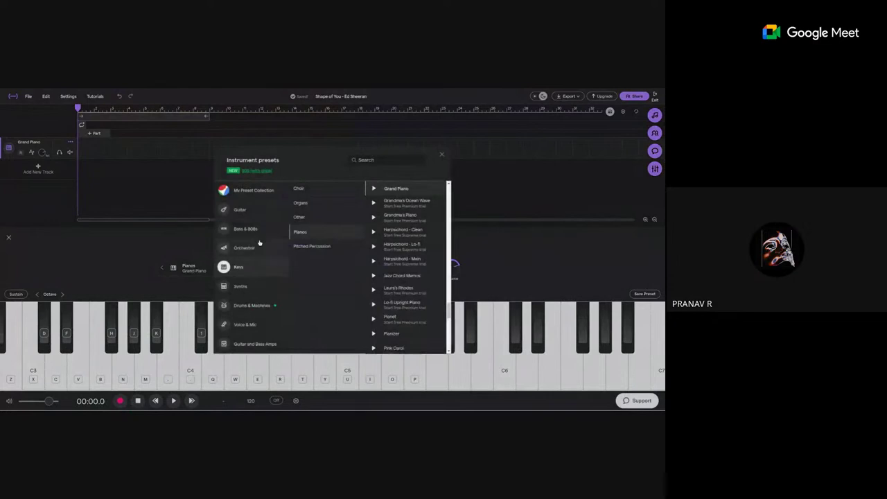
pyautogui.click(312, 246)
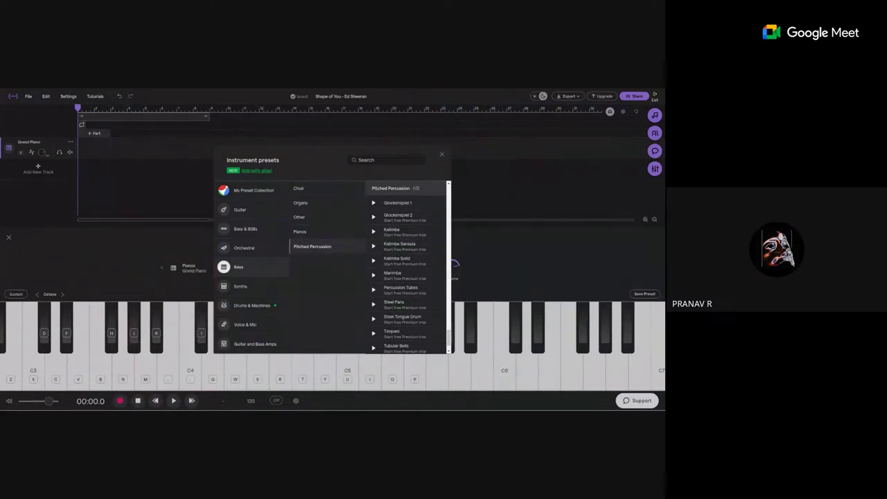
pyautogui.scroll(-2, 416, 264)
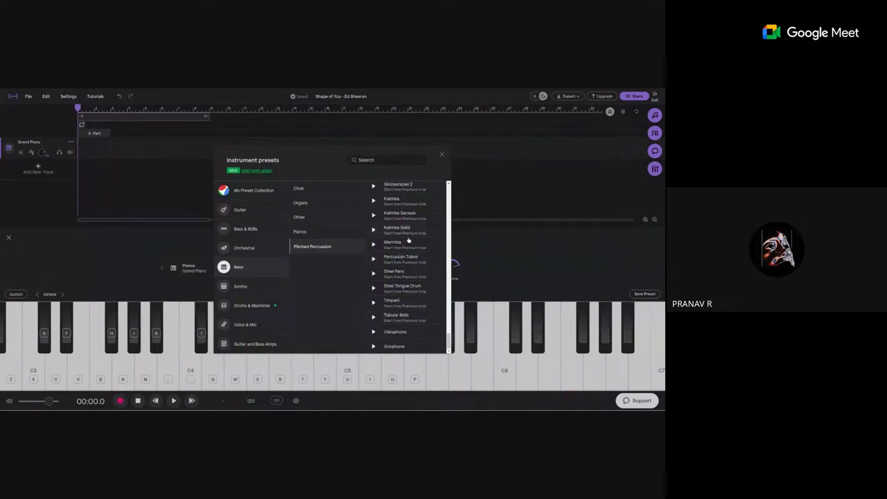
pyautogui.click(403, 332)
pyautogui.click(160, 245)
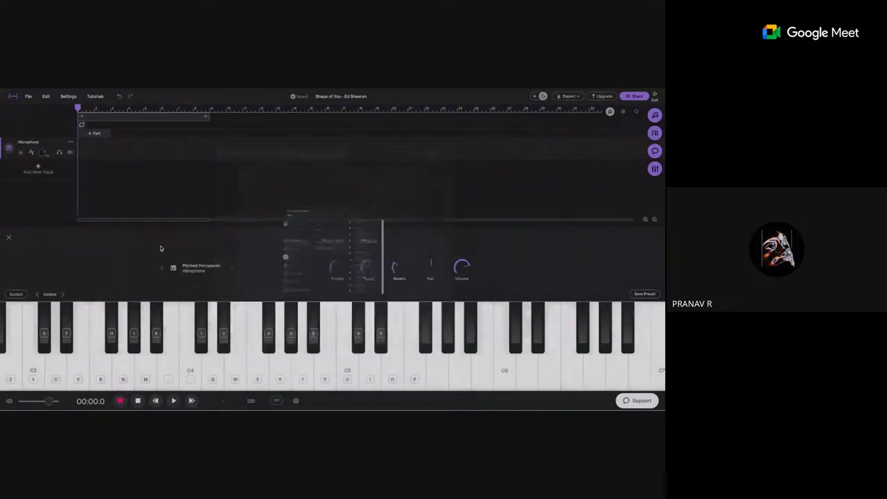
# - Audition the Vibraphone with a C#4 note and preview the Vibraphone and Xylophone presets in the preset browser
pyautogui.click(202, 338)
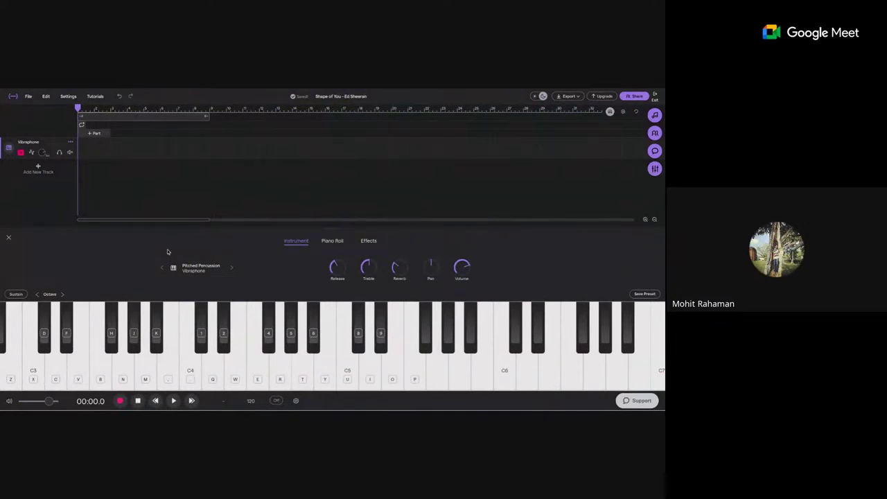
pyautogui.click(201, 270)
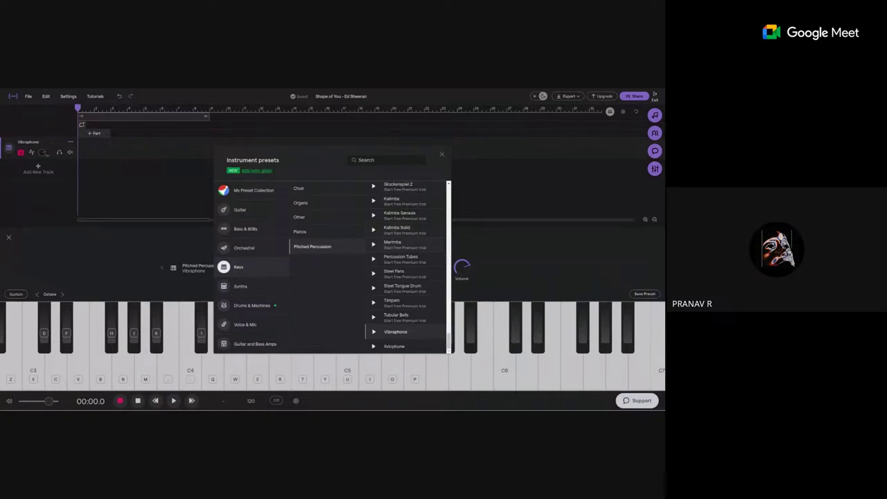
pyautogui.click(373, 332)
pyautogui.click(374, 333)
pyautogui.click(374, 333)
pyautogui.click(374, 347)
pyautogui.click(374, 347)
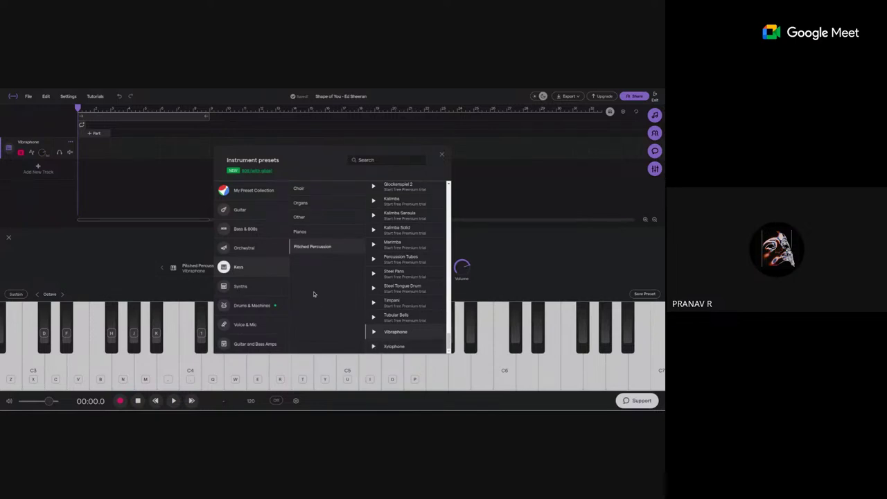
# - Leave the preset browser, switch the track's instrument to Xylophone and test it with a C#4 note
pyautogui.click(441, 154)
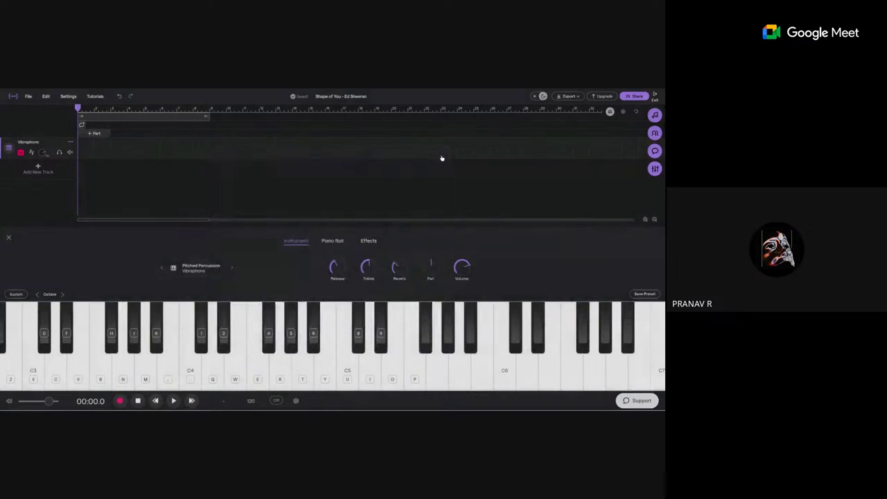
pyautogui.click(233, 268)
pyautogui.click(202, 340)
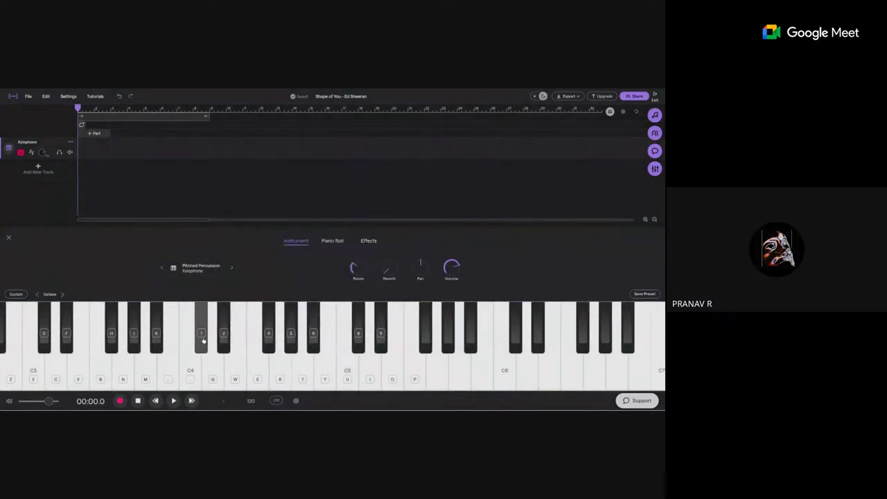
# - Open the Xylophone track's piano roll around the C4 to C5 octave
pyautogui.click(337, 243)
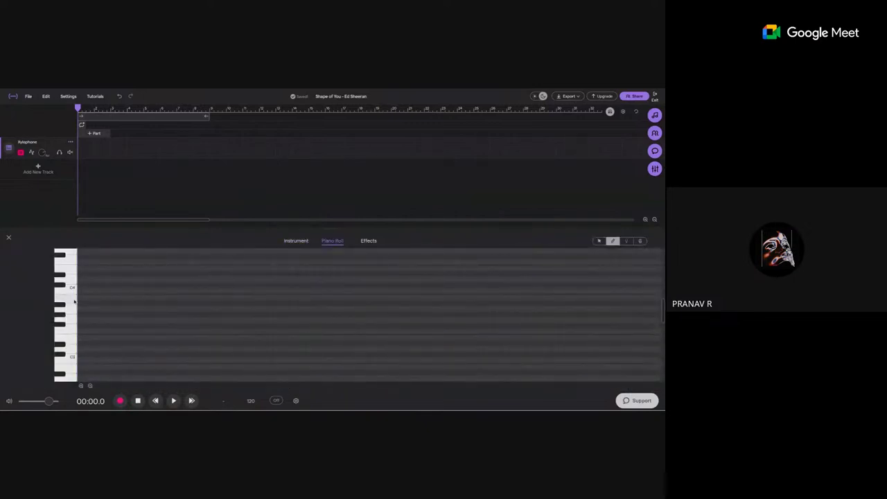
pyautogui.scroll(2, 71, 302)
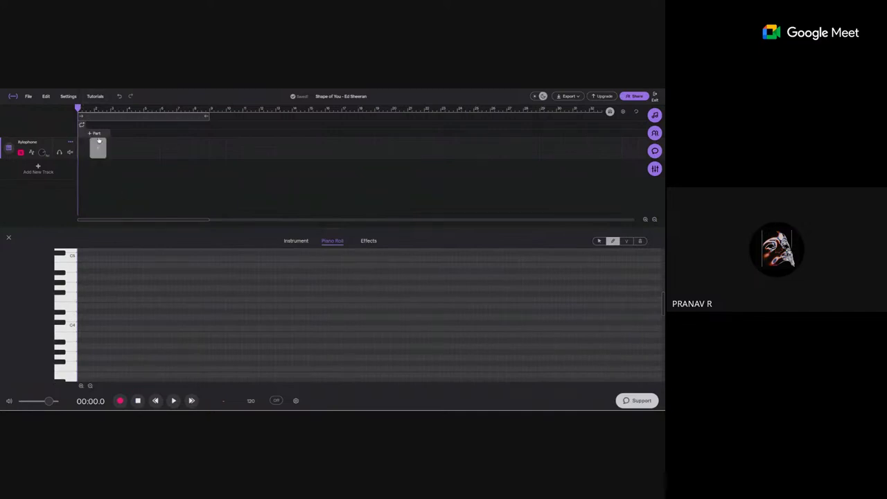
pyautogui.scroll(2, 88, 139)
pyautogui.scroll(1, 89, 139)
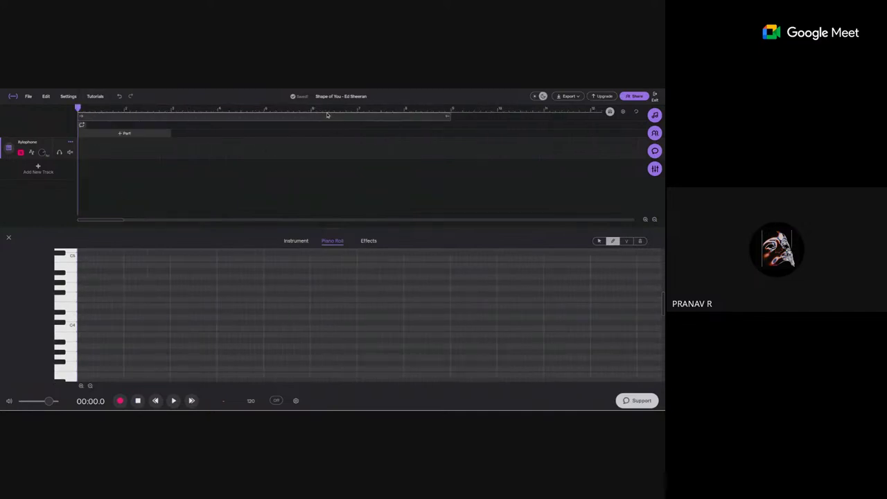
# - Set the song's tempo to 96 BPM
pyautogui.click(252, 402)
pyautogui.doubleClick(298, 367)
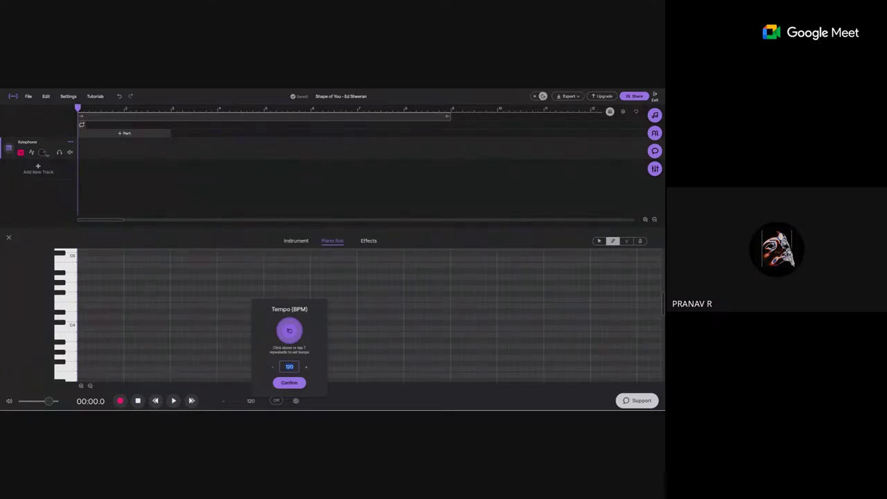
pyautogui.write('96')
pyautogui.click(288, 383)
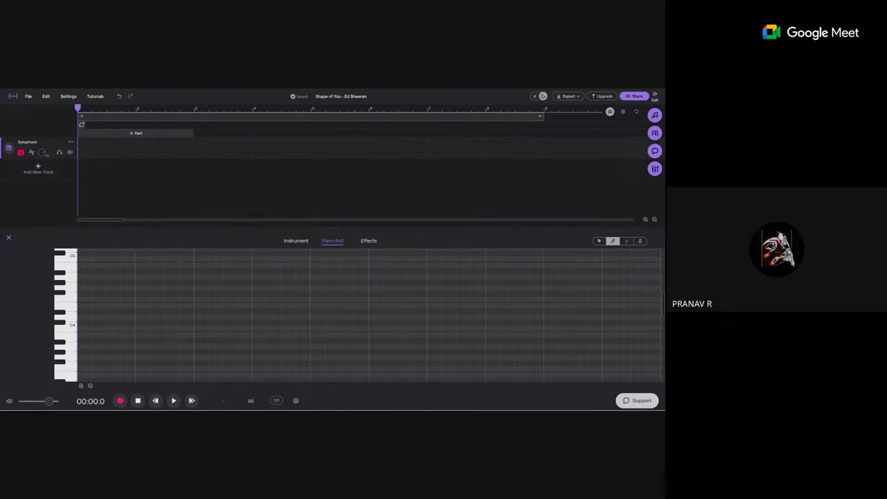
# - Turn on the metronome and play the empty song to hear the beat
pyautogui.click(251, 401)
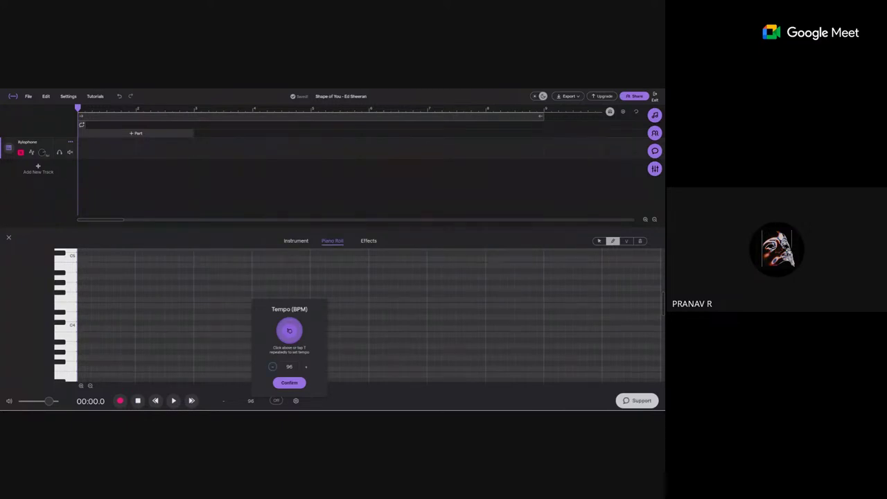
pyautogui.click(290, 331)
pyautogui.click(290, 331)
pyautogui.click(277, 408)
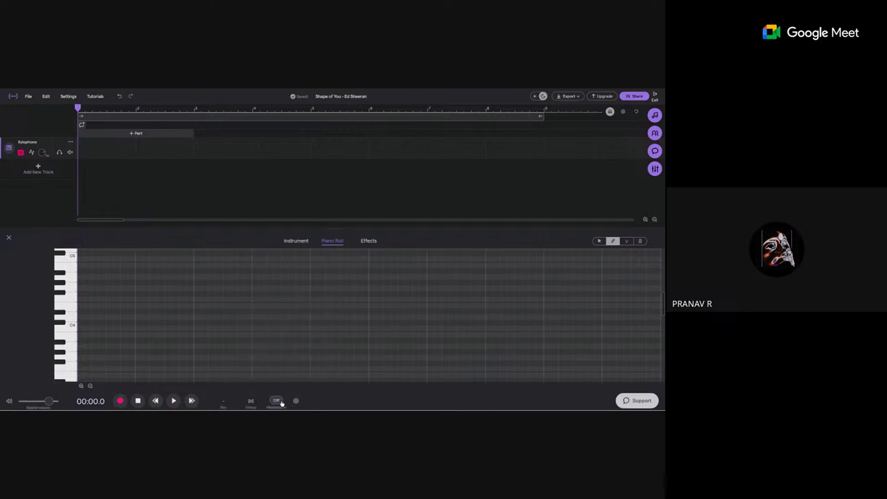
pyautogui.click(250, 401)
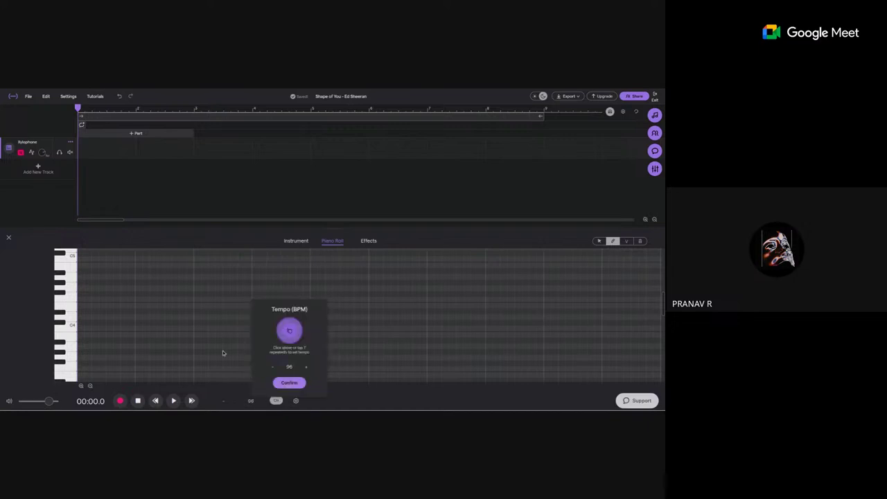
pyautogui.click(174, 401)
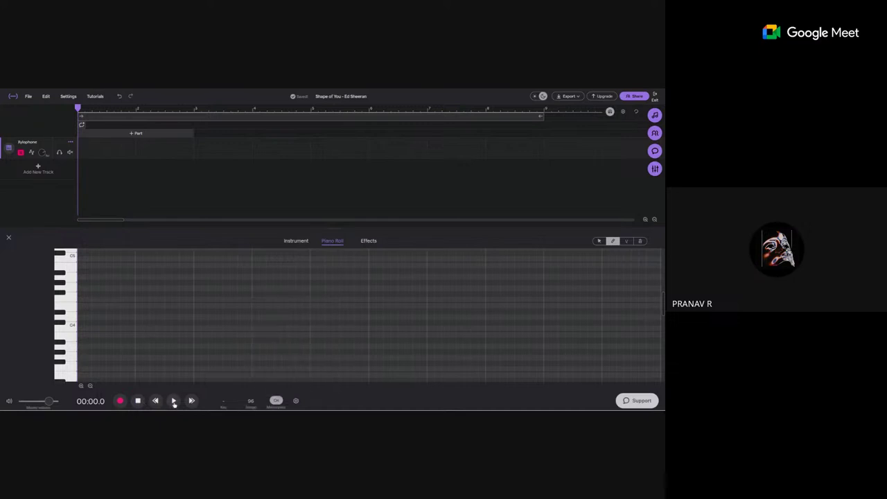
pyautogui.click(173, 401)
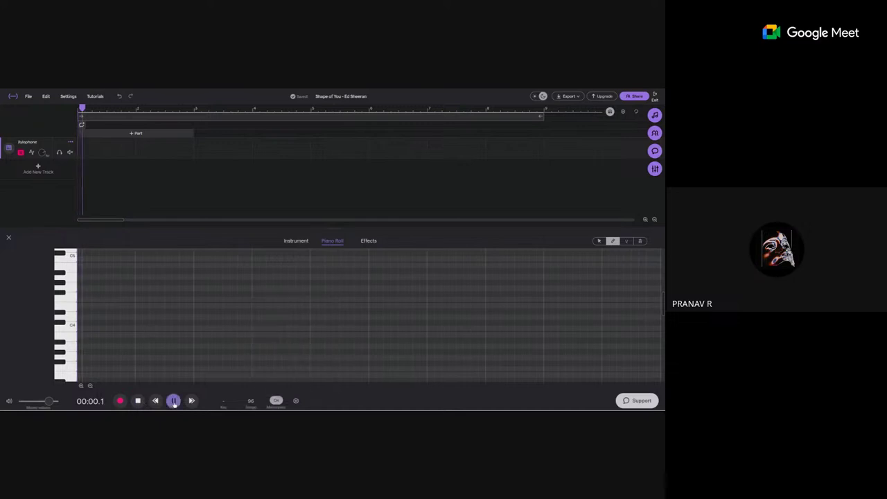
# - Change the tempo to 134 BPM by tapping it in, and play the metronome from the song's start
pyautogui.click(250, 401)
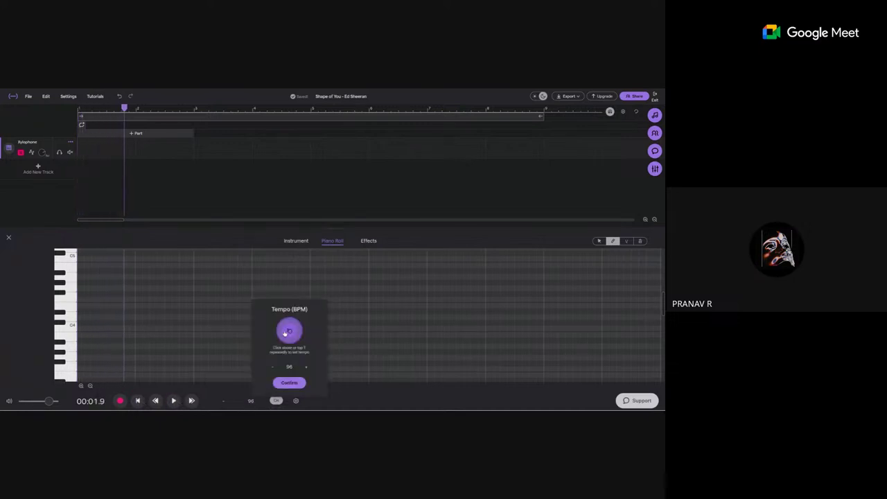
pyautogui.press('Tab')
pyautogui.click(289, 331)
pyautogui.click(288, 384)
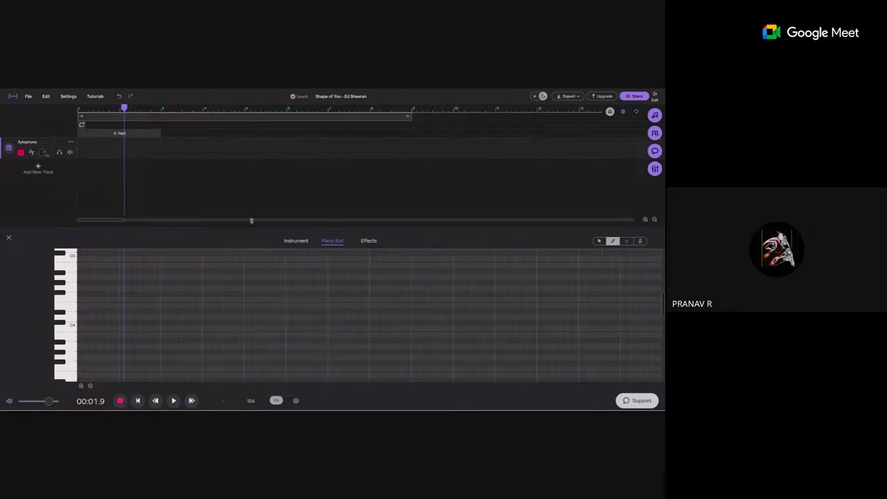
pyautogui.moveTo(125, 108); pyautogui.dragTo(78, 108)
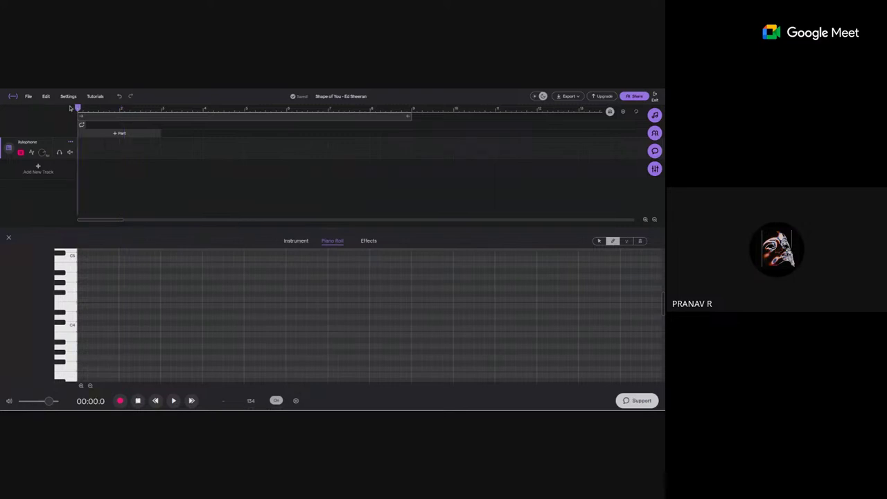
pyautogui.click(174, 400)
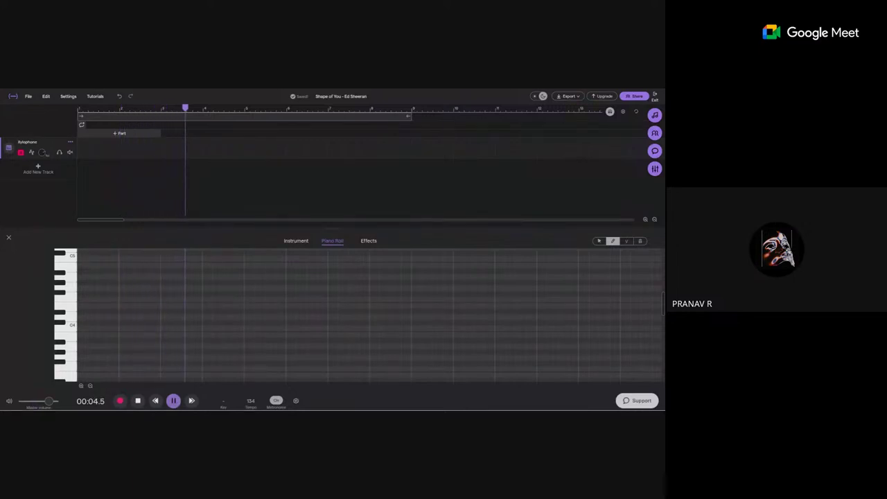
pyautogui.click(174, 401)
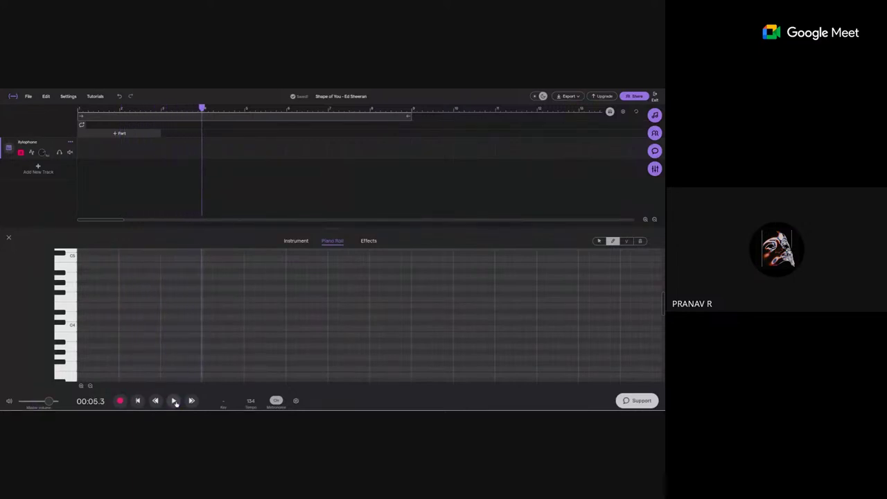
# - Set the tempo to 96 BPM, turn the metronome off and return the playhead to the song's start
pyautogui.click(252, 401)
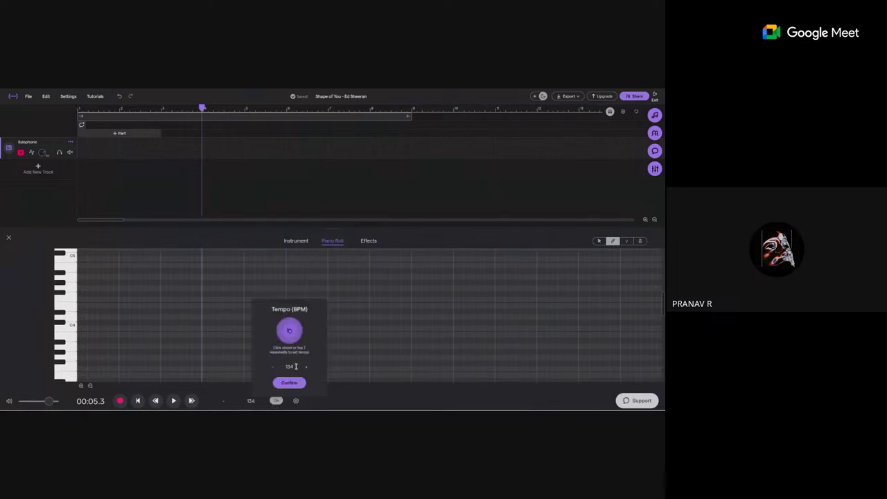
pyautogui.moveTo(296, 365); pyautogui.dragTo(281, 367)
pyautogui.write('96')
pyautogui.click(290, 382)
pyautogui.click(276, 402)
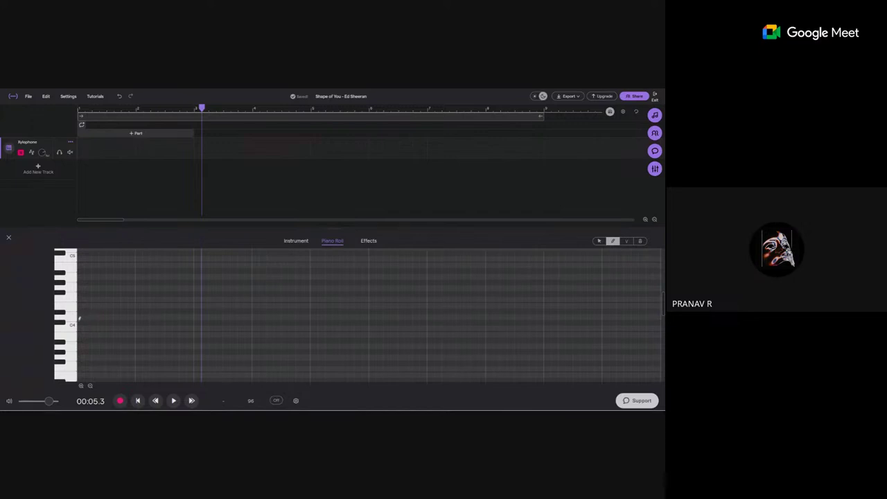
pyautogui.press('Return')
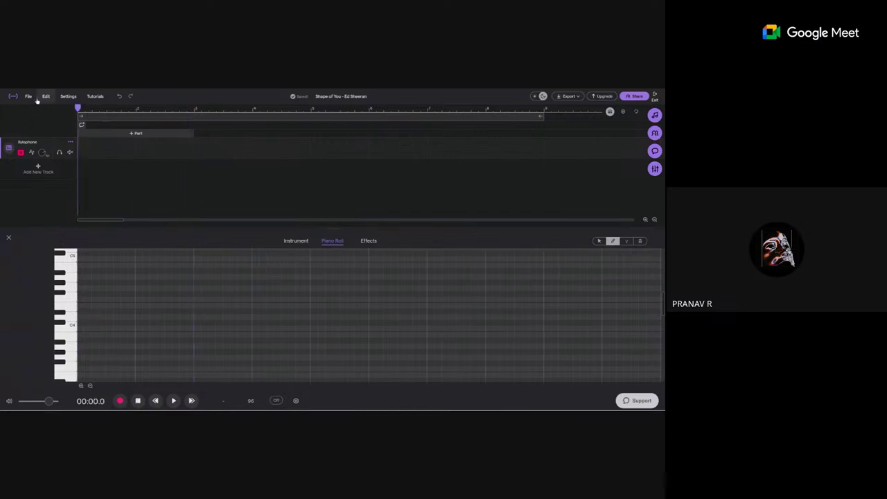
# - Add an empty one-bar region at the start of the Xylophone track
pyautogui.doubleClick(118, 152)
pyautogui.scroll(2, 97, 171)
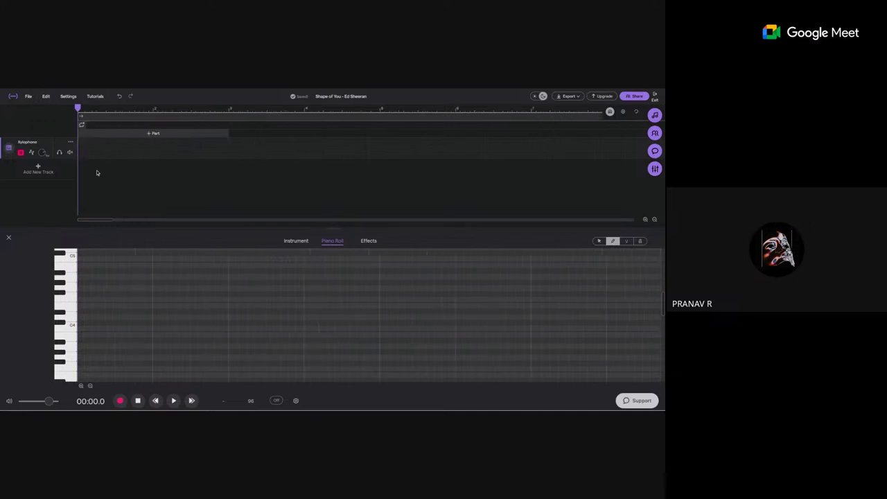
pyautogui.scroll(-2, 96, 170)
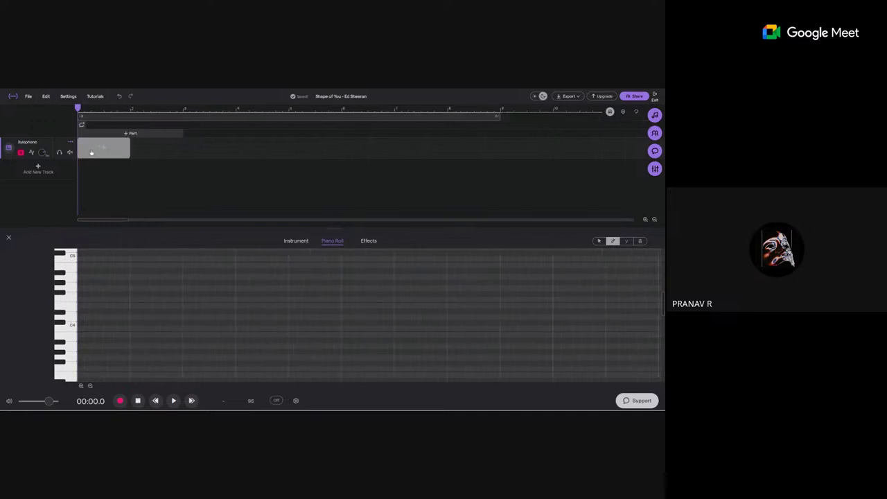
pyautogui.doubleClick(90, 151)
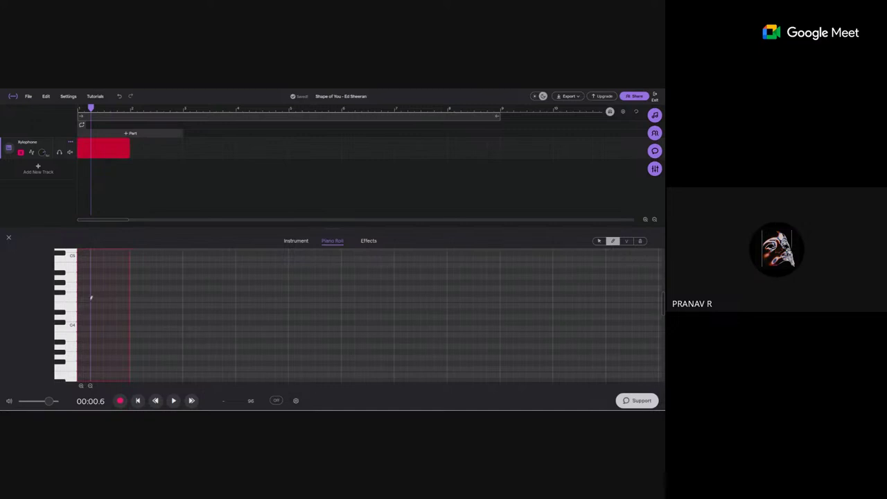
# - Draw the notes C#4, E4 and C#4 across the first bar and play them from the start
pyautogui.click(84, 324)
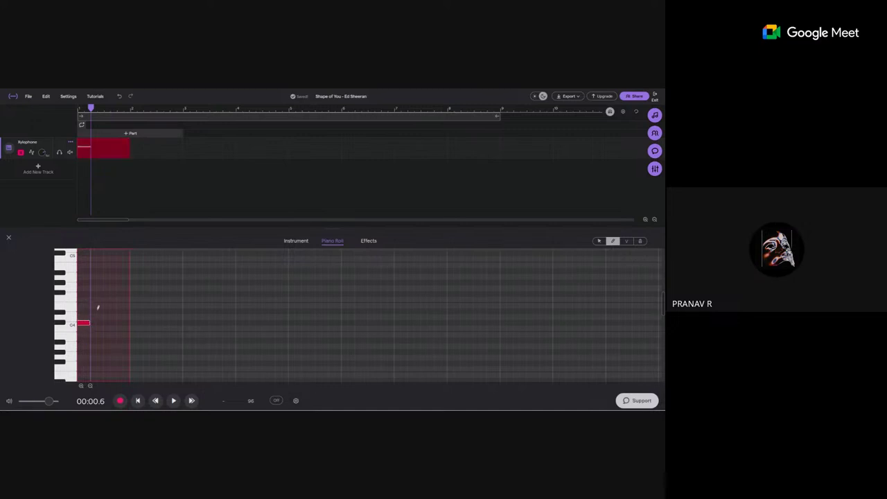
pyautogui.click(99, 306)
pyautogui.click(119, 323)
pyautogui.moveTo(90, 109); pyautogui.dragTo(78, 109)
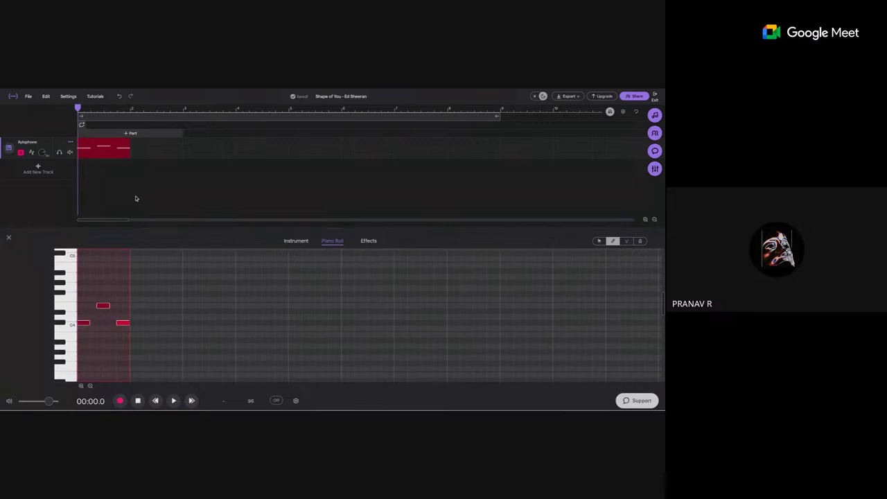
pyautogui.press('space')
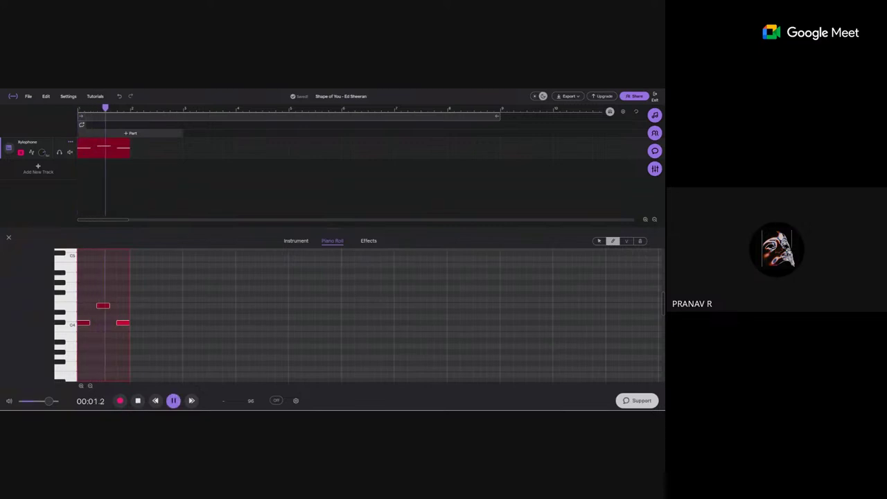
pyautogui.press('space')
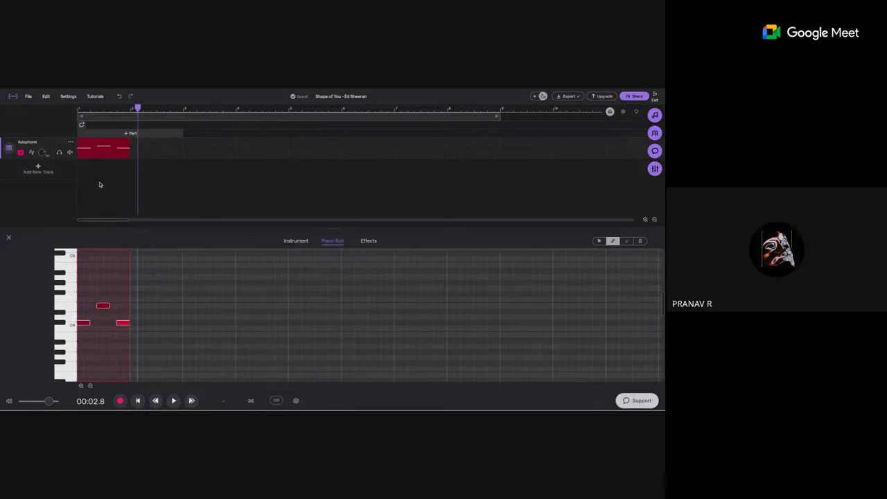
# - Shorten the first C#4 note to half its length and delete the other two notes from the region
pyautogui.scroll(3, 102, 184)
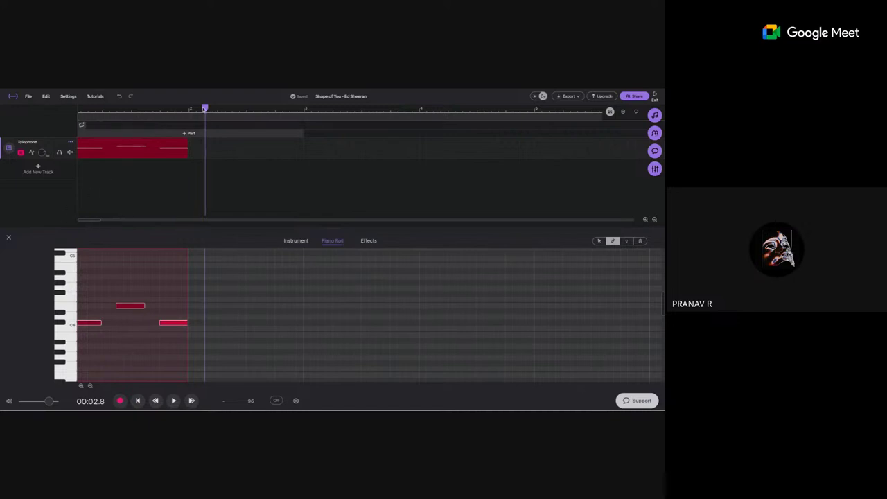
pyautogui.click(79, 109)
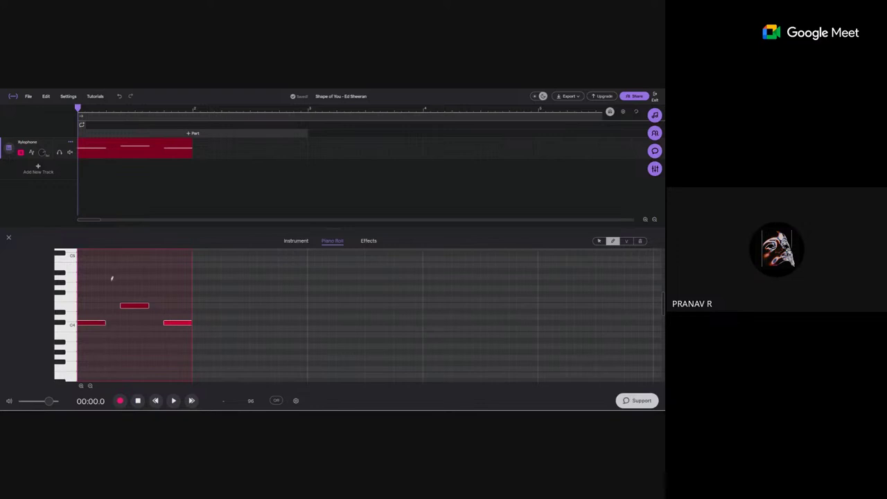
pyautogui.moveTo(105, 322); pyautogui.dragTo(91, 323)
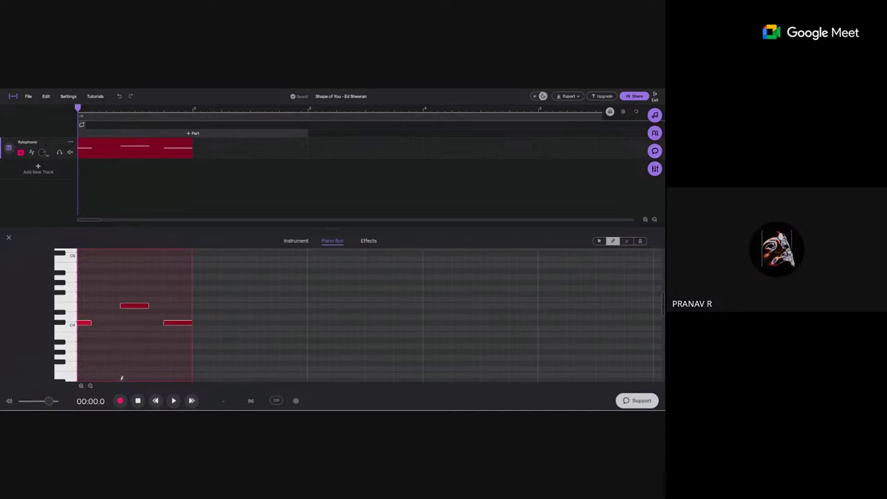
pyautogui.click(134, 307)
pyautogui.press('Delete')
pyautogui.click(191, 323)
pyautogui.press('Delete')
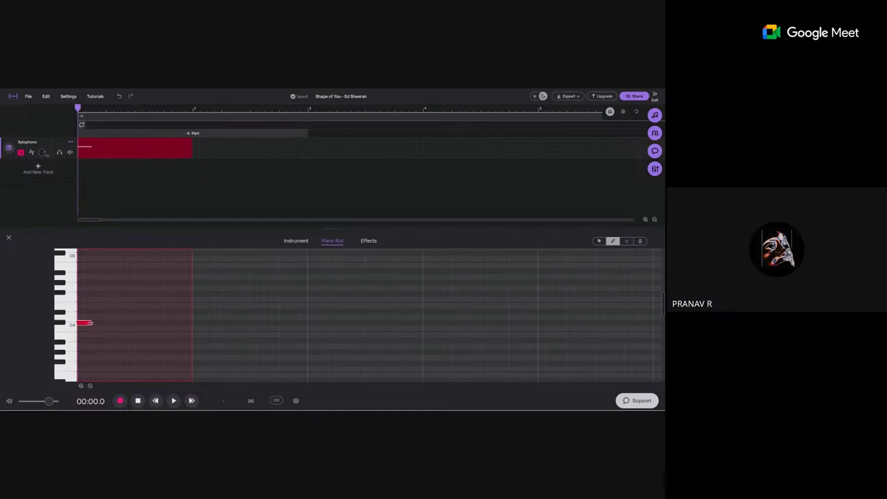
pyautogui.moveTo(90, 323)
pyautogui.mouseDown()
pyautogui.moveTo(140, 325)
pyautogui.moveTo(91, 329)
pyautogui.mouseUp()
pyautogui.scroll(5, 113, 183)
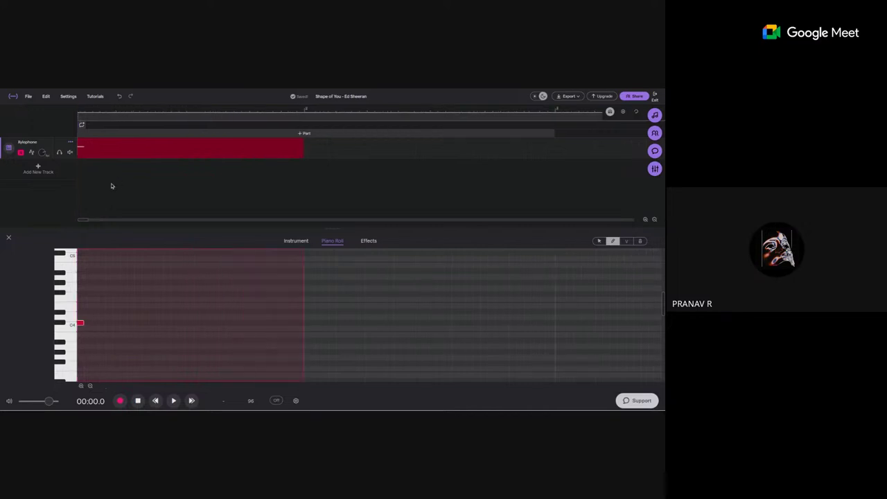
# - Lengthen the first C#4 note to one beat, fill the rest of the bar with C#4 notes and play it
pyautogui.scroll(-3, 111, 185)
pyautogui.scroll(-2, 111, 185)
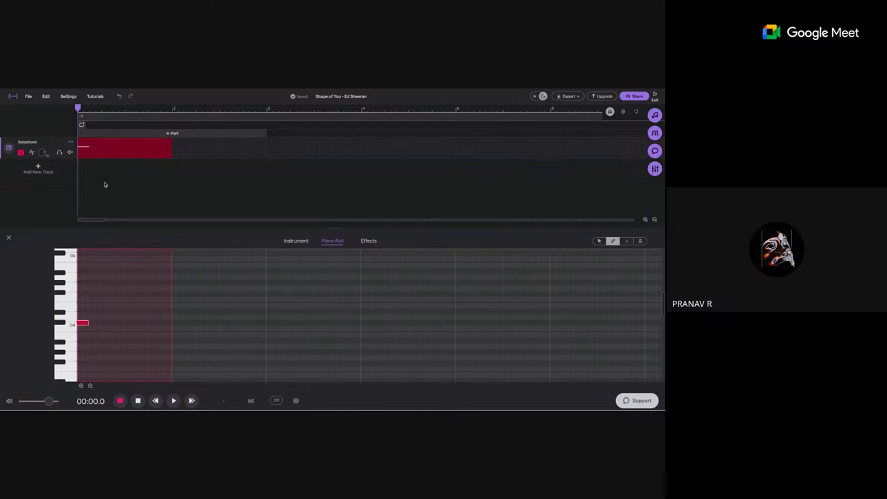
pyautogui.scroll(2, 121, 182)
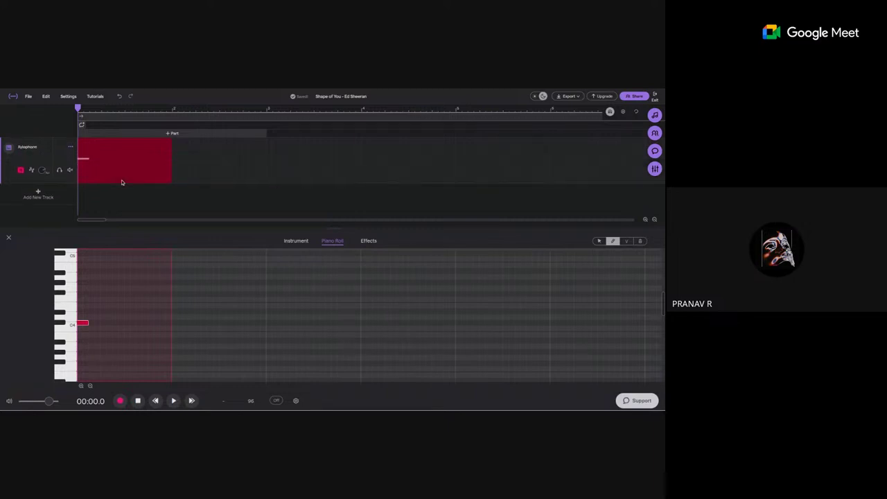
pyautogui.scroll(-2, 121, 182)
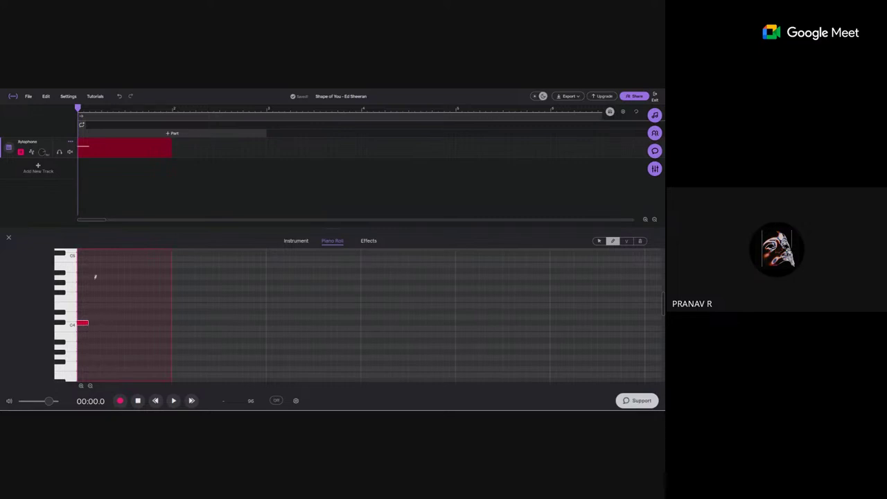
pyautogui.moveTo(87, 323); pyautogui.dragTo(105, 321)
pyautogui.click(129, 323)
pyautogui.click(156, 323)
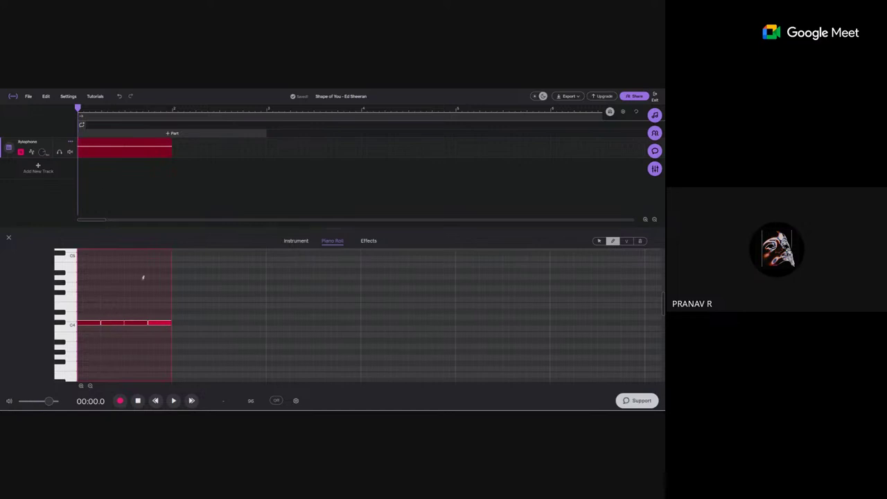
pyautogui.click(174, 406)
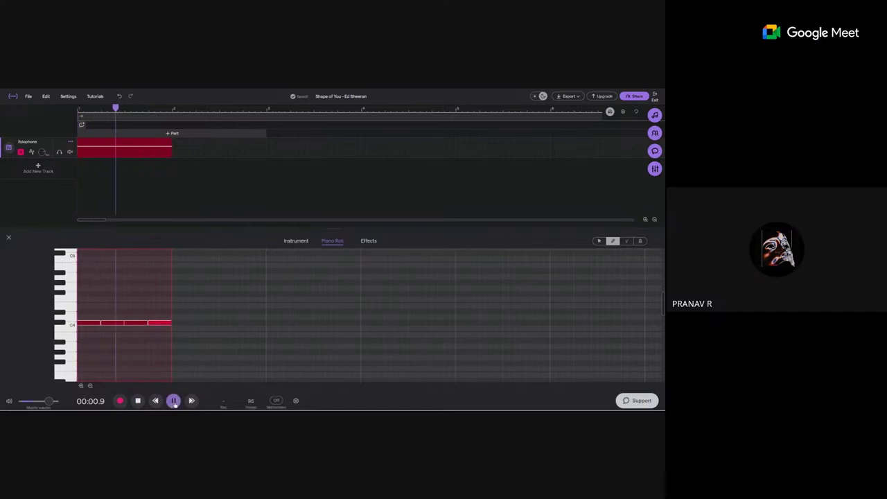
pyautogui.click(174, 402)
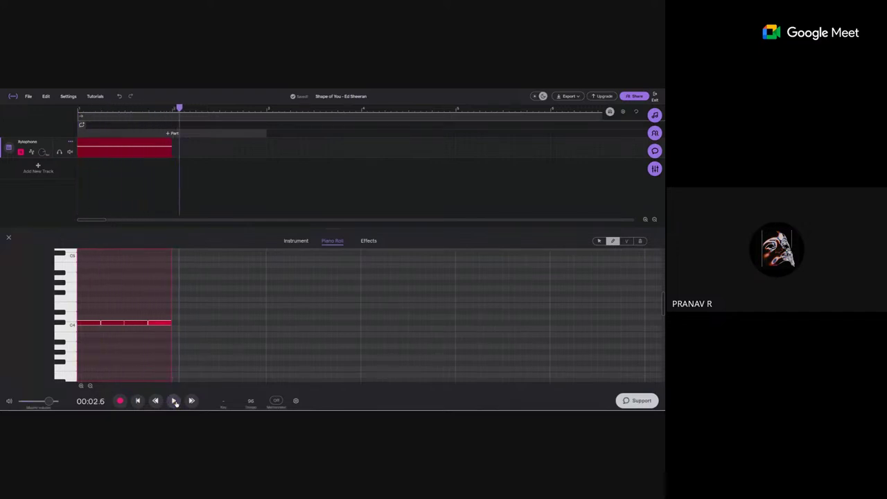
# - Try a D#4 note at the start, then clear the bar back to a single half-beat C#4 note
pyautogui.click(82, 311)
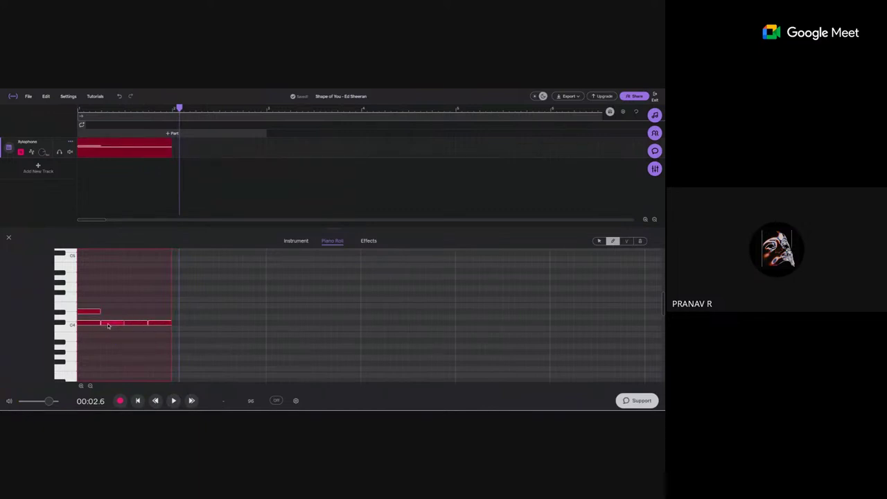
pyautogui.click(129, 323)
pyautogui.moveTo(169, 323); pyautogui.dragTo(150, 321)
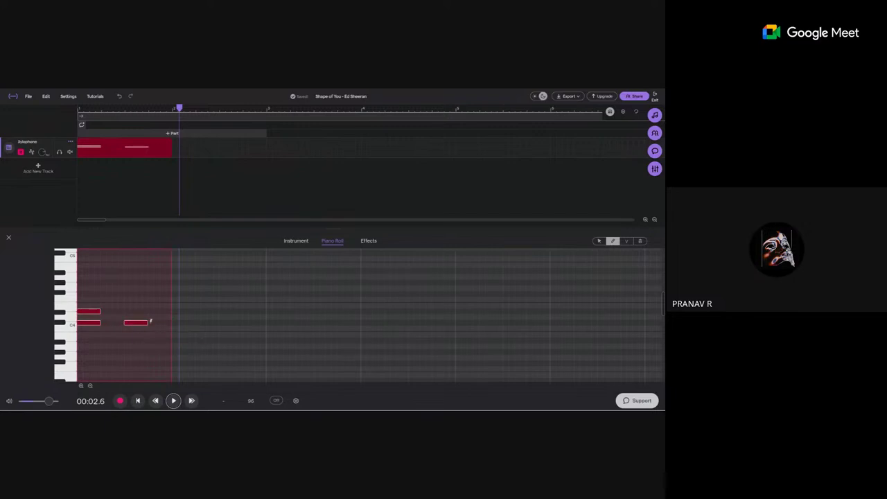
pyautogui.click(138, 323)
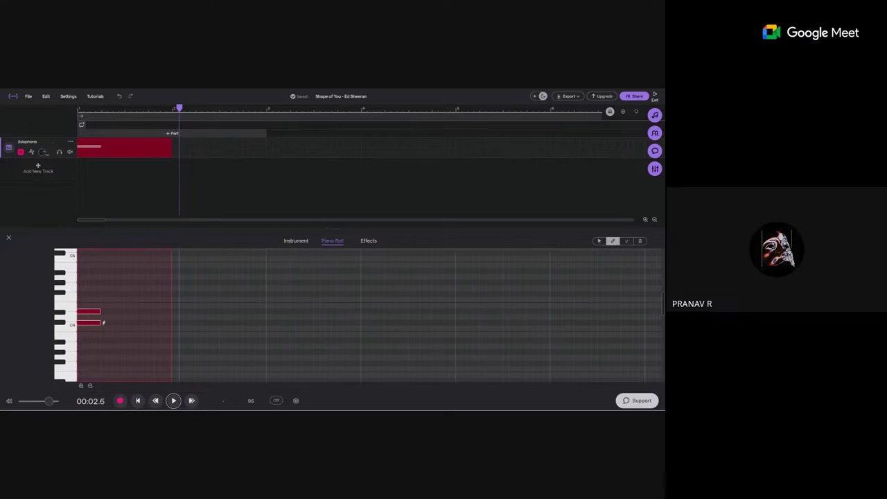
pyautogui.moveTo(101, 323); pyautogui.dragTo(88, 323)
pyautogui.doubleClick(89, 312)
# - Draw half-beat notes E4, C#4, C#4, E4 and C#4 after the first note, plus a C#4 at the start of bar 2
pyautogui.click(99, 305)
pyautogui.moveTo(119, 305); pyautogui.dragTo(106, 306)
pyautogui.click(115, 322)
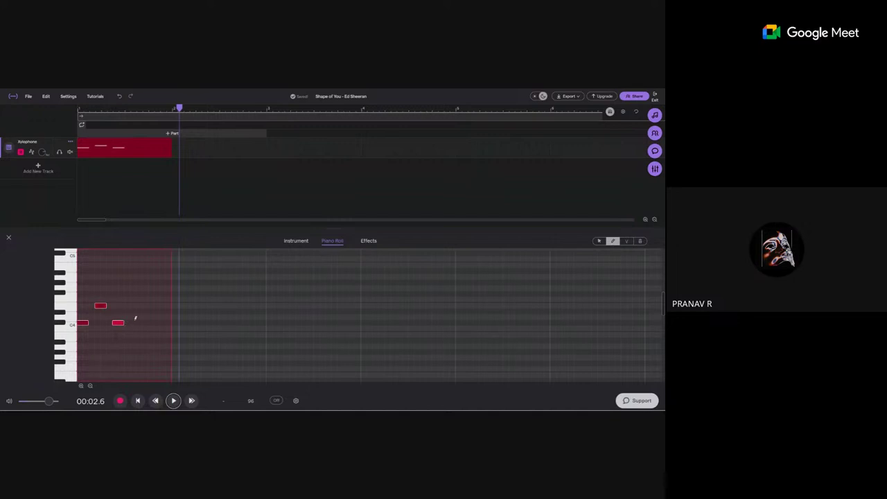
pyautogui.click(132, 323)
pyautogui.click(147, 305)
pyautogui.click(163, 323)
pyautogui.click(176, 322)
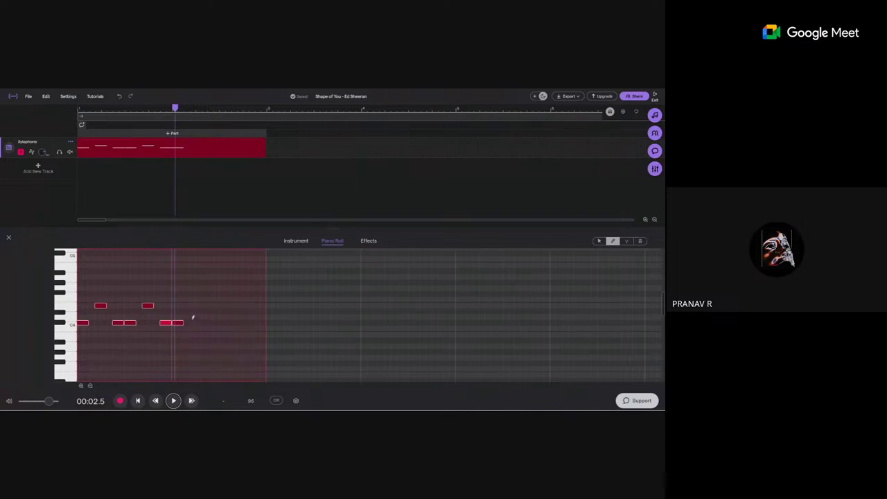
# - Complete the second bar with half-beat notes E4, C#4, D#4, C#4 and B3
pyautogui.click(195, 305)
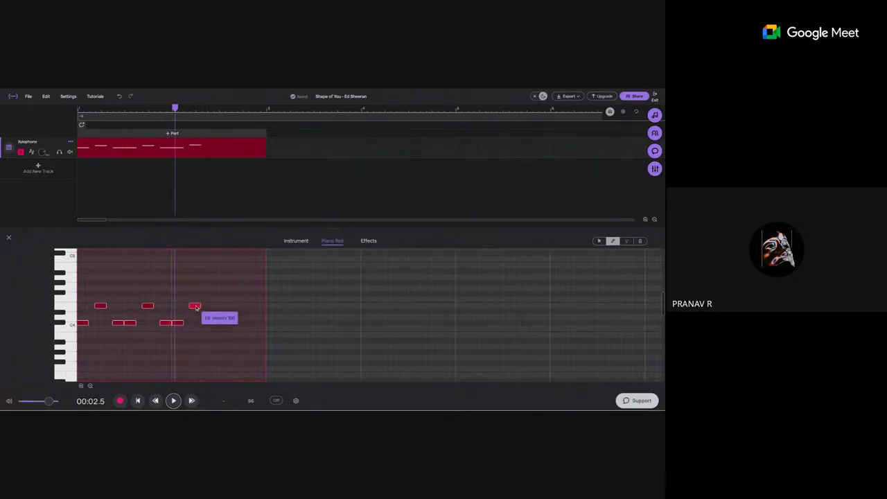
pyautogui.click(213, 323)
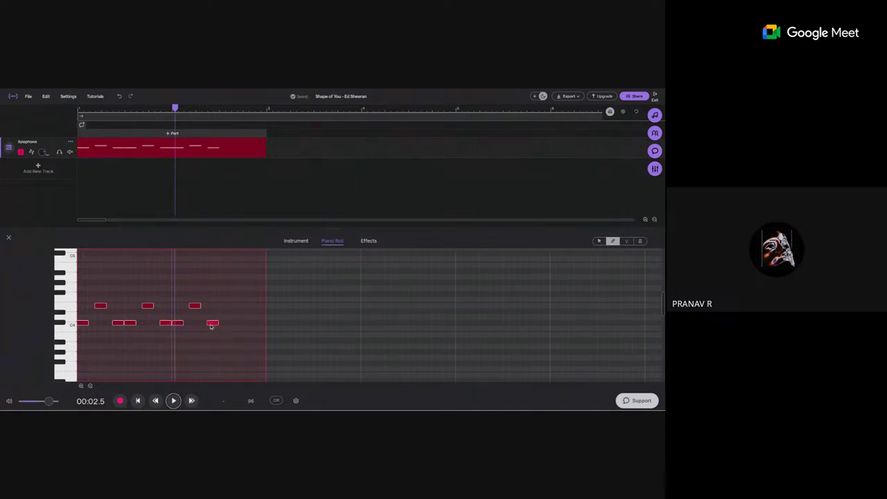
pyautogui.click(224, 311)
pyautogui.click(240, 323)
pyautogui.click(259, 335)
# - Play the two-bar melody from the song's start and return the playhead to the beginning
pyautogui.click(149, 110)
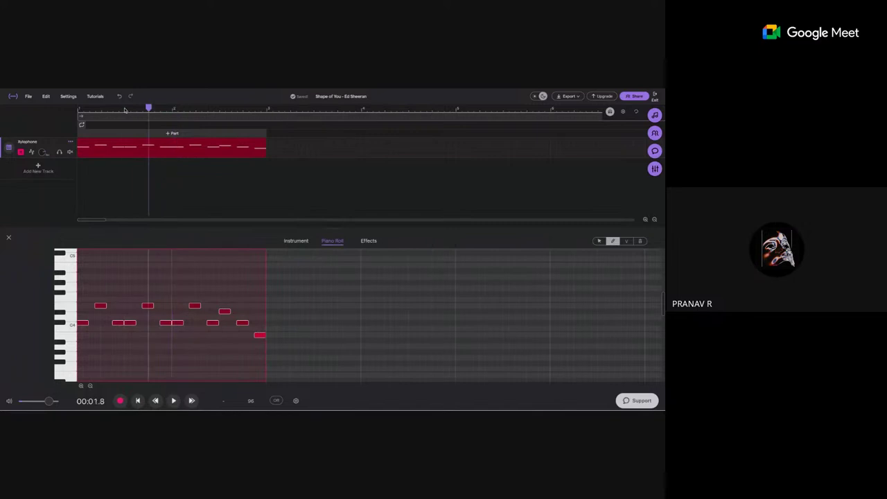
pyautogui.click(79, 109)
pyautogui.press('space')
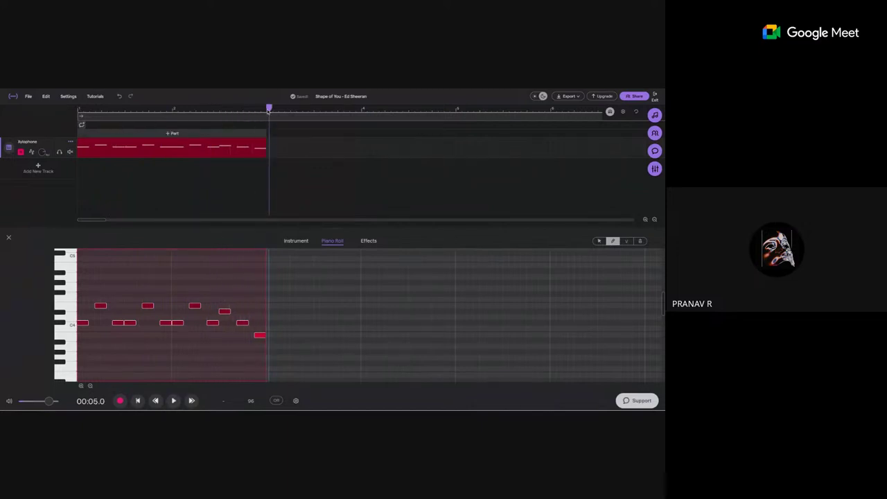
pyautogui.moveTo(269, 109); pyautogui.dragTo(42, 121)
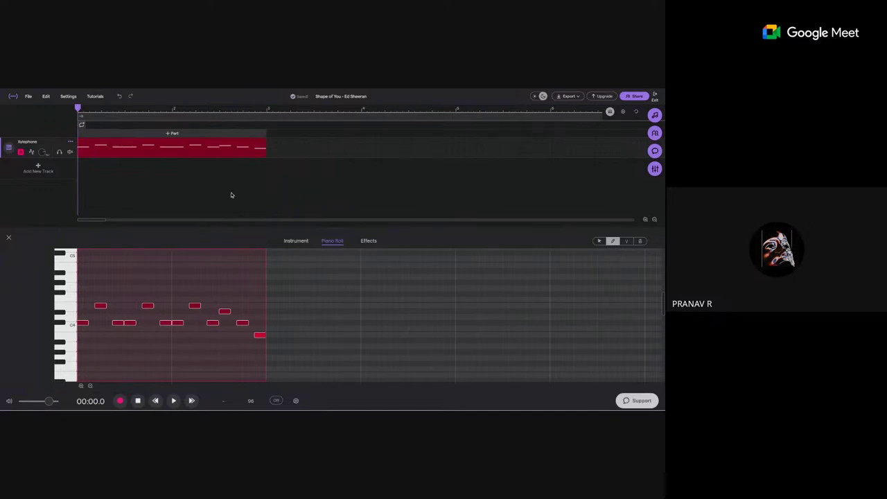
# - Loop the two-bar Xylophone region through the end of bar 10 and listen to it from the song's start
pyautogui.scroll(-3, 192, 183)
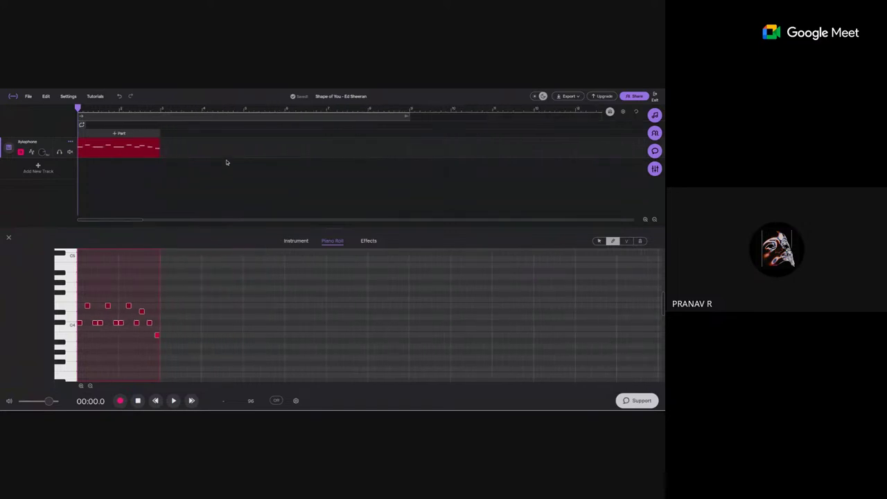
pyautogui.moveTo(134, 143)
pyautogui.moveTo(156, 141); pyautogui.dragTo(491, 143)
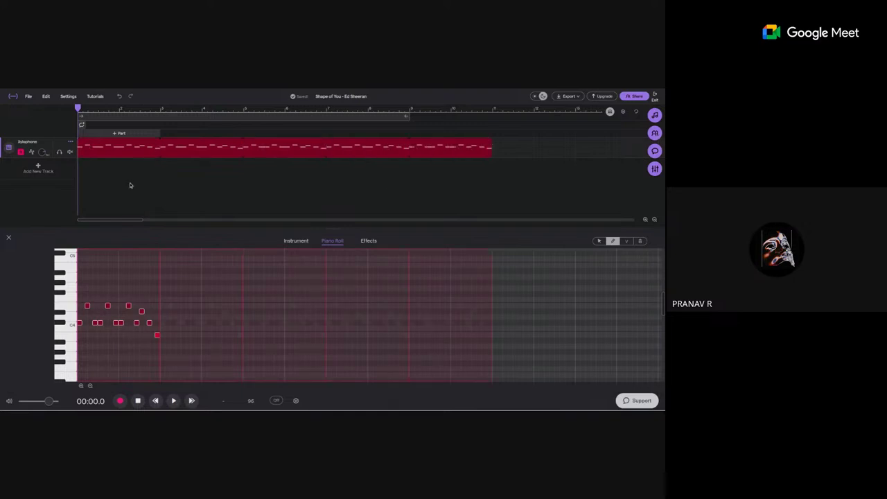
pyautogui.press('space')
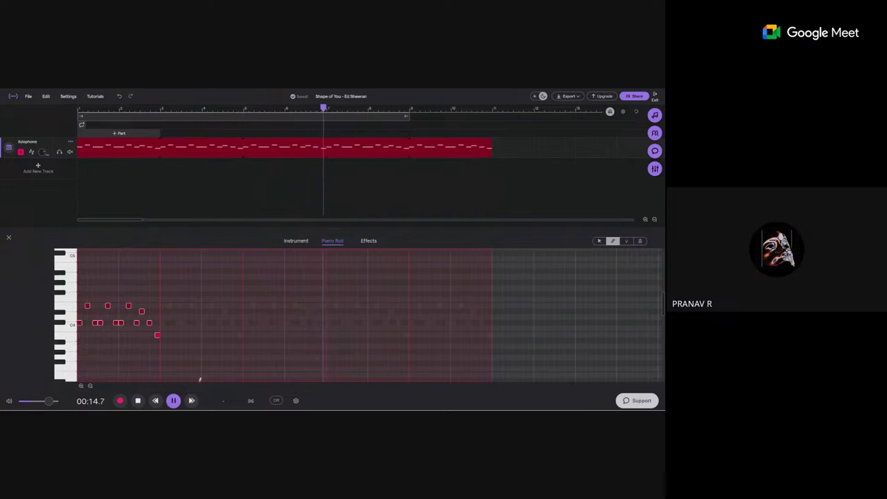
pyautogui.click(173, 401)
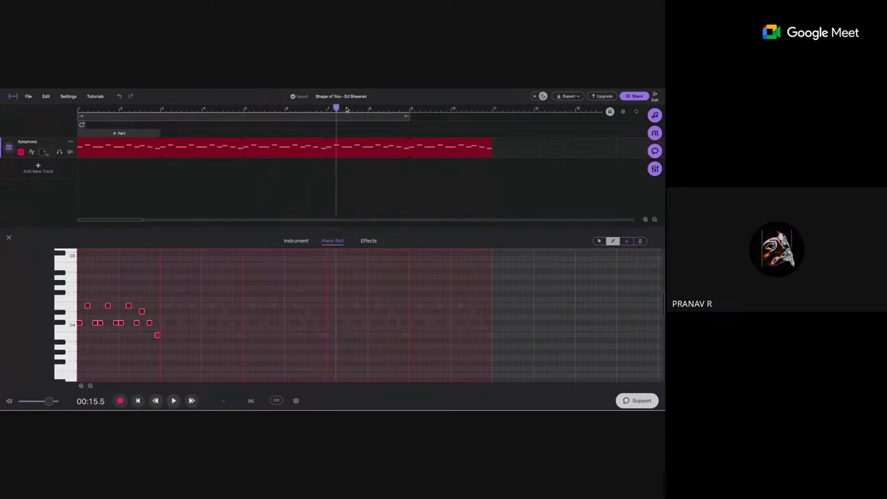
pyautogui.moveTo(338, 107); pyautogui.dragTo(66, 112)
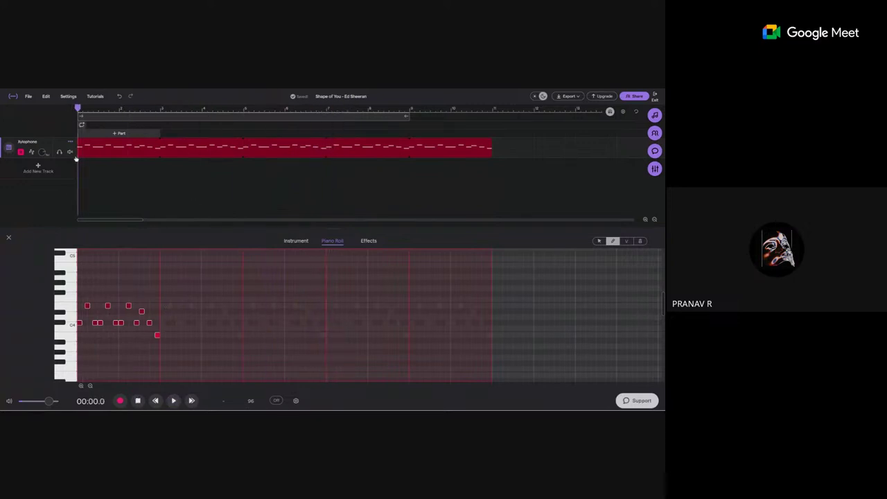
# - Add a new Bass & 808 track and try its sound on the on-screen keyboard
pyautogui.click(40, 173)
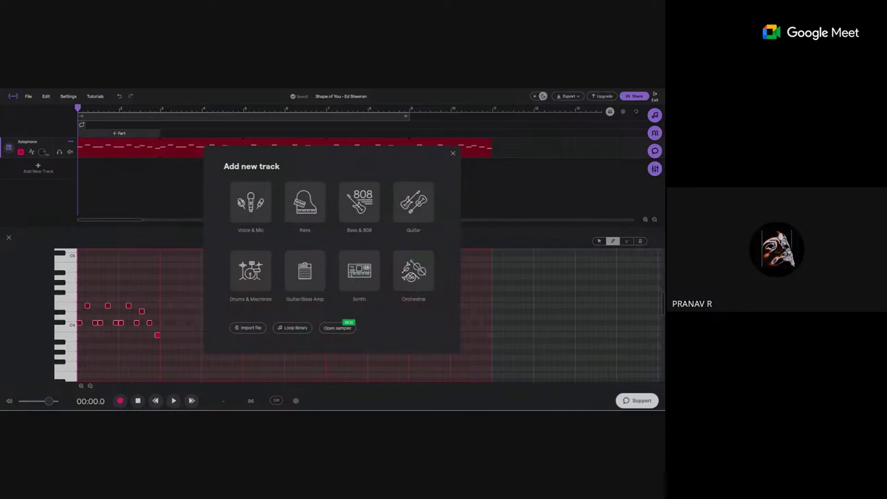
pyautogui.click(359, 202)
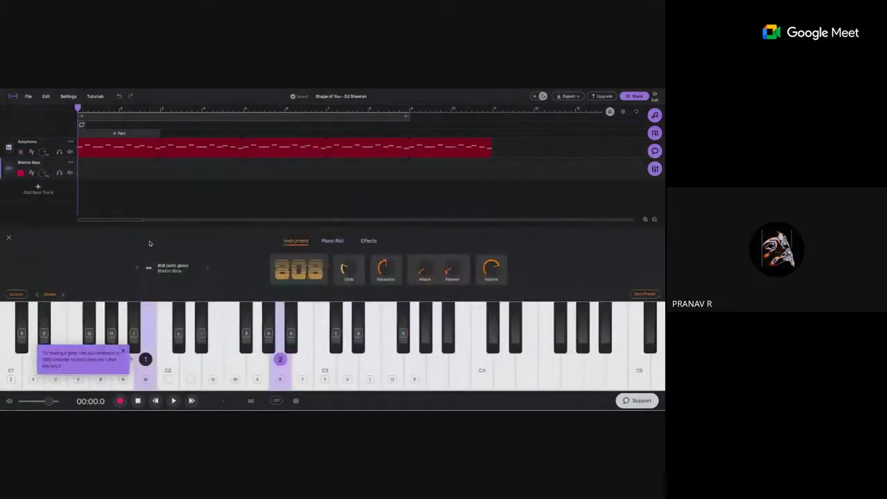
pyautogui.moveTo(191, 333); pyautogui.dragTo(217, 326)
# - Browse the new bass track's instrument presets and preview sounds in the Bass - Synth category, including Clean Sub
pyautogui.click(181, 266)
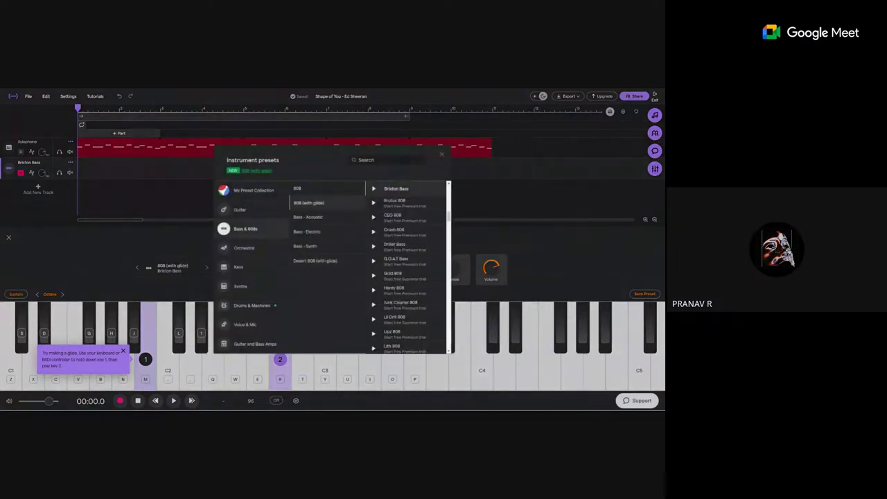
pyautogui.click(323, 248)
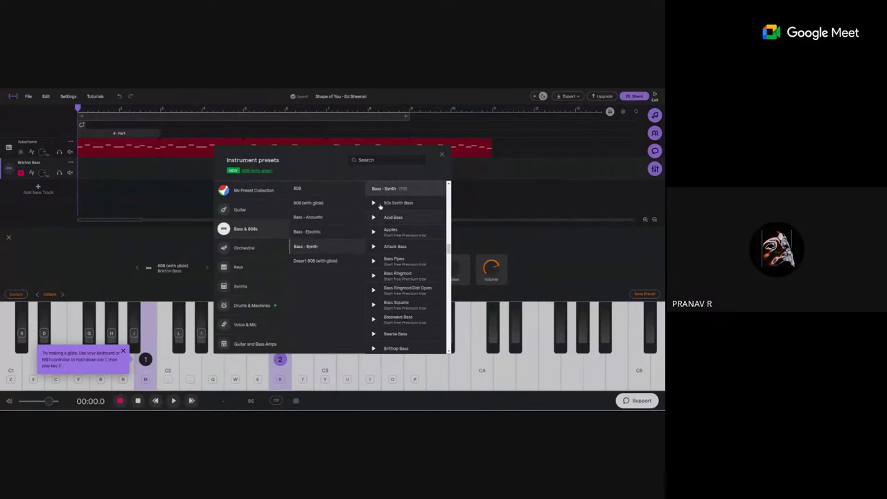
pyautogui.click(373, 203)
pyautogui.click(373, 321)
pyautogui.scroll(-3, 375, 265)
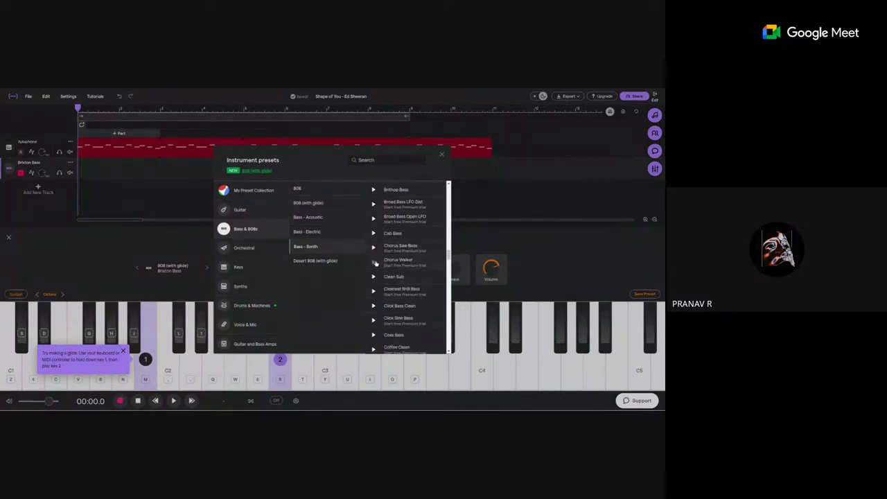
pyautogui.click(374, 277)
pyautogui.click(373, 204)
pyautogui.scroll(-2, 388, 312)
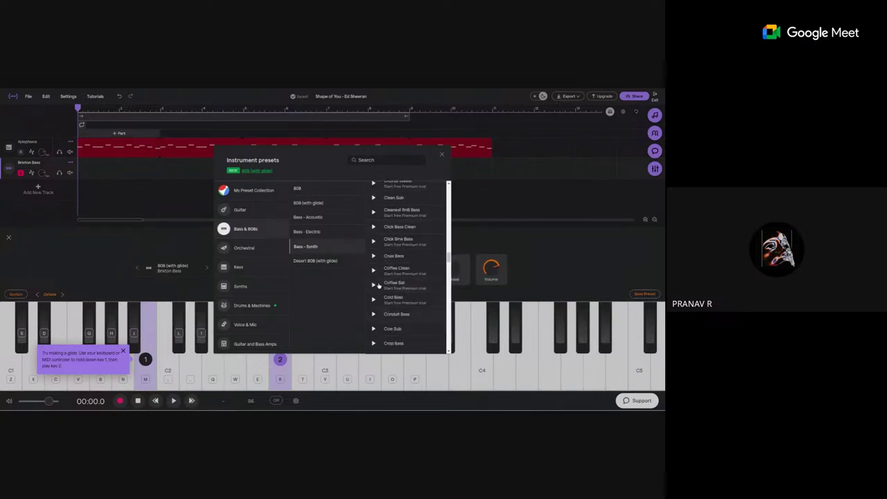
pyautogui.click(373, 256)
pyautogui.scroll(-3, 377, 333)
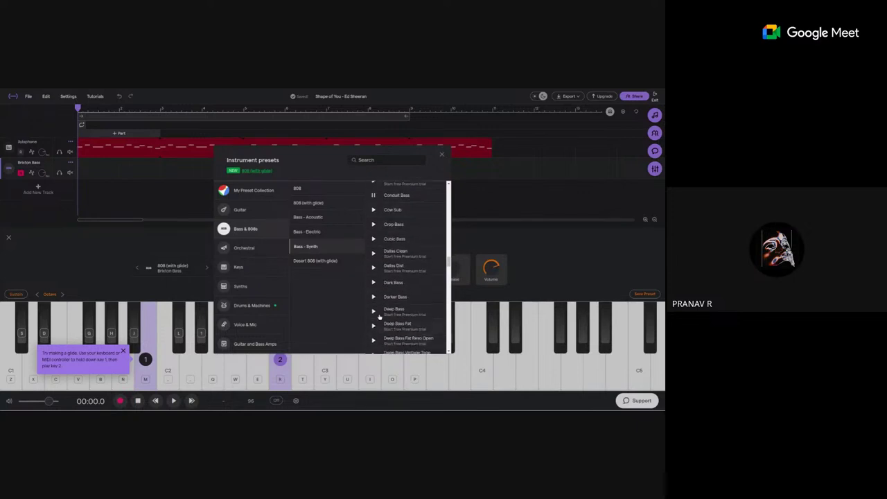
# - Preview further Bass - Synth presets, including Cubic Bass, Dutch Bass and Elephant Bass
pyautogui.click(377, 239)
pyautogui.scroll(-3, 376, 305)
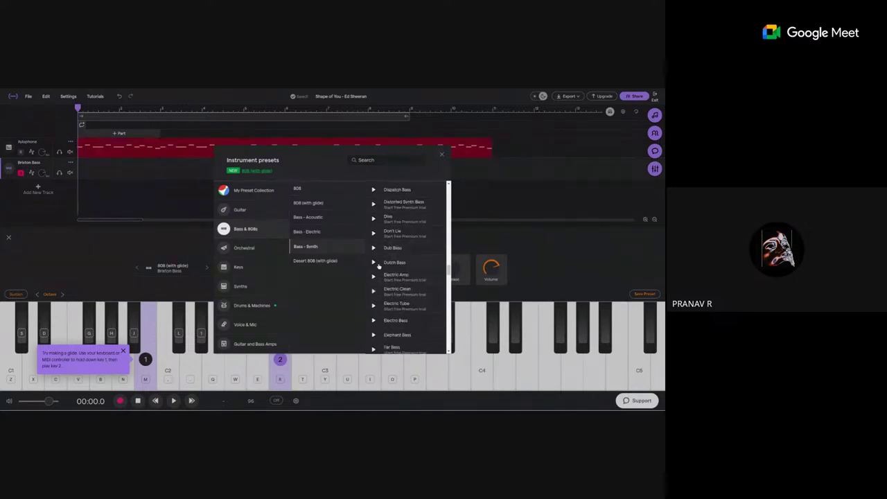
pyautogui.click(374, 263)
pyautogui.scroll(-2, 384, 319)
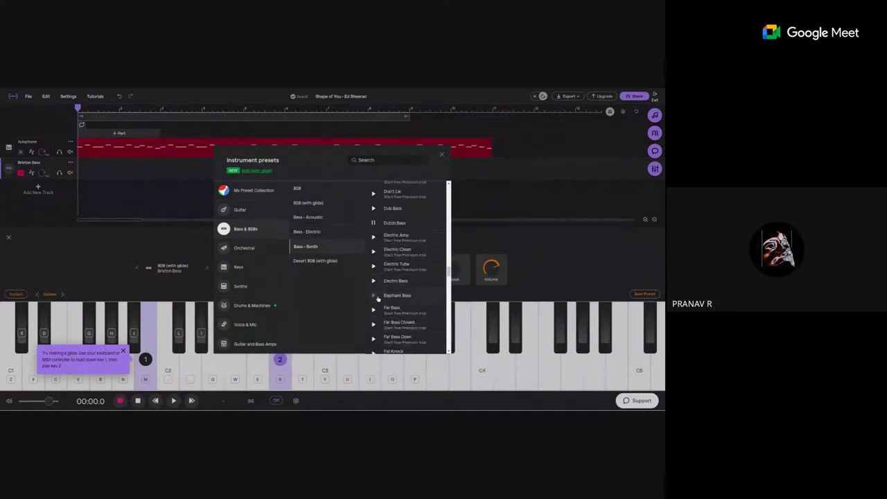
pyautogui.click(375, 297)
pyautogui.scroll(-5, 381, 305)
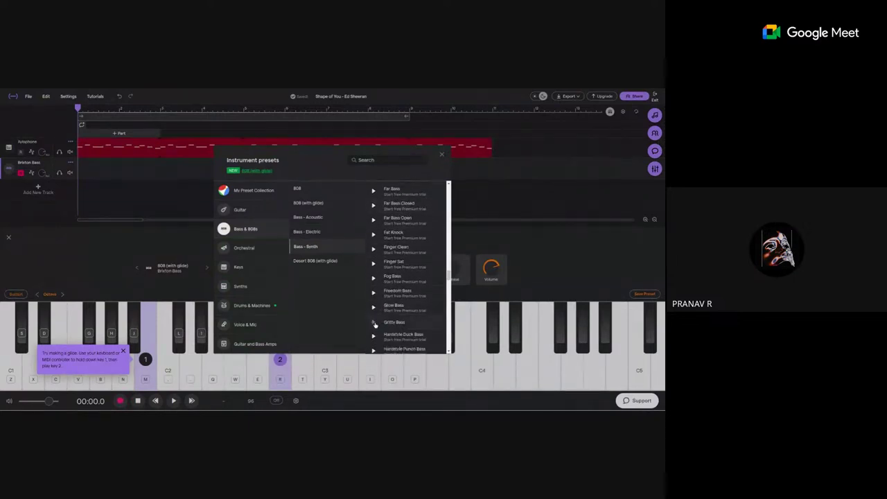
pyautogui.scroll(-6, 395, 313)
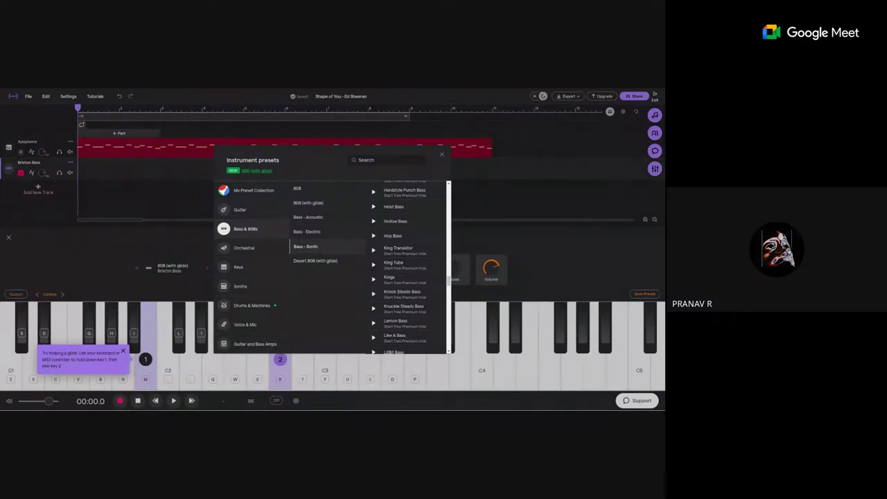
# - Preview Plucked synth presets such as Lucid, Lucid 5th and Gone Arp, and assign Milk Pluck to the second track
pyautogui.click(258, 285)
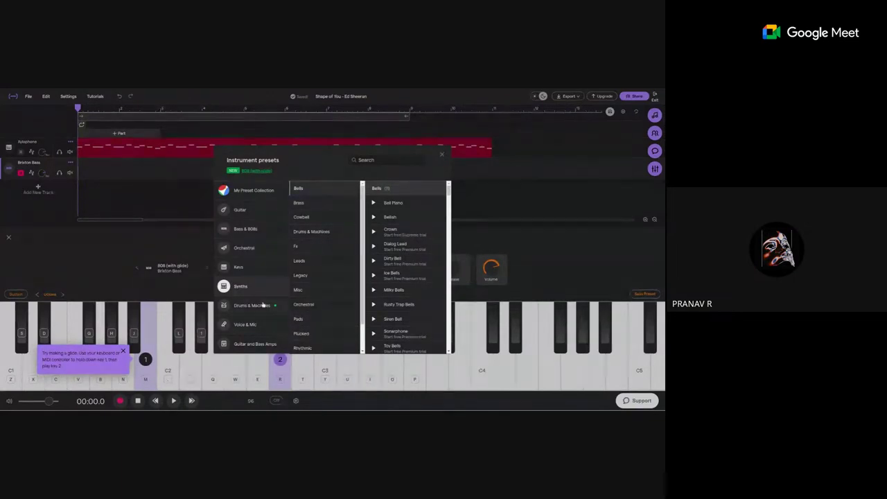
pyautogui.click(311, 338)
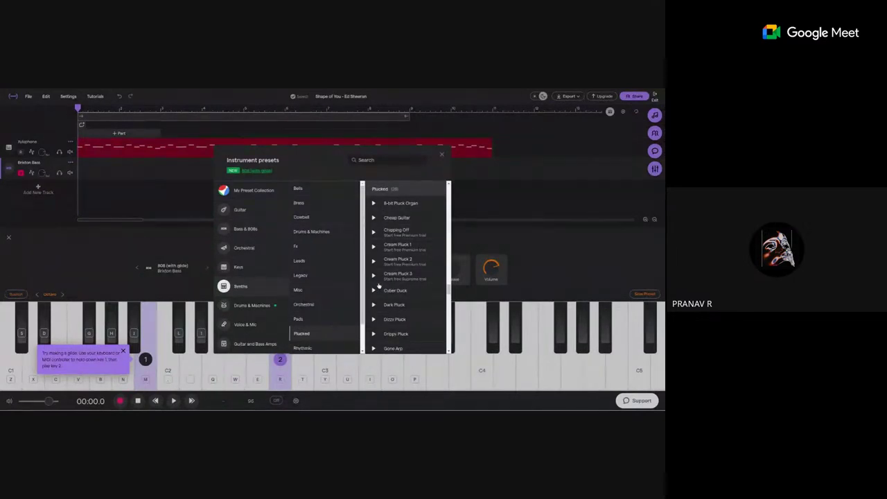
pyautogui.scroll(-3, 392, 305)
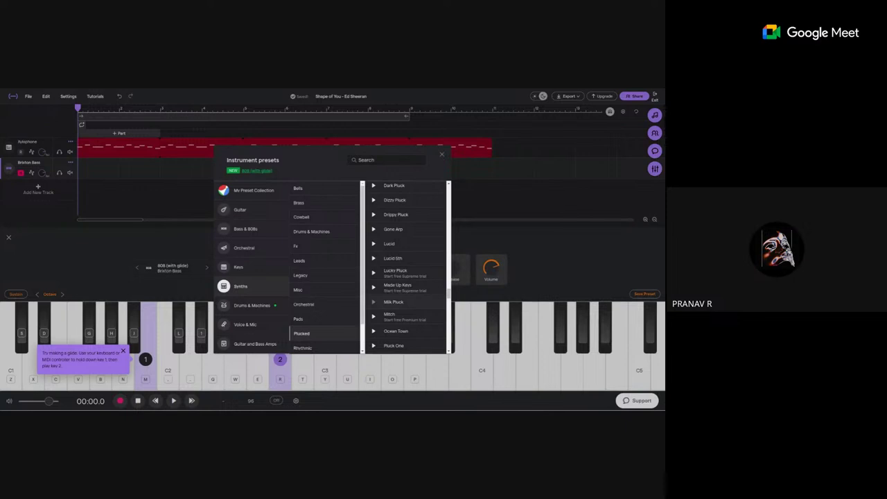
pyautogui.click(373, 302)
pyautogui.click(374, 244)
pyautogui.click(375, 258)
pyautogui.click(375, 229)
pyautogui.click(388, 305)
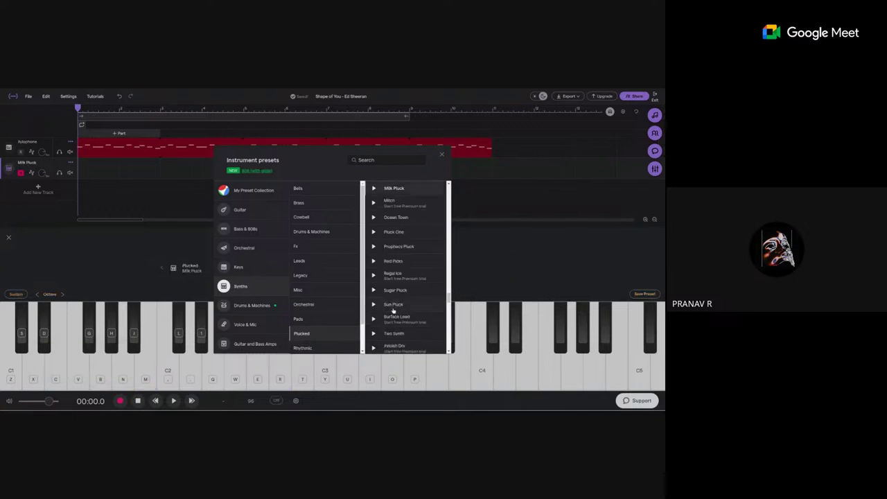
pyautogui.click(168, 240)
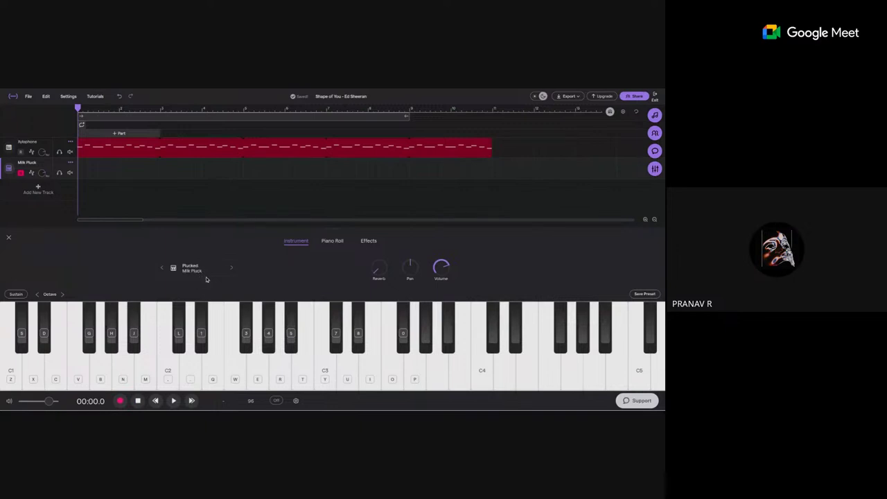
# - Try the Milk Pluck sound on the on-screen keyboard with a few notes around C2
pyautogui.click(196, 339)
pyautogui.click(169, 356)
pyautogui.click(183, 349)
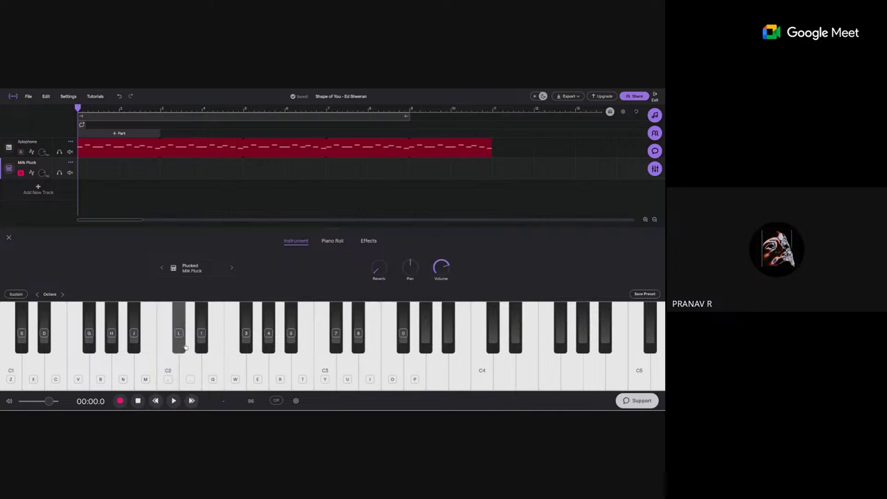
# - Open the piano roll, create an empty one-bar region at the start of the Milk Pluck track and return the playhead to the beginning
pyautogui.click(339, 242)
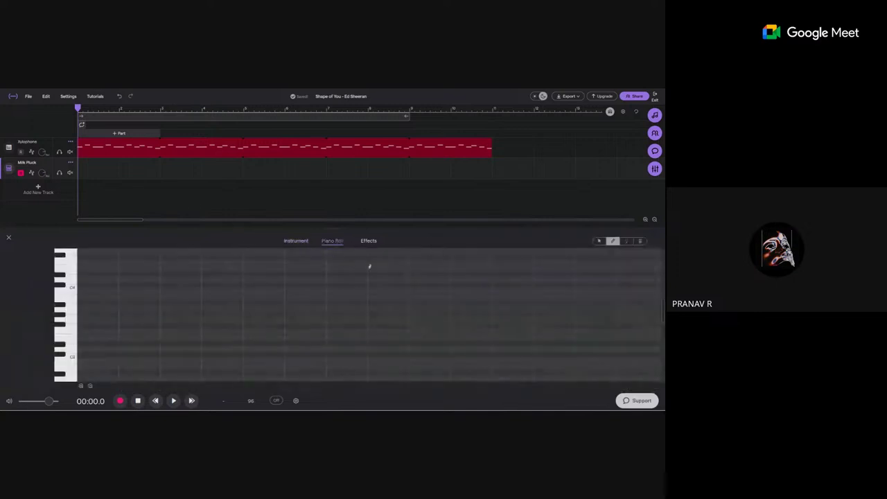
pyautogui.click(97, 173)
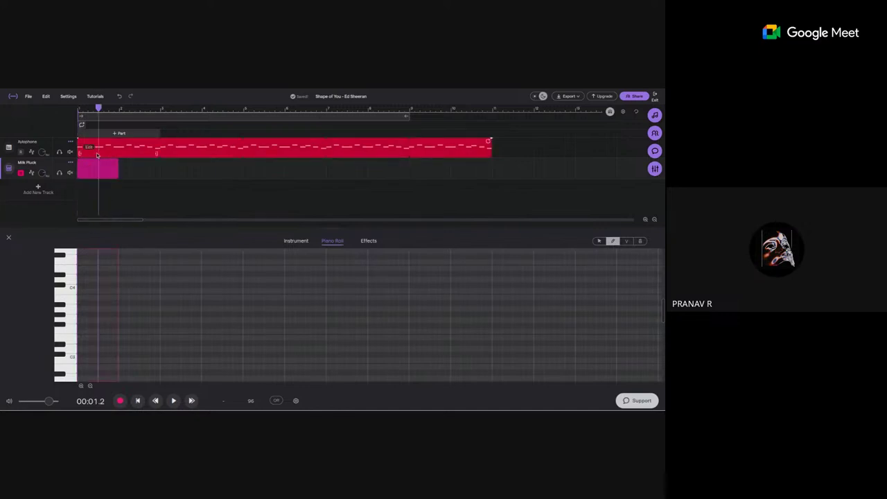
pyautogui.scroll(5, 97, 153)
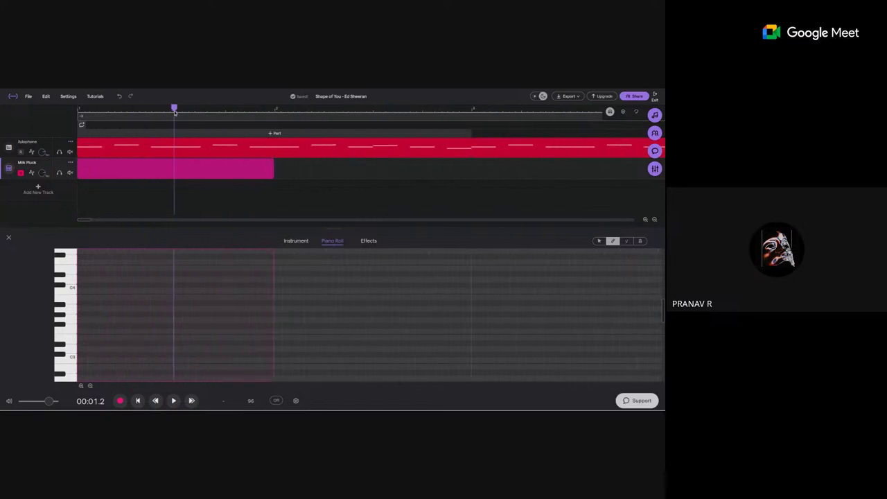
pyautogui.moveTo(174, 111); pyautogui.dragTo(68, 122)
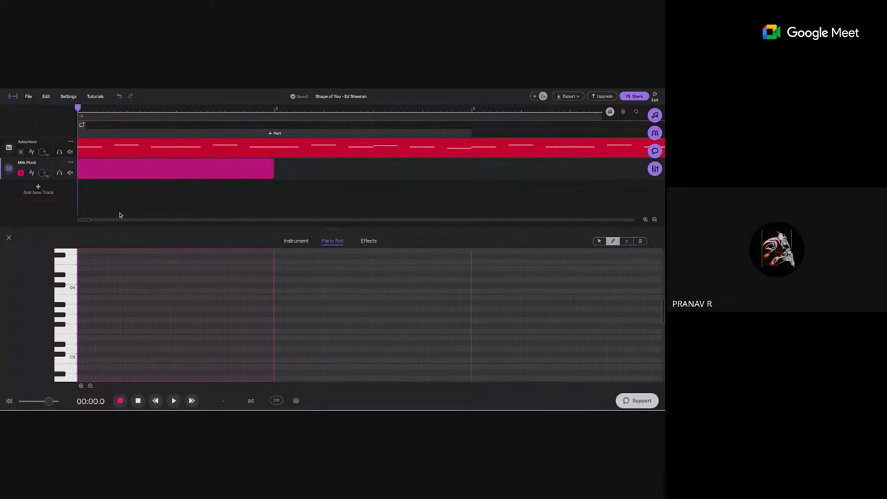
# - Fill bar 1 with short eighth-length notes: three C#2 notes in the first half and three F#1 notes in the second half
pyautogui.scroll(1, 75, 319)
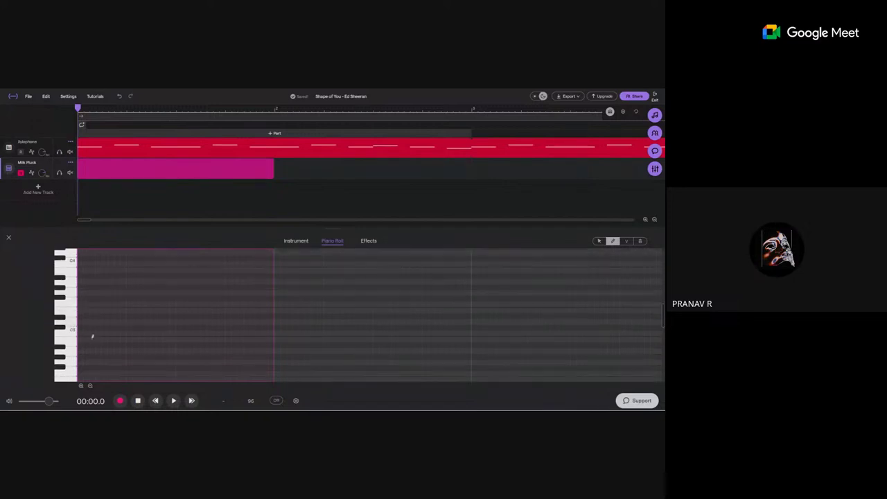
pyautogui.scroll(-1, 75, 331)
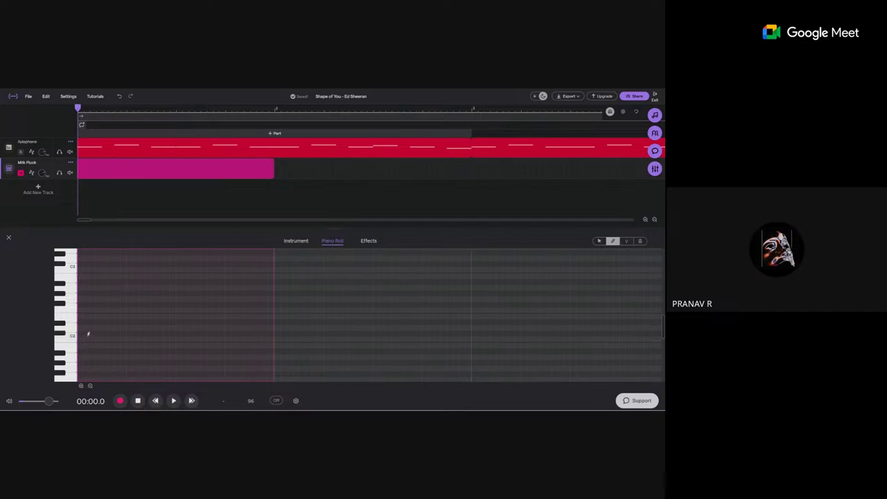
pyautogui.click(84, 335)
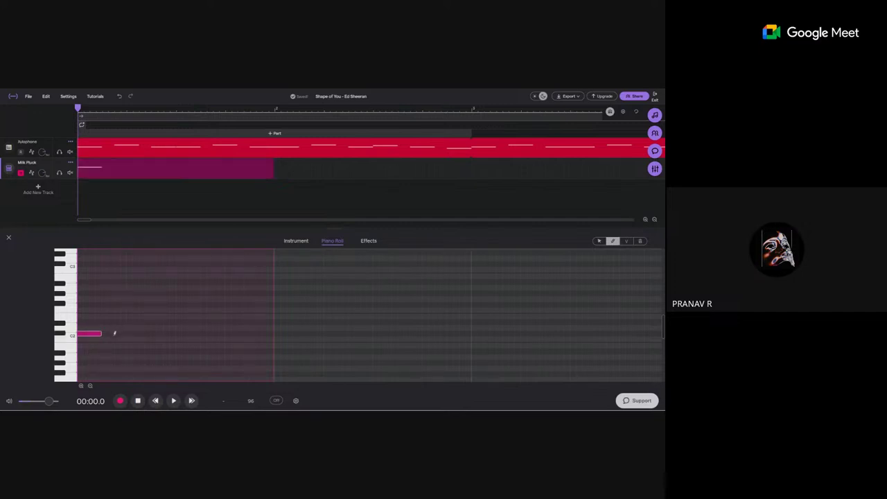
pyautogui.click(116, 334)
pyautogui.click(152, 334)
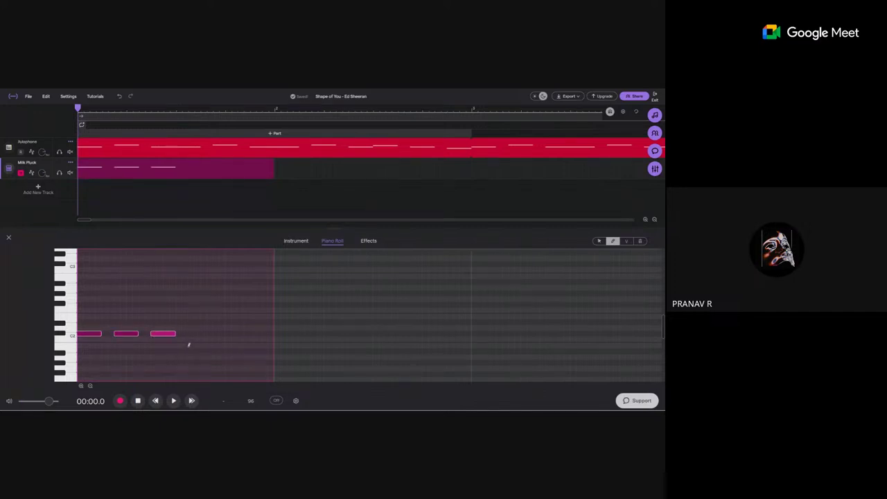
pyautogui.scroll(-3, 188, 345)
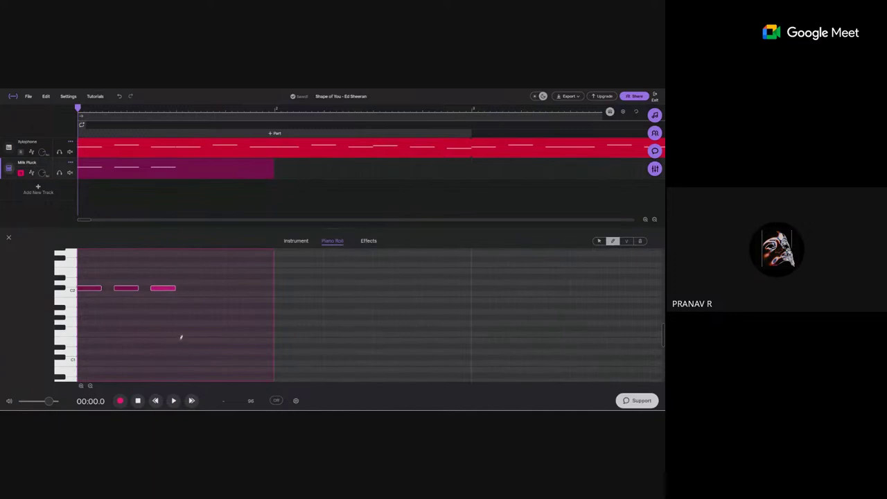
pyautogui.click(180, 329)
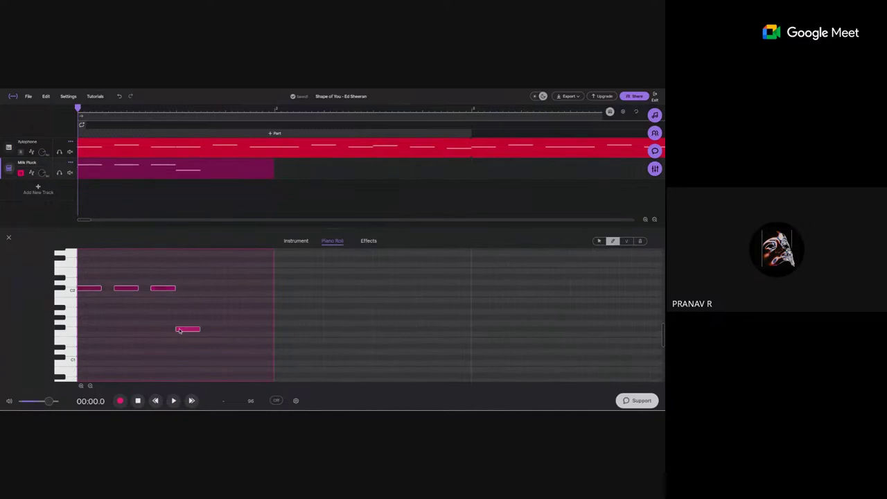
pyautogui.click(215, 329)
pyautogui.click(251, 329)
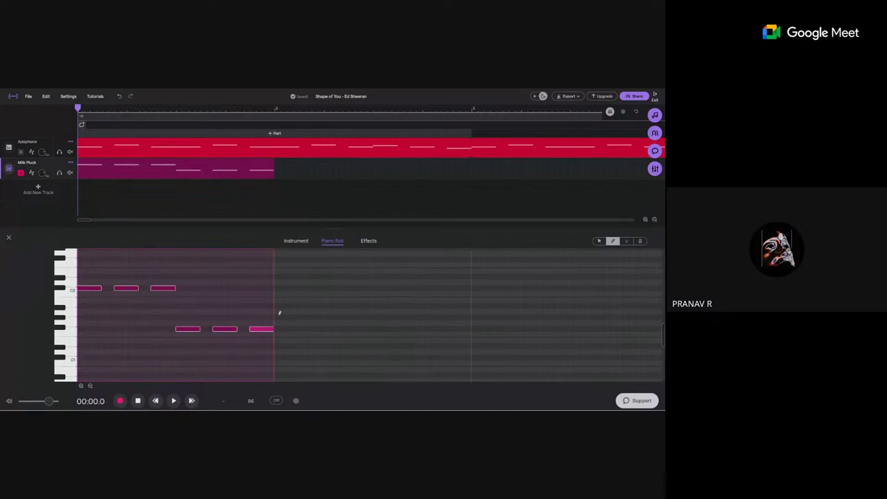
# - Fill bar 2 in the same rhythm with three A1 notes followed by three B1 notes
pyautogui.click(278, 312)
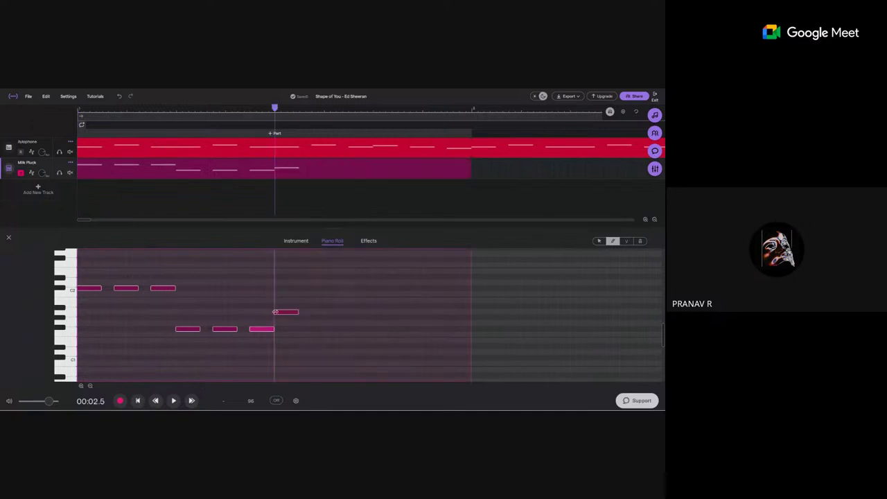
pyautogui.click(316, 312)
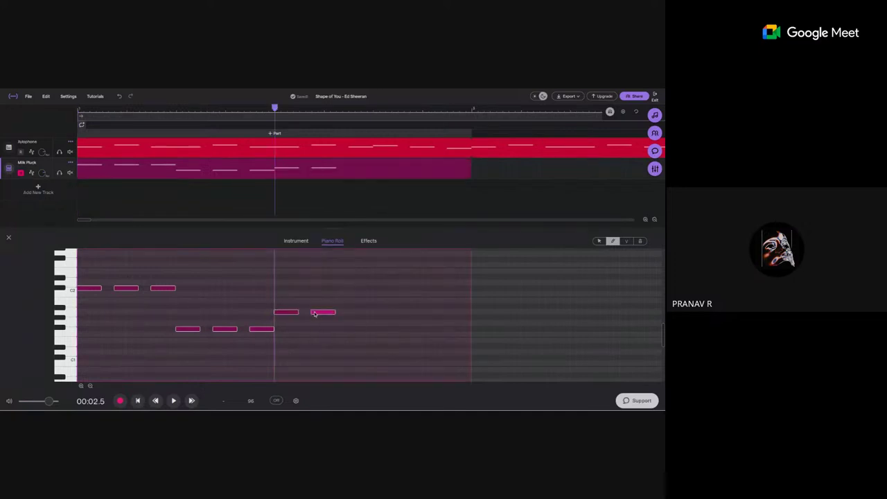
pyautogui.click(352, 312)
pyautogui.click(378, 299)
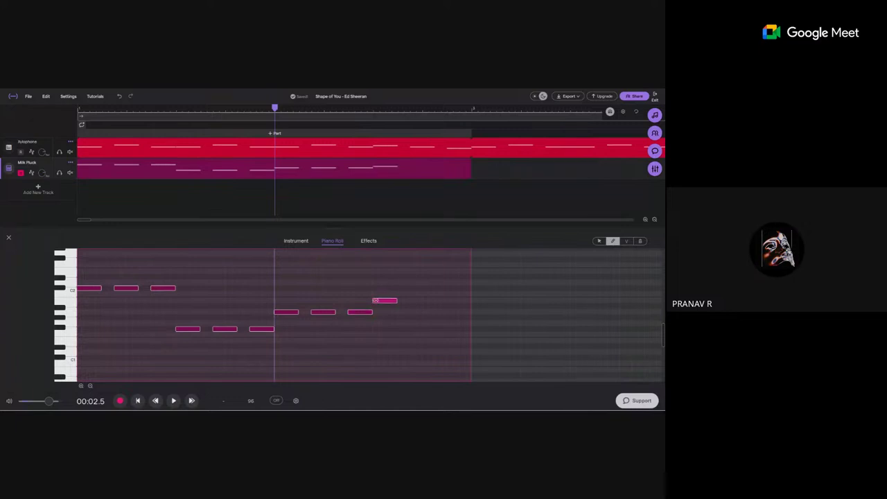
pyautogui.click(409, 299)
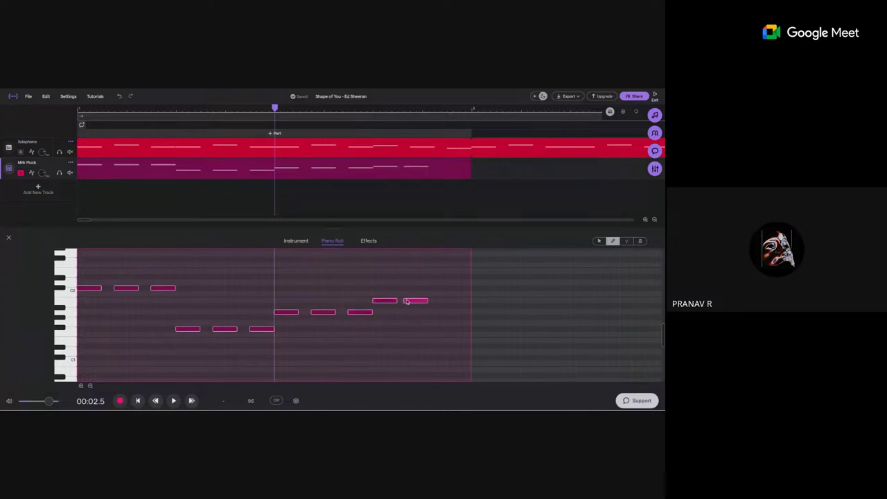
pyautogui.click(447, 299)
# - Mute the Xylophone track and listen to the two-bar Milk Pluck line from the song's start
pyautogui.moveTo(275, 108); pyautogui.dragTo(149, 109)
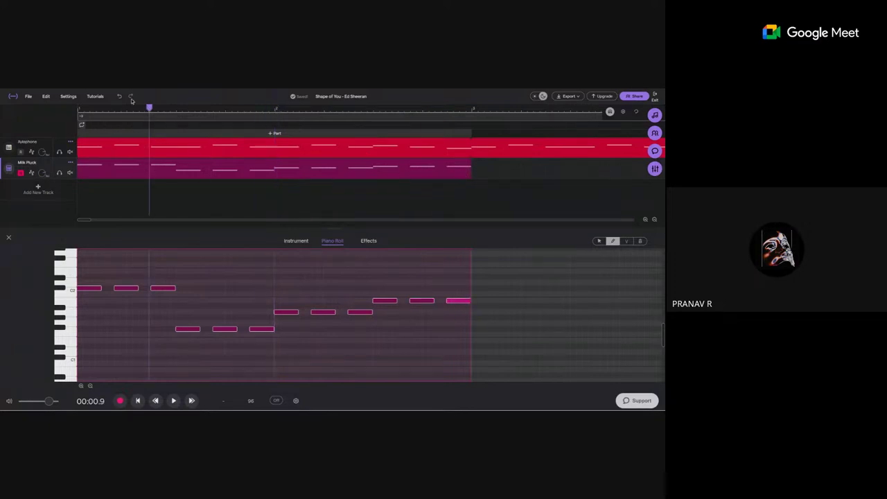
pyautogui.press('Return')
pyautogui.click(70, 152)
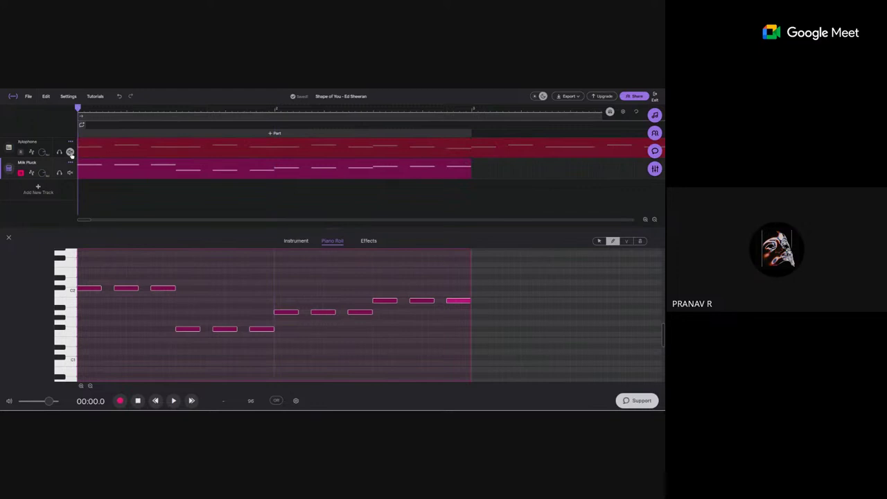
pyautogui.press('space')
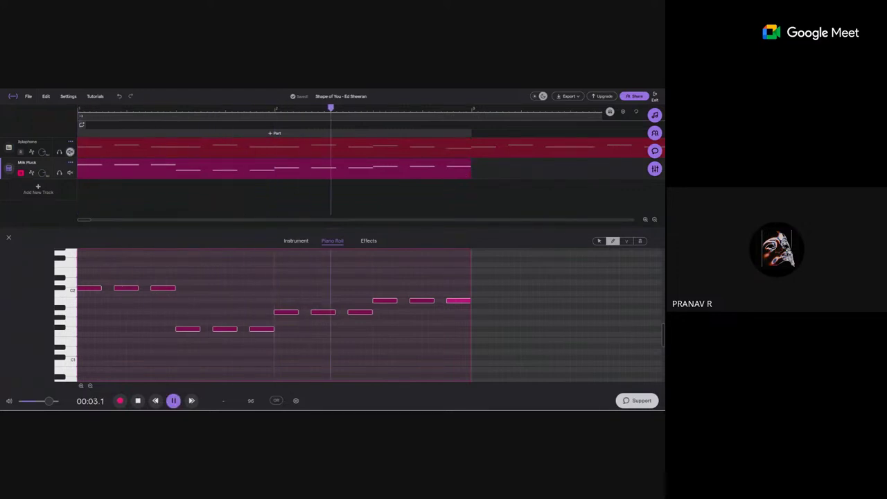
pyautogui.press('space')
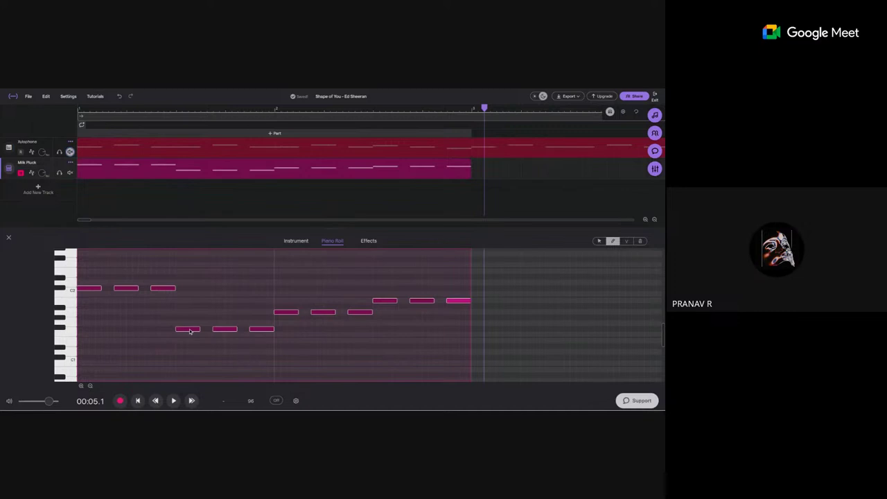
# - Raise the F#1, A1 and B1 notes by one octave so the line climbs from C#2
pyautogui.click(190, 331)
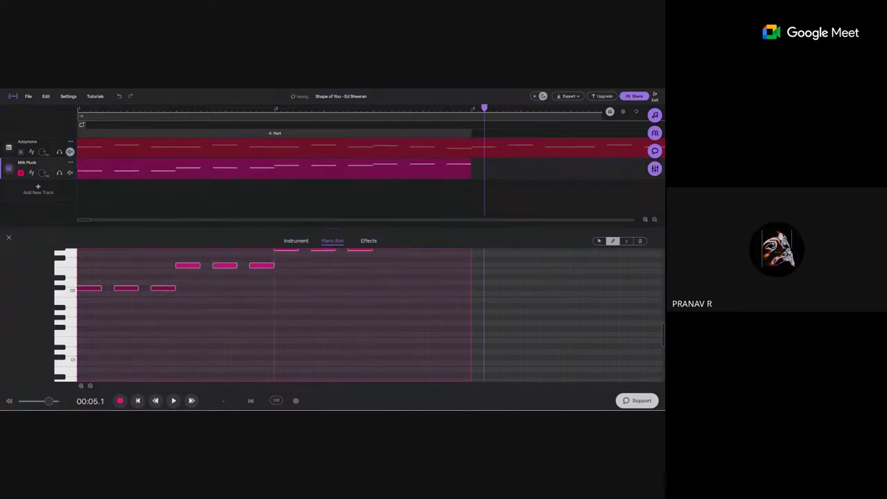
pyautogui.scroll(3, 335, 352)
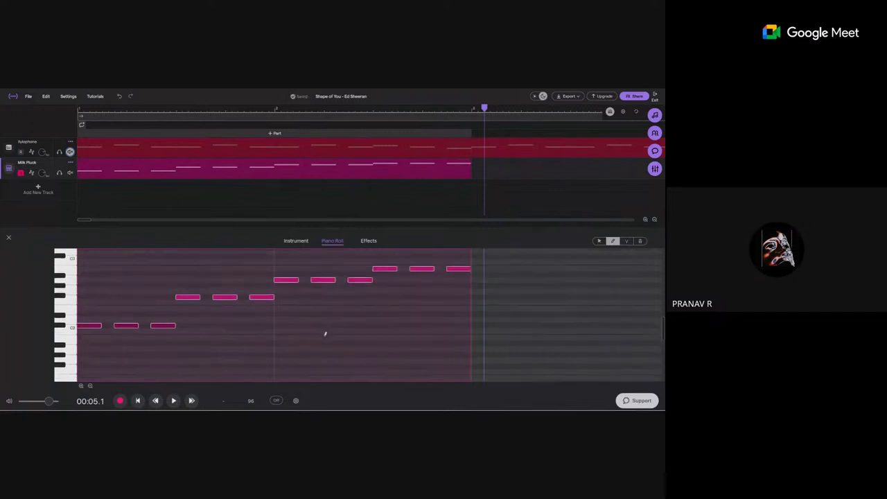
# - Change the pitch of the raised notes by -12 semitones, and shift them back by +12 semitones
pyautogui.rightClick(294, 307)
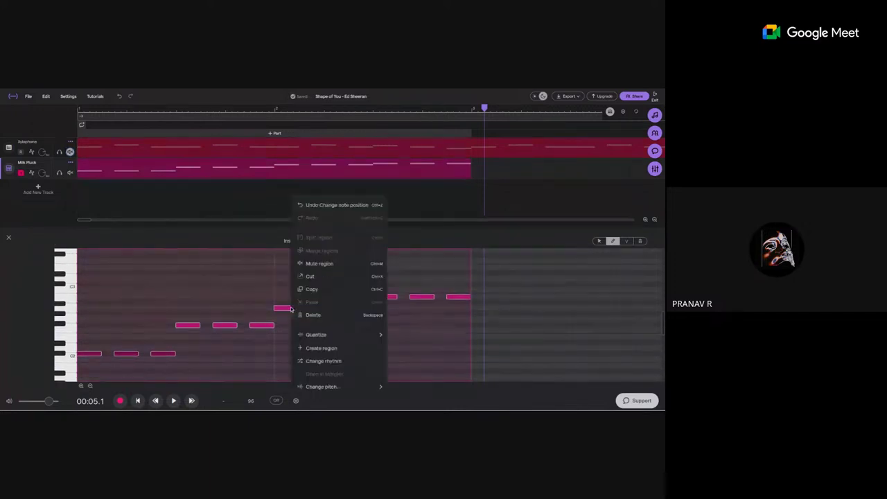
pyautogui.moveTo(336, 387)
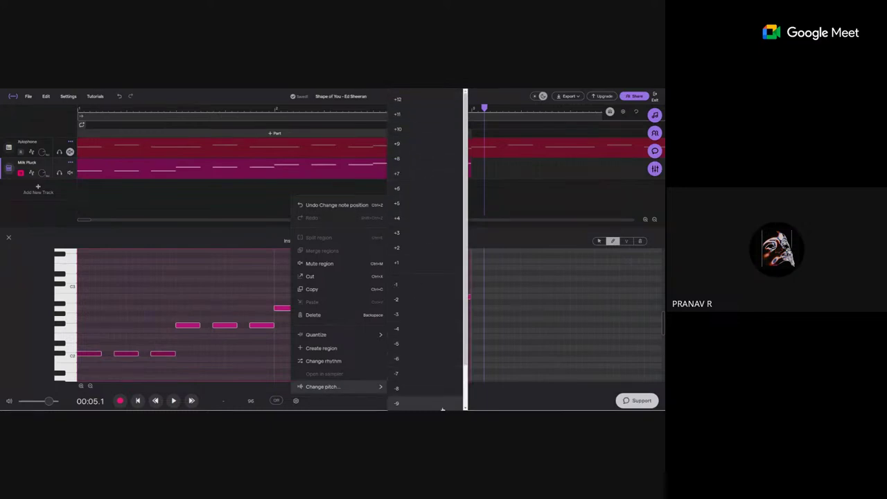
pyautogui.scroll(-2, 416, 393)
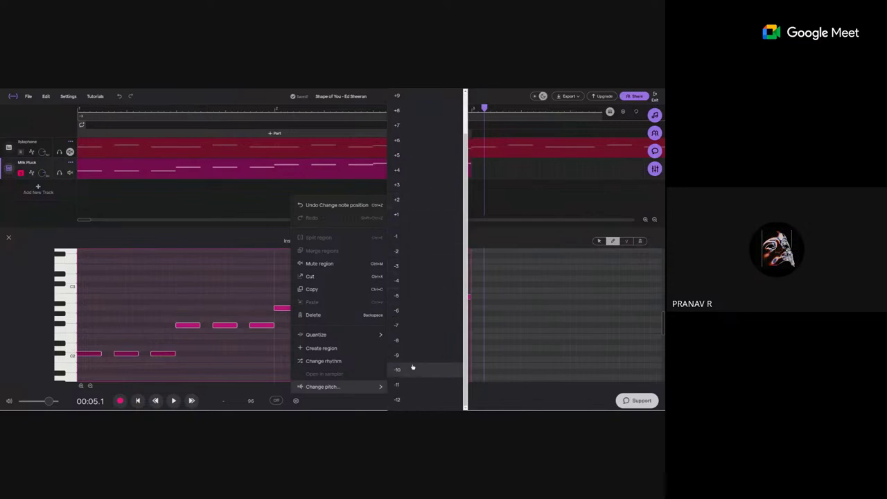
pyautogui.click(415, 400)
pyautogui.scroll(-2, 303, 337)
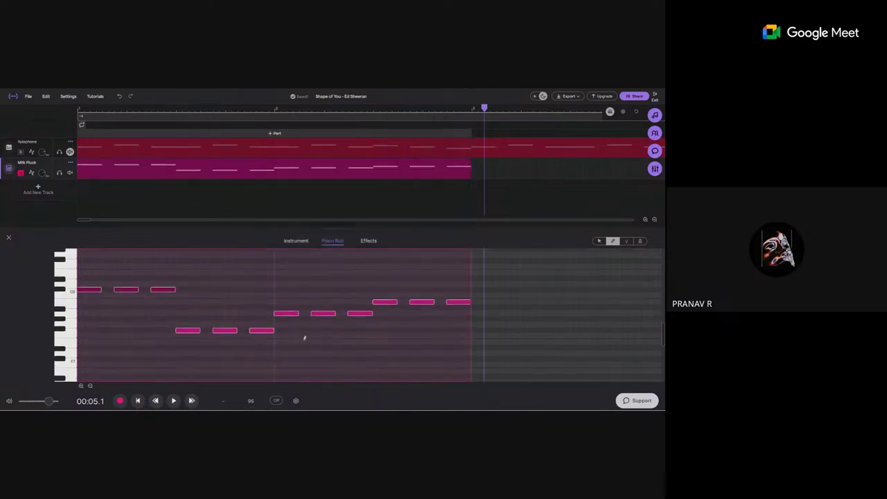
pyautogui.rightClick(256, 335)
pyautogui.moveTo(257, 335)
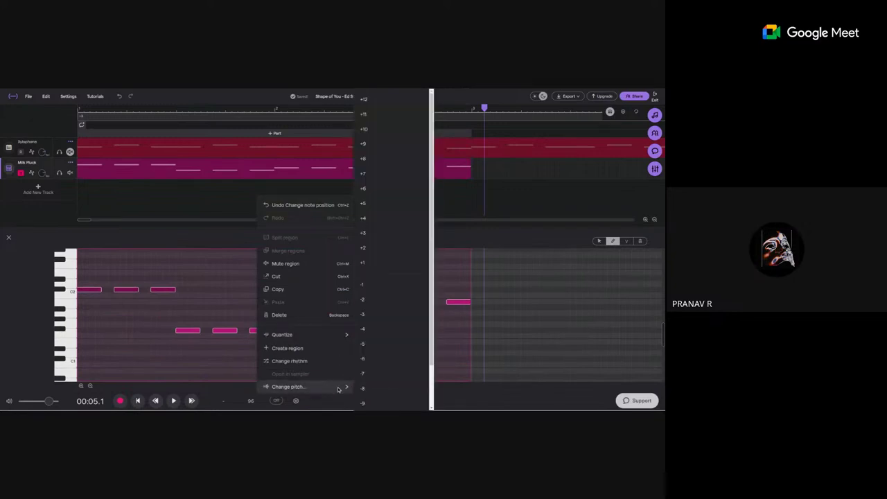
pyautogui.click(371, 103)
pyautogui.scroll(3, 297, 333)
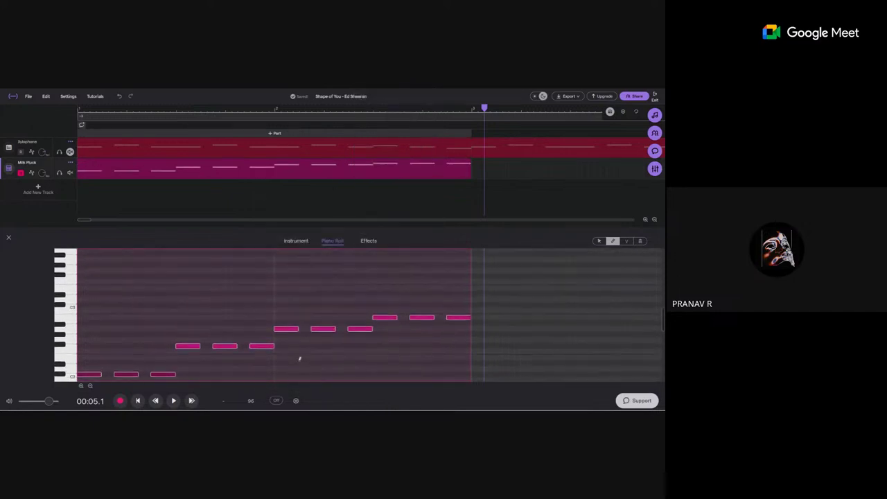
# - Play the Milk Pluck line with its raised notes from the song's start
pyautogui.scroll(-2, 294, 354)
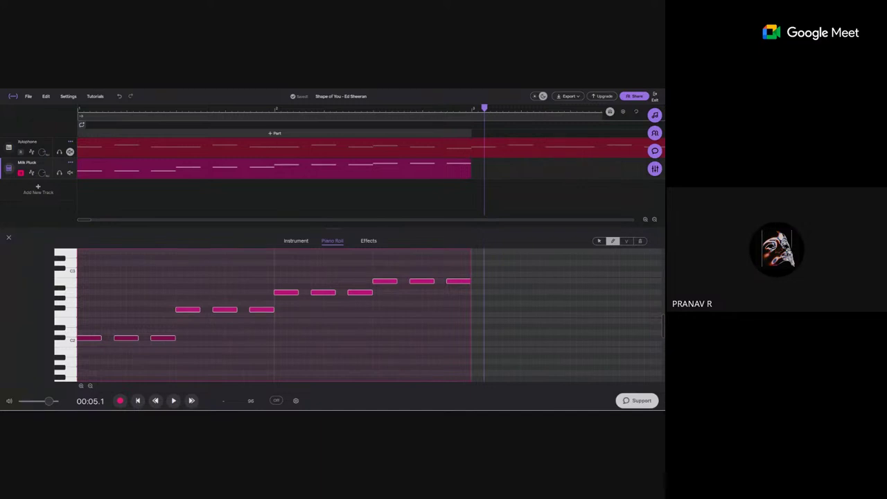
pyautogui.click(82, 111)
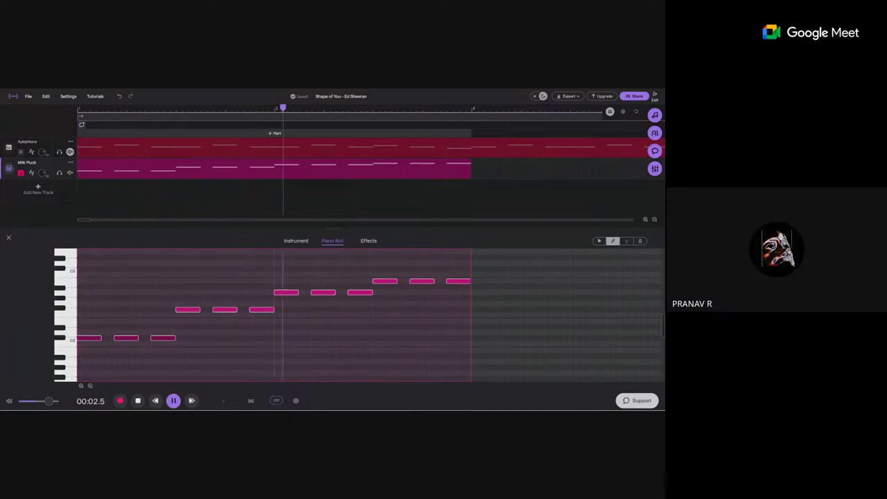
# - Raise the three opening C#2 notes of the Milk Pluck line by 12 semitones, and remove the leftover C#2 note
pyautogui.scroll(1, 142, 310)
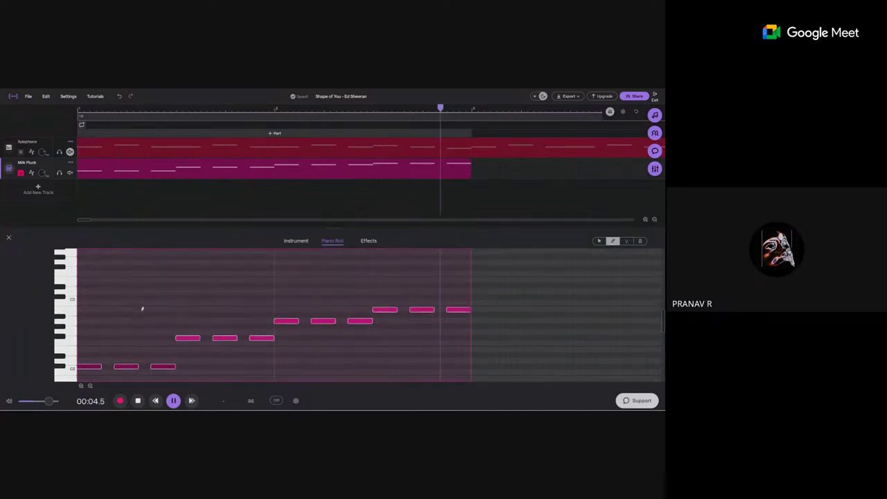
pyautogui.scroll(-2, 142, 310)
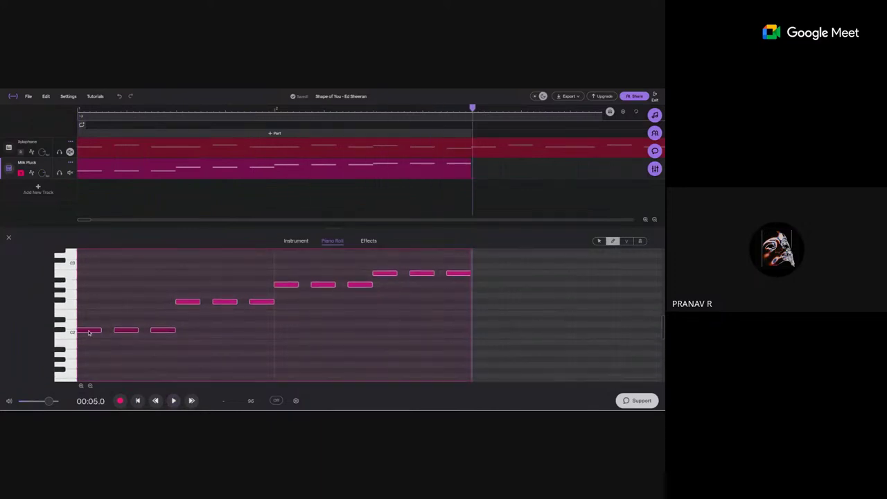
pyautogui.click(88, 332)
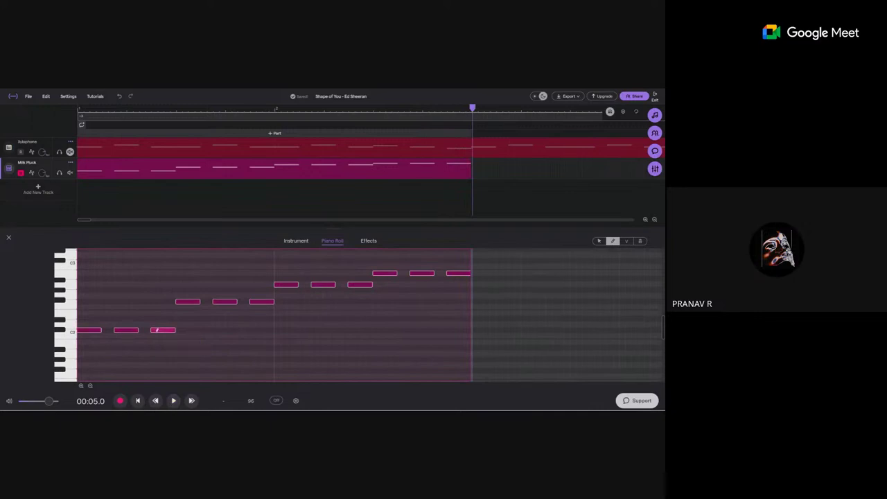
pyautogui.rightClick(94, 332)
pyautogui.moveTo(162, 388)
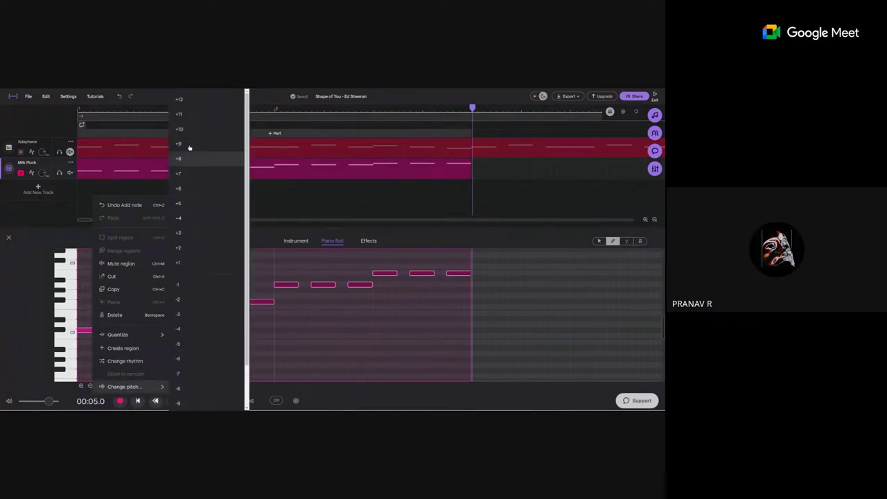
pyautogui.click(179, 99)
pyautogui.scroll(2, 221, 267)
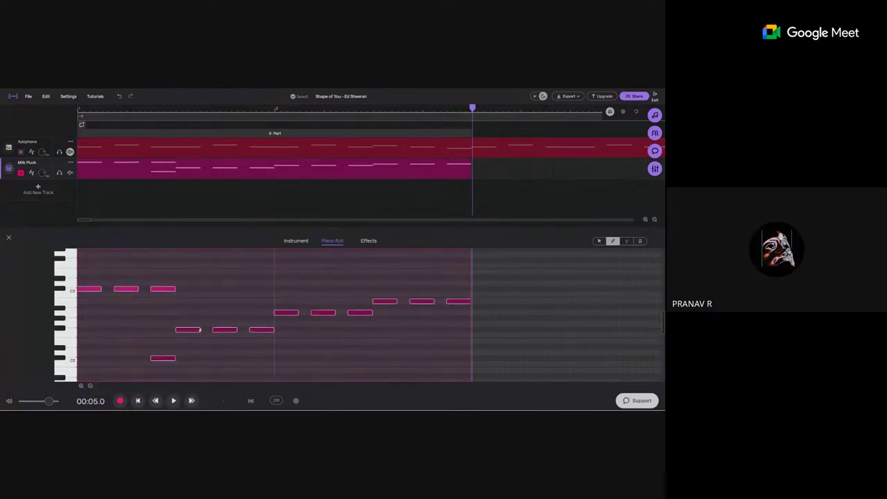
pyautogui.click(163, 359)
# - Play the Milk Pluck line with its raised opening notes from the song's start
pyautogui.press('space')
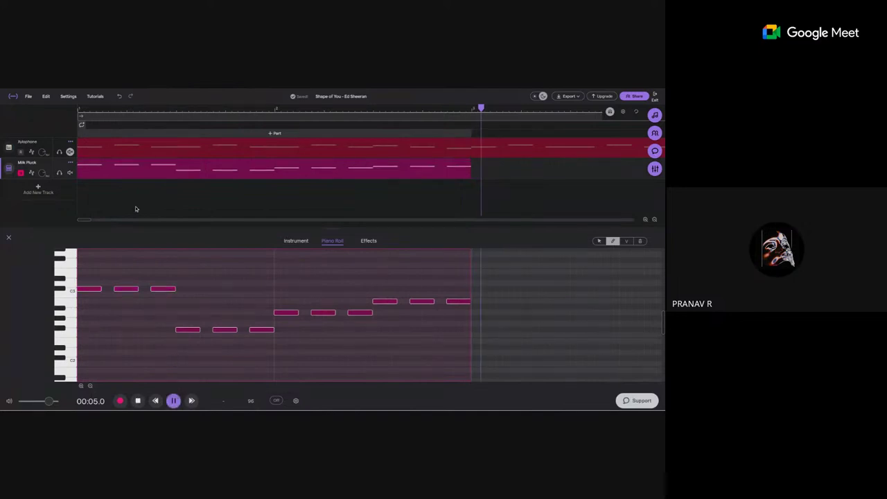
pyautogui.click(80, 111)
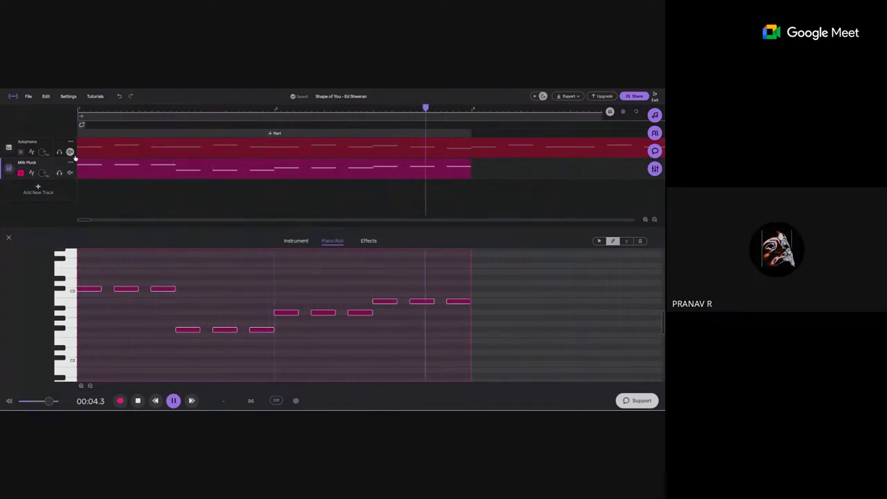
pyautogui.press('space')
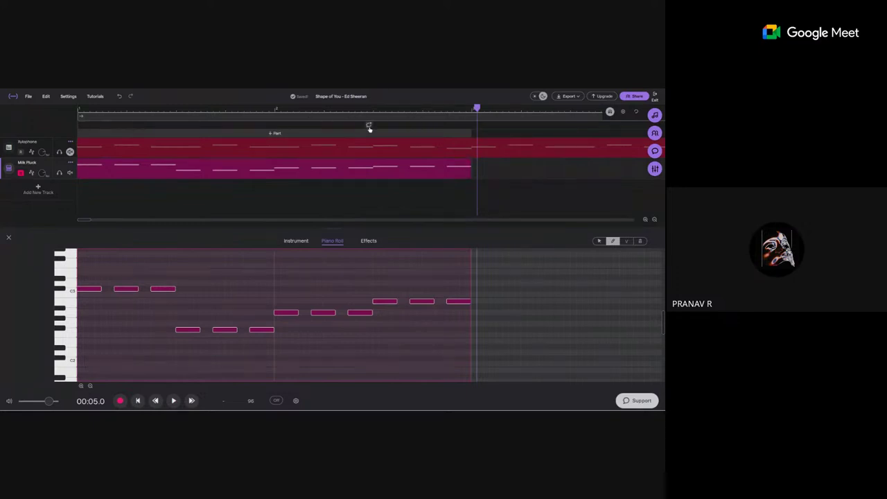
# - Paste a copy of the two-bar Milk Pluck region at bar 3
pyautogui.scroll(-3, 369, 129)
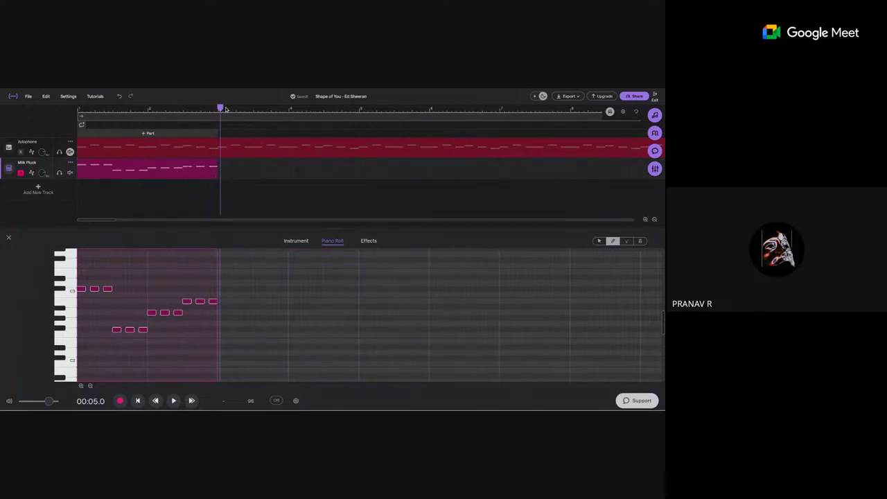
pyautogui.scroll(2, 225, 109)
pyautogui.moveTo(214, 110); pyautogui.dragTo(212, 111)
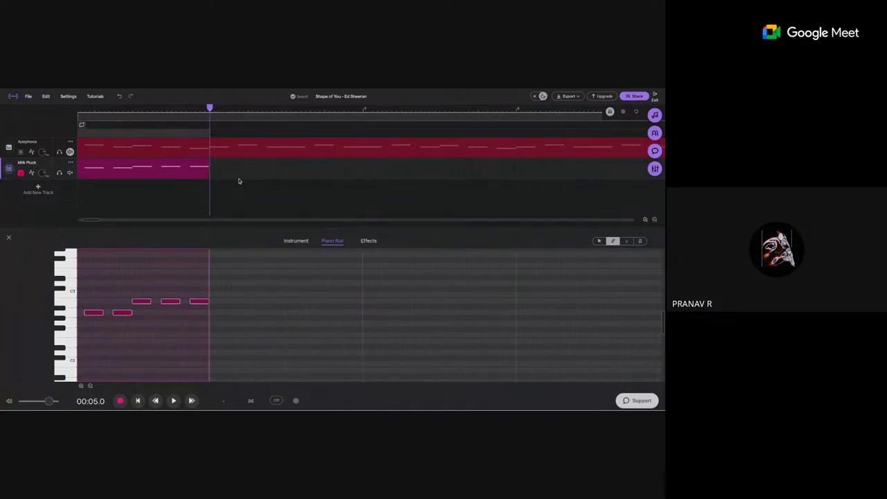
pyautogui.hotkey('ctrl', 'v')
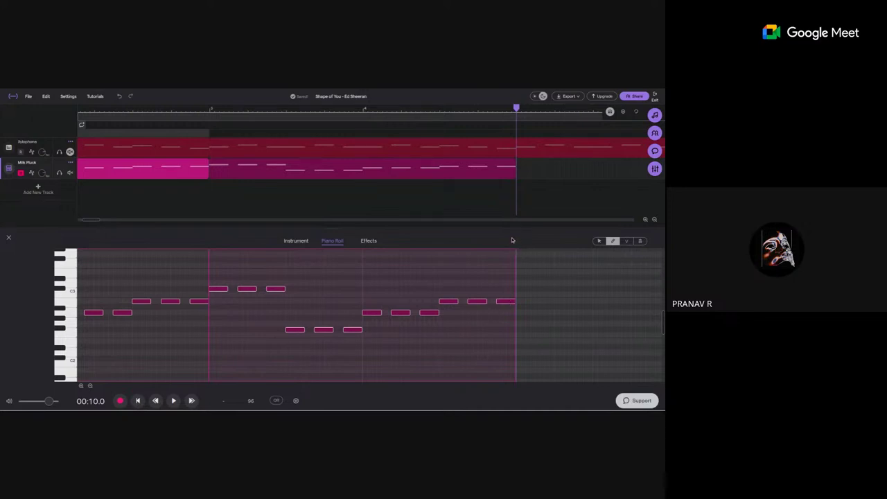
# - Replace the last B2 note of bar 4 in the Milk Pluck line with a short rising run of G#2, B2 and C#3
pyautogui.scroll(4, 506, 305)
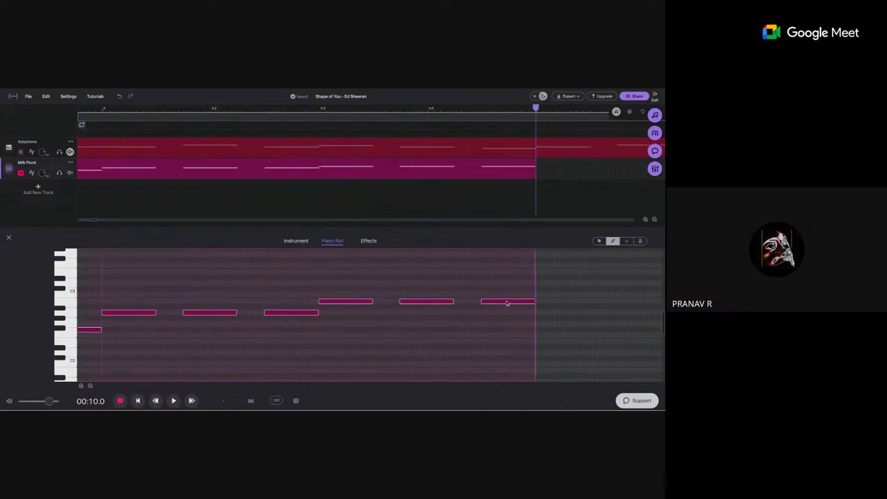
pyautogui.scroll(-4, 506, 303)
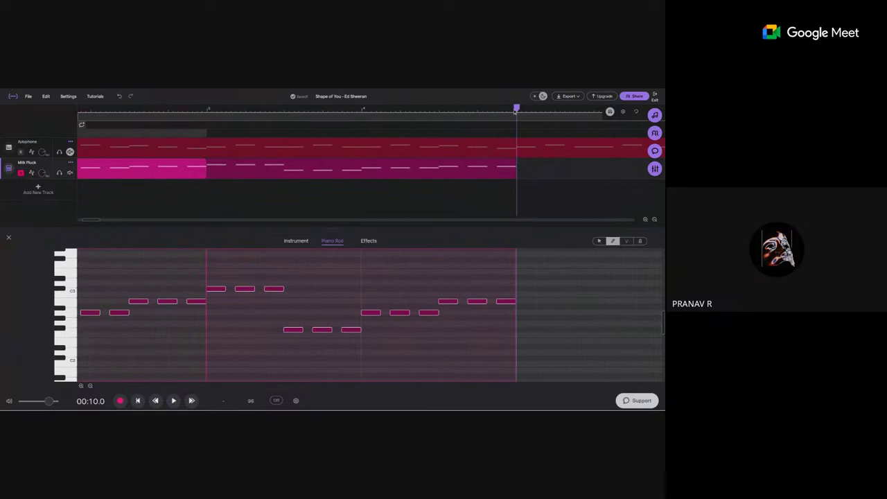
pyautogui.moveTo(517, 109); pyautogui.dragTo(493, 108)
pyautogui.hotkey('ctrl', '0')
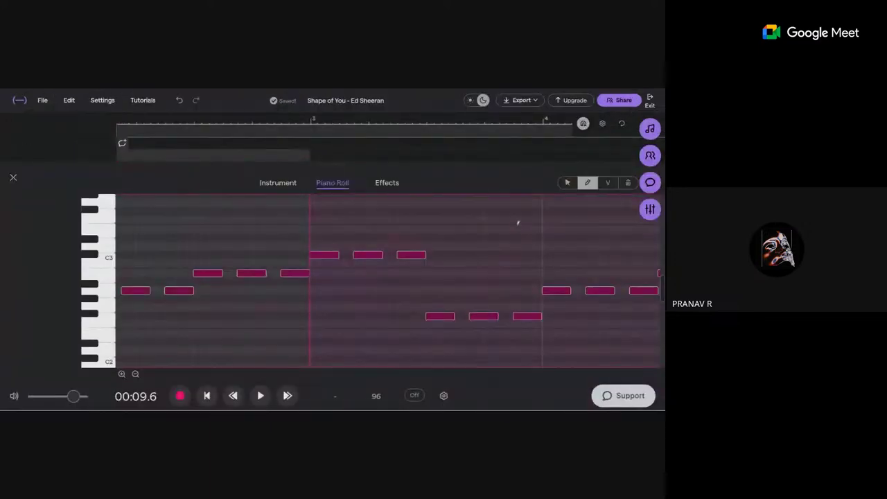
pyautogui.scroll(-2, 518, 222)
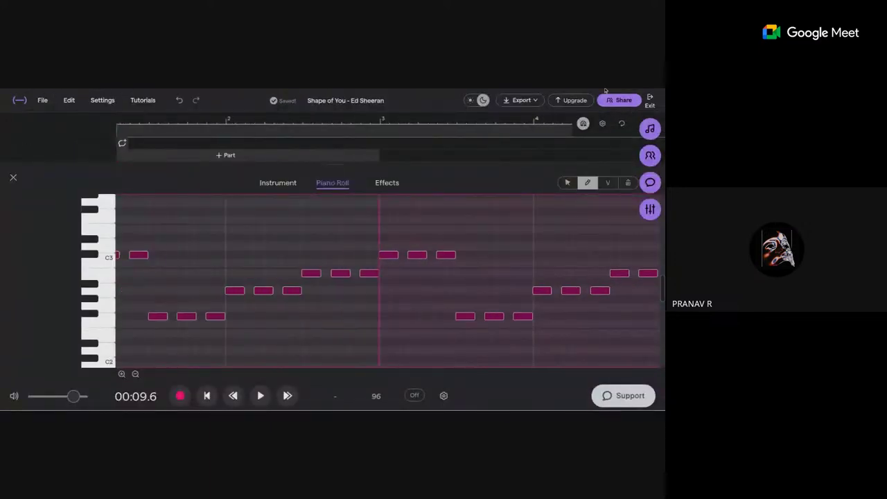
pyautogui.hotkey('ctrl', '-')
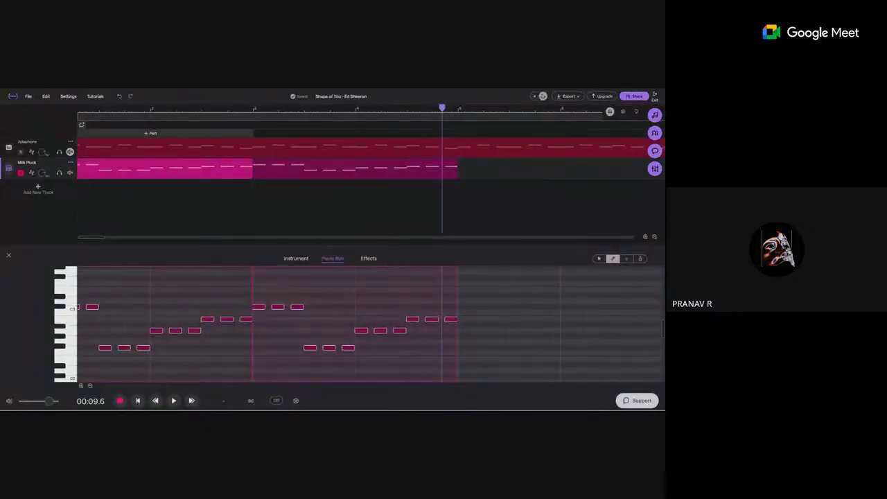
pyautogui.scroll(2, 455, 109)
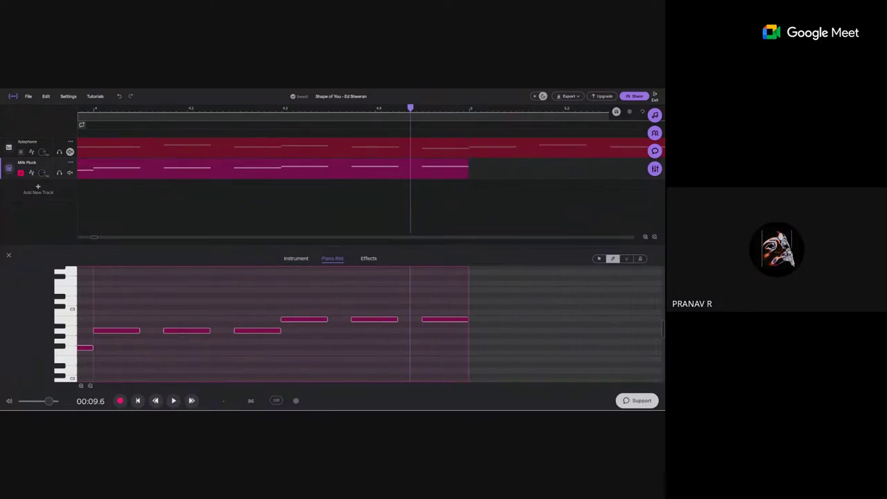
pyautogui.moveTo(457, 319); pyautogui.dragTo(412, 338)
pyautogui.click(427, 318)
pyautogui.click(452, 307)
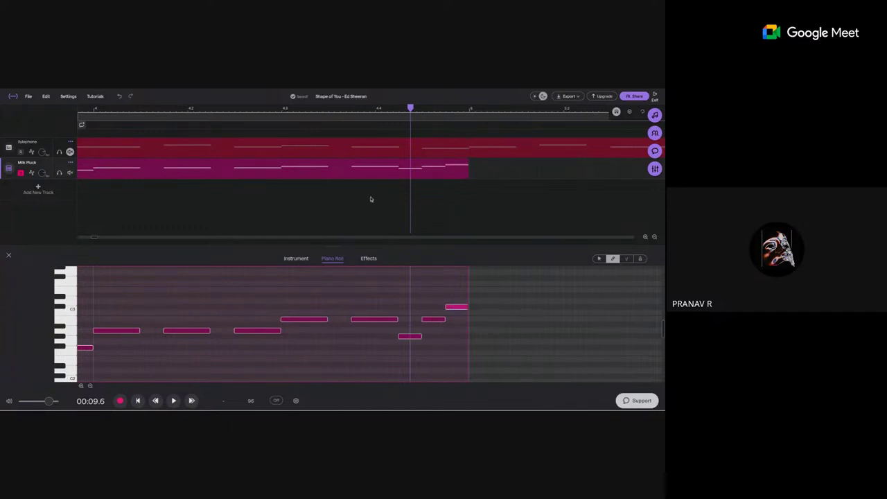
# - Paste the four-bar Milk Pluck pattern at bars 5 and 9, and extend the Xylophone loop to bar 13
pyautogui.scroll(-10, 315, 126)
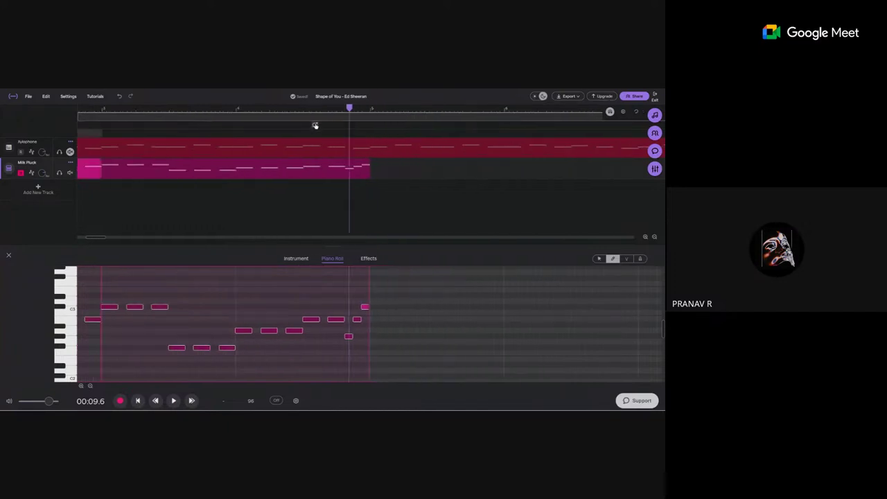
pyautogui.click(231, 172)
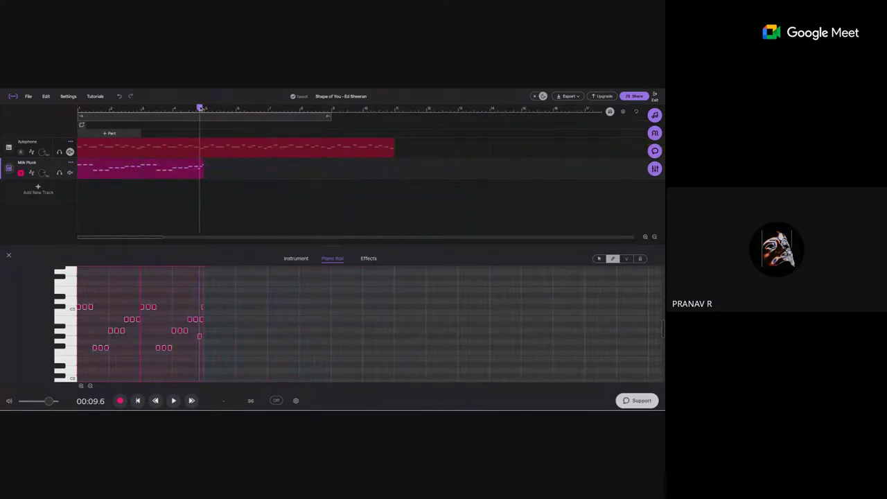
pyautogui.moveTo(201, 109); pyautogui.dragTo(203, 111)
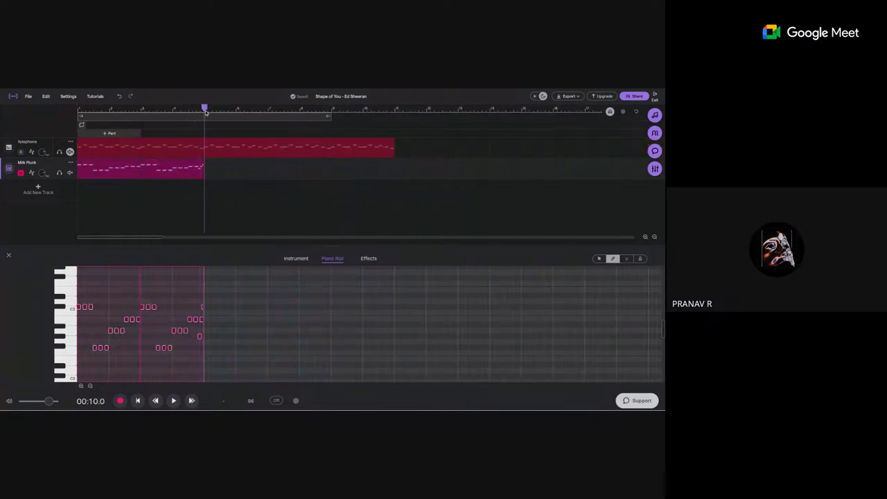
pyautogui.hotkey('ctrl', 'v')
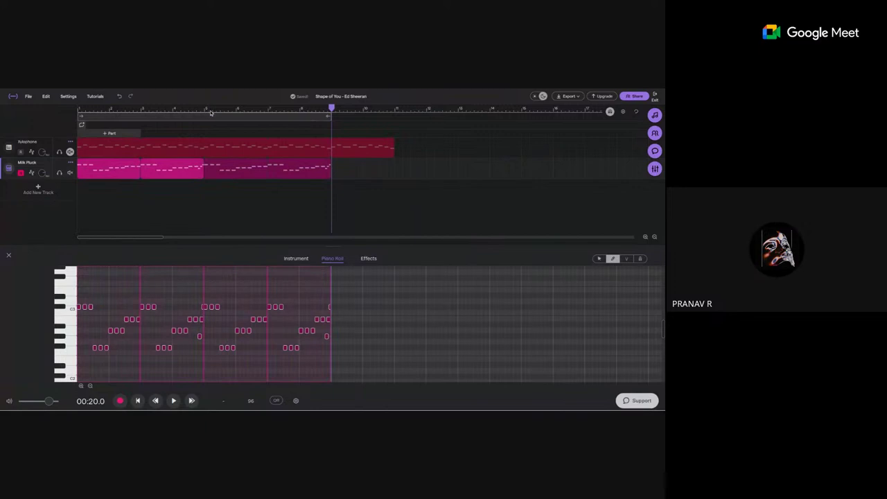
pyautogui.hotkey('ctrl', 'v')
pyautogui.click(390, 143)
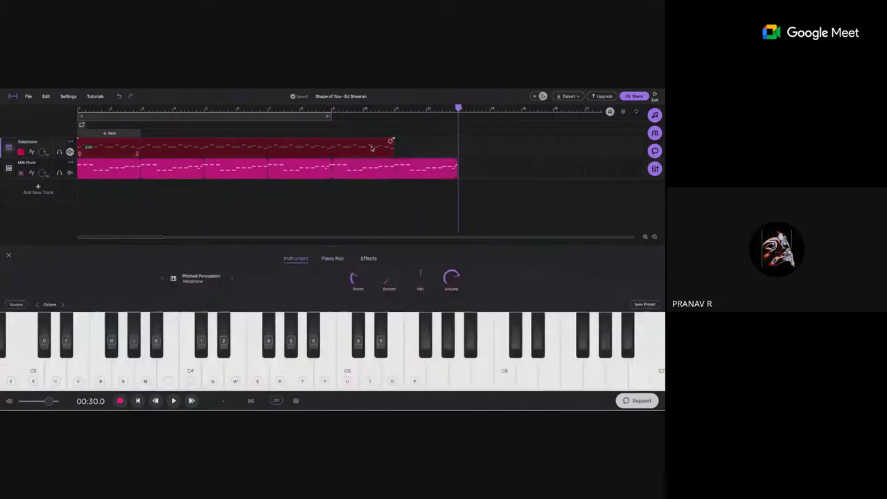
pyautogui.moveTo(391, 144); pyautogui.dragTo(457, 144)
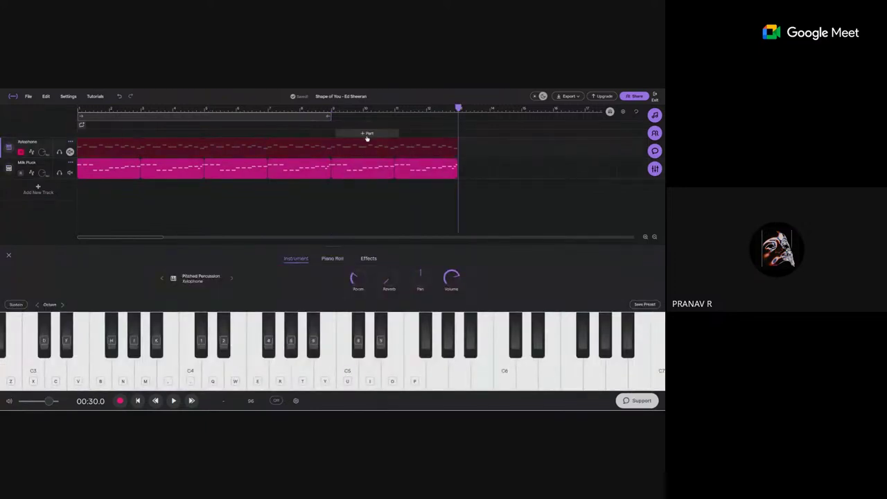
# - Unmute the Xylophone track while playing the arrangement from the start, and return the playhead to the beginning
pyautogui.scroll(-3, 367, 139)
pyautogui.press('Return')
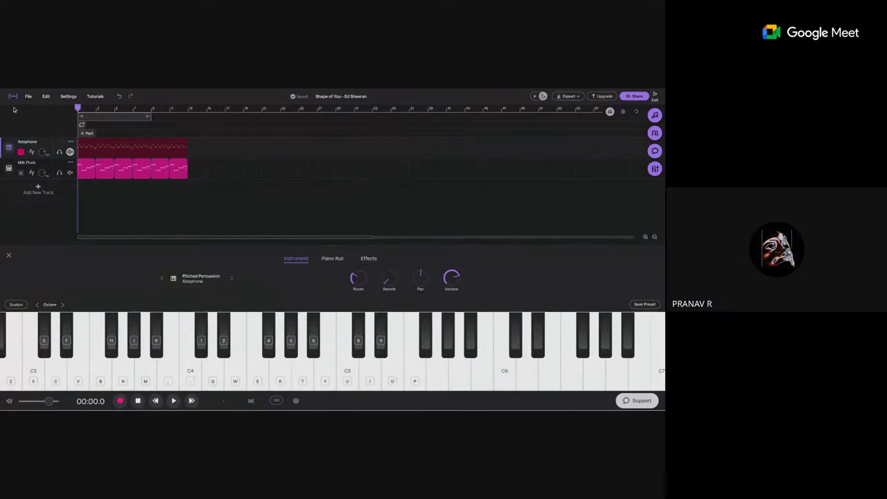
pyautogui.press('space')
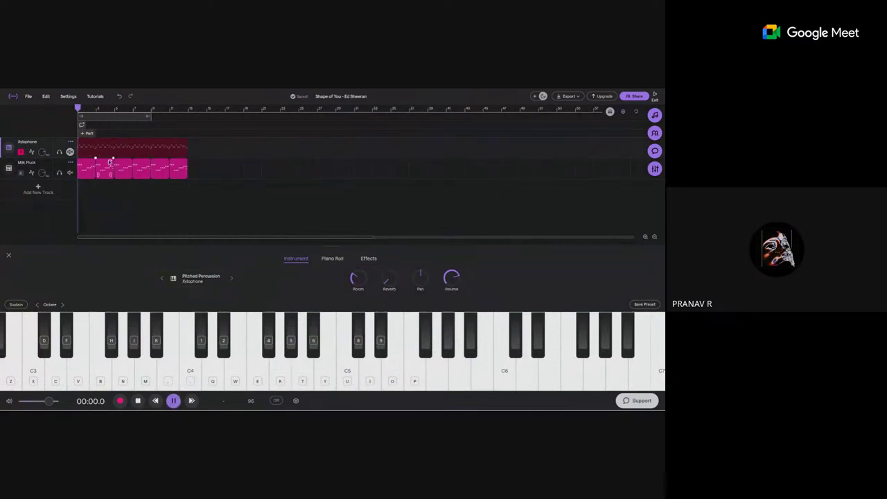
pyautogui.click(70, 152)
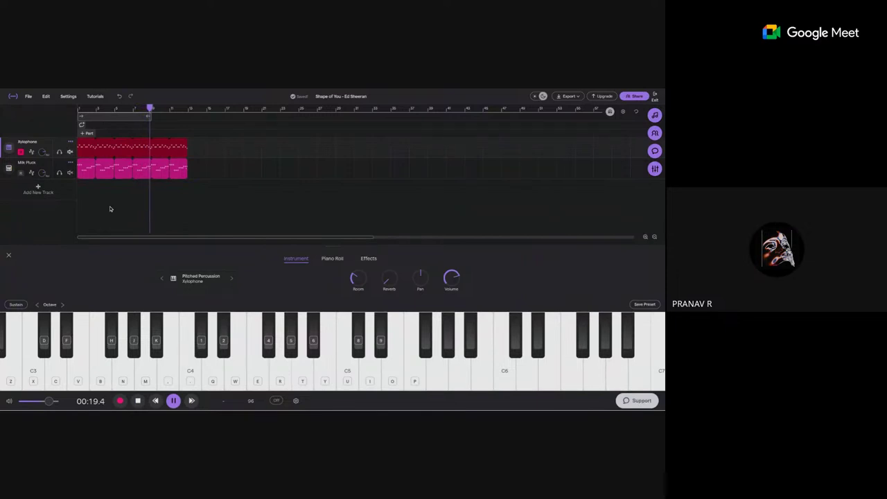
pyautogui.press('space')
pyautogui.press('Home')
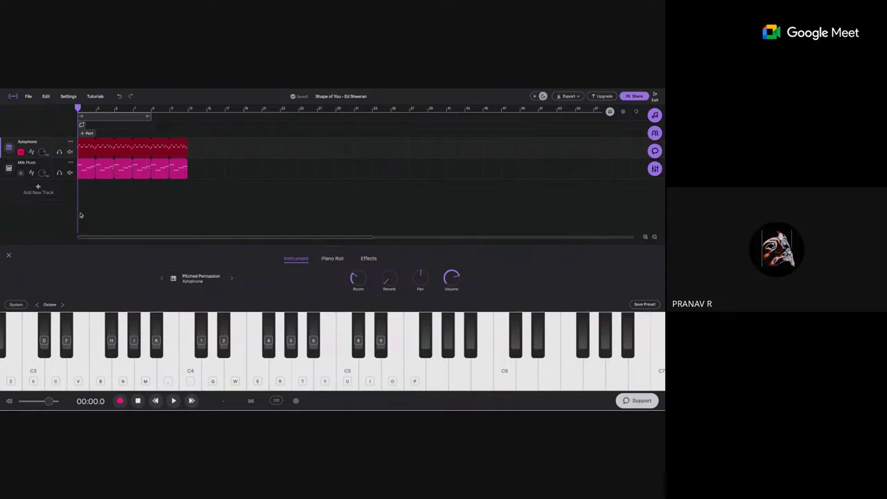
# - Import the GuitarPerc audio file as a new track
pyautogui.click(38, 190)
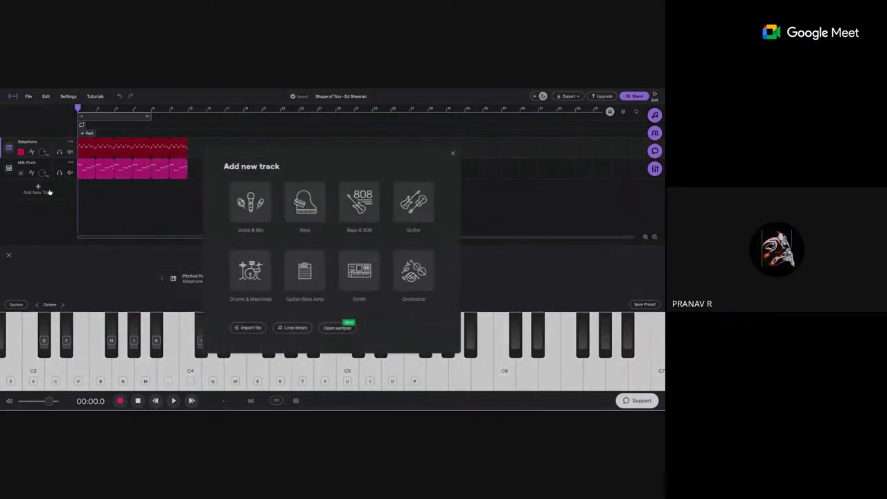
pyautogui.click(247, 328)
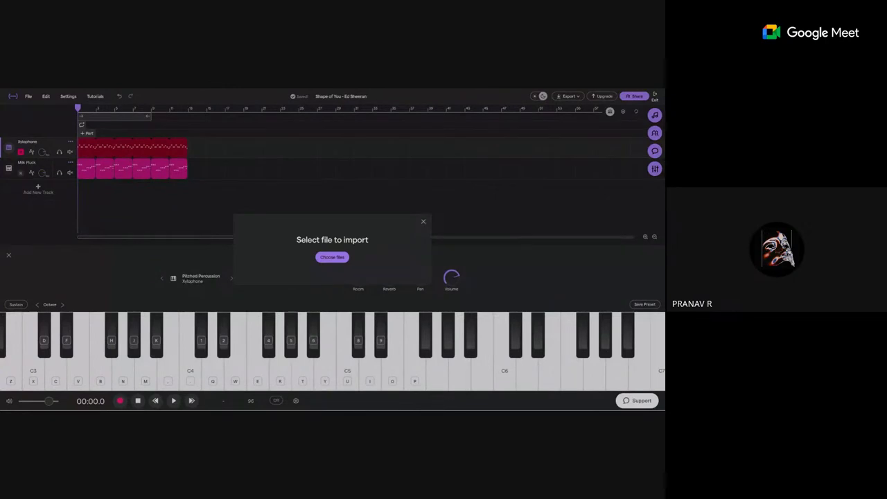
pyautogui.doubleClick(280, 222)
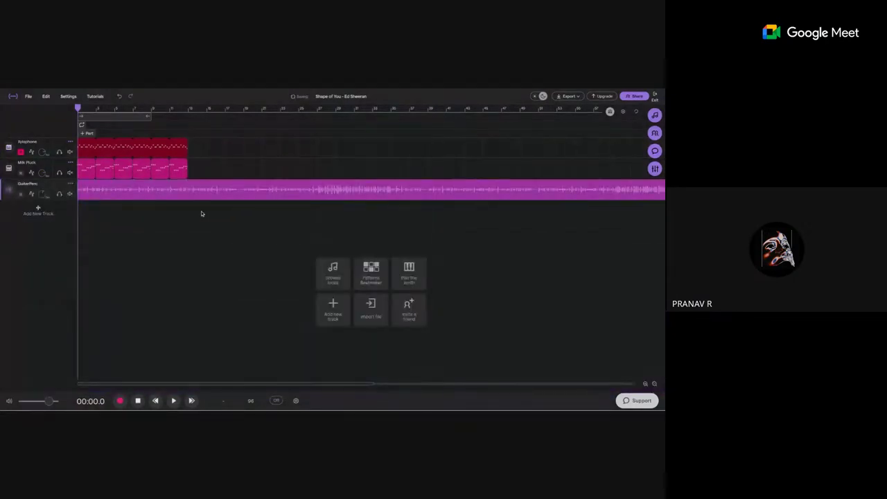
# - Move the GuitarPerc clip to bar 7 and shift it slightly earlier so its first hit lands on the bar line
pyautogui.moveTo(159, 199)
pyautogui.moveTo(138, 190); pyautogui.dragTo(193, 193)
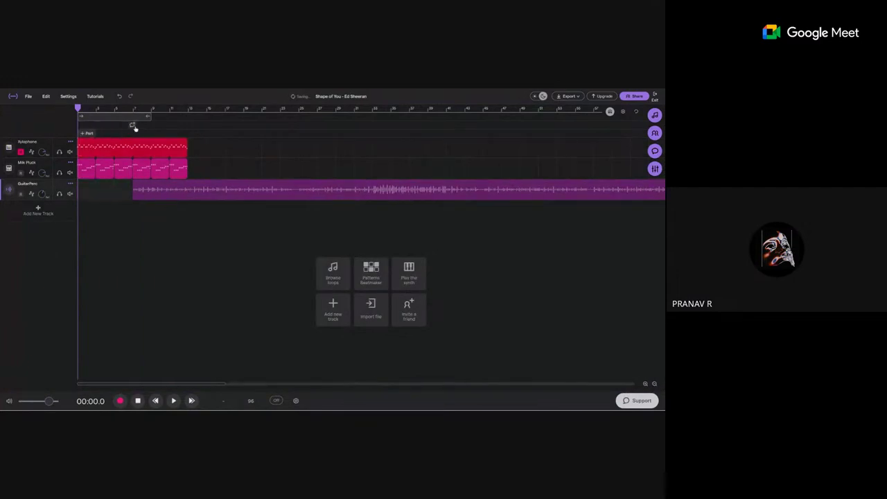
pyautogui.scroll(5, 137, 126)
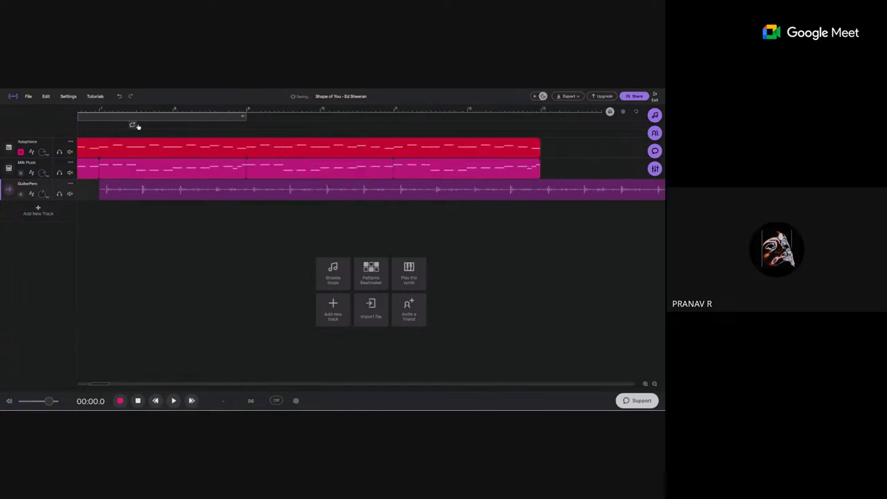
pyautogui.scroll(3, 98, 126)
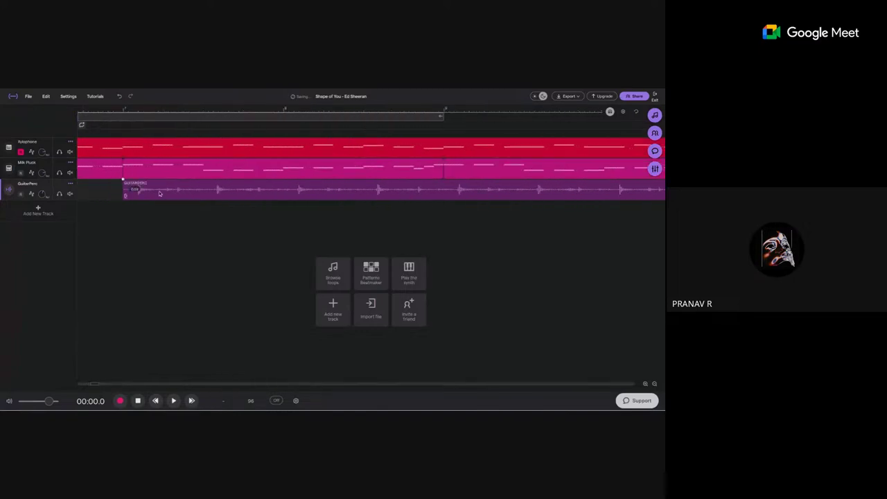
pyautogui.moveTo(159, 195); pyautogui.dragTo(143, 195)
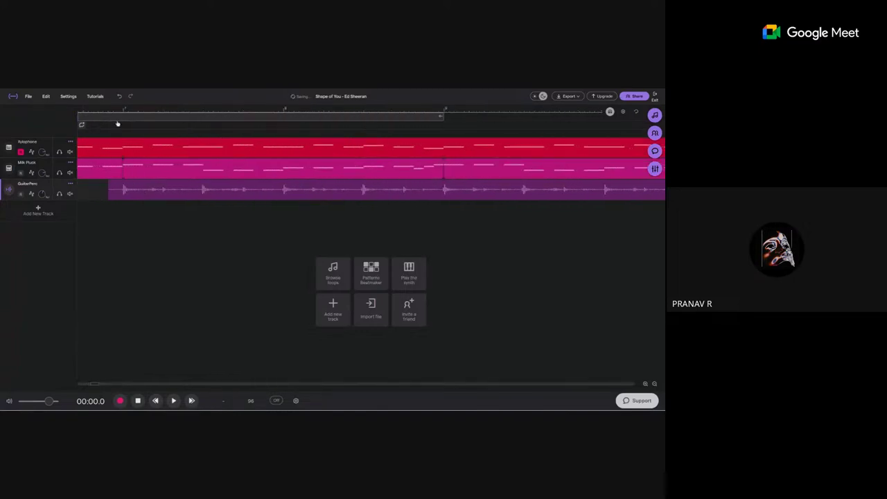
# - Nudge the GuitarPerc clip slightly later so its first hit lands on bar 7, and trim its silent start to that bar line
pyautogui.scroll(3, 122, 122)
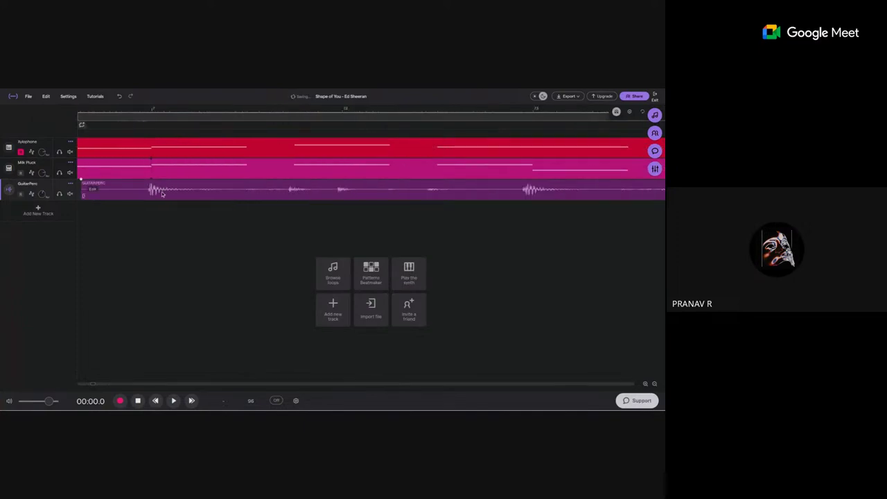
pyautogui.moveTo(168, 197); pyautogui.dragTo(165, 196)
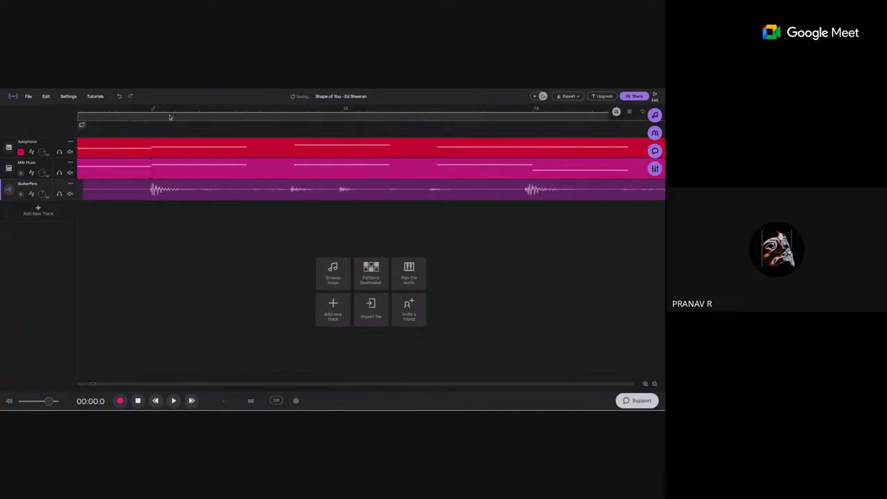
pyautogui.scroll(-5, 166, 115)
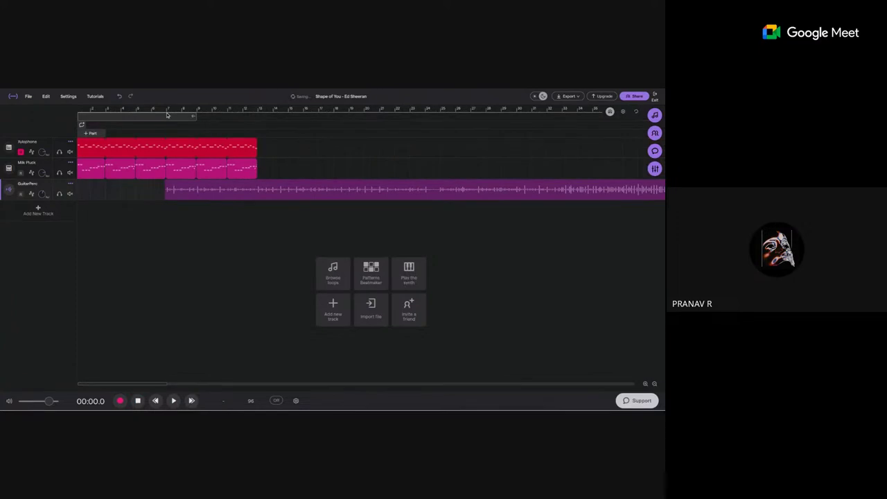
pyautogui.scroll(6, 167, 126)
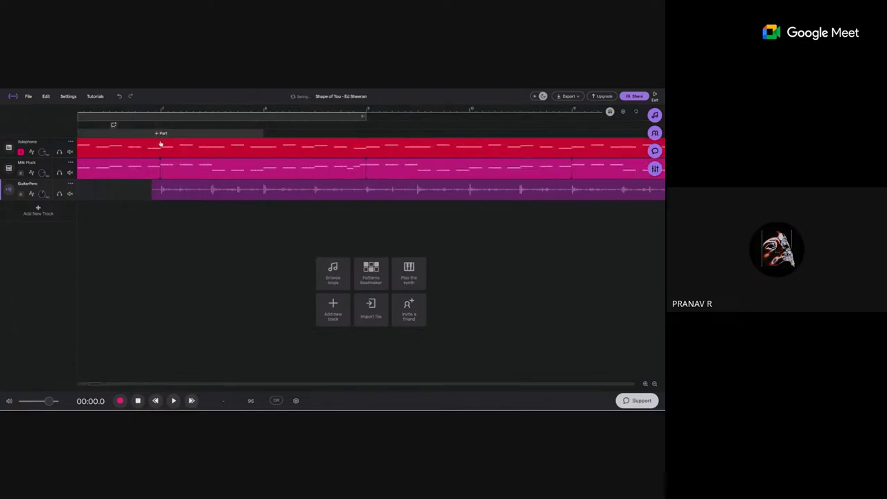
pyautogui.moveTo(153, 187); pyautogui.dragTo(163, 196)
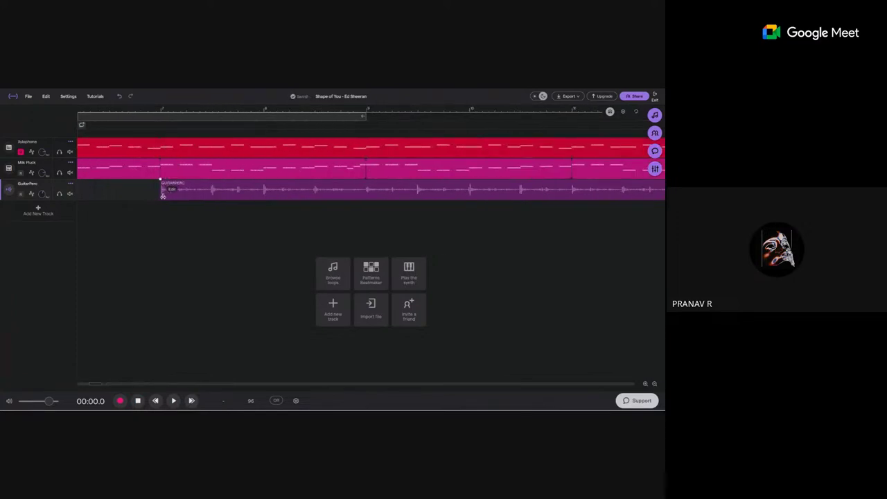
pyautogui.scroll(-4, 167, 119)
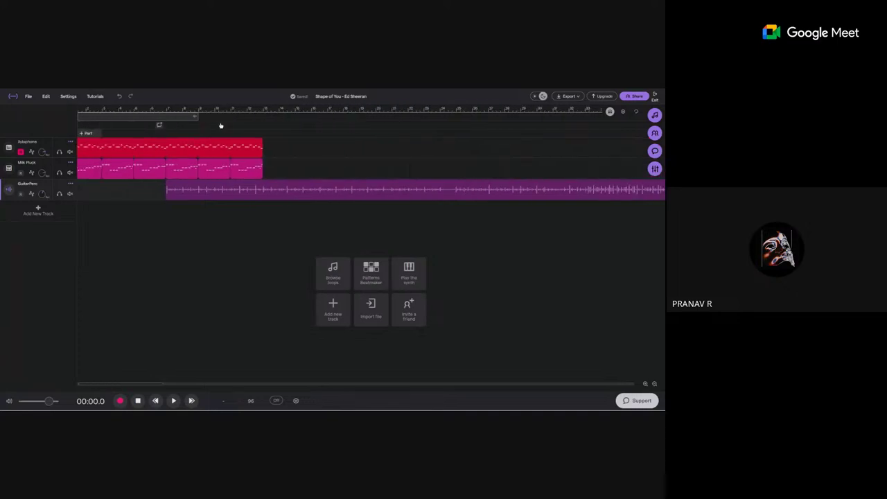
# - Split the GuitarPerc clip at bar 9 and delete everything after the split
pyautogui.click(200, 116)
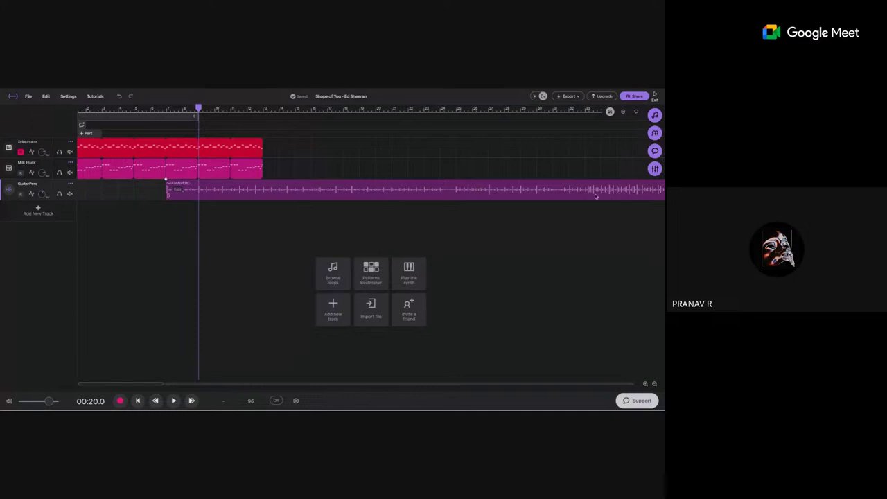
pyautogui.moveTo(182, 192)
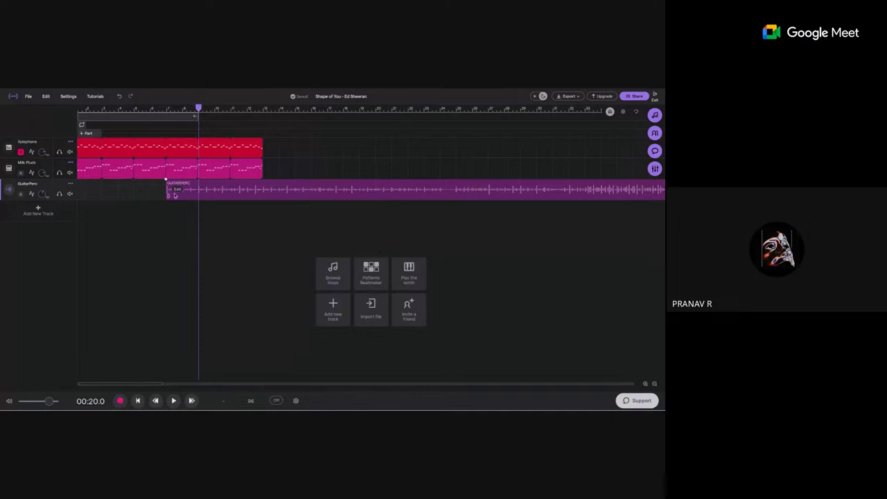
pyautogui.rightClick(209, 191)
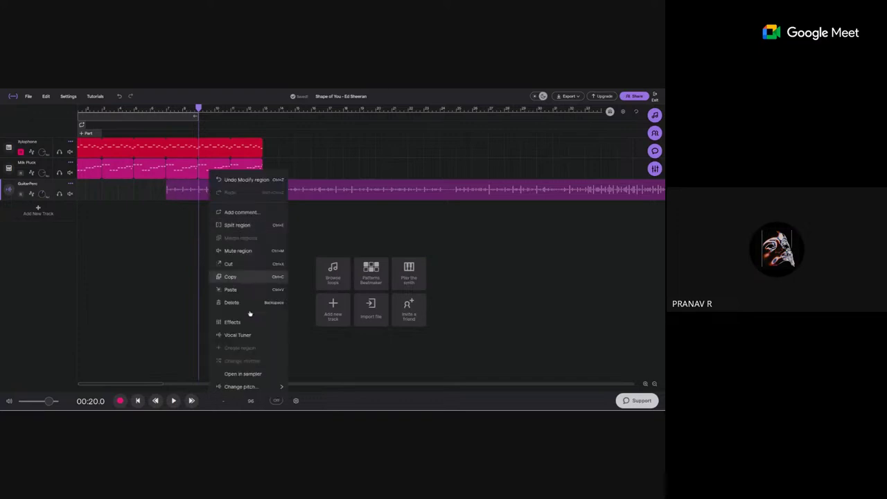
pyautogui.click(247, 226)
pyautogui.moveTo(199, 108); pyautogui.dragTo(198, 108)
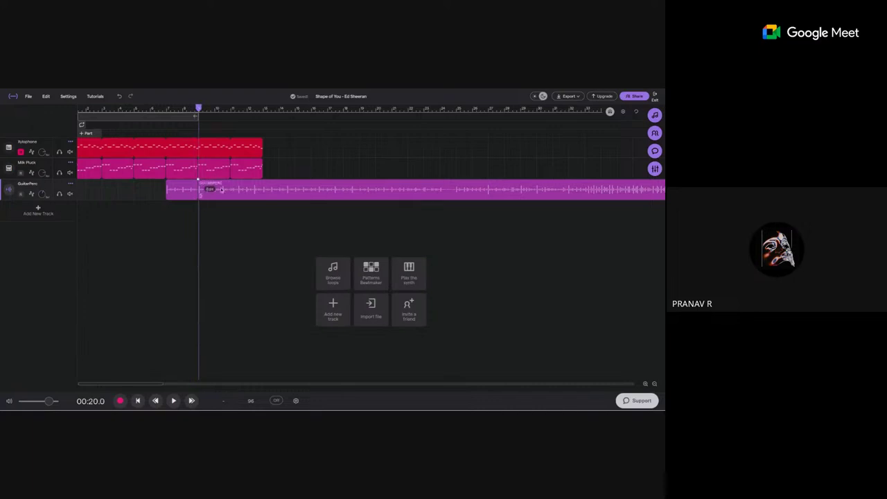
pyautogui.click(273, 194)
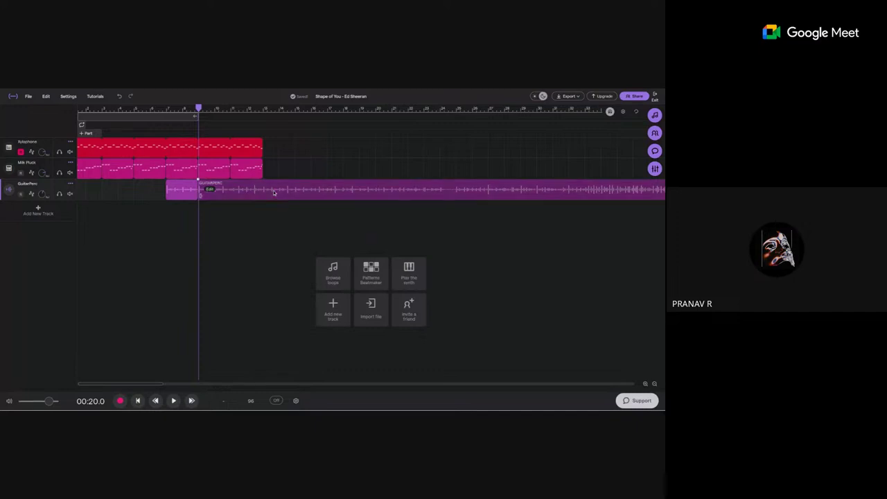
pyautogui.press('Delete')
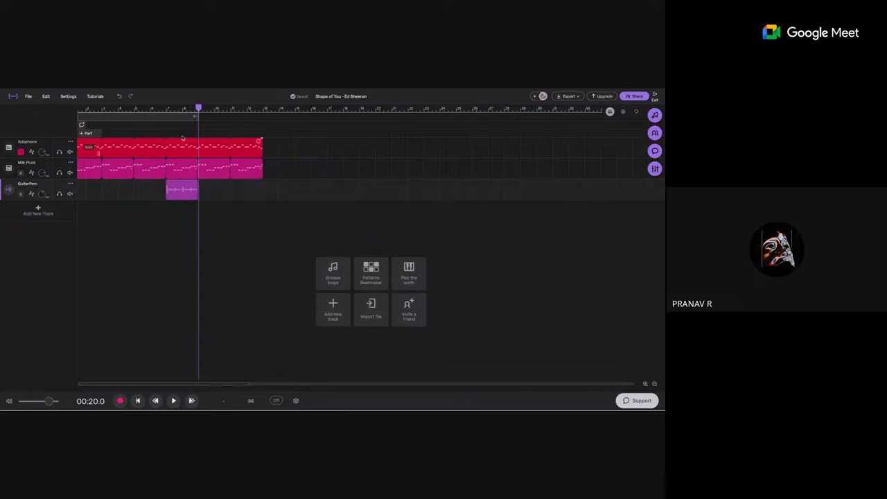
# - Loop the two-bar GuitarPerc clip so that it covers bars 5 to 13
pyautogui.moveTo(192, 109); pyautogui.dragTo(166, 109)
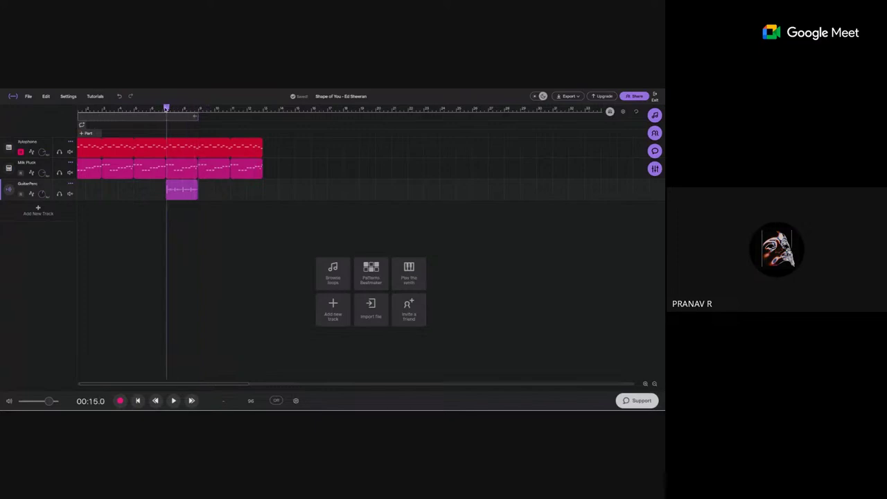
pyautogui.moveTo(195, 184)
pyautogui.moveTo(194, 184); pyautogui.dragTo(226, 185)
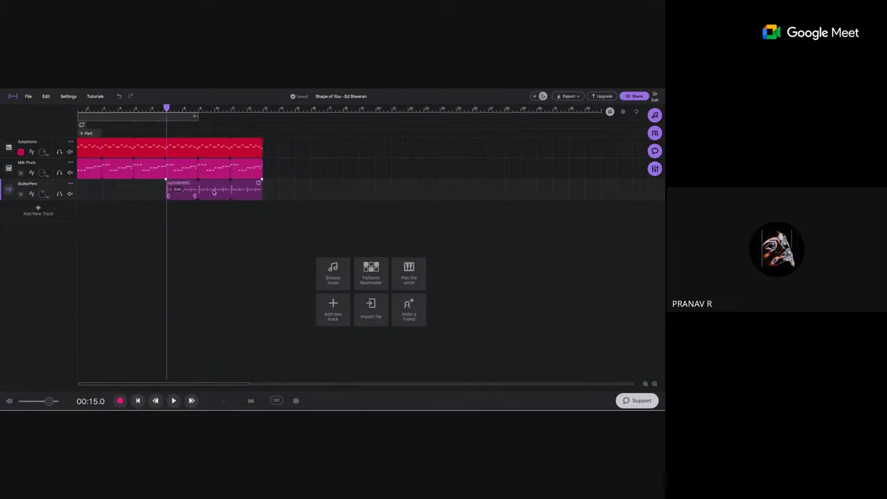
pyautogui.moveTo(218, 192); pyautogui.dragTo(262, 182)
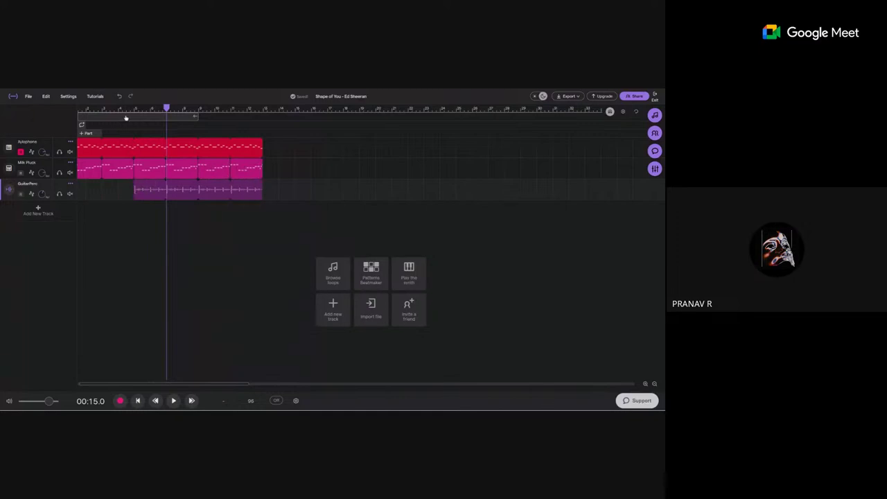
# - Play the arrangement from the start through bar 13, and return the playhead to the beginning
pyautogui.press('Return')
pyautogui.press('space')
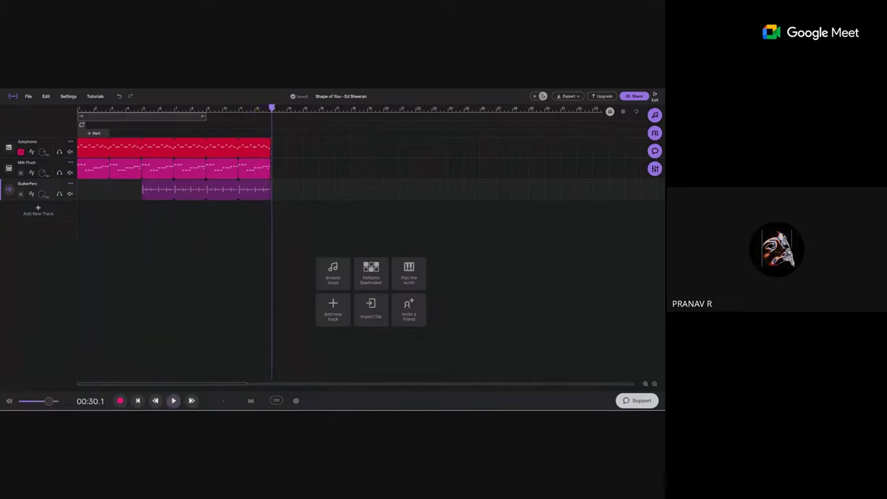
pyautogui.press('space')
pyautogui.moveTo(272, 109); pyautogui.dragTo(62, 109)
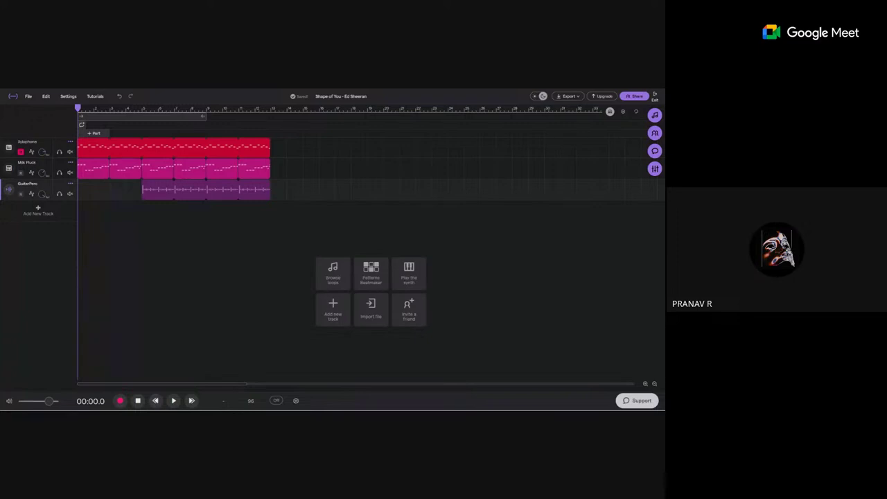
# - Move the GuitarPerc loop to start at bar 3, extend it to bar 13, and set the playhead at bar 9
pyautogui.moveTo(175, 189); pyautogui.dragTo(138, 189)
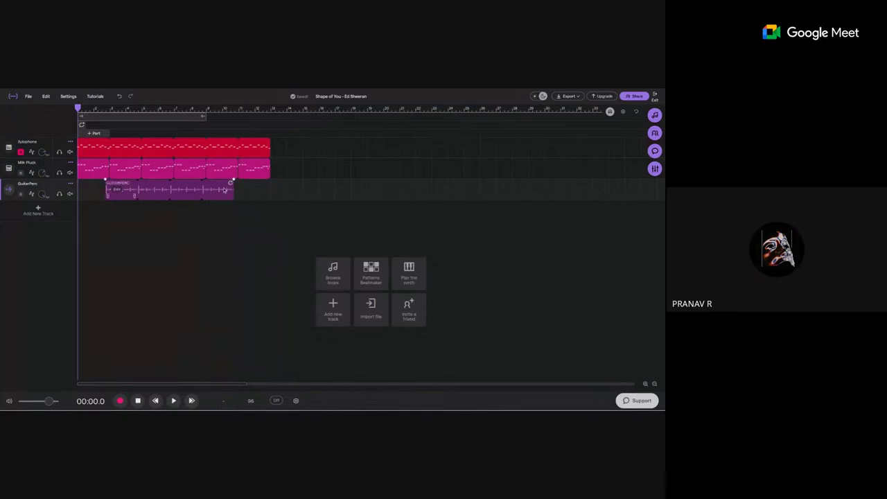
pyautogui.moveTo(216, 190); pyautogui.dragTo(269, 189)
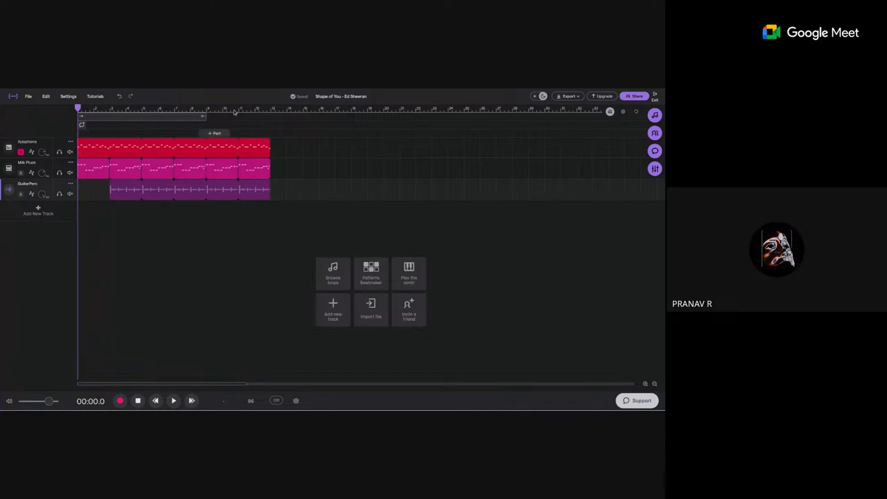
pyautogui.click(208, 110)
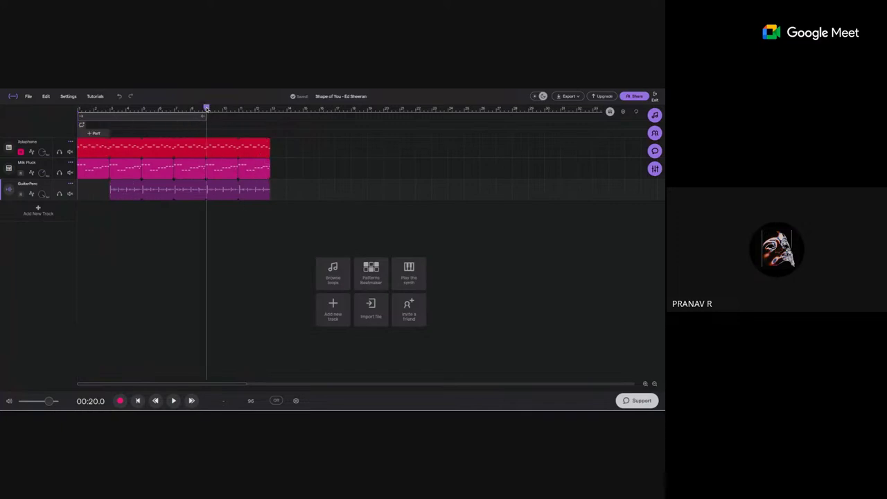
# - Add a Keys track and create an empty one-bar region on it at bar 7
pyautogui.click(38, 210)
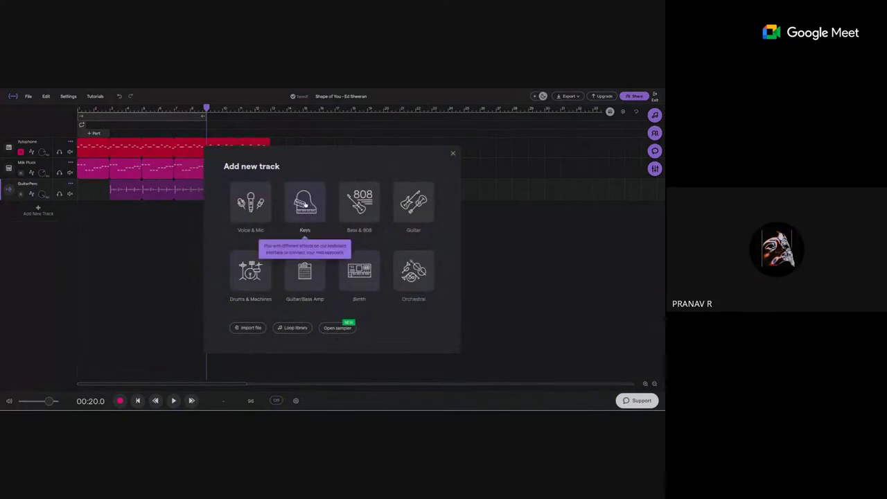
pyautogui.click(305, 202)
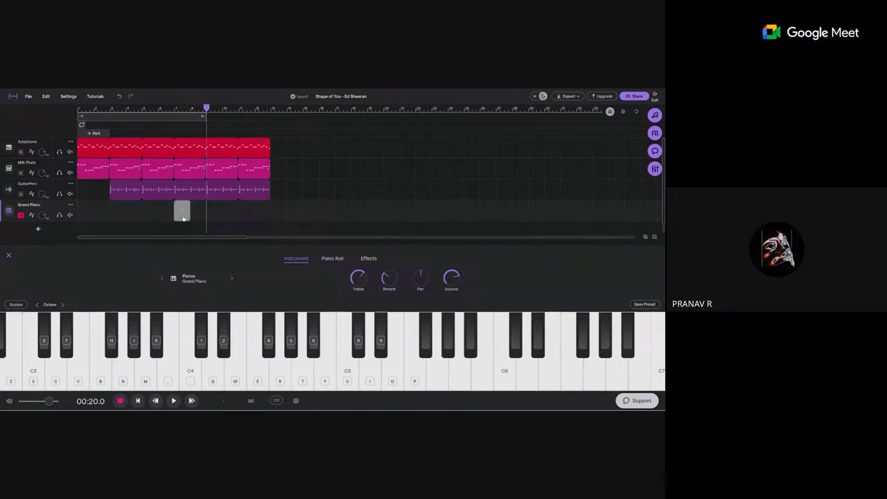
pyautogui.click(184, 217)
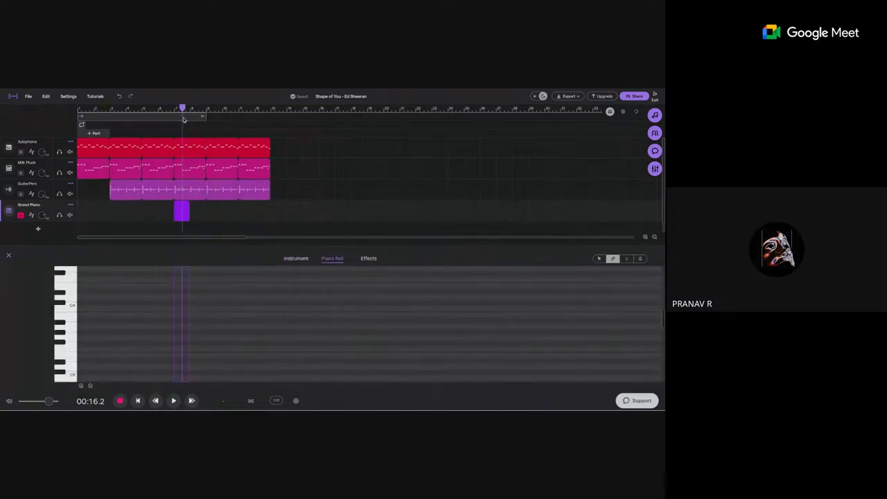
pyautogui.scroll(5, 179, 113)
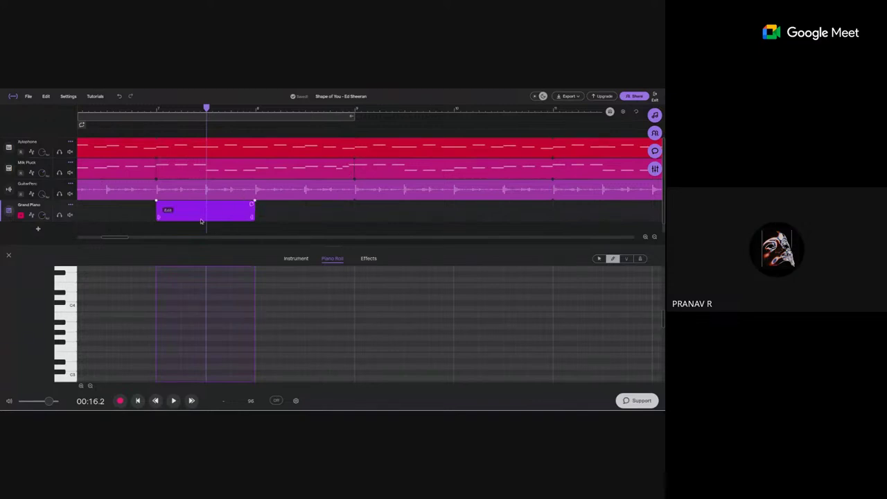
# - Change the new track's instrument from Grand Piano to the Ocean Town preset in the Plucked synths
pyautogui.click(298, 260)
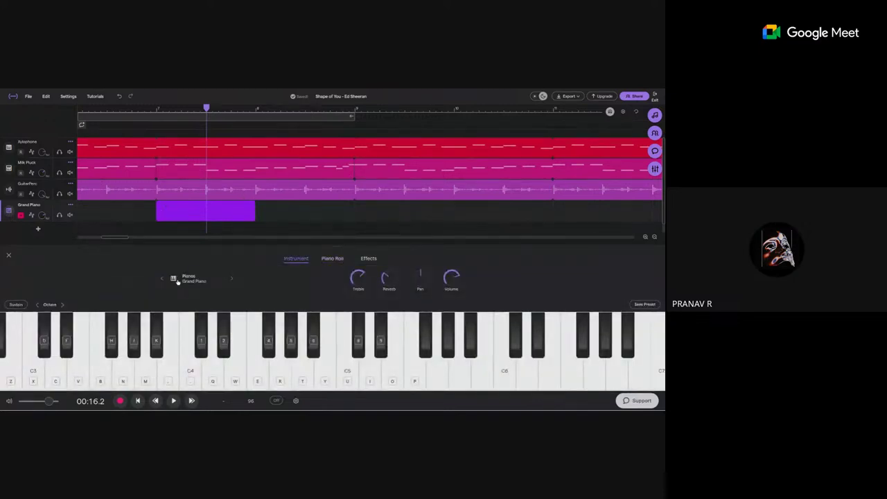
pyautogui.click(199, 280)
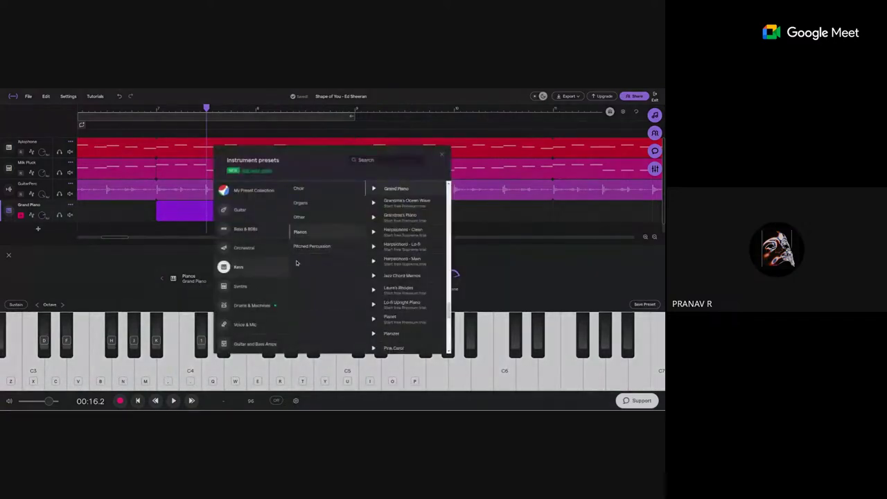
pyautogui.click(240, 286)
pyautogui.scroll(-2, 413, 284)
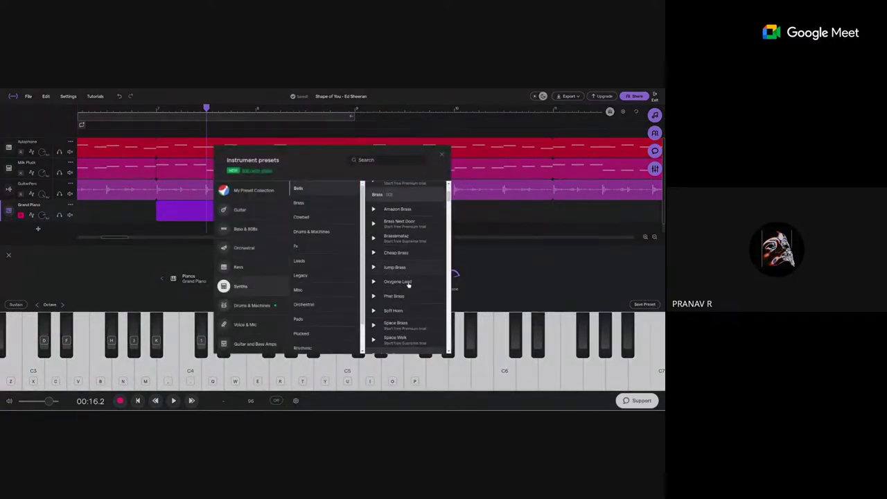
pyautogui.scroll(-3, 398, 274)
pyautogui.scroll(5, 397, 275)
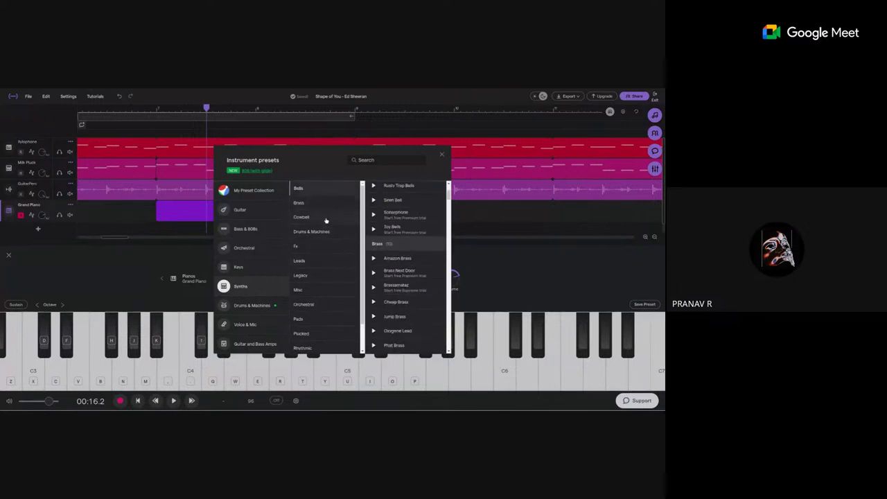
pyautogui.click(321, 306)
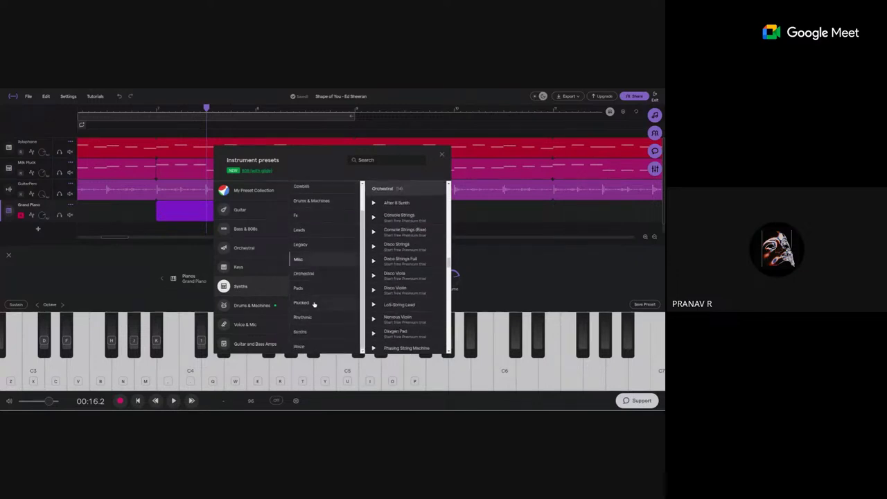
pyautogui.click(314, 304)
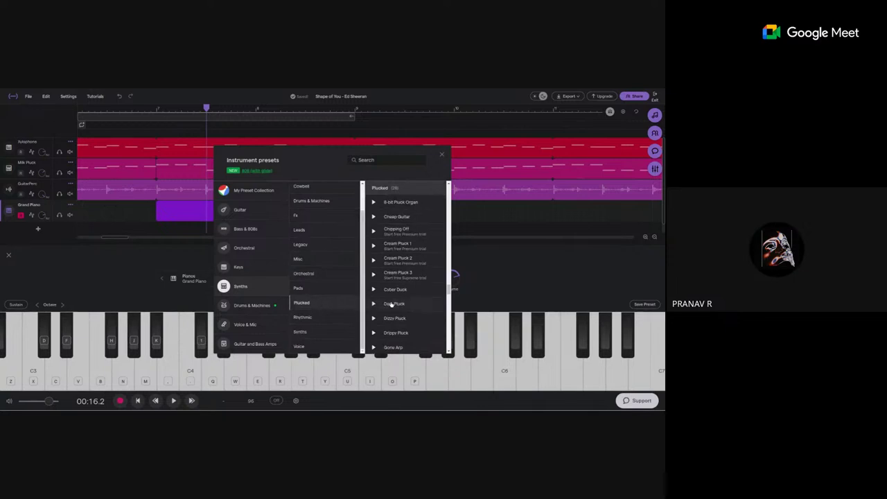
pyautogui.scroll(-5, 393, 303)
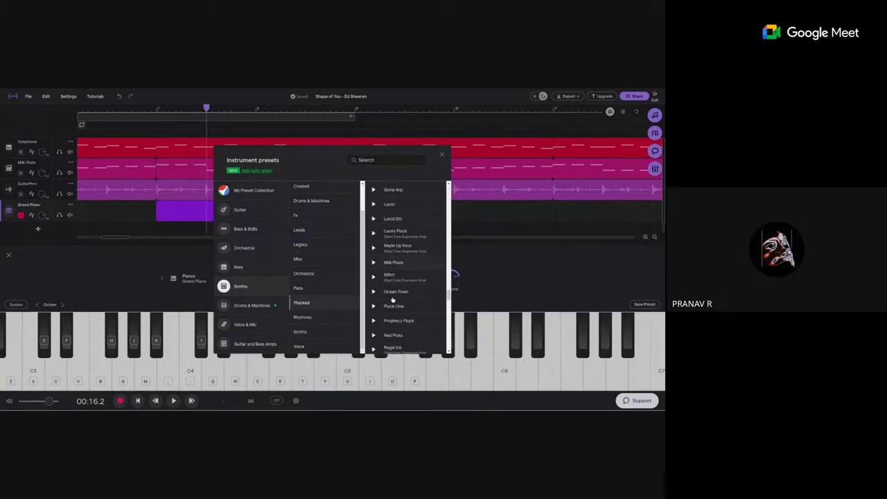
pyautogui.scroll(1, 389, 295)
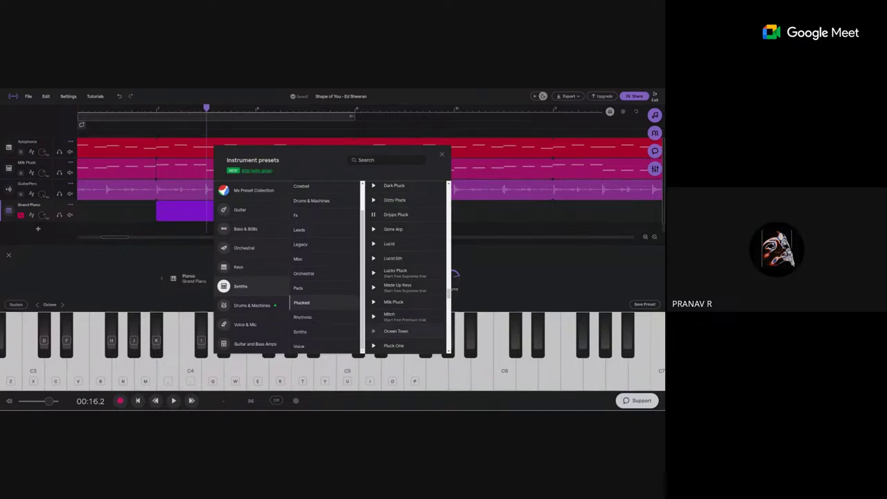
pyautogui.click(374, 332)
pyautogui.click(175, 245)
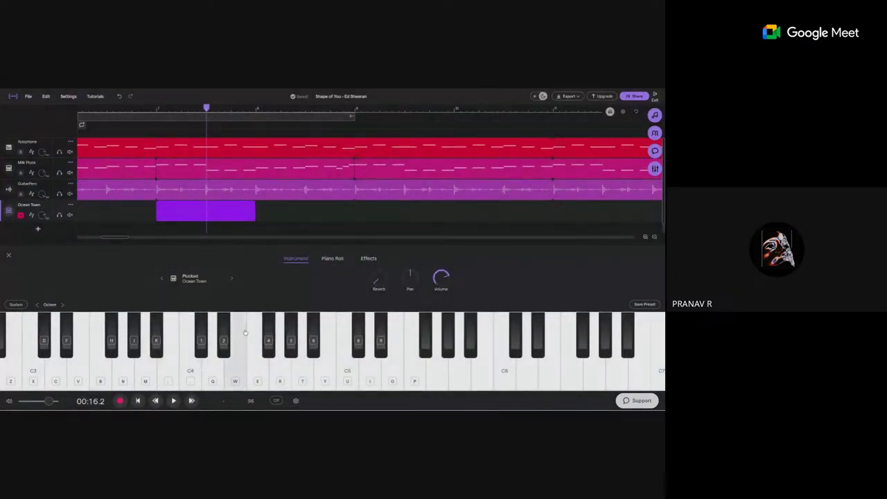
# - Place a C#3 note at the start of the Ocean Town region at bar 7
pyautogui.click(337, 260)
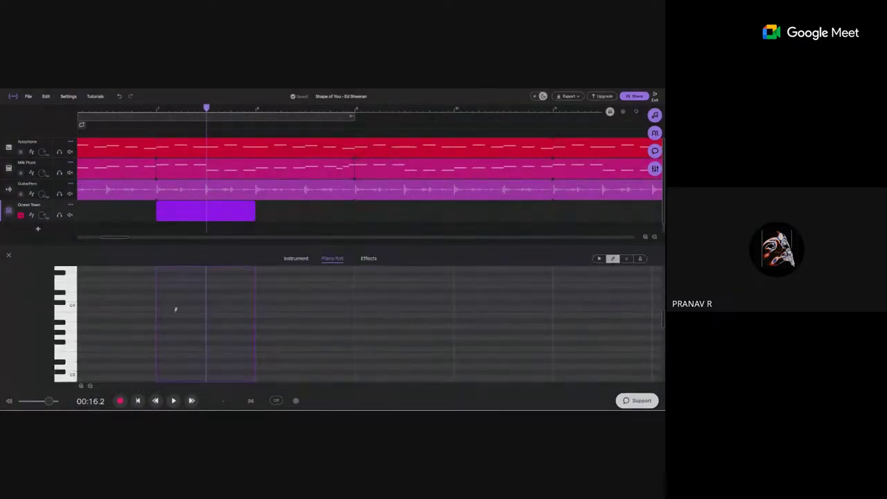
pyautogui.scroll(-3, 183, 310)
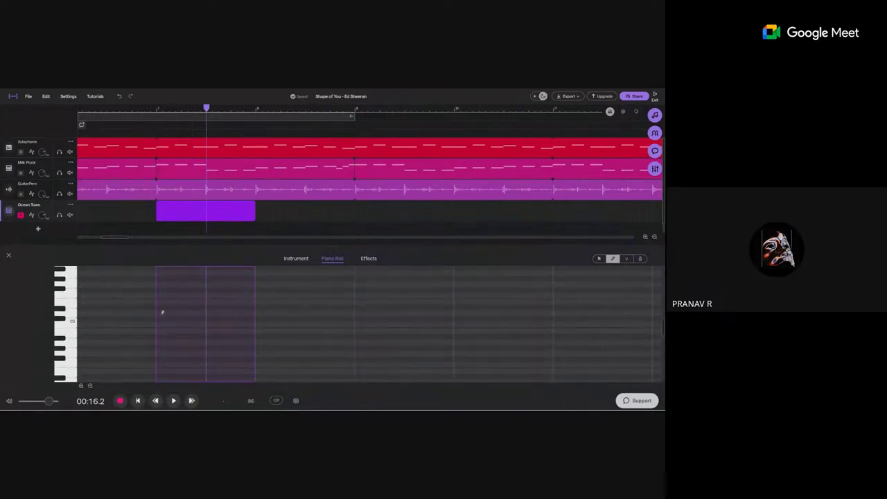
pyautogui.scroll(1, 160, 313)
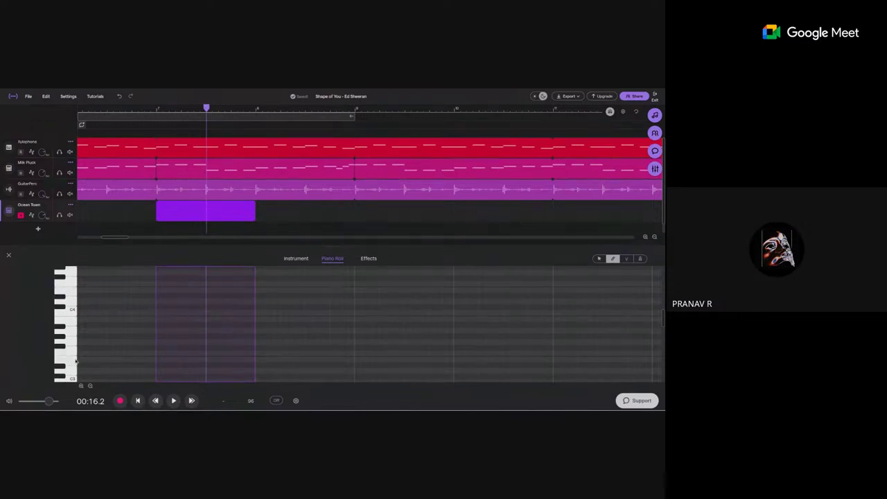
pyautogui.scroll(-1, 73, 369)
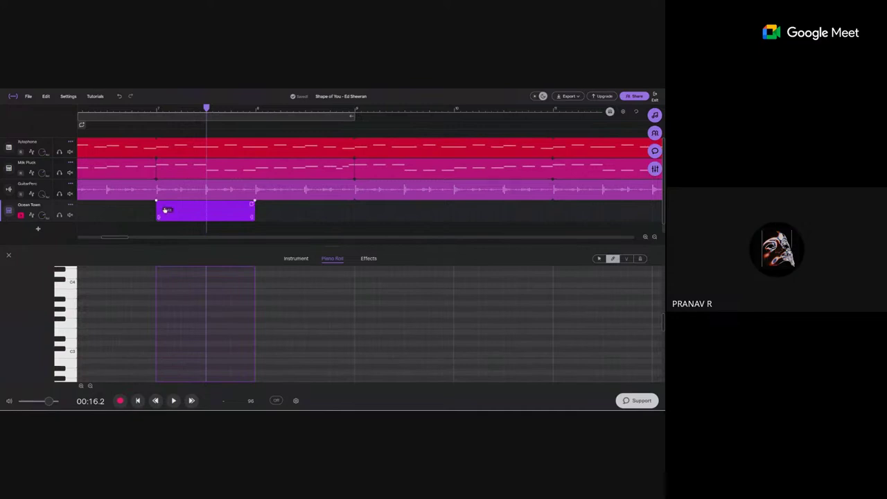
pyautogui.scroll(3, 157, 110)
pyautogui.scroll(2, 157, 110)
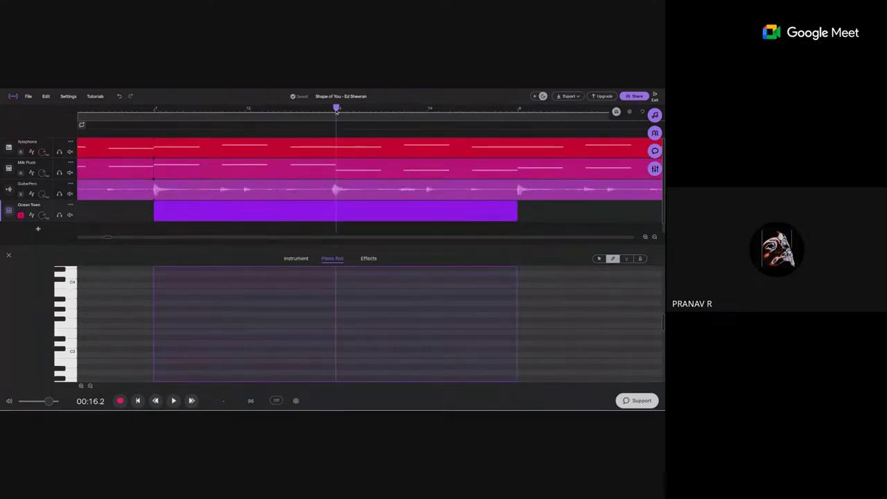
pyautogui.moveTo(313, 111); pyautogui.dragTo(268, 116)
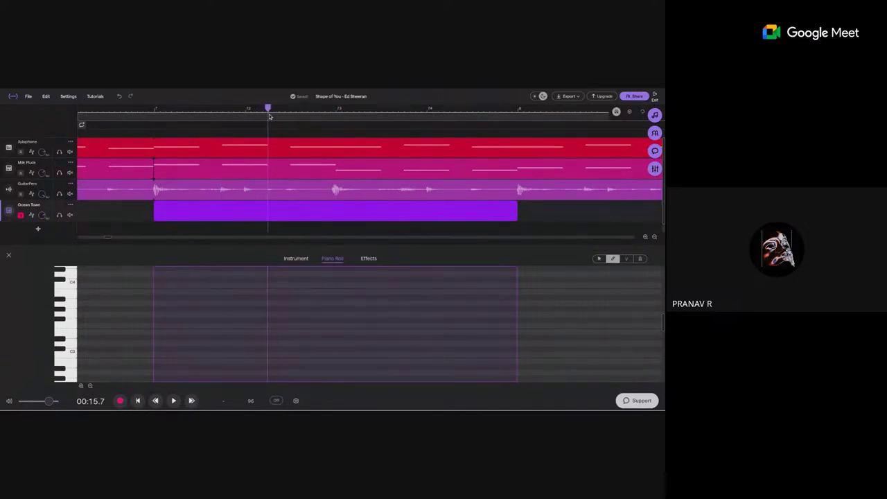
pyautogui.click(156, 347)
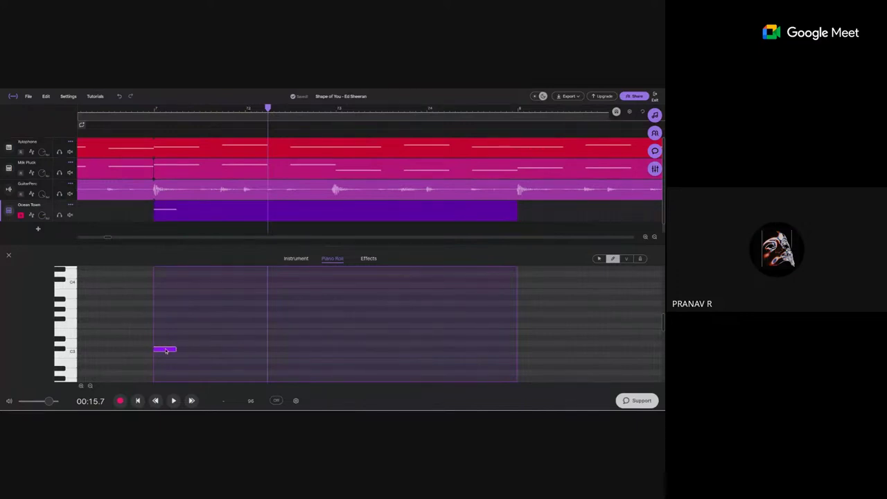
# - Play the song from bar 7 to hear the opening note of the Ocean Town part
pyautogui.click(156, 111)
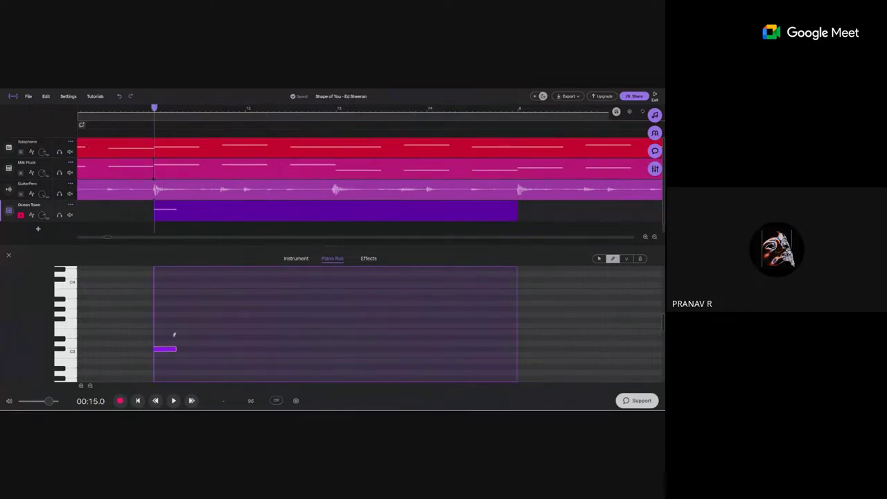
pyautogui.press('space')
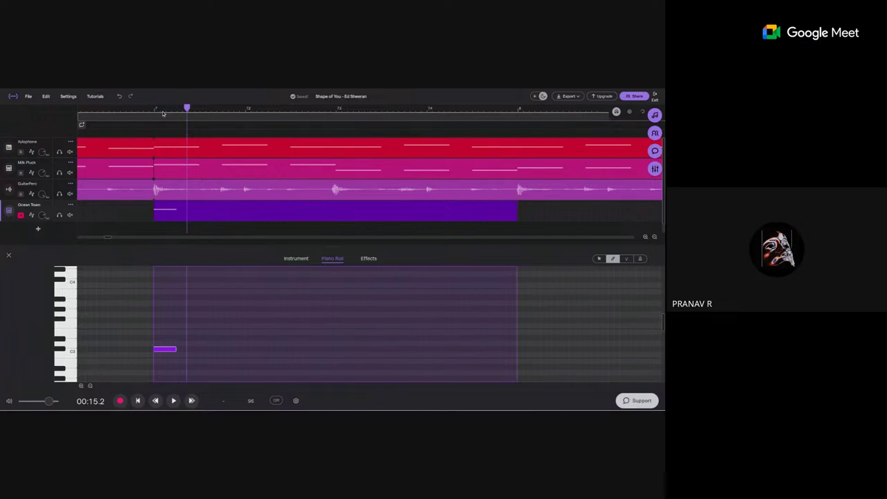
# - Lengthen the Db3 note in the Ocean Town region to three sixteenths and add an Ab3 note directly after it
pyautogui.scroll(-5, 164, 113)
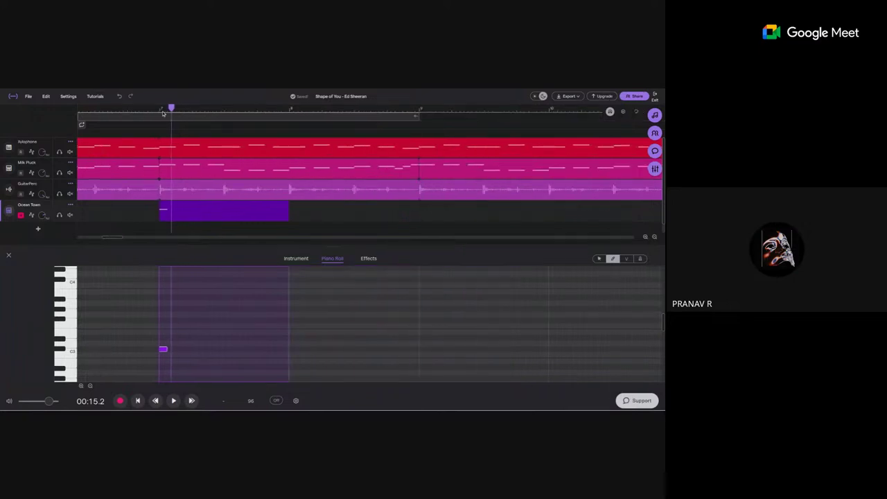
pyautogui.scroll(-2, 164, 113)
pyautogui.scroll(-3, 164, 113)
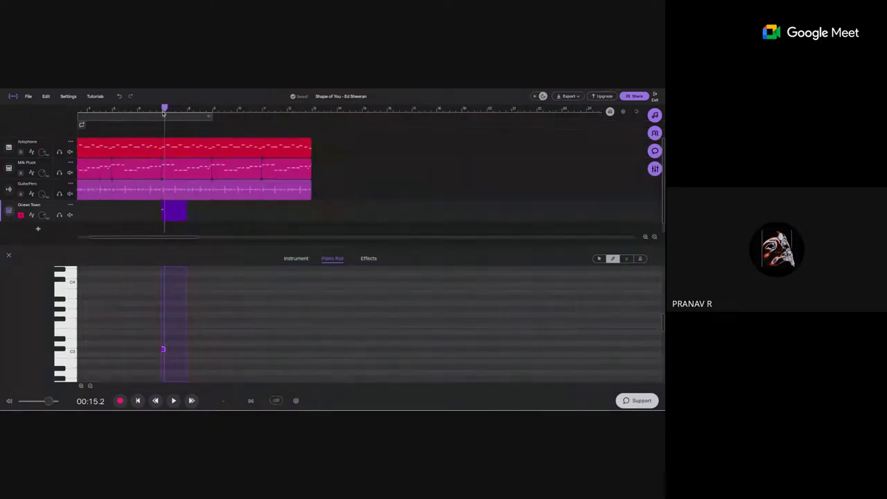
pyautogui.scroll(2, 163, 113)
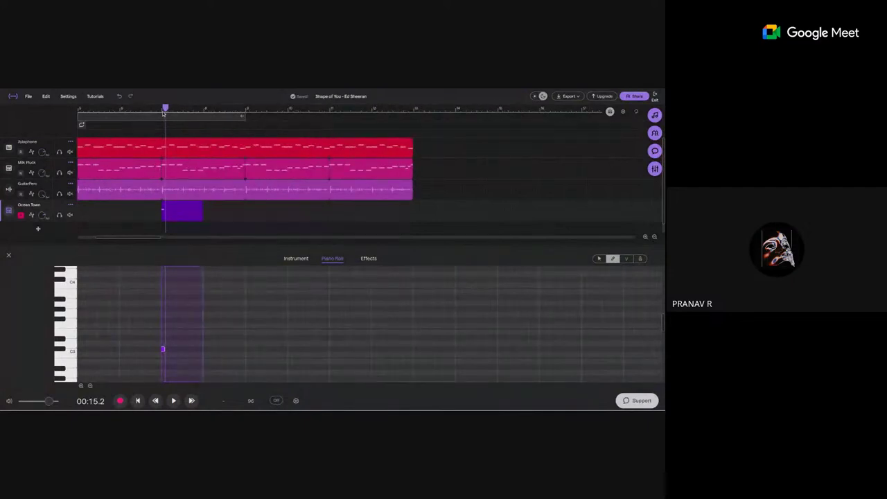
pyautogui.scroll(3, 164, 113)
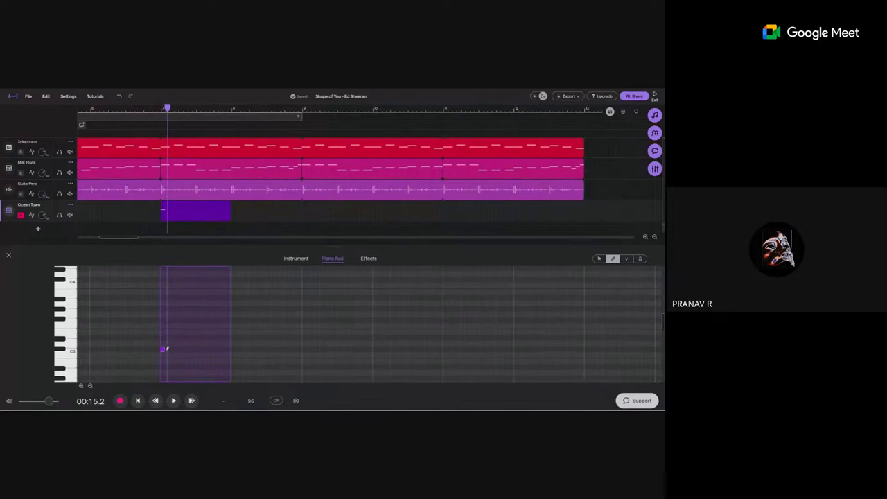
pyautogui.moveTo(164, 349); pyautogui.dragTo(173, 349)
pyautogui.click(176, 334)
pyautogui.moveTo(179, 334); pyautogui.dragTo(179, 309)
# - Stack Db4, E4 and Ab4 notes as a chord directly after the Ab3 note in the Ocean Town region
pyautogui.moveTo(41, 215)
pyautogui.scroll(1, 200, 312)
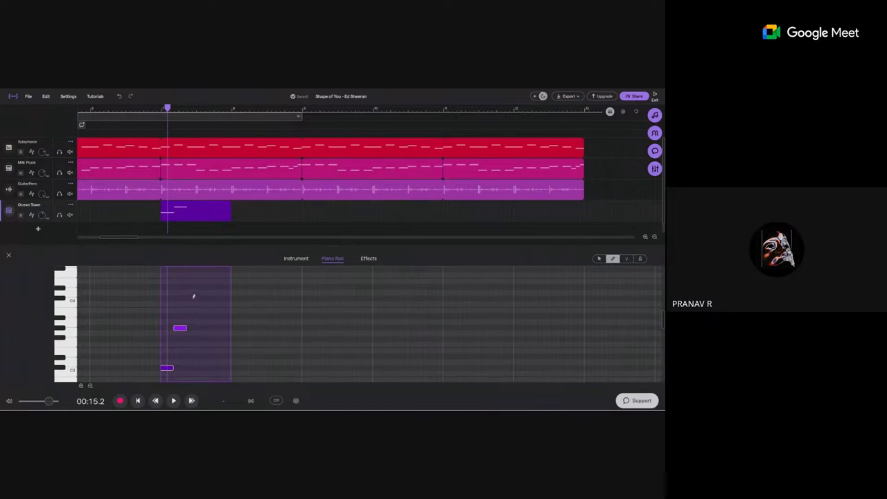
pyautogui.click(192, 293)
pyautogui.scroll(2, 196, 302)
pyautogui.click(194, 304)
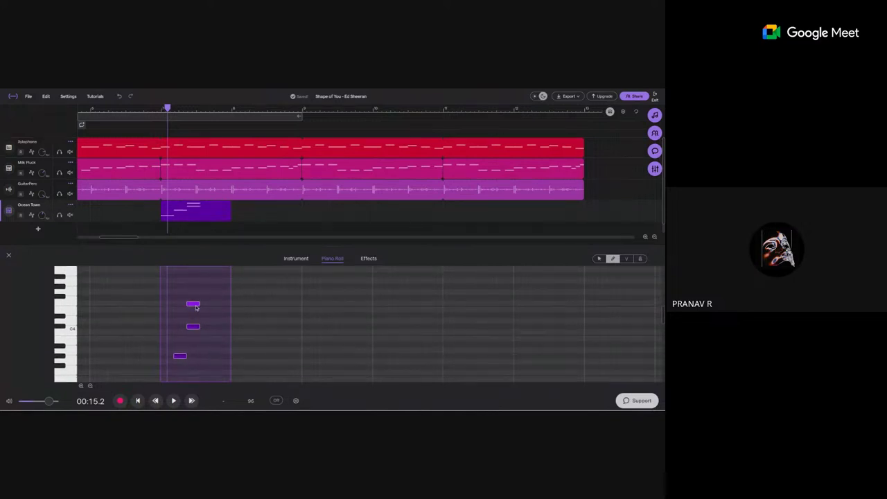
pyautogui.moveTo(192, 303); pyautogui.dragTo(193, 309)
pyautogui.scroll(1, 192, 303)
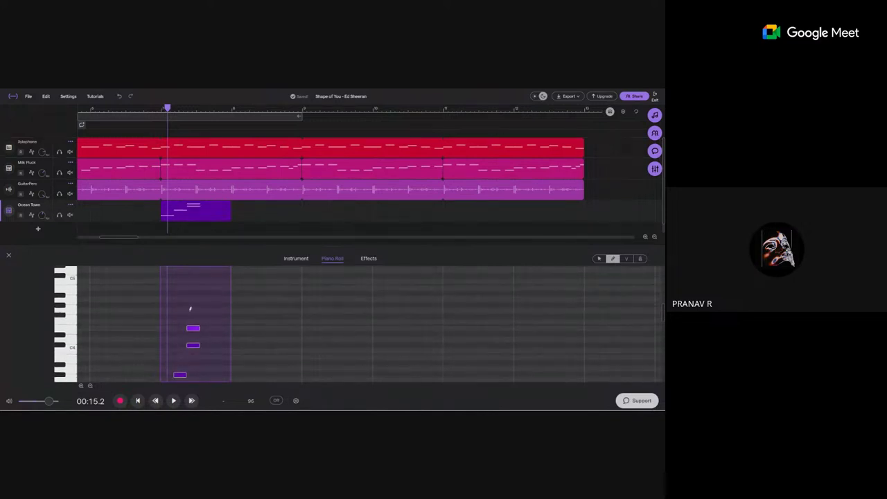
pyautogui.click(190, 309)
pyautogui.scroll(-1, 219, 321)
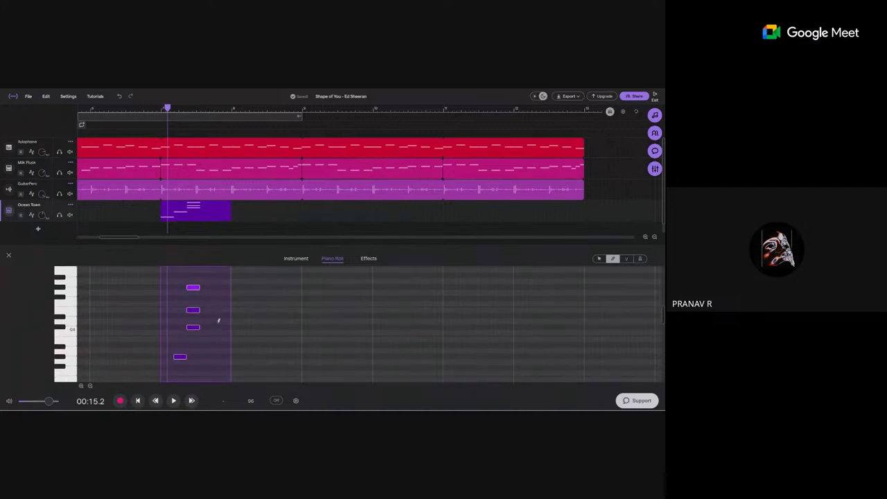
pyautogui.scroll(-1, 218, 321)
pyautogui.scroll(-1, 195, 309)
pyautogui.scroll(1, 196, 307)
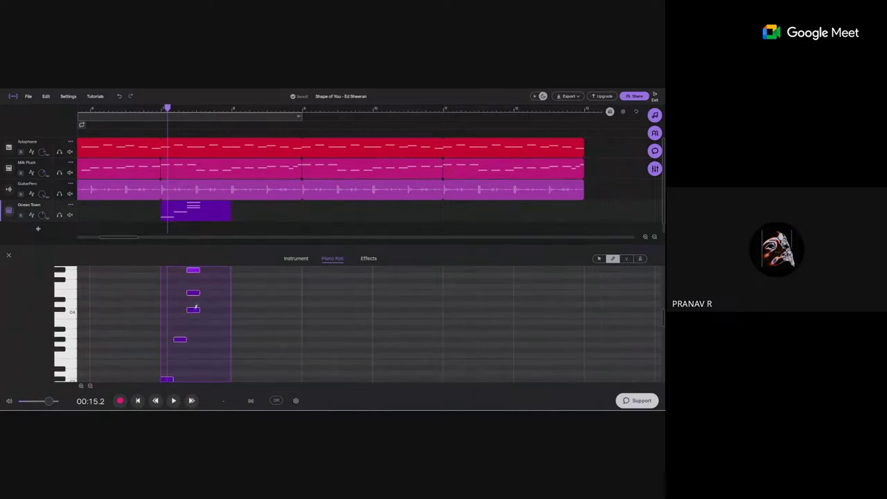
pyautogui.scroll(-1, 196, 308)
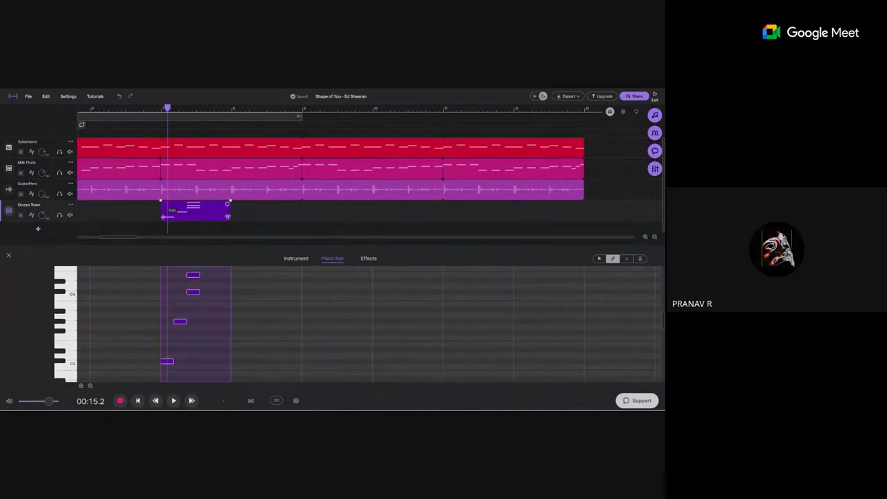
# - Trim the Ocean Town region so it ends with the three-note chord
pyautogui.moveTo(226, 217); pyautogui.dragTo(196, 217)
pyautogui.click(186, 111)
pyautogui.scroll(4, 187, 112)
pyautogui.scroll(-5, 188, 111)
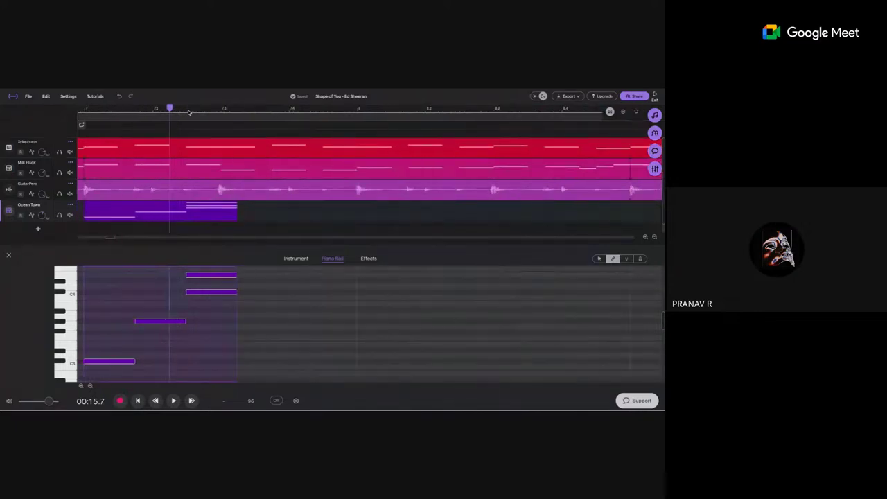
# - Play the song from bar 7 to hear the Ocean Town notes with the other tracks
pyautogui.click(158, 110)
pyautogui.press('space')
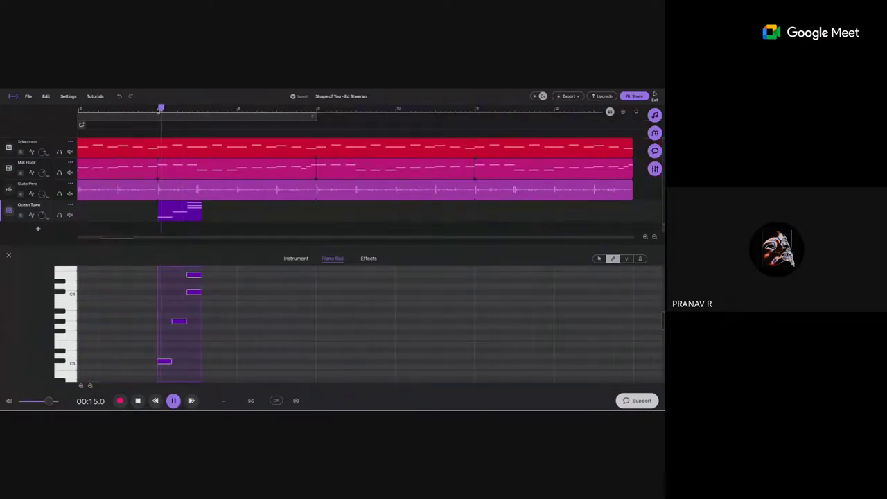
pyautogui.press('space')
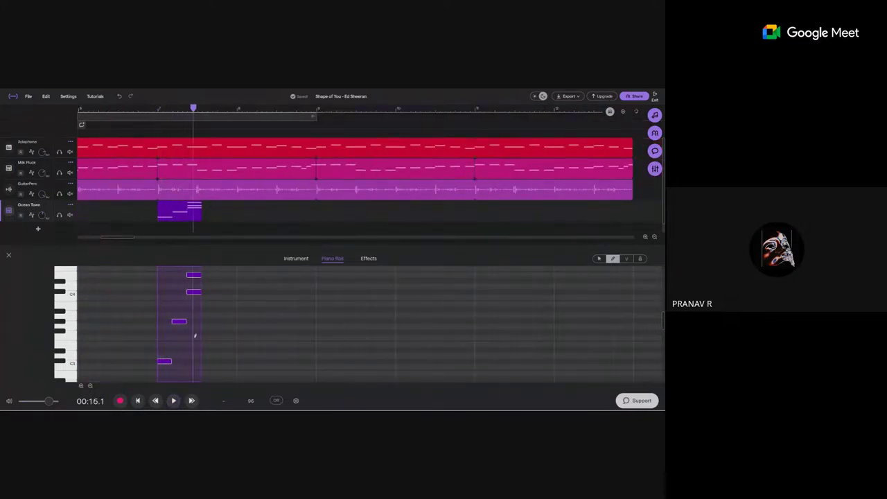
# - Move the Ab3 note earlier to overlap the Db3 note, halve its length, and move the chord to start at its end
pyautogui.scroll(5, 173, 312)
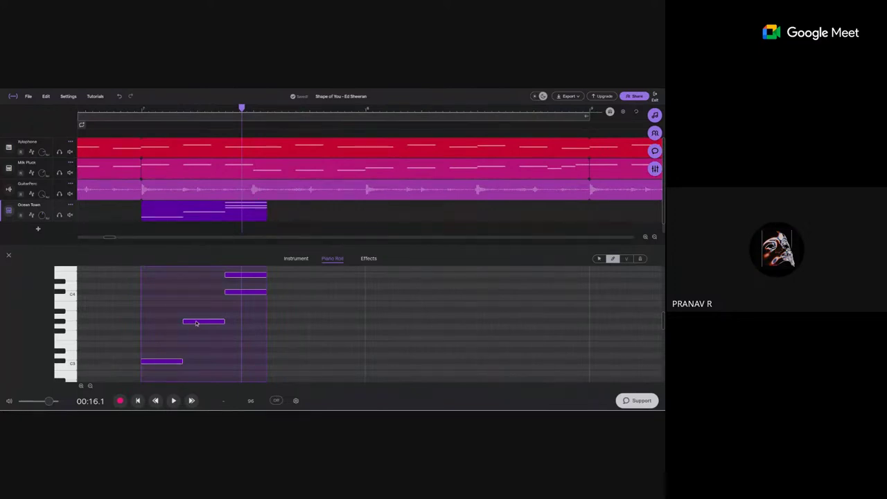
pyautogui.moveTo(209, 322); pyautogui.dragTo(190, 322)
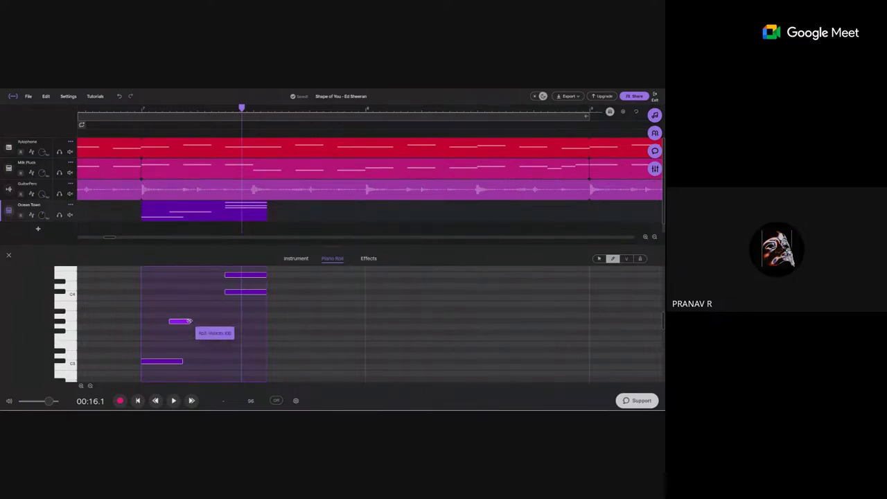
pyautogui.scroll(3, 238, 298)
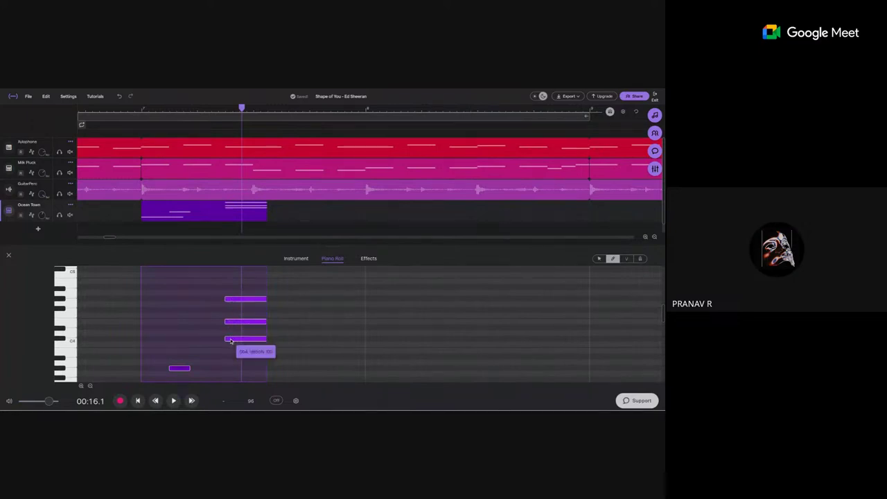
pyautogui.moveTo(230, 339); pyautogui.dragTo(211, 343)
pyautogui.scroll(-1, 218, 336)
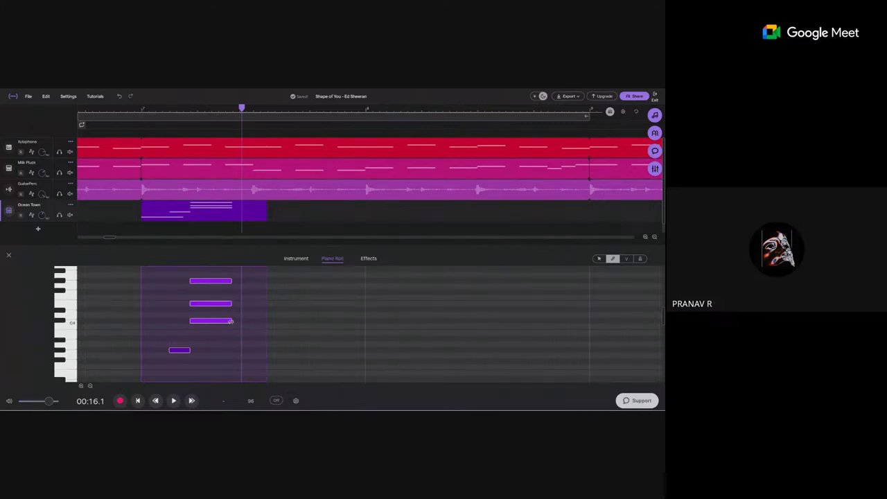
# - Shorten the three chord notes to the same length as the Ab3 note
pyautogui.moveTo(231, 321); pyautogui.dragTo(217, 321)
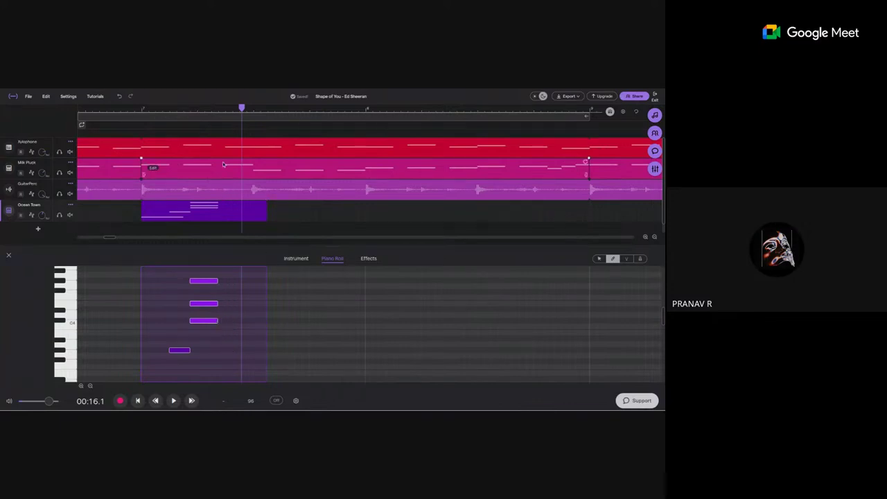
pyautogui.click(211, 110)
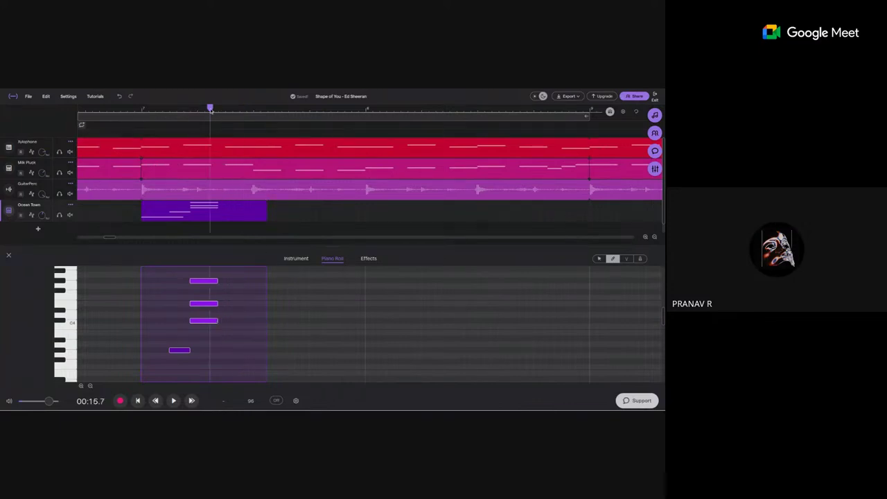
pyautogui.moveTo(217, 322); pyautogui.dragTo(211, 322)
# - Play from bar 7 to check the timing of the shortened Ocean Town notes
pyautogui.click(141, 110)
pyautogui.press('space')
pyautogui.press('space')
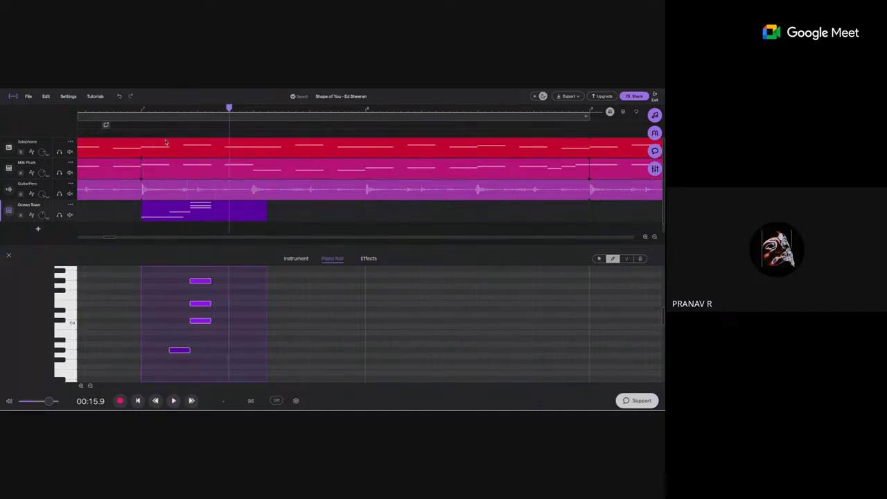
# - Shift the chord earlier to start where the Db3 note ends, and align the playhead with the chord's start
pyautogui.moveTo(198, 323); pyautogui.dragTo(188, 323)
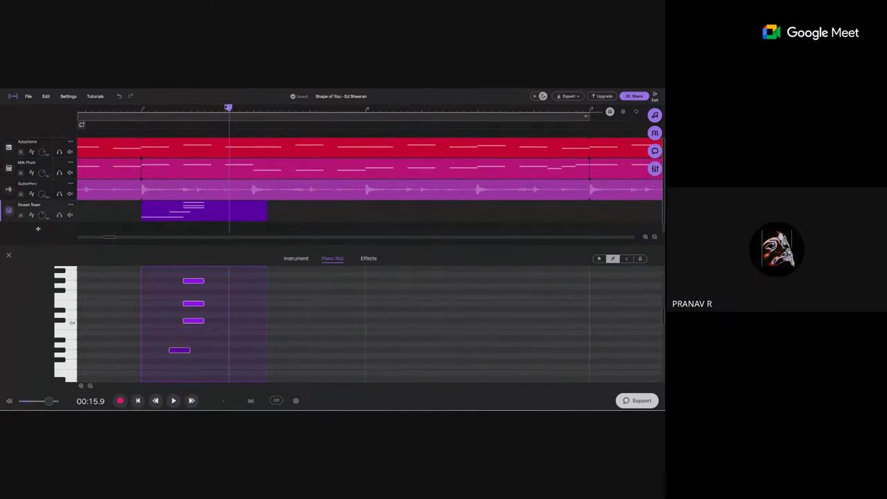
pyautogui.moveTo(229, 107); pyautogui.dragTo(183, 108)
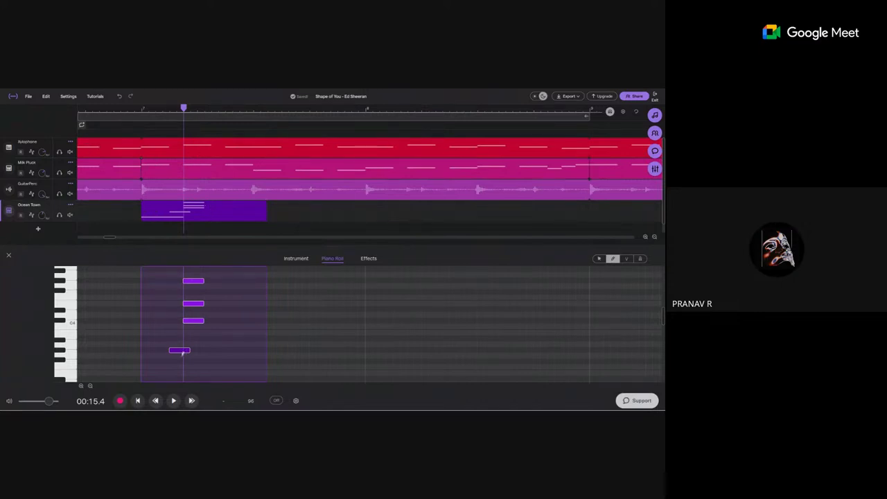
pyautogui.scroll(-1, 183, 353)
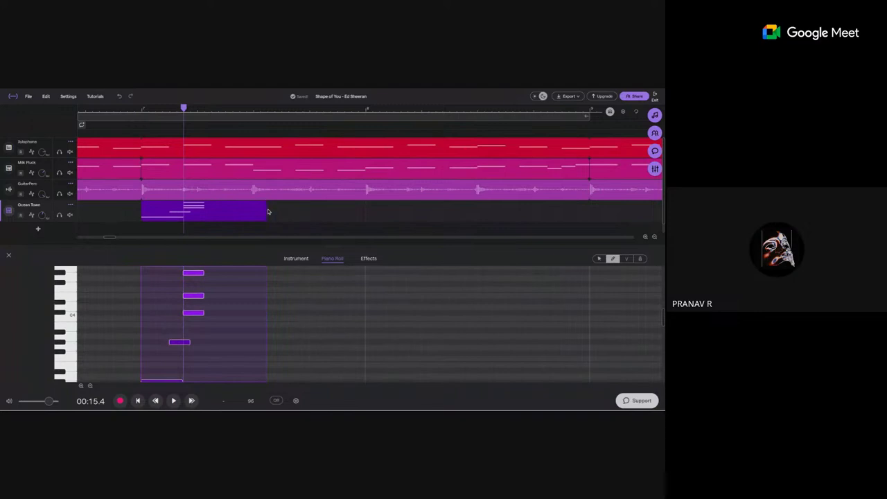
# - Trim the Ocean Town region to the end of the chord and move the playhead to that point
pyautogui.moveTo(267, 212); pyautogui.dragTo(204, 216)
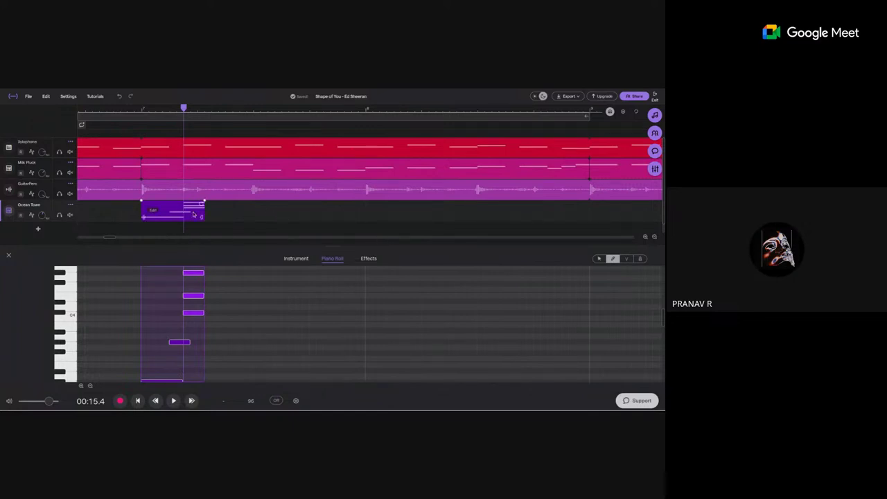
pyautogui.moveTo(184, 108); pyautogui.dragTo(205, 111)
pyautogui.scroll(-5, 205, 111)
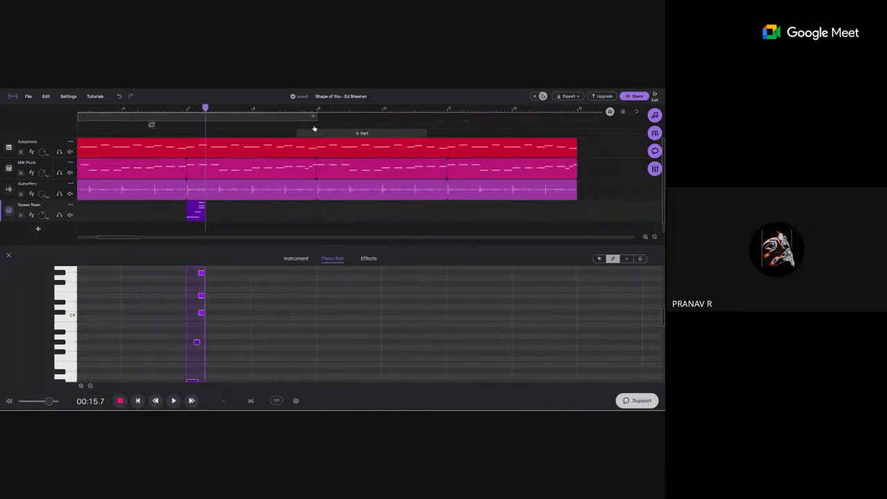
pyautogui.scroll(5, 203, 114)
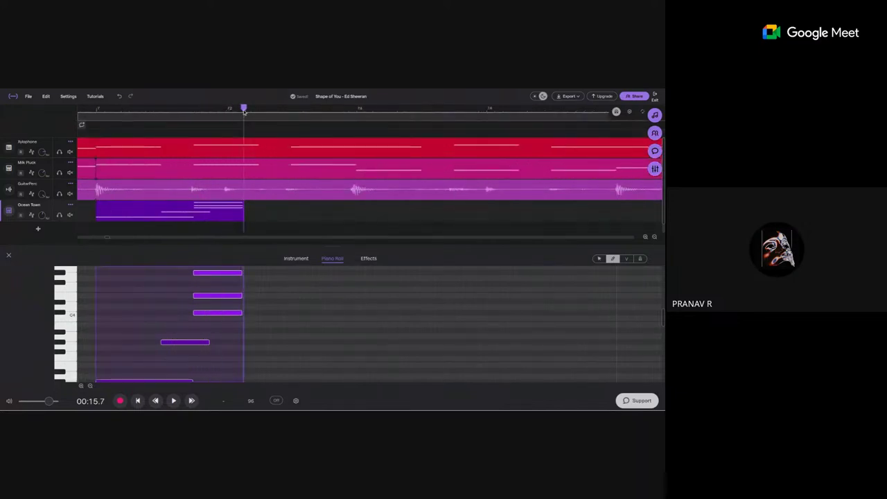
pyautogui.moveTo(222, 116); pyautogui.dragTo(249, 138)
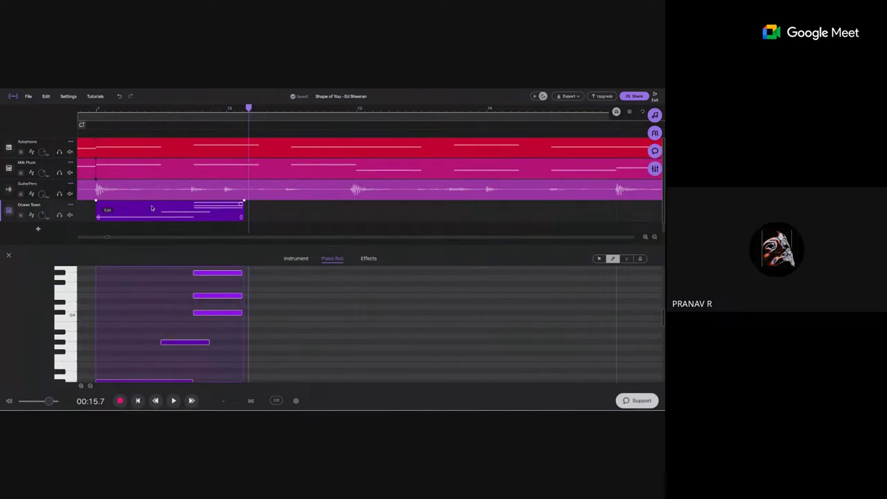
# - Place the playhead slightly past the end of the Ocean Town region
pyautogui.moveTo(154, 210)
pyautogui.mouseDown()
pyautogui.moveTo(184, 210)
pyautogui.moveTo(144, 208)
pyautogui.moveTo(189, 214)
pyautogui.moveTo(144, 212)
pyautogui.moveTo(157, 212)
pyautogui.mouseUp()
pyautogui.scroll(-2, 251, 112)
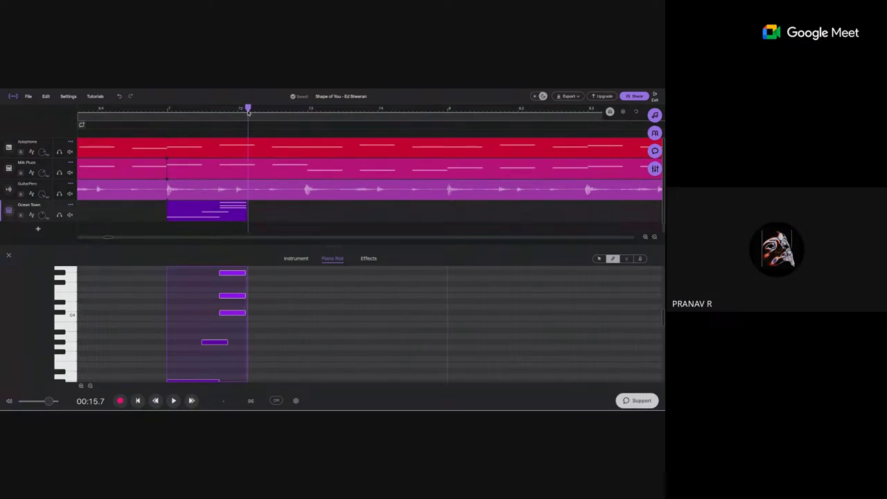
pyautogui.scroll(2, 247, 112)
pyautogui.scroll(2, 244, 111)
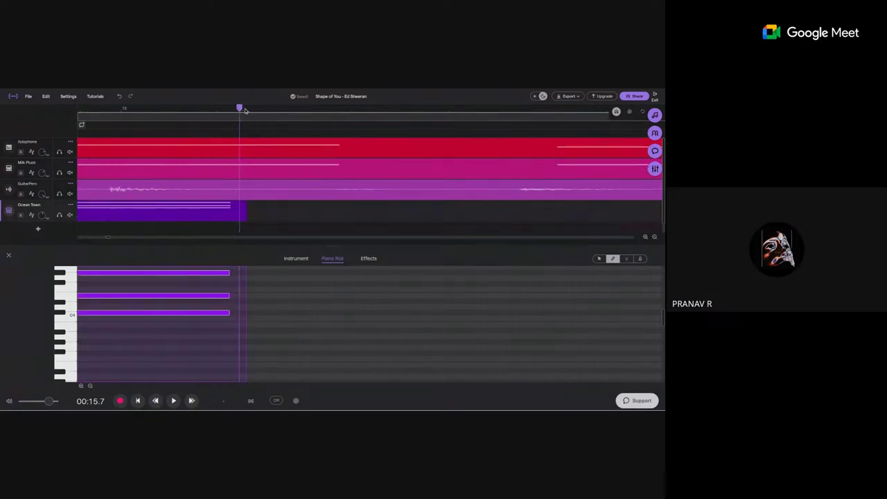
pyautogui.moveTo(240, 108); pyautogui.dragTo(283, 109)
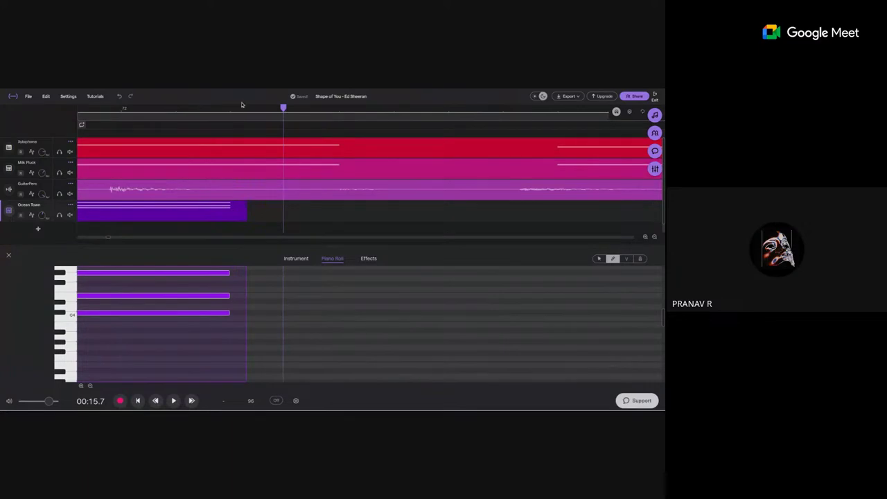
# - Extend the end of the Ocean Town region to the start of bar 8
pyautogui.scroll(-3, 246, 112)
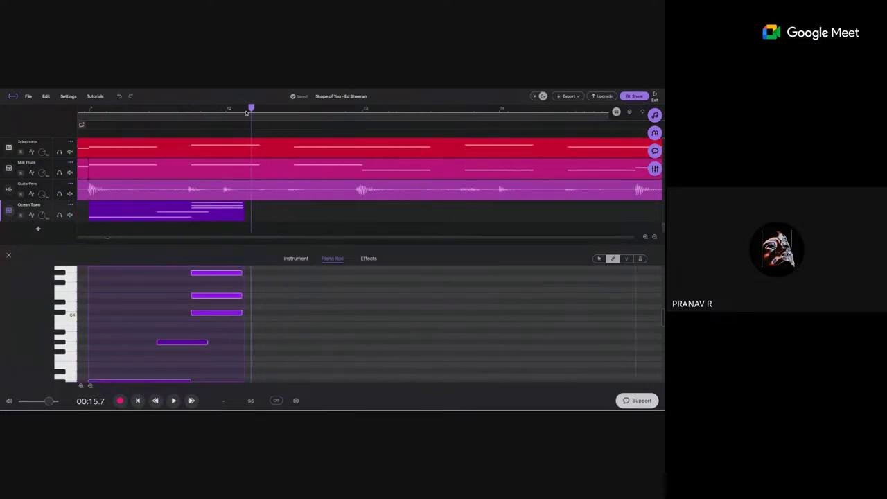
pyautogui.scroll(2, 246, 112)
pyautogui.scroll(-4, 248, 111)
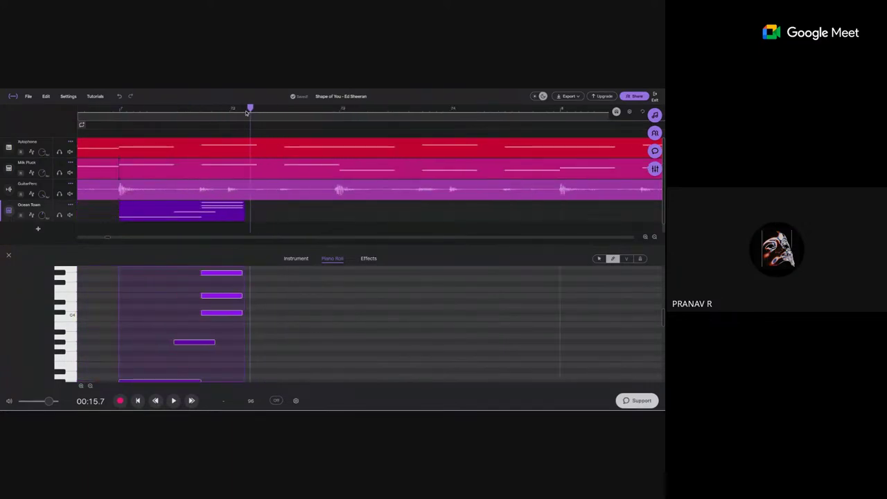
pyautogui.moveTo(242, 215); pyautogui.dragTo(450, 228)
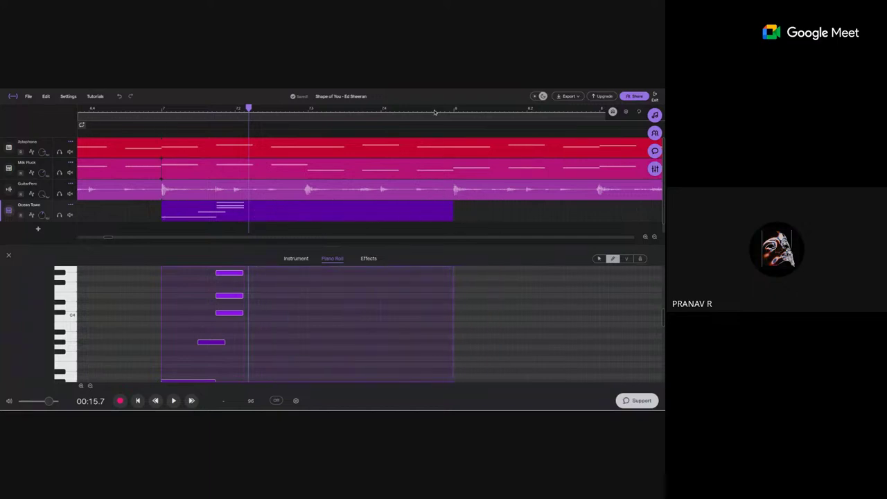
# - Trim the end of the Ocean Town region to just past its chord and align the playhead with the region's end
pyautogui.scroll(-5, 434, 112)
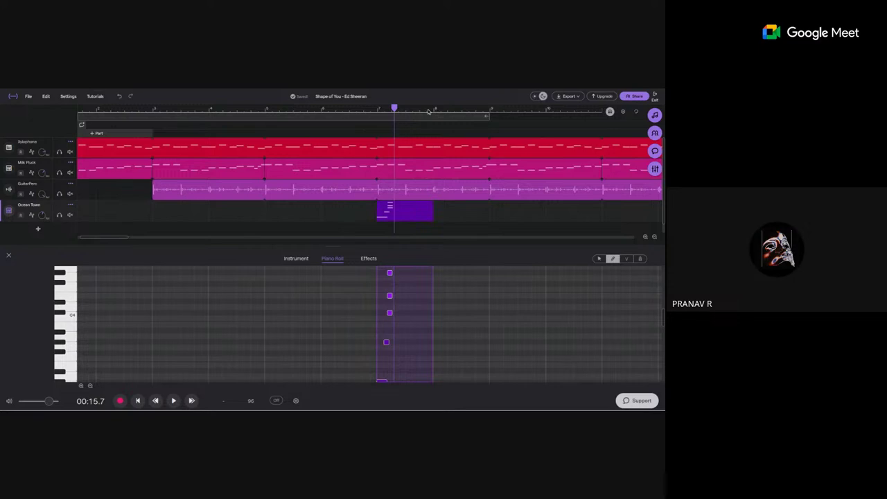
pyautogui.scroll(5, 430, 113)
pyautogui.moveTo(449, 219); pyautogui.dragTo(303, 224)
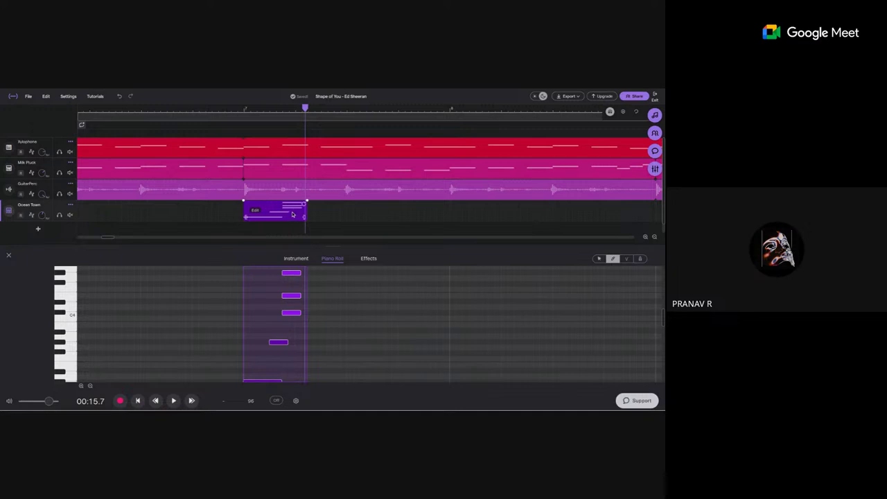
pyautogui.moveTo(306, 111); pyautogui.dragTo(309, 111)
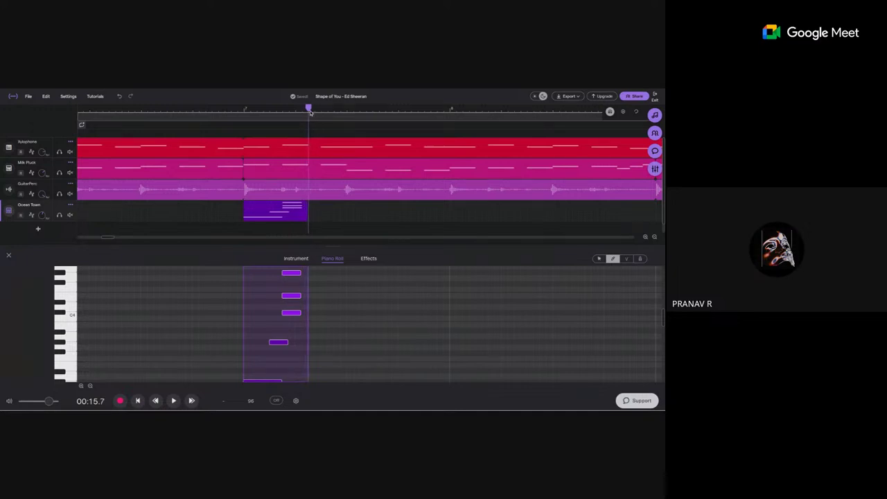
# - Duplicate the Ocean Town region three times back to back, and return the playhead to about the start of the second region
pyautogui.hotkey('ctrl', 'd')
pyautogui.hotkey('ctrl', 'd')
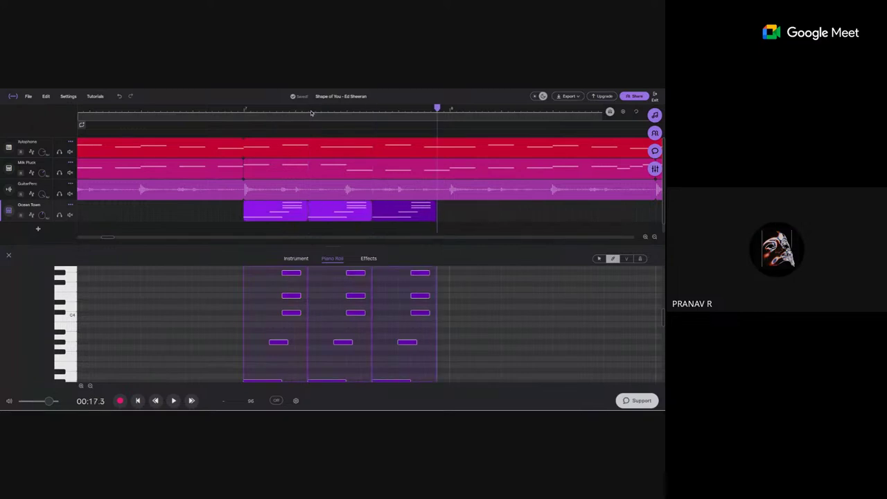
pyautogui.hotkey('ctrl', 'd')
pyautogui.scroll(2, 357, 316)
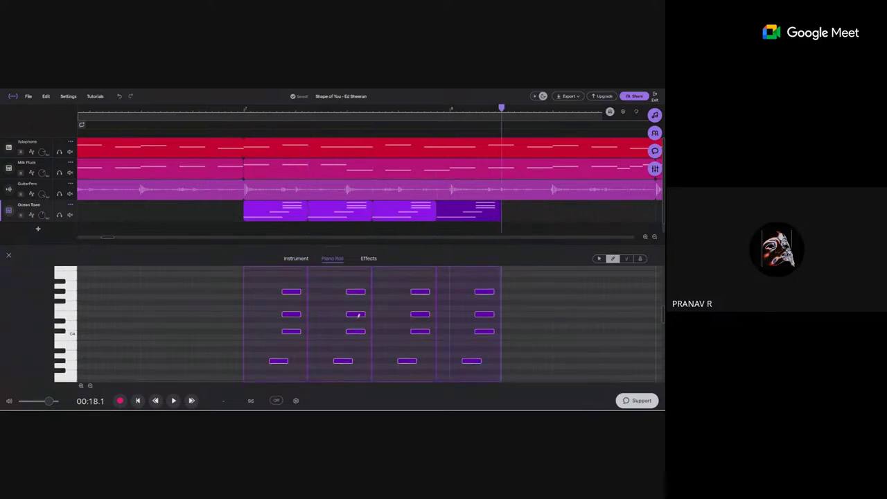
pyautogui.scroll(-4, 358, 315)
pyautogui.scroll(3, 357, 315)
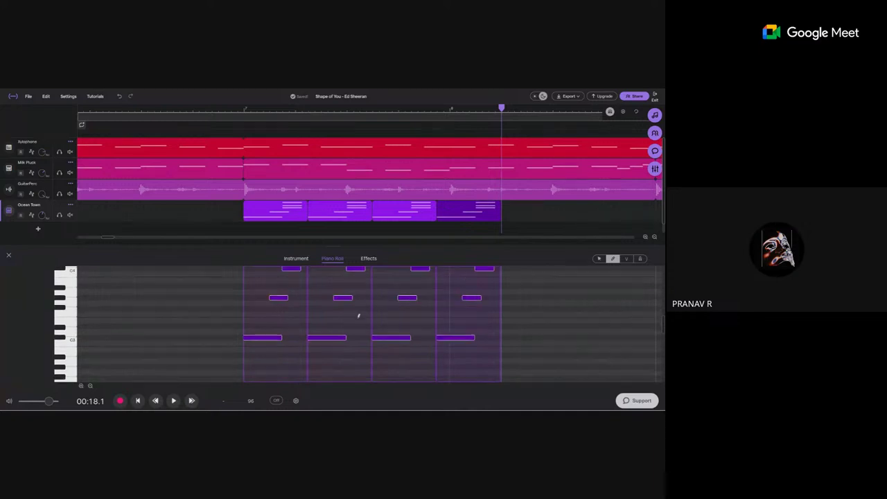
pyautogui.click(310, 107)
# - Try raising the short note before the second region's chord by three semitones, and drop it back to its original pitch
pyautogui.scroll(-1, 379, 226)
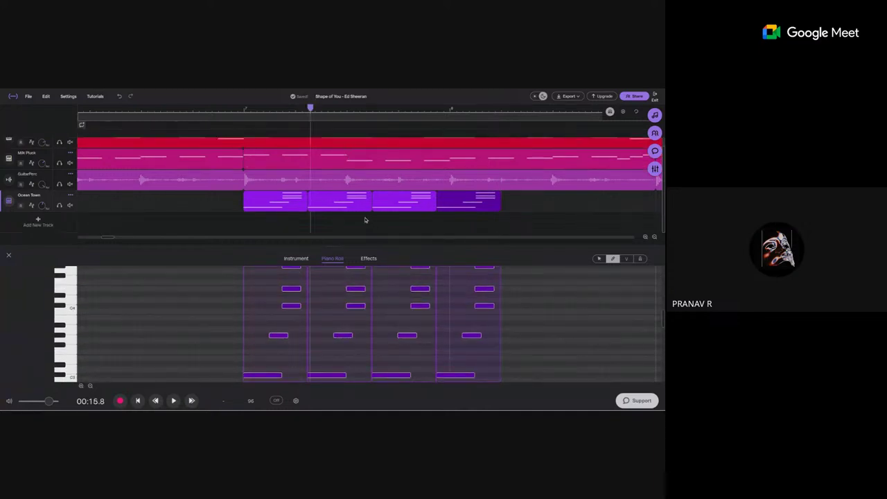
pyautogui.scroll(-2, 341, 352)
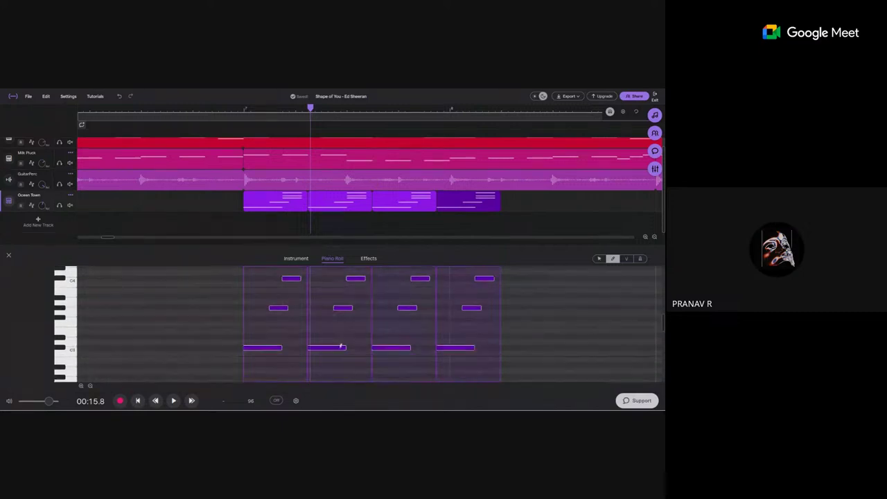
pyautogui.scroll(1, 340, 322)
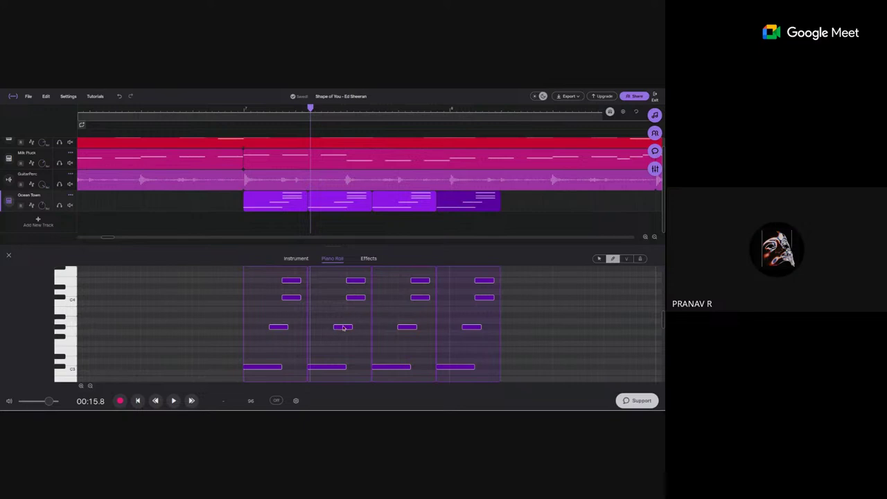
pyautogui.moveTo(343, 327); pyautogui.dragTo(343, 309)
pyautogui.scroll(2, 358, 330)
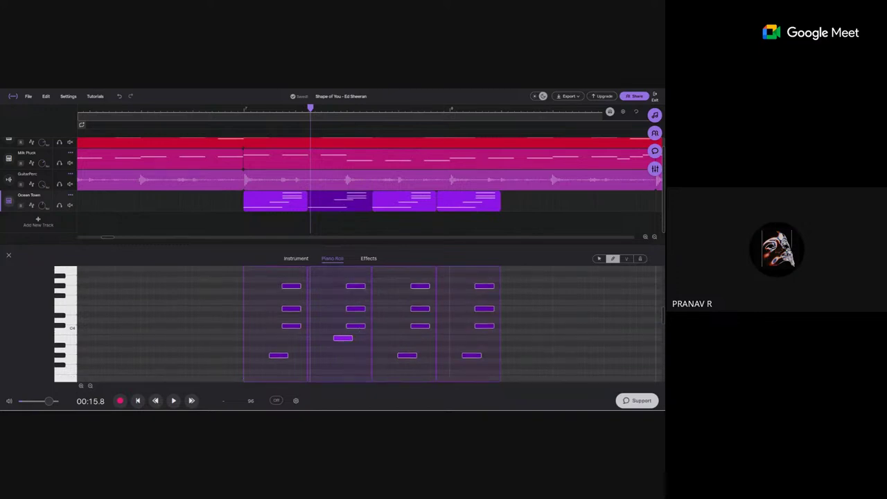
pyautogui.scroll(1, 357, 328)
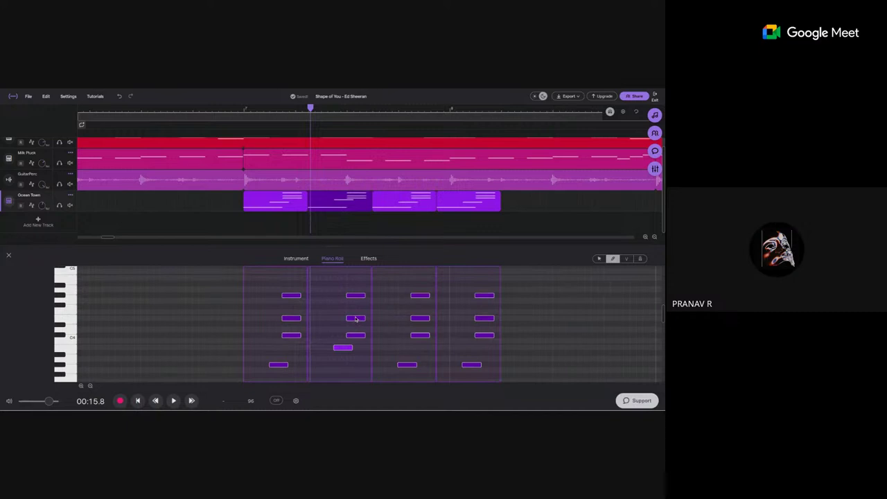
pyautogui.scroll(1, 353, 300)
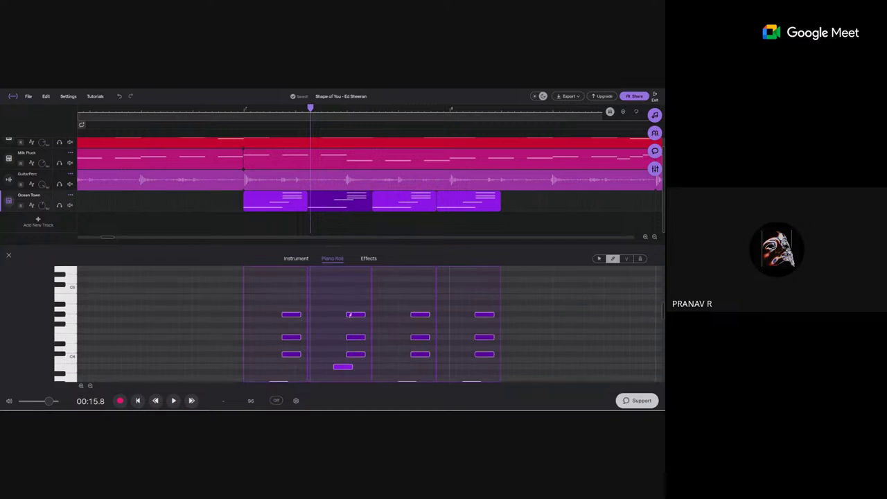
pyautogui.scroll(-1, 351, 323)
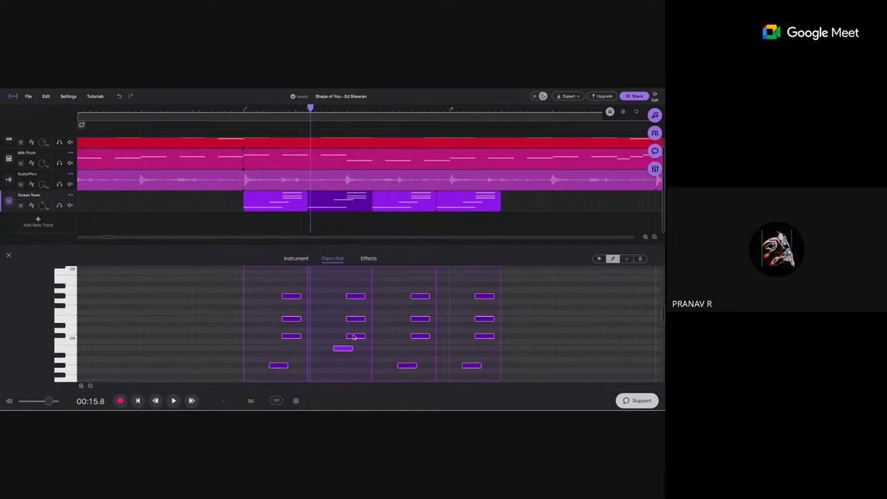
pyautogui.scroll(-3, 353, 336)
pyautogui.scroll(2, 355, 334)
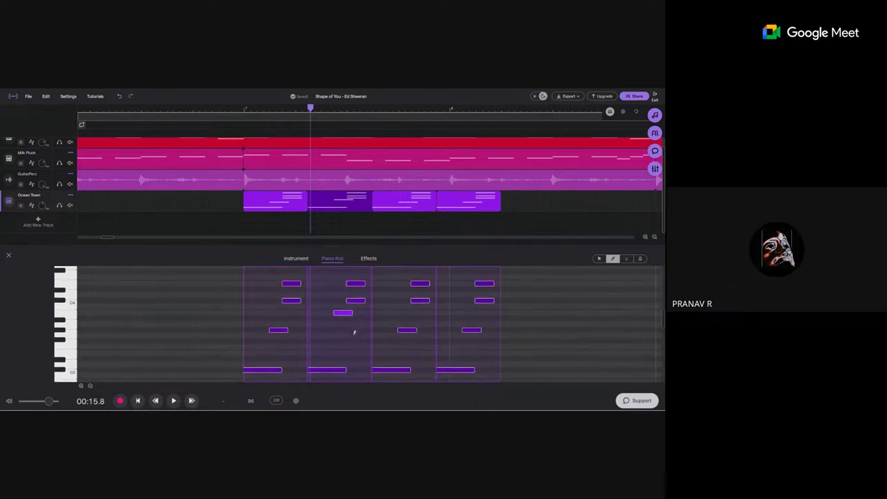
pyautogui.scroll(-3, 352, 334)
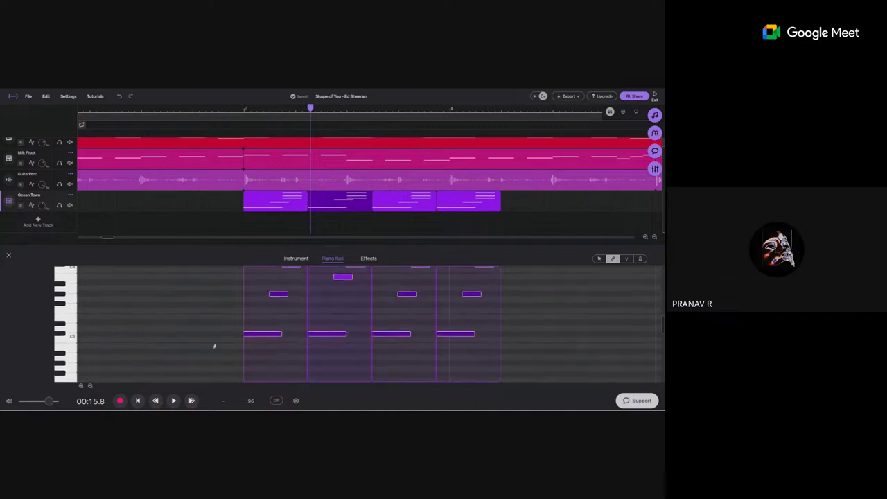
pyautogui.scroll(3, 350, 330)
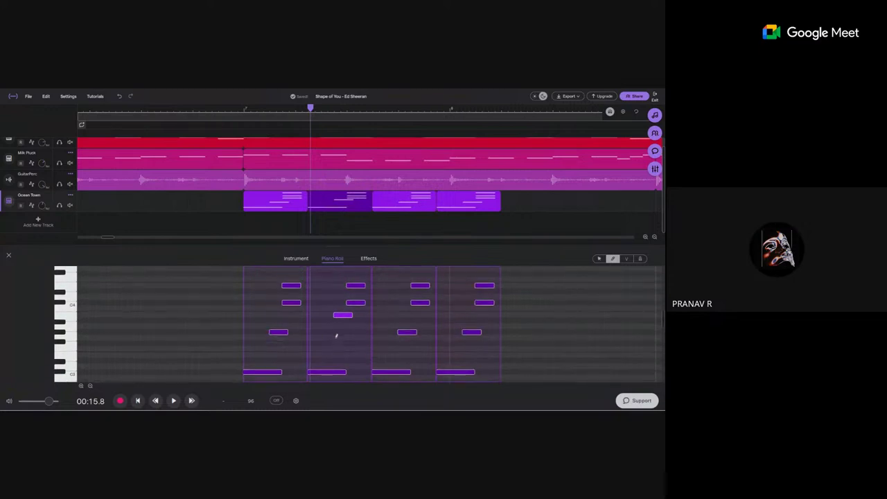
pyautogui.moveTo(344, 336); pyautogui.dragTo(344, 352)
pyautogui.scroll(2, 343, 352)
pyautogui.scroll(-3, 337, 337)
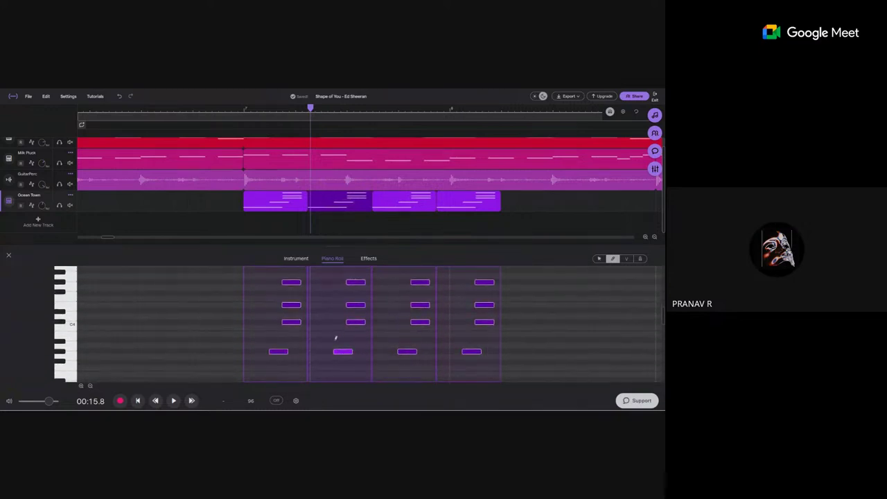
pyautogui.scroll(2, 338, 303)
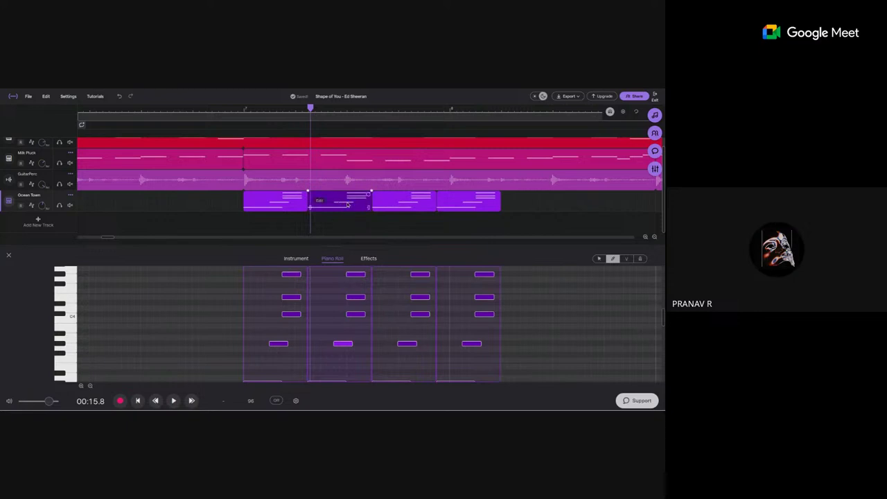
# - Select all notes of the second Ocean Town region and transpose them down six semitones
pyautogui.click(336, 227)
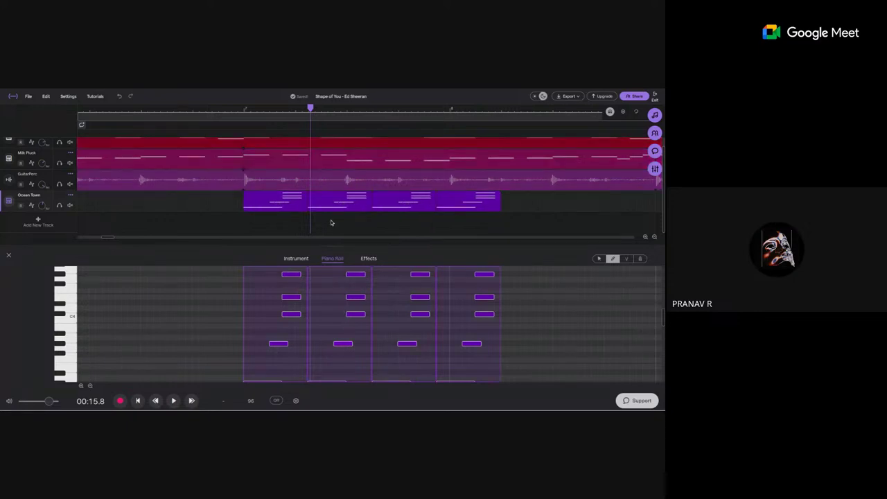
pyautogui.click(329, 285)
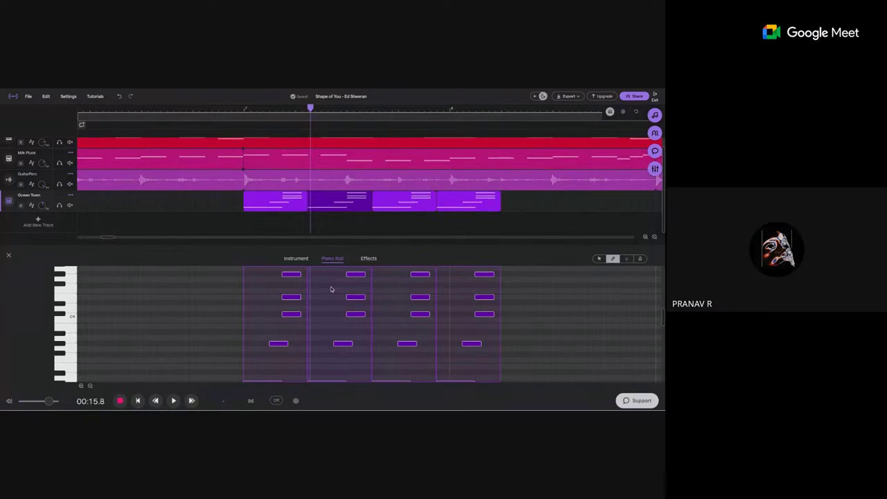
pyautogui.scroll(-1, 333, 286)
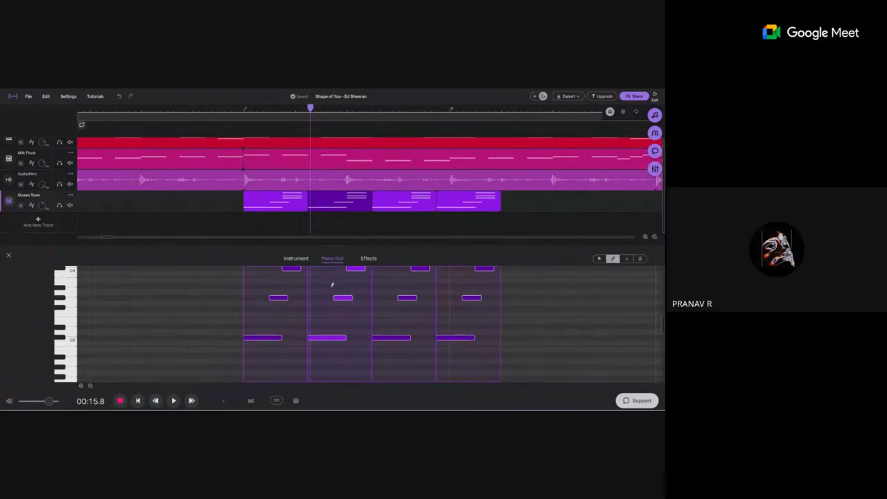
pyautogui.moveTo(332, 285); pyautogui.dragTo(319, 308)
pyautogui.scroll(-1, 82, 350)
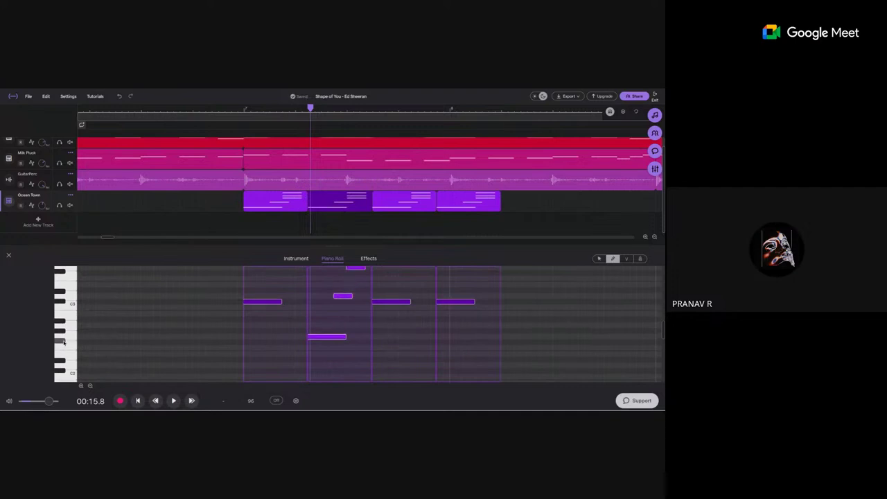
pyautogui.scroll(2, 357, 353)
pyautogui.scroll(1, 357, 353)
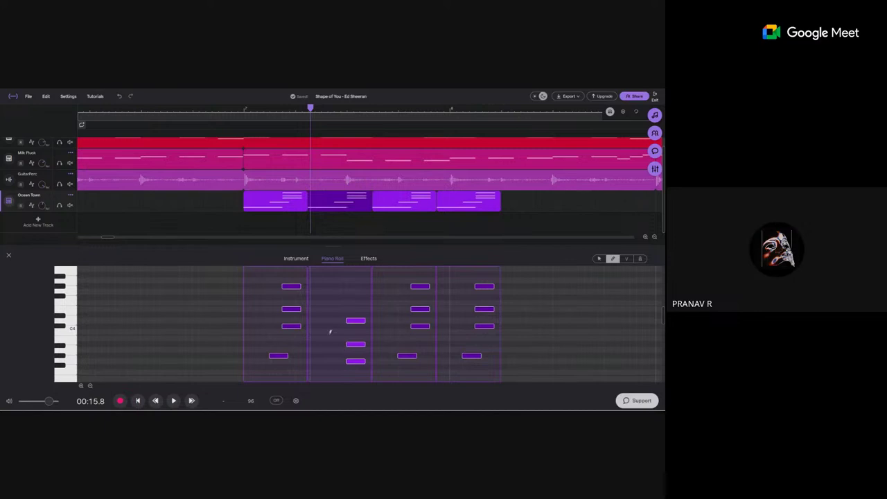
pyautogui.scroll(2, 330, 332)
# - Change the pitch of the second region's selected notes by +12 semitones
pyautogui.rightClick(350, 340)
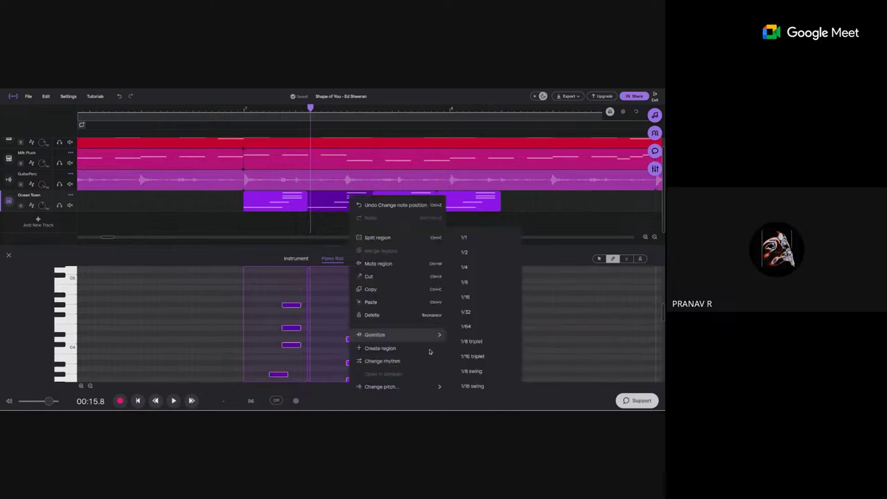
pyautogui.moveTo(419, 388)
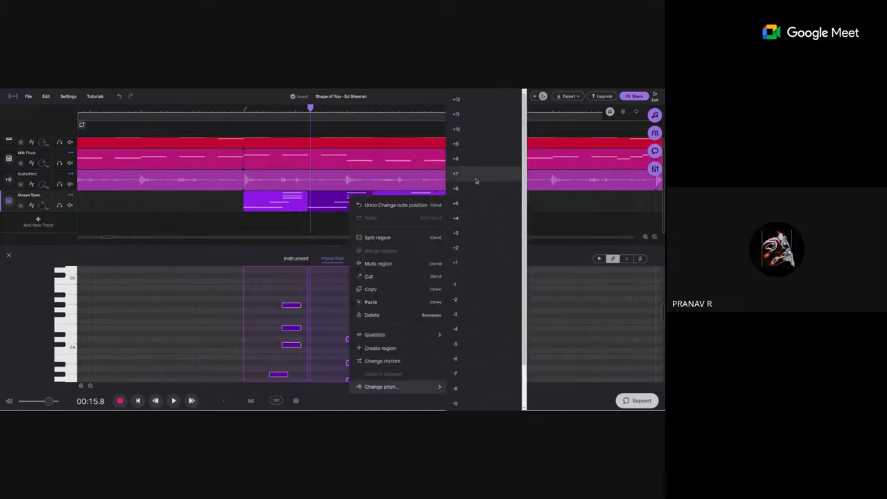
pyautogui.click(476, 101)
pyautogui.scroll(1, 366, 301)
pyautogui.scroll(1, 365, 300)
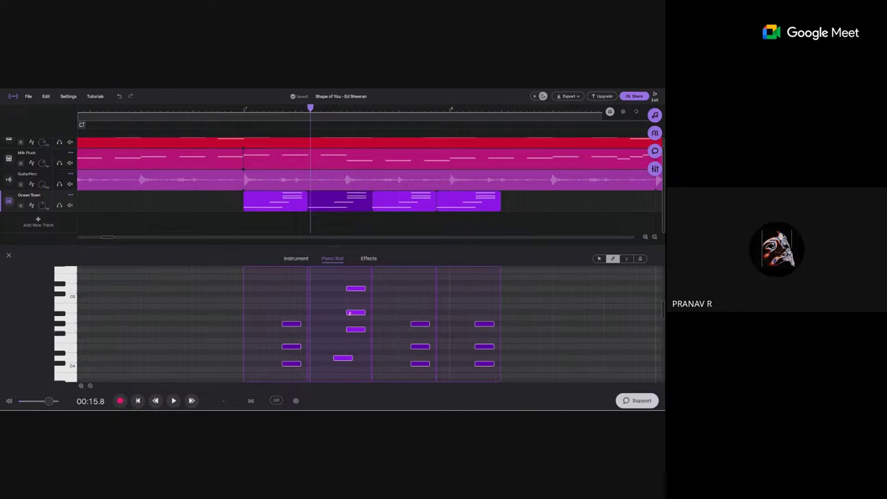
pyautogui.scroll(-2, 303, 313)
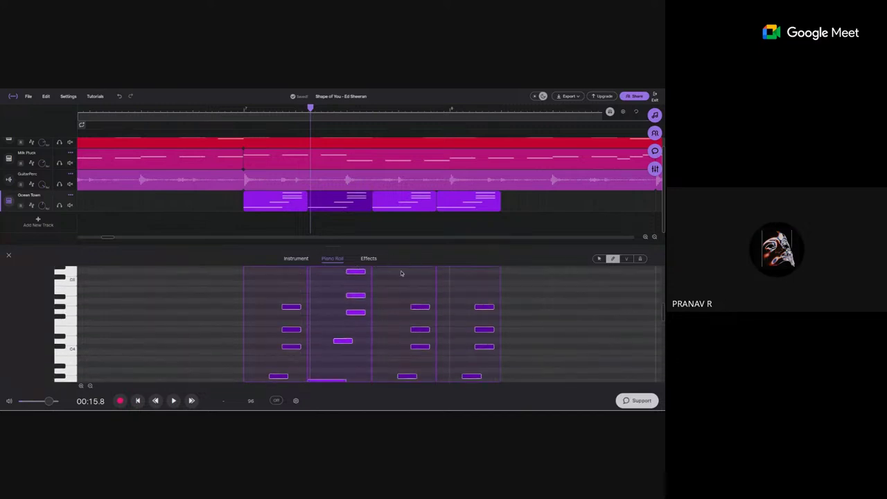
pyautogui.scroll(-4, 407, 300)
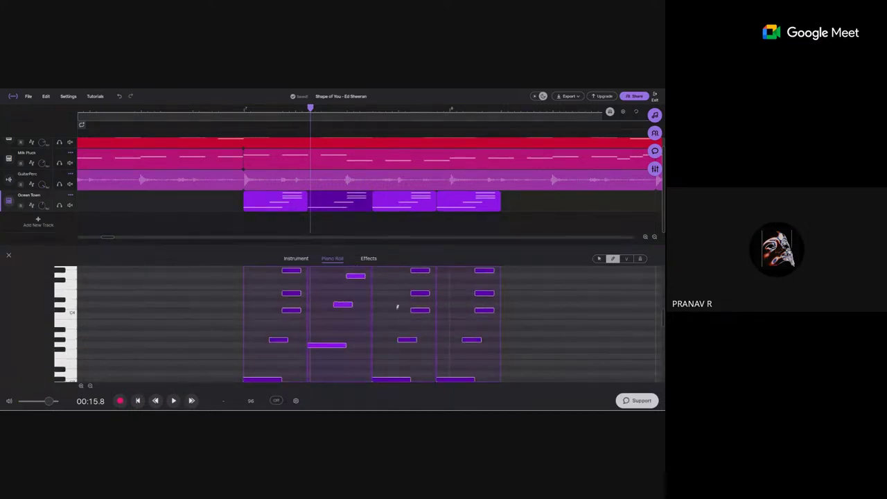
pyautogui.scroll(-3, 397, 307)
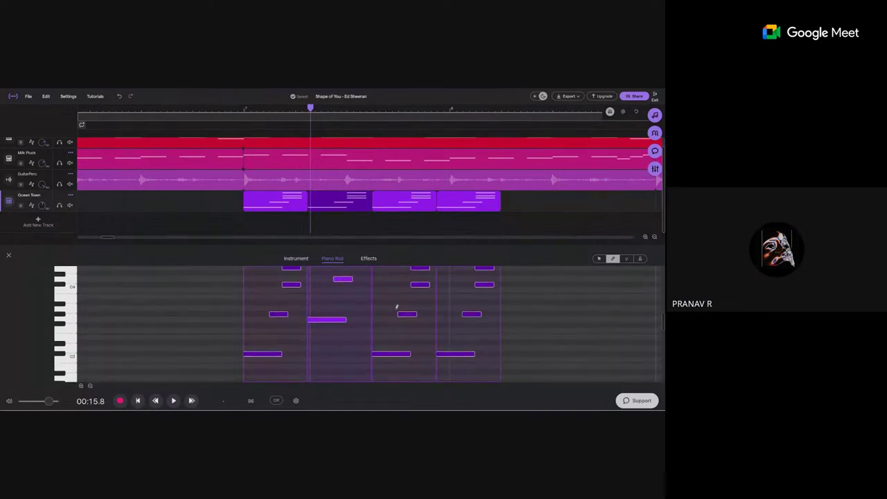
pyautogui.scroll(2, 397, 307)
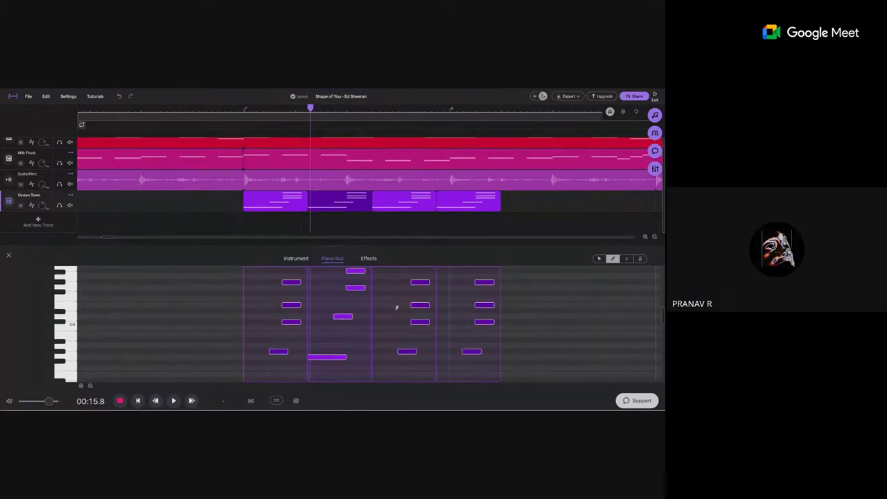
# - Raise the middle note of the third region's chord by one semitone
pyautogui.scroll(3, 397, 307)
pyautogui.moveTo(420, 315); pyautogui.dragTo(419, 317)
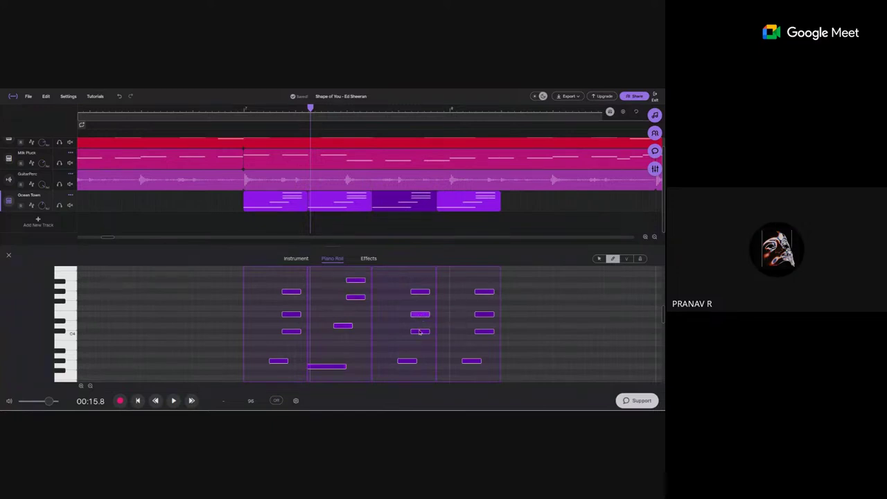
pyautogui.scroll(-3, 410, 308)
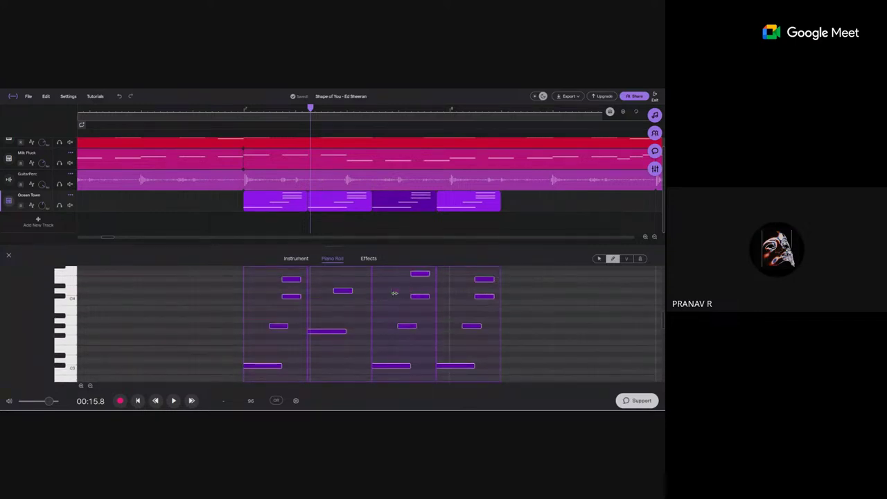
# - Transpose all notes of the third Ocean Town region down four semitones
pyautogui.scroll(2, 396, 297)
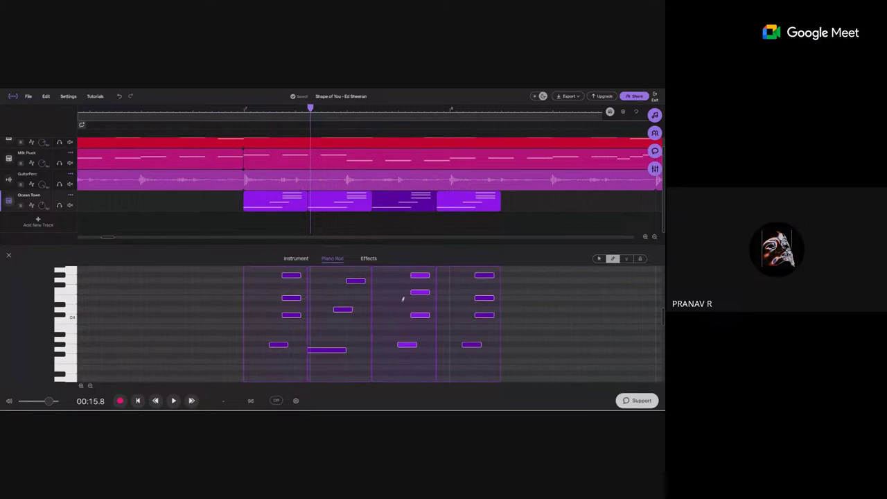
pyautogui.scroll(-4, 402, 299)
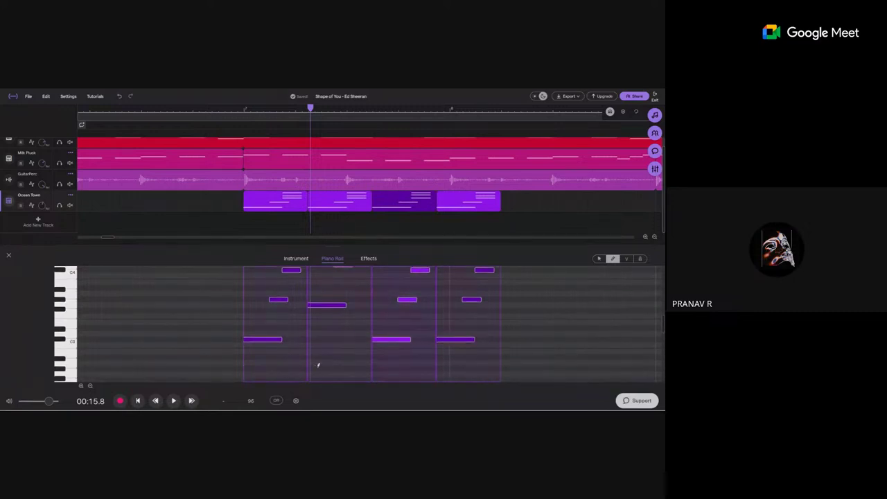
pyautogui.press('Down')
pyautogui.press('Down')
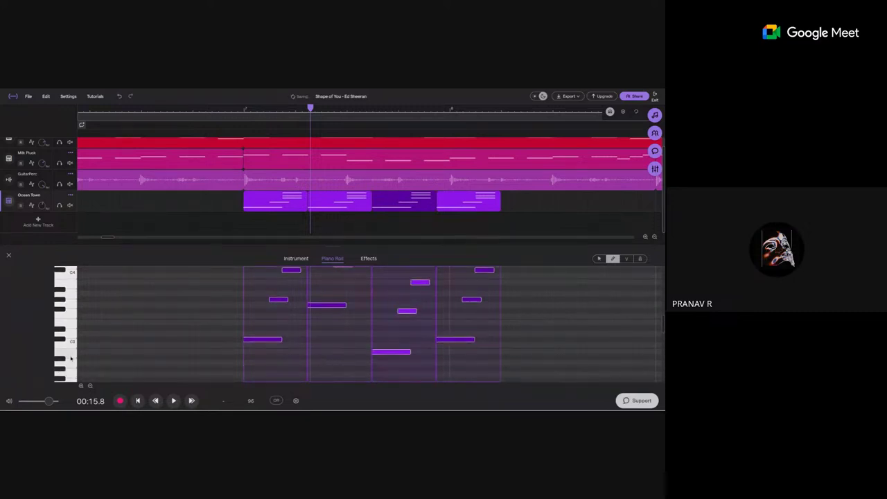
pyautogui.press('Down')
pyautogui.press('Down')
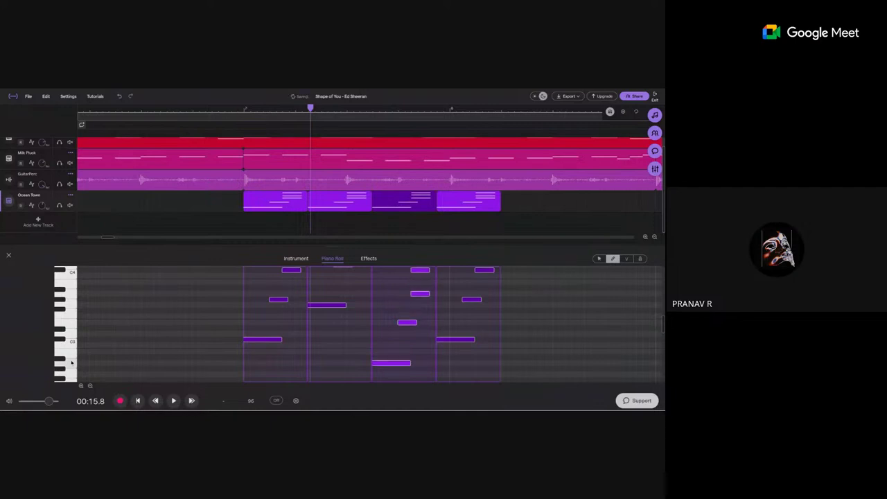
pyautogui.scroll(3, 465, 339)
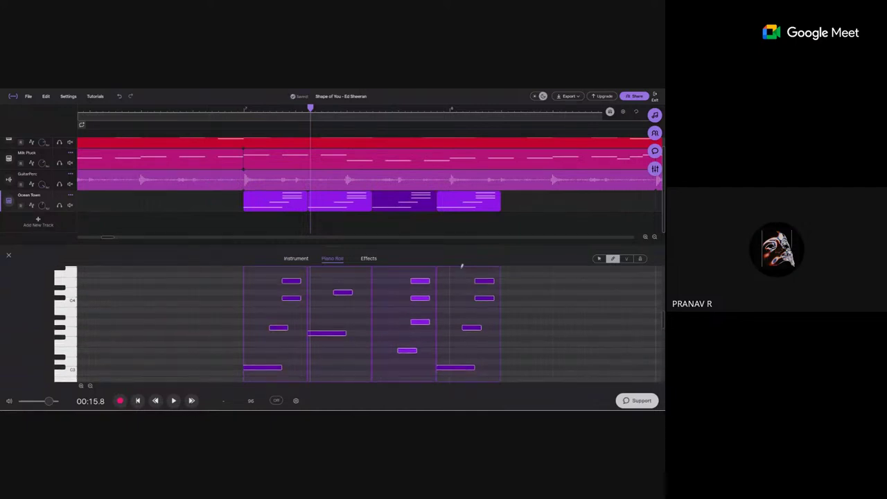
# - Delete the fourth Ocean Town region and put a duplicate of the third region in its place
pyautogui.click(462, 200)
pyautogui.press('Delete')
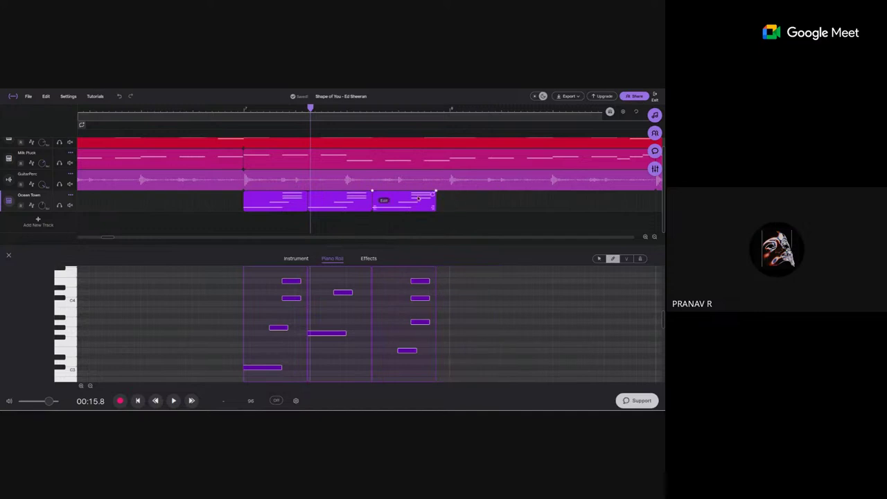
pyautogui.click(410, 198)
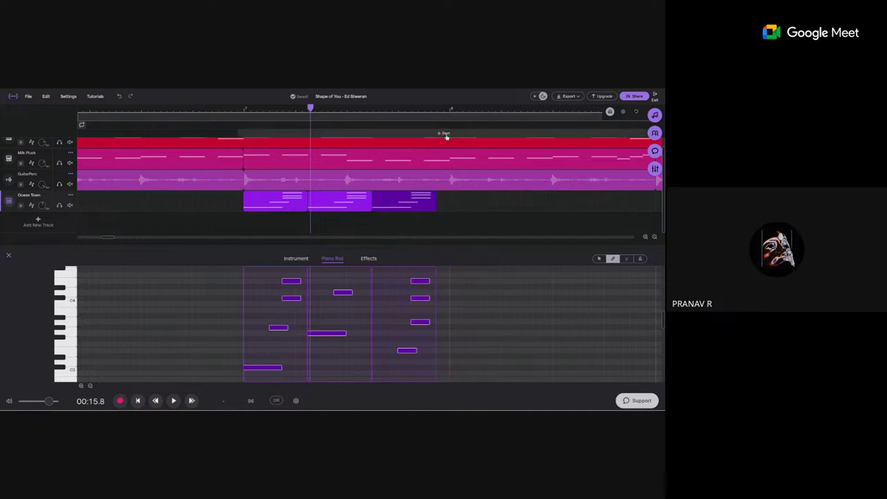
pyautogui.click(436, 109)
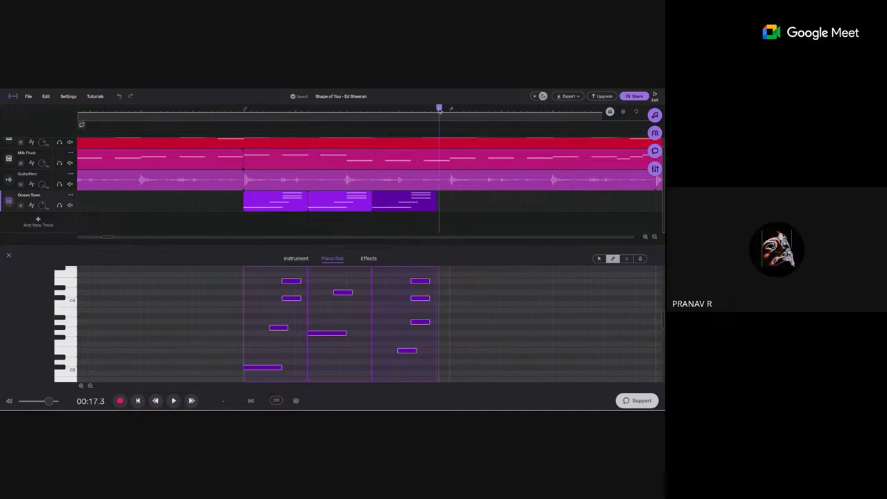
pyautogui.hotkey('ctrl', 'd')
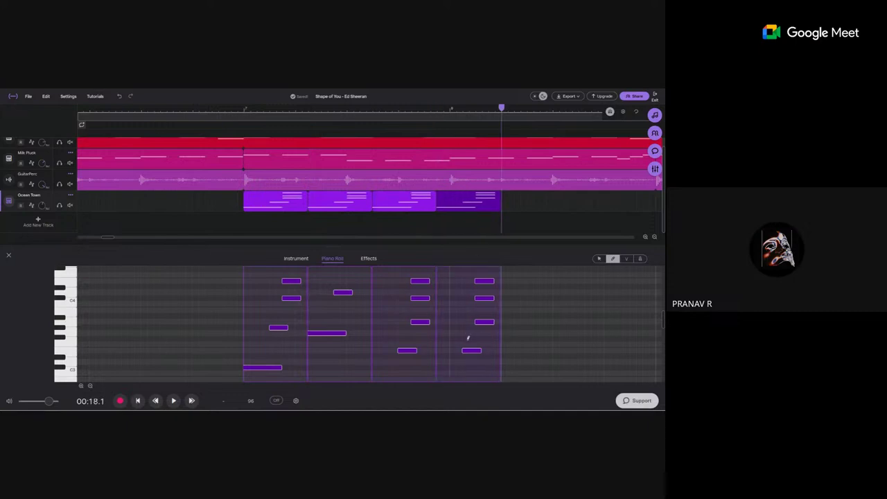
# - Select all notes of the fourth region and transpose them up two semitones
pyautogui.click(455, 313)
pyautogui.click(455, 315)
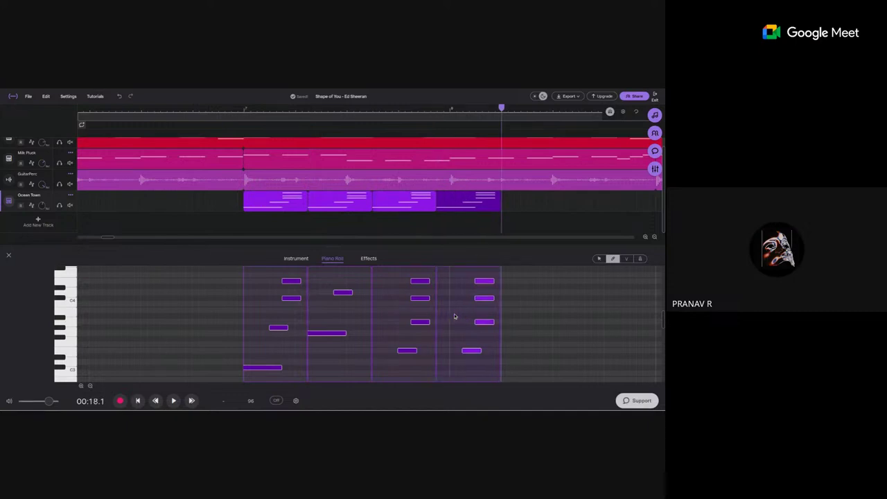
pyautogui.press('Up')
pyautogui.press('Up')
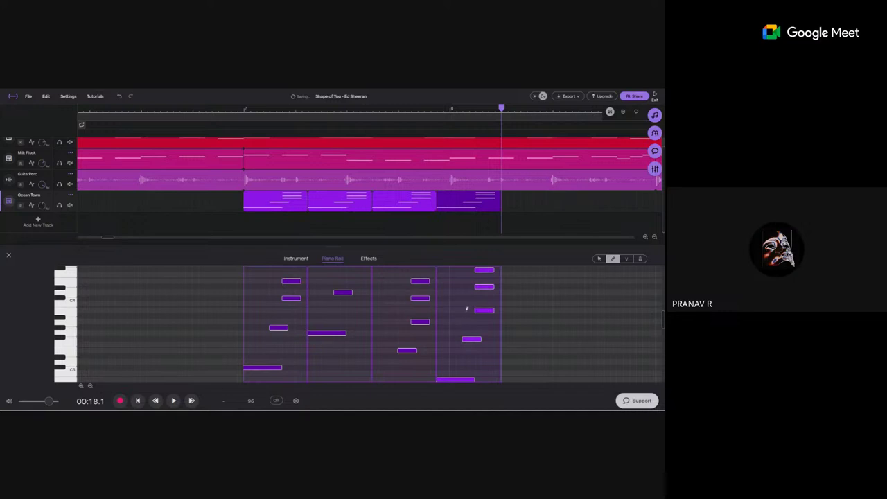
pyautogui.scroll(3, 461, 308)
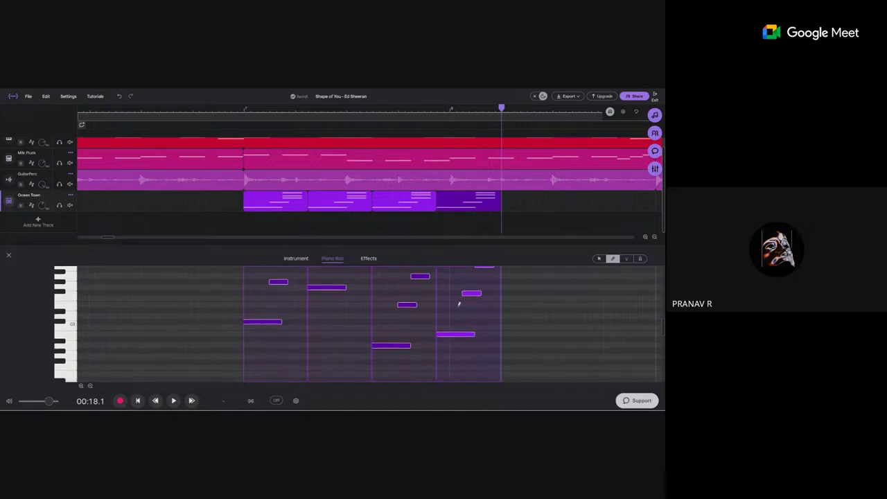
# - Play back the Ocean Town progression from the start of bar 7
pyautogui.click(241, 114)
pyautogui.press('space')
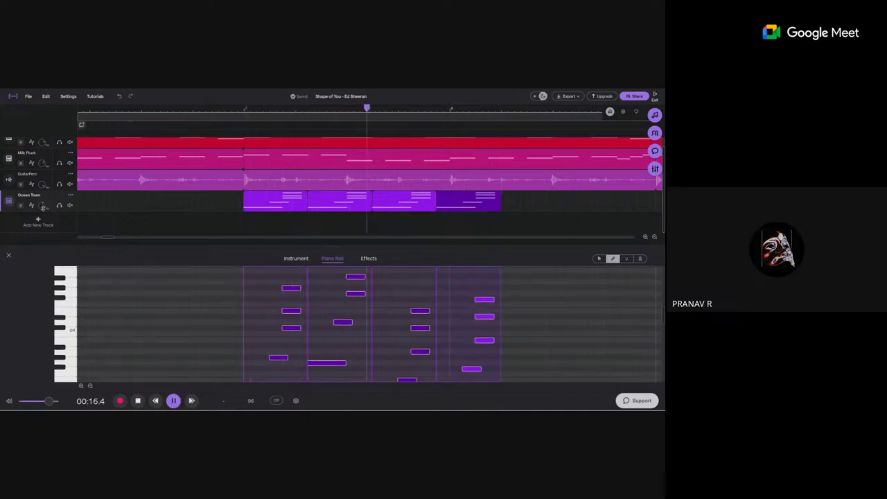
pyautogui.press('space')
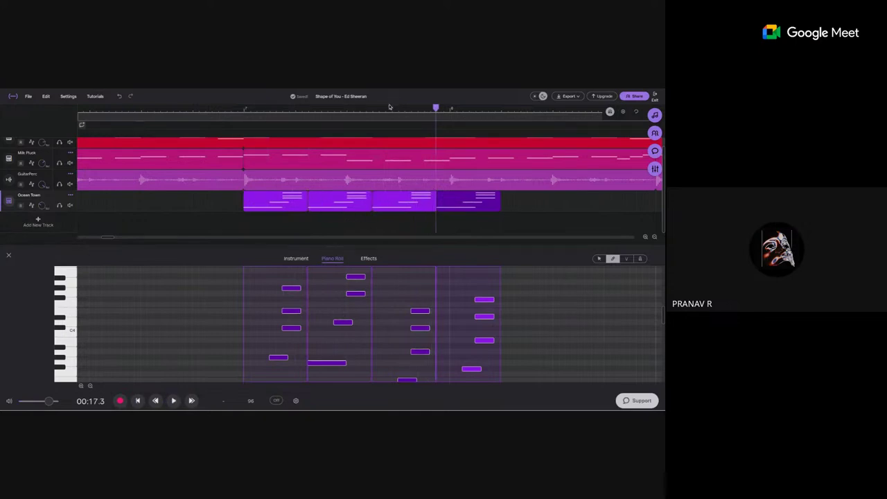
# - Clear space between the Ocean Town regions and lengthen the first two to half a bar each, filling bar 7
pyautogui.scroll(-5, 386, 125)
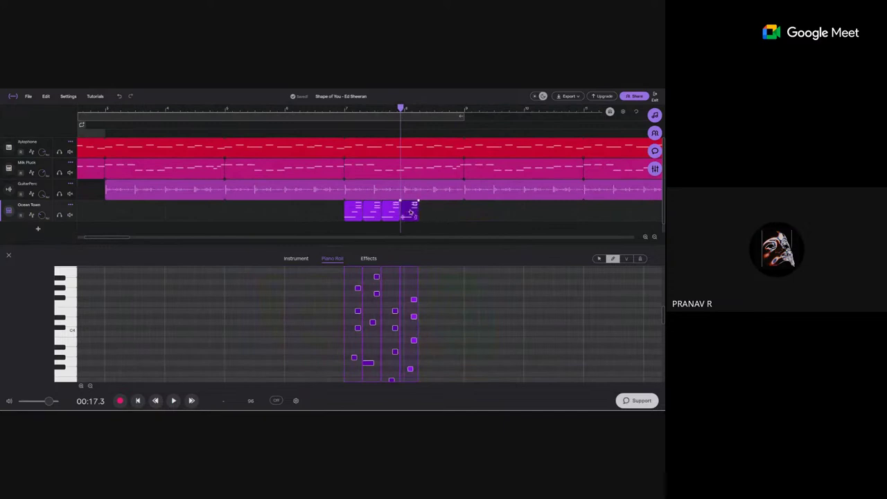
pyautogui.moveTo(410, 211); pyautogui.dragTo(363, 212)
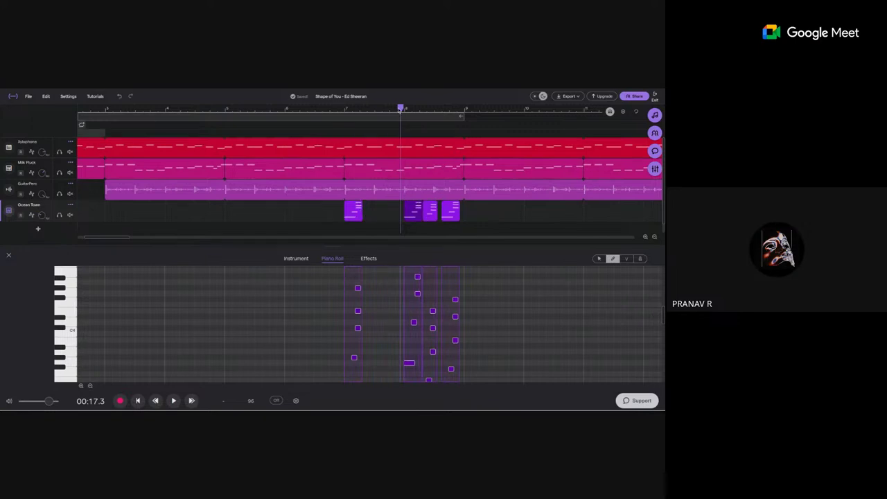
pyautogui.moveTo(401, 109); pyautogui.dragTo(374, 110)
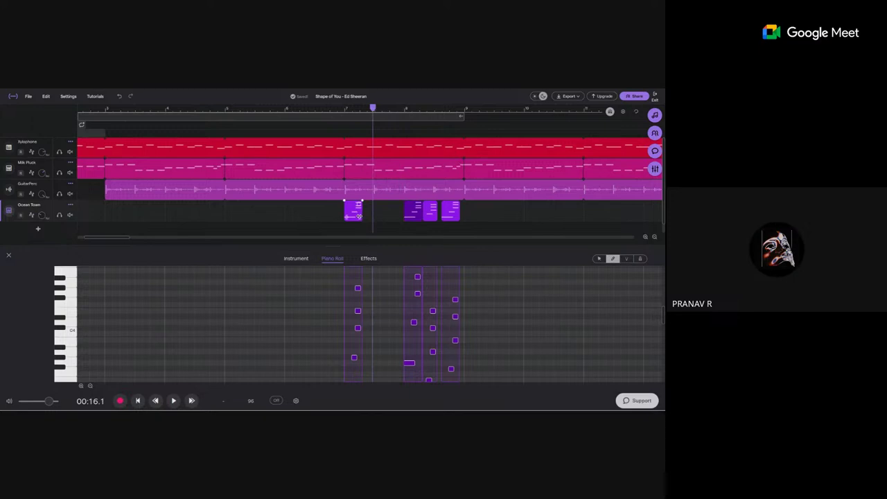
pyautogui.click(370, 215)
pyautogui.moveTo(412, 209); pyautogui.dragTo(381, 210)
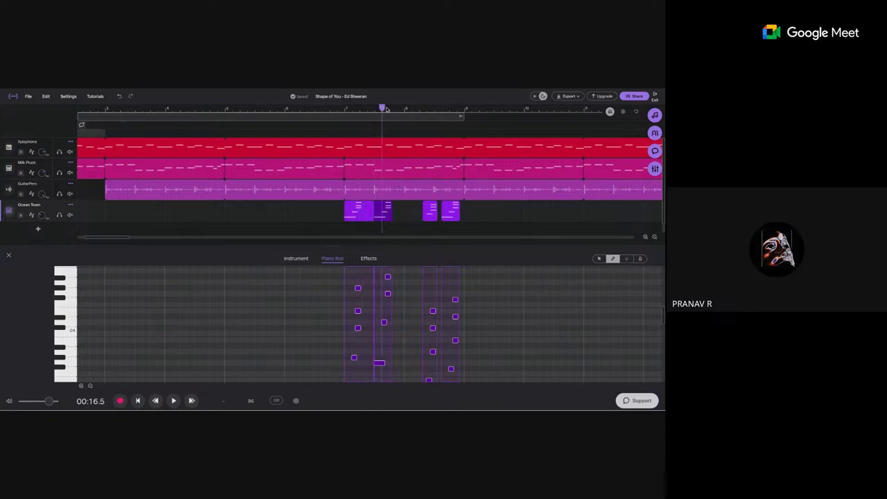
pyautogui.moveTo(398, 109); pyautogui.dragTo(404, 109)
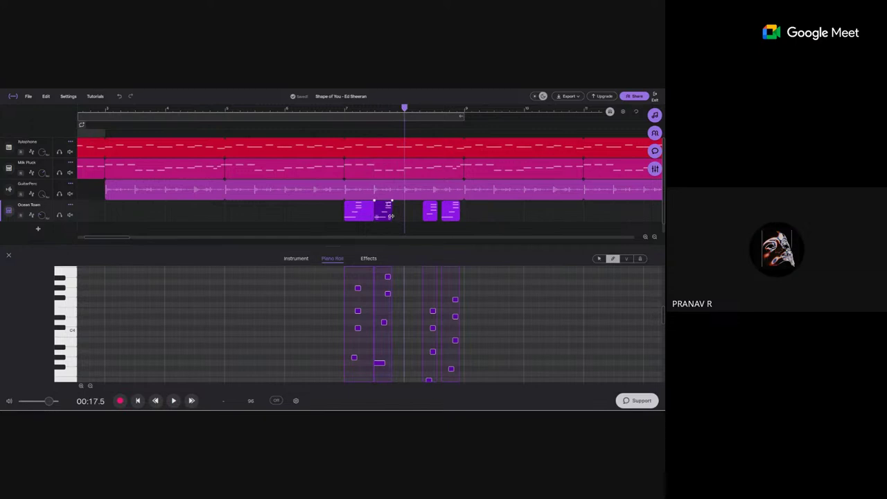
pyautogui.moveTo(392, 218); pyautogui.dragTo(409, 219)
# - Try to reposition the third region at the start of bar 8 and extend it
pyautogui.moveTo(409, 111); pyautogui.dragTo(441, 109)
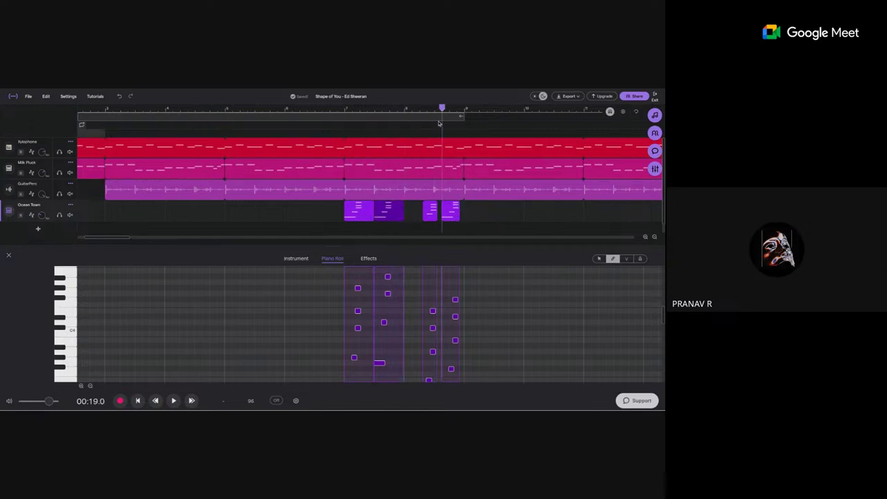
pyautogui.moveTo(424, 210)
pyautogui.mouseDown()
pyautogui.moveTo(413, 206)
pyautogui.moveTo(432, 207)
pyautogui.mouseUp()
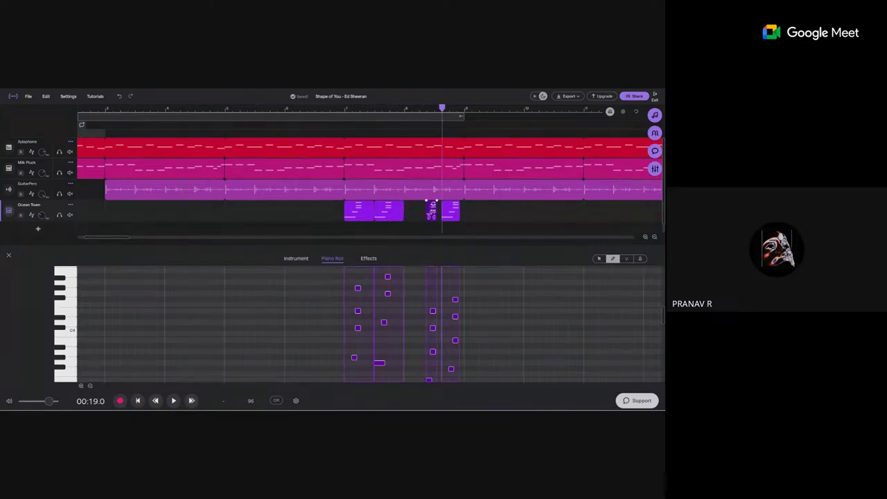
pyautogui.moveTo(432, 206); pyautogui.dragTo(419, 217)
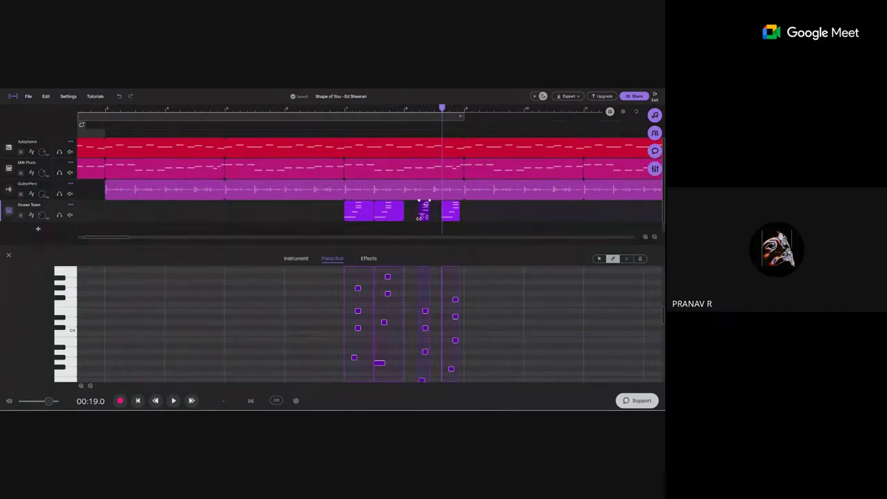
pyautogui.scroll(-3, 421, 288)
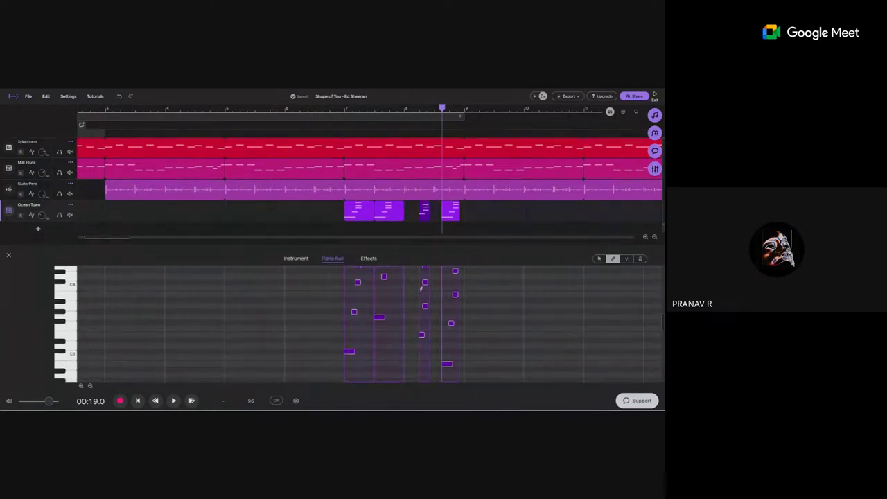
pyautogui.scroll(3, 416, 284)
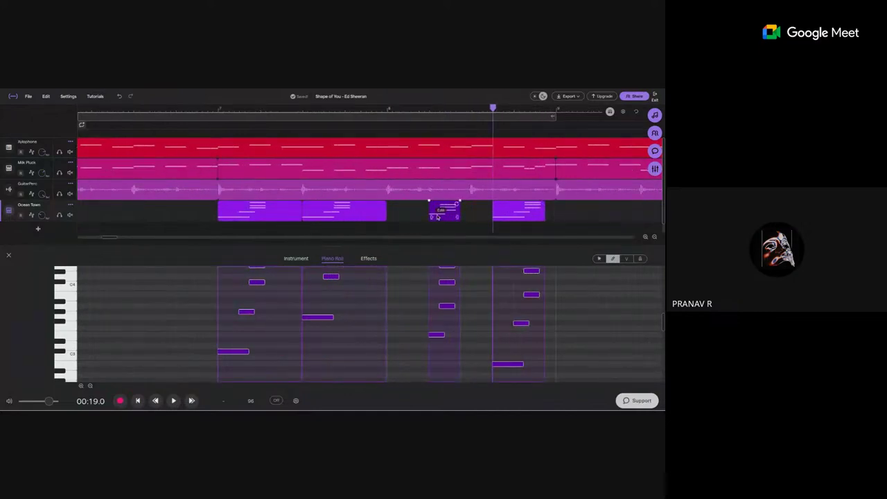
pyautogui.moveTo(449, 216); pyautogui.dragTo(387, 218)
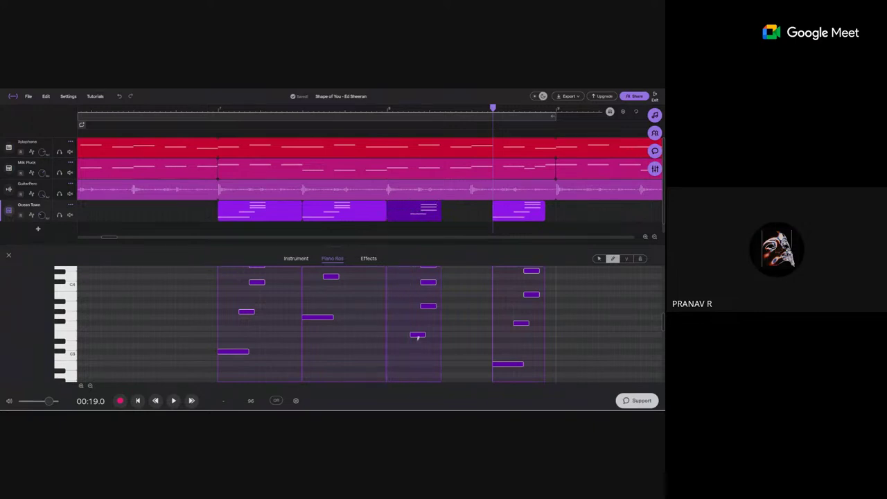
pyautogui.scroll(-3, 406, 216)
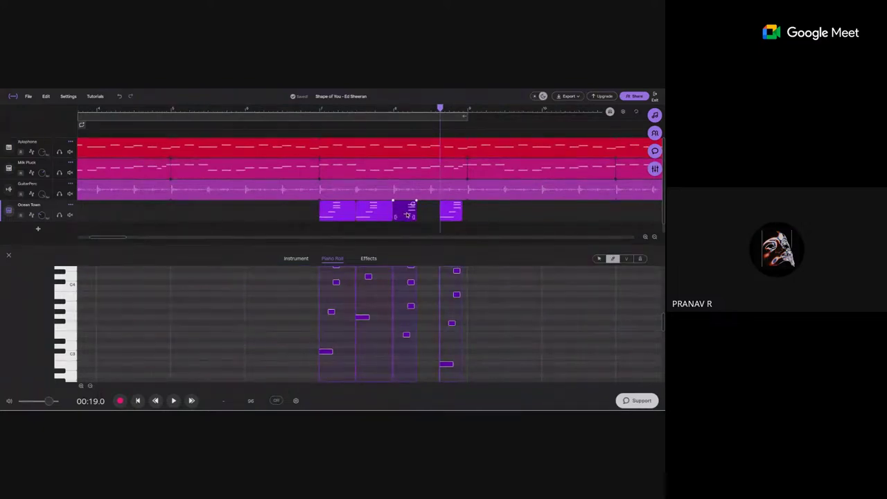
# - Delete the third region and place the fourth, lengthened to half a bar, across the second half of bar 8
pyautogui.press('Delete')
pyautogui.moveTo(452, 213); pyautogui.dragTo(430, 217)
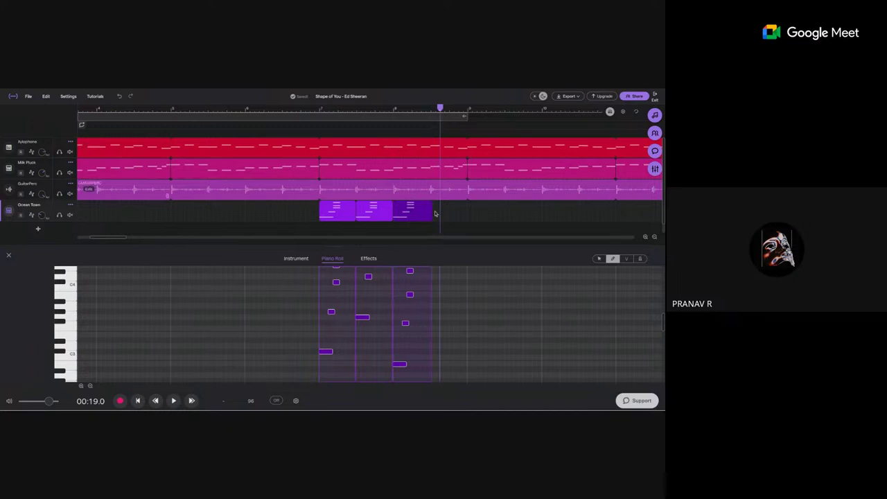
pyautogui.moveTo(409, 210); pyautogui.dragTo(452, 217)
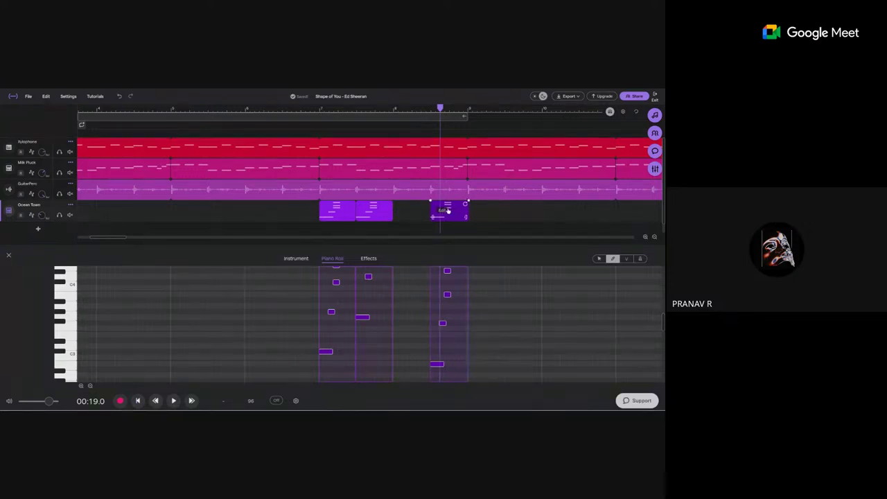
pyautogui.scroll(5, 476, 111)
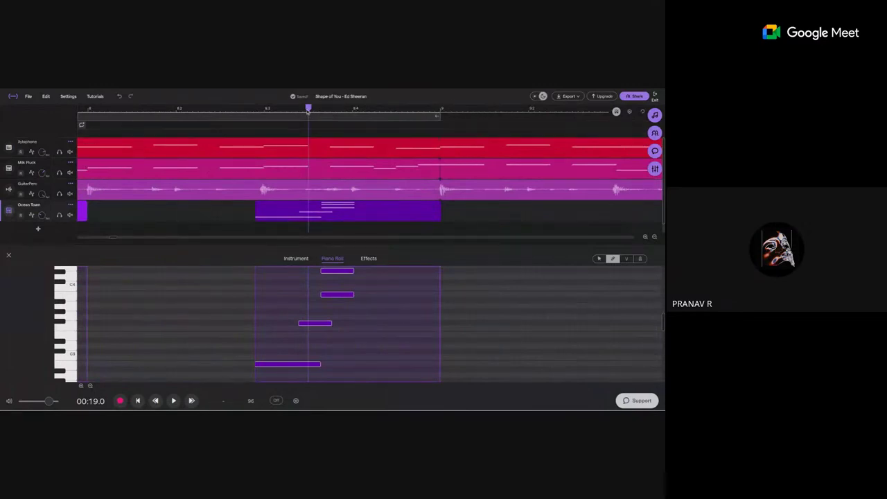
pyautogui.moveTo(309, 109); pyautogui.dragTo(264, 108)
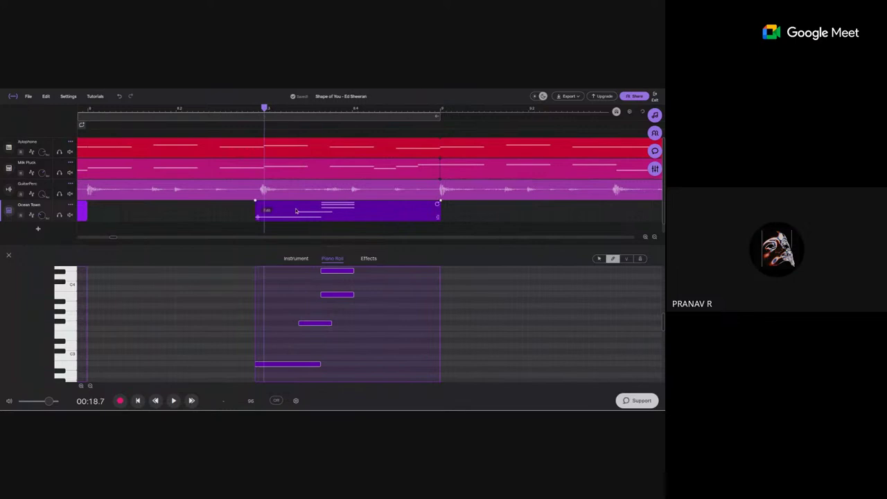
pyautogui.moveTo(431, 216)
pyautogui.mouseDown()
pyautogui.moveTo(445, 217)
pyautogui.moveTo(438, 215)
pyautogui.mouseUp()
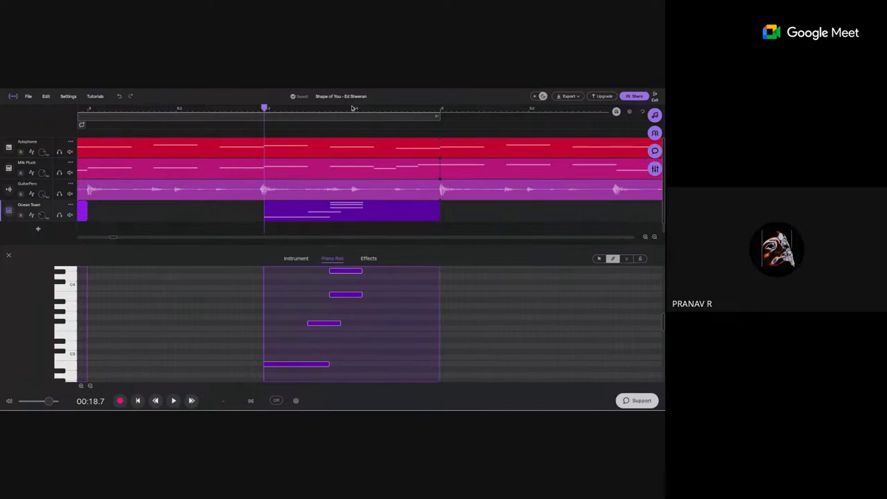
# - Paste a copy of the last Ocean Town region at the start of bar 8
pyautogui.scroll(-5, 352, 108)
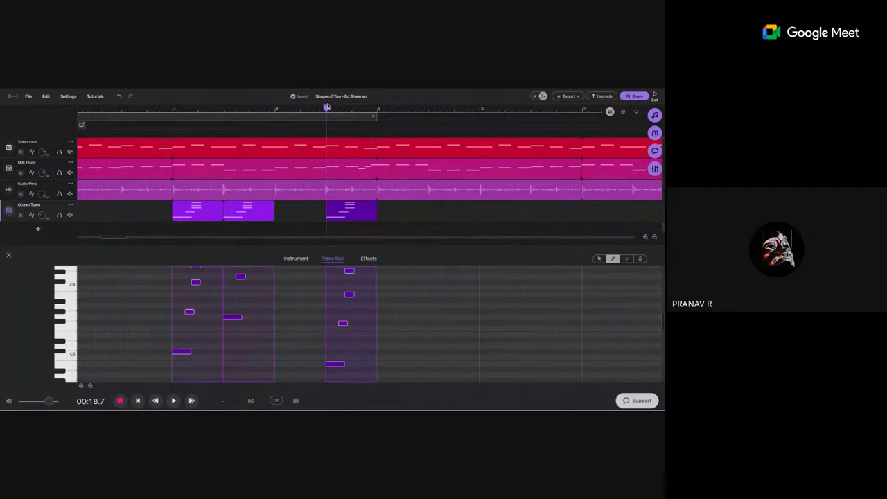
pyautogui.moveTo(326, 108); pyautogui.dragTo(275, 111)
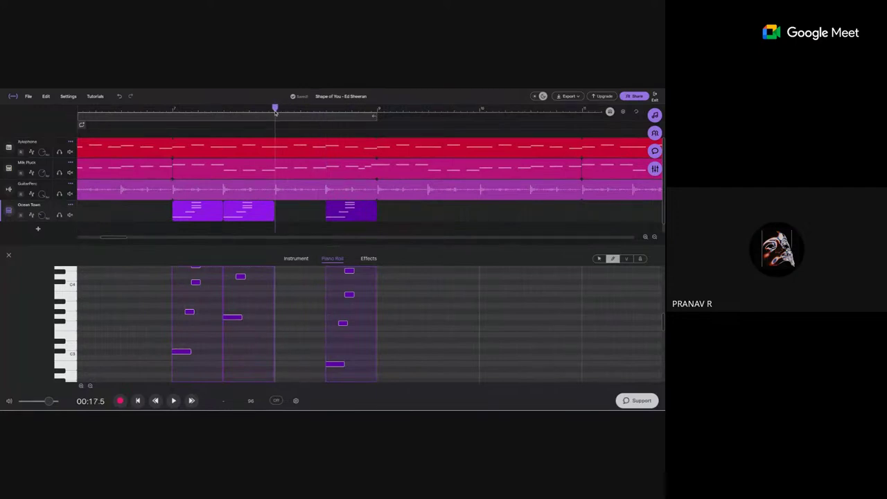
pyautogui.hotkey('ctrl', 'v')
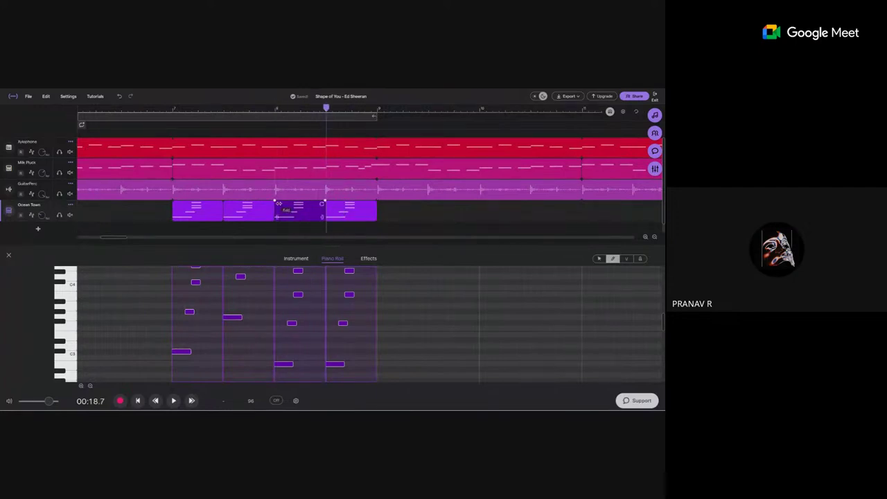
# - Lower all notes of the third Ocean Town chord by two semitones and play the progression from bar 7
pyautogui.click(292, 340)
pyautogui.click(300, 341)
pyautogui.press('Down')
pyautogui.press('Down')
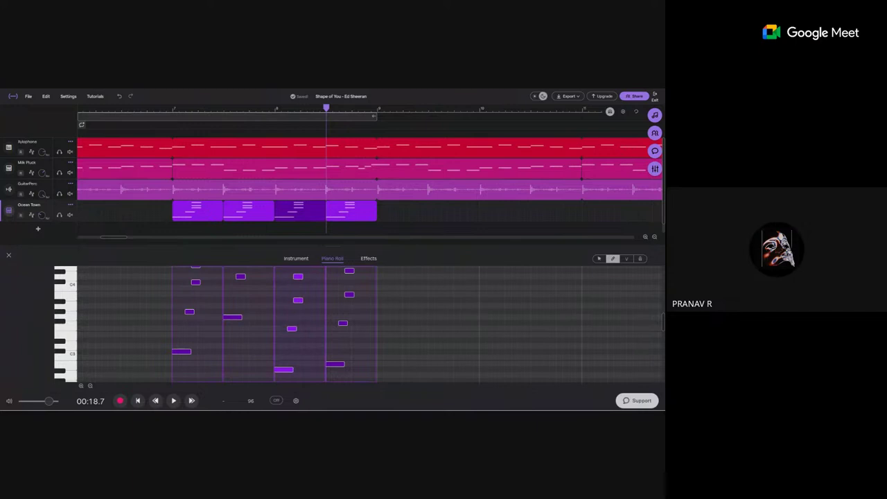
pyautogui.click(174, 109)
pyautogui.press('space')
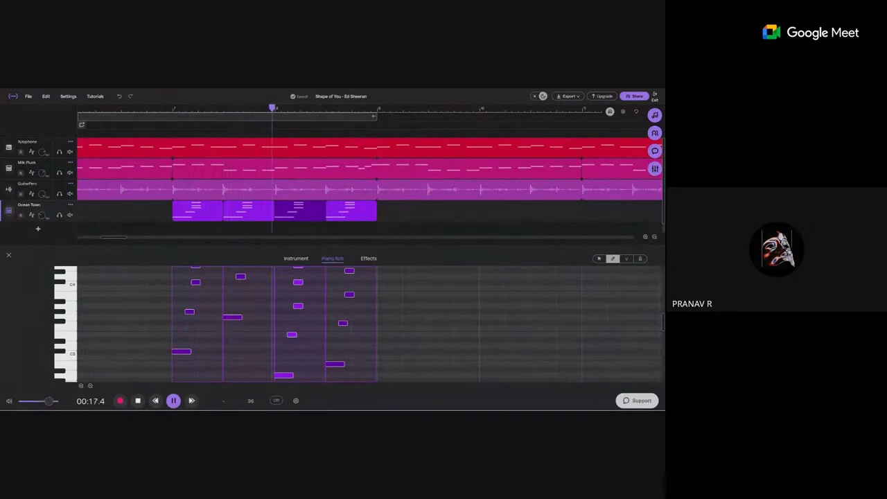
pyautogui.scroll(1, 245, 317)
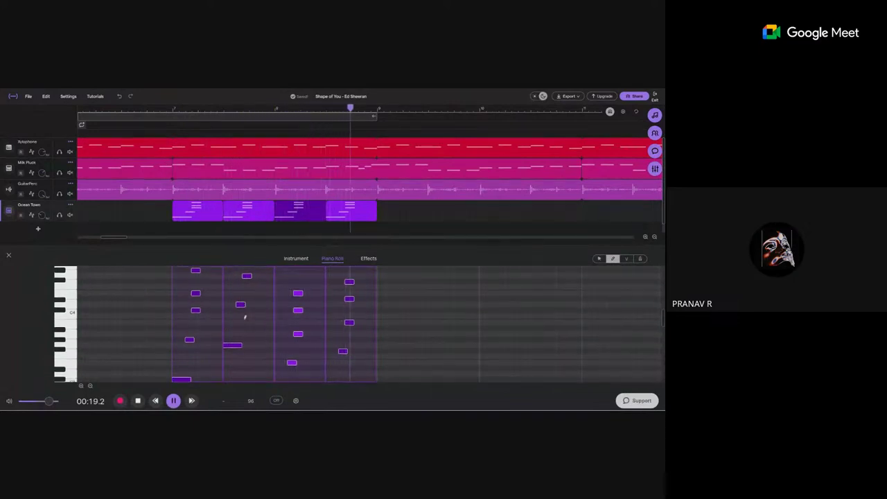
pyautogui.scroll(1, 245, 316)
pyautogui.press('space')
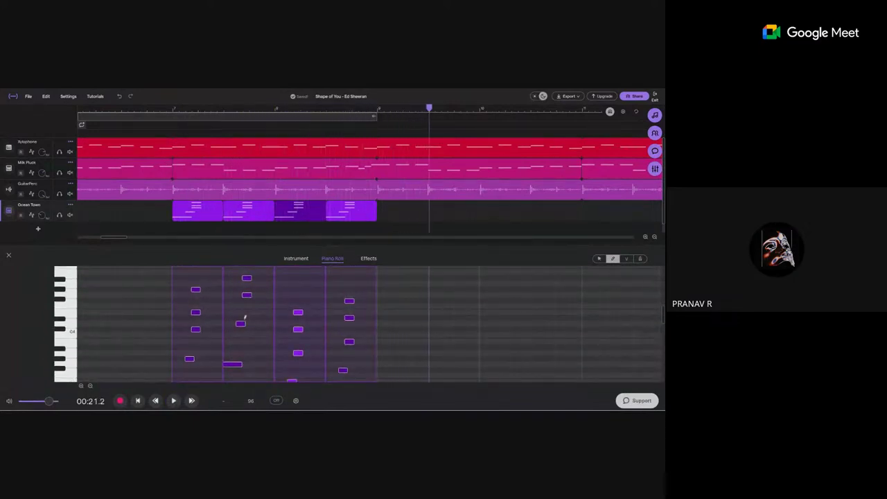
# - Lower all notes of the second Ocean Town chord by one semitone and play the progression from bar 7
pyautogui.click(246, 343)
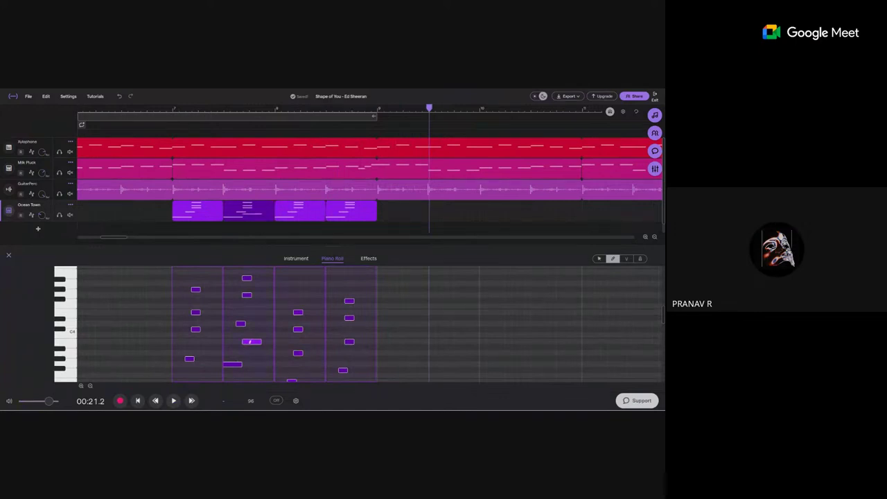
pyautogui.click(251, 341)
pyautogui.press('Down')
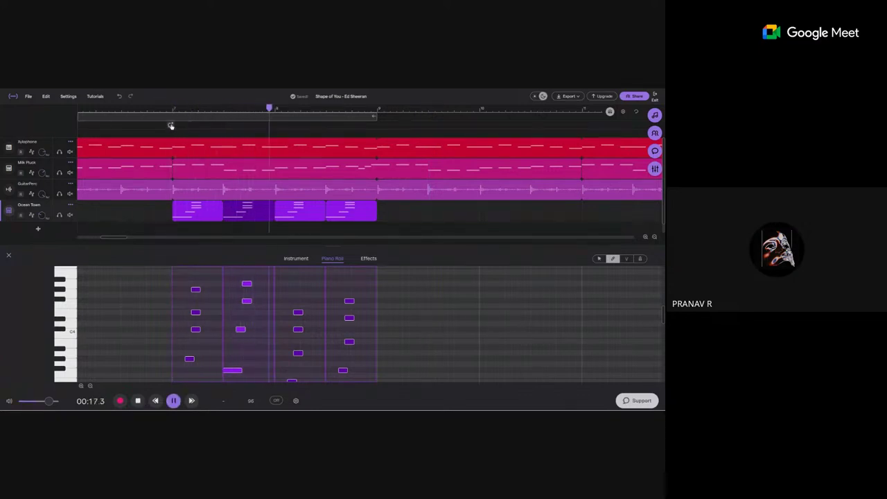
pyautogui.scroll(-5, 171, 127)
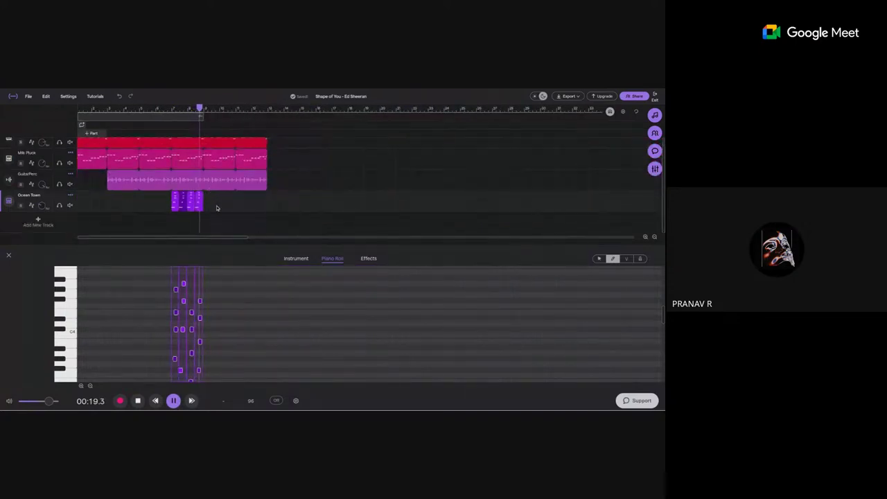
pyautogui.scroll(5, 149, 202)
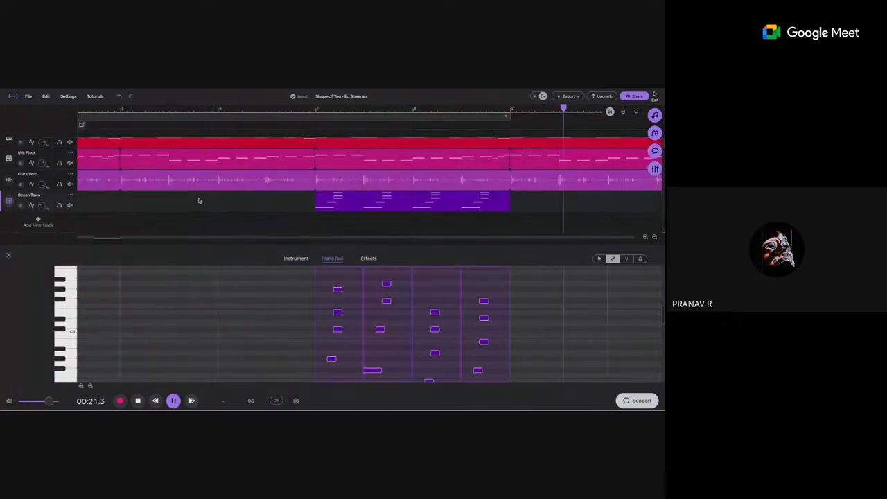
pyautogui.scroll(-3, 274, 129)
pyautogui.press('space')
pyautogui.press('space')
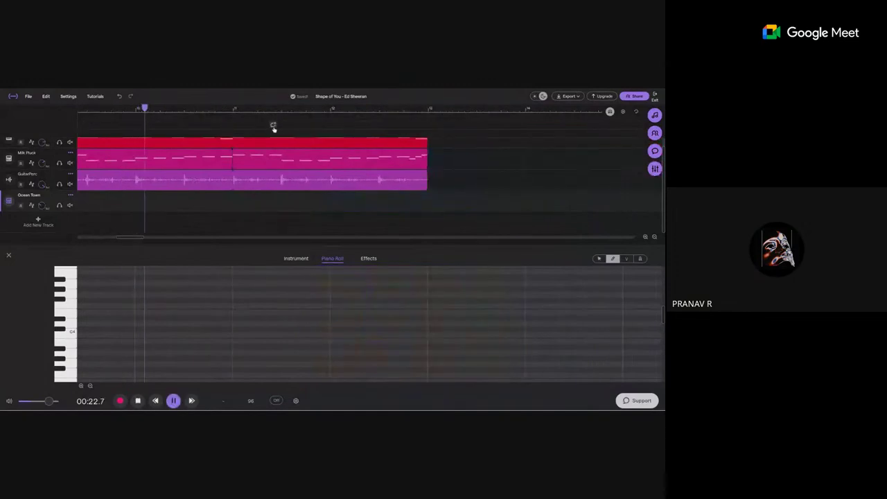
pyautogui.scroll(-2, 273, 128)
pyautogui.press('space')
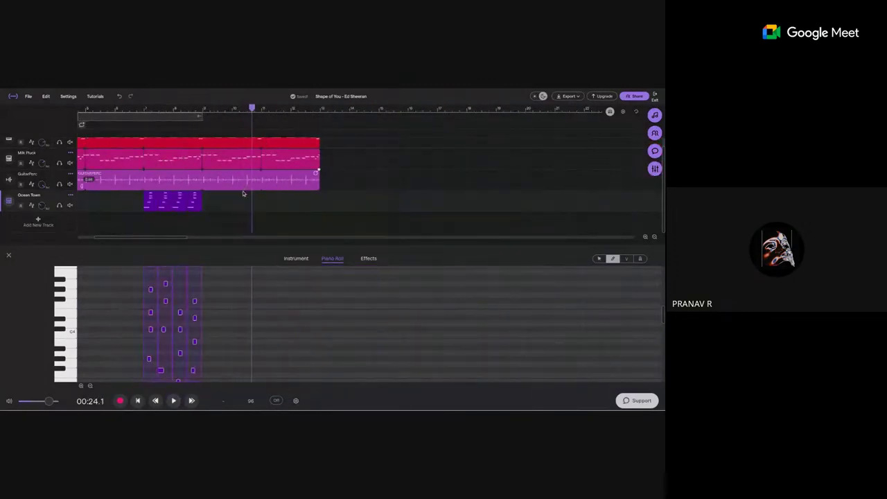
# - Close the note editor and repeat the four-chord Ocean Town progression twice from bar 9, filling bars 9 to 12
pyautogui.click(9, 255)
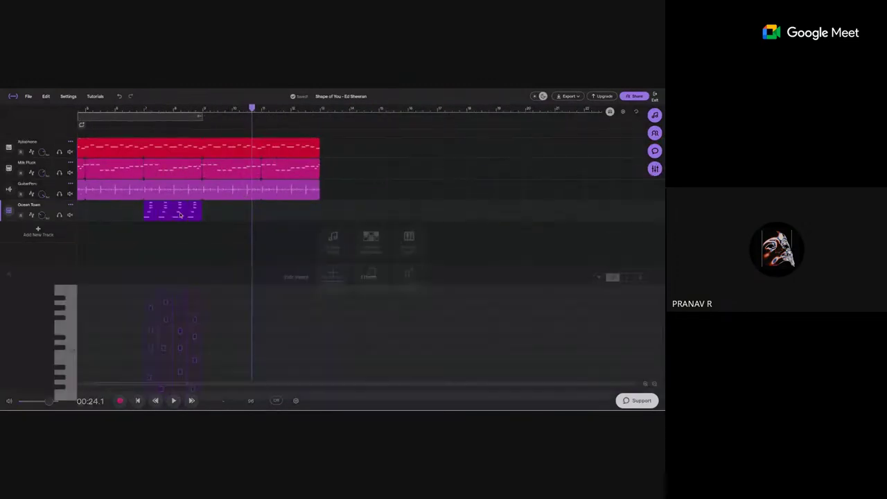
pyautogui.click(203, 108)
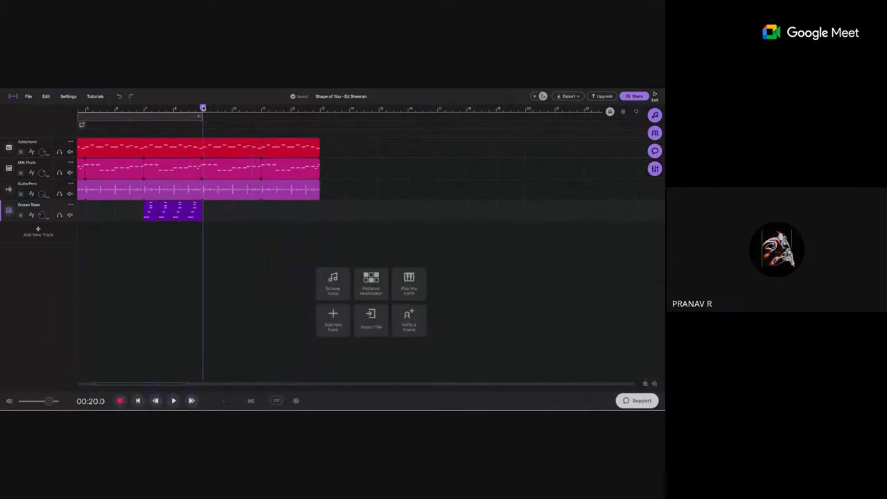
pyautogui.moveTo(203, 204); pyautogui.dragTo(320, 205)
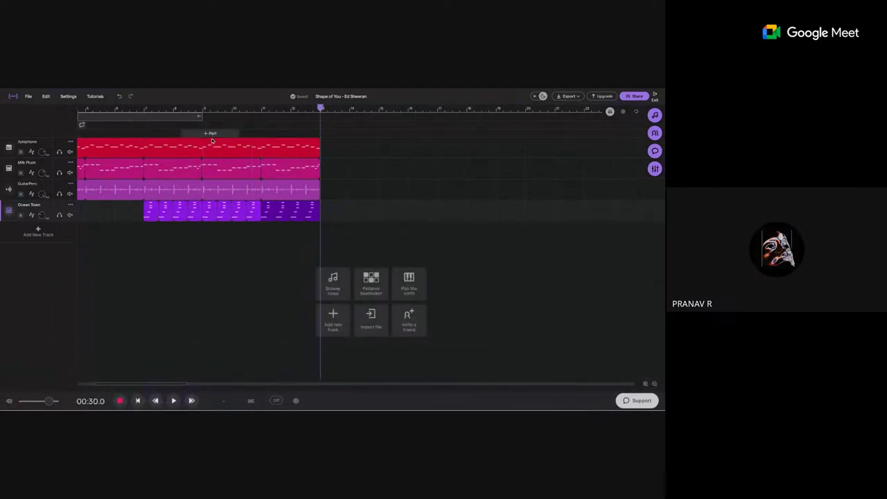
# - Add a new Voice & Mic track to the project and allow microphone access
pyautogui.click(38, 233)
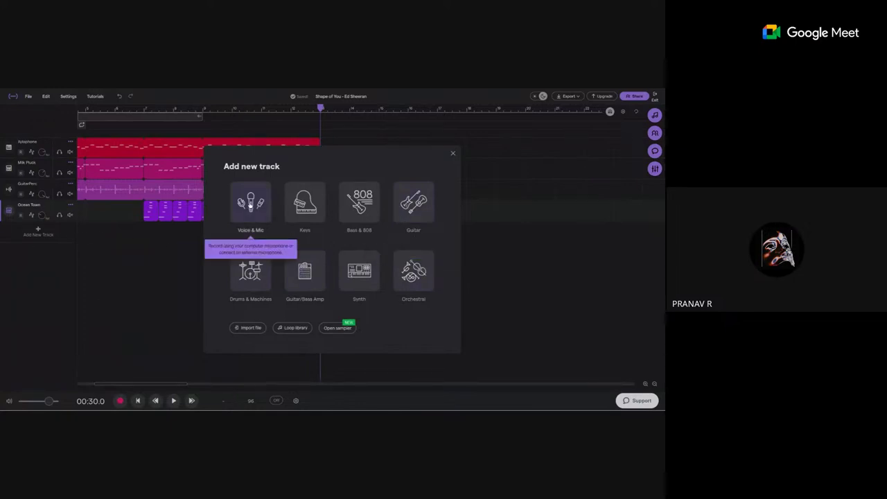
pyautogui.click(250, 205)
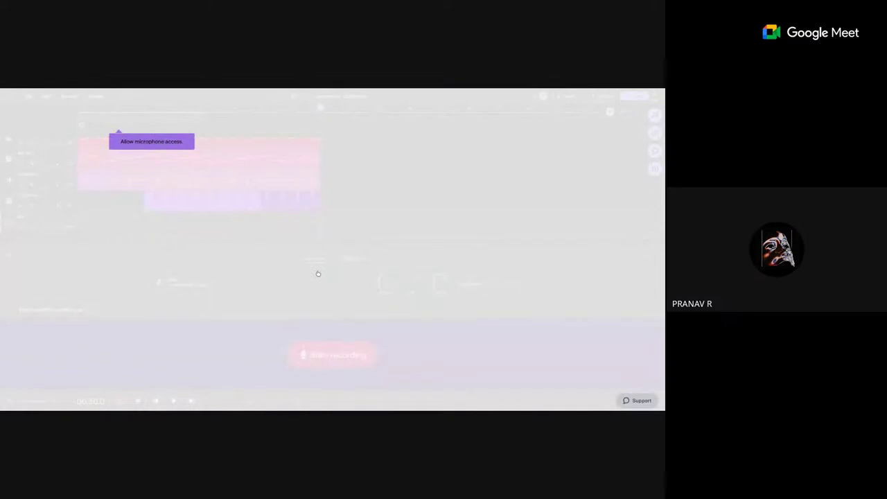
pyautogui.click(131, 104)
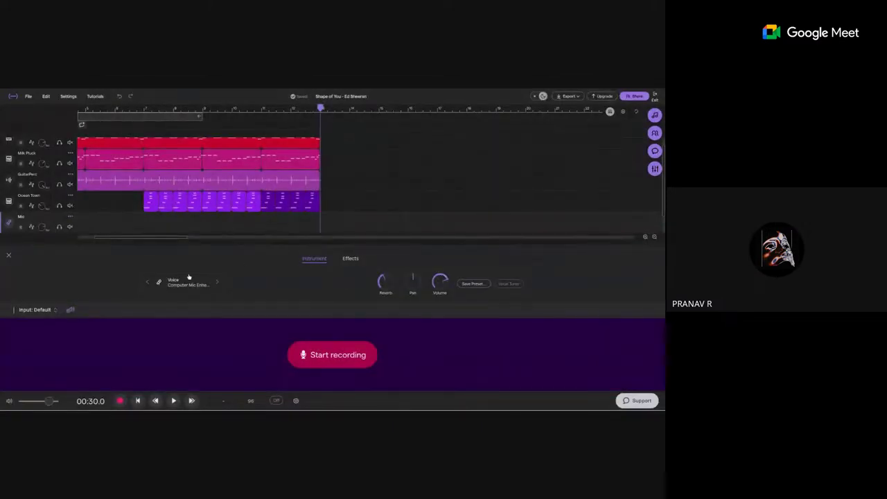
# - Browse the Voice & Mic presets and apply the Indie Acoustic guitar preset to the new mic track
pyautogui.click(178, 283)
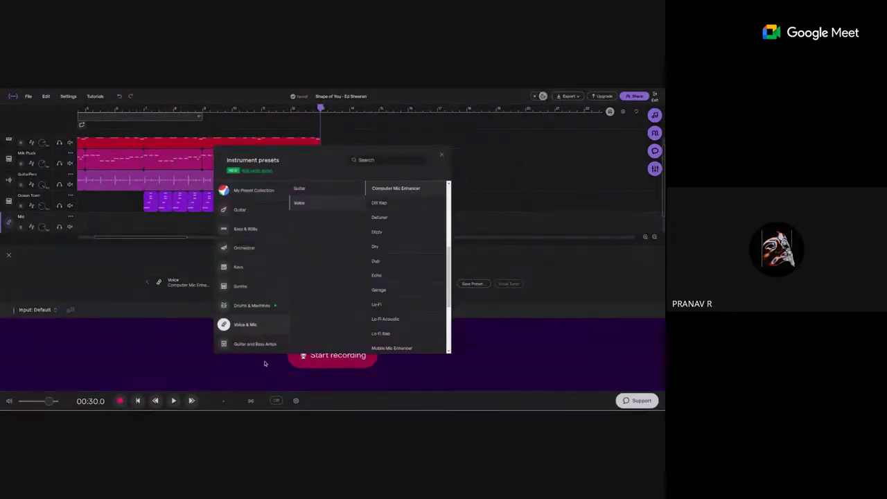
pyautogui.click(305, 189)
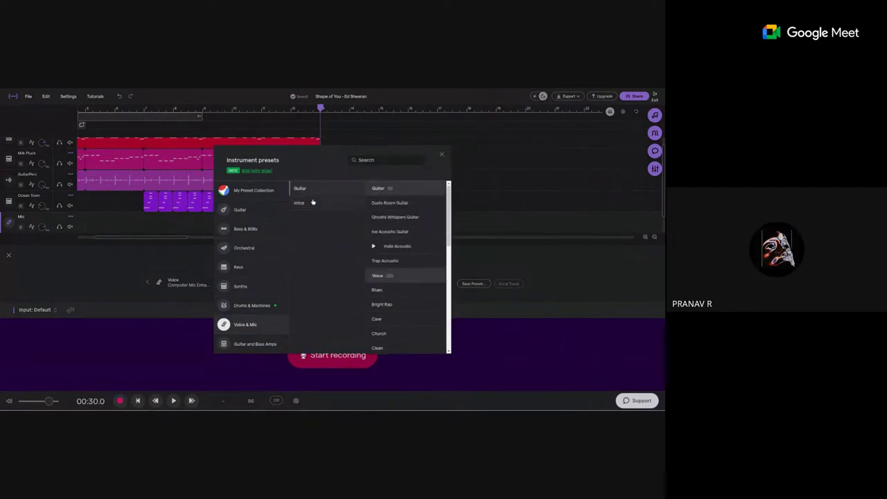
pyautogui.click(313, 202)
pyautogui.scroll(2, 374, 219)
pyautogui.scroll(-4, 400, 310)
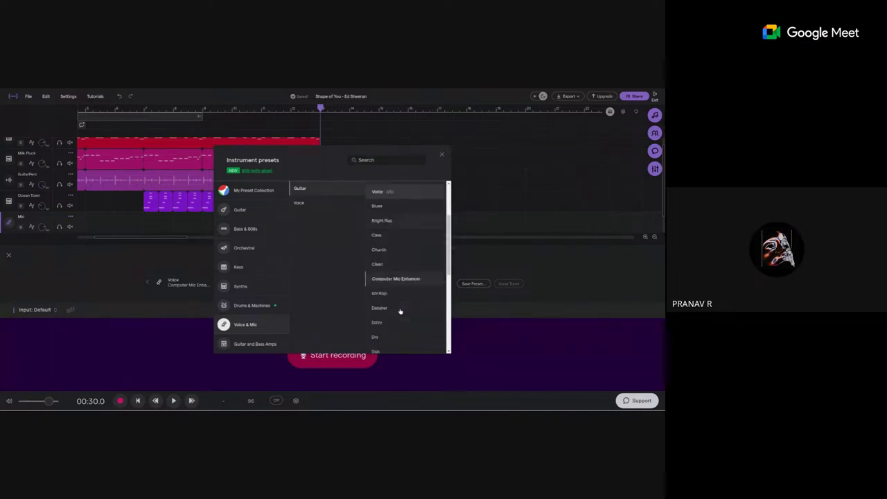
pyautogui.scroll(4, 400, 311)
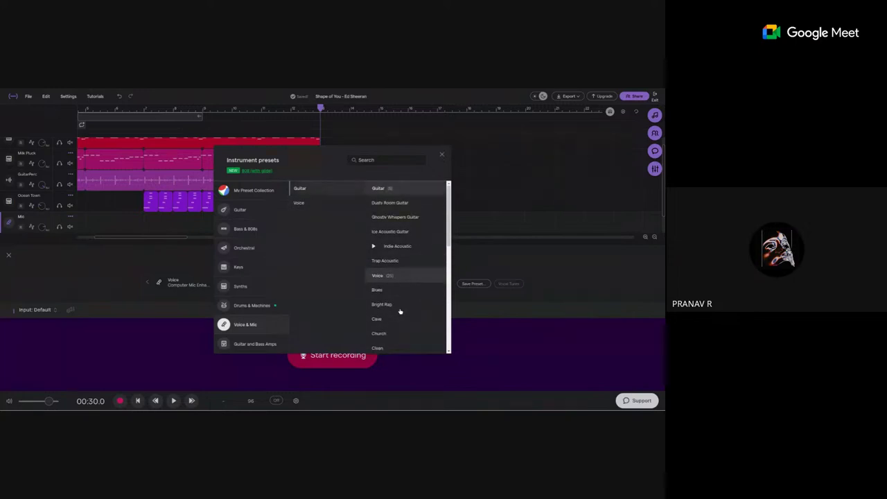
pyautogui.click(402, 248)
pyautogui.click(444, 154)
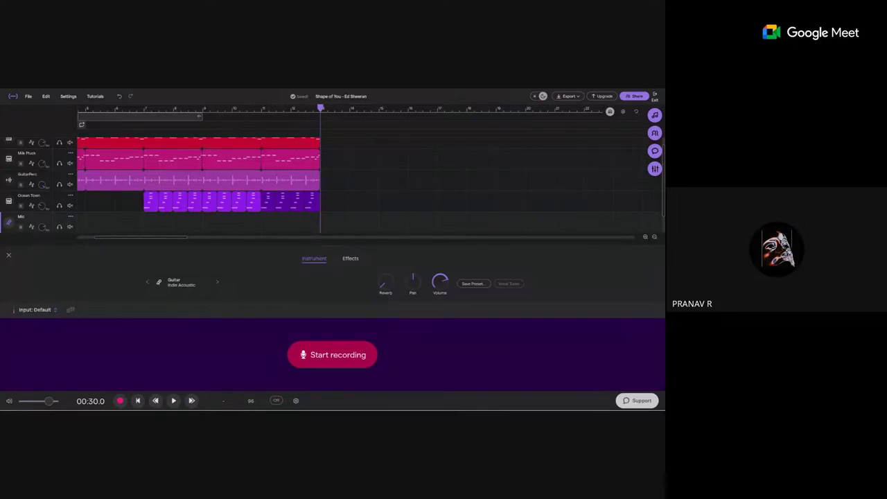
# - Start recording on the mic track and confirm that headphones are in use
pyautogui.click(318, 358)
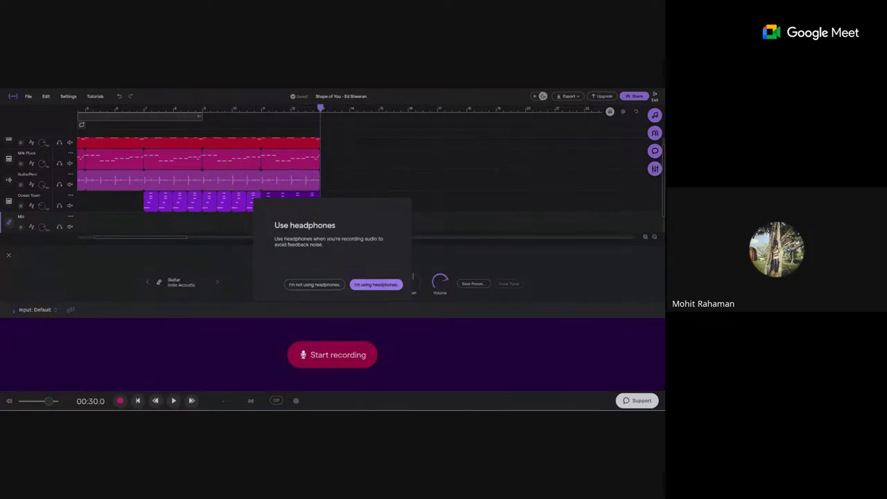
pyautogui.click(377, 285)
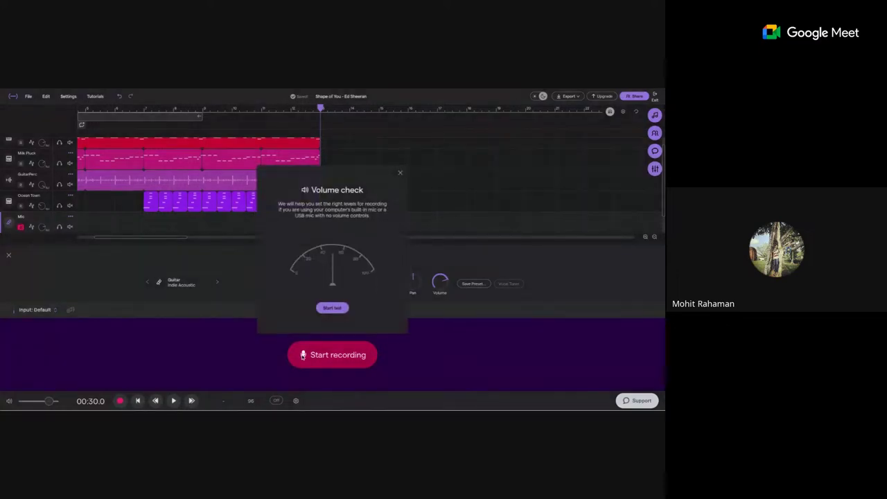
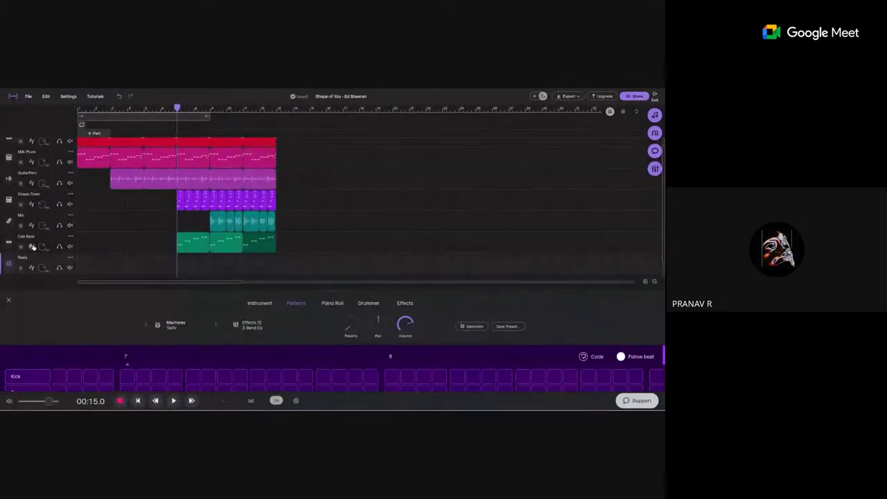
# - Add a Volume automation lane to the Cab Bass track
pyautogui.scroll(-3, 191, 190)
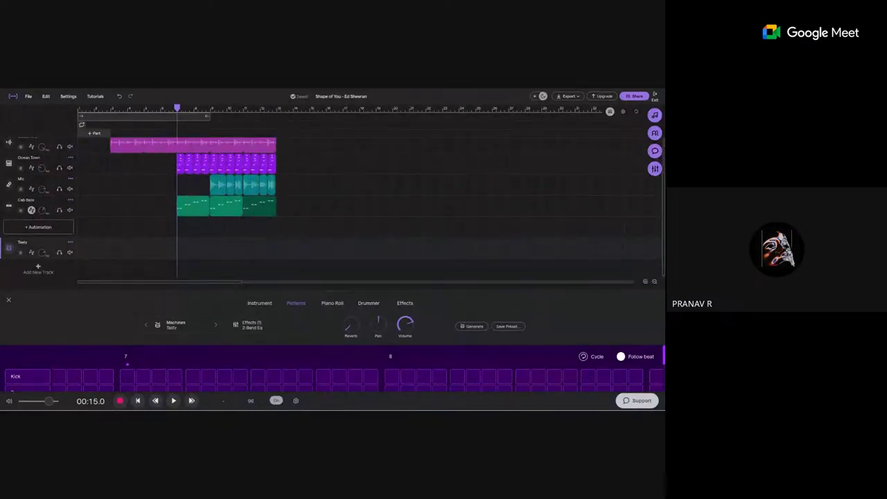
pyautogui.scroll(1, 187, 189)
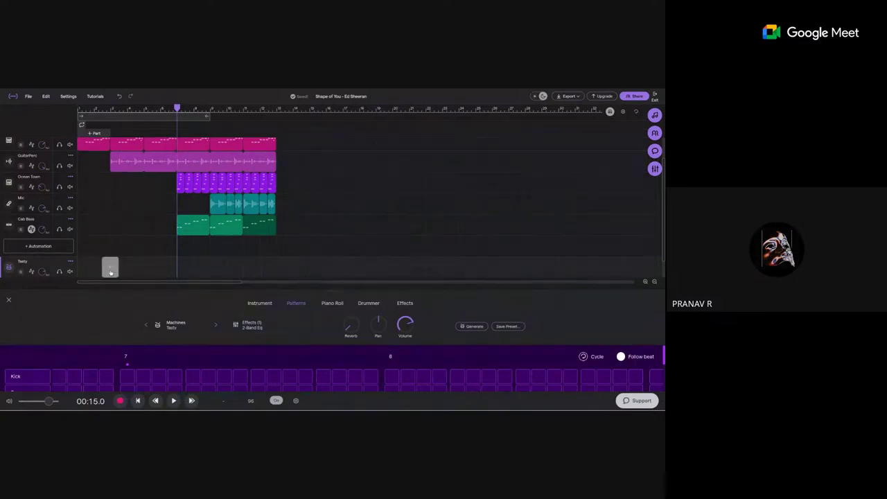
pyautogui.click(61, 248)
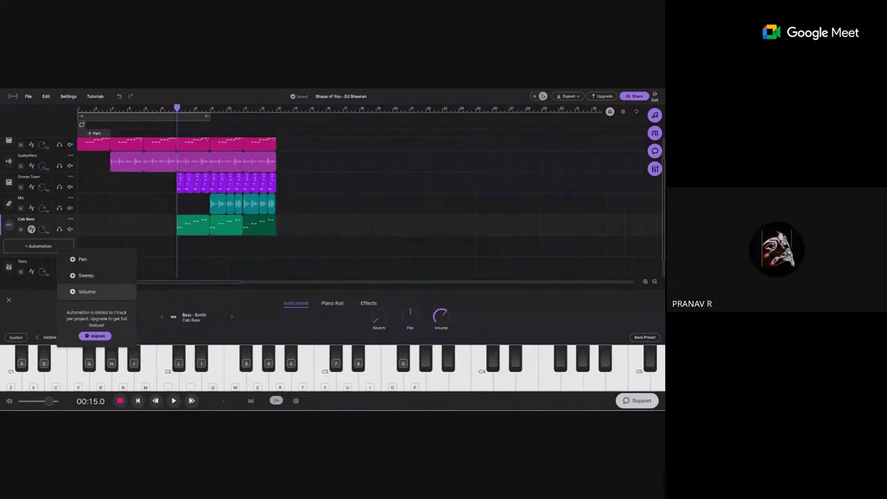
pyautogui.click(86, 292)
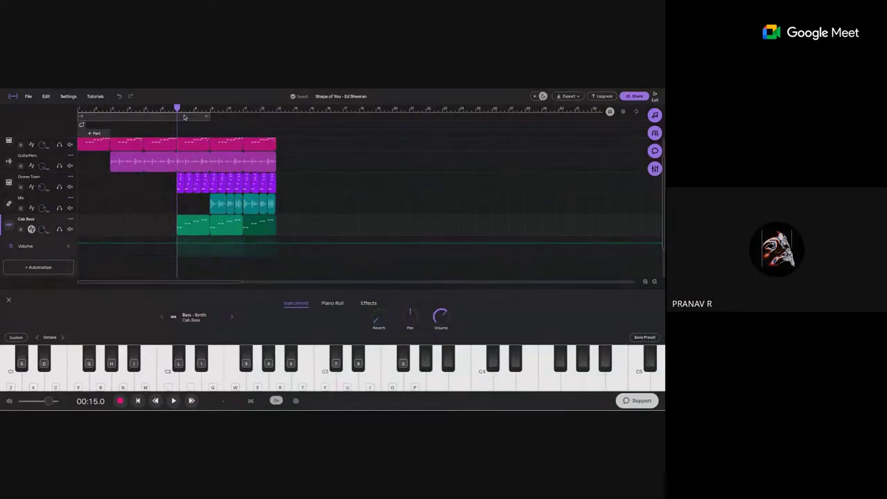
# - Shape the Cab Bass volume automation into a gradual rise from the start of bar 7 to early in bar 8
pyautogui.scroll(5, 184, 116)
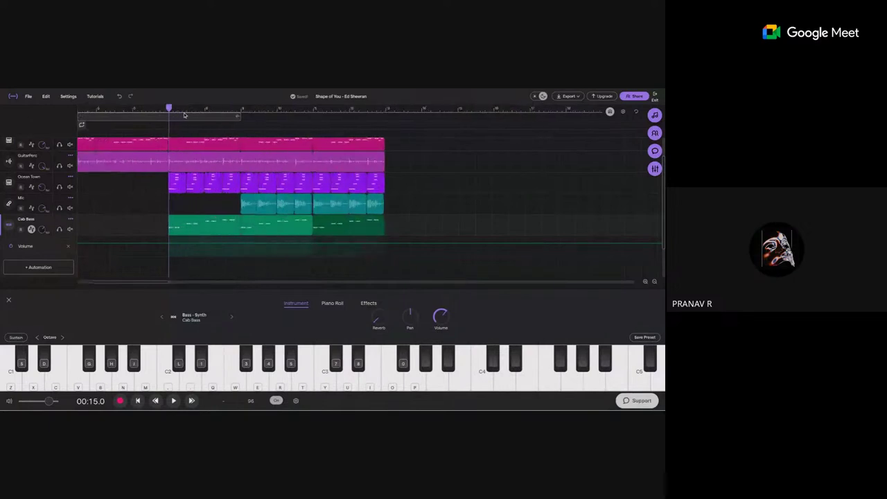
pyautogui.click(171, 248)
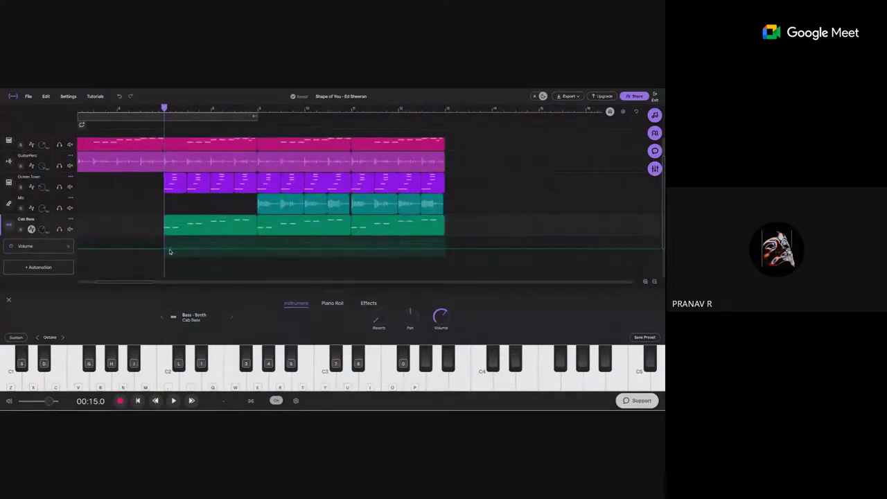
pyautogui.rightClick(215, 247)
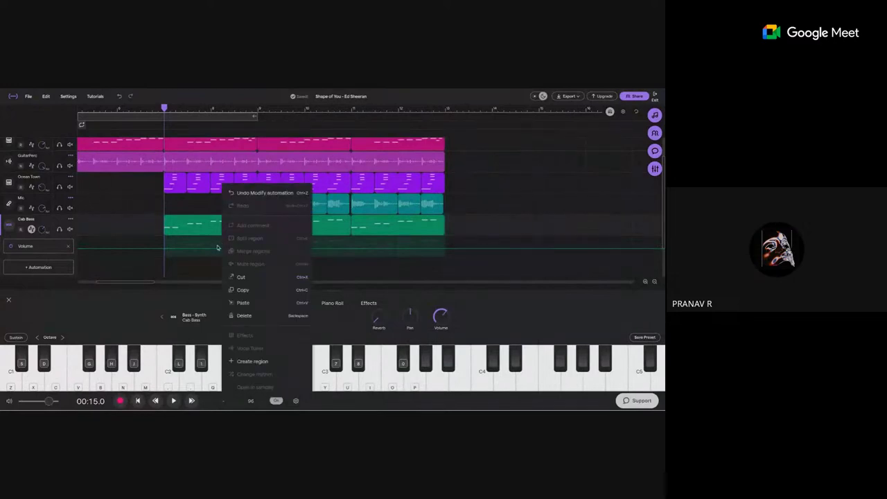
pyautogui.click(213, 247)
pyautogui.click(226, 248)
pyautogui.moveTo(223, 247); pyautogui.dragTo(225, 239)
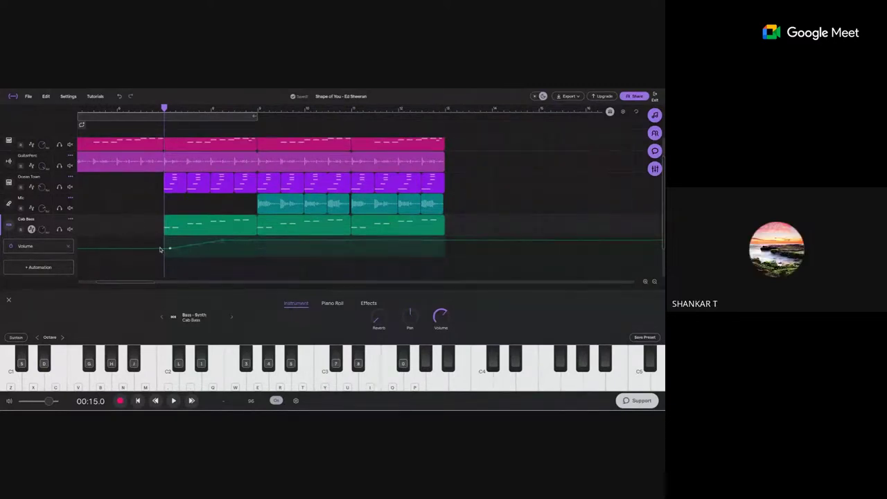
pyautogui.moveTo(169, 251); pyautogui.dragTo(164, 250)
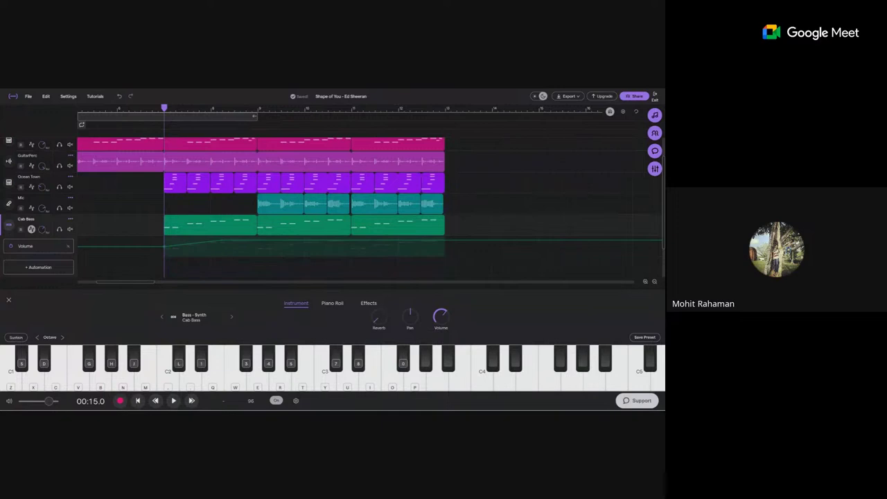
# - Delete the Volume automation from the Cab Bass track
pyautogui.click(68, 247)
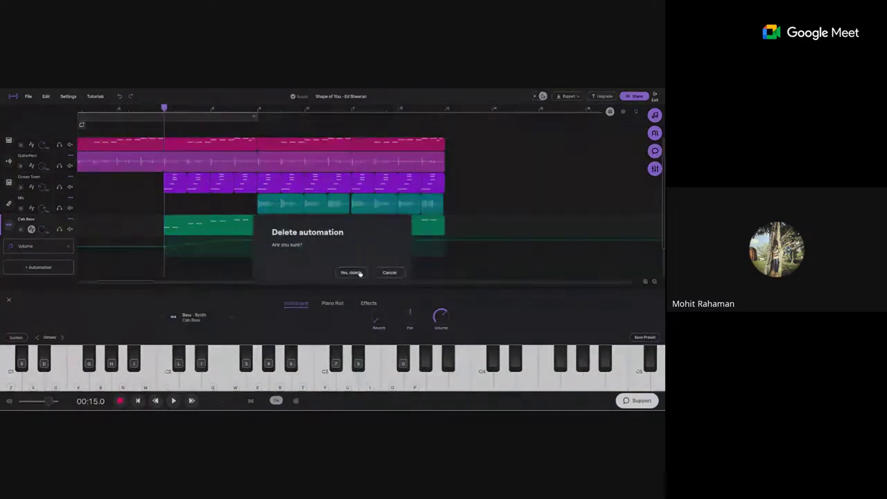
pyautogui.click(352, 272)
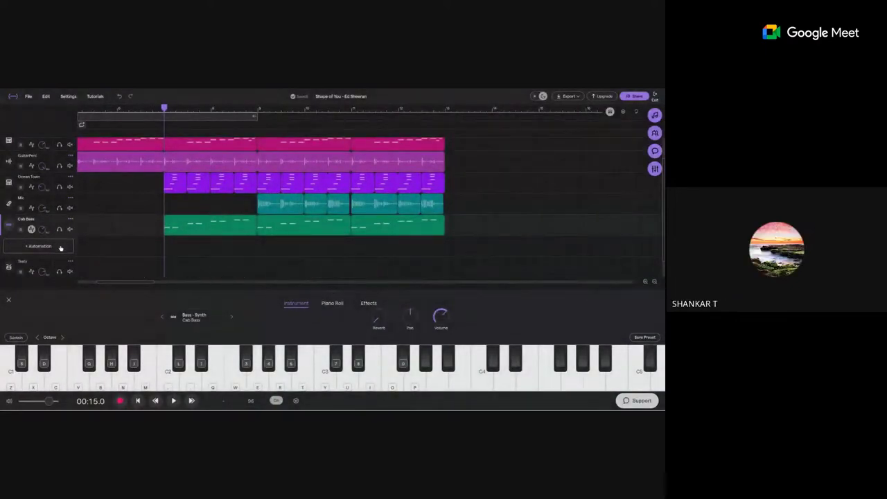
# - Hide the automation lane under the Cab Bass track and show more of the arrangement
pyautogui.click(32, 230)
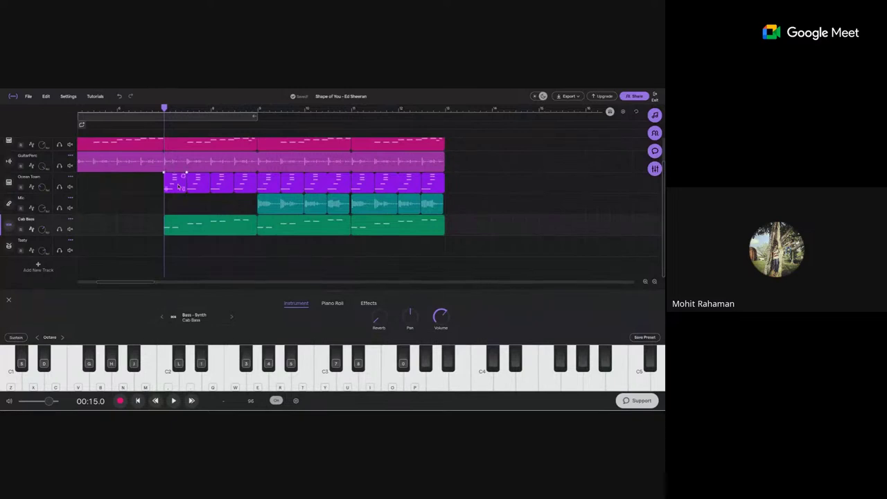
pyautogui.scroll(-2, 178, 213)
pyautogui.scroll(1, 177, 213)
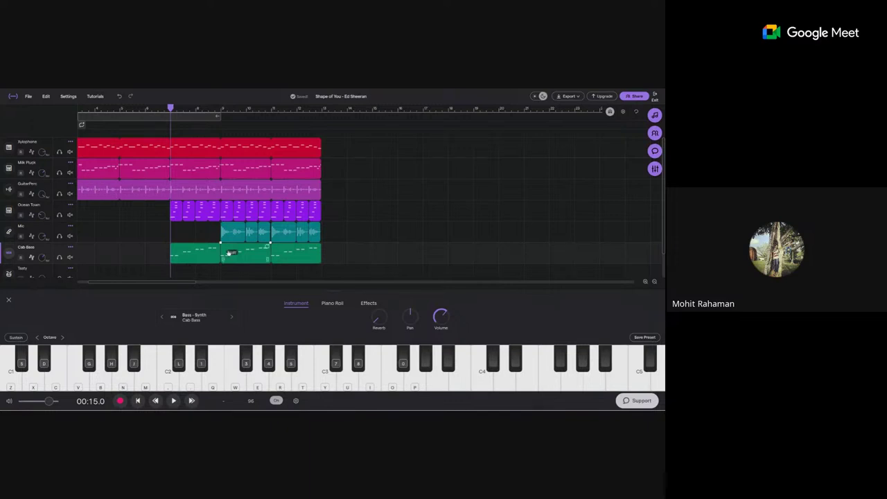
pyautogui.scroll(-2, 163, 238)
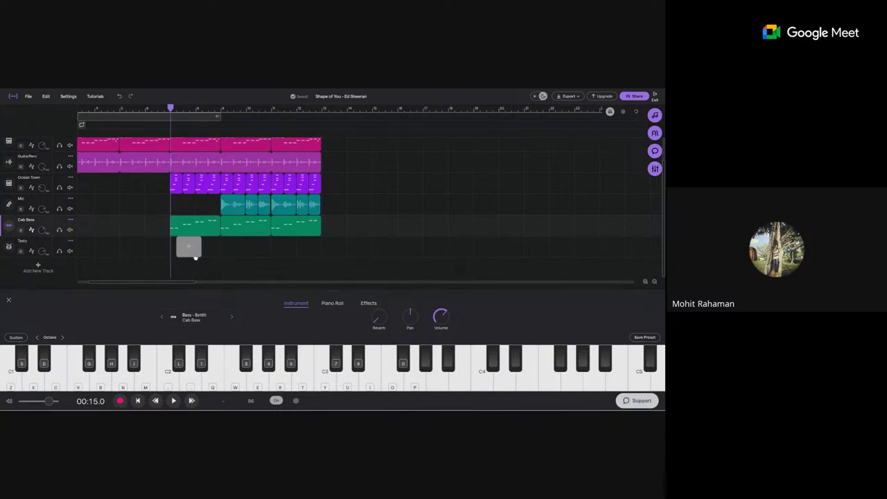
# - Open the Cab Bass notes in an enlarged piano roll with the pencil tool selected
pyautogui.click(331, 305)
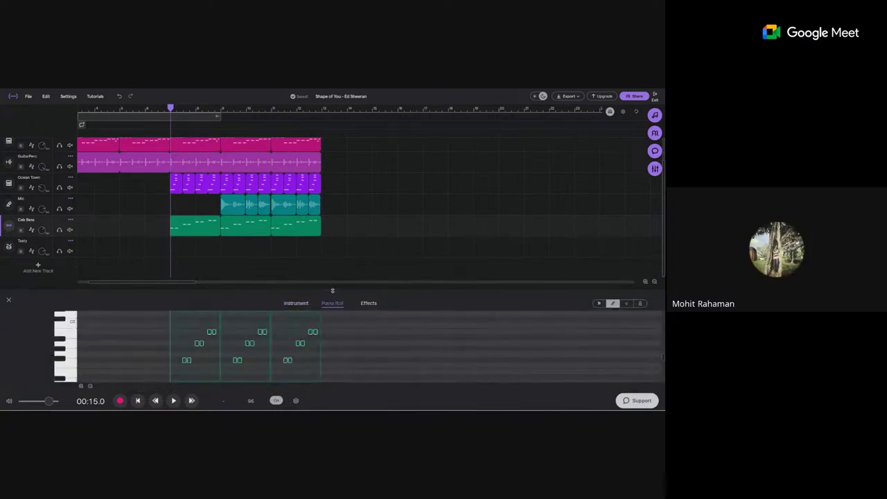
pyautogui.moveTo(333, 289); pyautogui.dragTo(331, 172)
pyautogui.scroll(2, 209, 294)
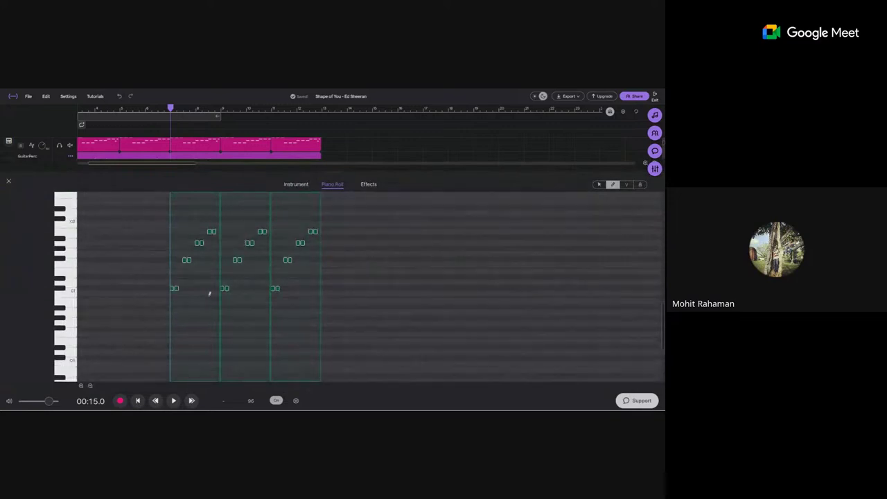
pyautogui.click(613, 186)
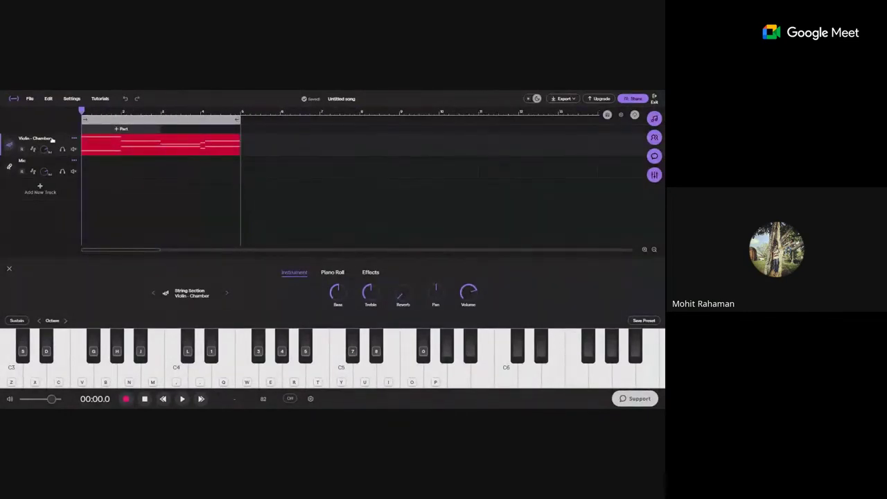
# - Open the Violin - Chamber track in an enlarged piano roll and examine the notes in bars 1 to 4
pyautogui.click(333, 273)
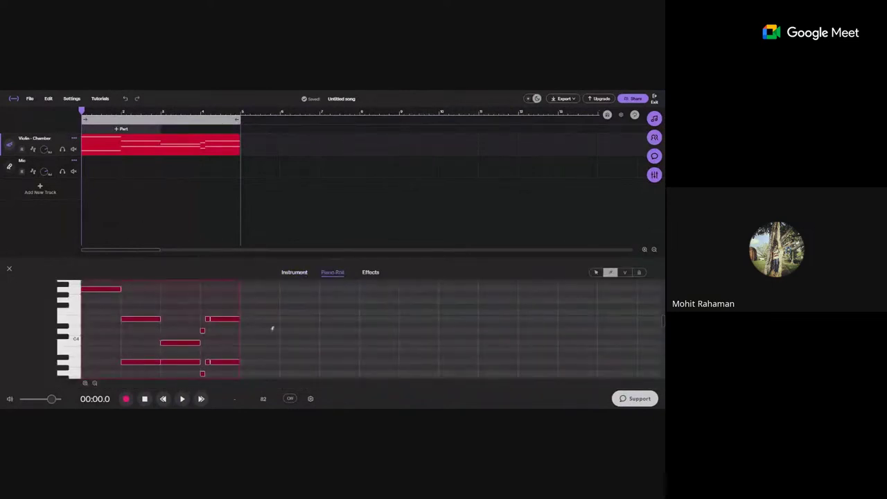
pyautogui.scroll(-3, 200, 333)
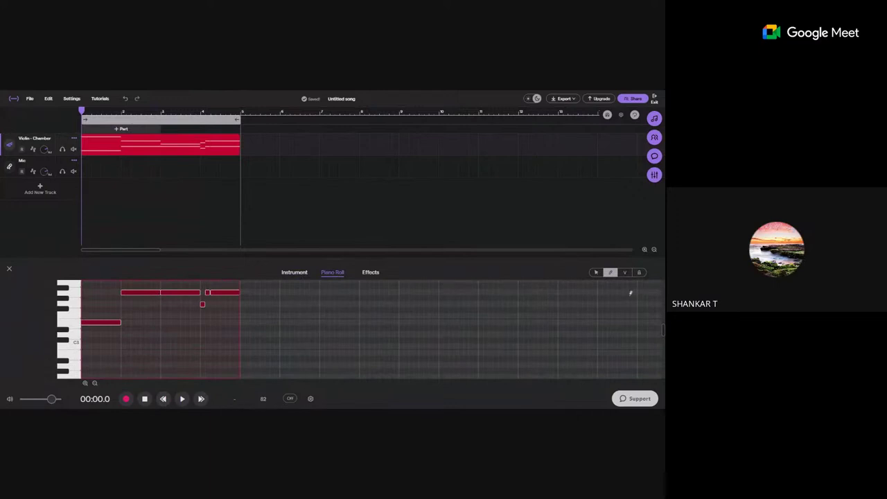
pyautogui.scroll(2, 128, 338)
pyautogui.scroll(-1, 128, 339)
pyautogui.scroll(1, 122, 337)
pyautogui.scroll(-1, 128, 336)
pyautogui.moveTo(176, 257); pyautogui.dragTo(192, 192)
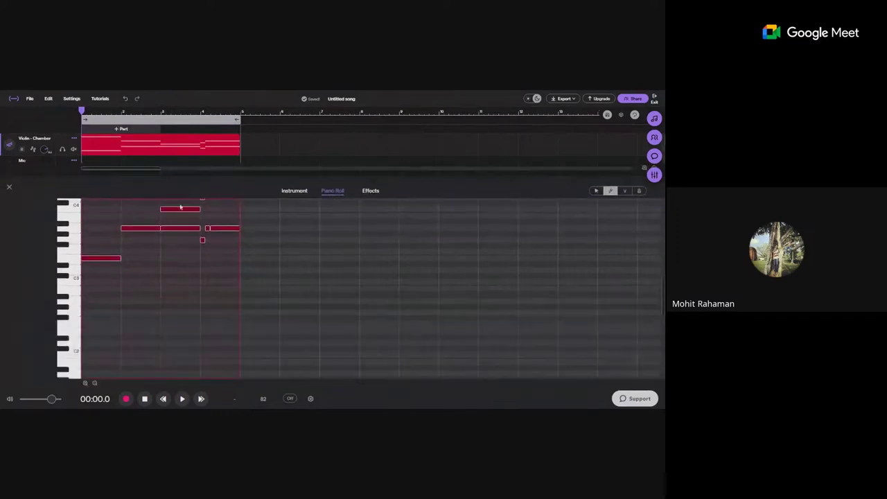
pyautogui.scroll(3, 115, 311)
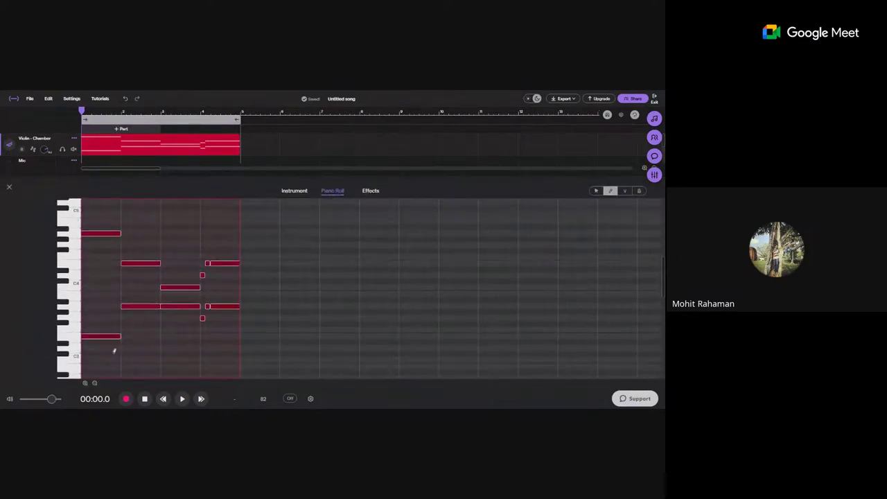
pyautogui.scroll(-1, 115, 351)
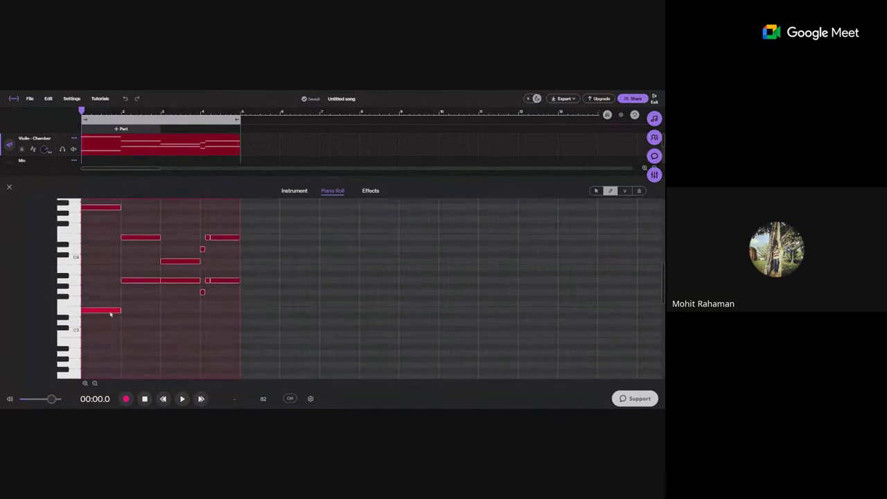
pyautogui.scroll(1, 132, 310)
pyautogui.scroll(-1, 481, 293)
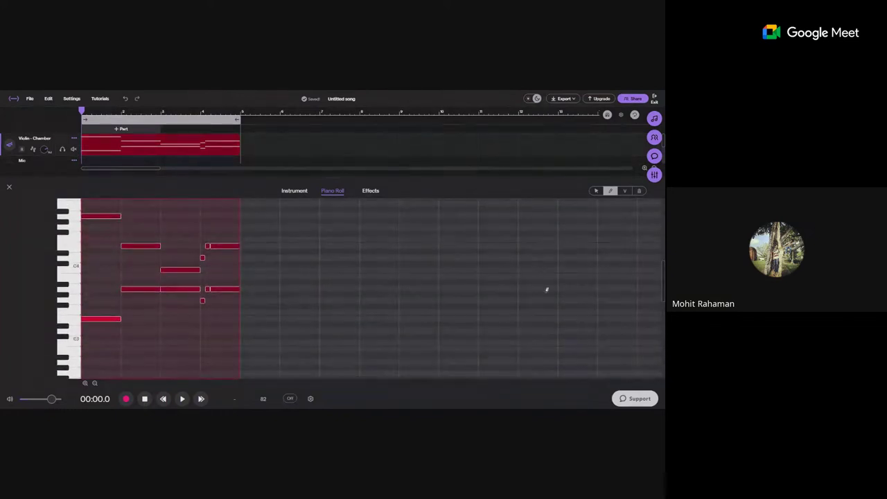
pyautogui.scroll(1, 159, 317)
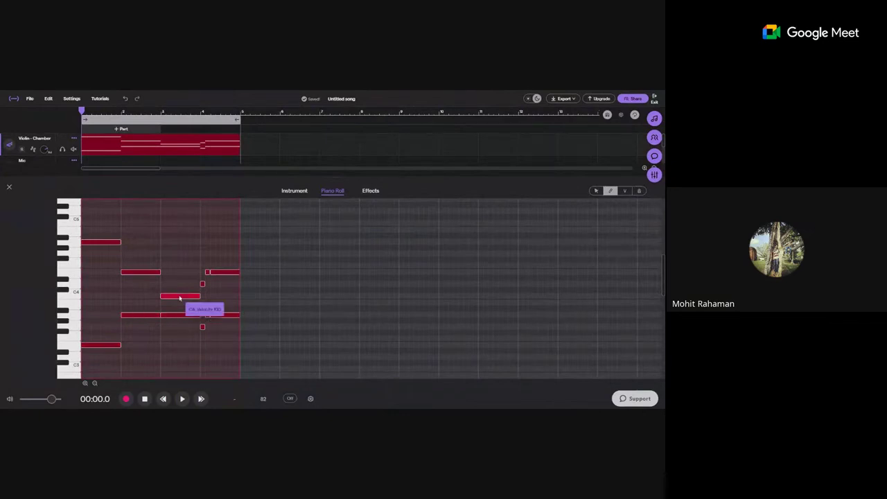
pyautogui.click(217, 275)
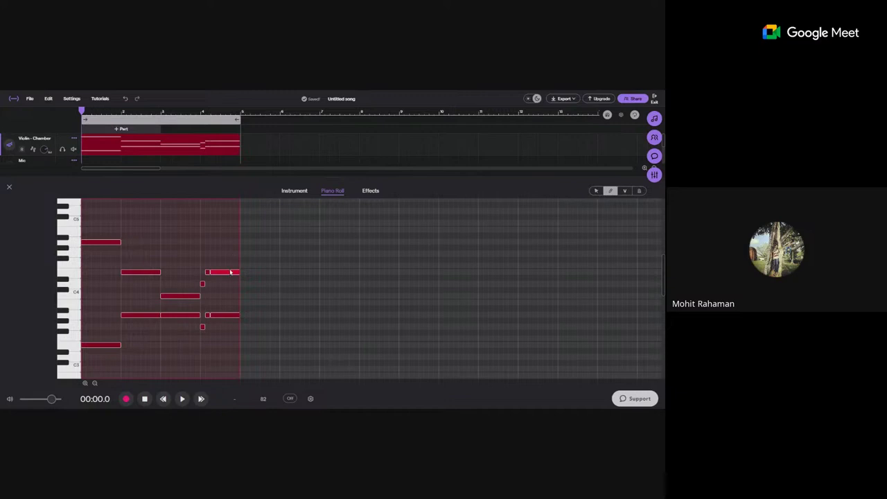
# - Switch the piano roll to the velocity tool and lower the velocity of the A3 note in bar 3
pyautogui.click(596, 191)
pyautogui.moveTo(182, 151)
pyautogui.press('v')
pyautogui.click(625, 191)
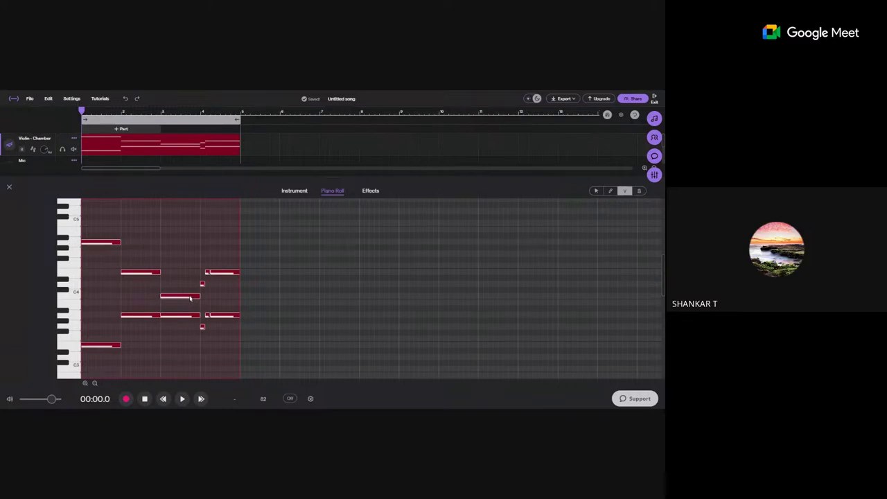
pyautogui.moveTo(188, 300)
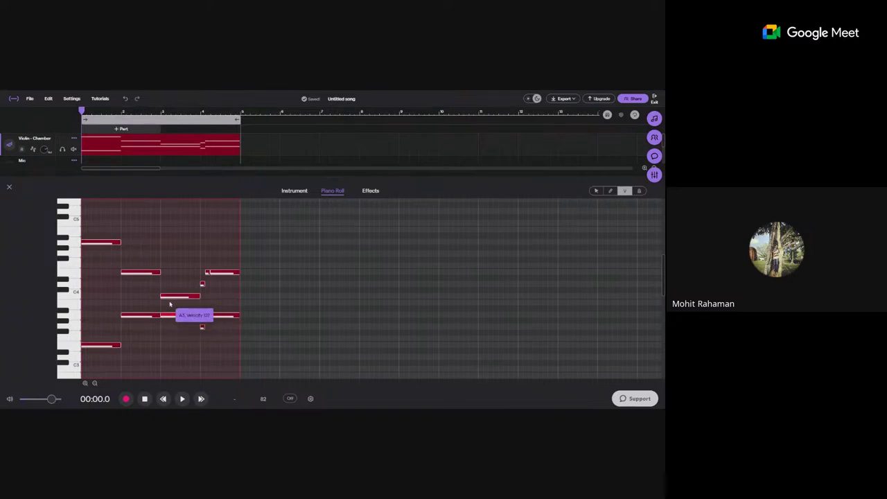
pyautogui.moveTo(170, 303); pyautogui.dragTo(171, 340)
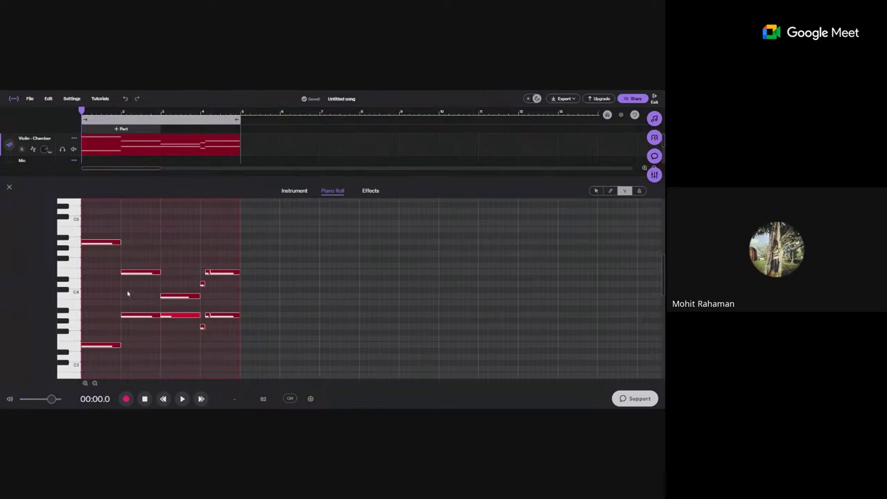
# - Adjust the velocity of the E3 note in bar 1 and the A3 notes in bars 2 and 3
pyautogui.click(106, 346)
pyautogui.moveTo(99, 349); pyautogui.dragTo(97, 330)
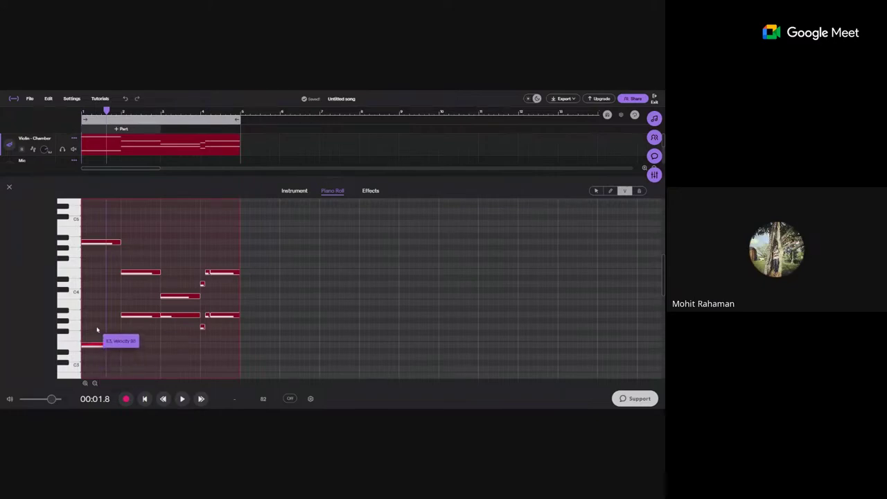
pyautogui.moveTo(145, 315); pyautogui.dragTo(172, 306)
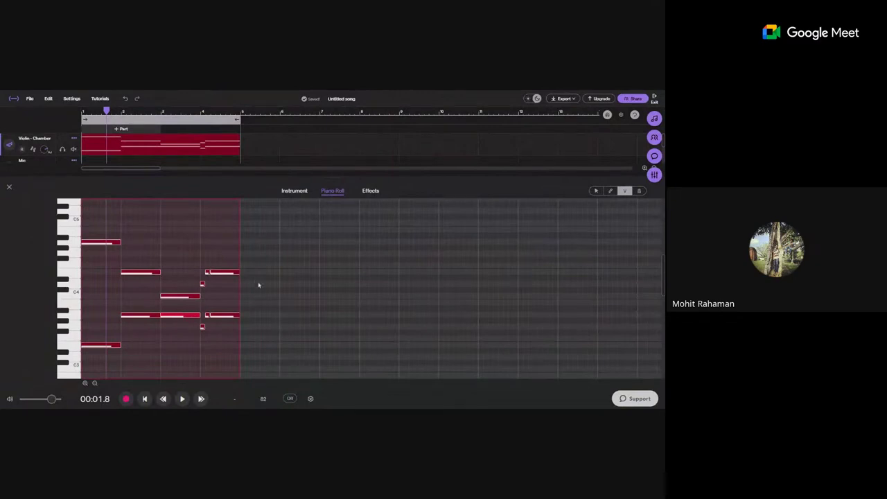
# - Lower the velocity of the A3 note in bar 2 and briefly play the violin part from the start
pyautogui.click(164, 398)
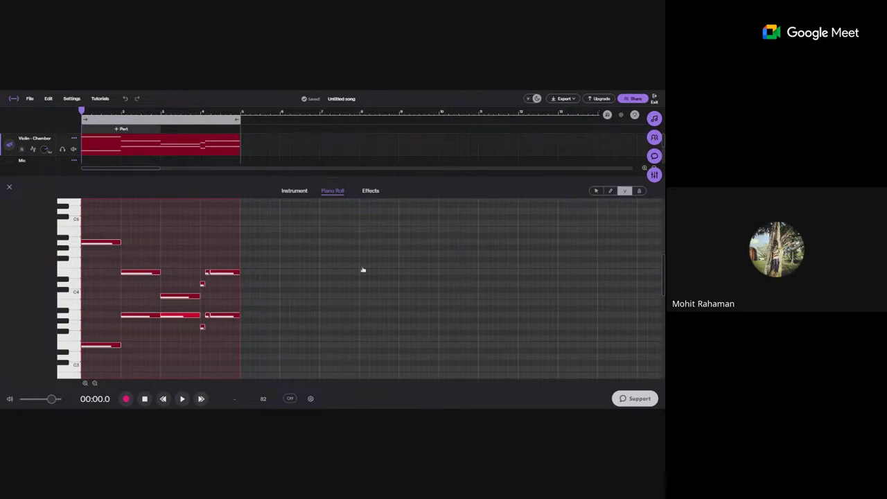
pyautogui.scroll(-1, 169, 339)
pyautogui.scroll(2, 143, 273)
pyautogui.scroll(-5, 109, 356)
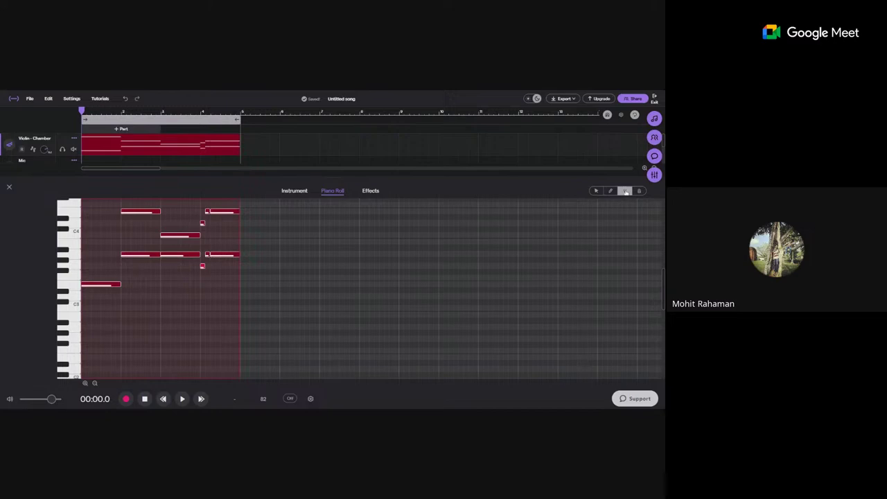
pyautogui.scroll(1, 100, 245)
pyautogui.scroll(2, 111, 257)
pyautogui.moveTo(147, 276)
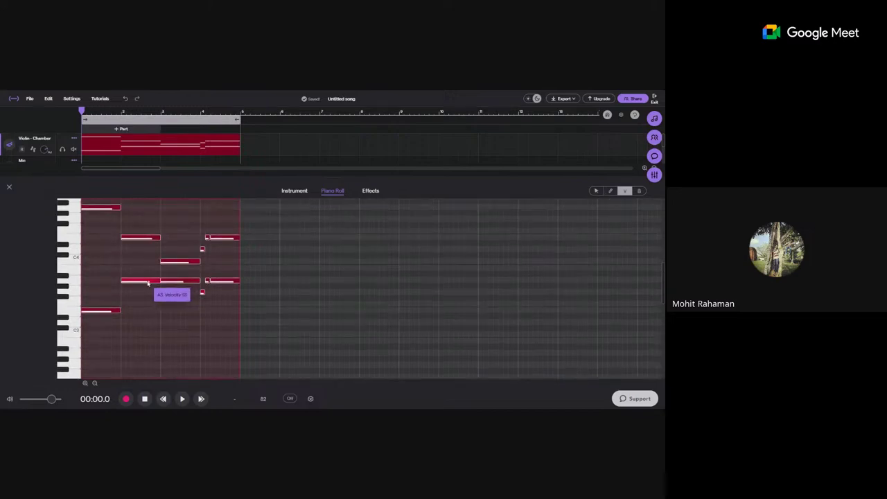
pyautogui.moveTo(146, 276)
pyautogui.mouseDown()
pyautogui.moveTo(149, 305)
pyautogui.moveTo(144, 240)
pyautogui.moveTo(142, 306)
pyautogui.moveTo(142, 292)
pyautogui.mouseUp()
pyautogui.click(182, 399)
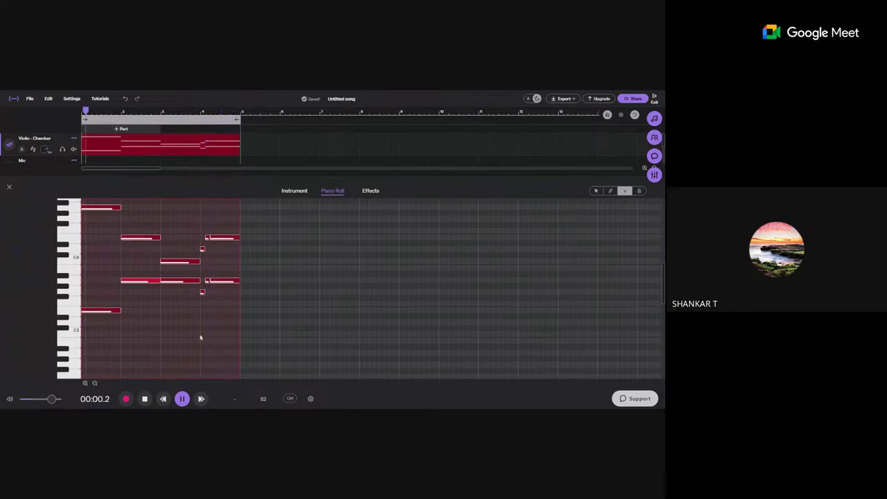
pyautogui.click(182, 398)
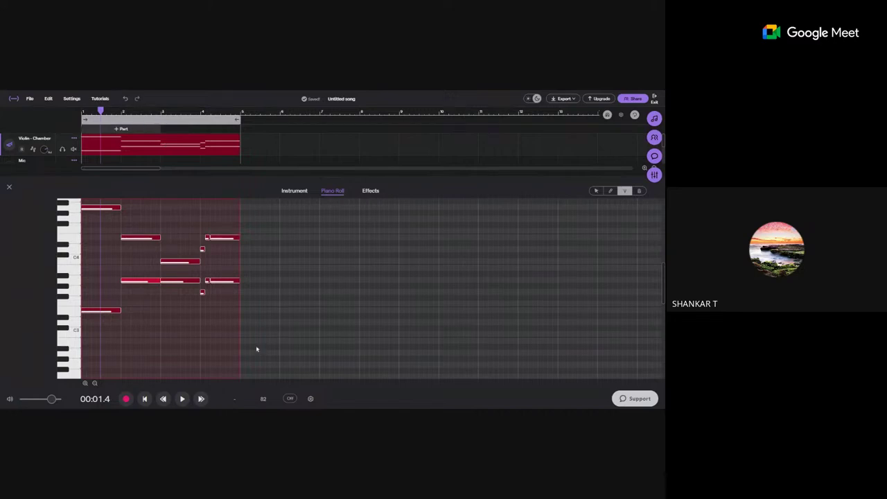
# - Show the Violin - Chamber instrument keyboard enlarged and try single notes between E4 and G4
pyautogui.moveTo(138, 178); pyautogui.dragTo(133, 266)
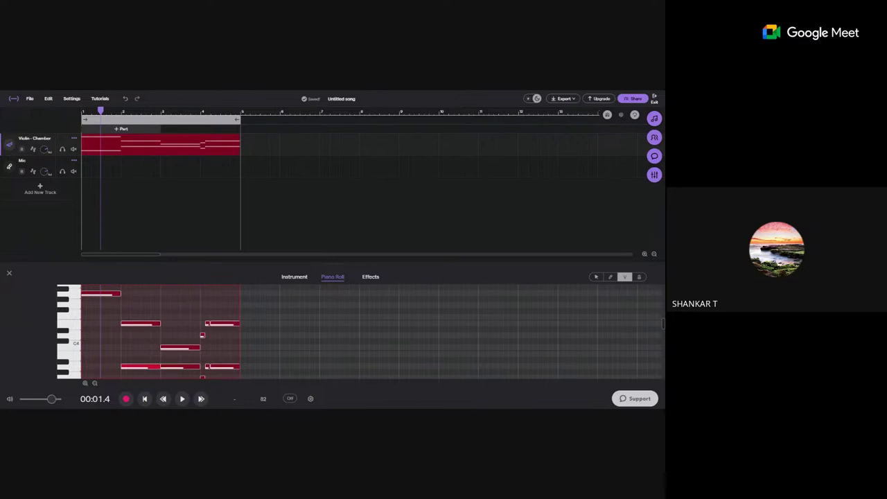
pyautogui.click(294, 276)
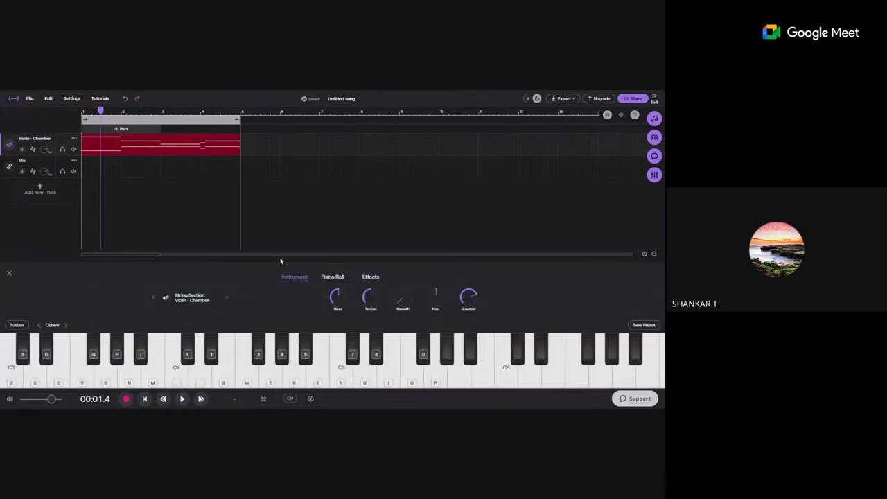
pyautogui.moveTo(263, 264); pyautogui.dragTo(268, 200)
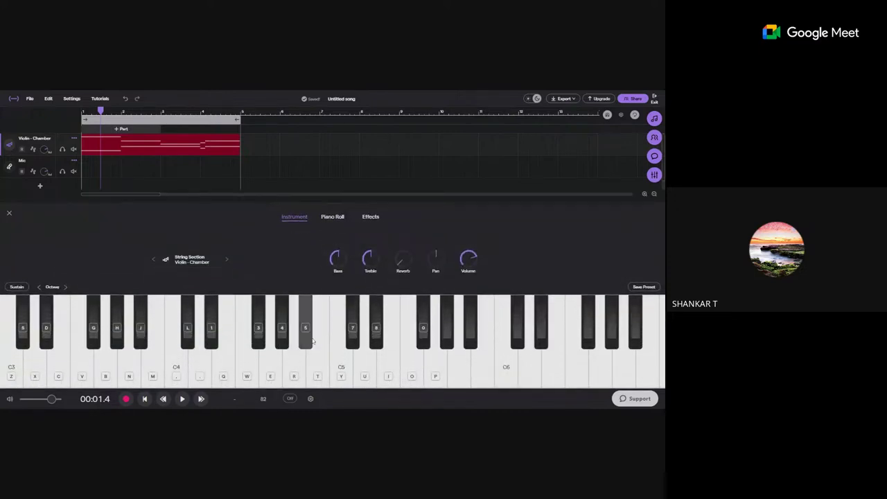
pyautogui.click(246, 372)
pyautogui.click(232, 378)
pyautogui.click(246, 372)
pyautogui.click(269, 371)
pyautogui.click(235, 373)
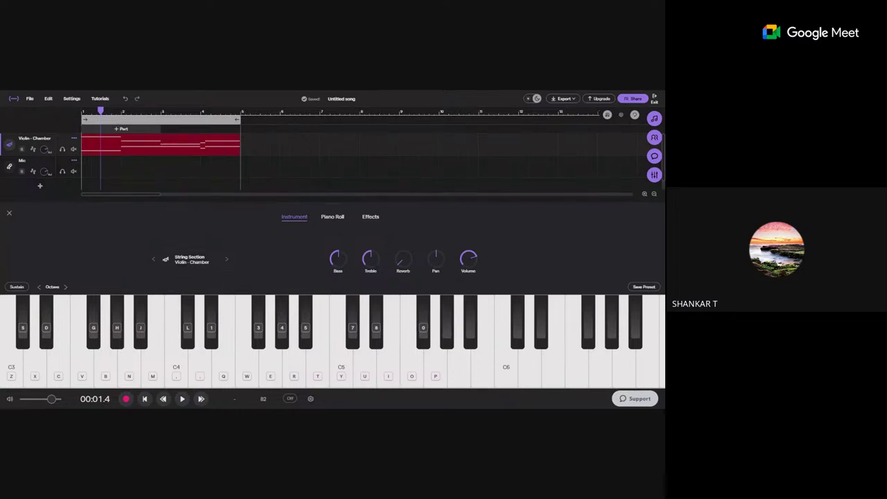
# - Try the chords E4–G4–B4, E4–G4–A4 and B3–D4–F♯4 on the Violin - Chamber instrument keyboard
pyautogui.press('q')
pyautogui.press('e')
pyautogui.press('q')
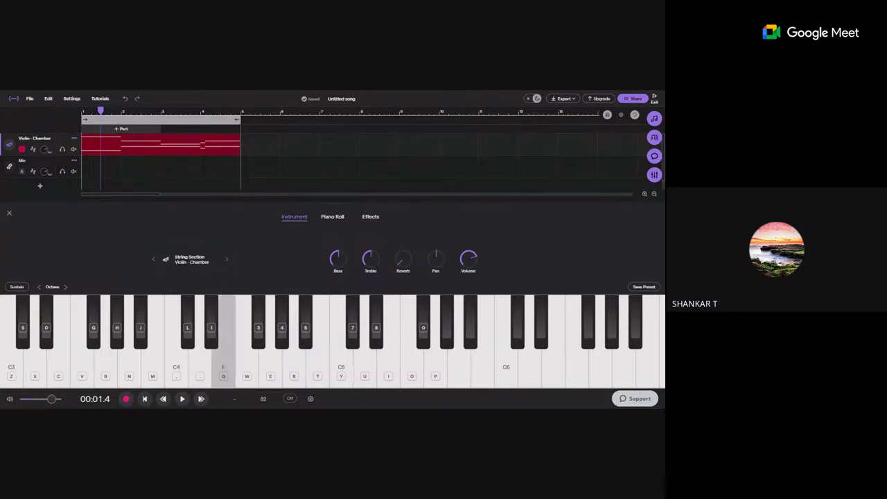
pyautogui.press('e')
pyautogui.press('t')
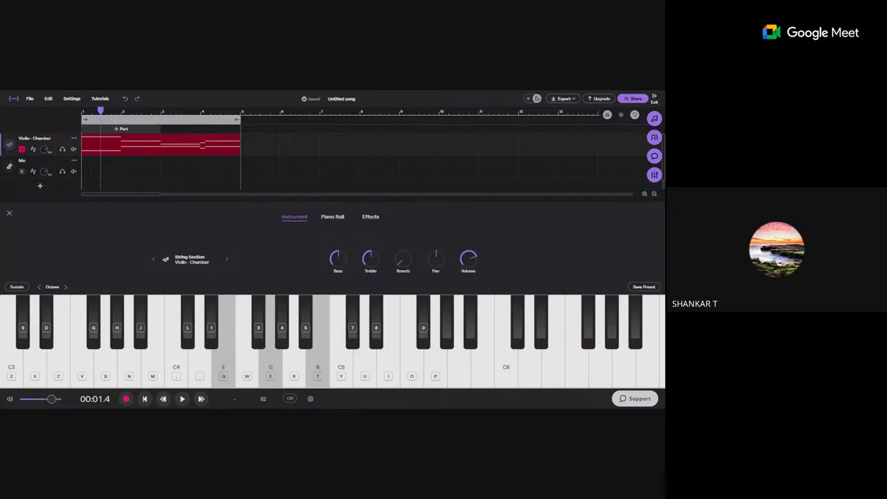
pyautogui.press('r')
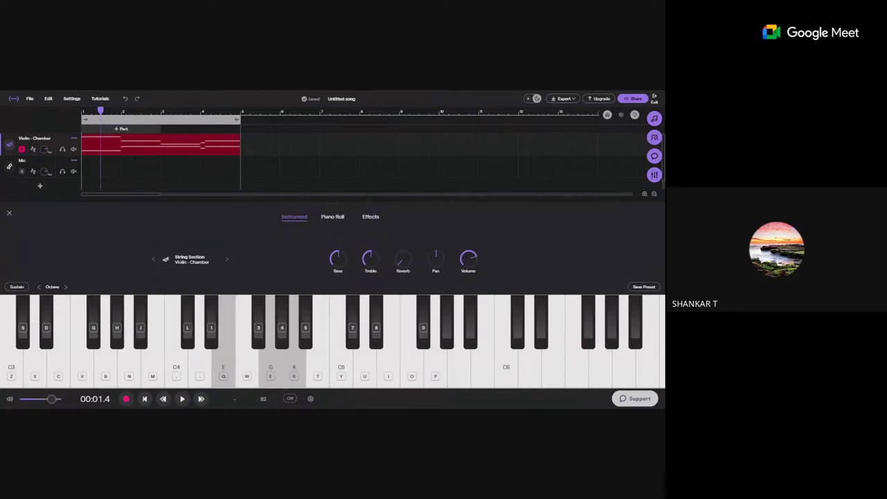
pyautogui.press('m')
pyautogui.press('.')
pyautogui.press('3')
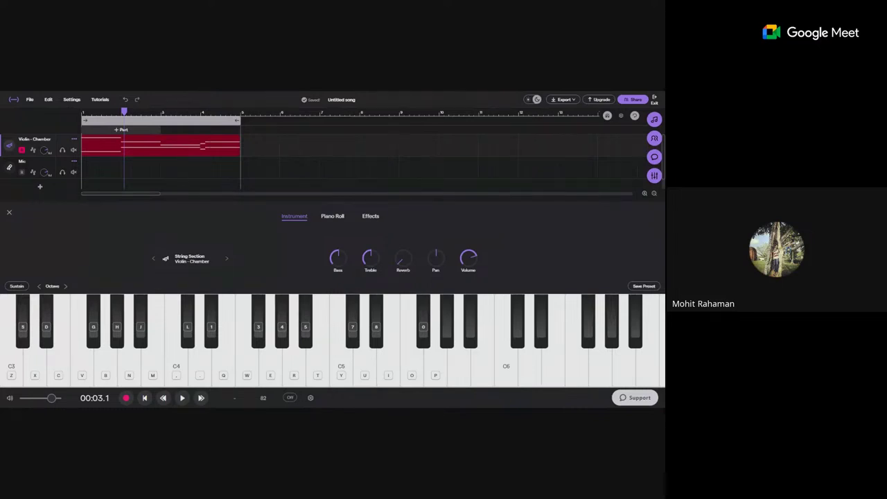
# - Reduce the lower editor's height and move the playhead from bar 9 back toward the start of the Shape of You arrangement
pyautogui.moveTo(70, 202)
pyautogui.mouseDown()
pyautogui.moveTo(70, 230)
pyautogui.moveTo(71, 216)
pyautogui.mouseUp()
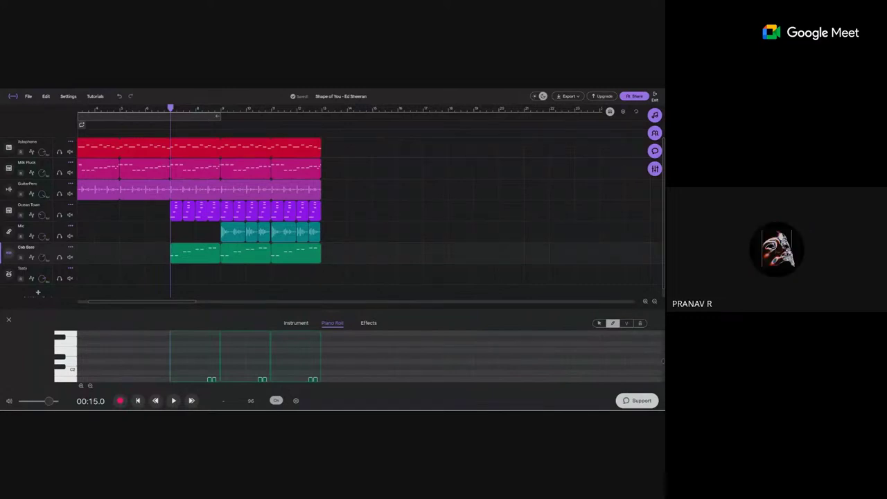
pyautogui.click(221, 109)
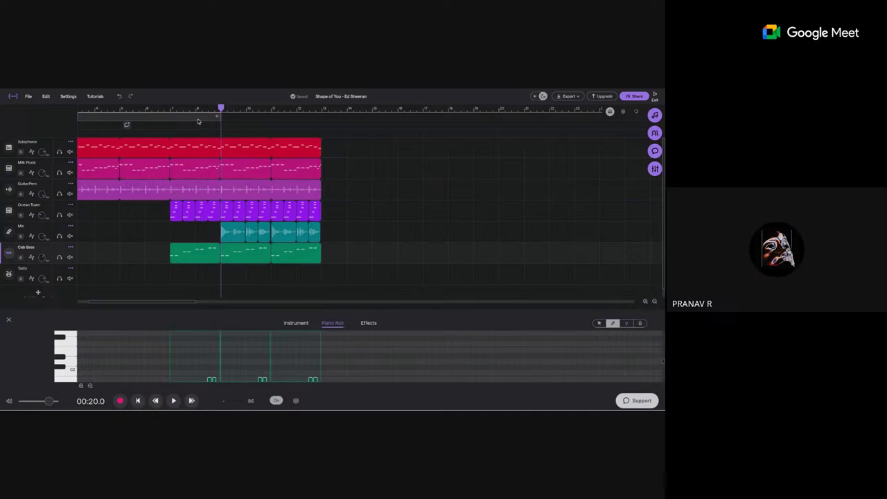
pyautogui.moveTo(221, 109); pyautogui.dragTo(27, 115)
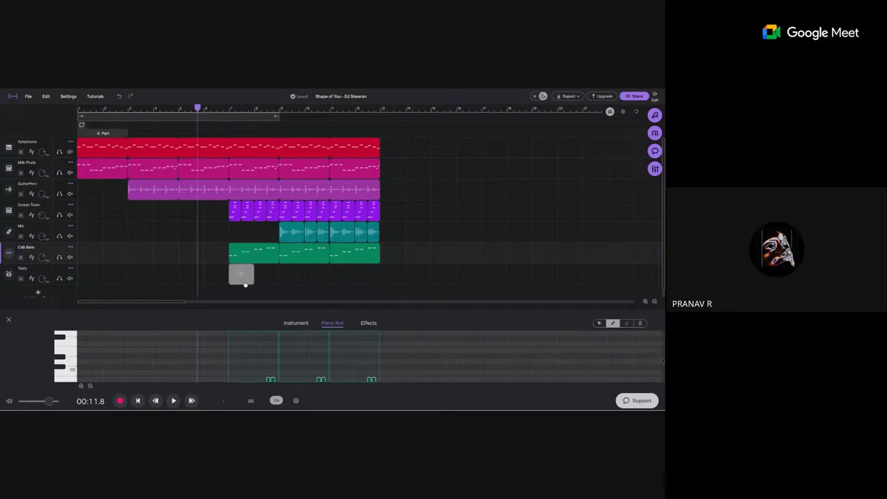
# - Add a region at bar 9 on the Tasty drum track, enlarge its pattern editor and set the playhead to bar 9
pyautogui.click(292, 277)
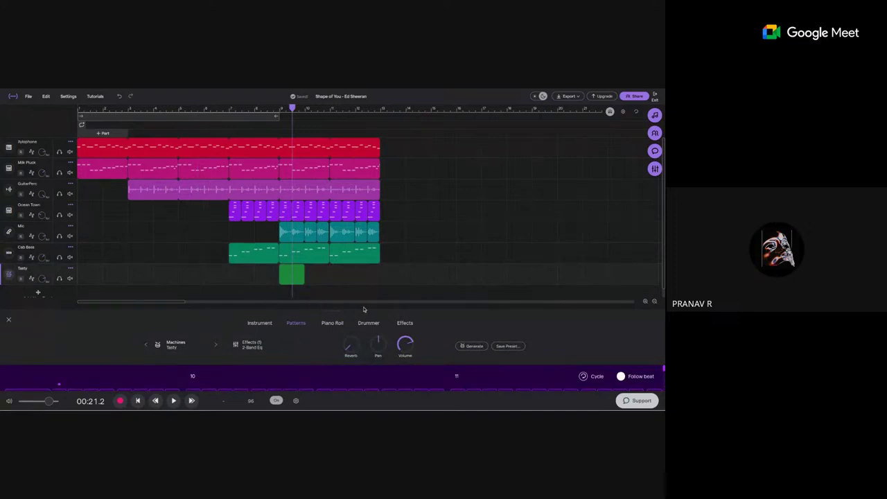
pyautogui.moveTo(338, 309); pyautogui.dragTo(352, 285)
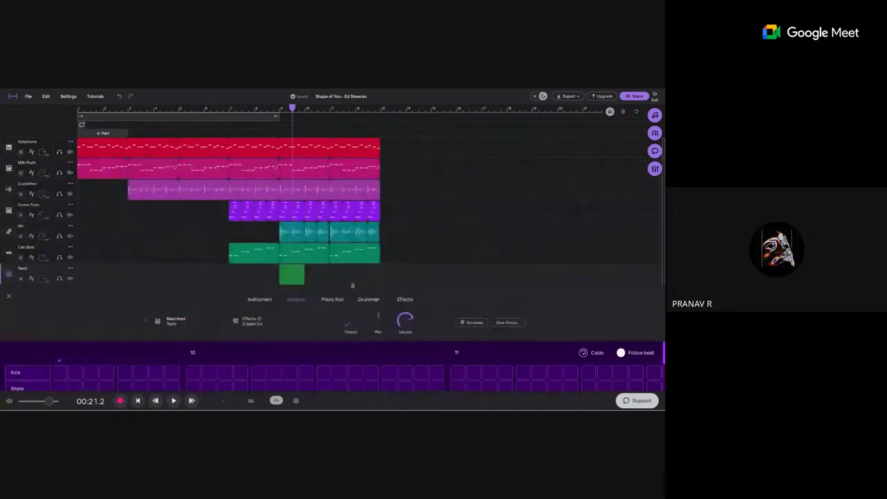
pyautogui.scroll(-1, 387, 203)
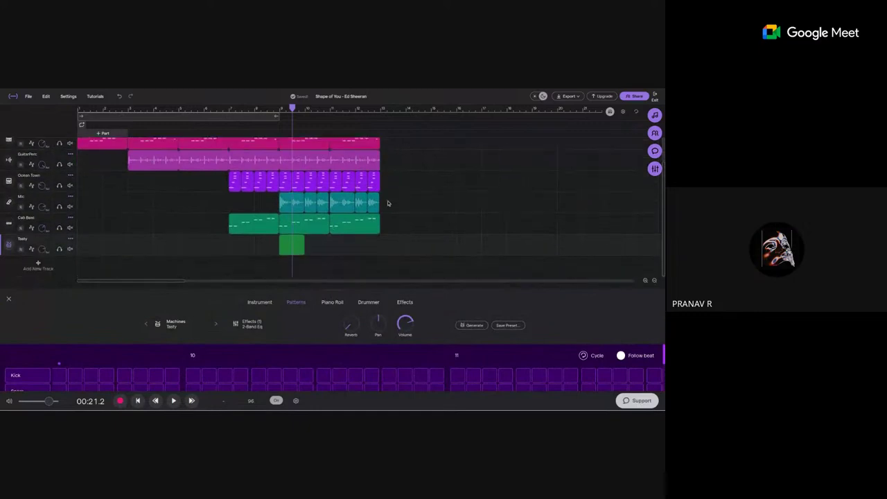
pyautogui.moveTo(342, 234); pyautogui.dragTo(341, 224)
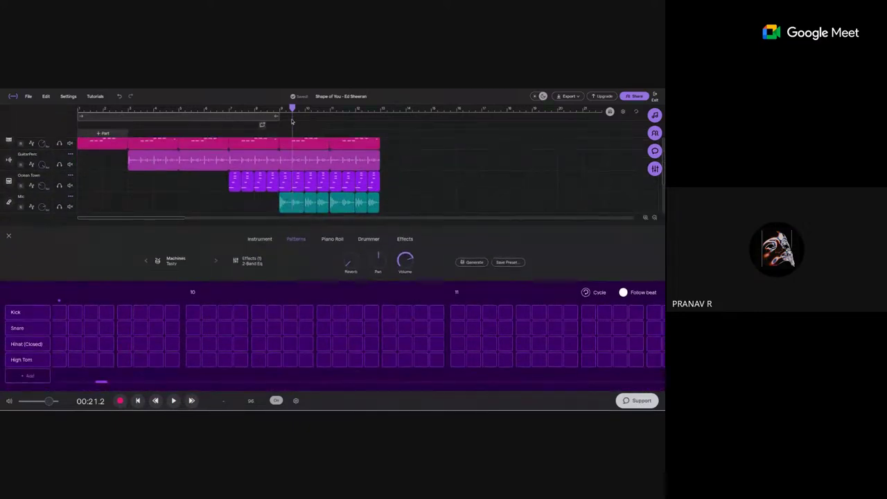
pyautogui.moveTo(293, 108); pyautogui.dragTo(281, 110)
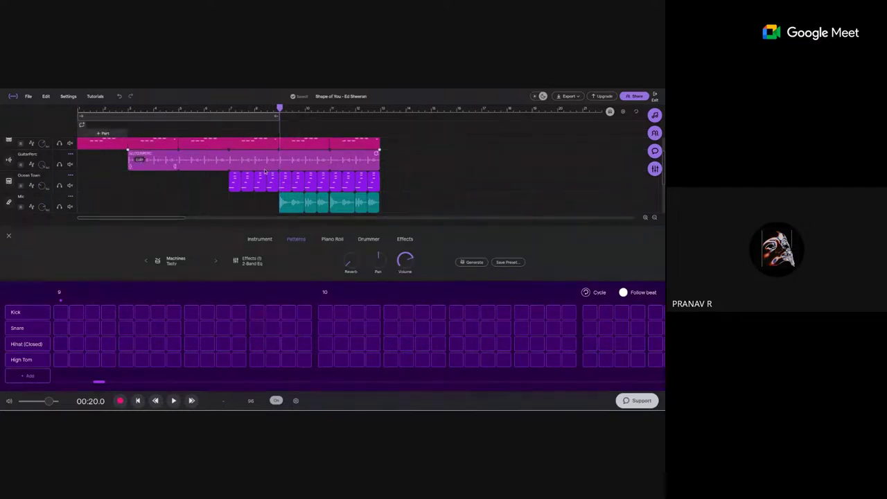
# - Set the cycle range to cover only bar 9 and switch cycle playback on
pyautogui.scroll(2, 233, 173)
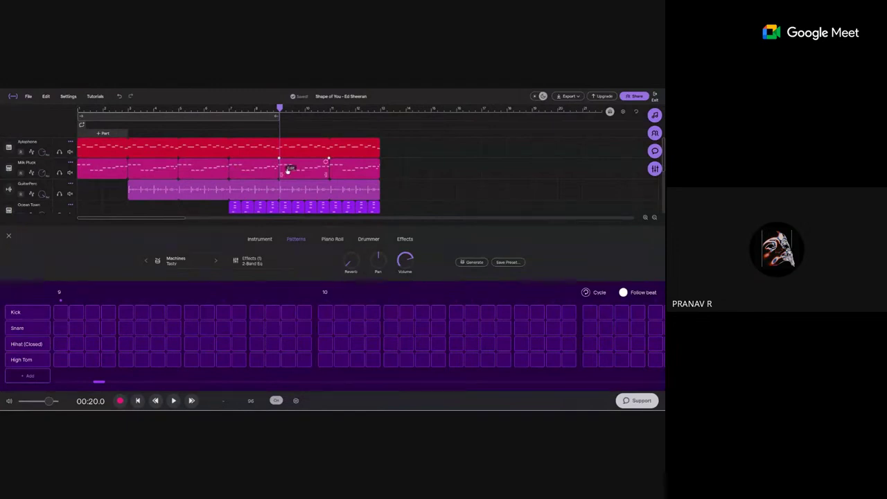
pyautogui.scroll(-5, 287, 171)
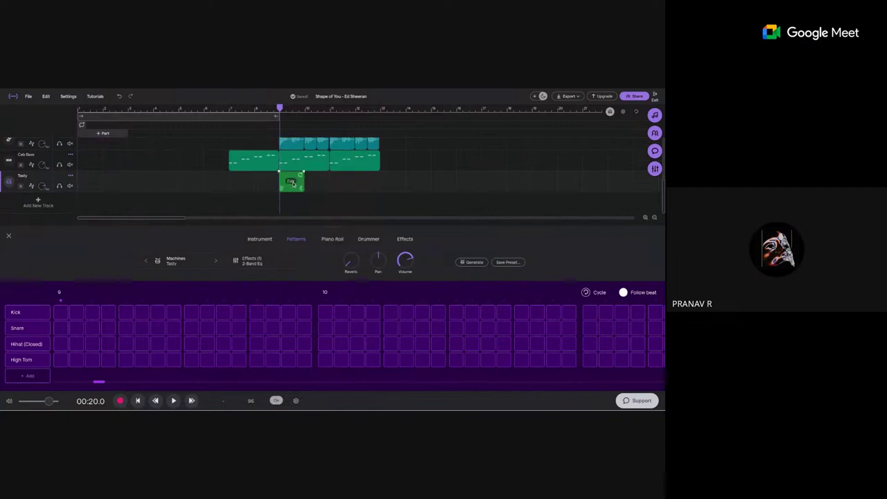
pyautogui.moveTo(206, 120); pyautogui.dragTo(409, 123)
pyautogui.moveTo(480, 118); pyautogui.dragTo(319, 129)
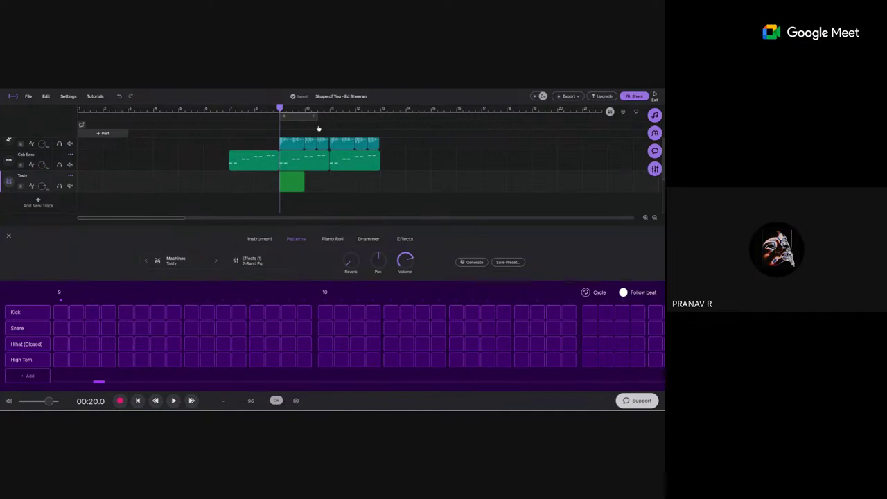
pyautogui.scroll(4, 319, 159)
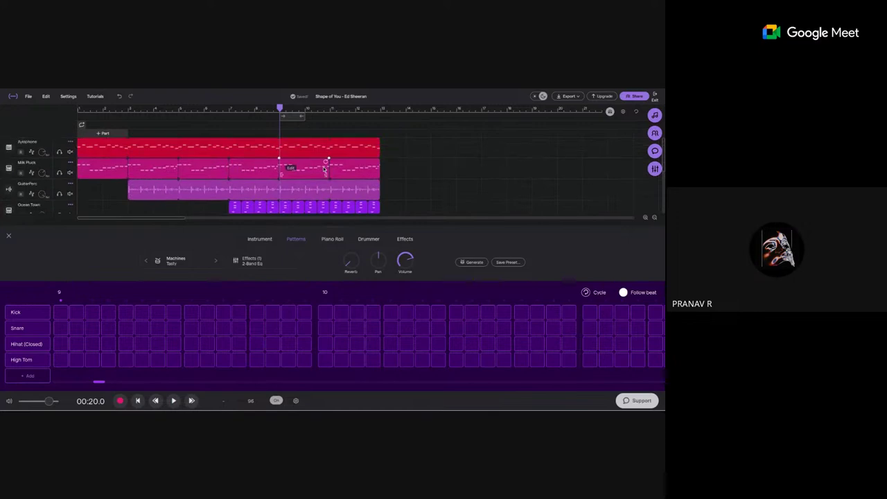
pyautogui.scroll(-4, 326, 167)
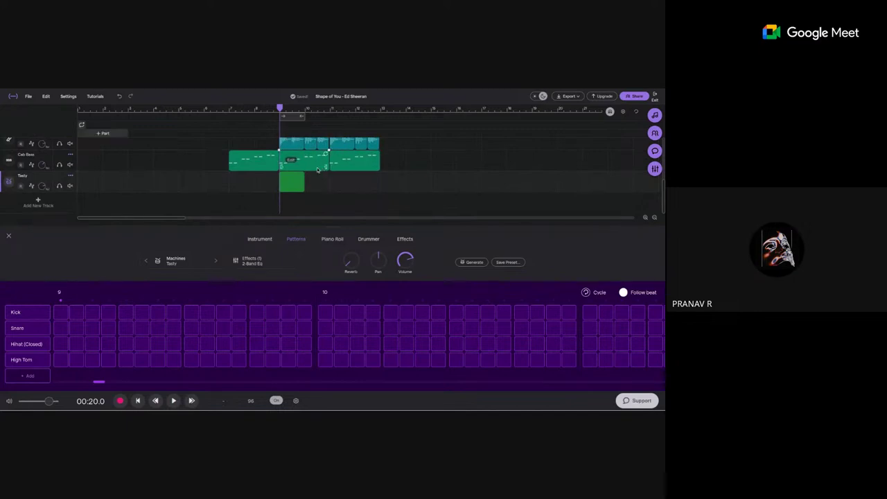
pyautogui.scroll(4, 317, 169)
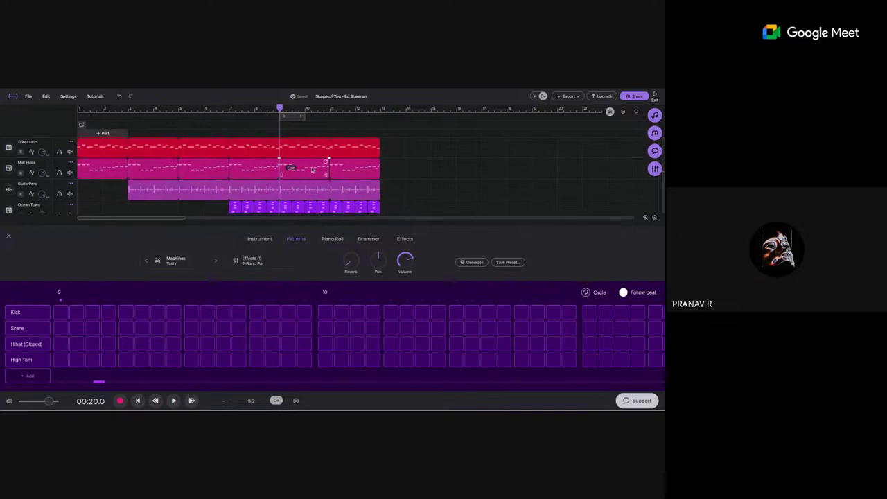
pyautogui.click(294, 118)
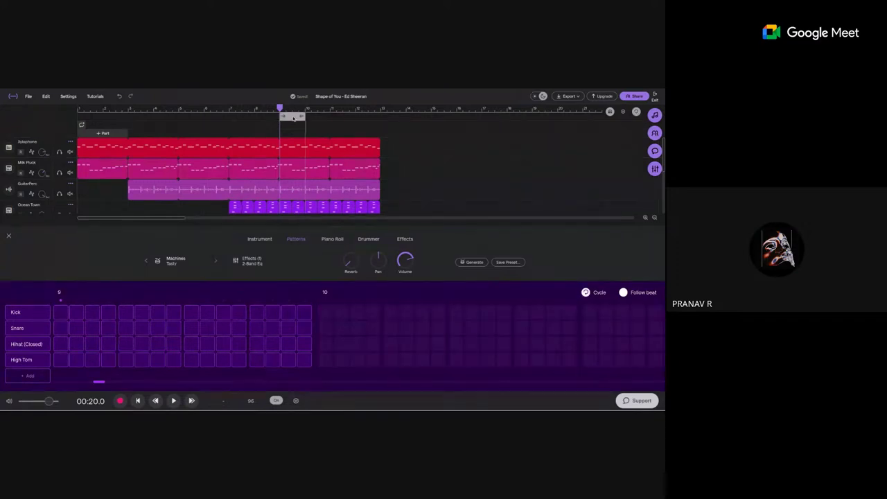
# - Mute the Xylophone, Milk Pluck and GuitarPerc tracks
pyautogui.scroll(-3, 298, 179)
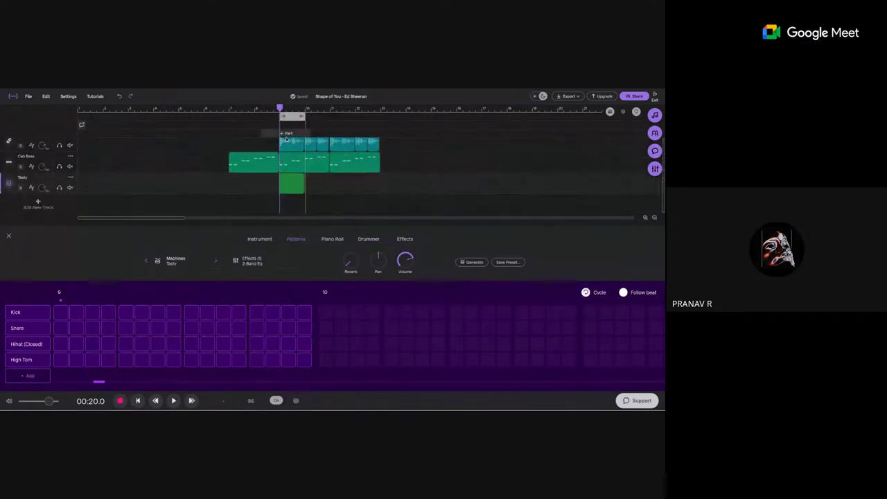
pyautogui.scroll(3, 296, 195)
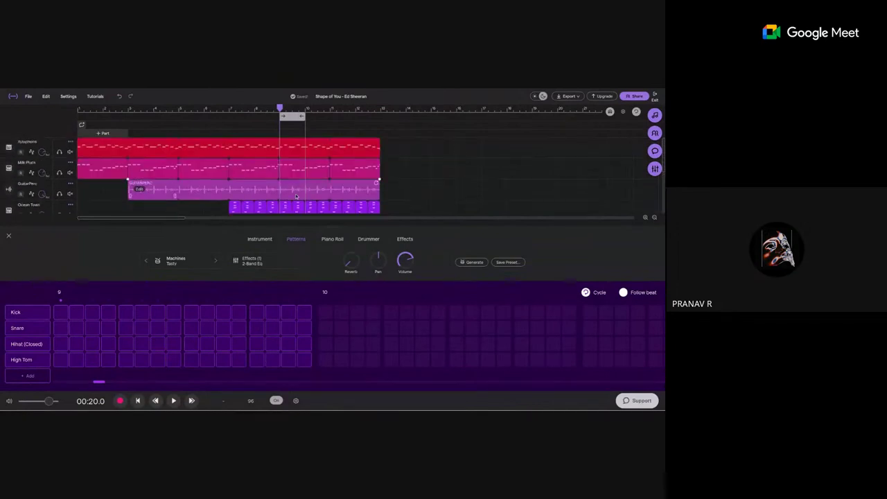
pyautogui.scroll(-3, 292, 190)
pyautogui.moveTo(295, 191)
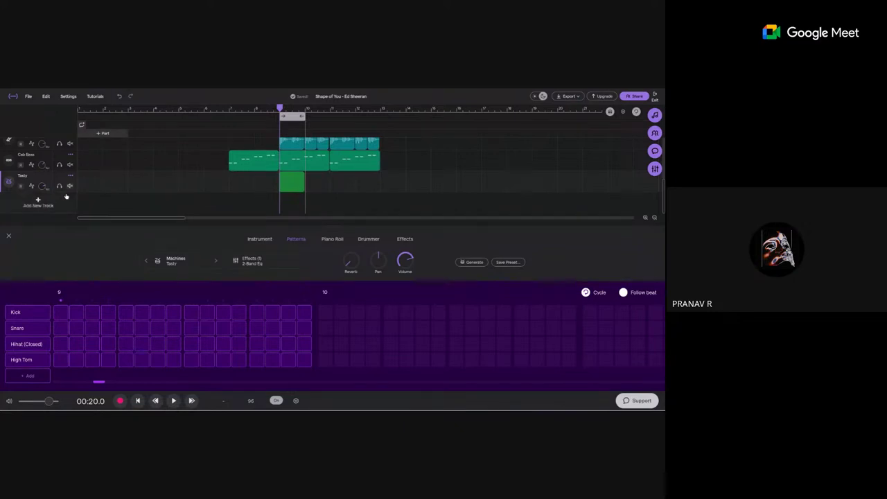
pyautogui.scroll(4, 68, 188)
pyautogui.click(69, 152)
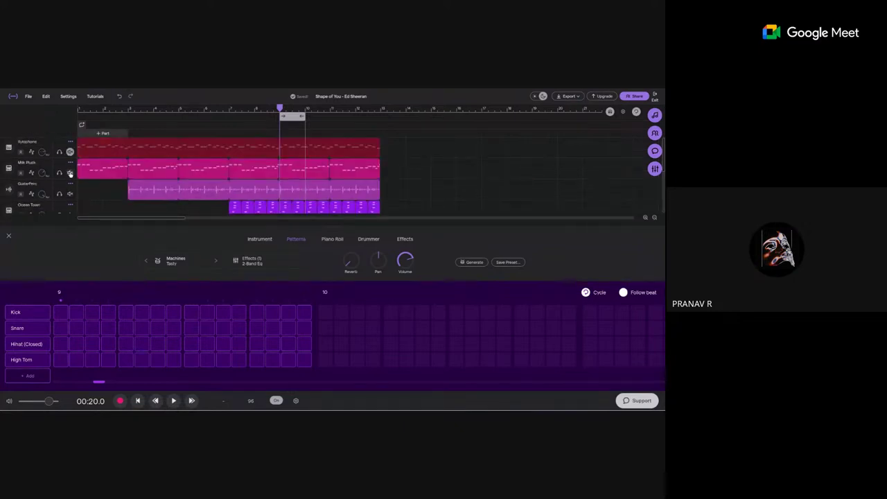
pyautogui.click(69, 172)
pyautogui.click(69, 194)
pyautogui.scroll(-3, 70, 193)
pyautogui.scroll(3, 71, 191)
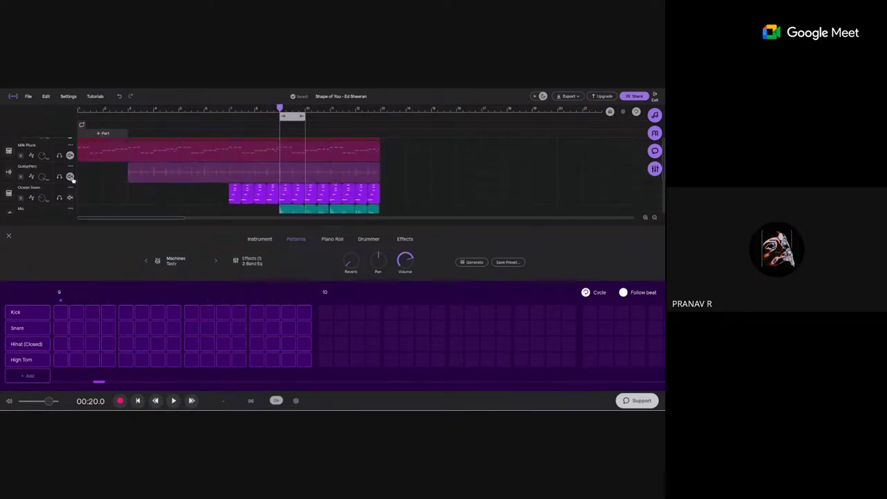
pyautogui.click(69, 181)
pyautogui.click(70, 180)
# - Mute the Ocean Town, Mic and Cab Bass tracks so only the Tasty drum track remains audible
pyautogui.click(70, 200)
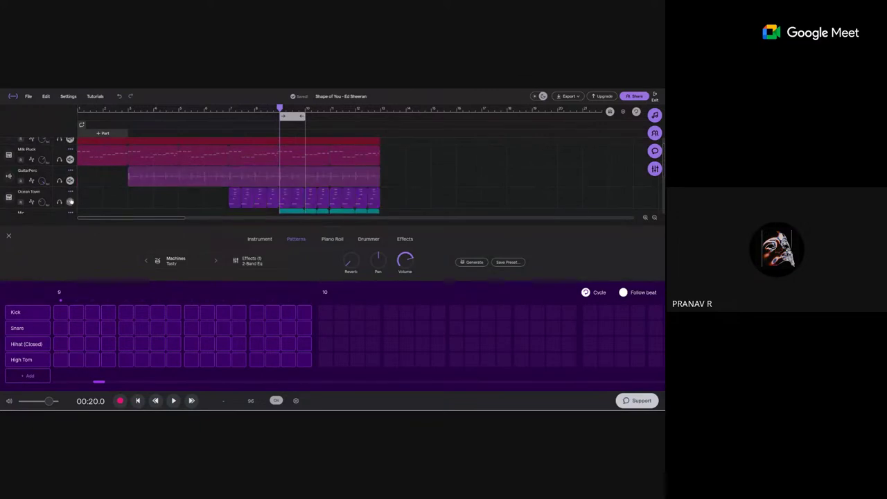
pyautogui.scroll(-2, 70, 198)
pyautogui.click(69, 185)
pyautogui.click(70, 184)
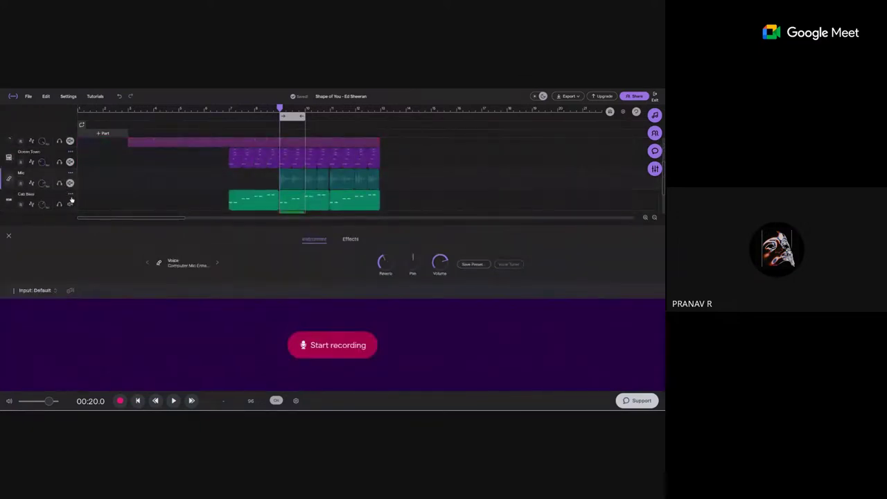
pyautogui.click(72, 201)
pyautogui.click(70, 205)
pyautogui.scroll(-2, 117, 203)
# - Start cycle playback, turn the metronome off and reopen the Tasty region's pattern grid
pyautogui.press('space')
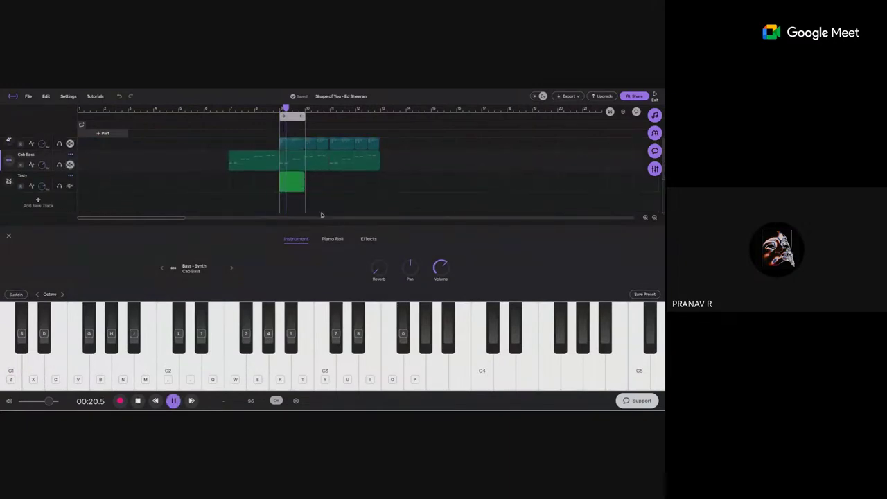
pyautogui.click(332, 239)
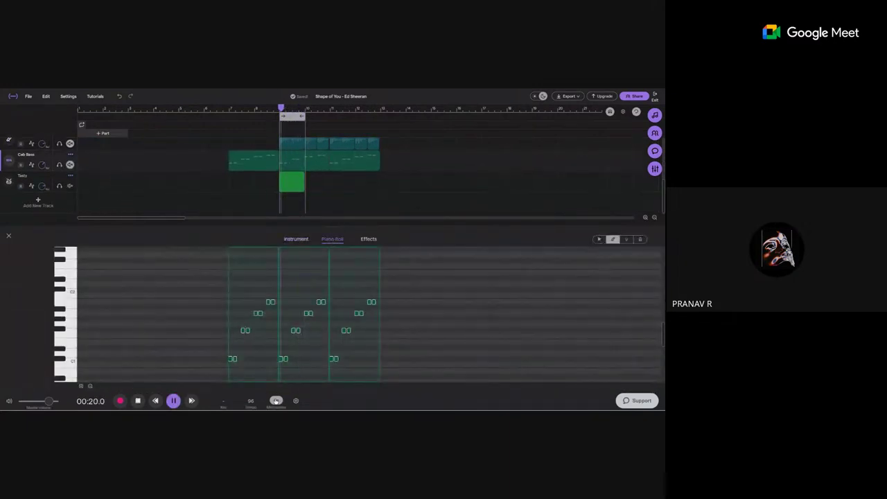
pyautogui.click(292, 187)
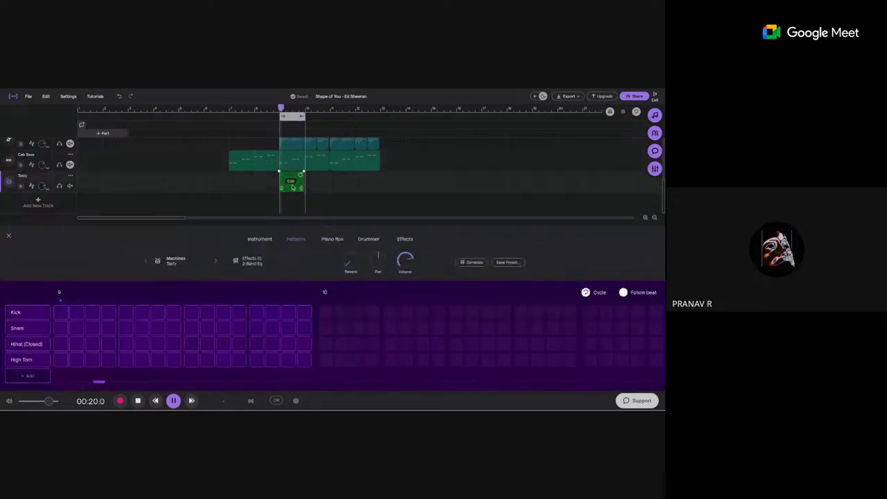
# - Program bar 9 with Kick hits on steps 1, 4, 9 and 12 and Snare hits on steps 7 and 15
pyautogui.click(61, 312)
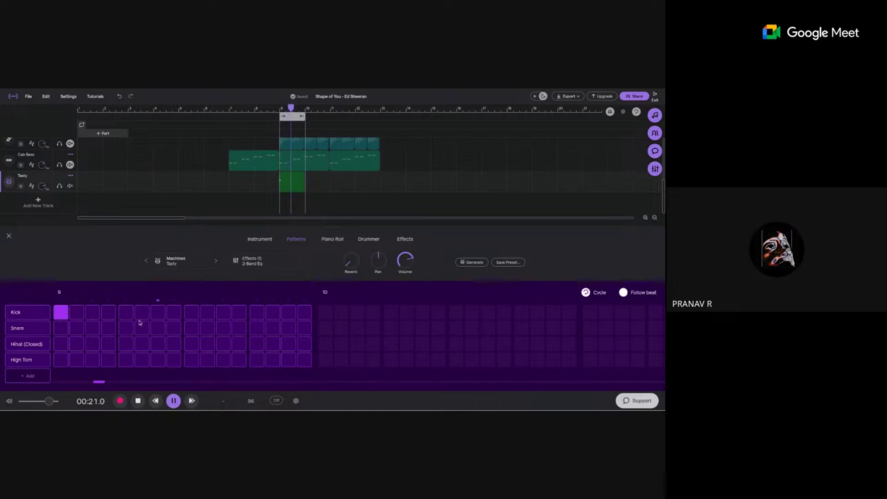
pyautogui.click(109, 312)
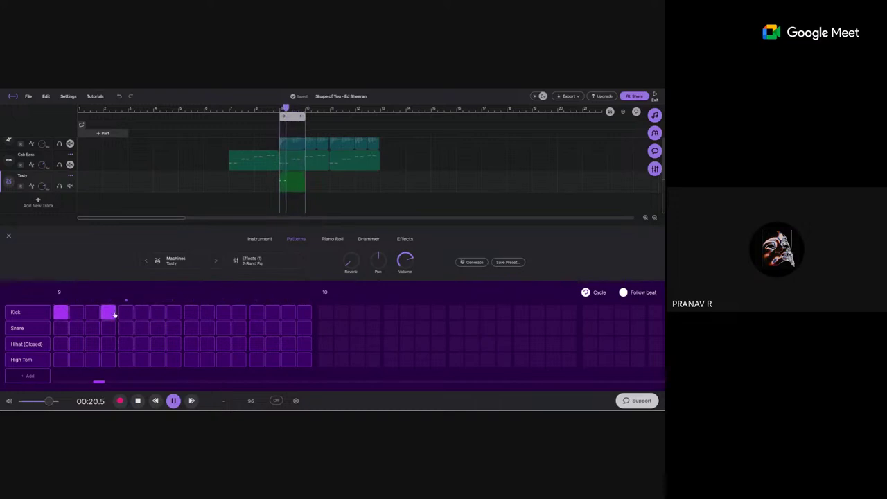
pyautogui.click(161, 330)
pyautogui.click(192, 313)
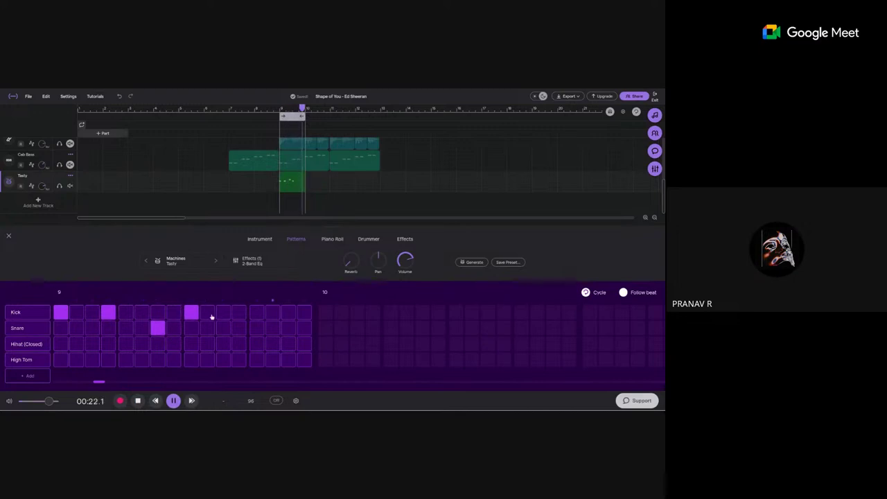
pyautogui.click(240, 314)
pyautogui.click(290, 330)
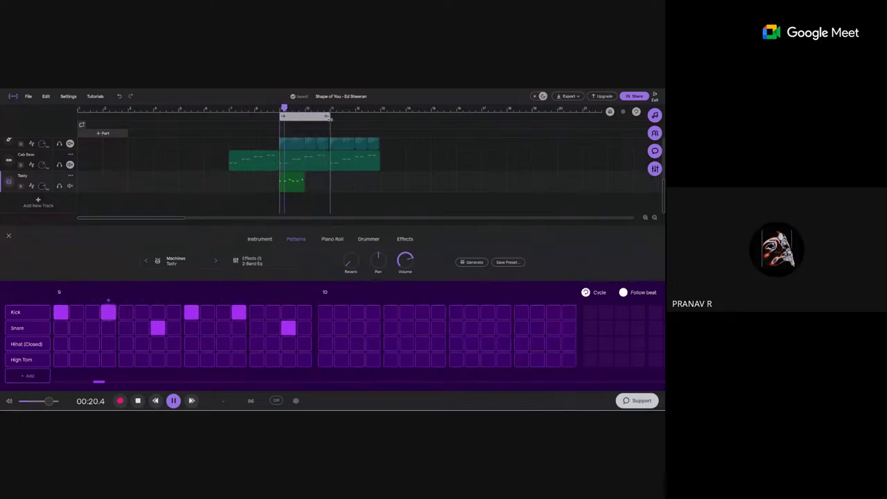
# - With the cycle extended through bar 10, add Kick hits there on steps 1, 4, 9 and 12 and Snare hits on 7 and 15
pyautogui.click(326, 313)
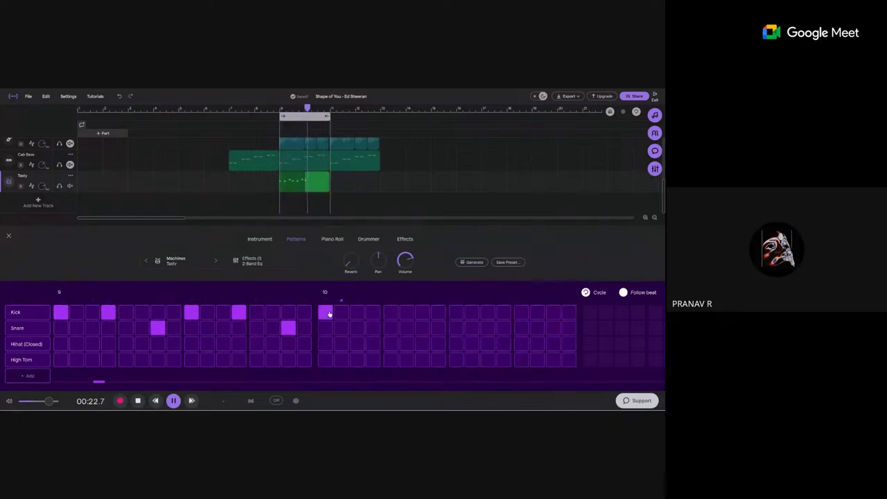
pyautogui.click(373, 313)
pyautogui.click(456, 313)
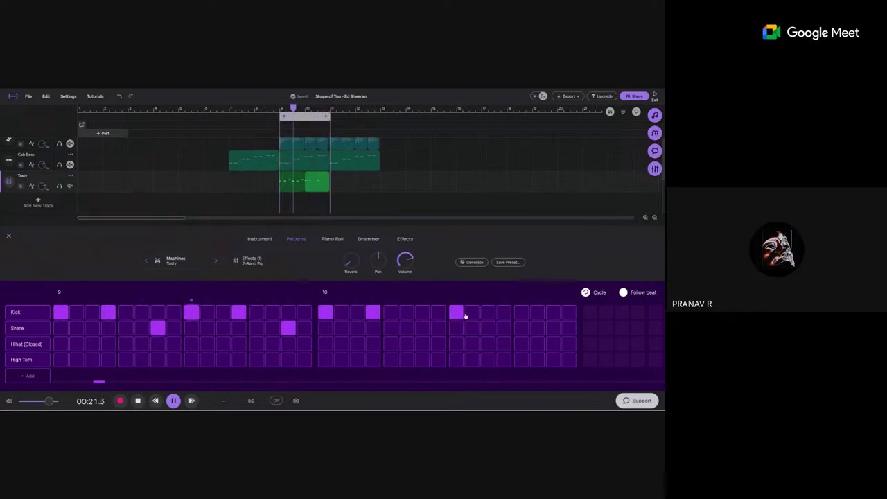
pyautogui.click(504, 313)
pyautogui.click(423, 329)
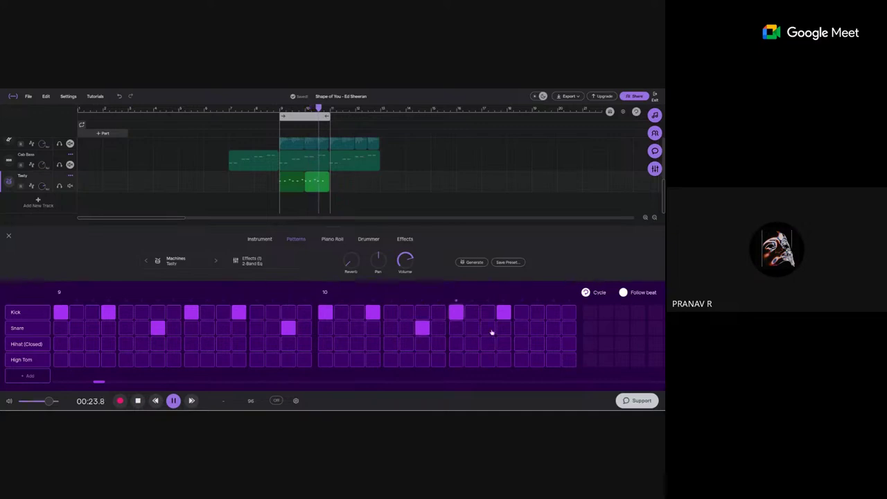
pyautogui.click(554, 329)
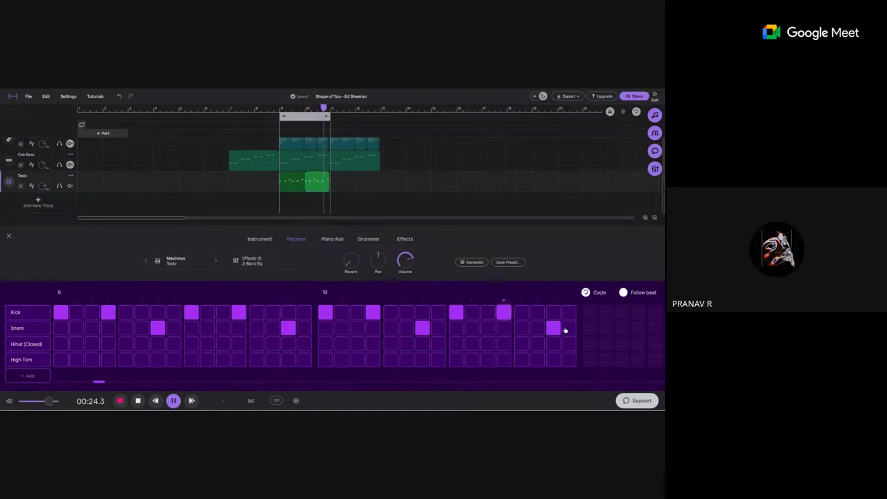
# - Replace the Snare hit on step 15 of bar 10 with Snare hits on steps 14 and 16
pyautogui.click(553, 329)
pyautogui.click(537, 328)
pyautogui.click(569, 327)
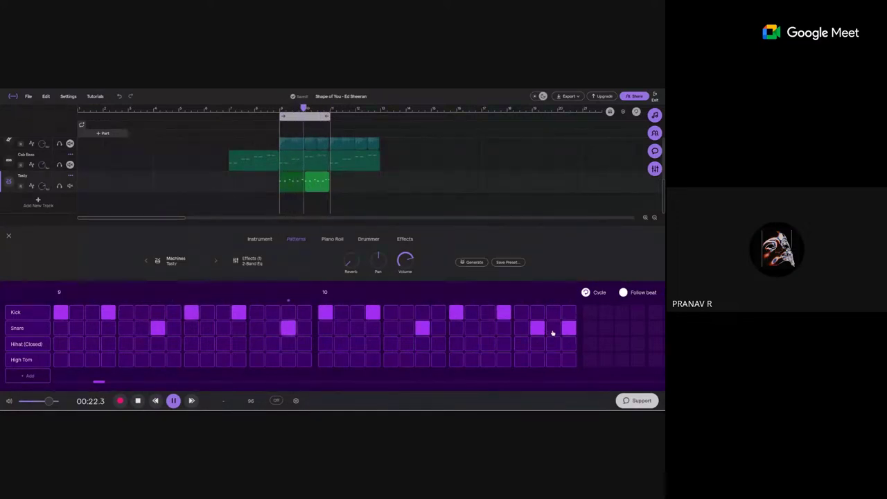
# - Add closed Hihat hits in bar 9 on steps 1, 4, 7, 9, 12 and 15
pyautogui.click(61, 344)
pyautogui.click(92, 345)
pyautogui.click(125, 345)
pyautogui.click(109, 344)
pyautogui.click(94, 345)
pyautogui.click(125, 345)
pyautogui.click(158, 344)
pyautogui.click(191, 344)
pyautogui.click(239, 345)
pyautogui.click(289, 344)
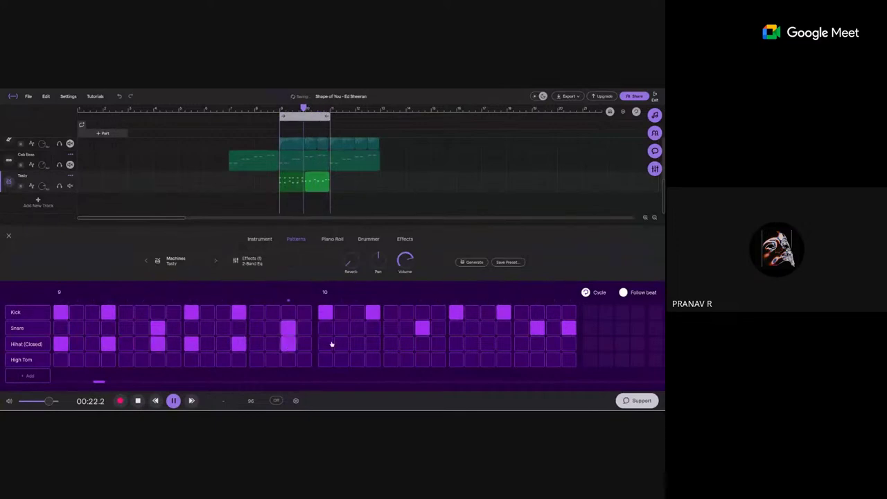
# - Add closed Hihat hits in bar 10 on steps 1, 4, 7, 9, 12, 14, 15 and 16
pyautogui.click(325, 344)
pyautogui.click(373, 345)
pyautogui.click(422, 345)
pyautogui.click(456, 345)
pyautogui.click(505, 345)
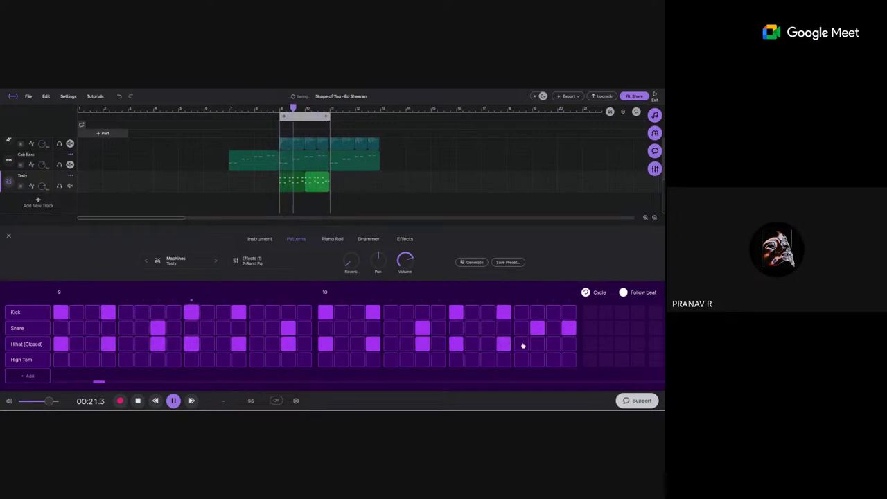
pyautogui.click(536, 345)
pyautogui.click(553, 345)
pyautogui.click(570, 344)
# - Try a High Tom hit on step 4 of bar 9 and remove it again
pyautogui.click(108, 362)
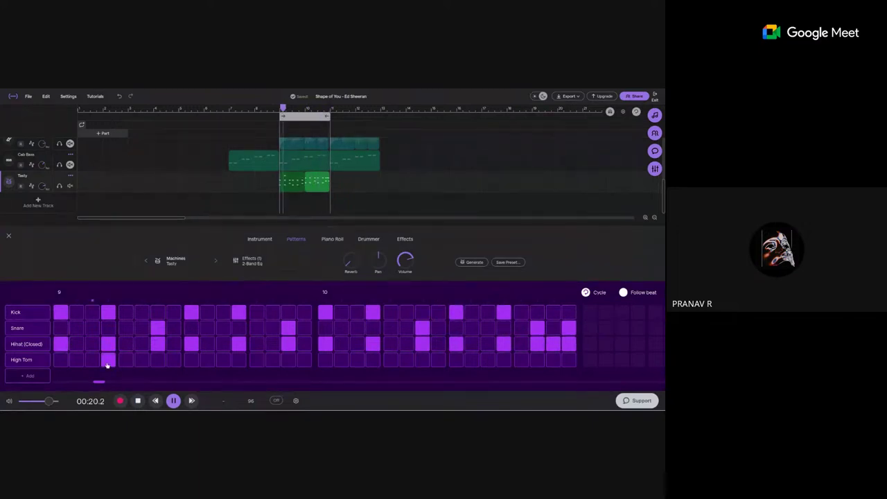
pyautogui.click(108, 362)
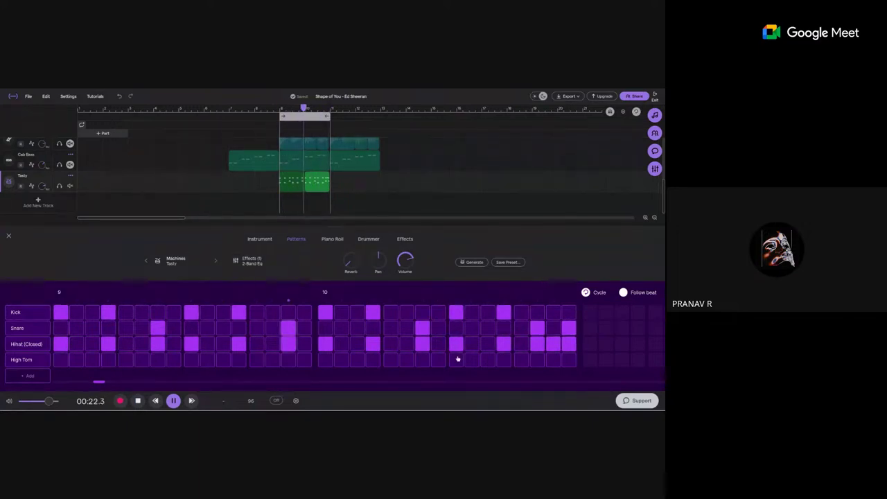
# - Add a High Tom hit on step 15 of bar 10 and audition the looped drum pattern
pyautogui.click(553, 361)
pyautogui.moveTo(33, 362)
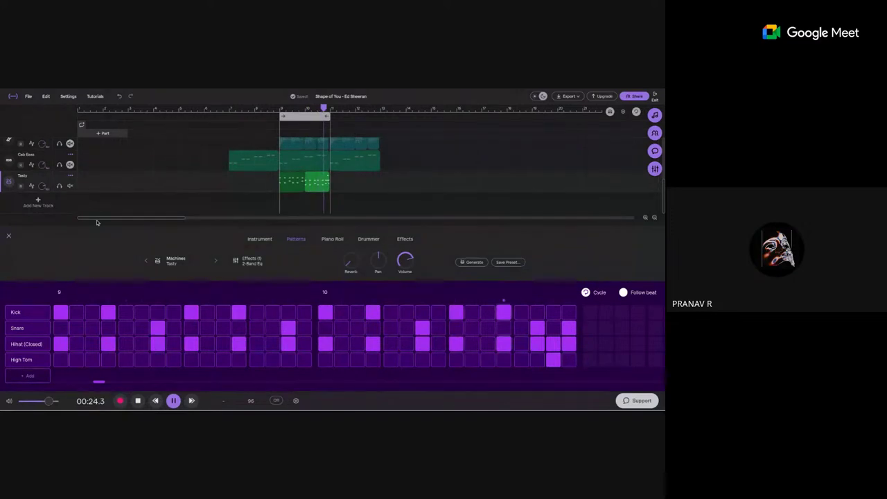
pyautogui.press('space')
# - Unmute the Cab Bass, Mic, Ocean Town, GuitarPerc, Milk Pluck and Xylophone tracks
pyautogui.hotkey('ctrl', 'z')
pyautogui.click(70, 184)
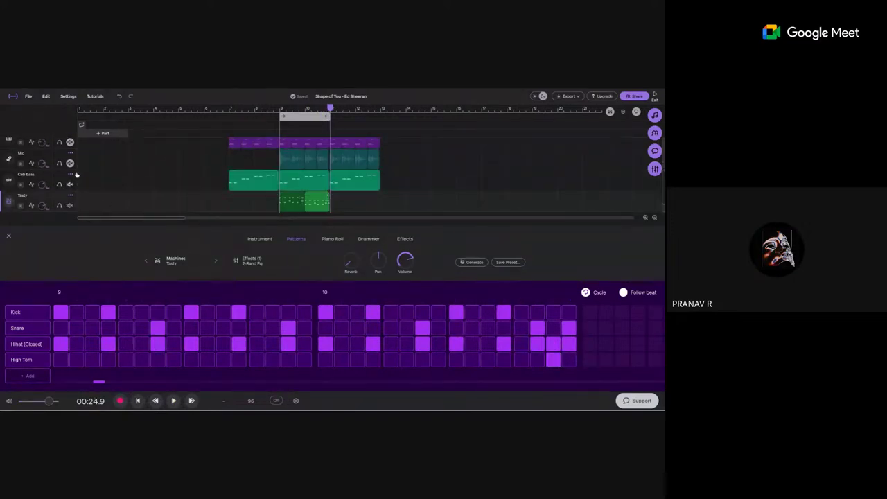
pyautogui.scroll(3, 70, 173)
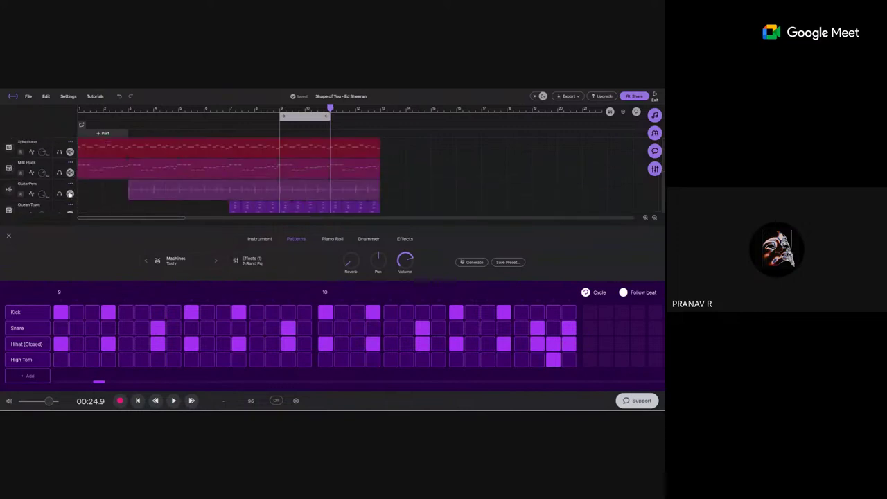
pyautogui.click(70, 194)
pyautogui.click(70, 173)
pyautogui.click(69, 152)
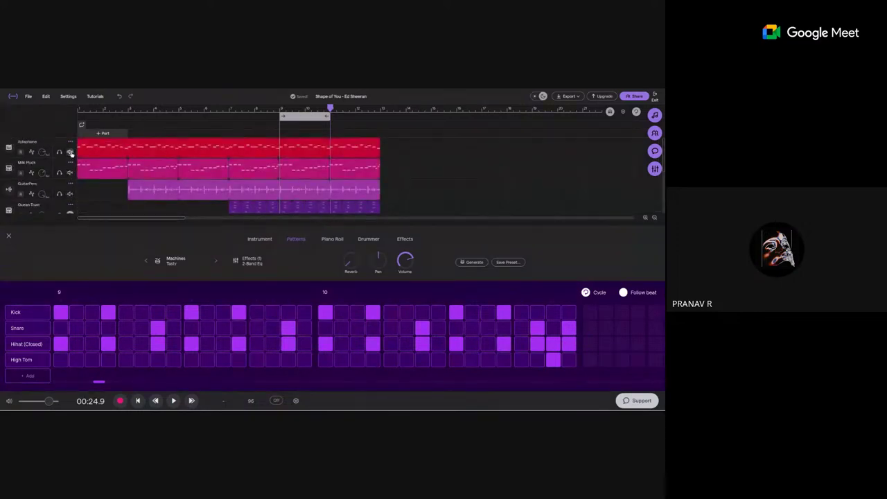
pyautogui.scroll(-5, 70, 169)
pyautogui.scroll(1, 208, 179)
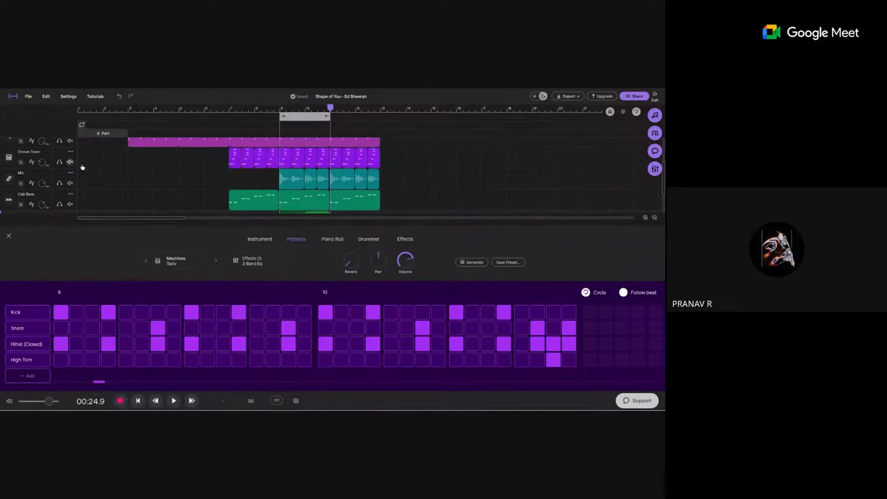
pyautogui.scroll(-1, 244, 184)
# - Turn off cycle playback and repeat the two-bar Tasty drum pattern through the end of bar 12
pyautogui.click(308, 119)
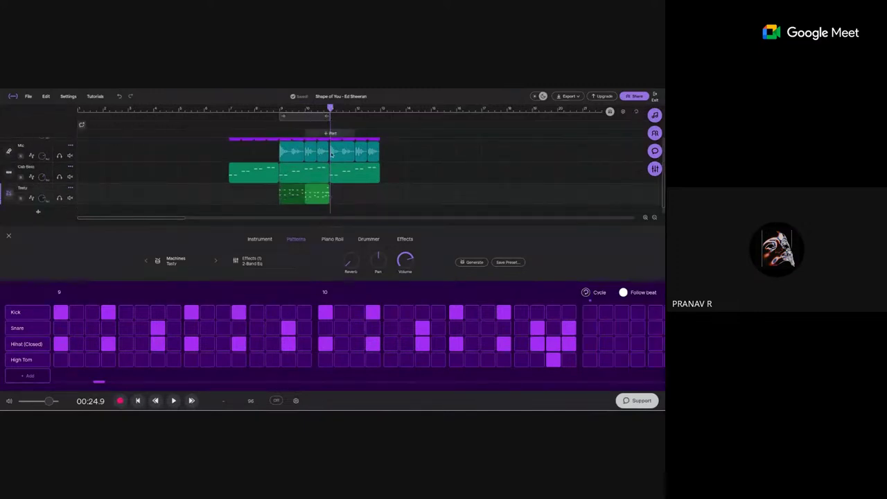
pyautogui.scroll(5, 340, 203)
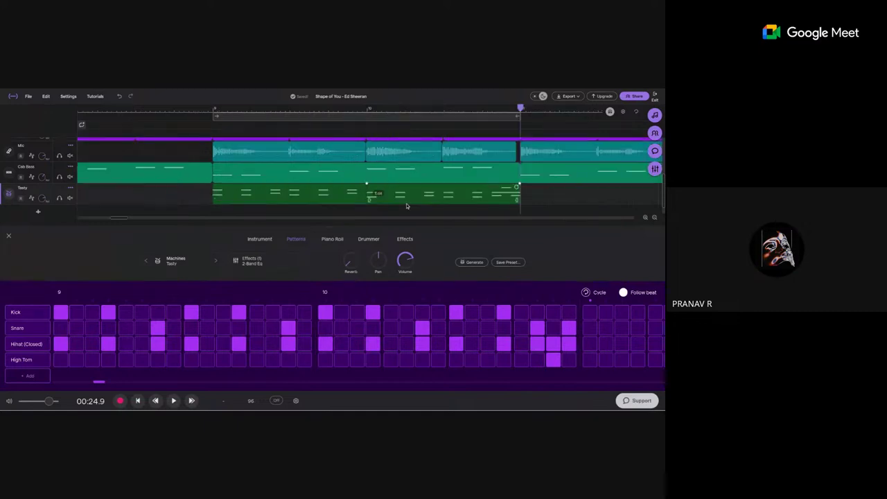
pyautogui.press('End')
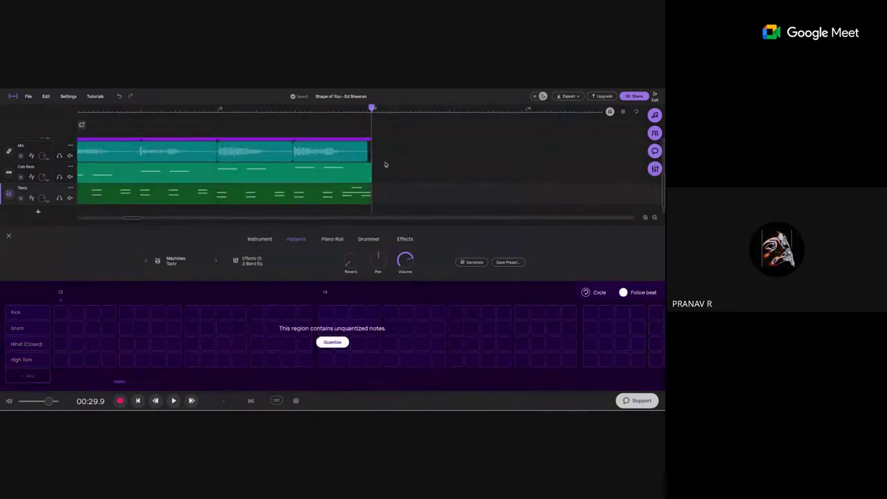
pyautogui.scroll(-5, 383, 163)
pyautogui.scroll(-3, 384, 163)
# - Play the full arrangement from bar 9 to check the drums against the other tracks
pyautogui.click(116, 109)
pyautogui.scroll(-3, 157, 167)
pyautogui.scroll(-3, 153, 163)
pyautogui.press('space')
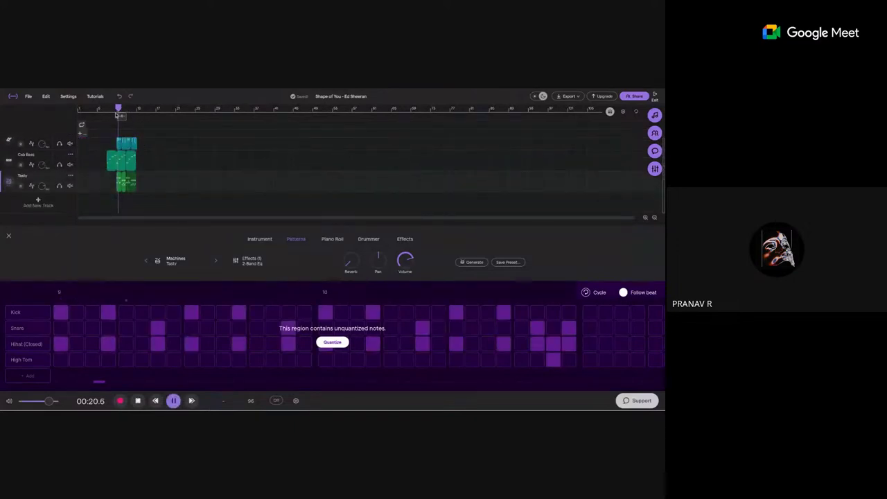
pyautogui.scroll(3, 105, 158)
pyautogui.scroll(2, 105, 158)
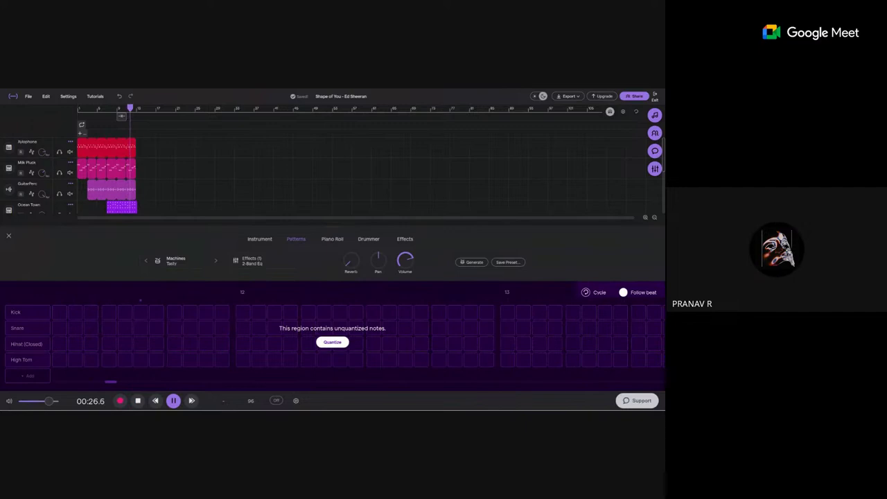
pyautogui.scroll(-2, 94, 170)
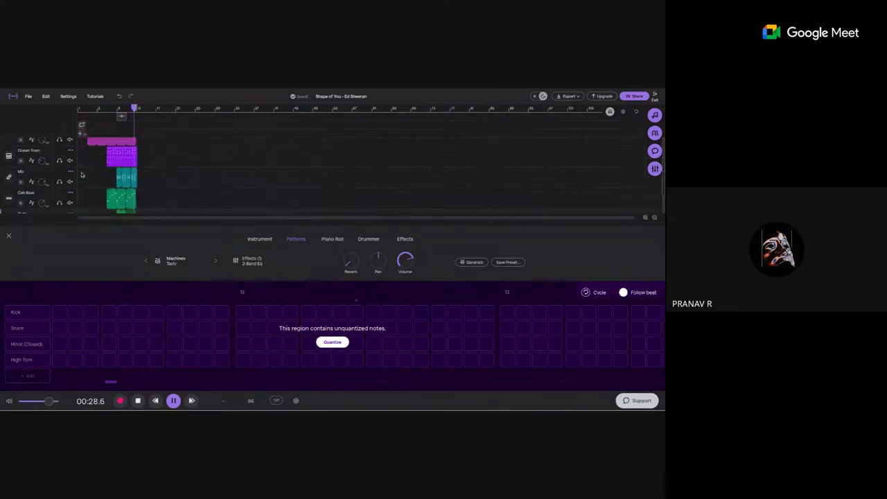
# - Adjust the Mic track's volume and replay the section to check the balance
pyautogui.moveTo(43, 179)
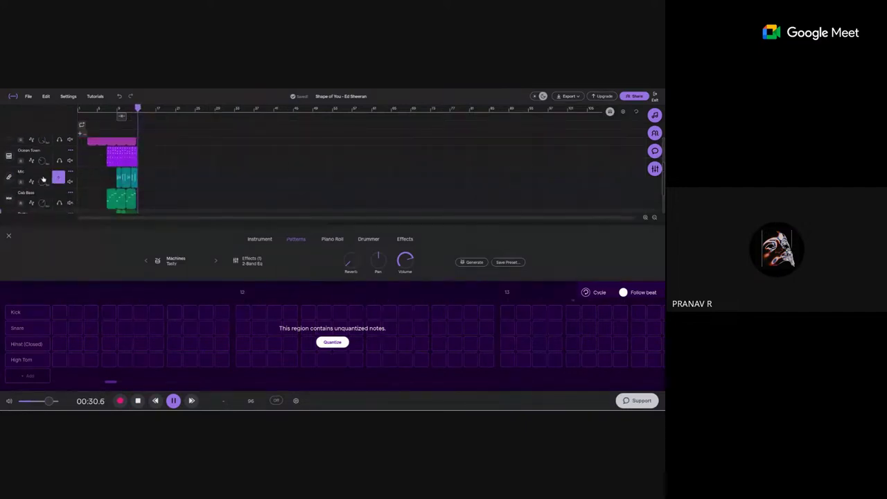
pyautogui.click(43, 175)
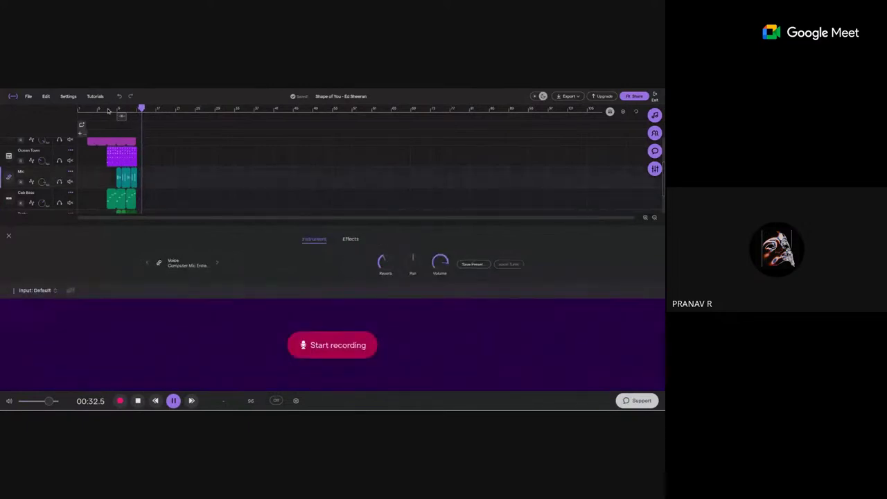
pyautogui.press('space')
pyautogui.press('space')
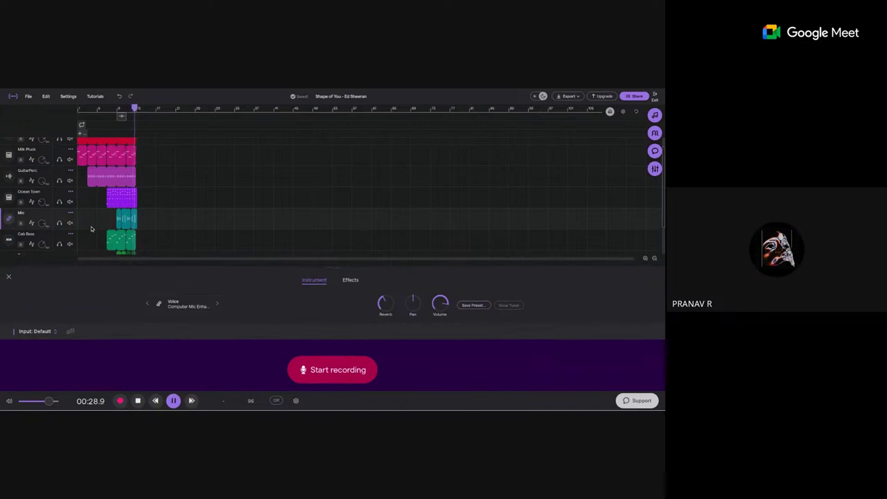
pyautogui.press('space')
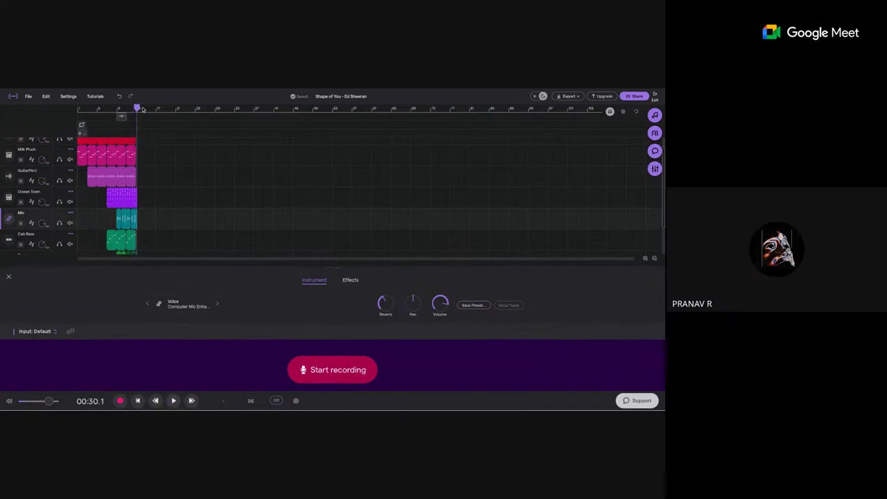
# - Return the playhead to bar 9, open the Mic track's effects and raise the Vocal Pre-amp's tone
pyautogui.click(115, 109)
pyautogui.scroll(5, 208, 202)
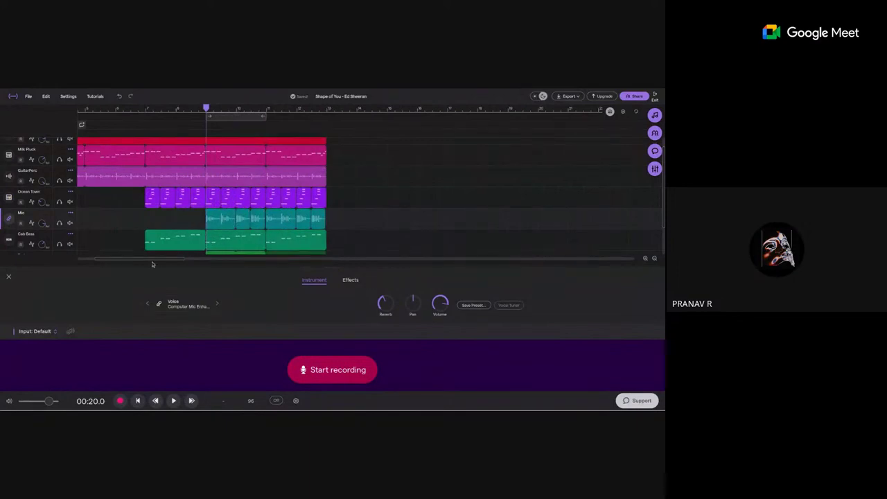
pyautogui.click(350, 281)
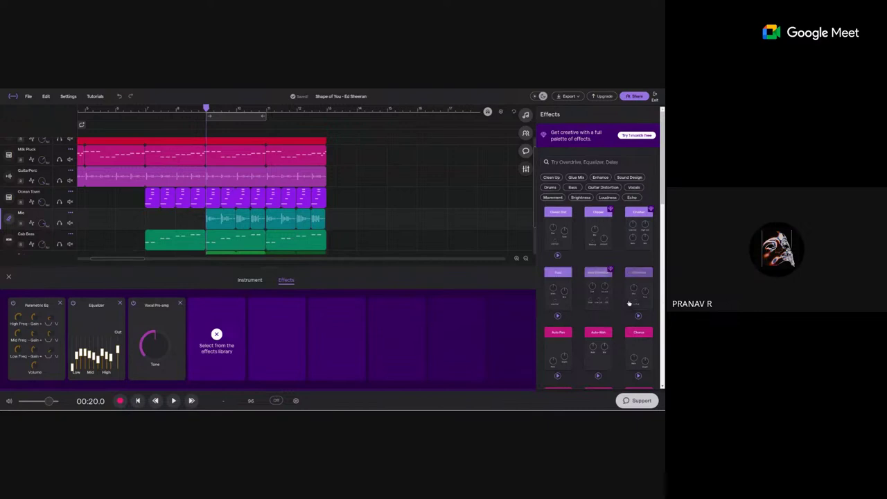
pyautogui.scroll(-5, 574, 151)
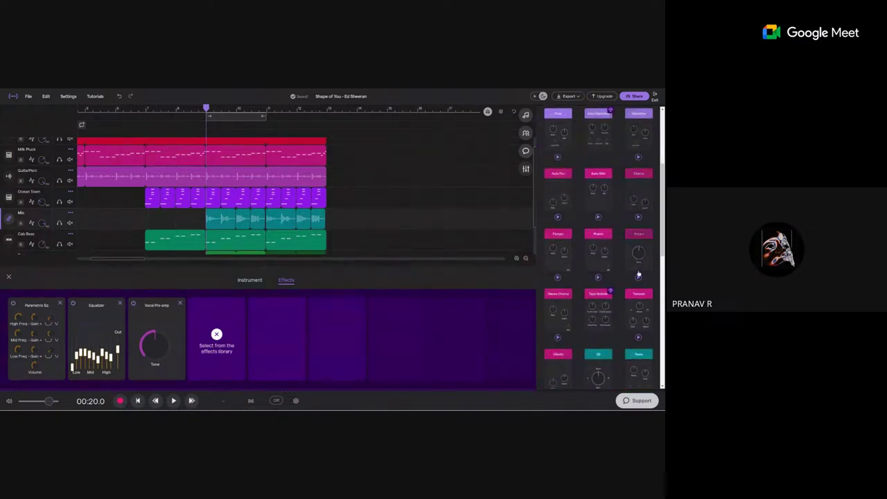
pyautogui.scroll(-2, 603, 305)
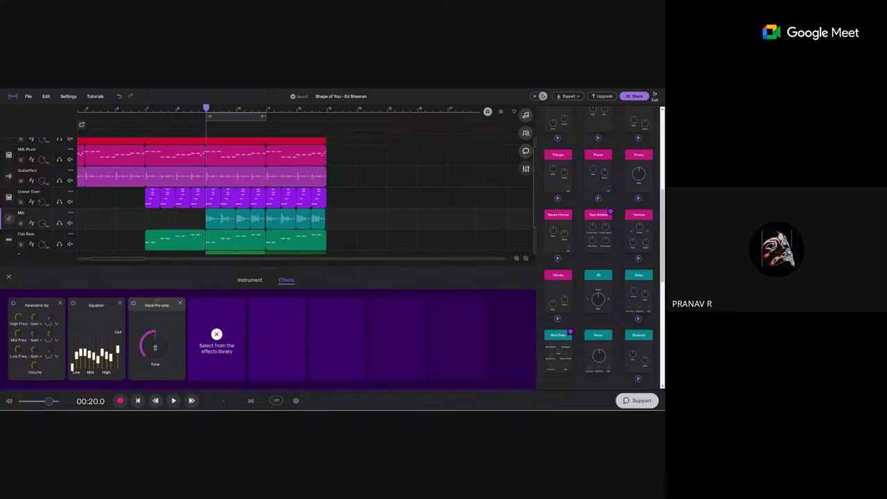
pyautogui.moveTo(156, 347); pyautogui.dragTo(158, 323)
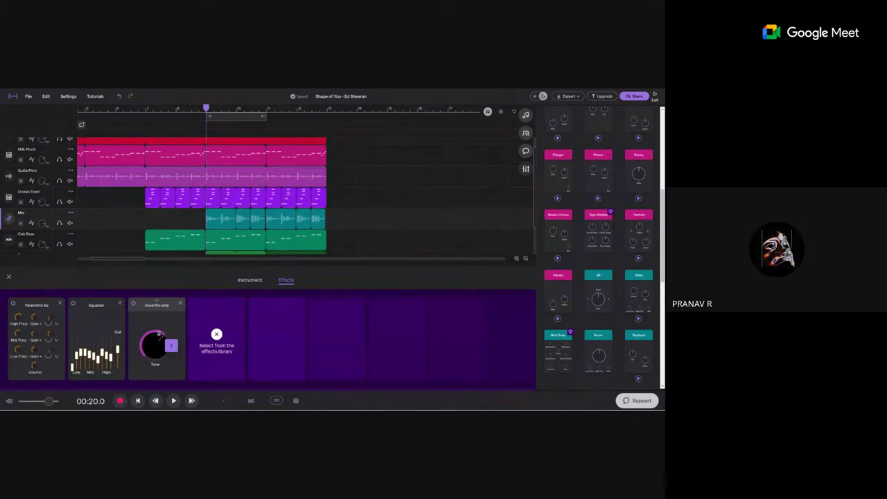
# - Try a Dynamics Compressor effect on the Mic track and remove it again
pyautogui.scroll(10, 589, 318)
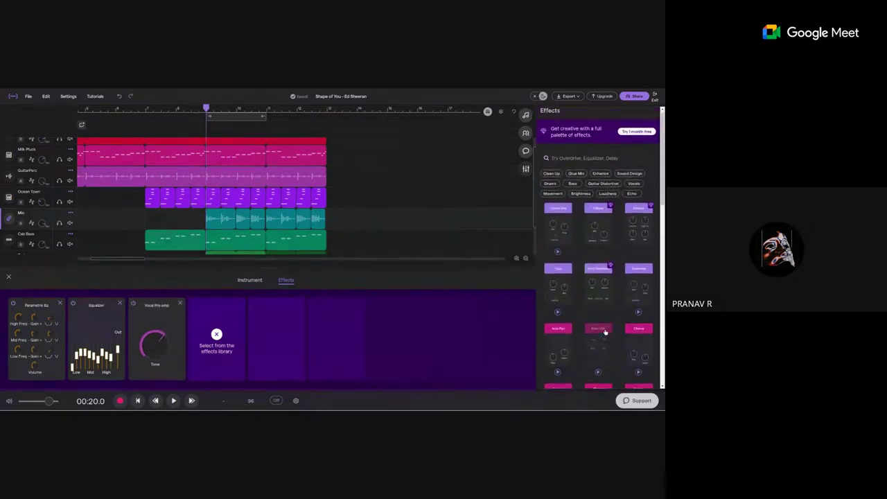
pyautogui.scroll(-10, 589, 318)
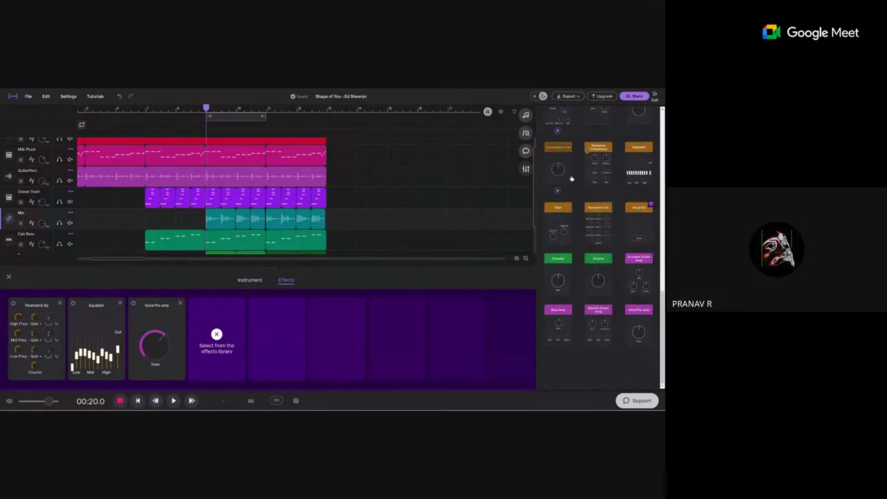
pyautogui.moveTo(595, 179); pyautogui.dragTo(217, 340)
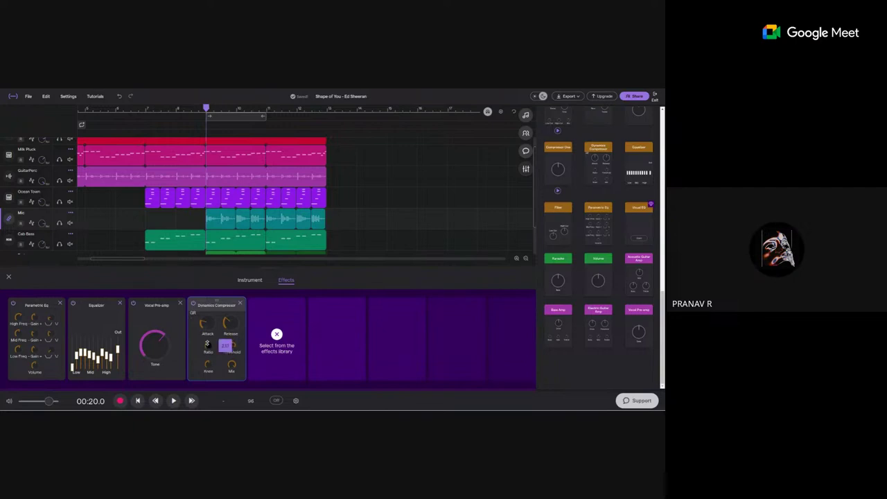
pyautogui.click(241, 306)
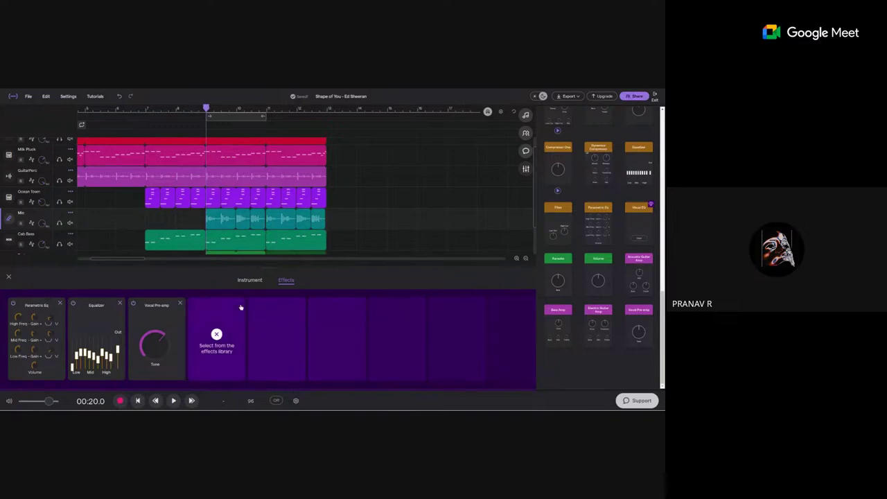
# - Add the Compressor One effect to the Mic track, increase its amount and audition the section from bar 9
pyautogui.click(554, 168)
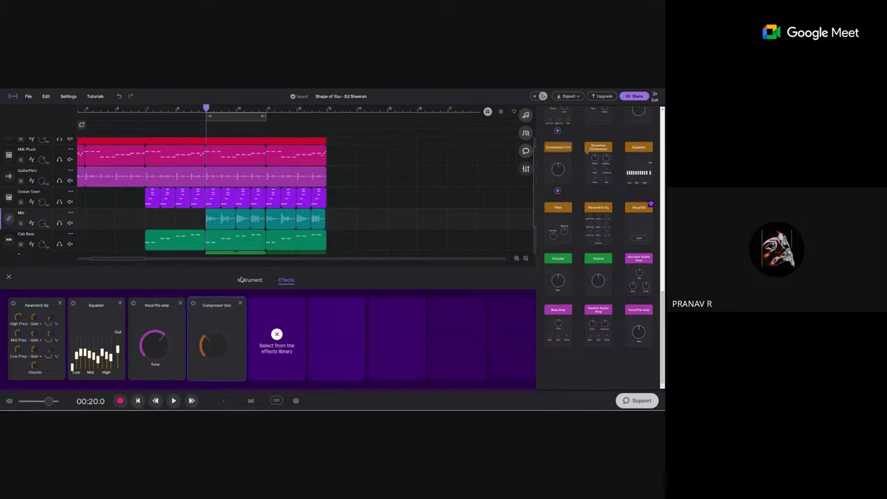
pyautogui.moveTo(209, 344)
pyautogui.moveTo(209, 345); pyautogui.dragTo(210, 331)
pyautogui.press('space')
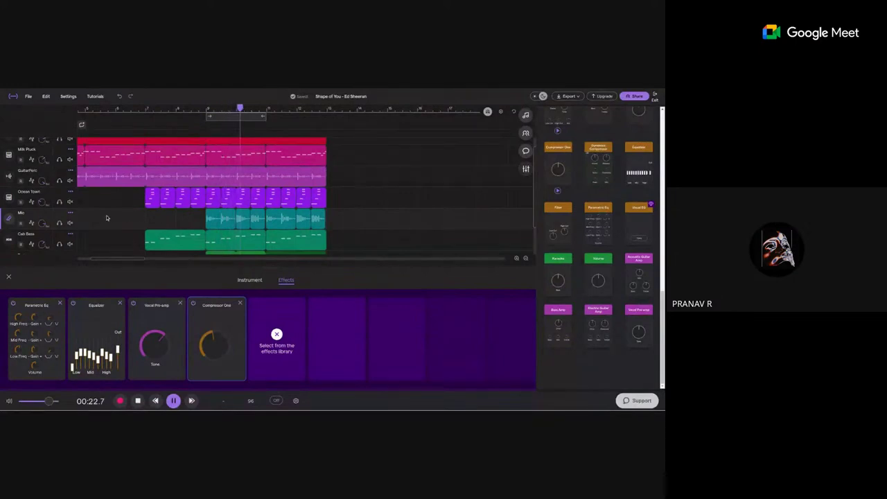
pyautogui.press('space')
# - Lower the Vocal Pre-amp's tone on the Mic track, audition the result and close the effects editor
pyautogui.moveTo(154, 343)
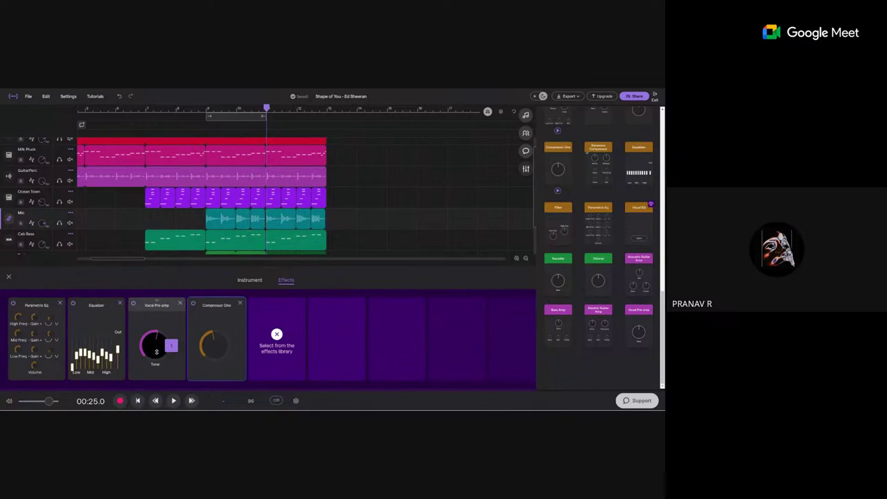
pyautogui.moveTo(159, 364); pyautogui.dragTo(159, 360)
pyautogui.press('space')
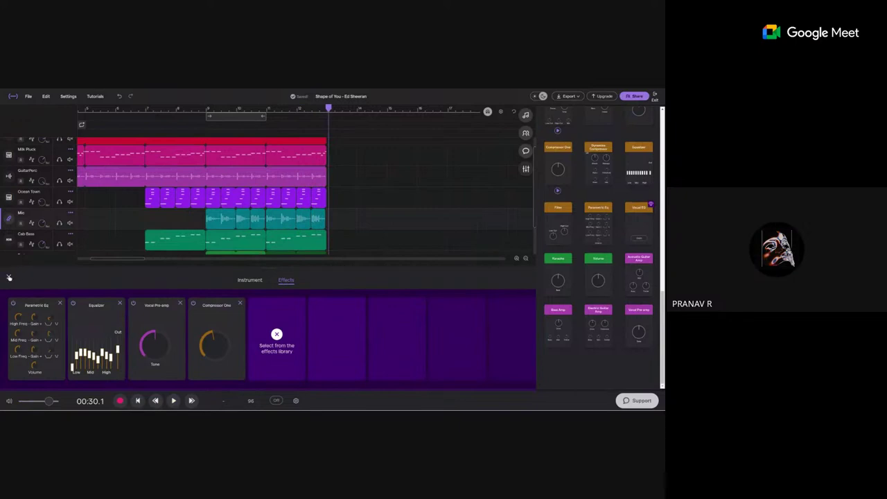
pyautogui.click(9, 277)
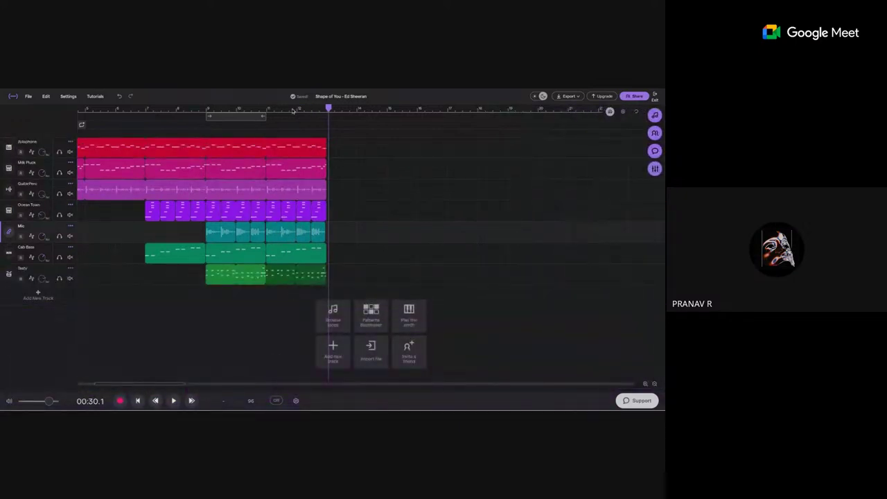
# - Stretch the cycle region over bars 1 to 12, enable cycling and play the whole arrangement
pyautogui.moveTo(246, 115); pyautogui.dragTo(62, 133)
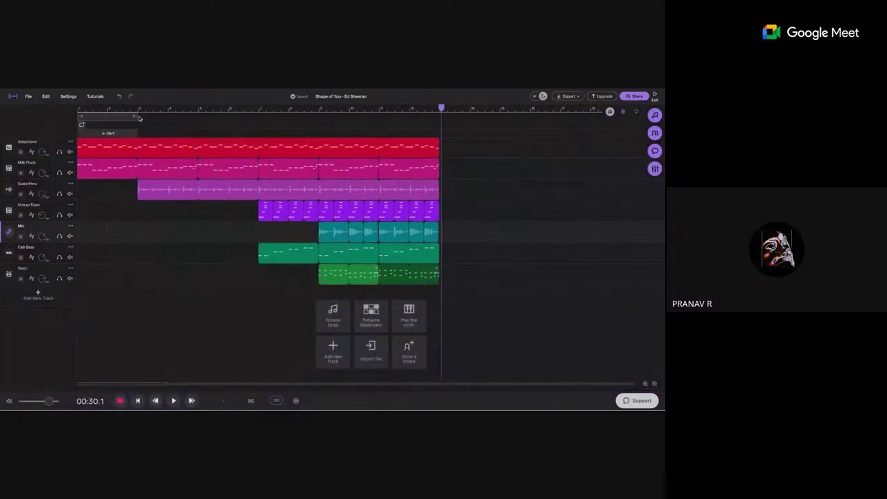
pyautogui.moveTo(142, 119); pyautogui.dragTo(441, 139)
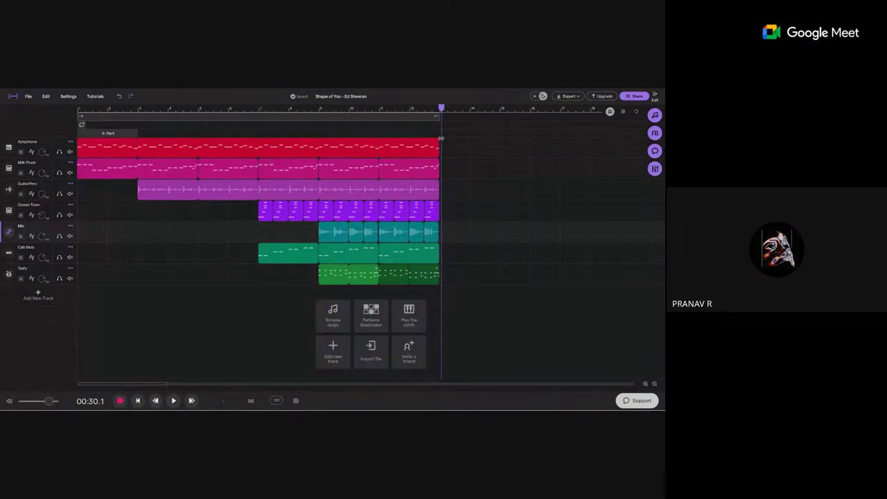
pyautogui.click(192, 118)
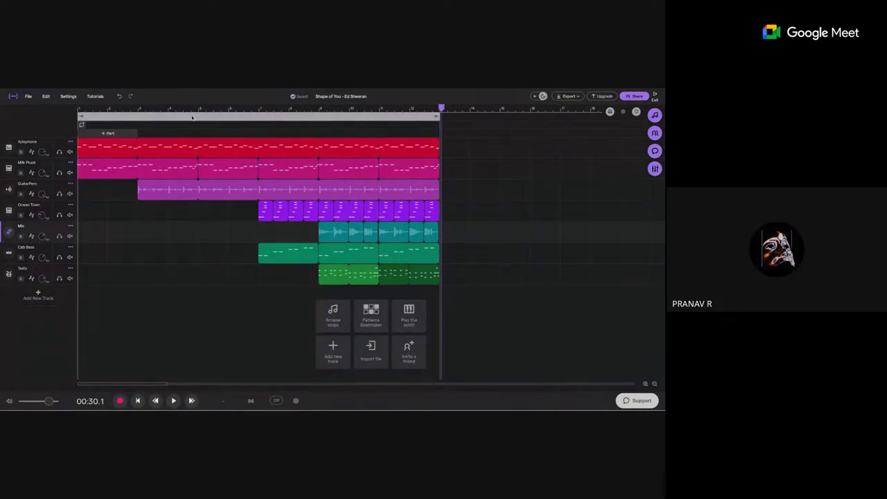
pyautogui.press('space')
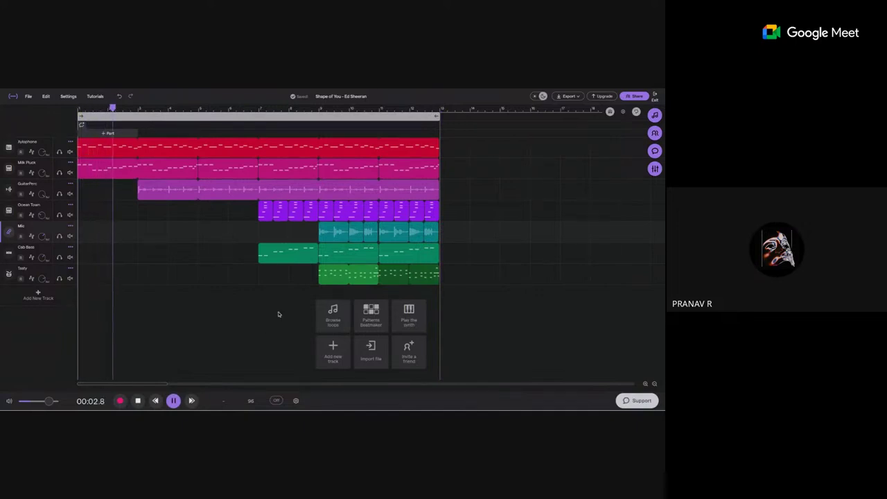
# - Lower the Mic track's volume and return the playhead to the start of the song
pyautogui.moveTo(43, 236); pyautogui.dragTo(43, 245)
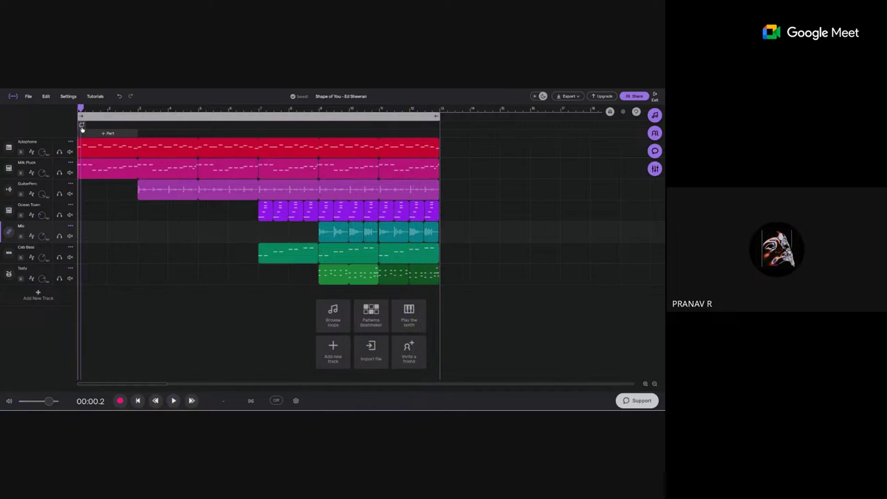
pyautogui.moveTo(81, 108); pyautogui.dragTo(64, 108)
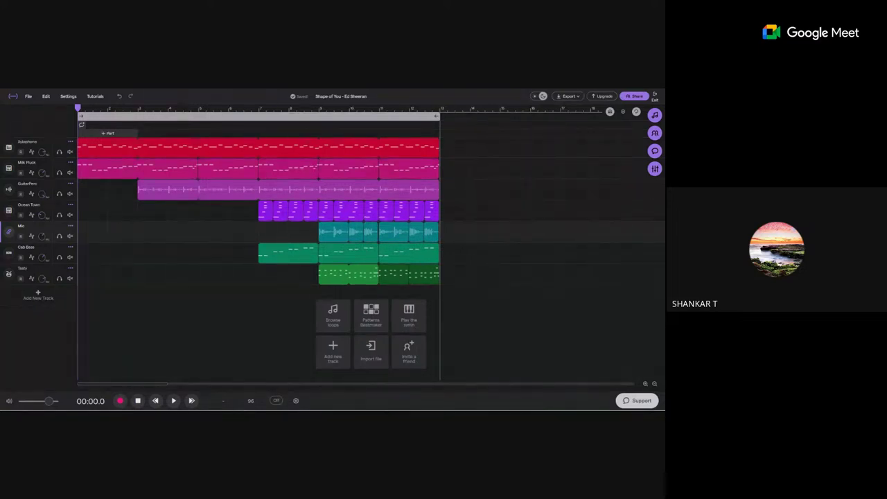
pyautogui.click(58, 233)
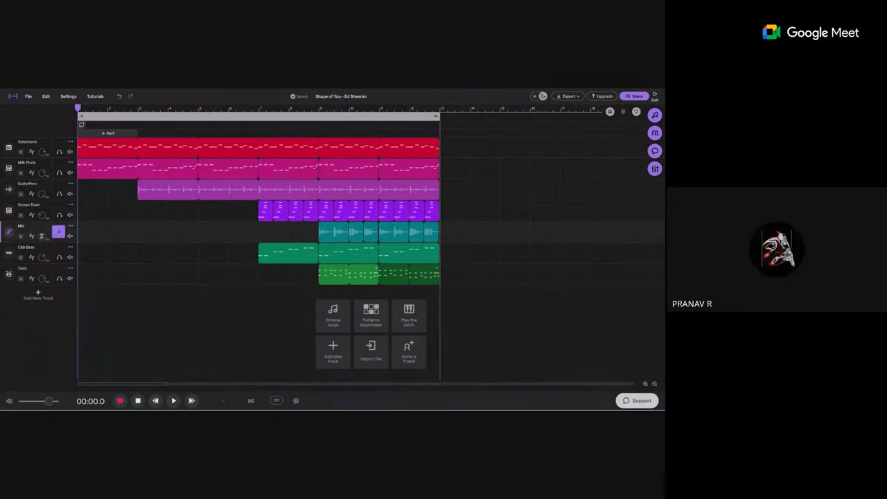
pyautogui.click(59, 236)
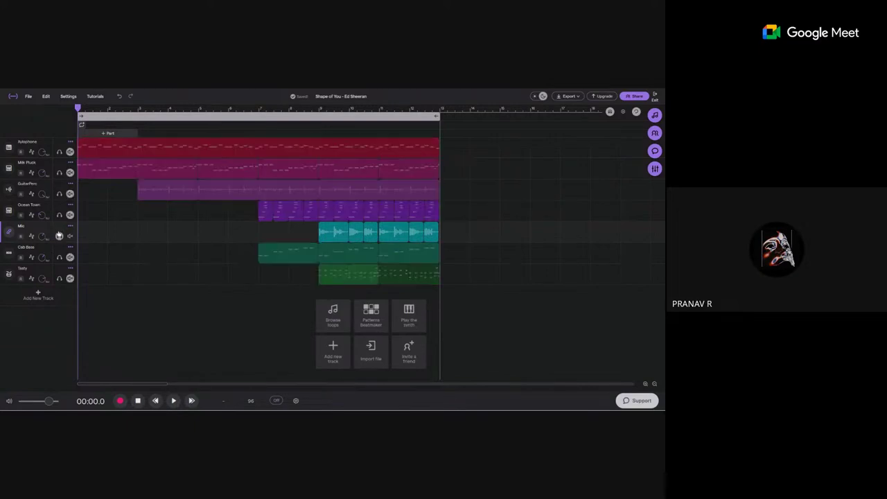
pyautogui.click(59, 235)
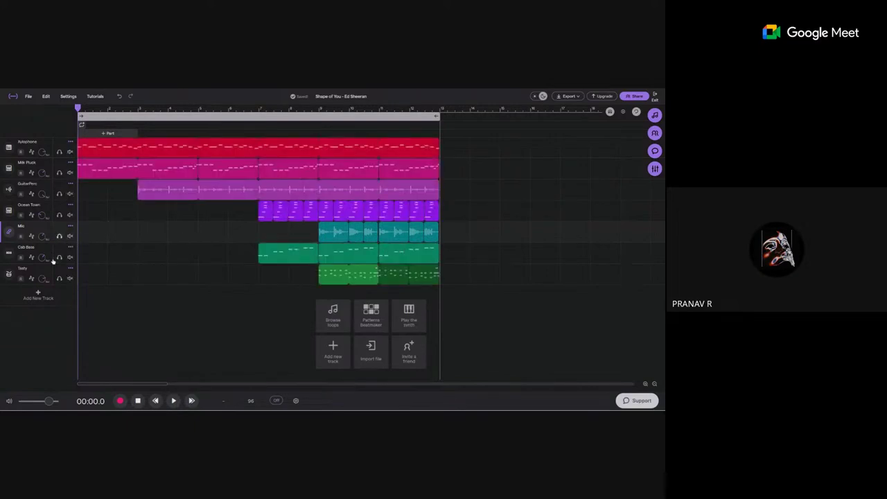
pyautogui.click(71, 227)
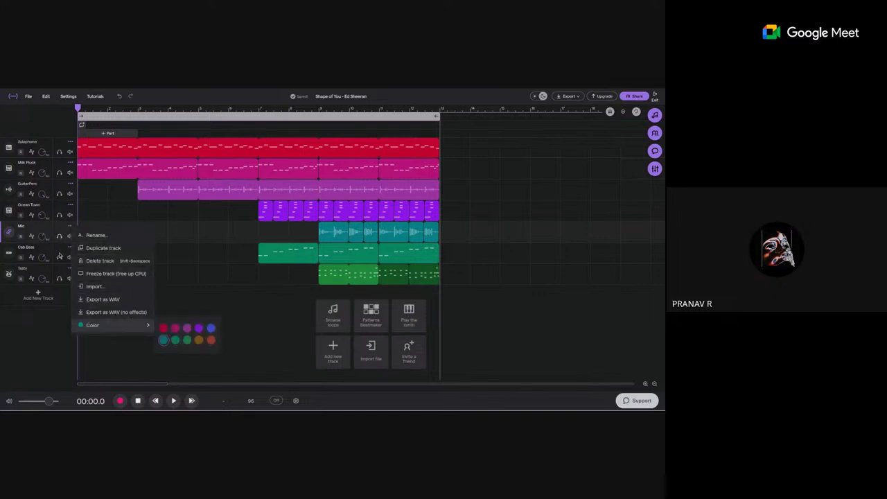
pyautogui.click(45, 235)
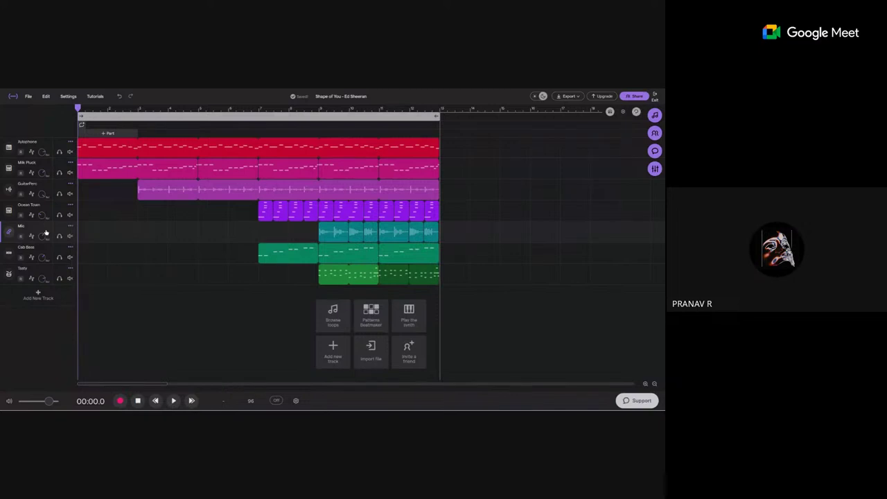
pyautogui.click(59, 235)
pyautogui.click(59, 236)
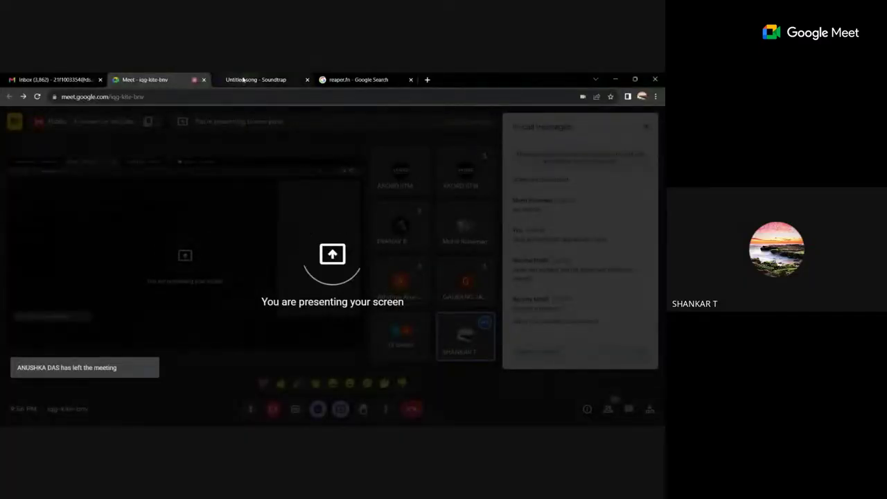
# - Switch to the Untitled song project and trim the end of the first Harpish Heaven region back to bar 9
pyautogui.click(243, 81)
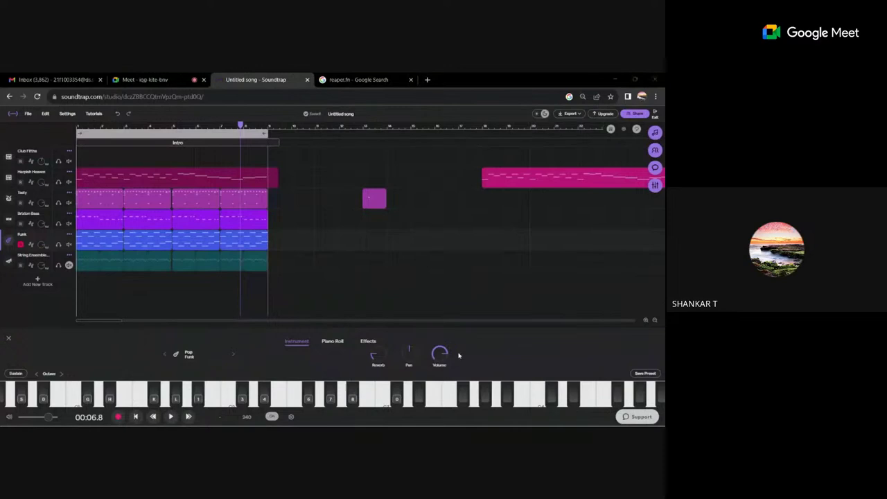
pyautogui.moveTo(443, 361)
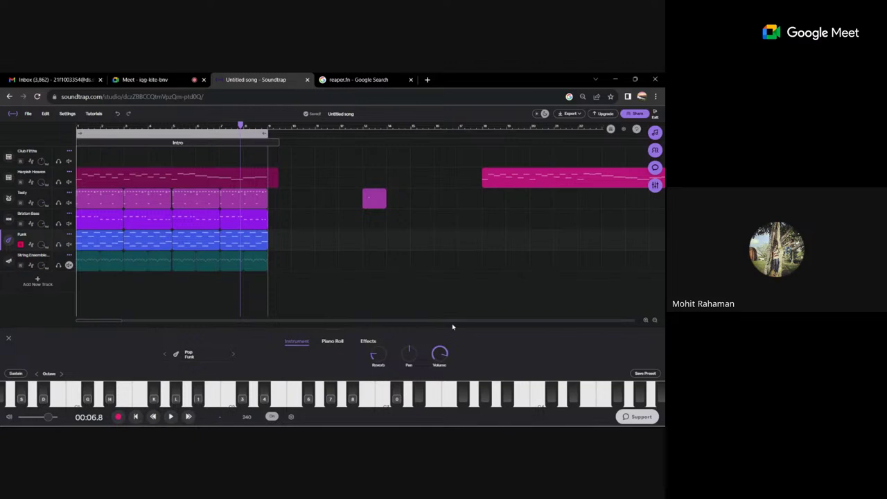
pyautogui.moveTo(448, 353)
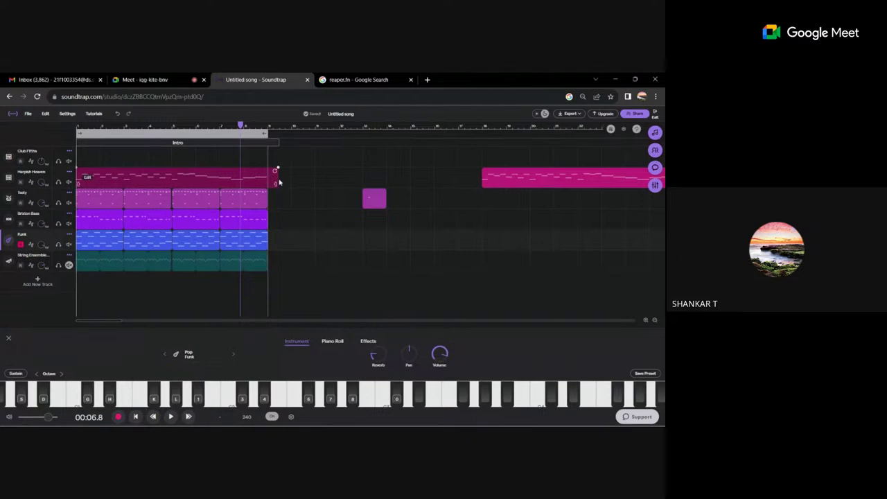
pyautogui.moveTo(266, 179); pyautogui.dragTo(277, 180)
pyautogui.moveTo(278, 175); pyautogui.dragTo(266, 169)
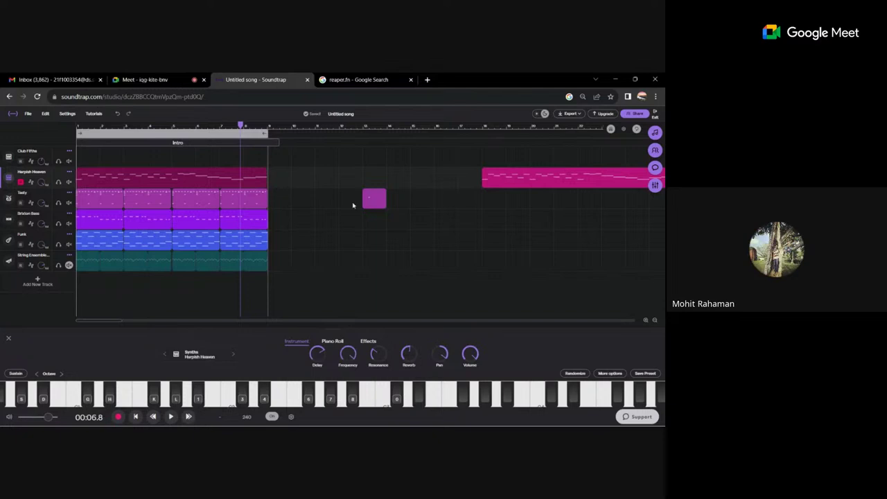
# - Delete the stray Harpish Heaven region near bar 18 and the stray Tasty region near bar 13
pyautogui.rightClick(496, 180)
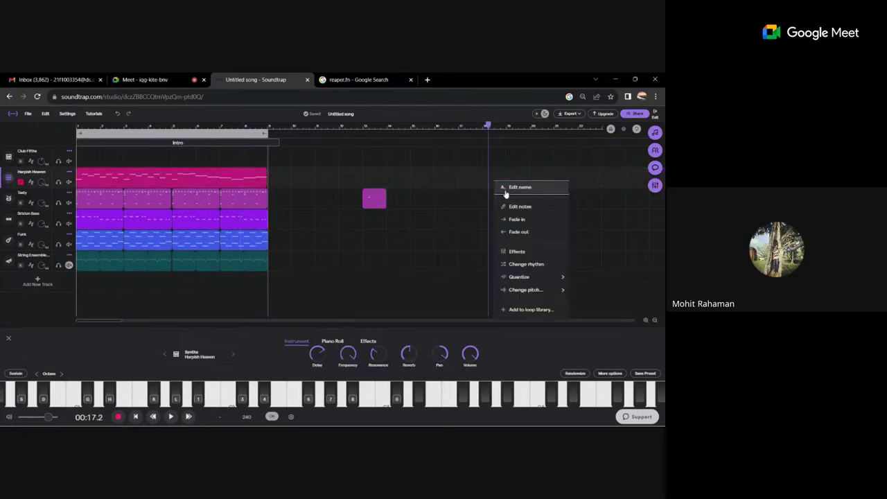
pyautogui.click(374, 199)
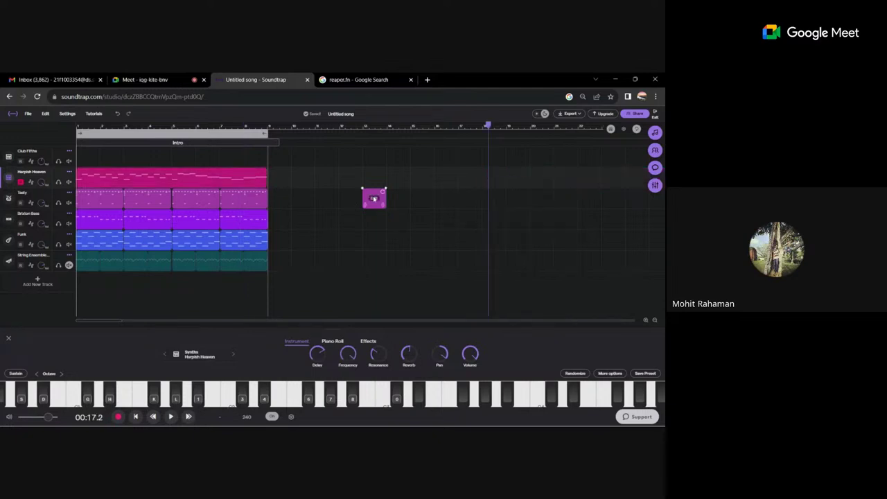
pyautogui.click(369, 201)
pyautogui.press('Delete')
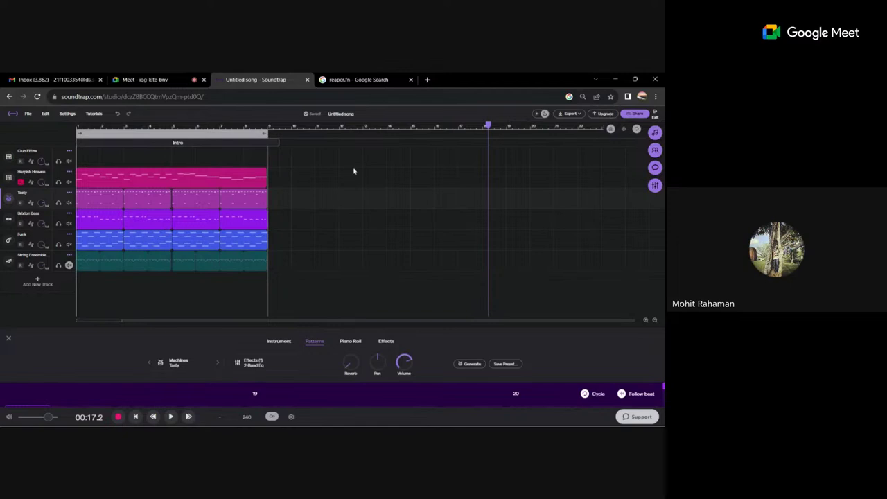
# - Stretch the Harpish Heaven region past bar 11 and trim its end back to bar 9
pyautogui.moveTo(265, 169); pyautogui.dragTo(332, 171)
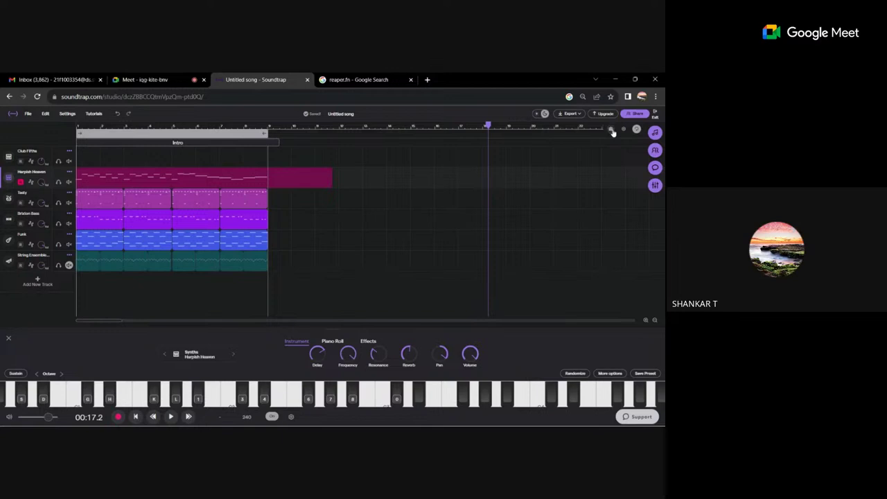
pyautogui.moveTo(334, 182)
pyautogui.moveTo(330, 169); pyautogui.dragTo(265, 196)
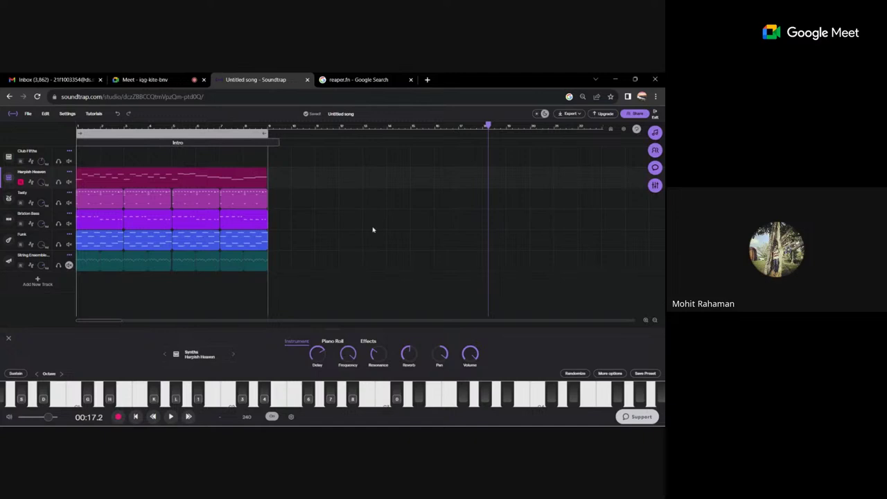
# - Locate the stray Harpish Heaven region near bar 41 and delete it
pyautogui.moveTo(214, 173)
pyautogui.mouseDown()
pyautogui.moveTo(336, 177)
pyautogui.moveTo(303, 180)
pyautogui.moveTo(323, 186)
pyautogui.moveTo(293, 191)
pyautogui.moveTo(365, 181)
pyautogui.moveTo(412, 190)
pyautogui.moveTo(206, 174)
pyautogui.mouseUp()
pyautogui.hscroll(5, 225, 184)
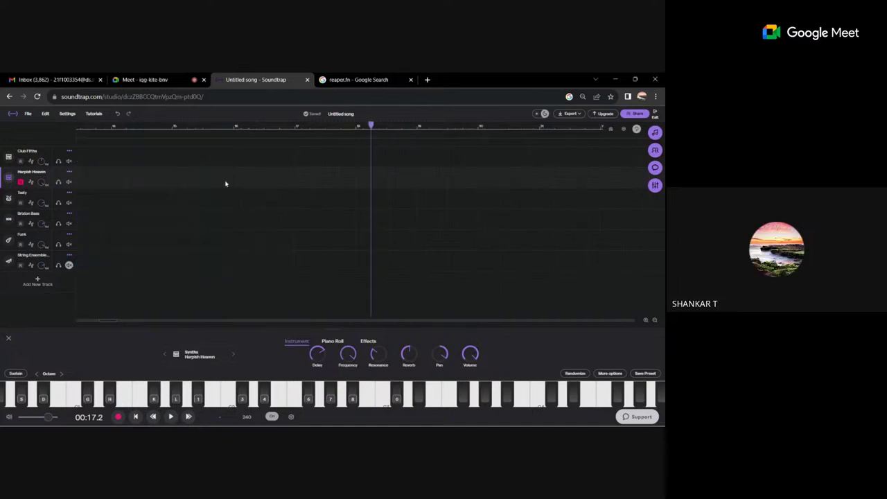
pyautogui.hscroll(-5, 226, 184)
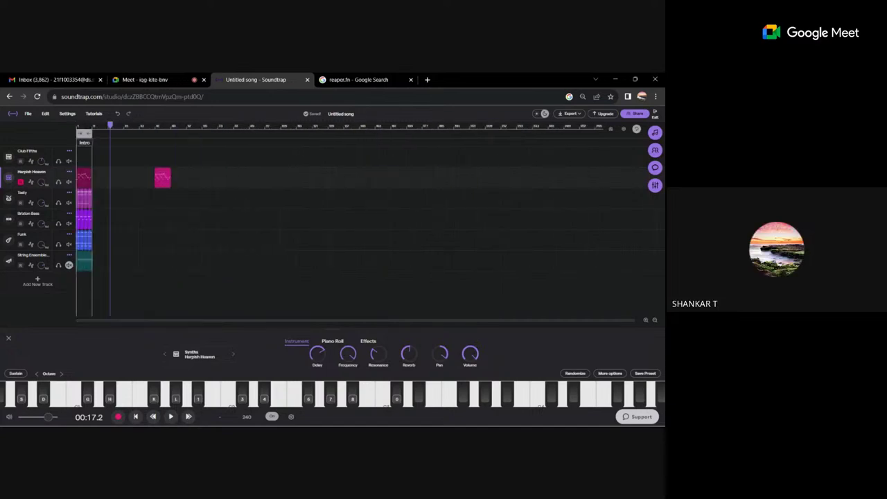
pyautogui.press('Delete')
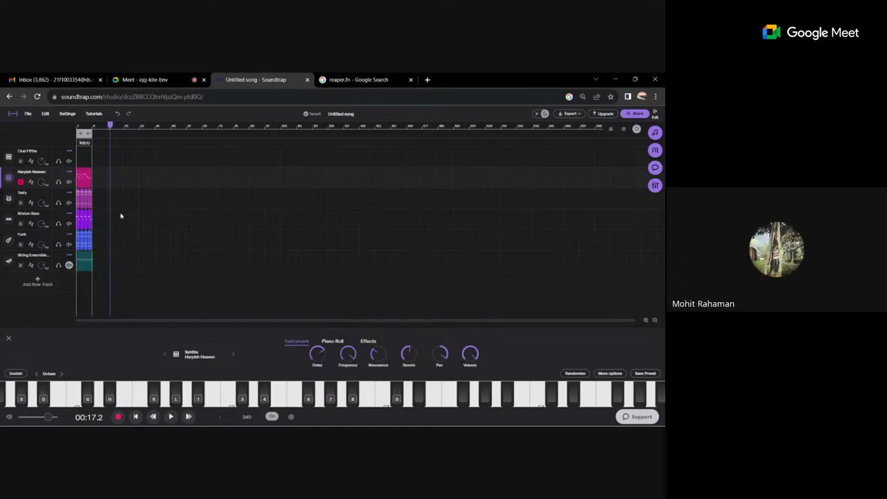
pyautogui.scroll(3, 121, 214)
pyautogui.scroll(3, 120, 217)
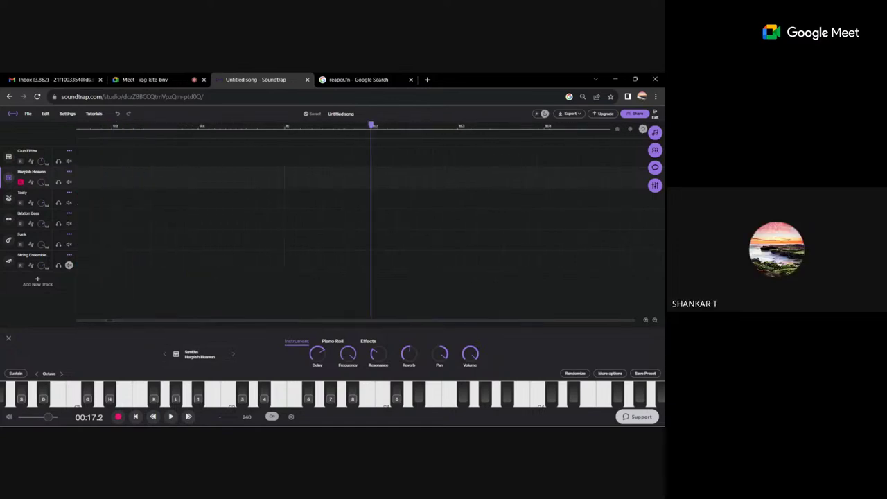
pyautogui.scroll(-5, 120, 217)
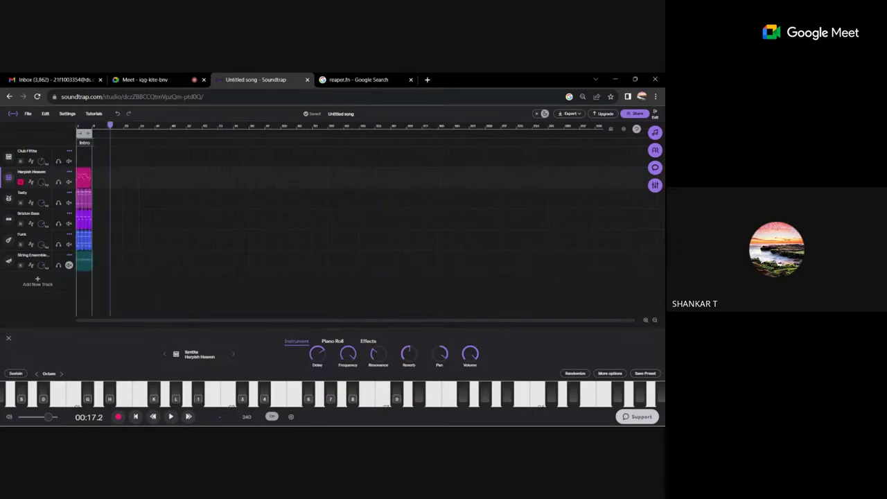
pyautogui.scroll(4, 124, 211)
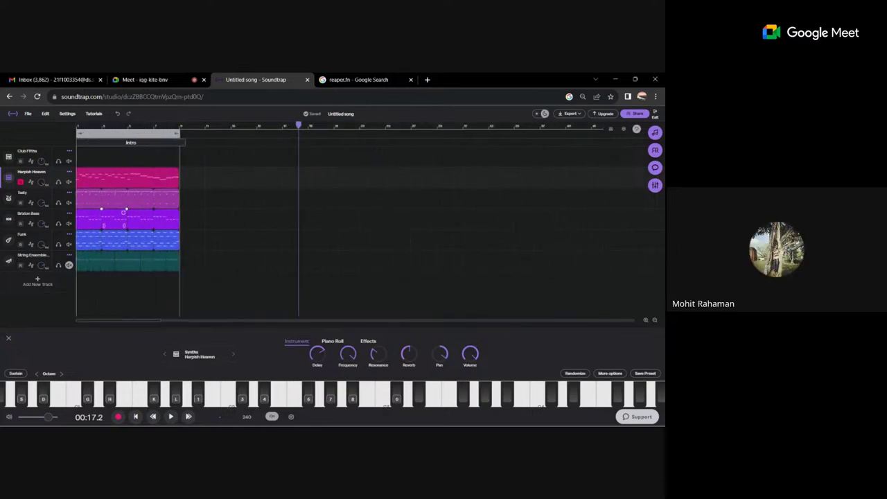
pyautogui.scroll(1, 125, 211)
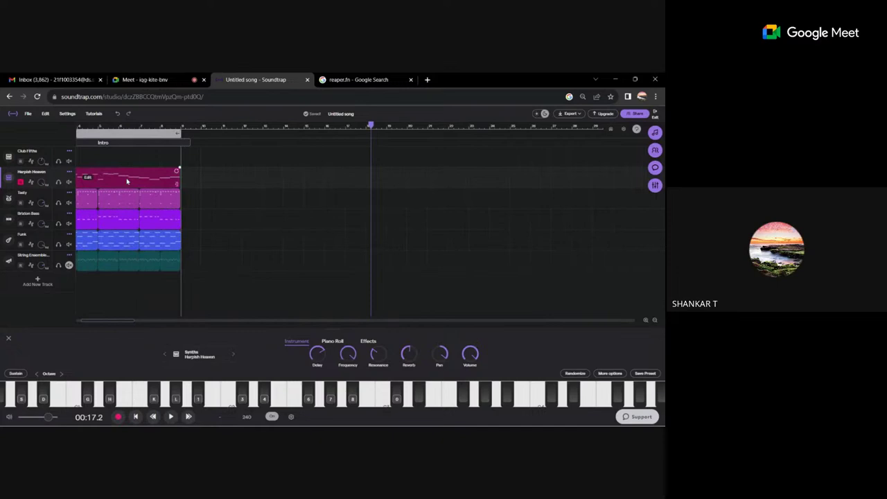
pyautogui.scroll(1, 126, 181)
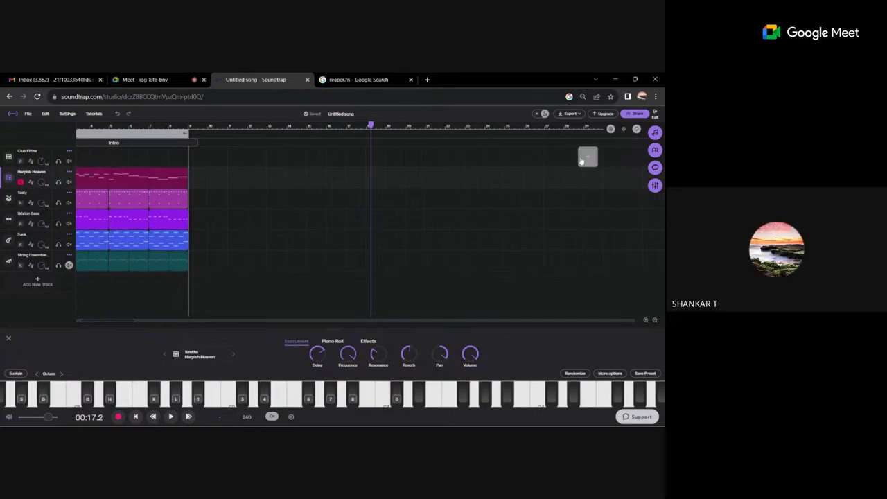
pyautogui.scroll(2, 127, 180)
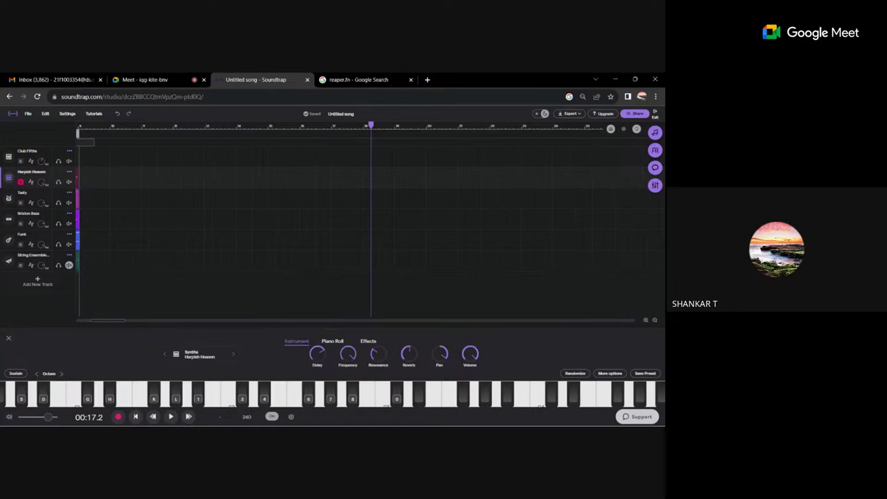
# - Move the playhead back to about 00:02.2 within the Intro section
pyautogui.scroll(-3, 128, 208)
pyautogui.moveTo(273, 126); pyautogui.dragTo(102, 126)
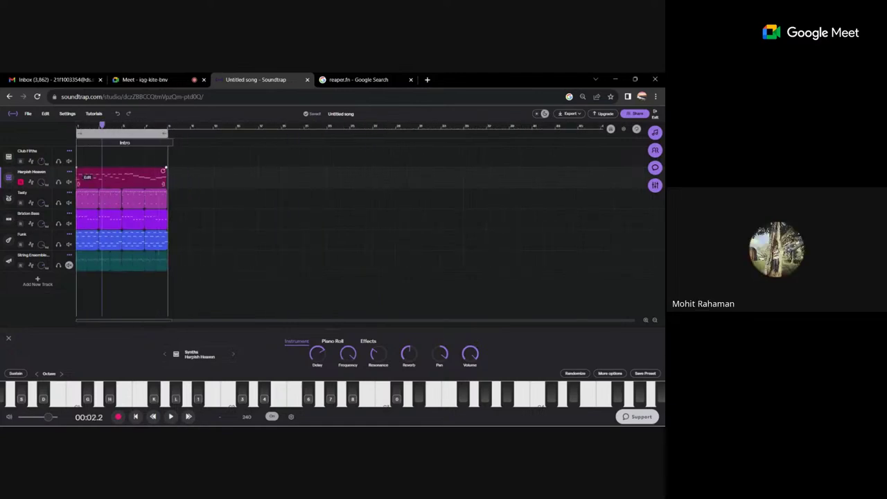
pyautogui.moveTo(127, 180)
pyautogui.mouseDown()
pyautogui.moveTo(219, 185)
pyautogui.moveTo(127, 184)
pyautogui.mouseUp()
pyautogui.scroll(5, 122, 184)
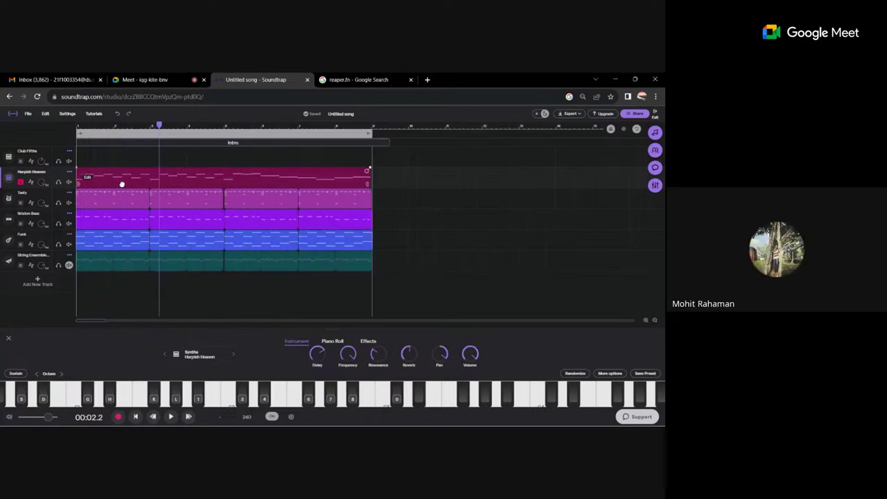
pyautogui.scroll(-5, 208, 208)
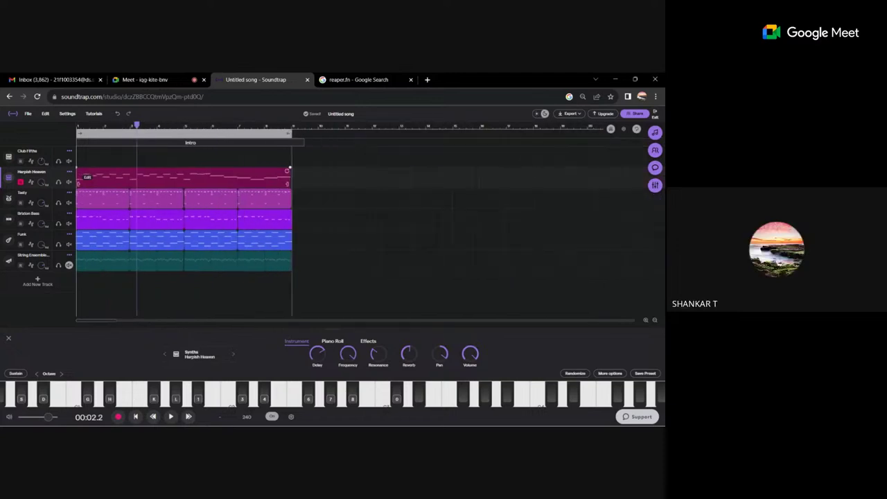
pyautogui.scroll(2, 208, 208)
pyautogui.scroll(-4, 208, 208)
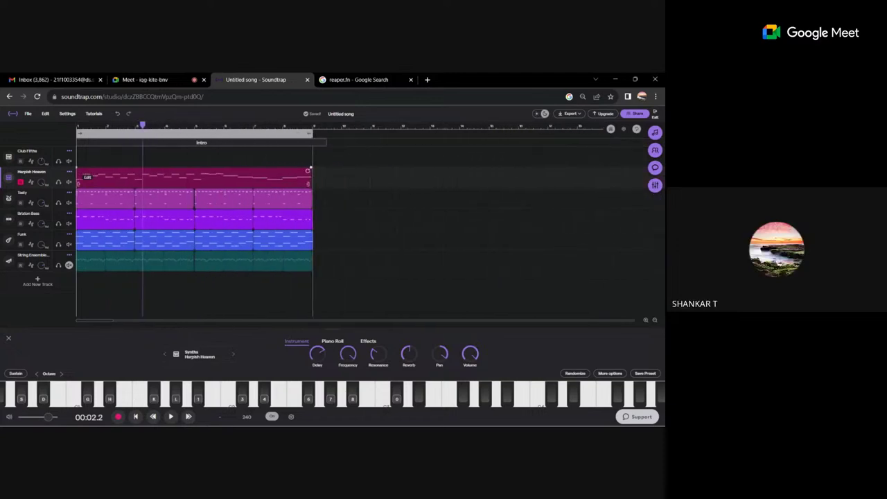
pyautogui.scroll(3, 208, 208)
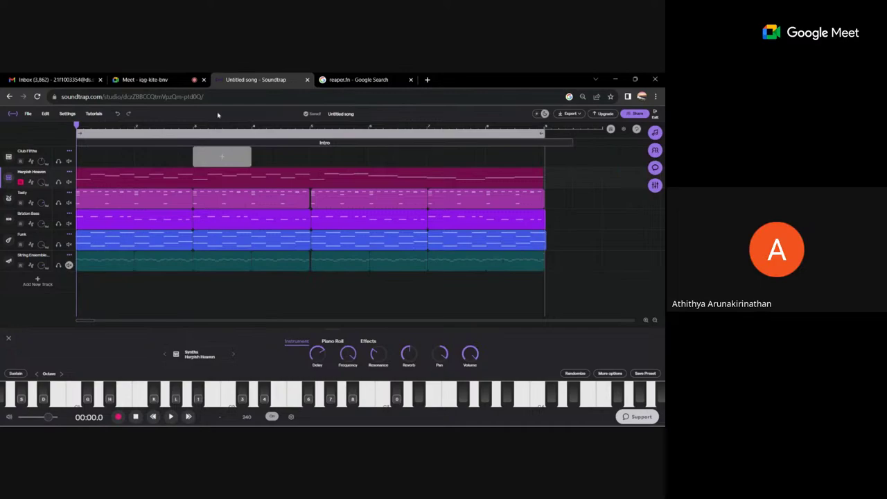
# - Switch to the Google Meet call and stop presenting the screen
pyautogui.click(175, 77)
pyautogui.click(340, 409)
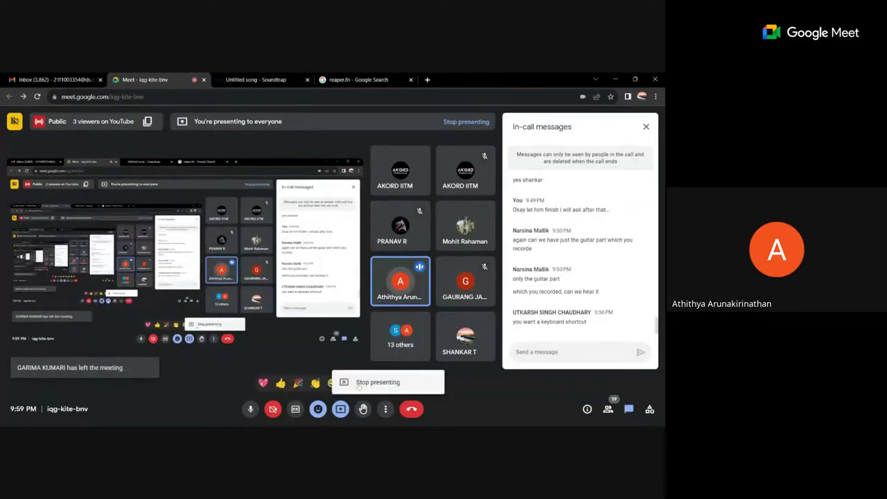
pyautogui.click(358, 384)
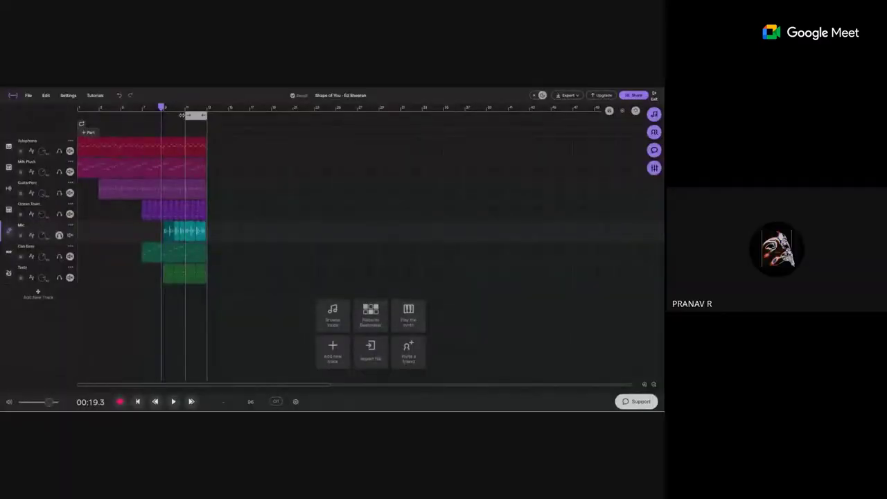
# - Play the soloed Mic track from bar 9 to bar 13 and return the playhead to bar 9
pyautogui.press('space')
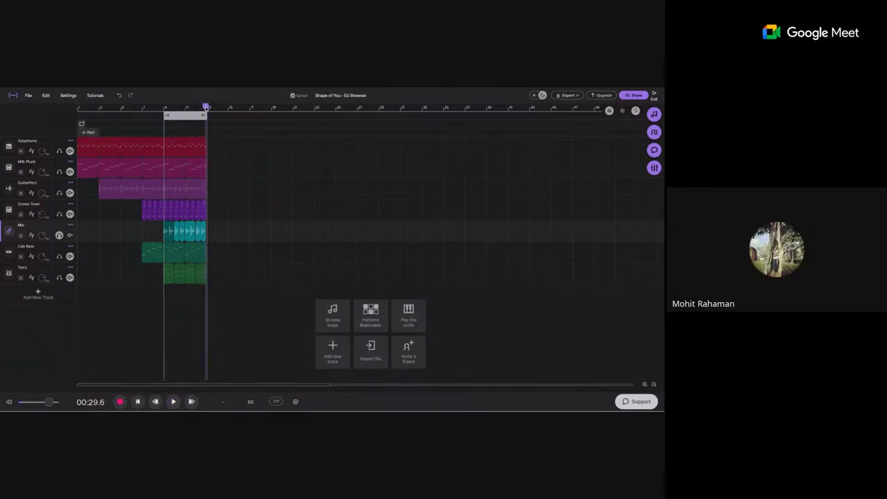
pyautogui.press('Return')
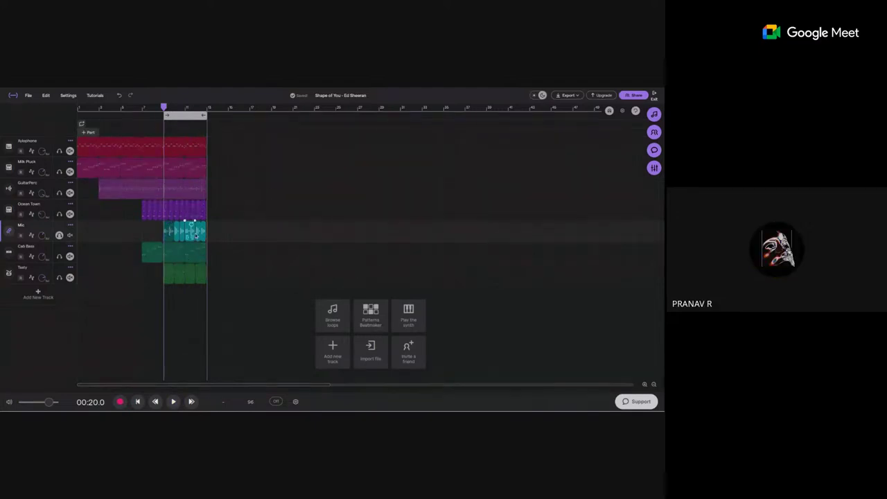
pyautogui.click(70, 225)
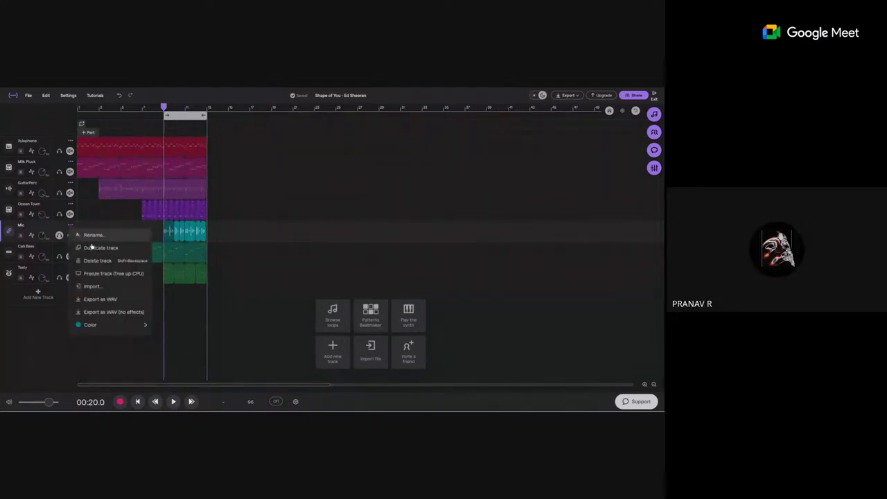
pyautogui.click(109, 253)
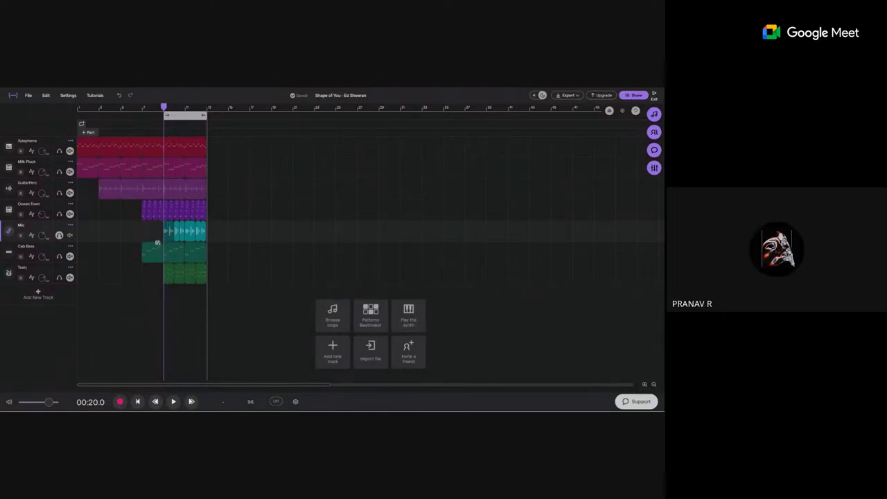
# - Open the effects for the first Mic region and switch to the track's instrument settings
pyautogui.scroll(3, 164, 231)
pyautogui.rightClick(161, 234)
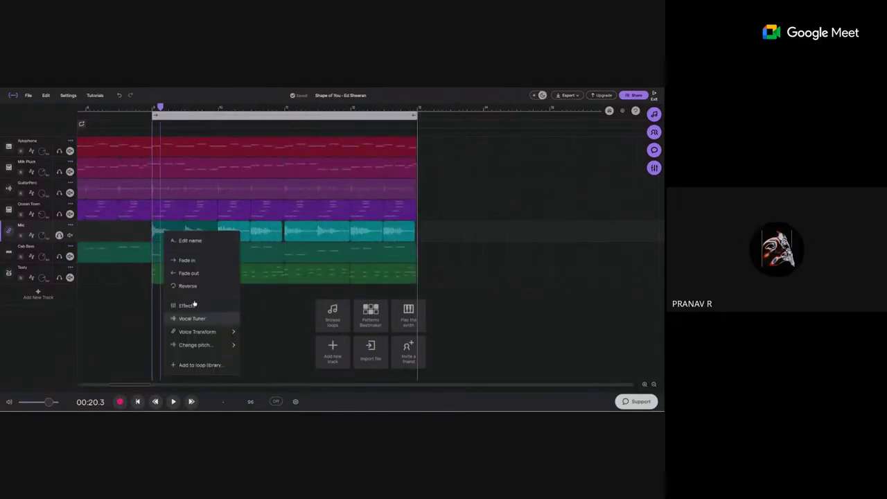
pyautogui.click(191, 306)
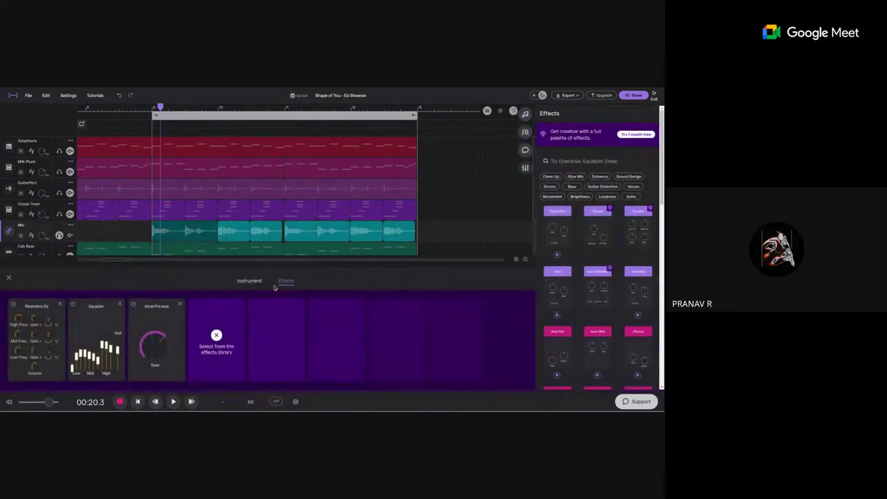
pyautogui.click(259, 283)
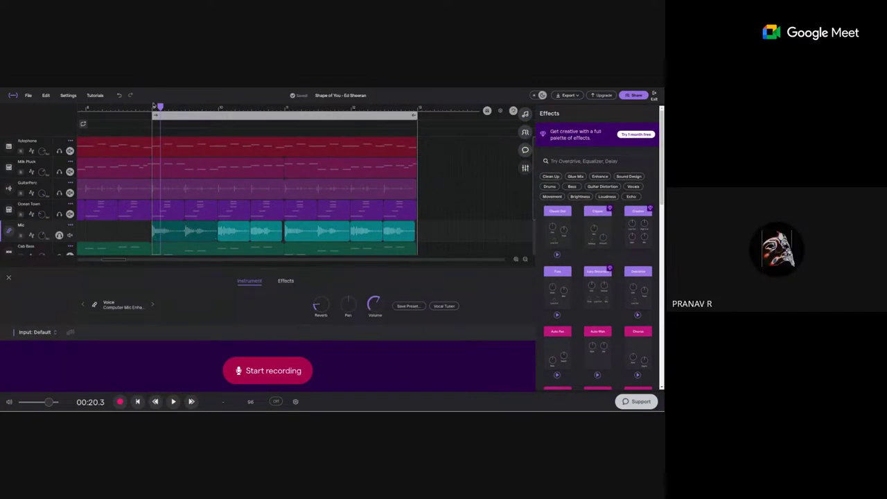
# - Audition the soloed Mic track with its reverb turned down and close the effects library
pyautogui.press('space')
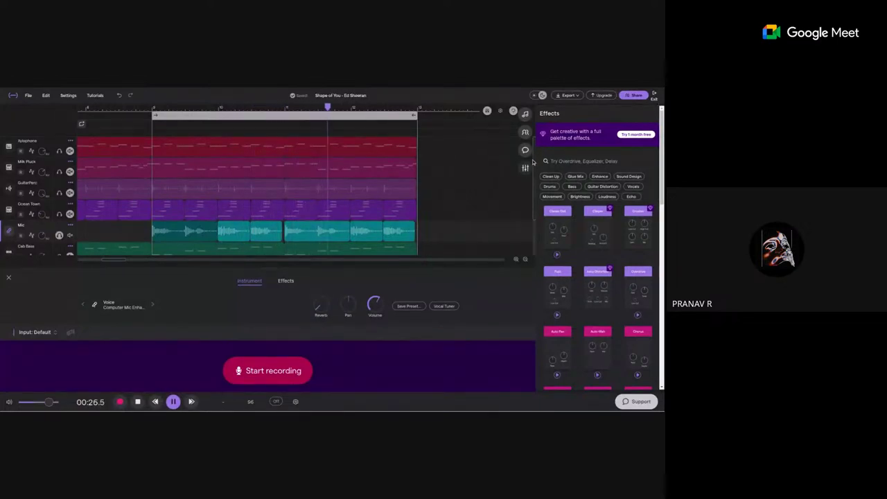
pyautogui.click(524, 113)
pyautogui.scroll(-3, 323, 208)
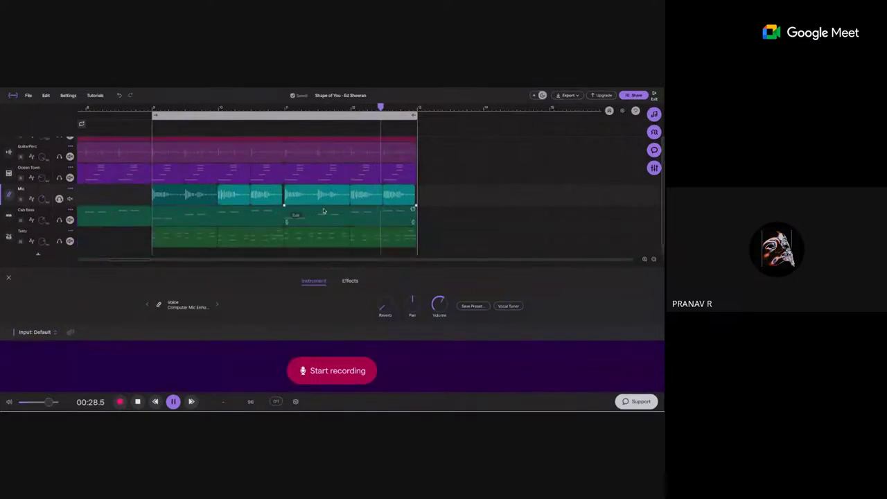